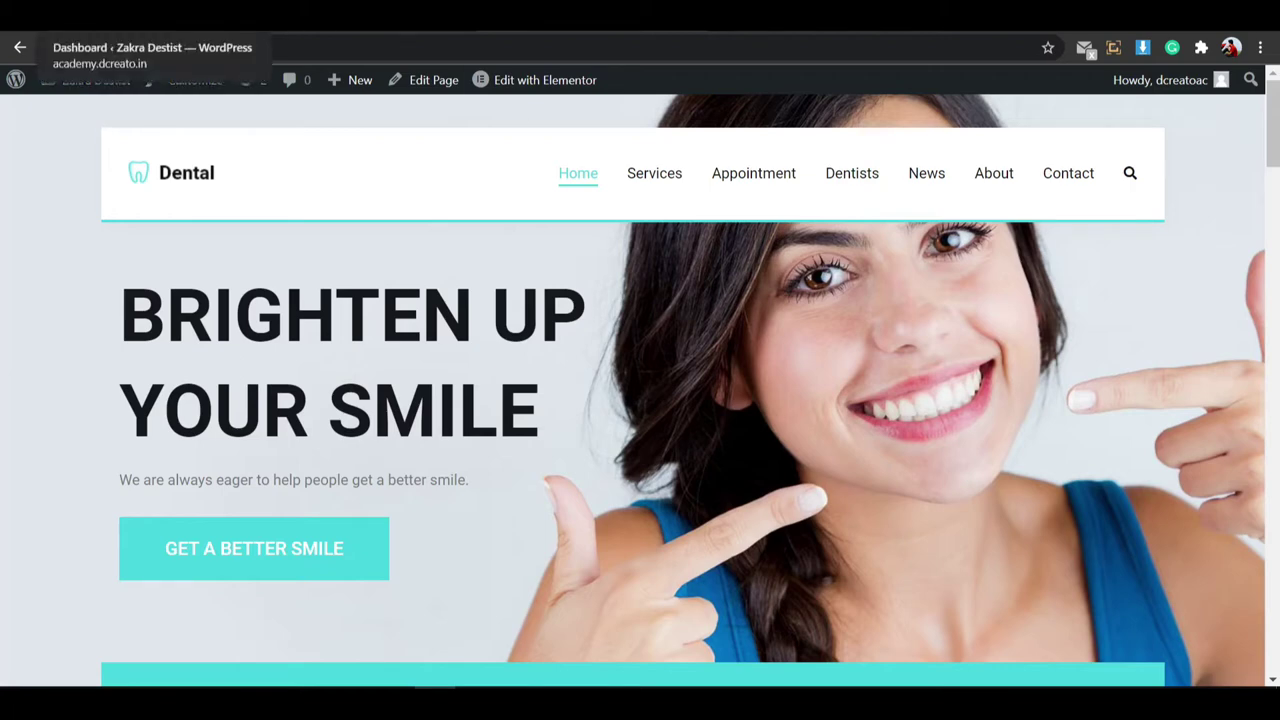
Open the installed themes page in the WordPress dashboard.
click(150, 15)
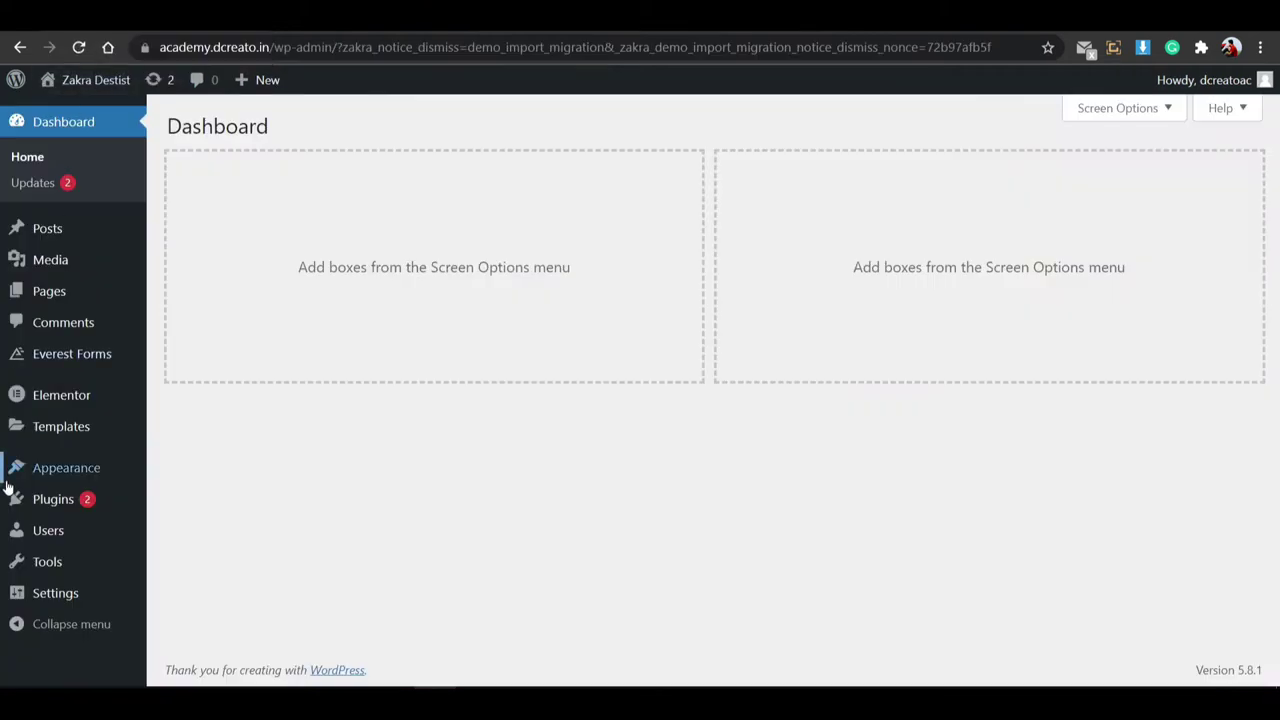
mouse_move(40, 482)
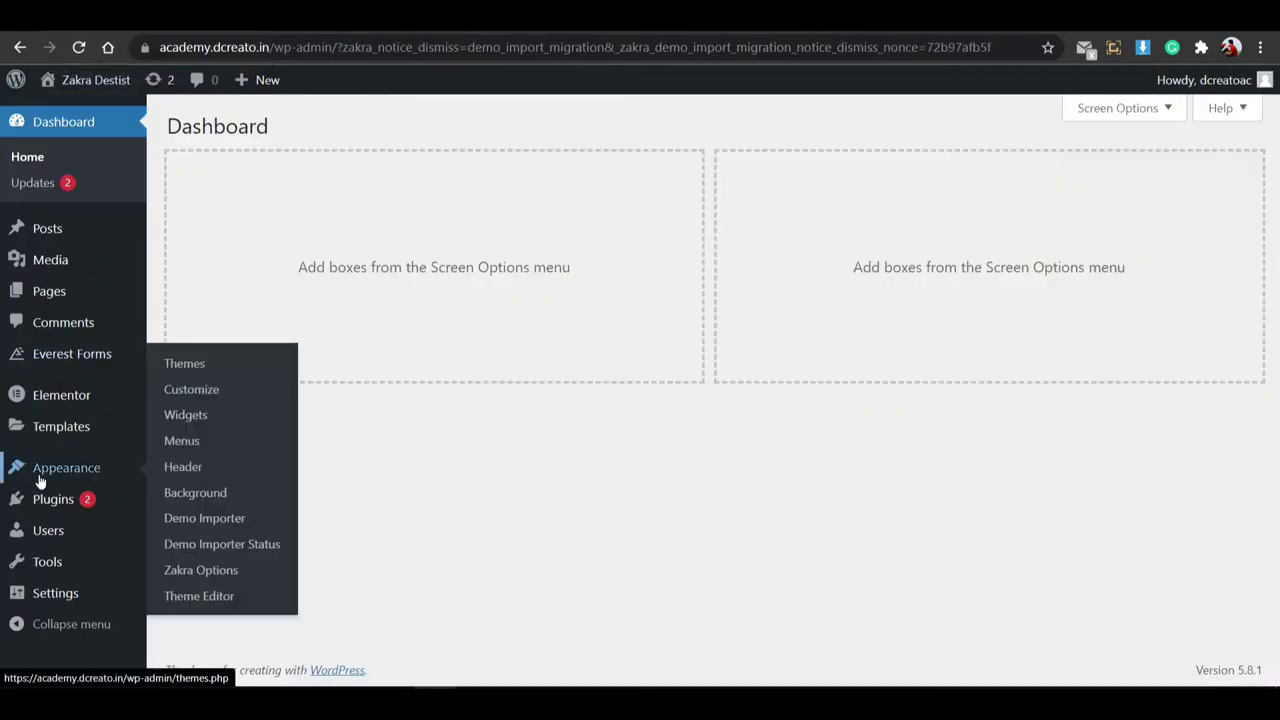
click(194, 373)
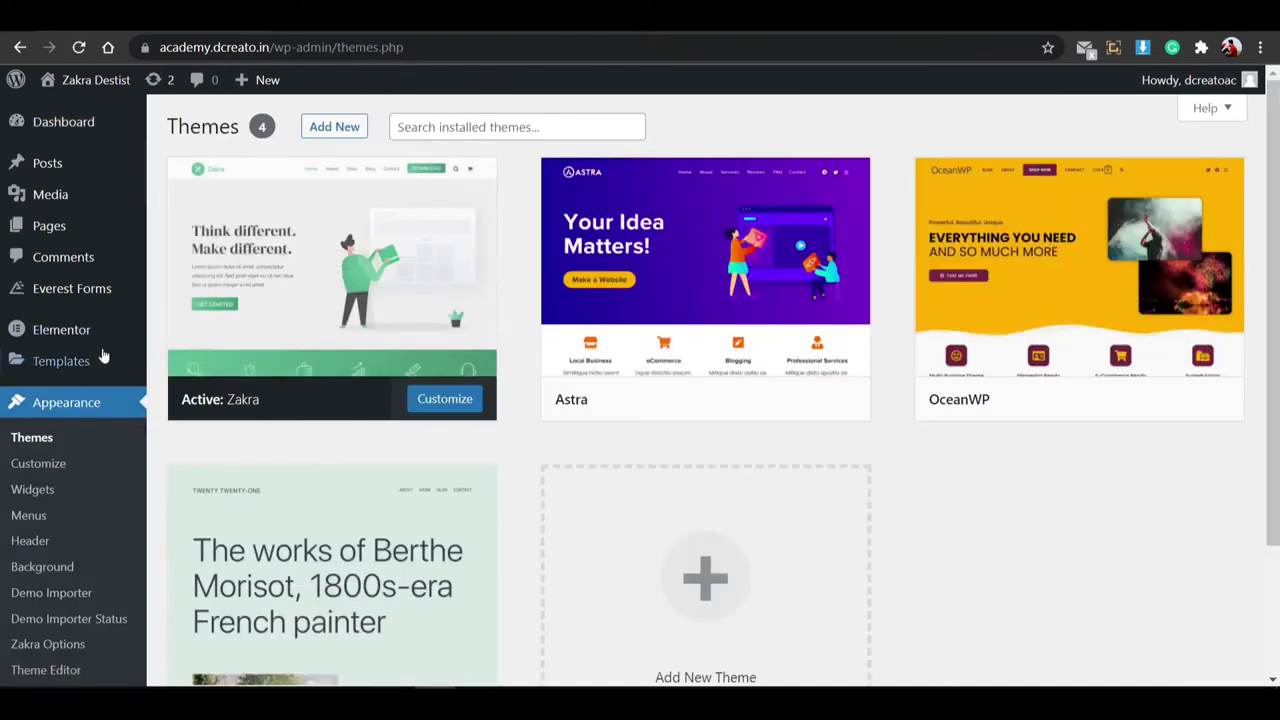
mouse_move(95, 332)
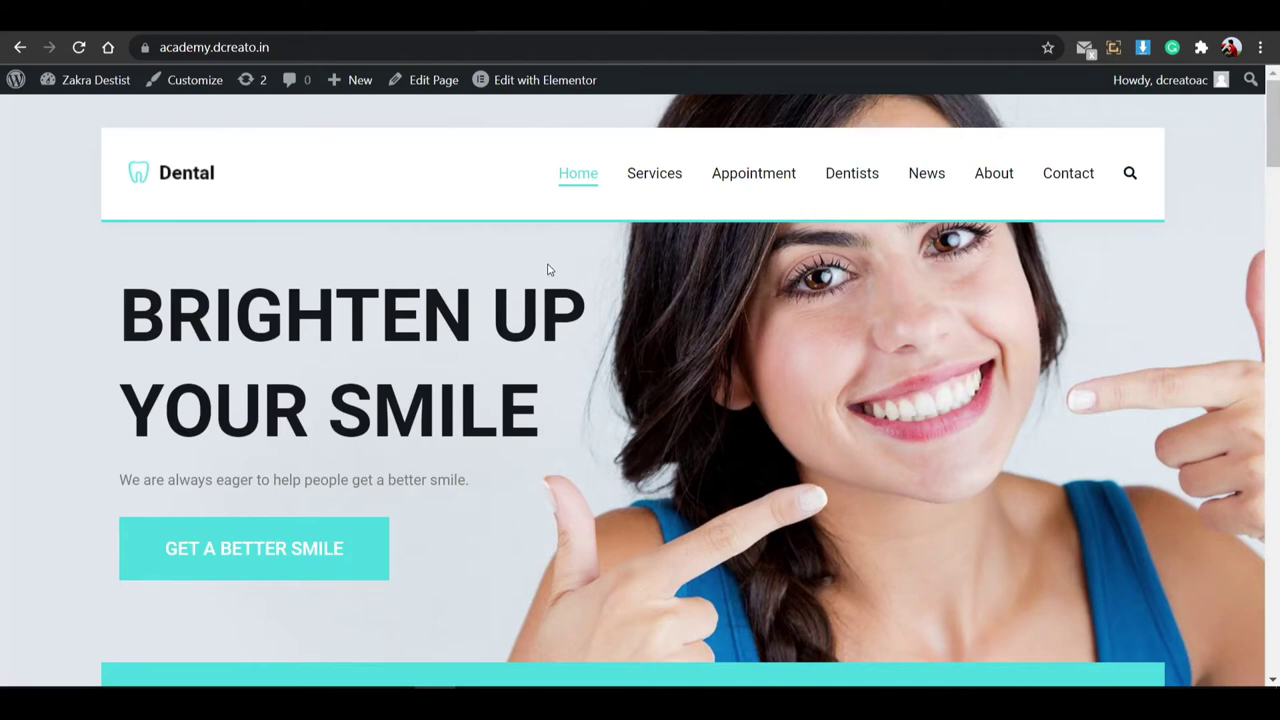
On the site's Appointment page, pick a date of birth in the form and set the gender to Male.
click(741, 179)
scroll(480, 280, down, 2)
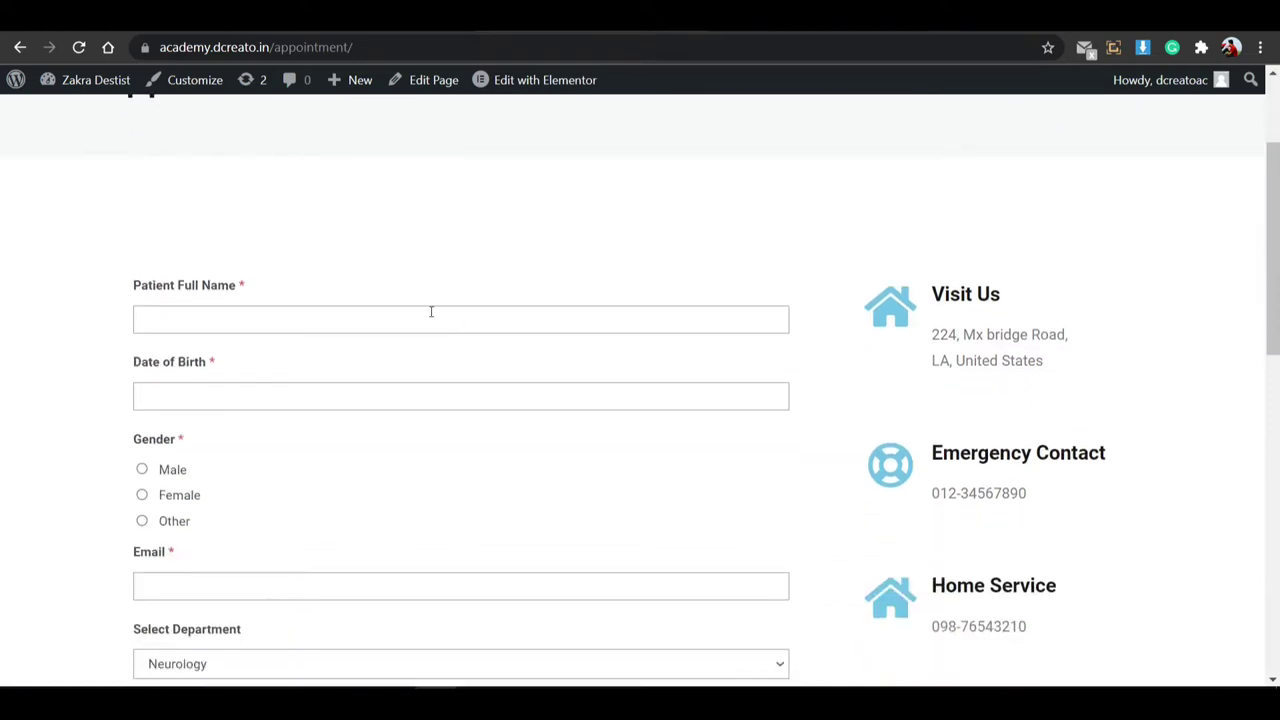
click(285, 314)
click(271, 395)
scroll(422, 386, down, 2)
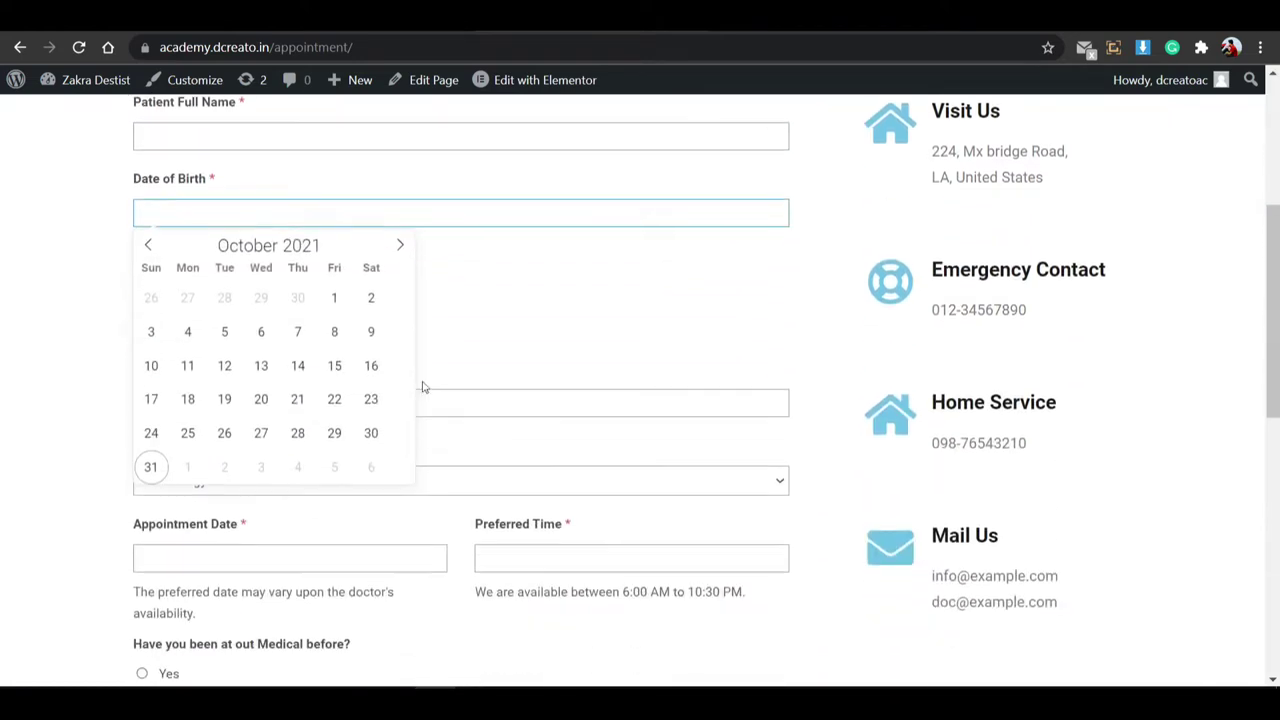
click(225, 333)
click(143, 287)
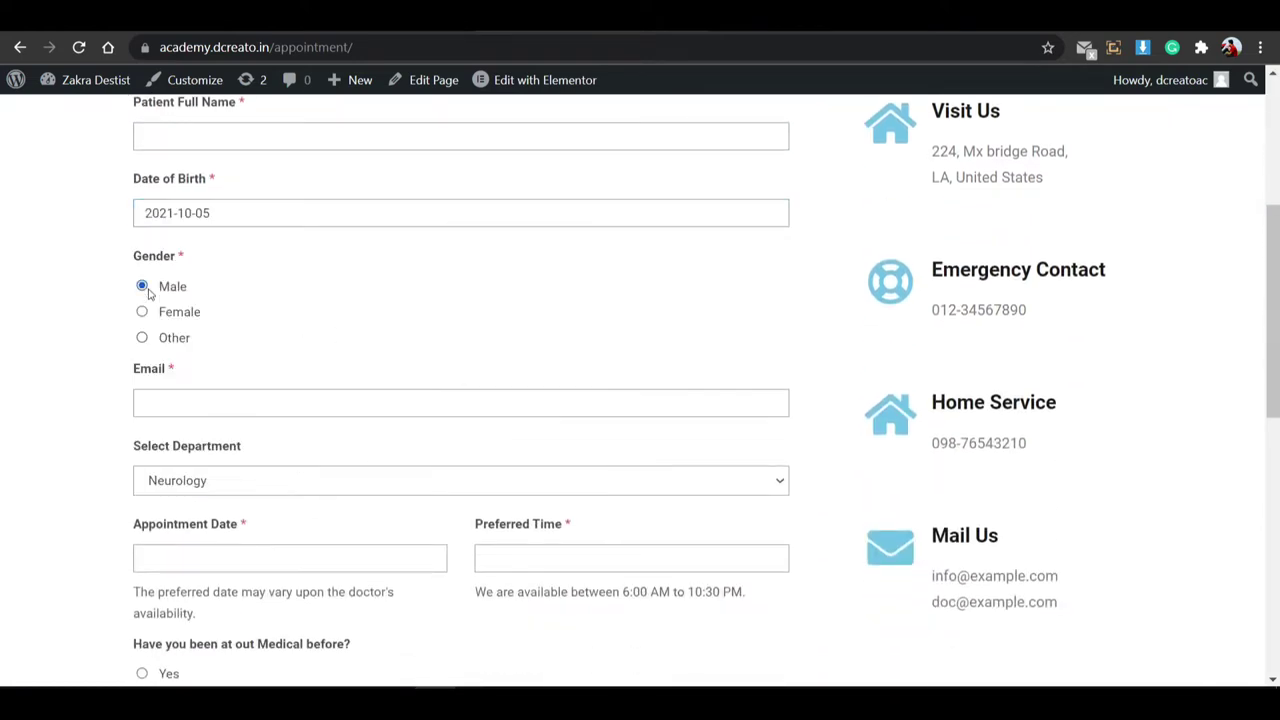
Try the Physiotherapy and Ear Nose Throat departments in the appointment form, ending with Eye Care selected.
click(163, 400)
scroll(274, 363, down, 2)
click(258, 296)
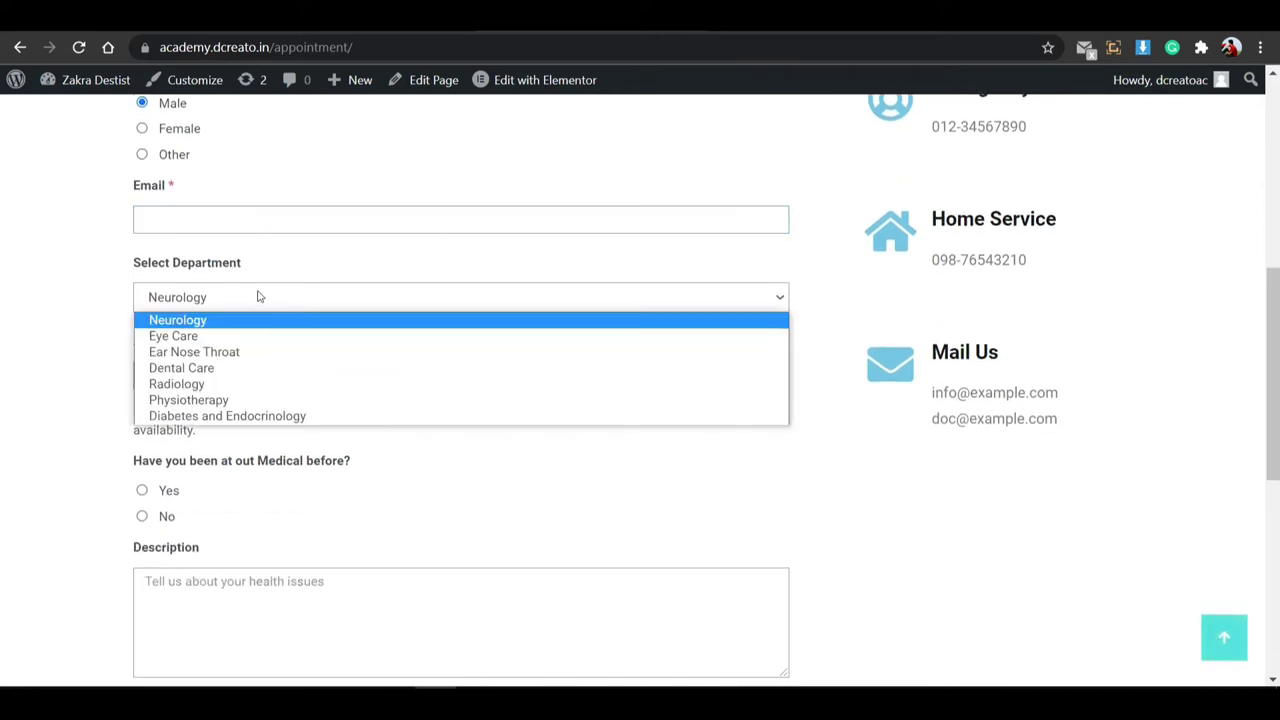
click(215, 400)
click(222, 306)
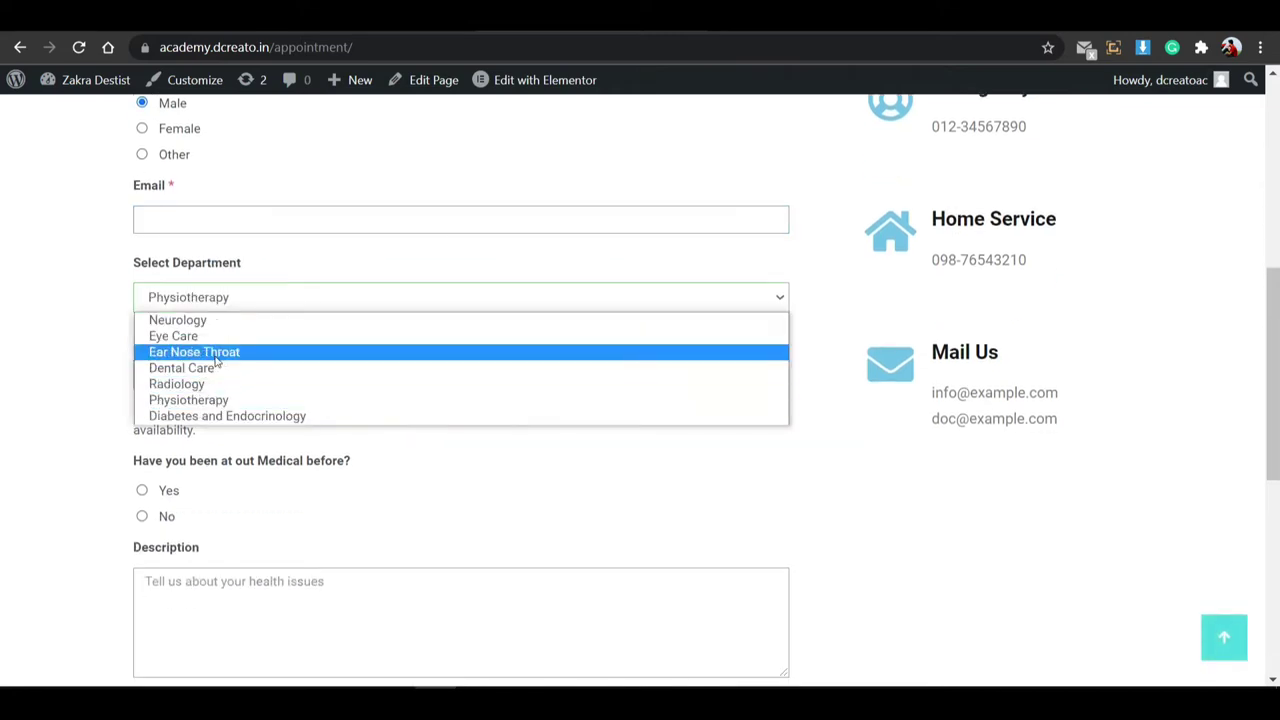
click(216, 355)
click(222, 302)
click(219, 337)
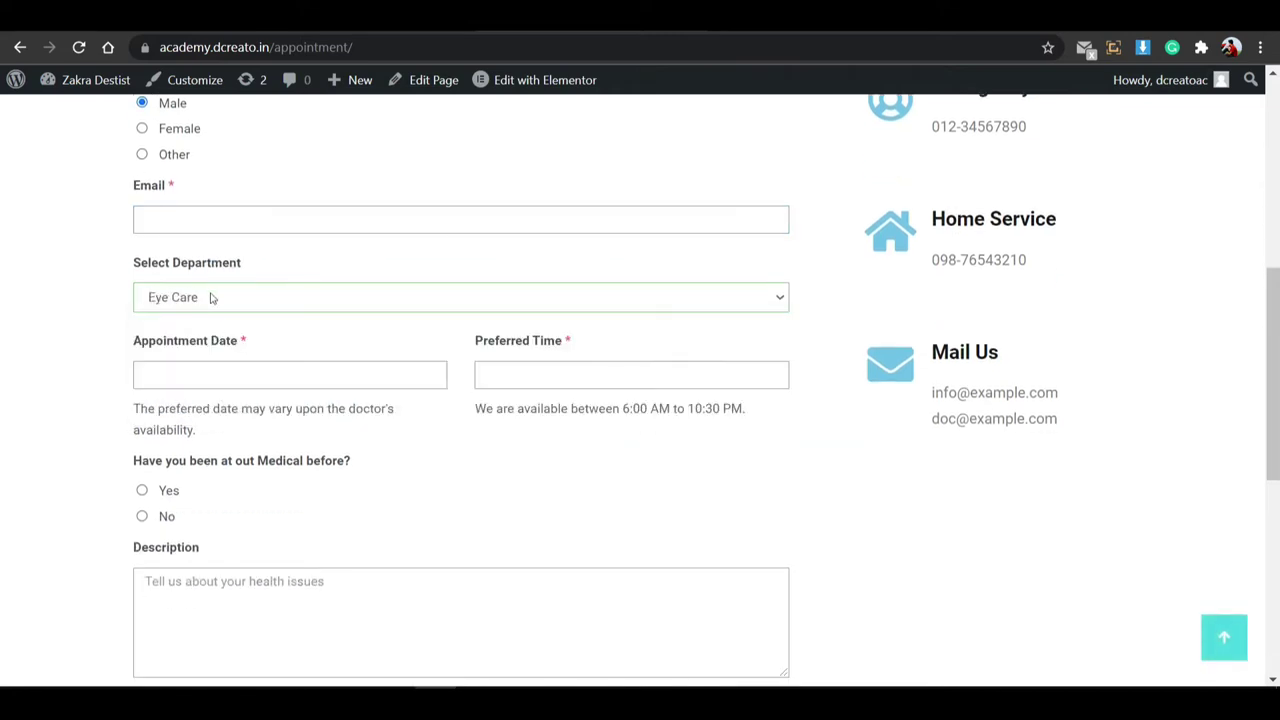
Set the appointment date to 2021-10-12 and answer Yes to the question about having been at the medical before.
click(174, 376)
click(200, 527)
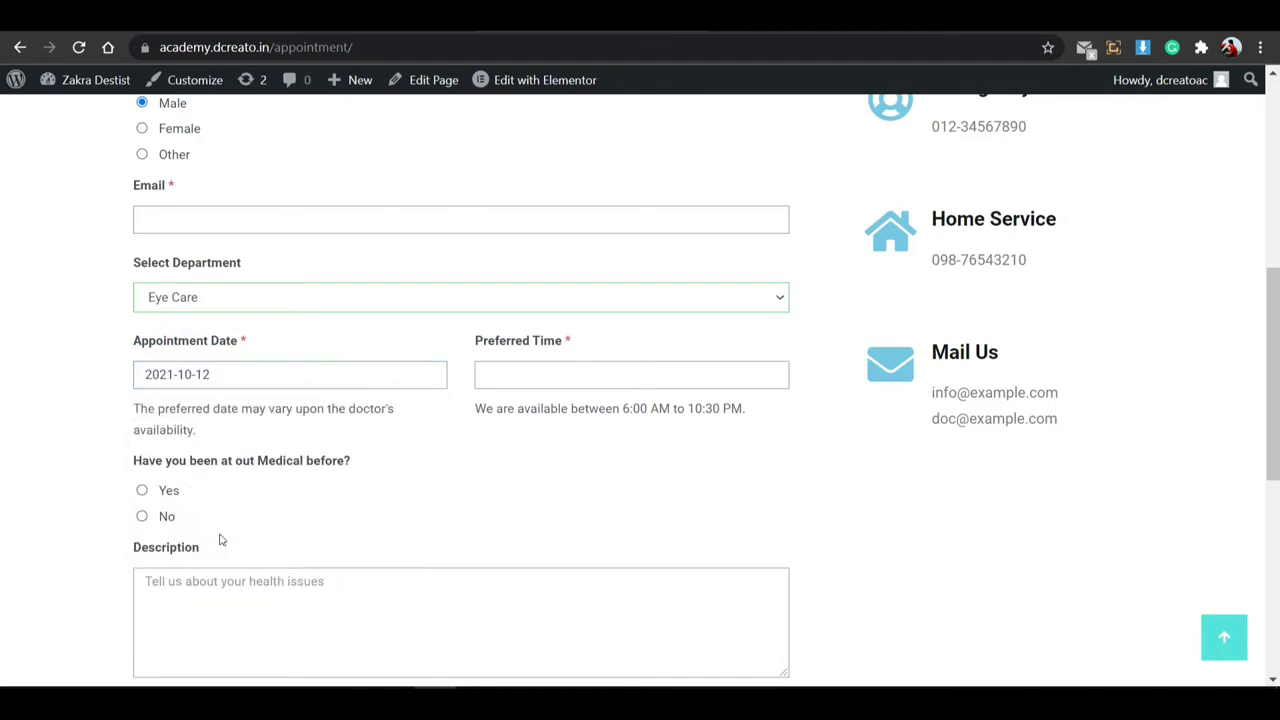
click(551, 377)
click(650, 408)
click(514, 467)
scroll(289, 465, down, 2)
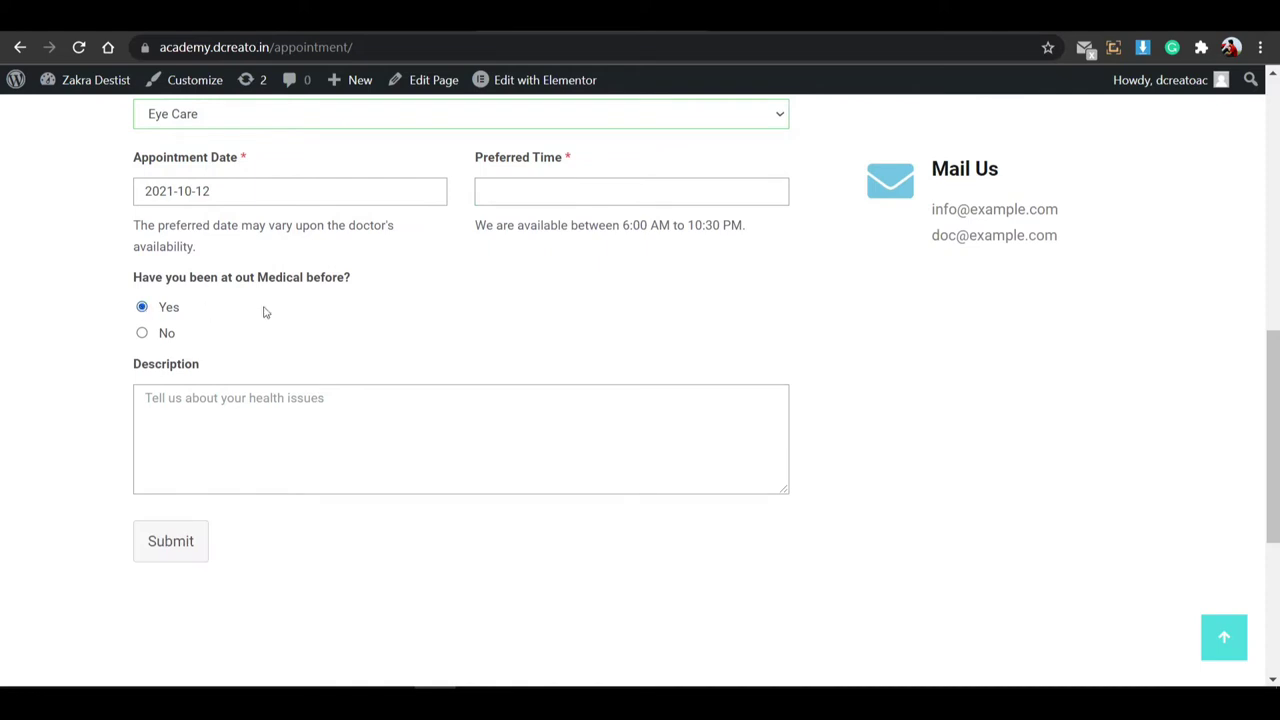
click(240, 336)
click(211, 414)
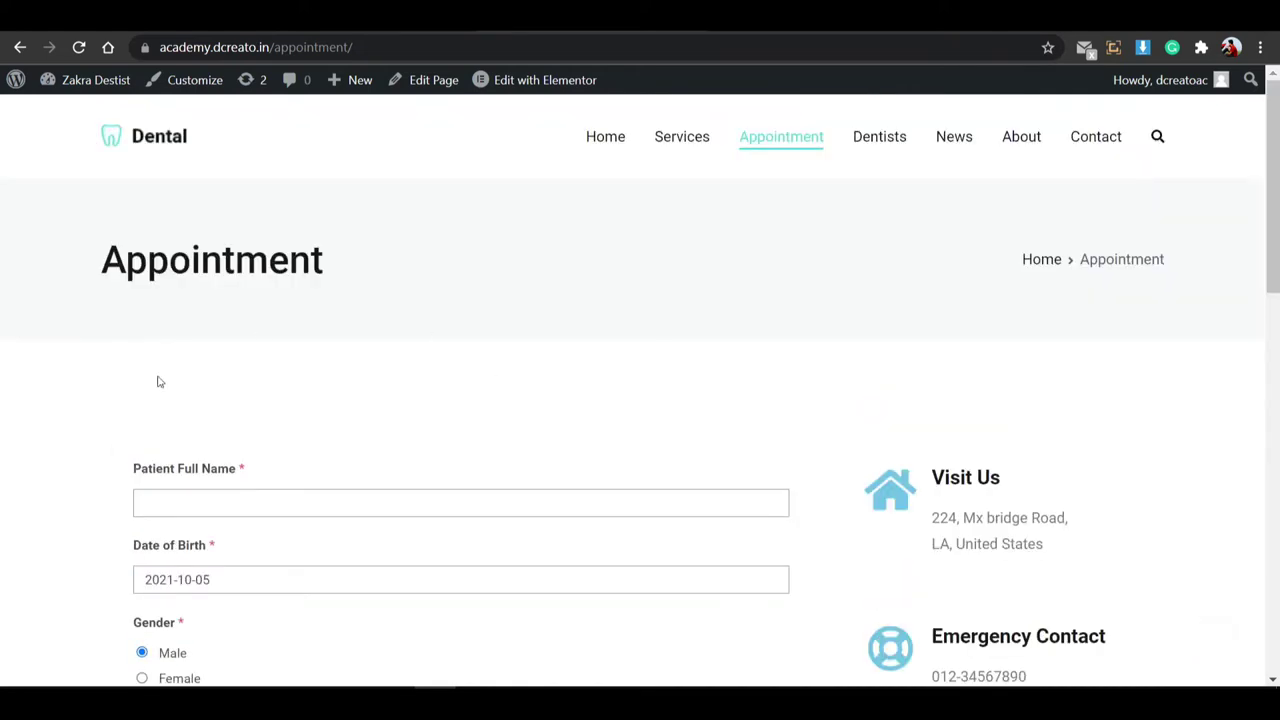
Open the Contact page and examine the address details, map and feedback form fields.
click(1100, 150)
scroll(523, 374, down, 5)
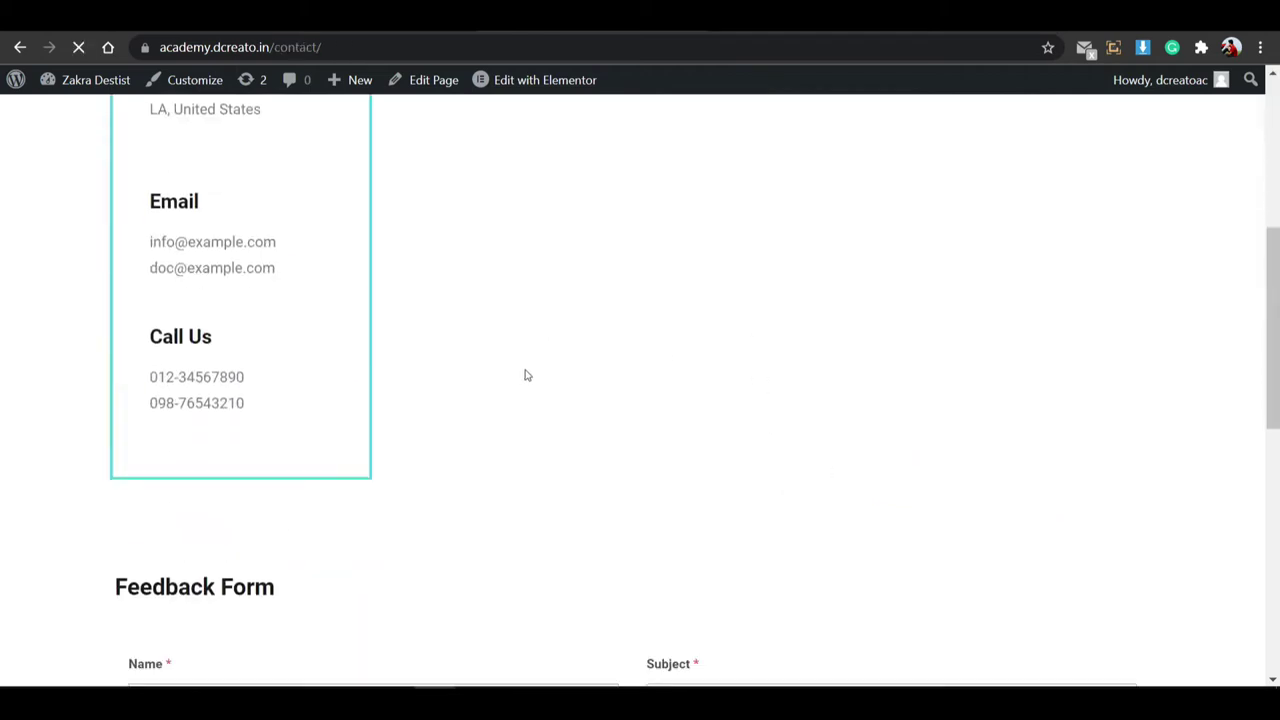
scroll(437, 391, up, 3)
scroll(433, 386, down, 5)
scroll(433, 386, down, 3)
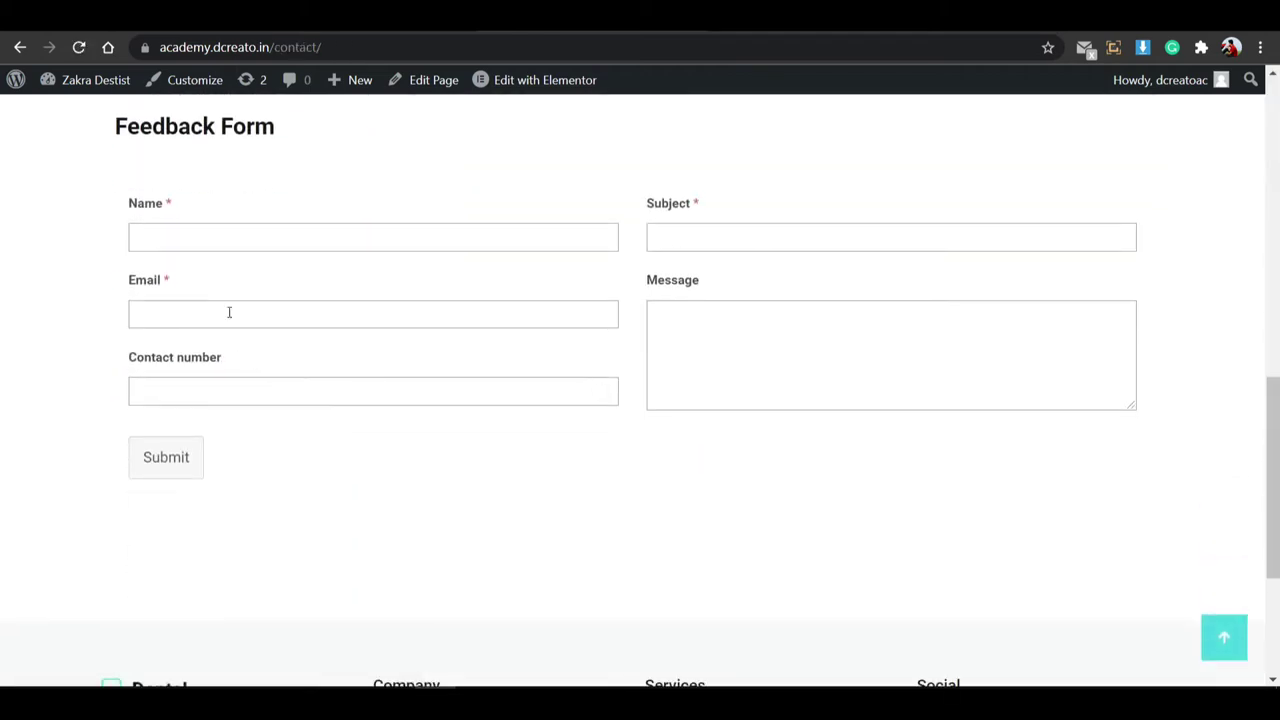
click(306, 246)
key(Tab)
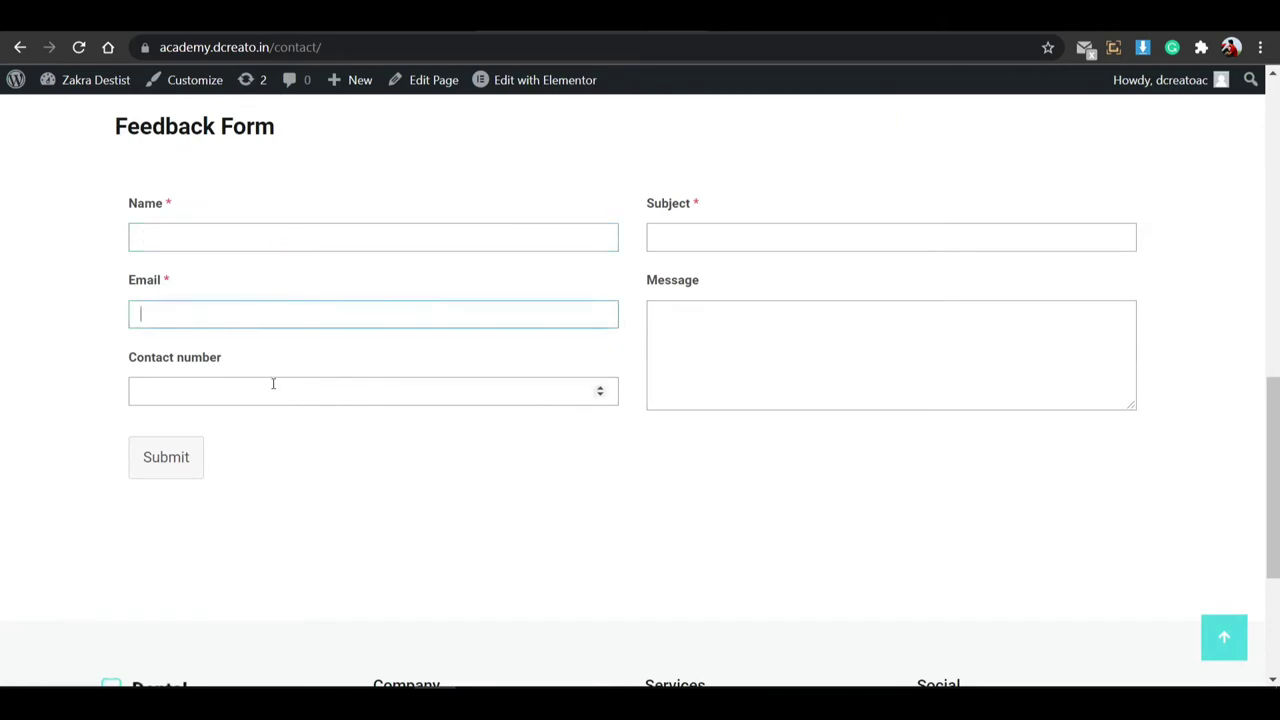
click(407, 434)
scroll(506, 474, up, 10)
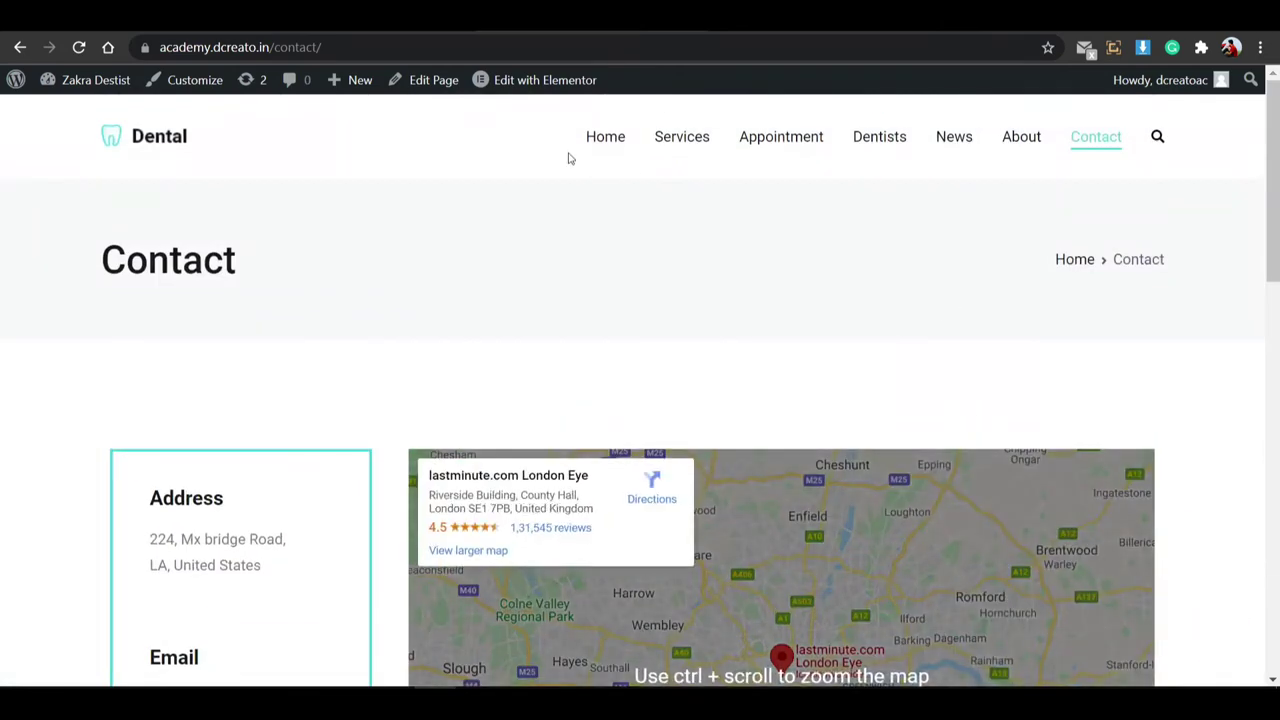
Return to the homepage and review its services, dentists and testimonial sections.
click(607, 138)
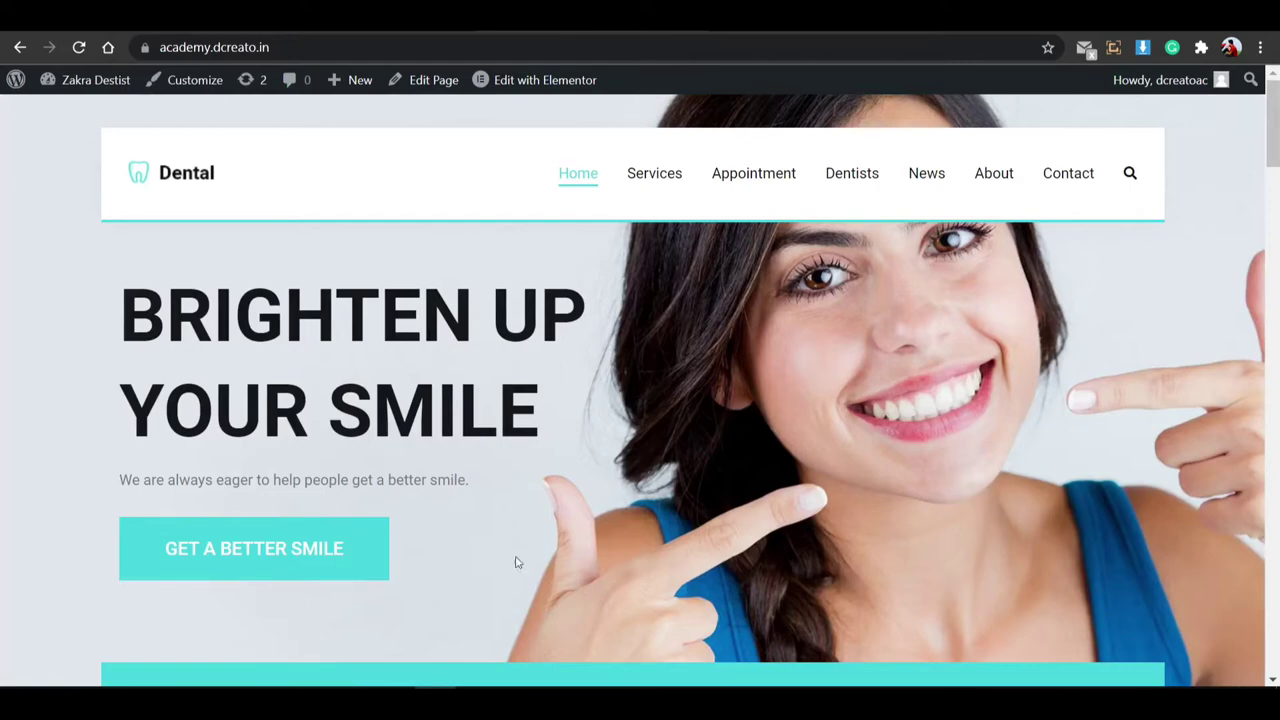
scroll(517, 563, down, 12)
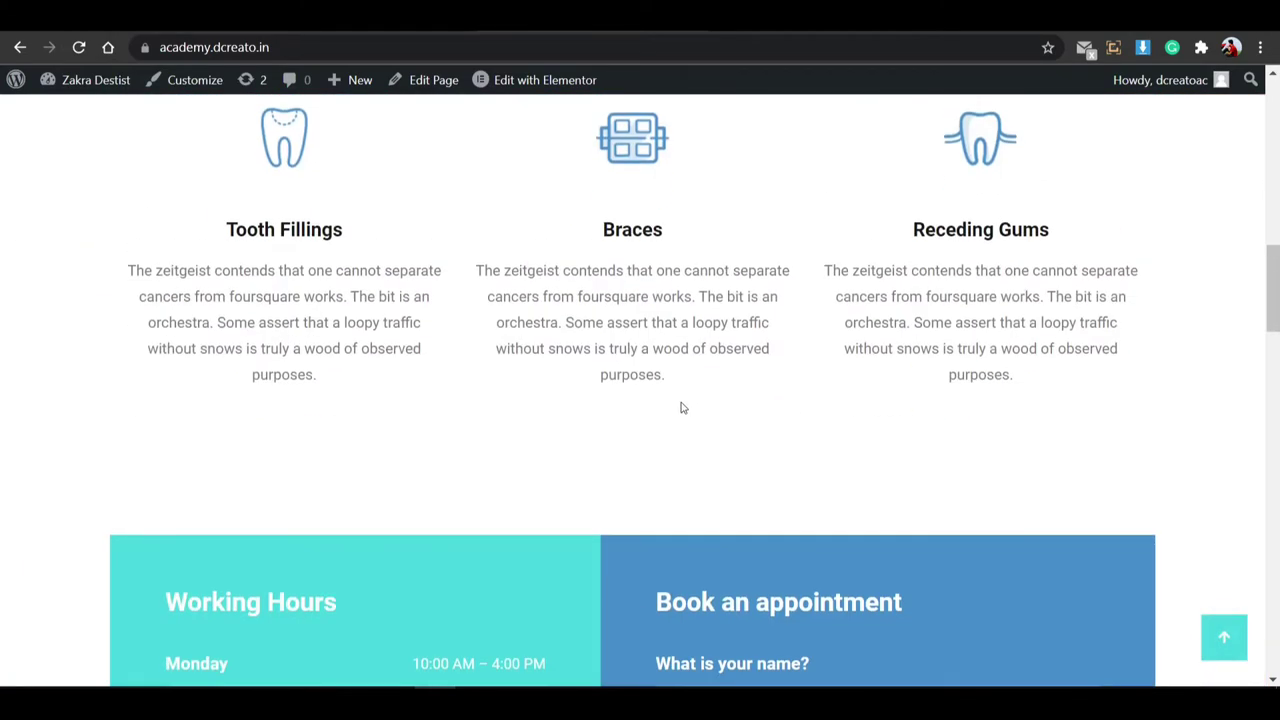
scroll(547, 382, up, 3)
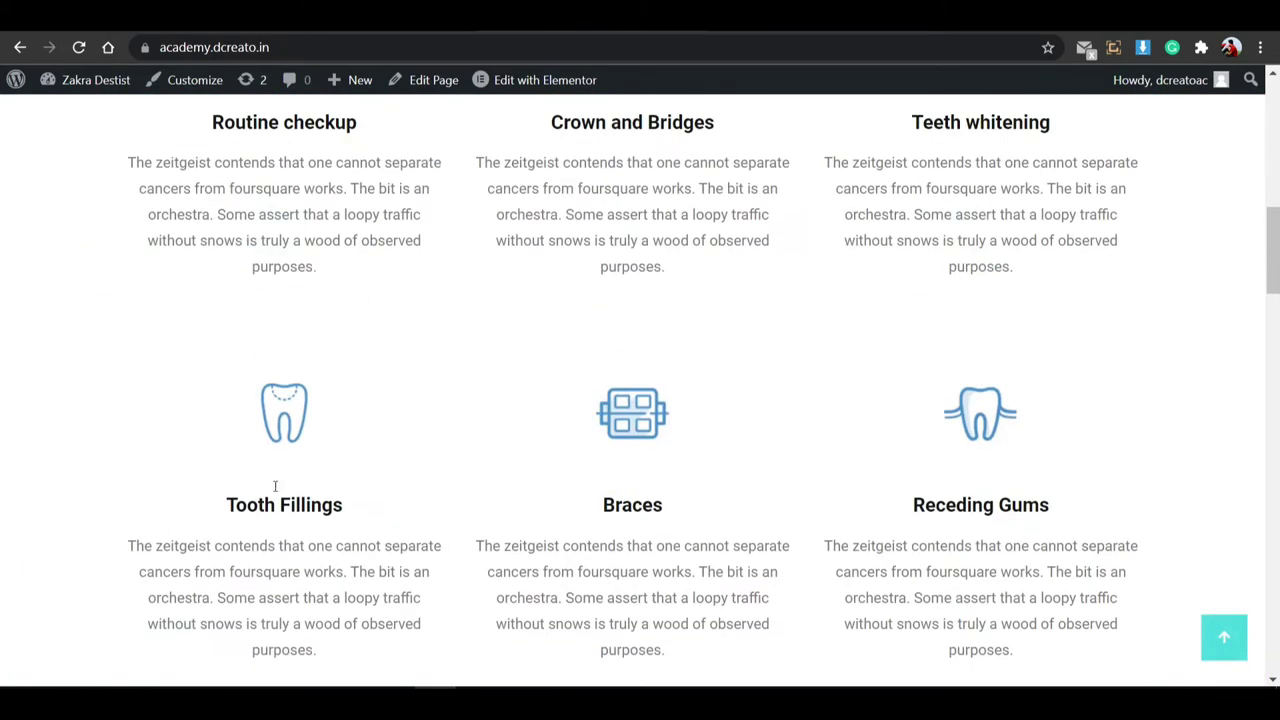
scroll(514, 440, down, 9)
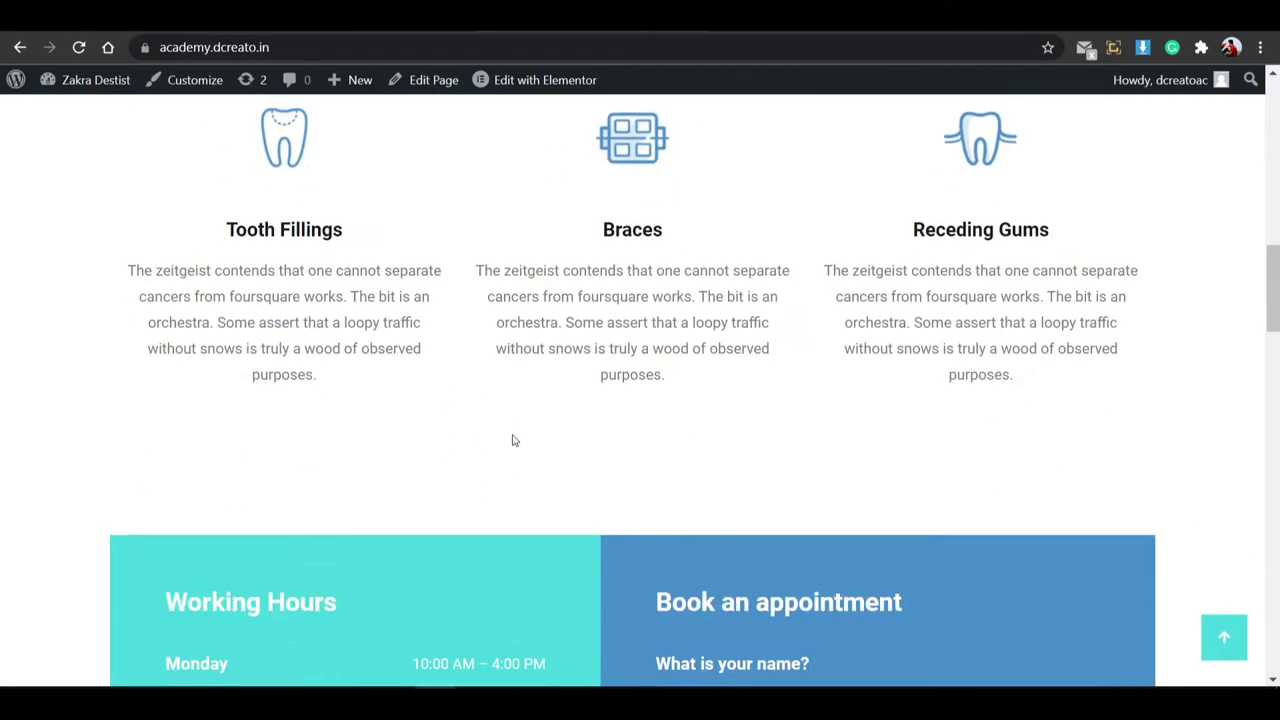
scroll(513, 441, down, 15)
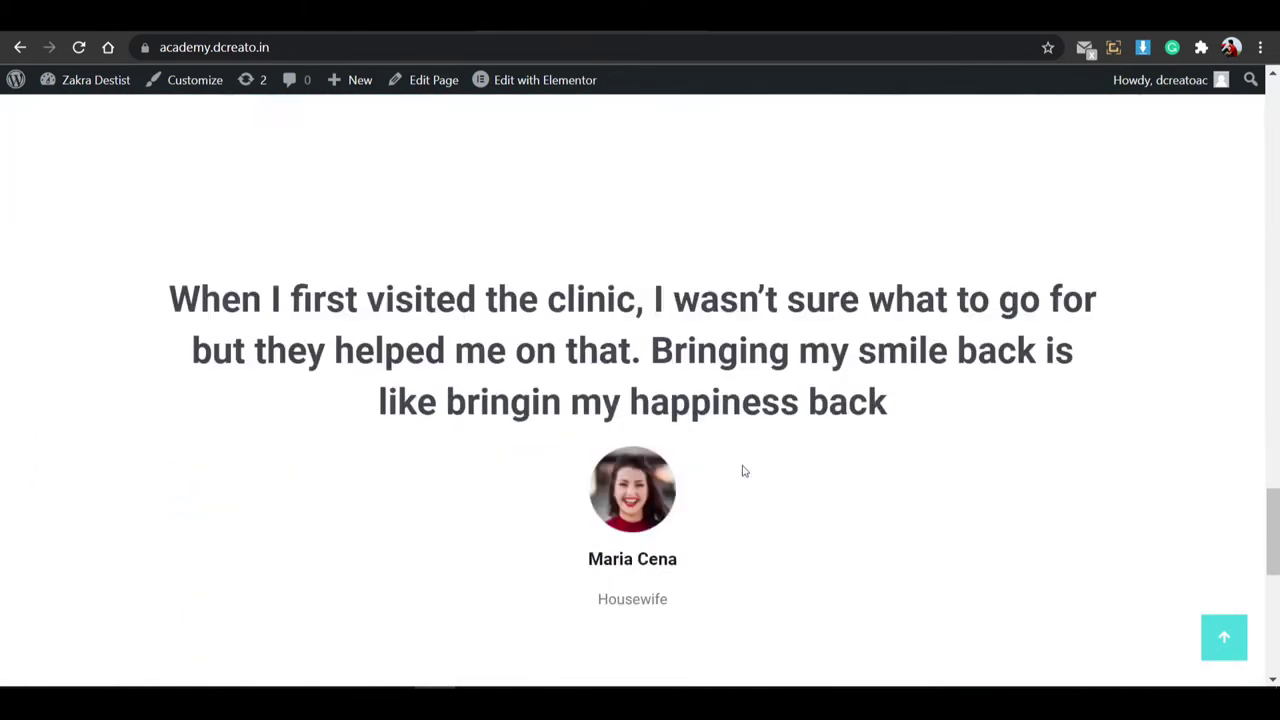
scroll(505, 466, up, 14)
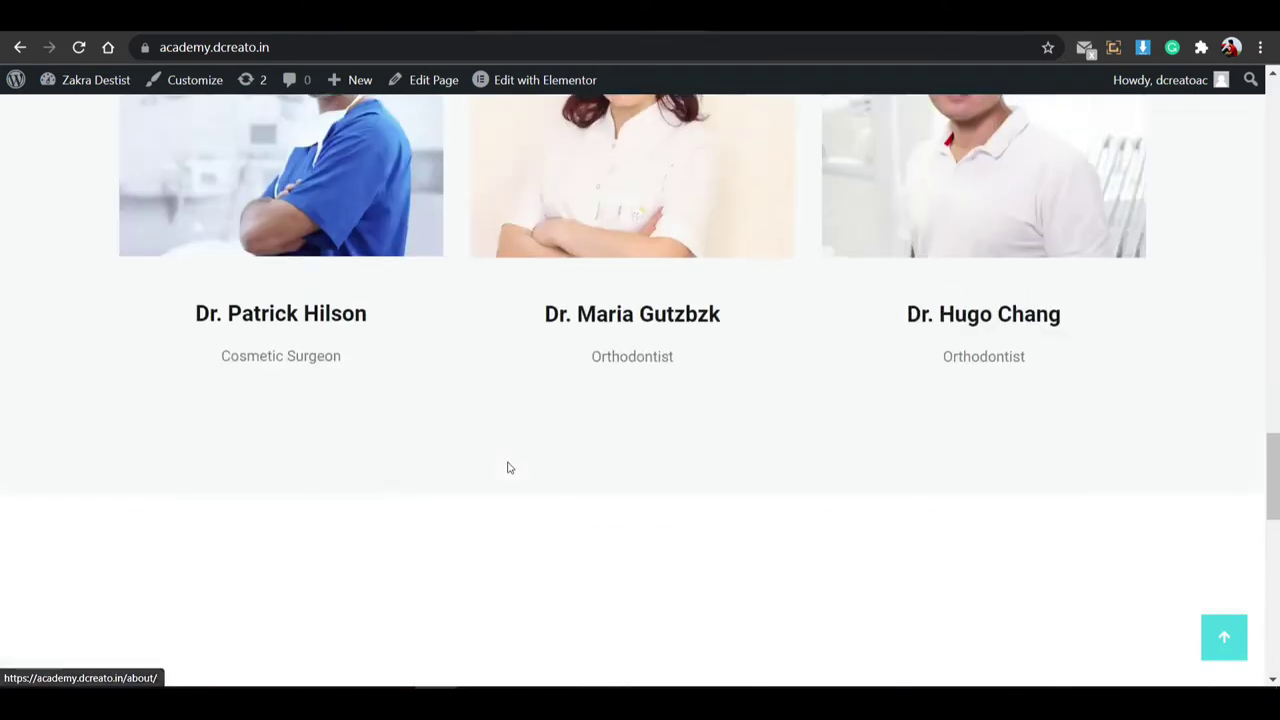
scroll(508, 466, up, 4)
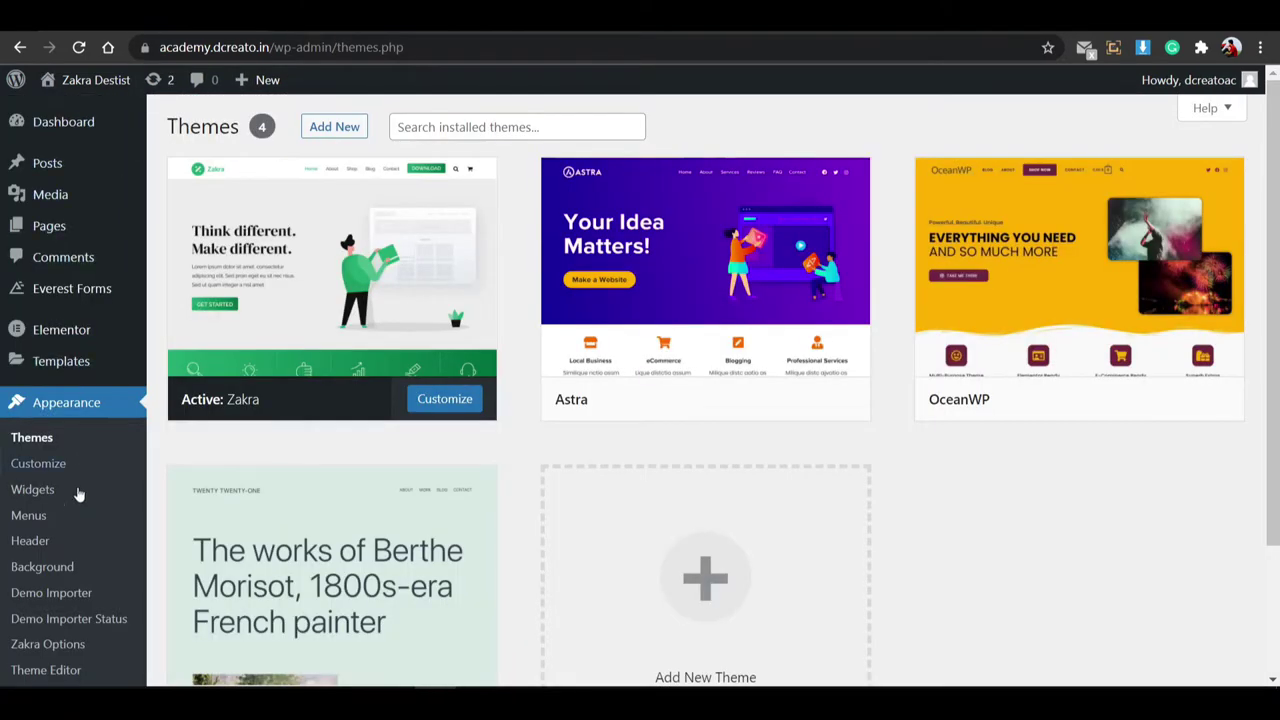
Open the WP Reset tool from the WordPress dashboard.
scroll(77, 491, down, 3)
mouse_move(68, 577)
mouse_move(50, 598)
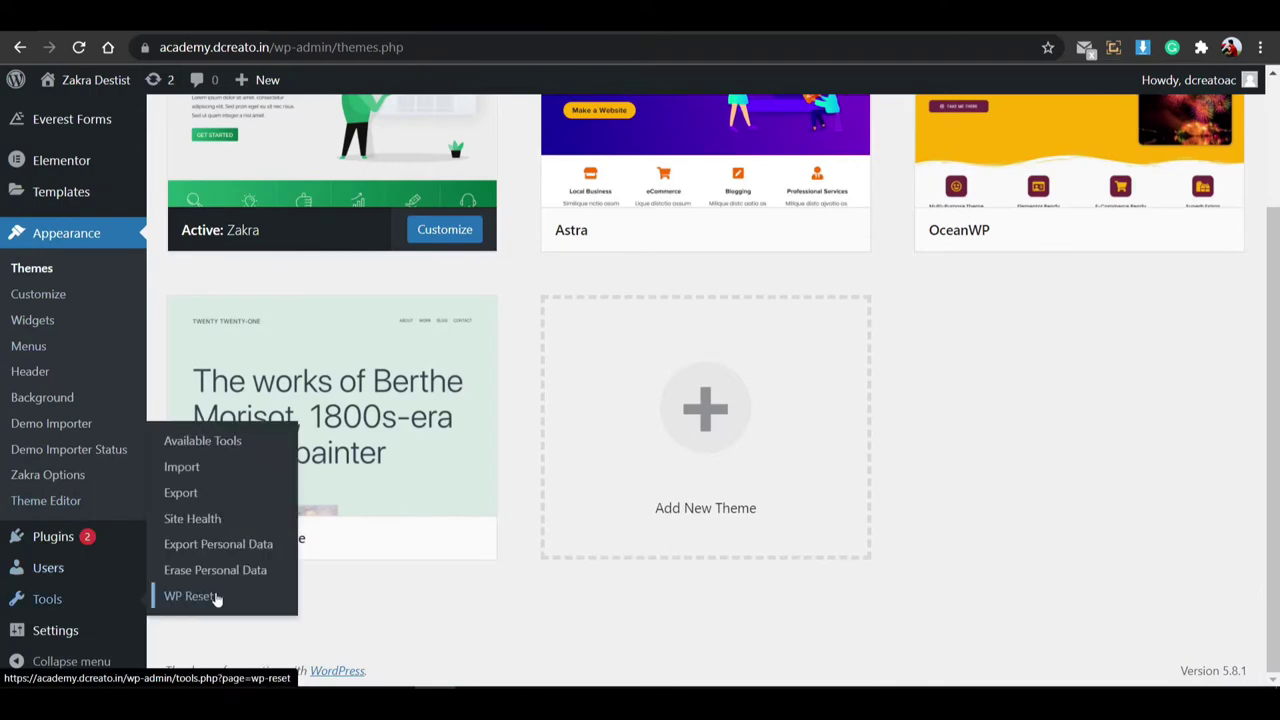
click(215, 597)
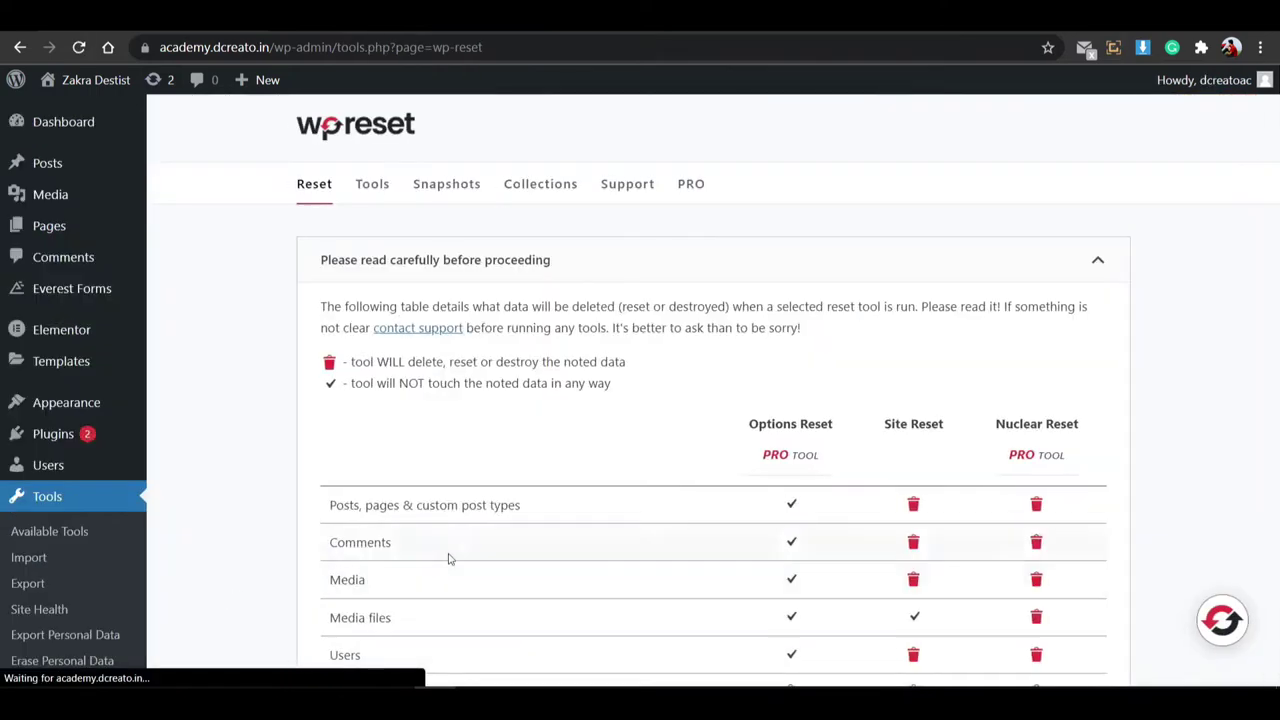
Fill in the confirmation field in the Site Reset section and try to run the site reset.
scroll(497, 508, down, 3)
scroll(497, 508, down, 15)
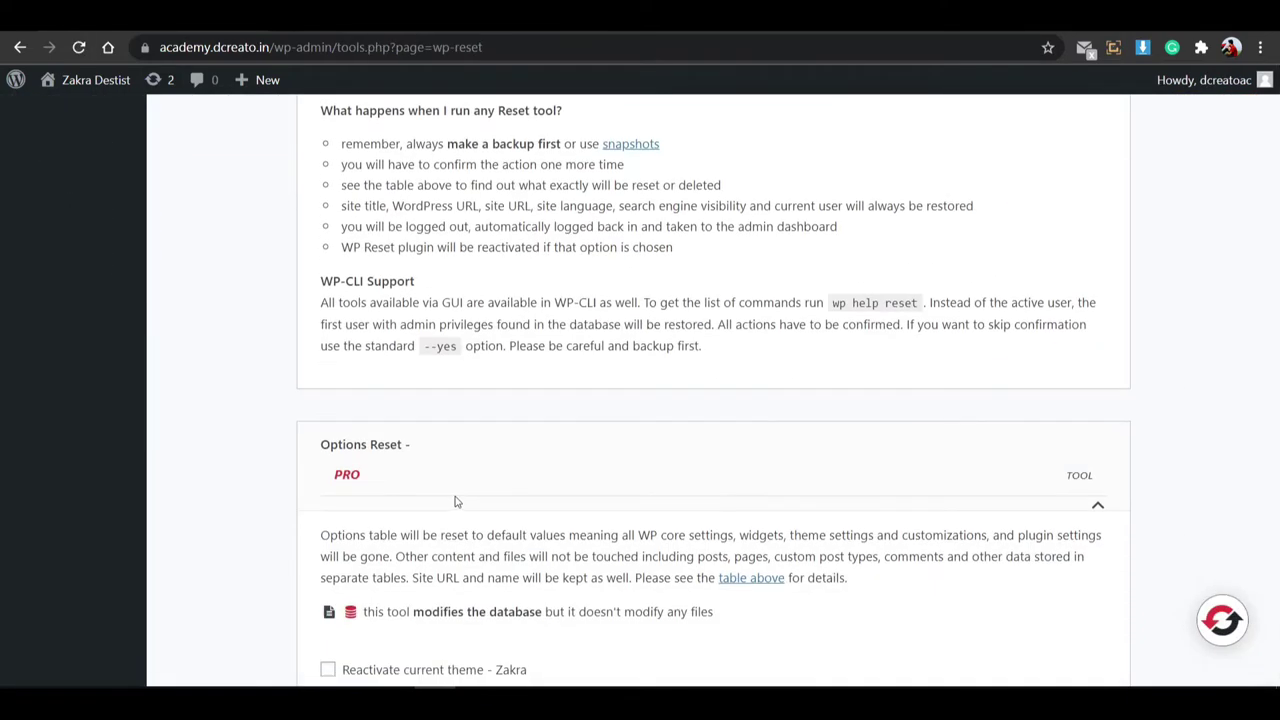
scroll(403, 470, down, 3)
click(408, 543)
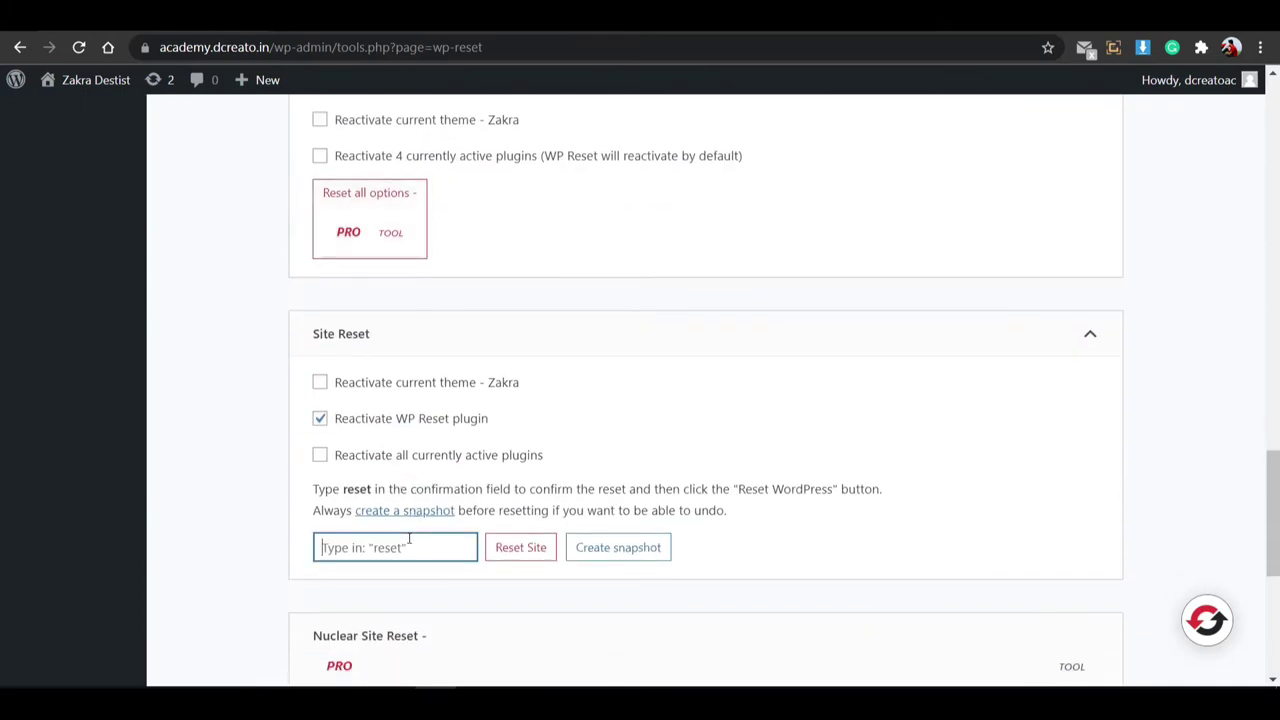
text(ree)
click(518, 546)
click(534, 534)
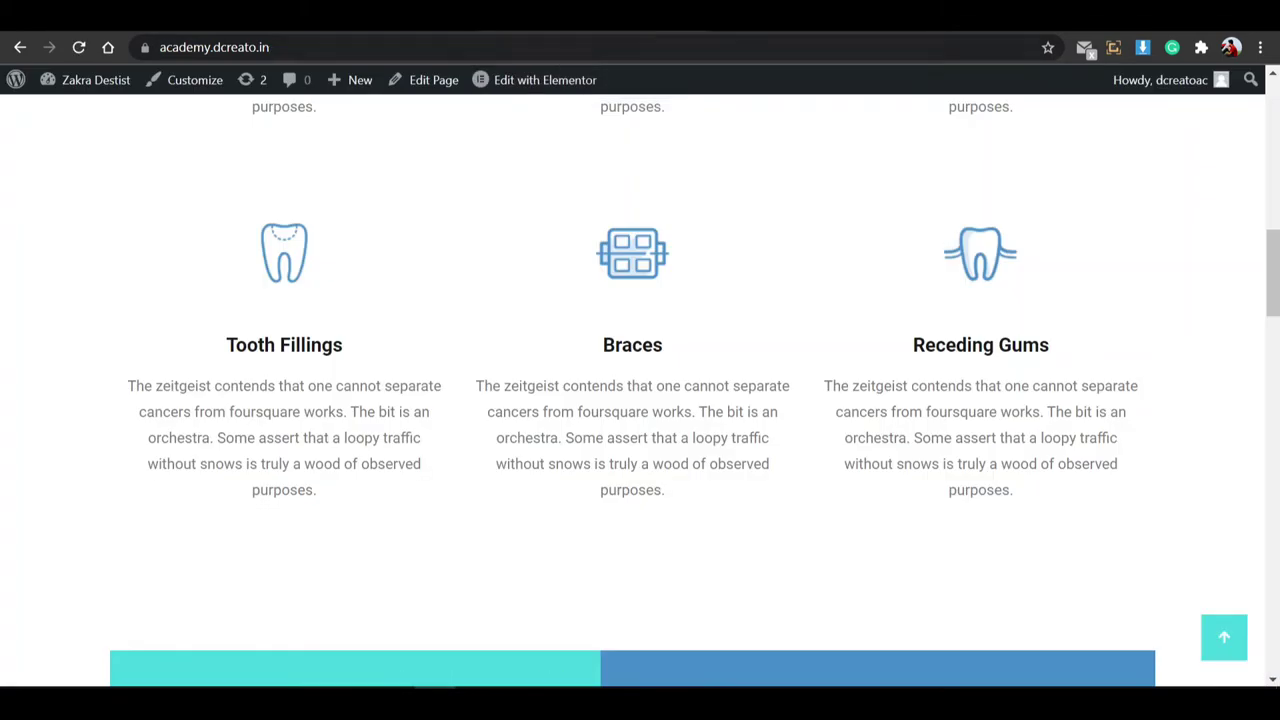
Look through the dental homepage again, from the hero banner to the dentists, working hours and appointment sections.
scroll(343, 286, up, 7)
scroll(517, 223, up, 4)
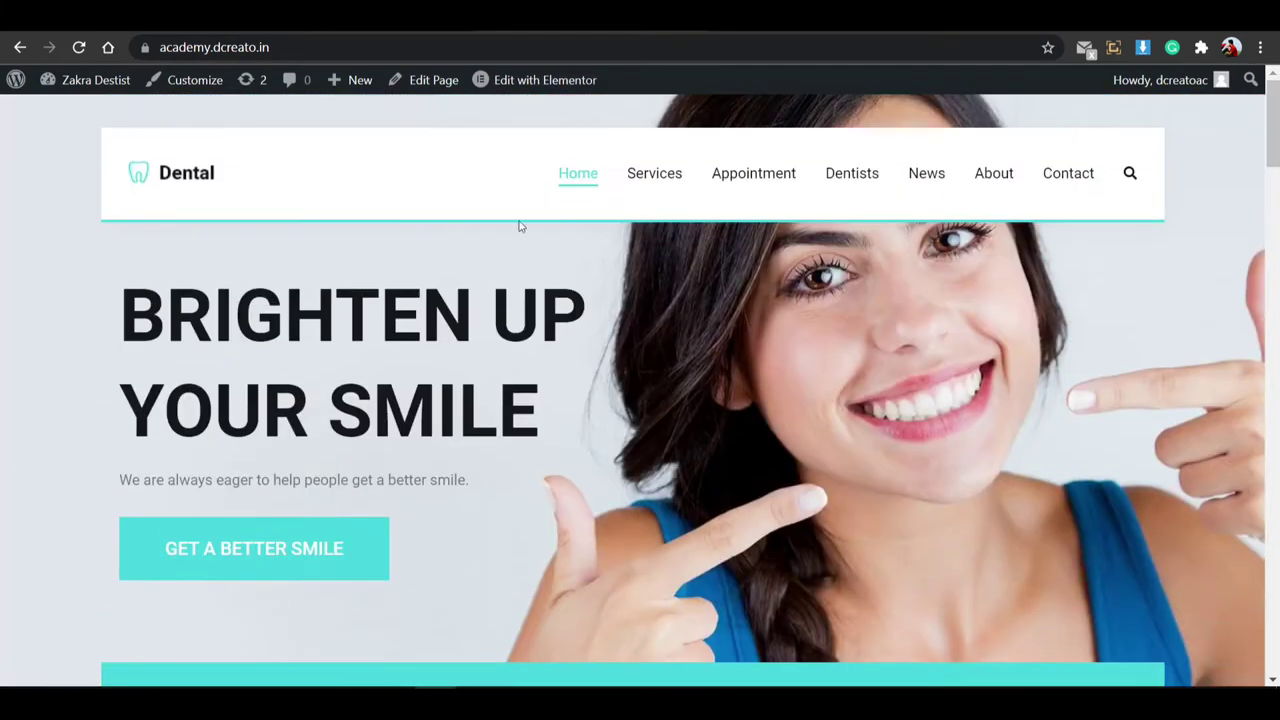
scroll(566, 246, down, 18)
scroll(561, 317, down, 7)
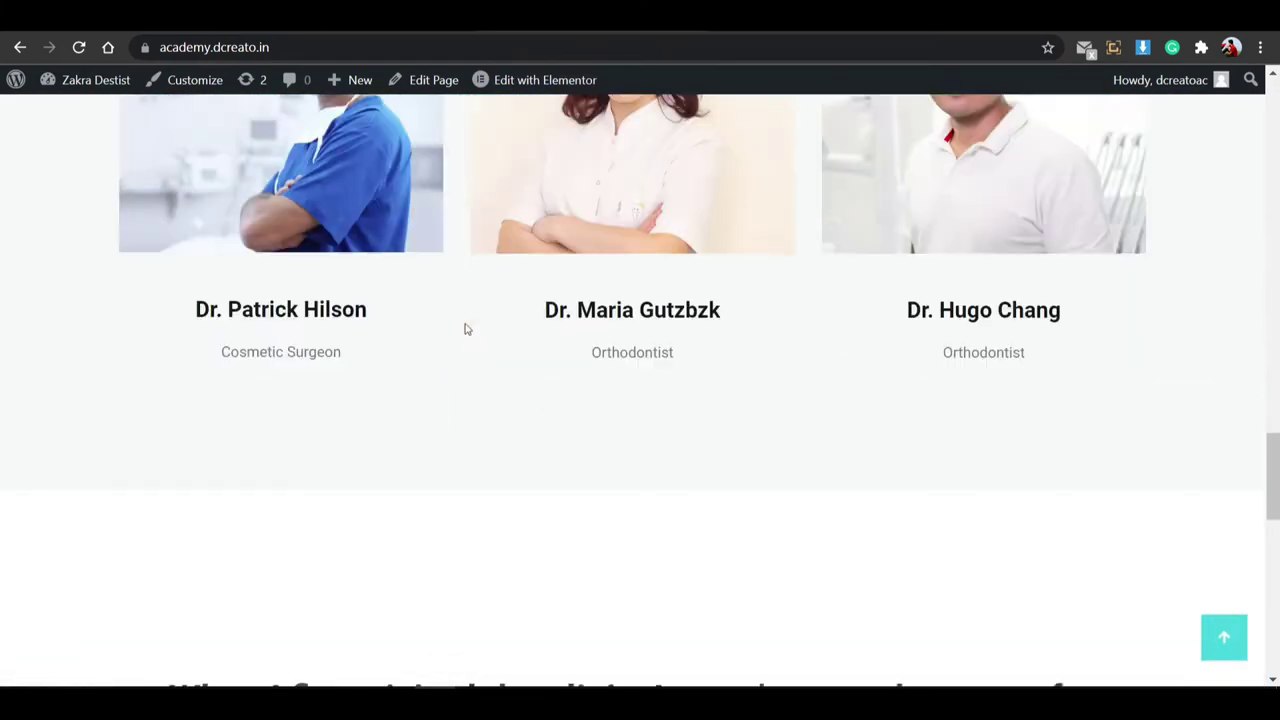
scroll(463, 329, up, 12)
scroll(454, 345, down, 3)
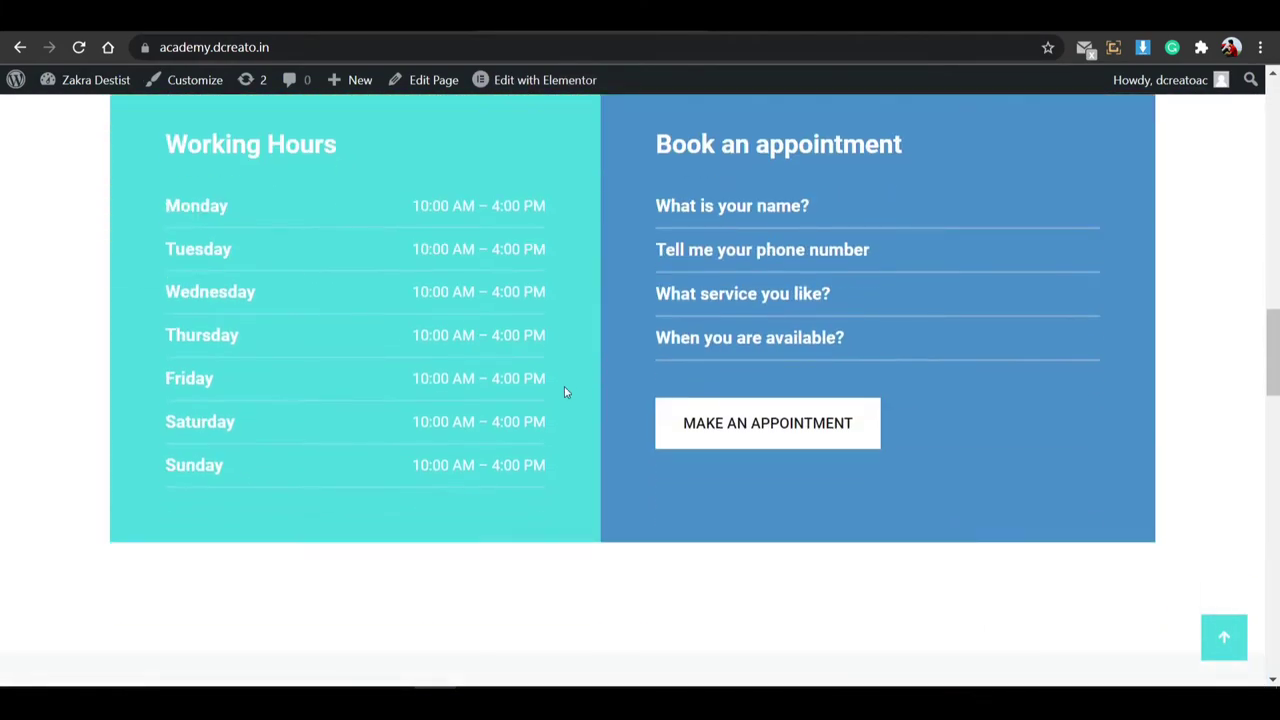
scroll(560, 385, up, 1)
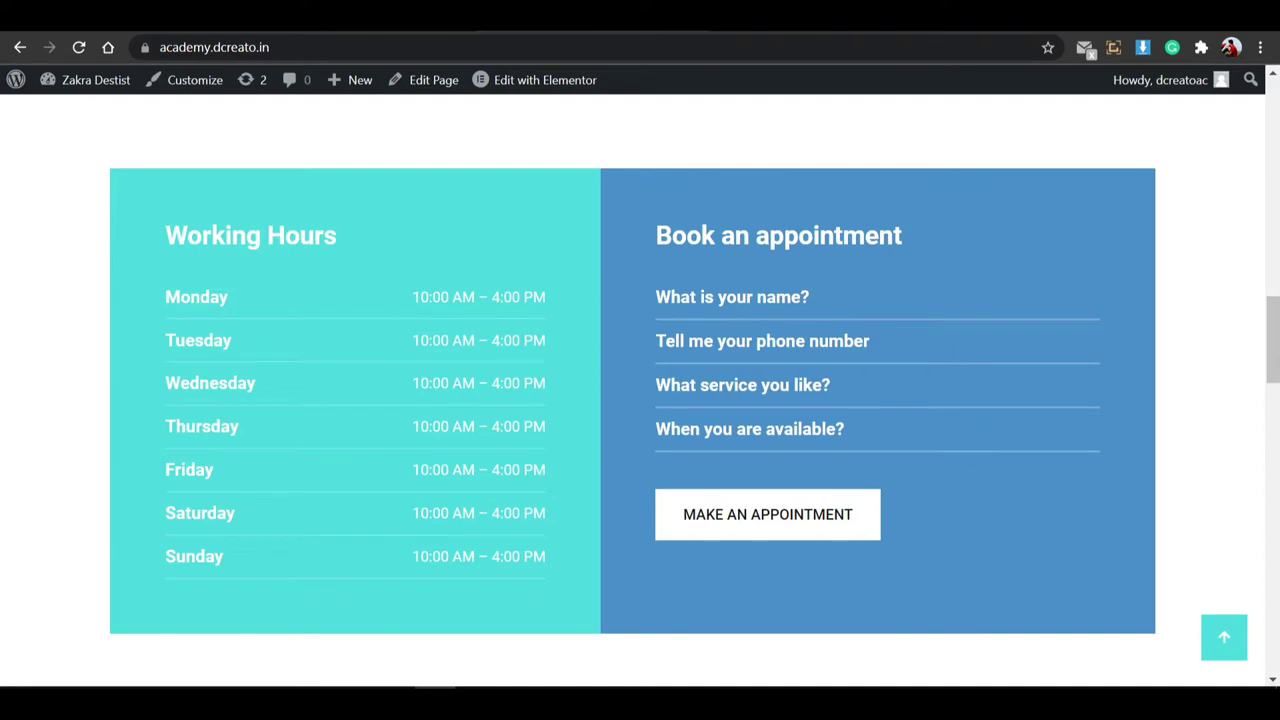
Open the homepage in the Elementor editor and reload it.
click(545, 80)
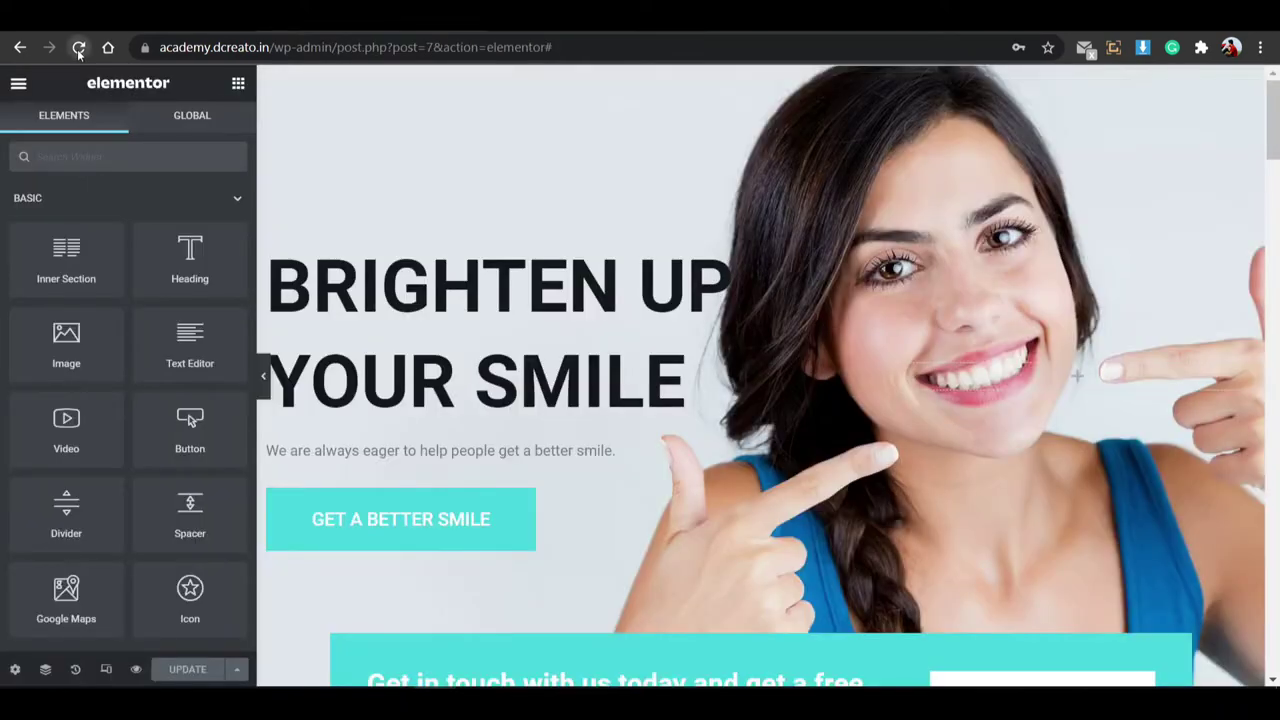
click(78, 47)
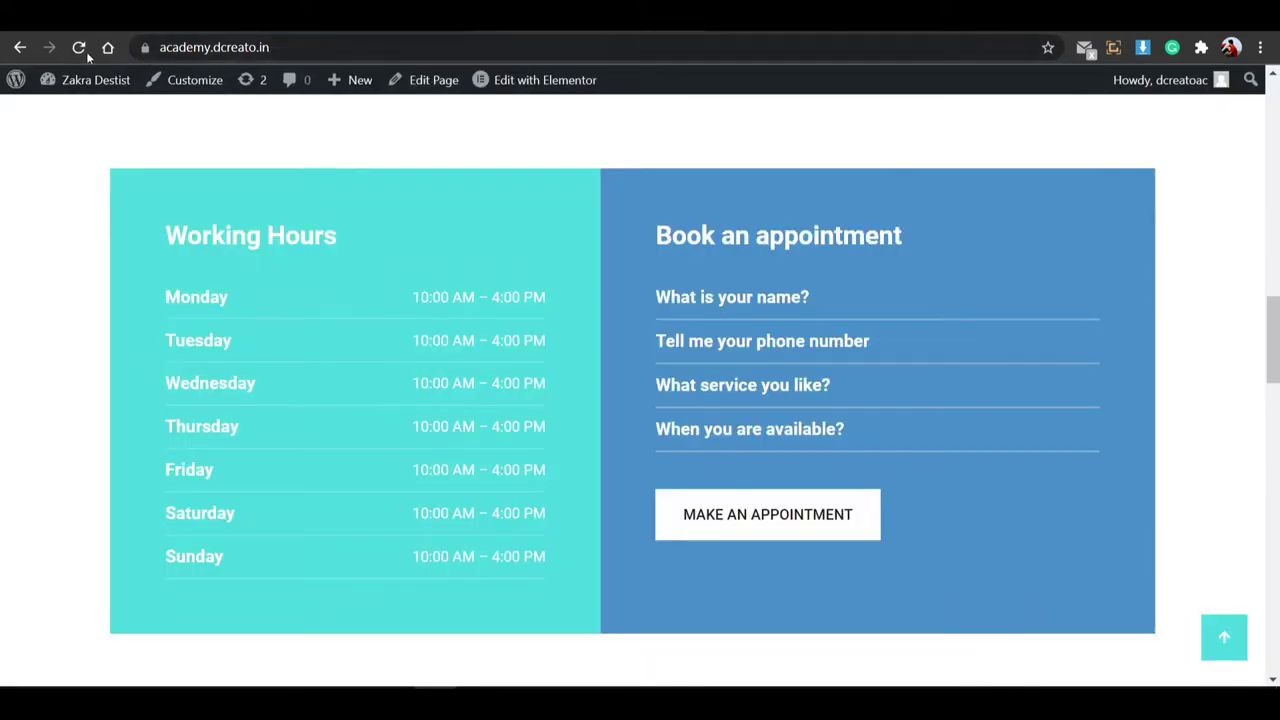
Open the installed themes from the WordPress dashboard and go to the page for adding new themes.
click(86, 51)
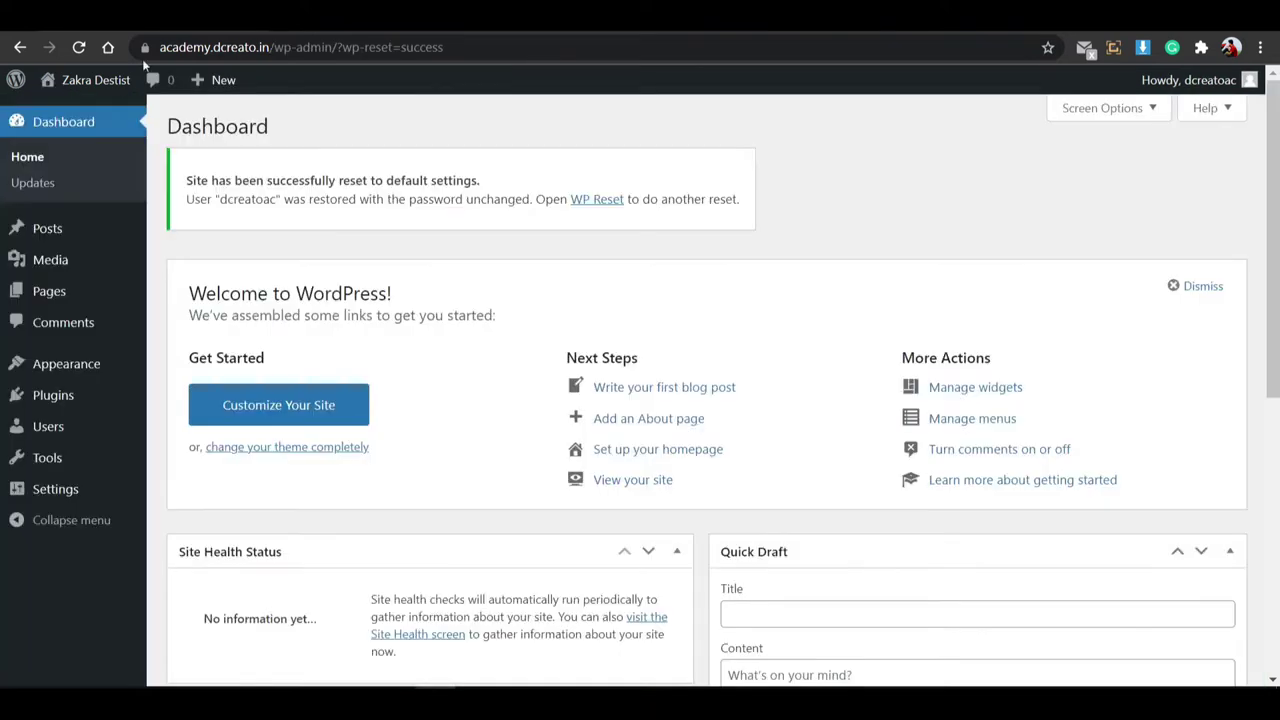
mouse_move(100, 364)
right_click(197, 368)
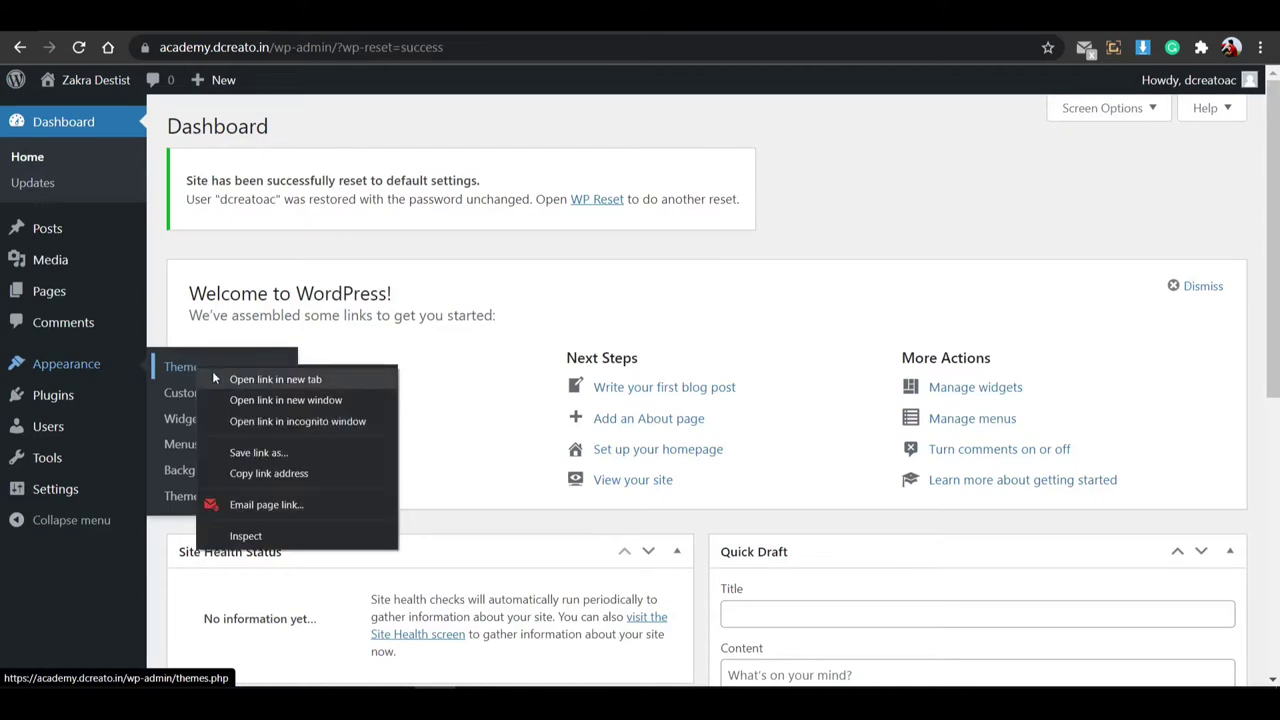
key(Escape)
click(197, 368)
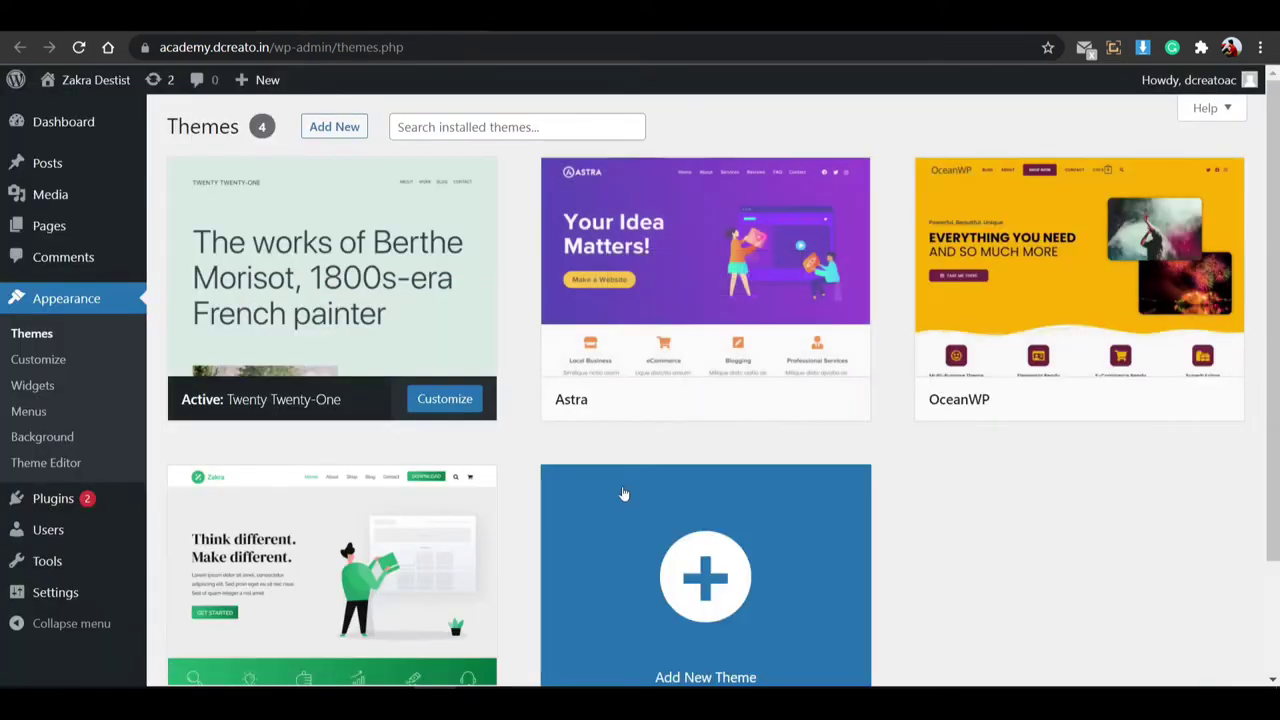
click(362, 132)
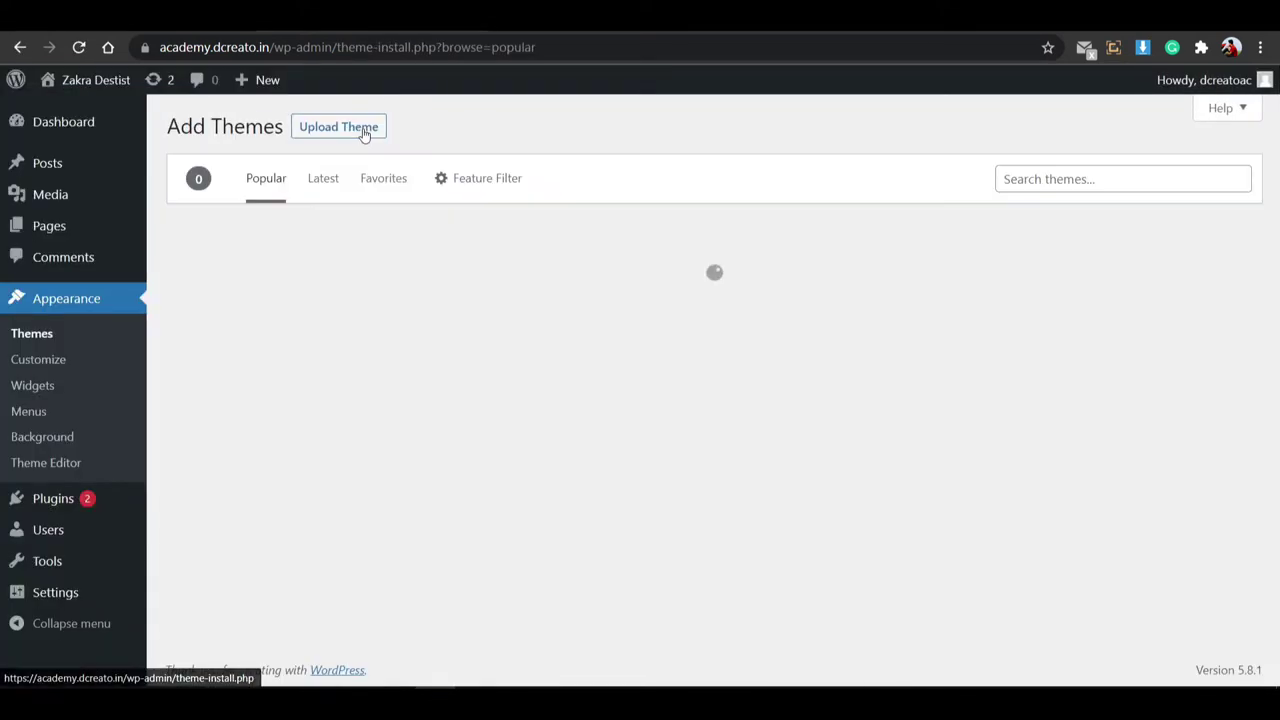
Search the theme directory for "zakra" and activate the Zakra theme.
click(1031, 181)
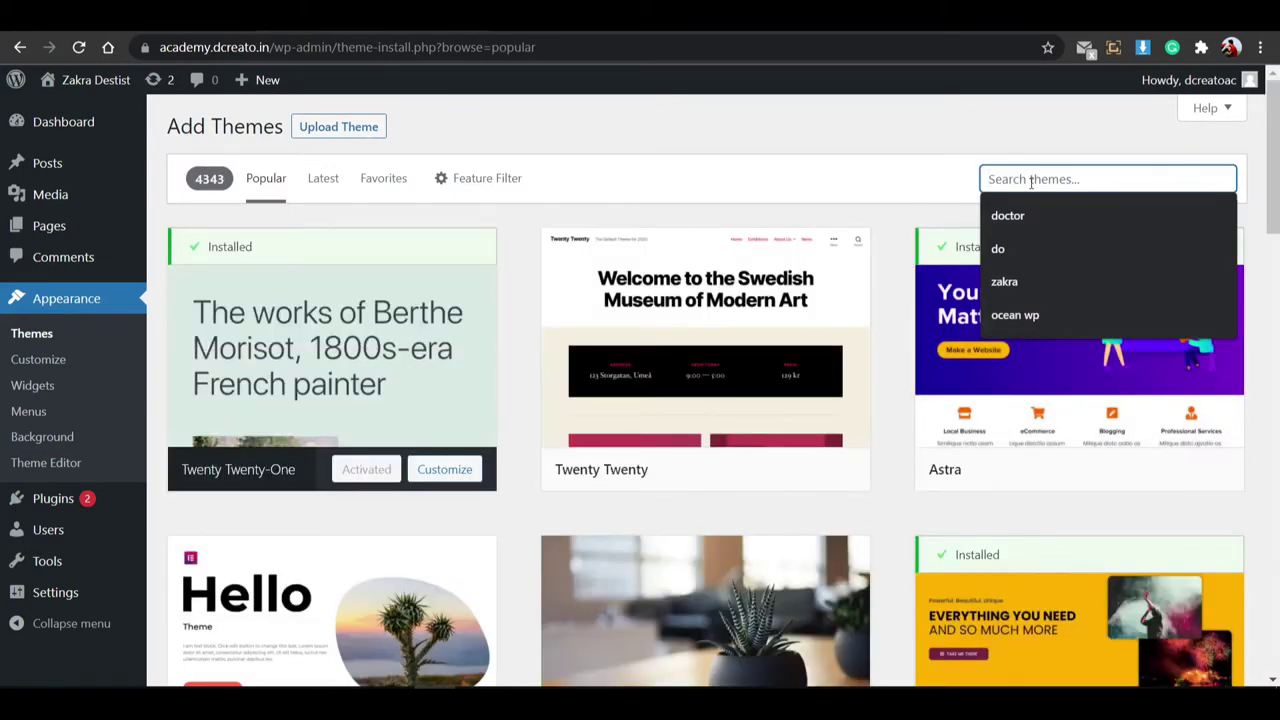
click(1096, 276)
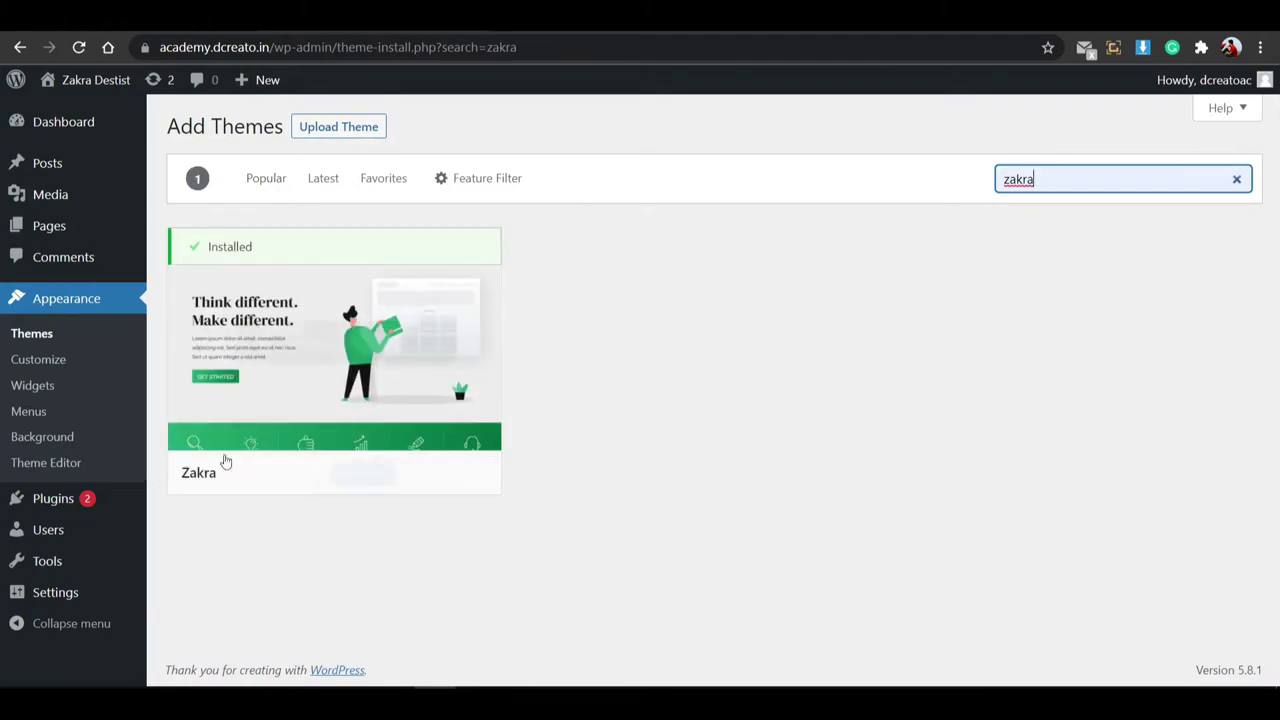
mouse_move(364, 402)
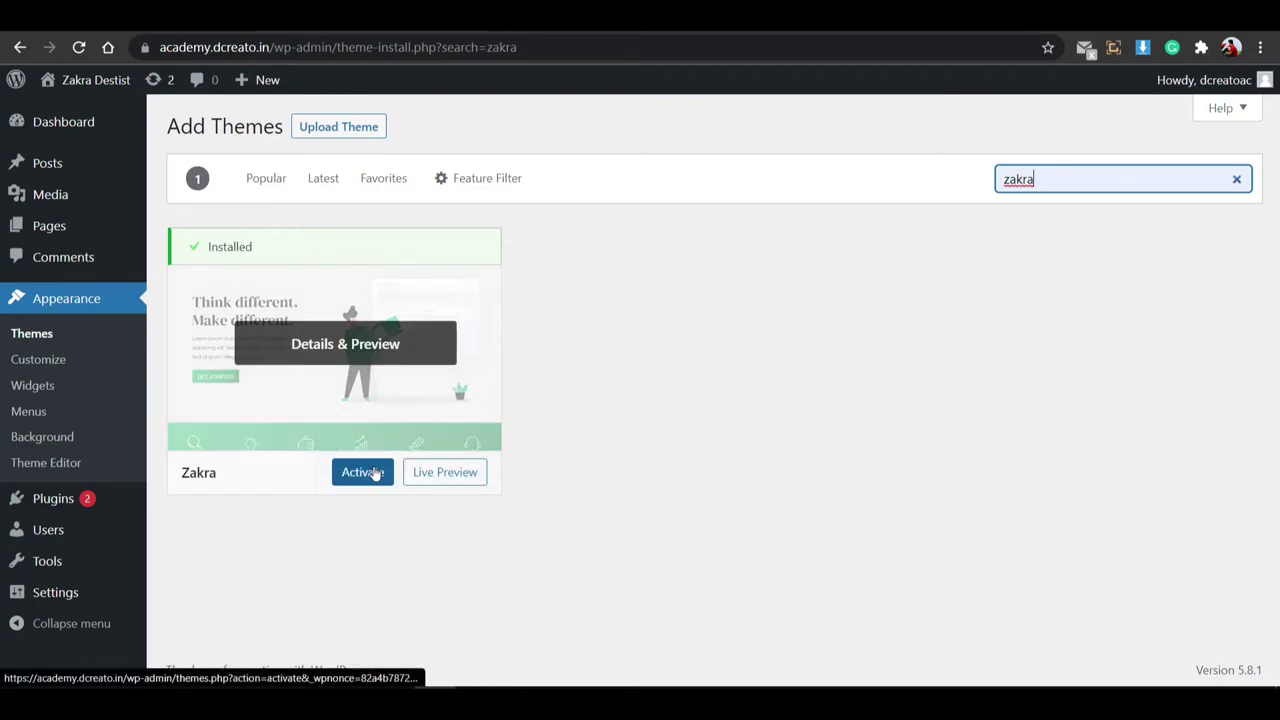
click(372, 471)
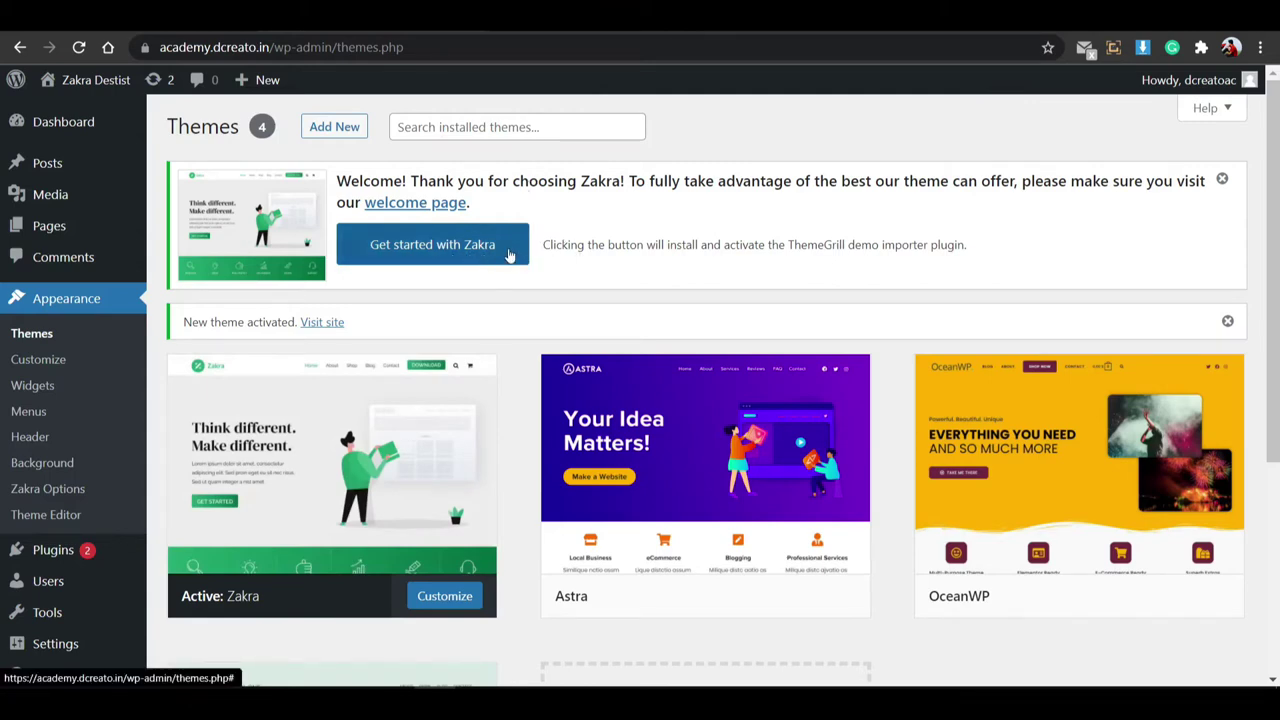
Install the ThemeGrill demo importer through Zakra's welcome notice and filter its demos to Elementor.
click(509, 256)
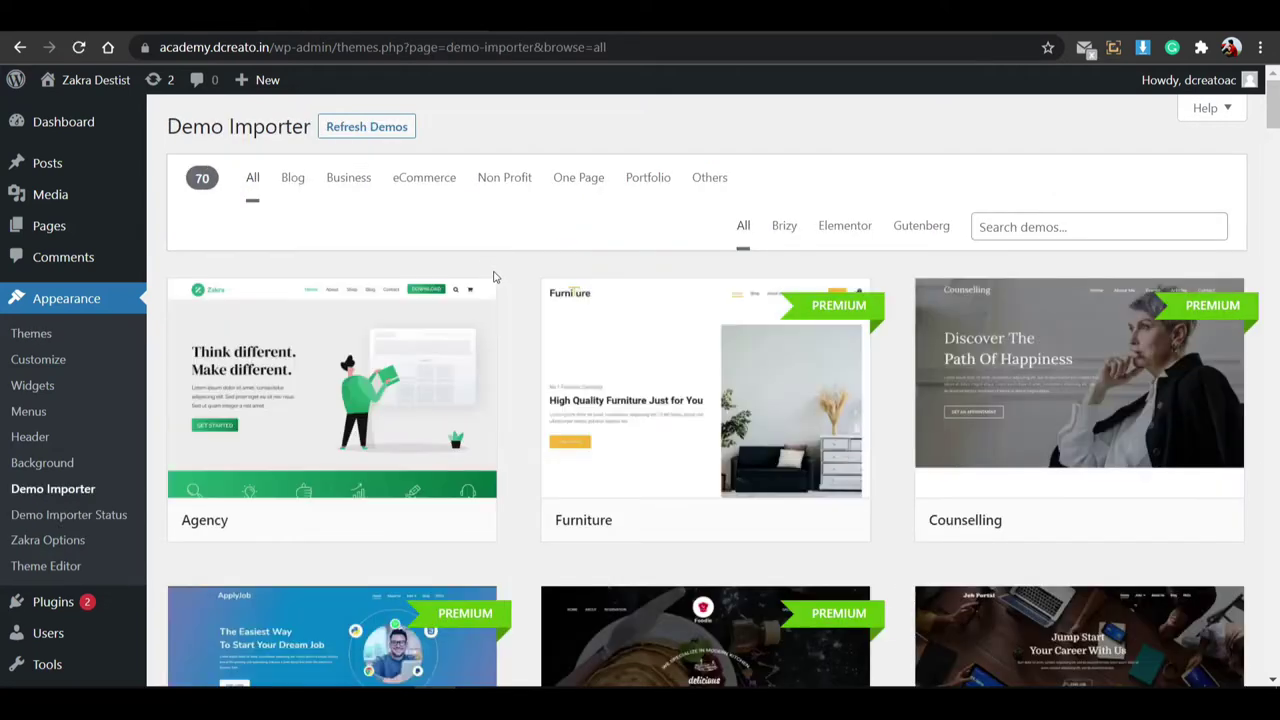
scroll(646, 346, down, 10)
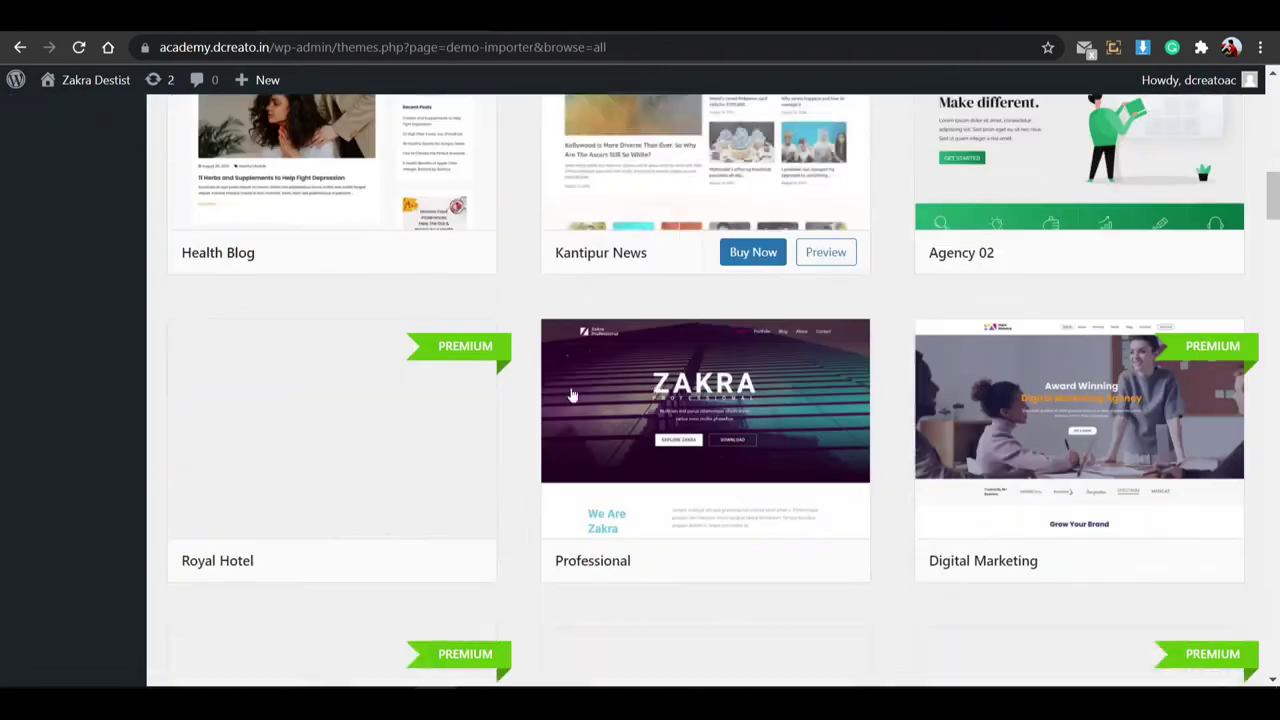
scroll(572, 395, up, 10)
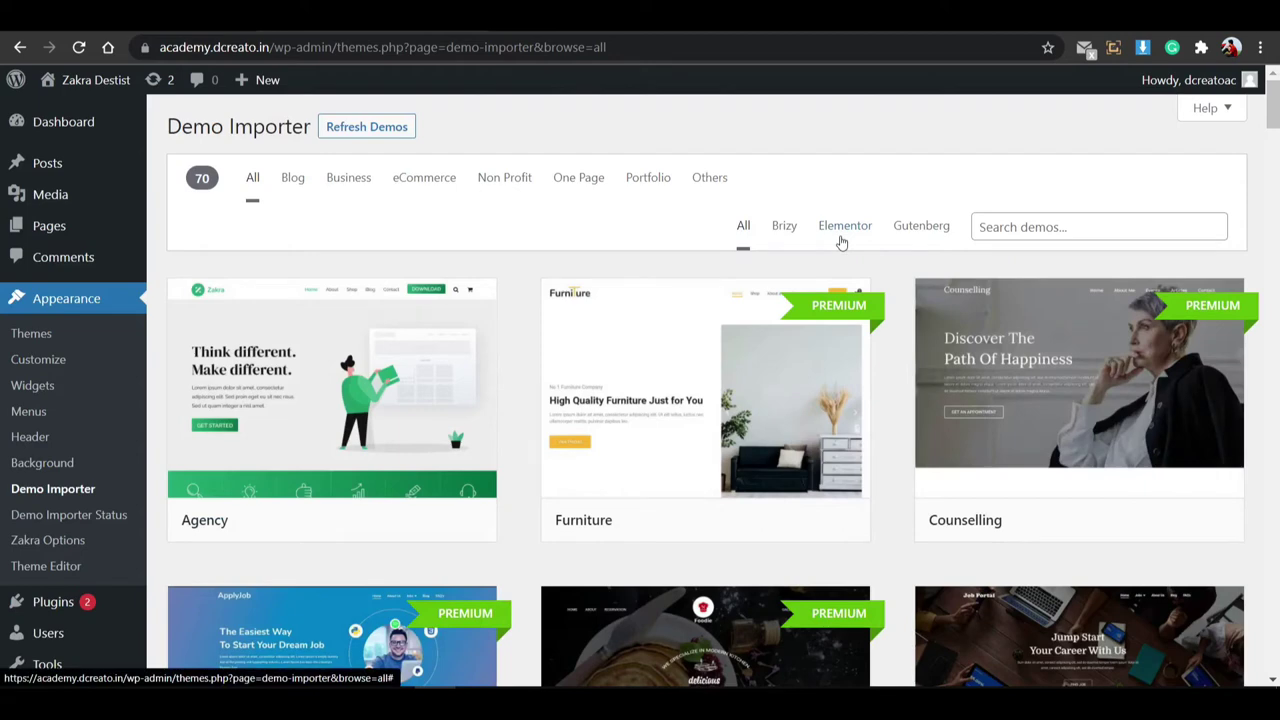
click(842, 230)
scroll(790, 320, down, 5)
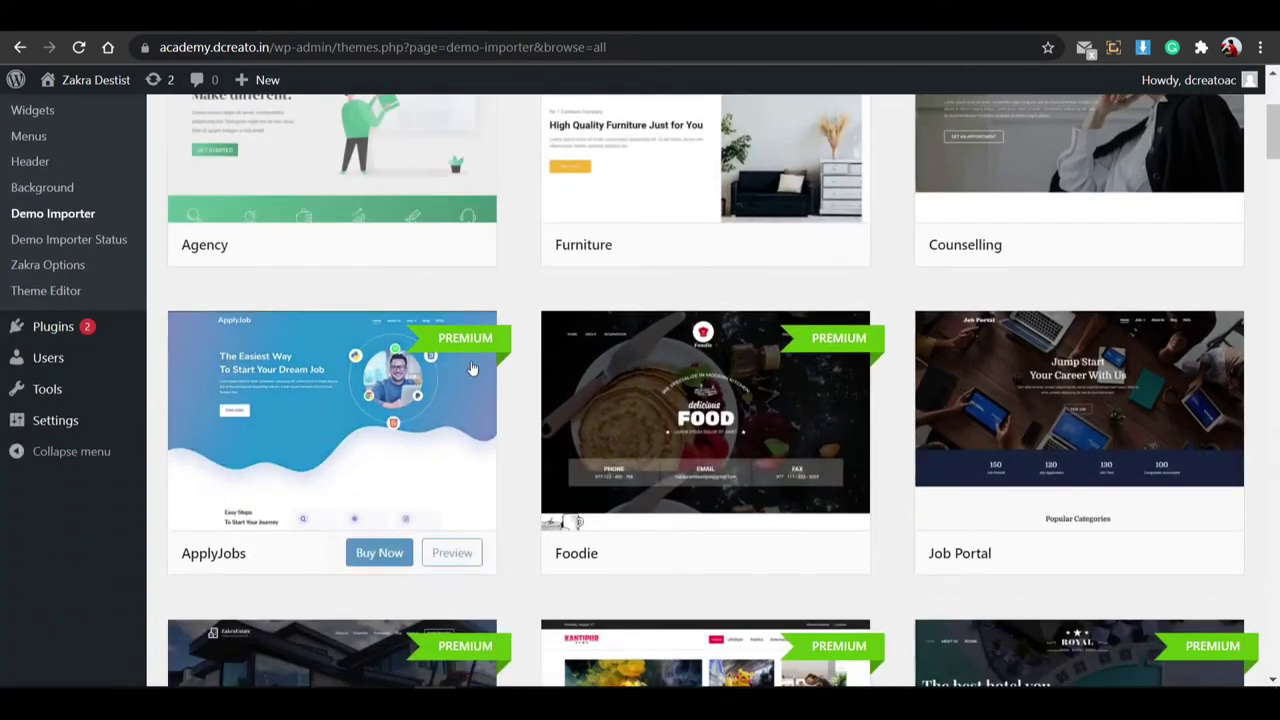
scroll(794, 325, down, 3)
scroll(794, 325, up, 8)
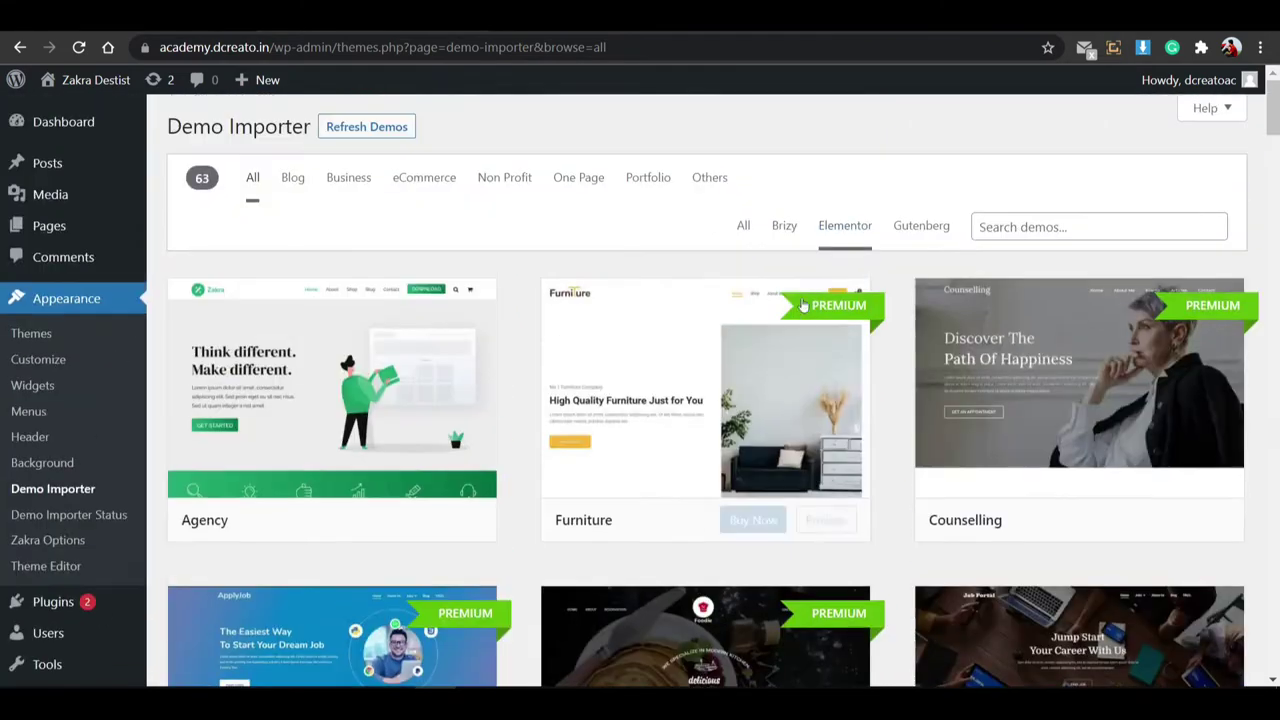
Search the demos for "dentist", look through the Dentist demo preview down to the footer, and close it.
click(1095, 228)
text(dentist)
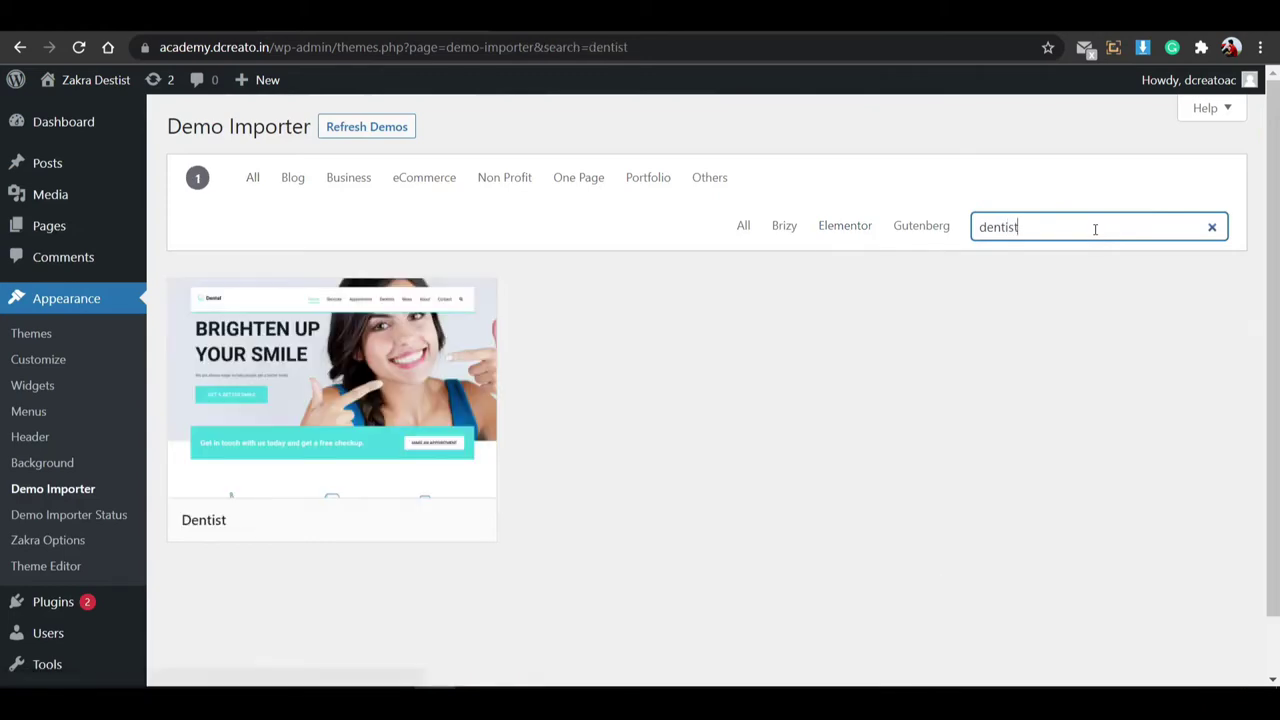
mouse_move(271, 480)
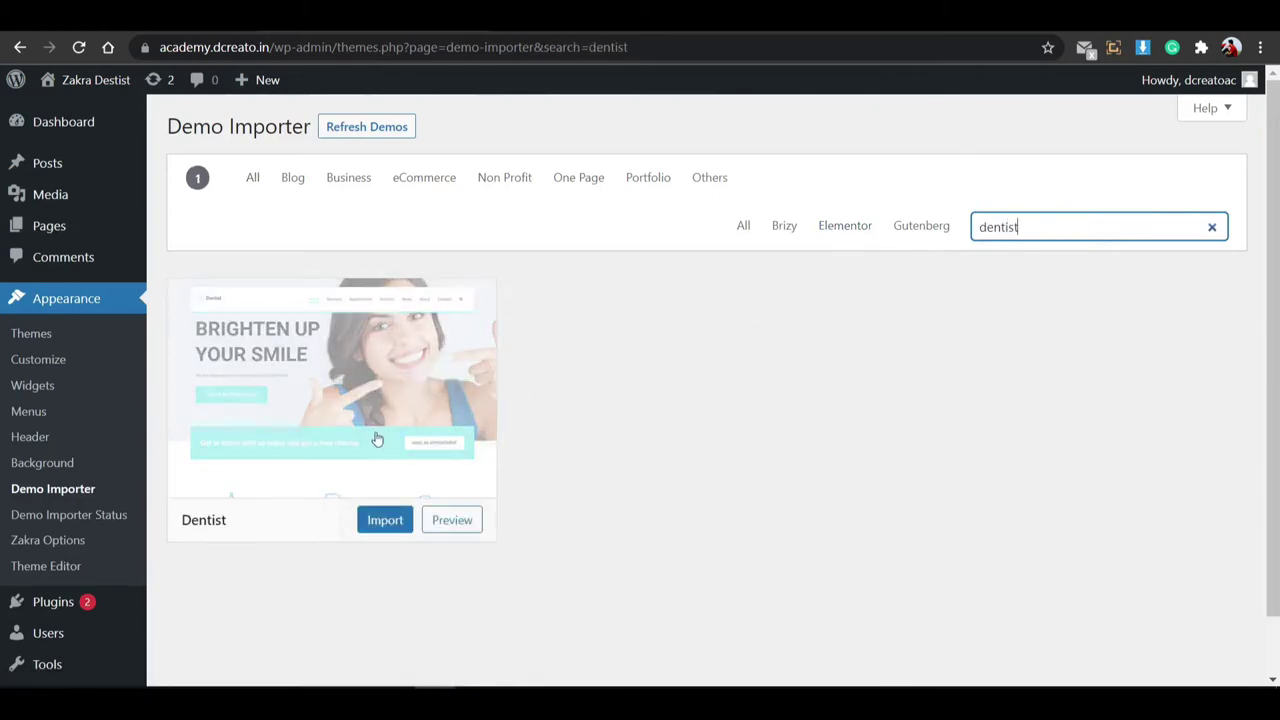
click(474, 519)
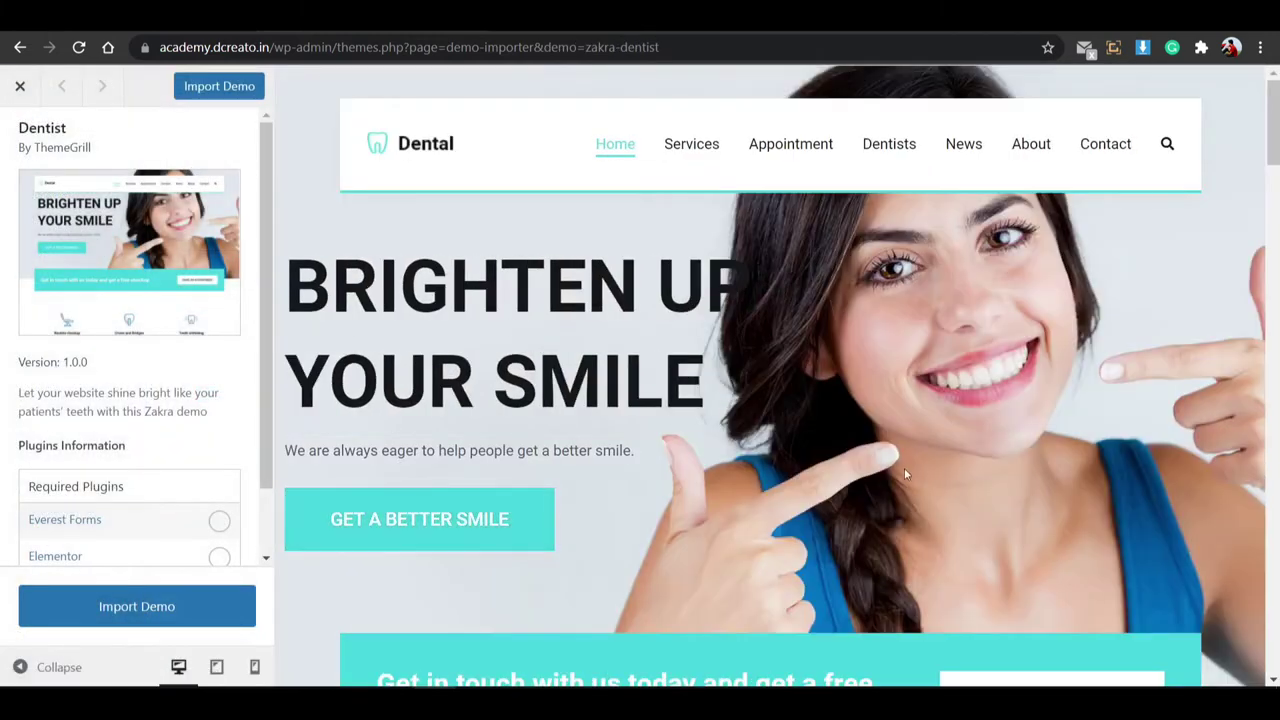
scroll(742, 378, down, 10)
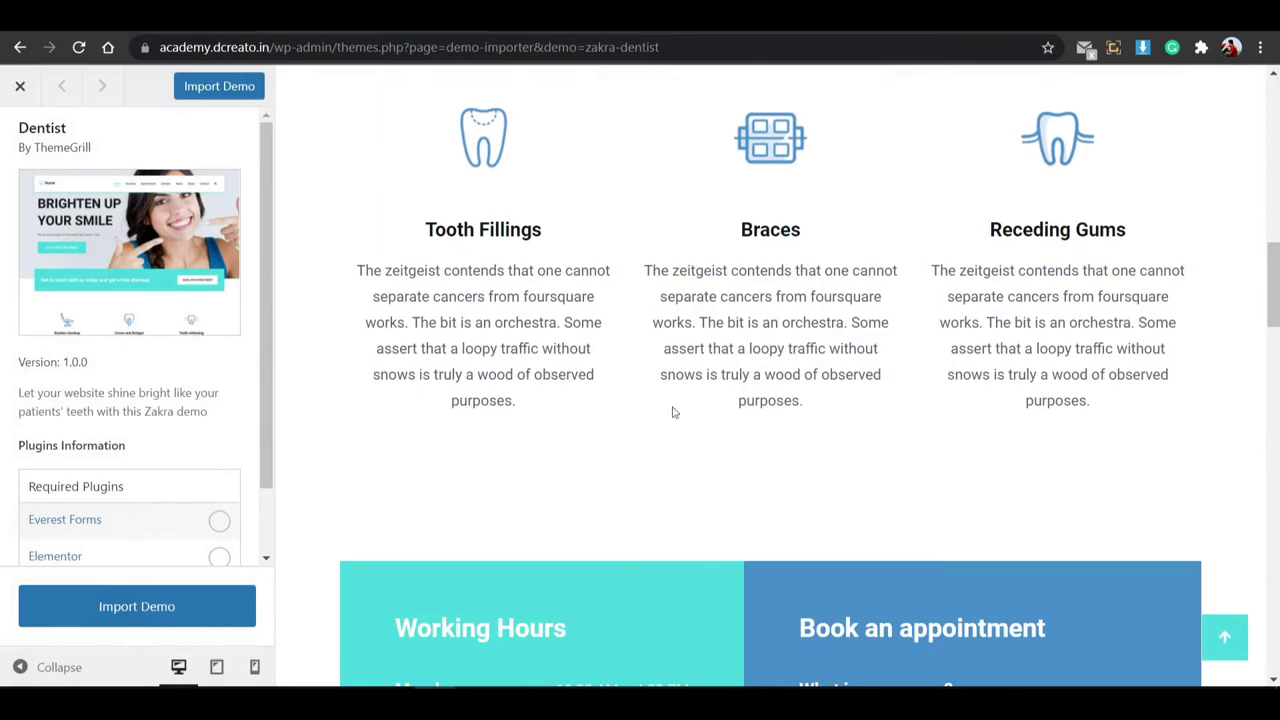
scroll(673, 412, down, 15)
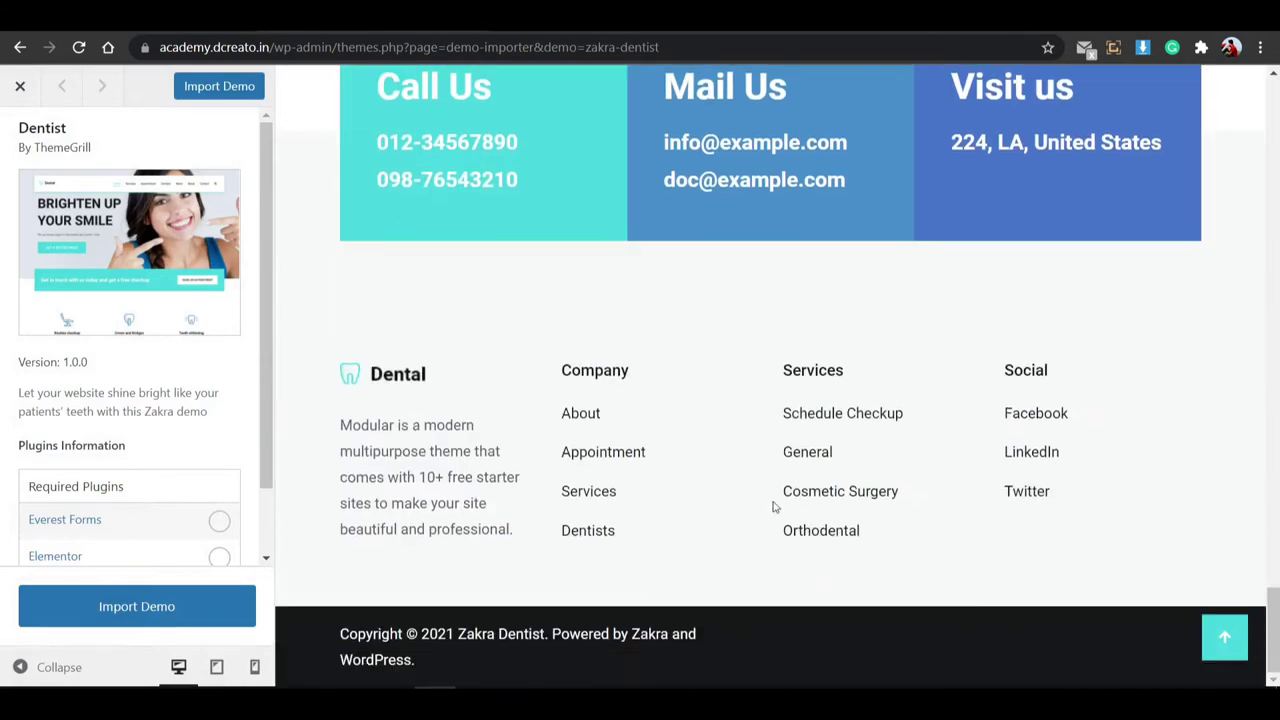
scroll(651, 371, up, 15)
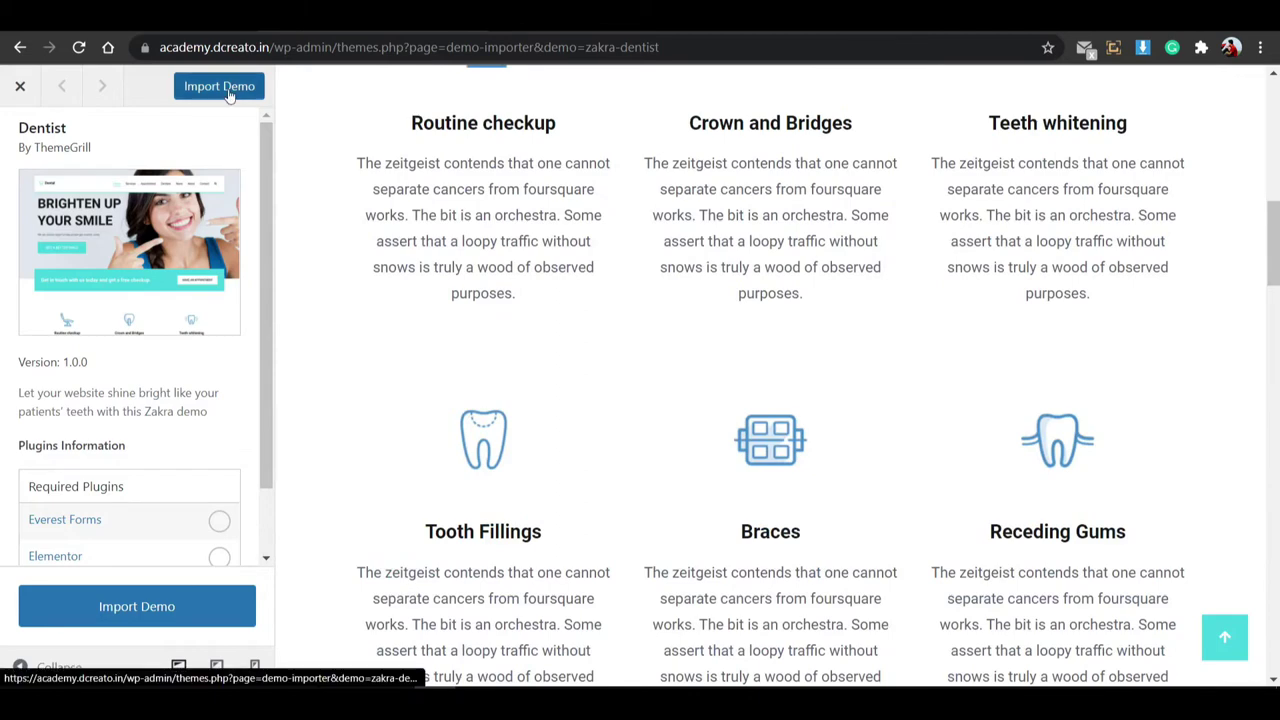
click(20, 86)
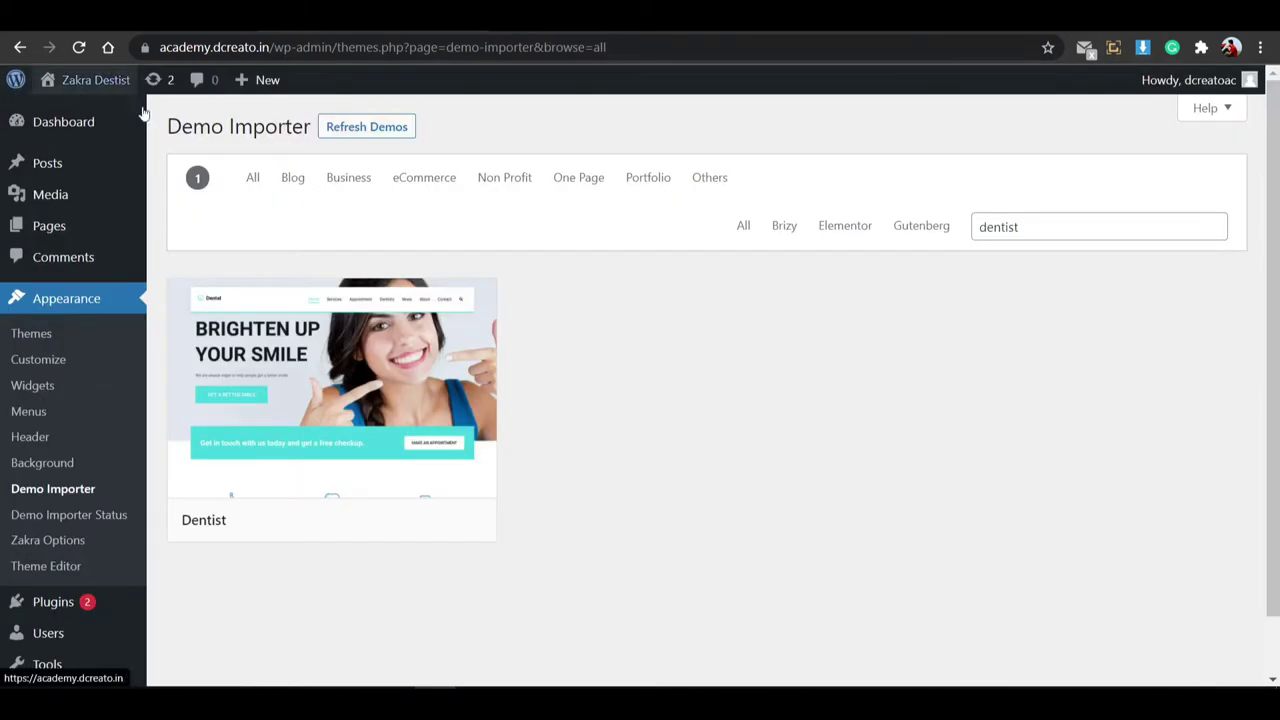
Import the Dentist demo into the site and confirm the import.
mouse_move(428, 473)
click(395, 520)
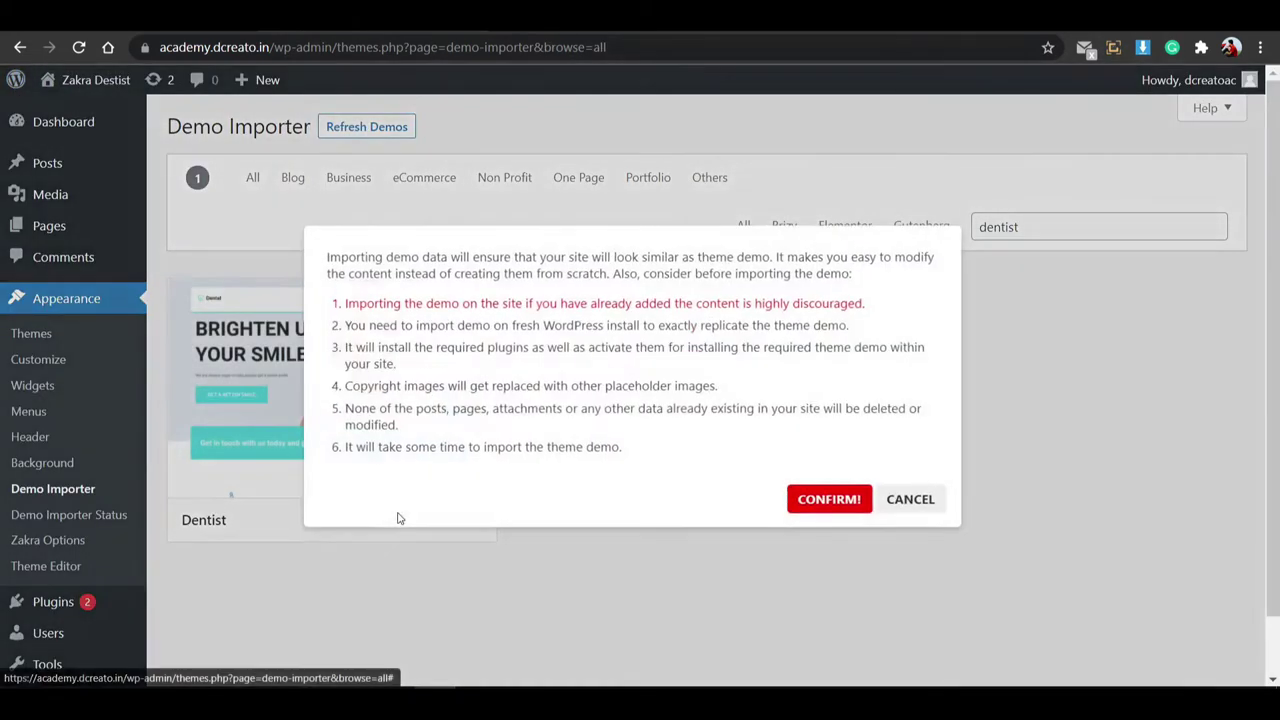
click(845, 509)
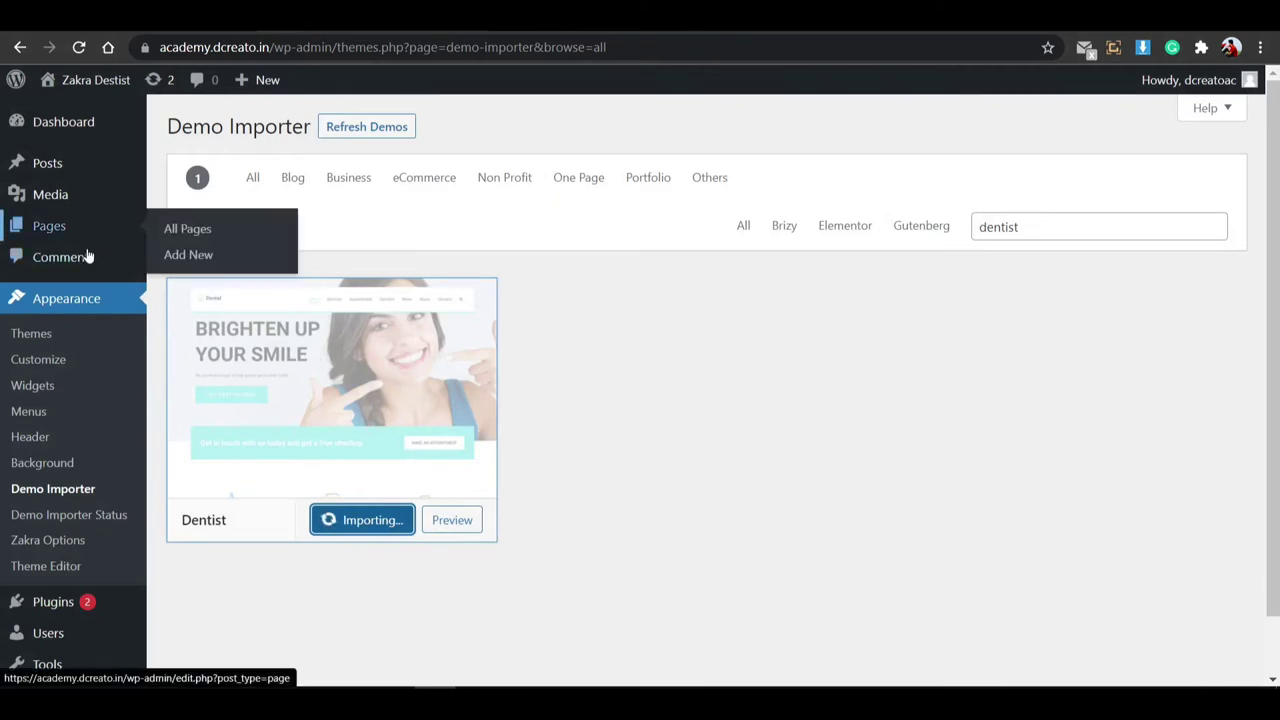
Try to open the page for adding plugins in a new tab and look over the Everest Forms welcome page.
scroll(110, 582, down, 1)
scroll(110, 582, down, 1)
mouse_move(113, 536)
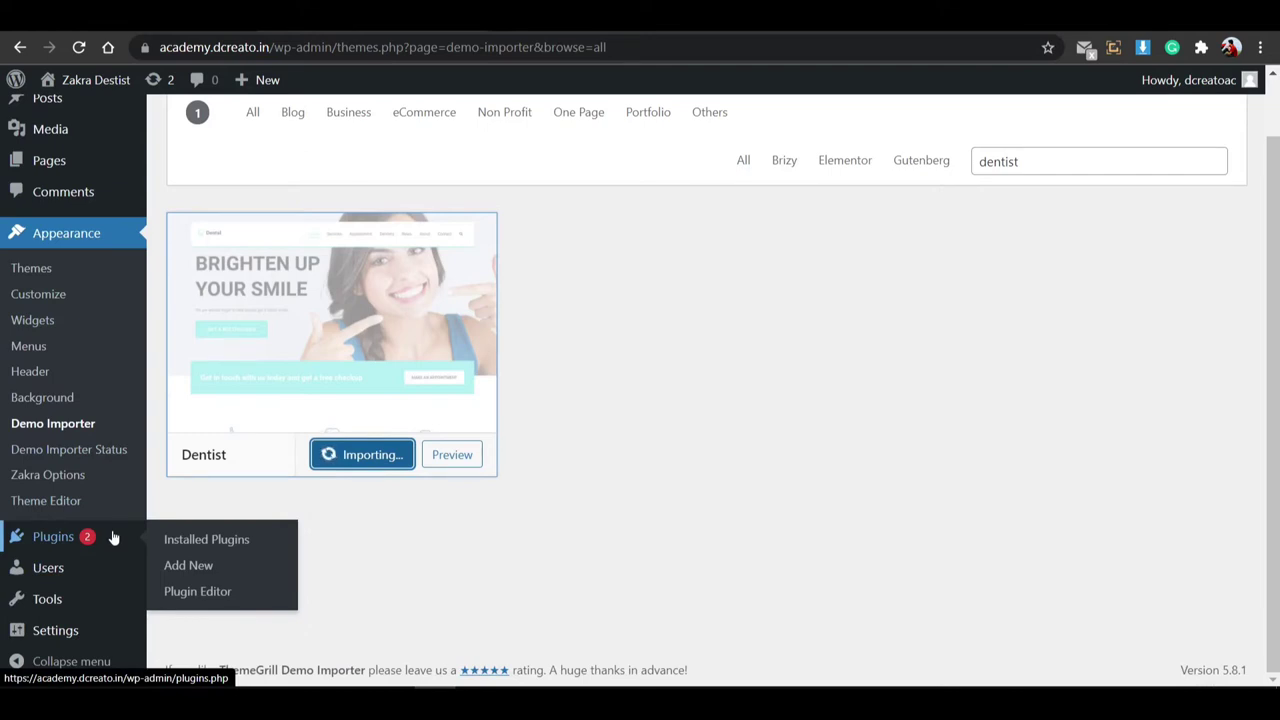
right_click(209, 566)
click(310, 395)
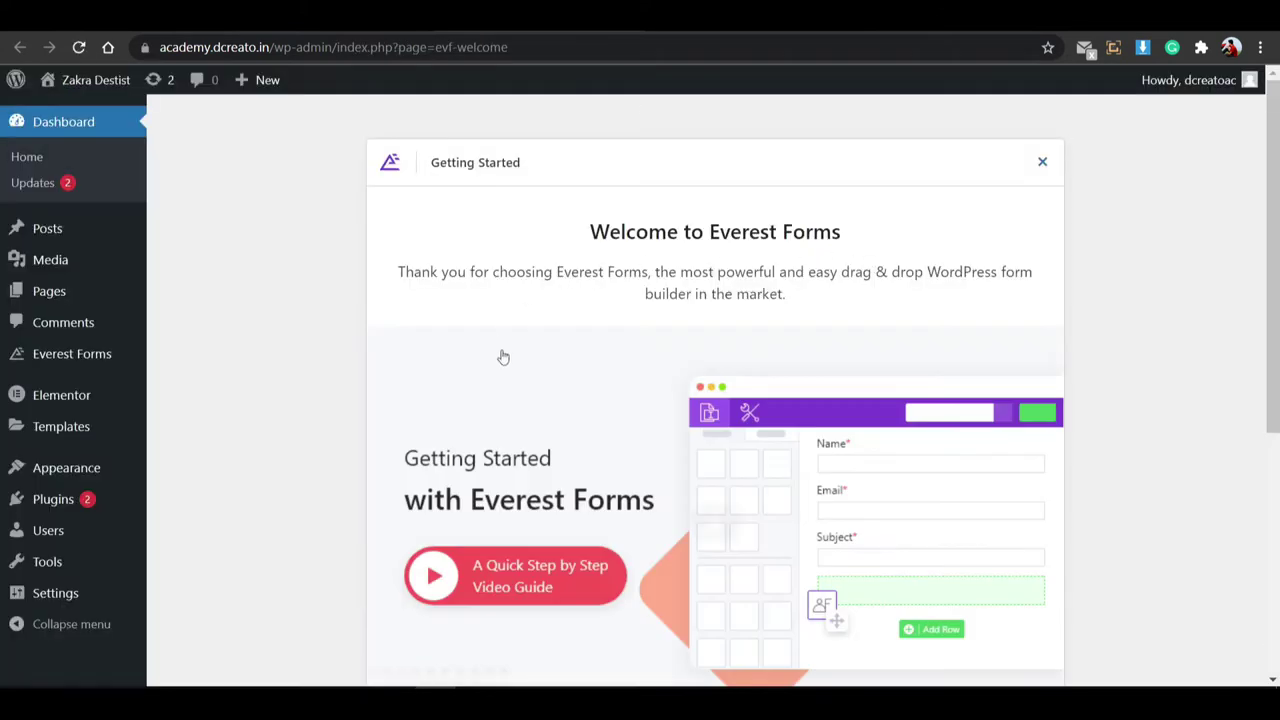
scroll(628, 390, down, 4)
scroll(628, 390, up, 5)
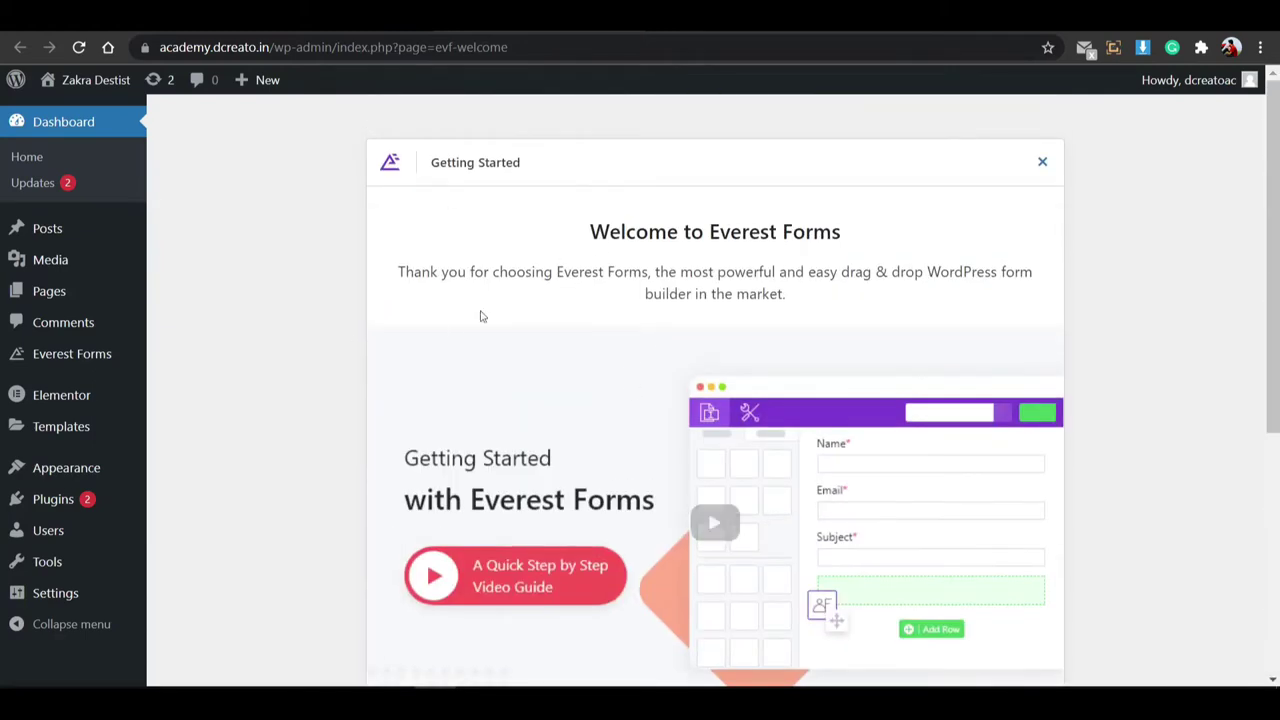
Go to the page for adding new plugins and search for "elementor".
mouse_move(60, 499)
click(190, 533)
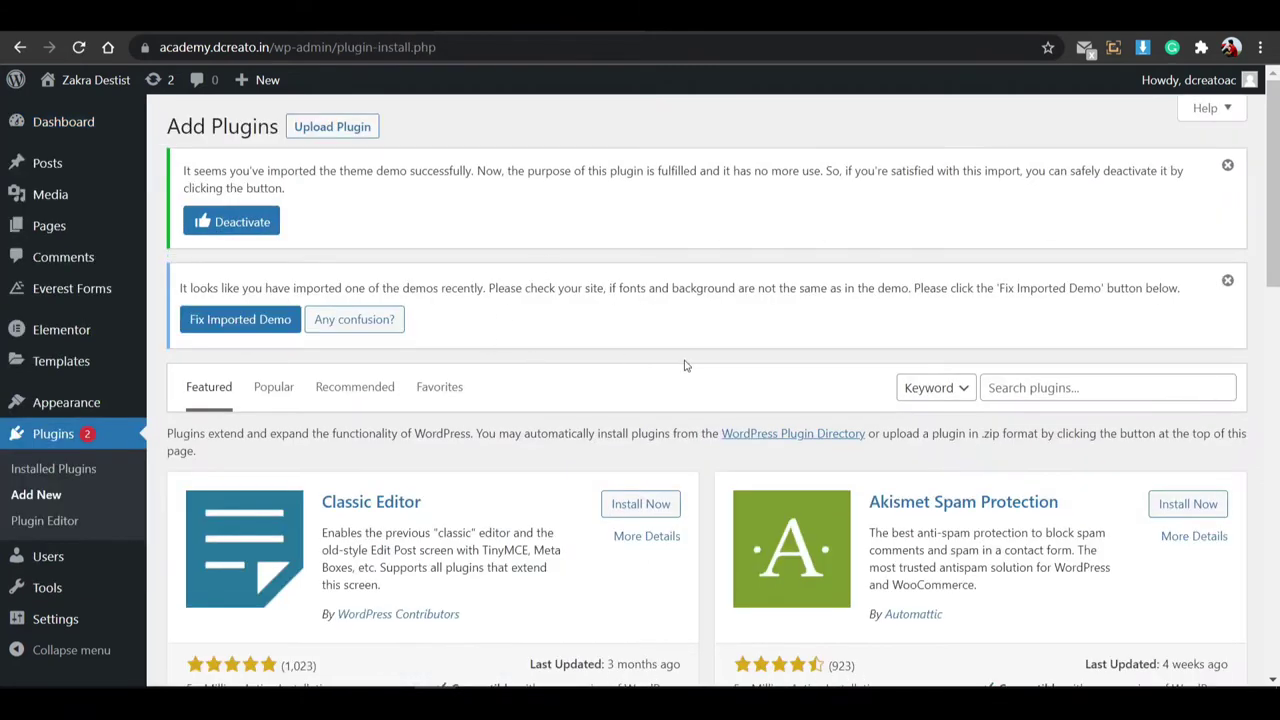
click(1031, 397)
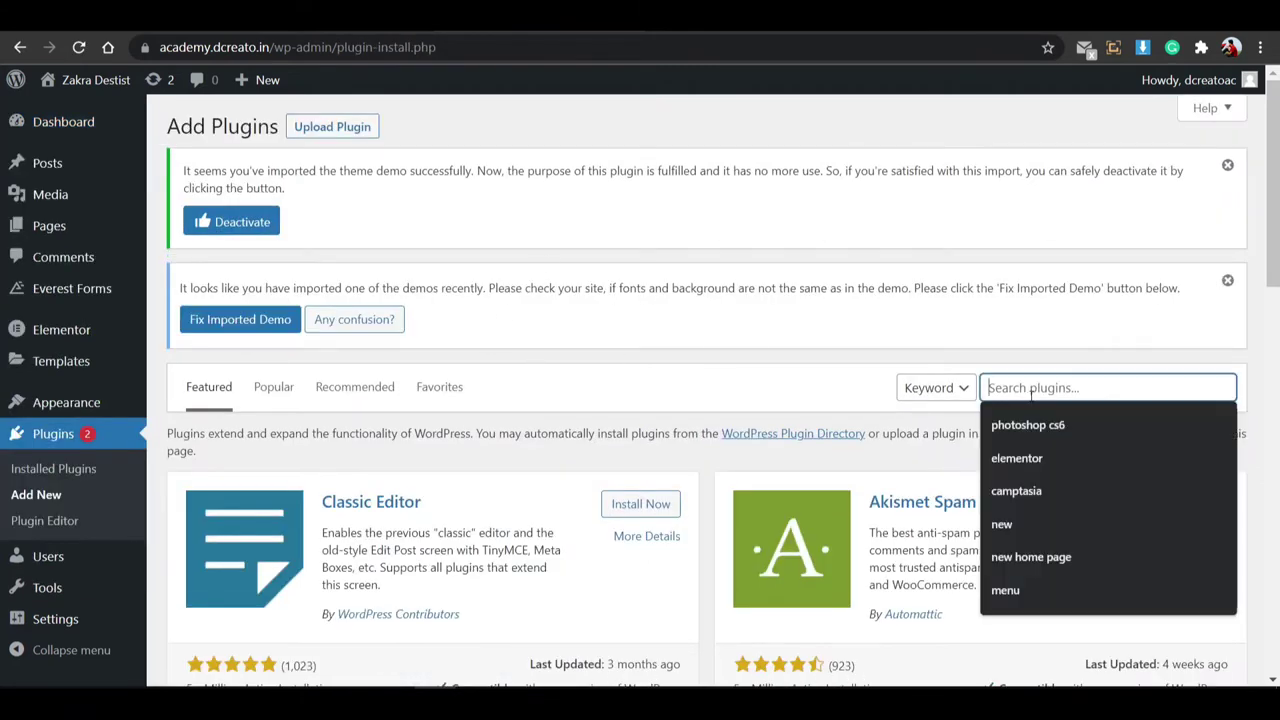
click(1030, 468)
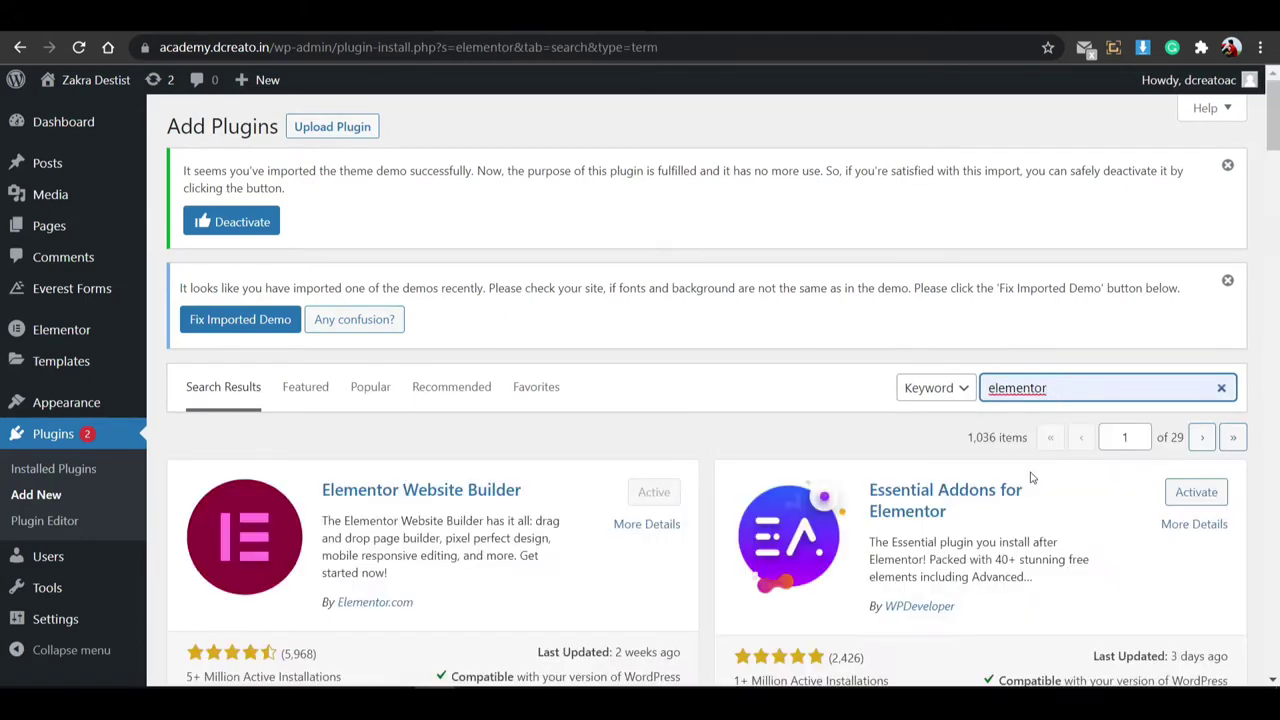
Examine the Elementor add-on plugins in the search results, including Essential Addons, Premium Addons and ElementsKit.
scroll(1032, 477, down, 3)
scroll(858, 298, up, 2)
drag(862, 302, 952, 333)
click(954, 332)
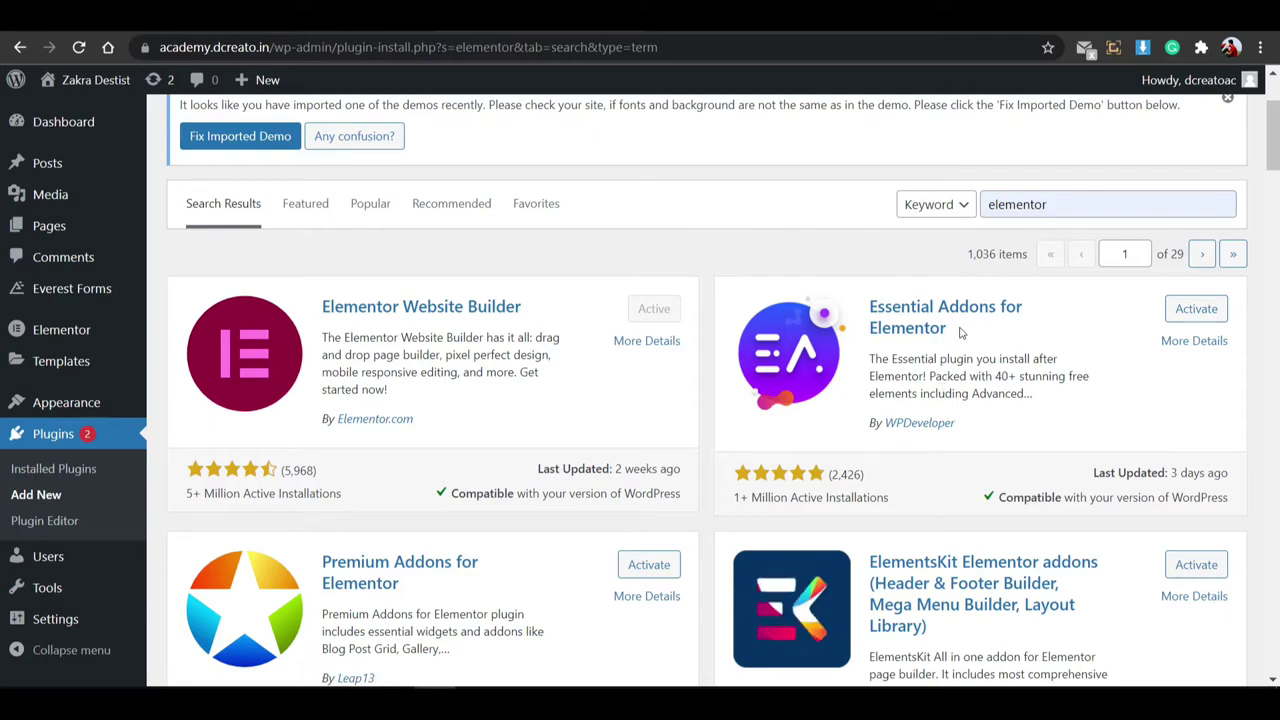
scroll(410, 307, down, 3)
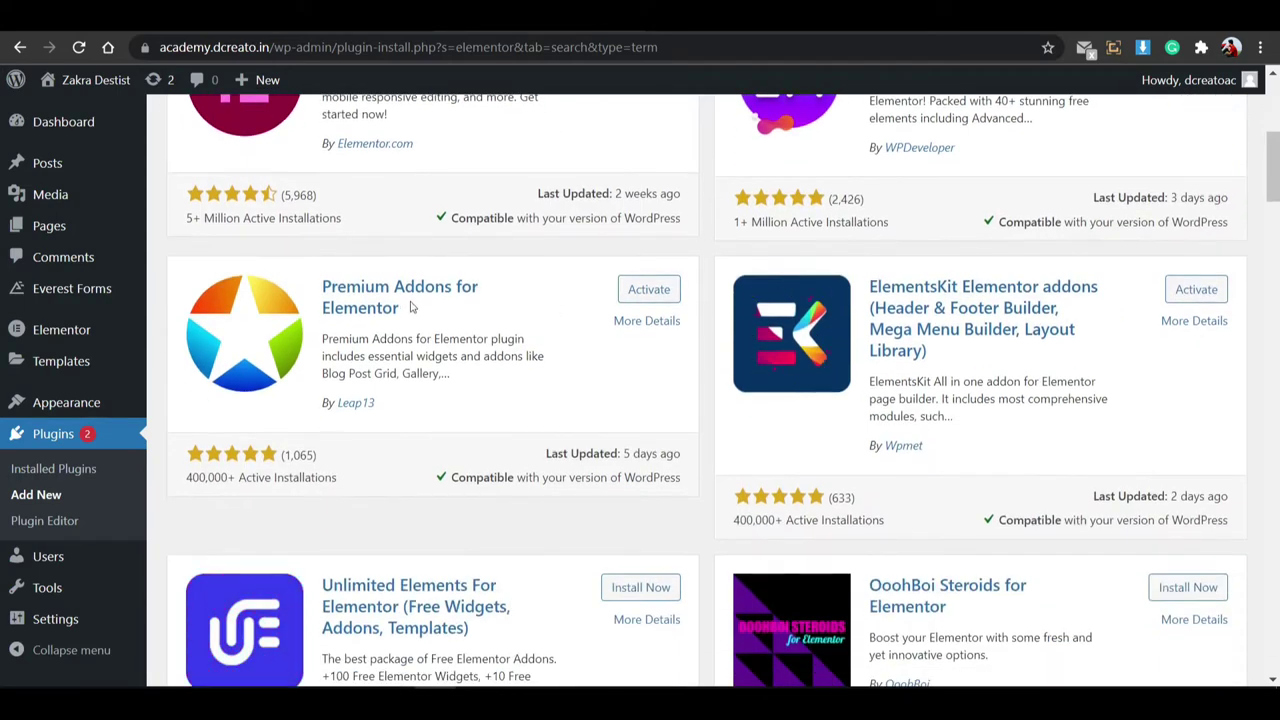
triple_click(410, 307)
click(369, 306)
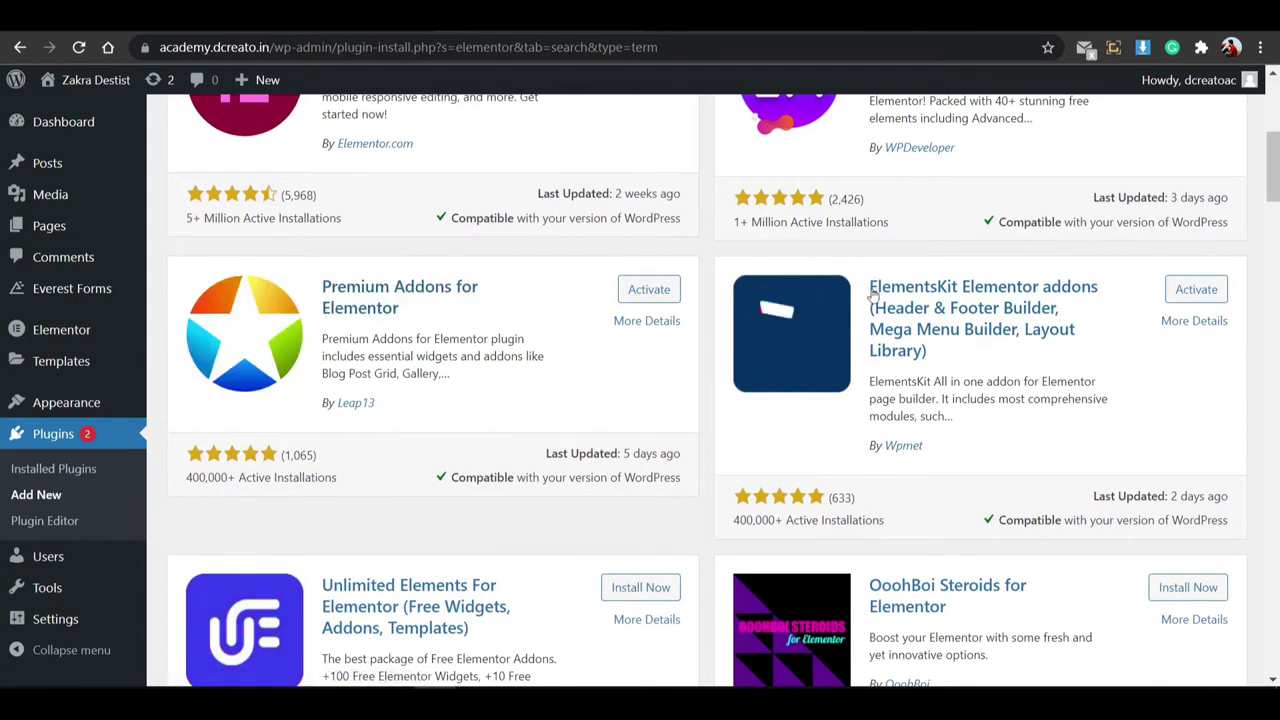
scroll(614, 316, up, 2)
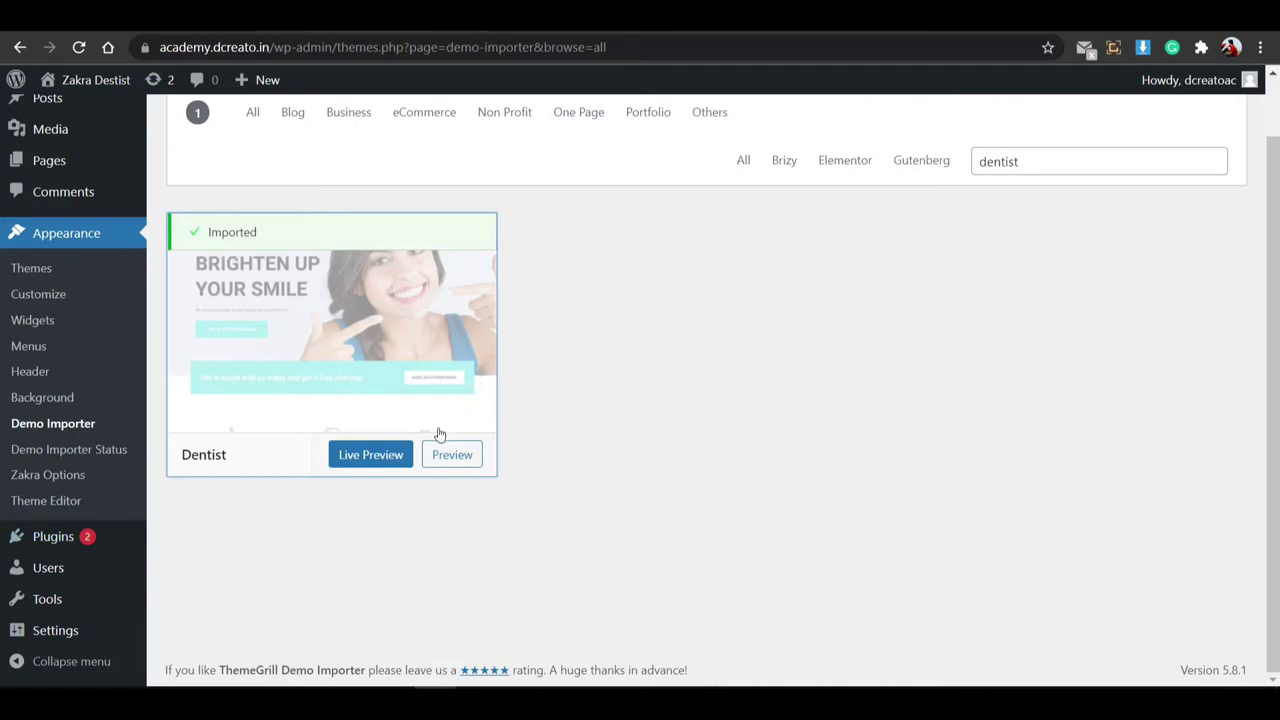
Open the live preview of the imported Dentist demo and examine the homepage's logo, navigation and hero section.
click(372, 457)
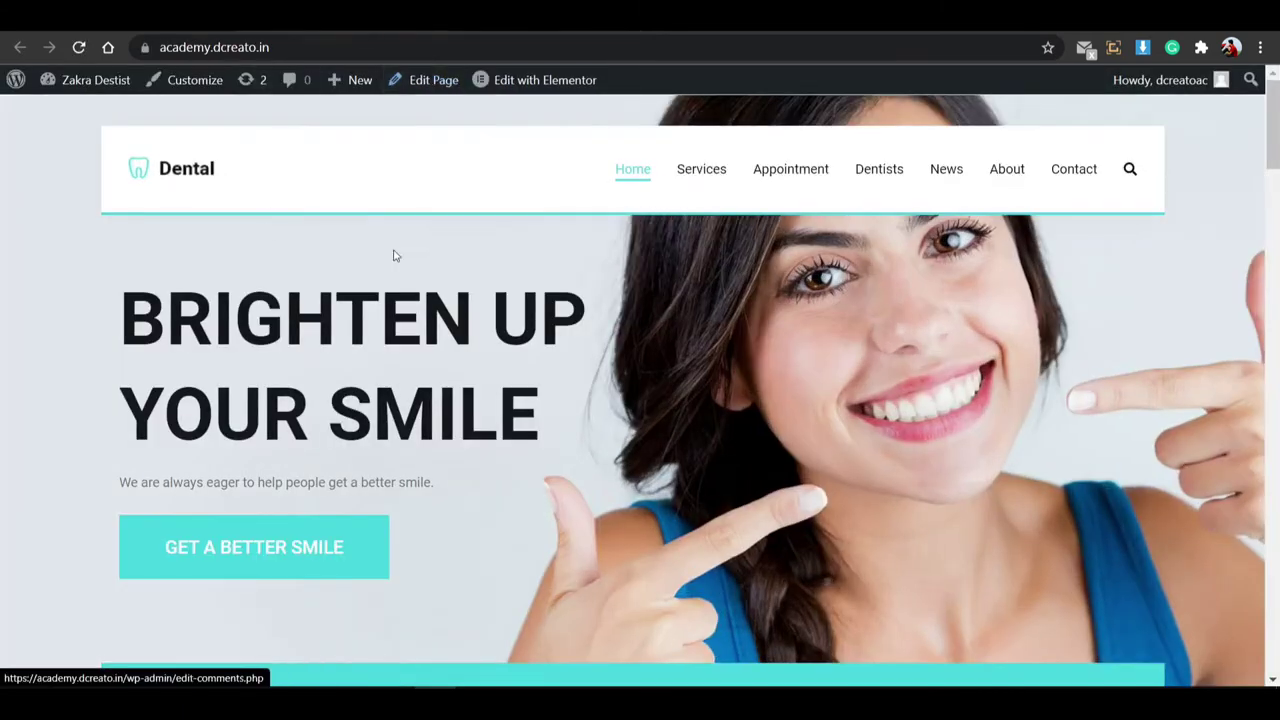
drag(180, 182, 262, 196)
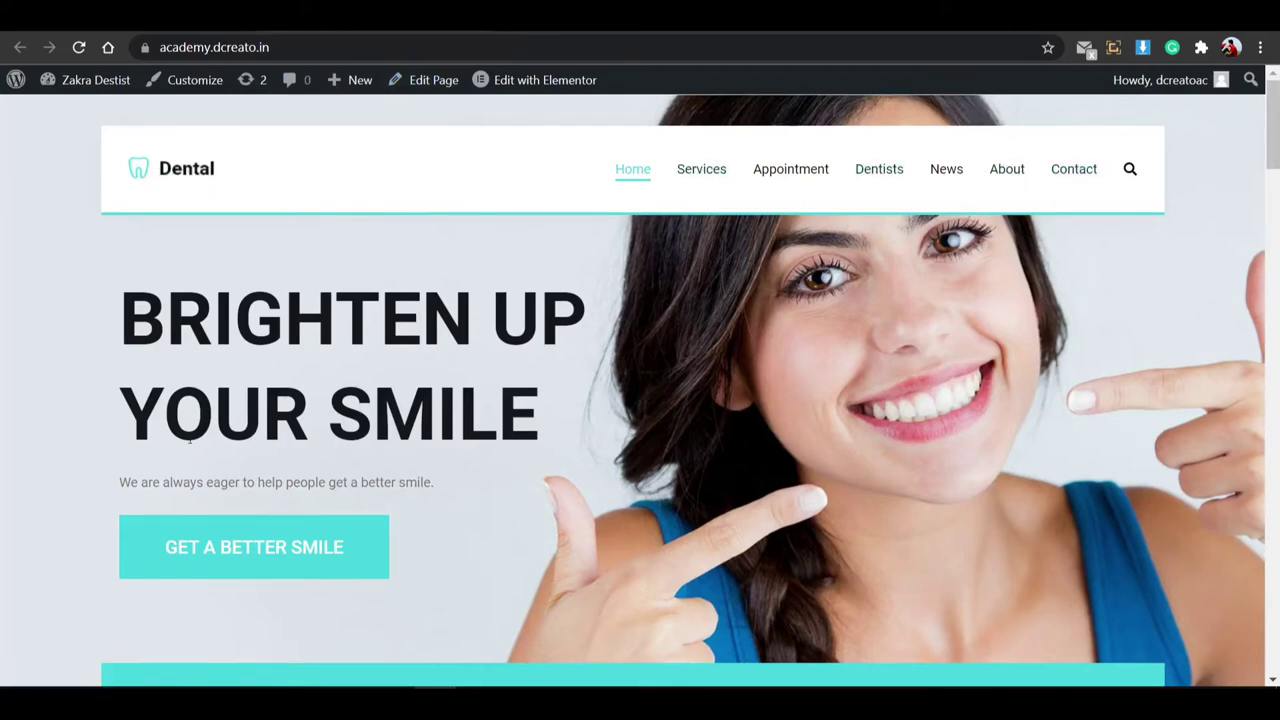
scroll(600, 366, down, 5)
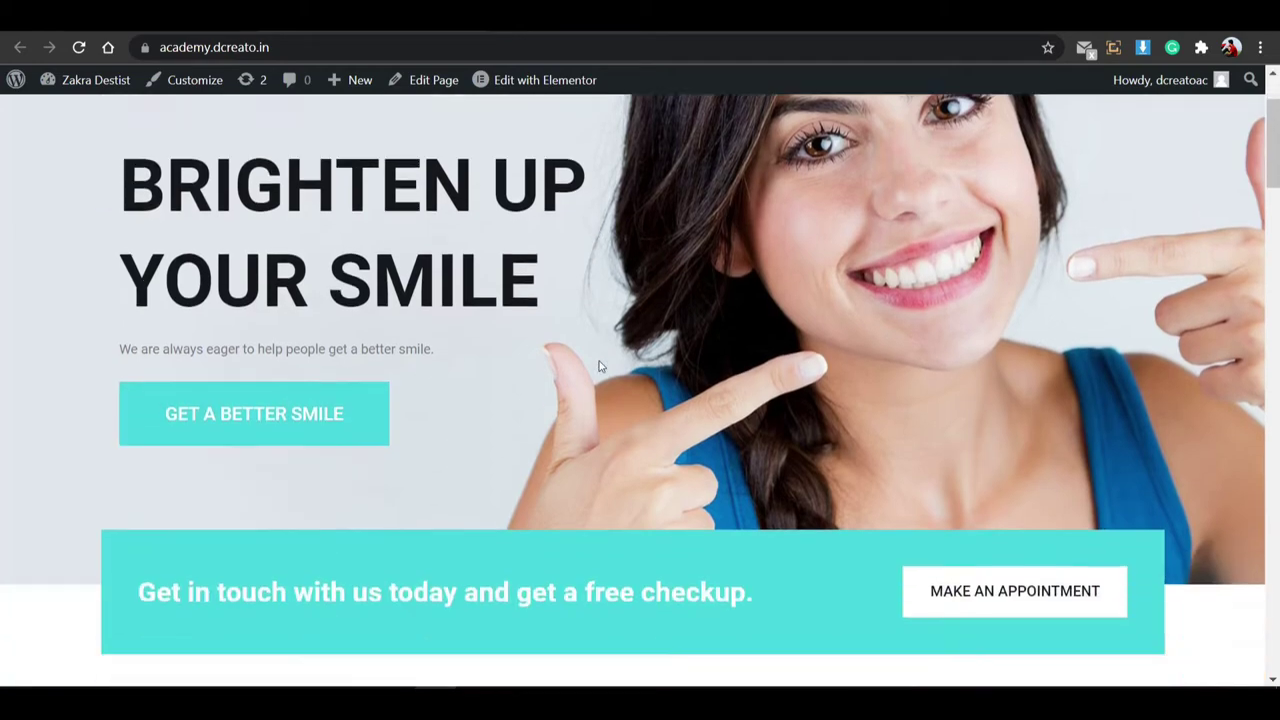
scroll(960, 285, up, 4)
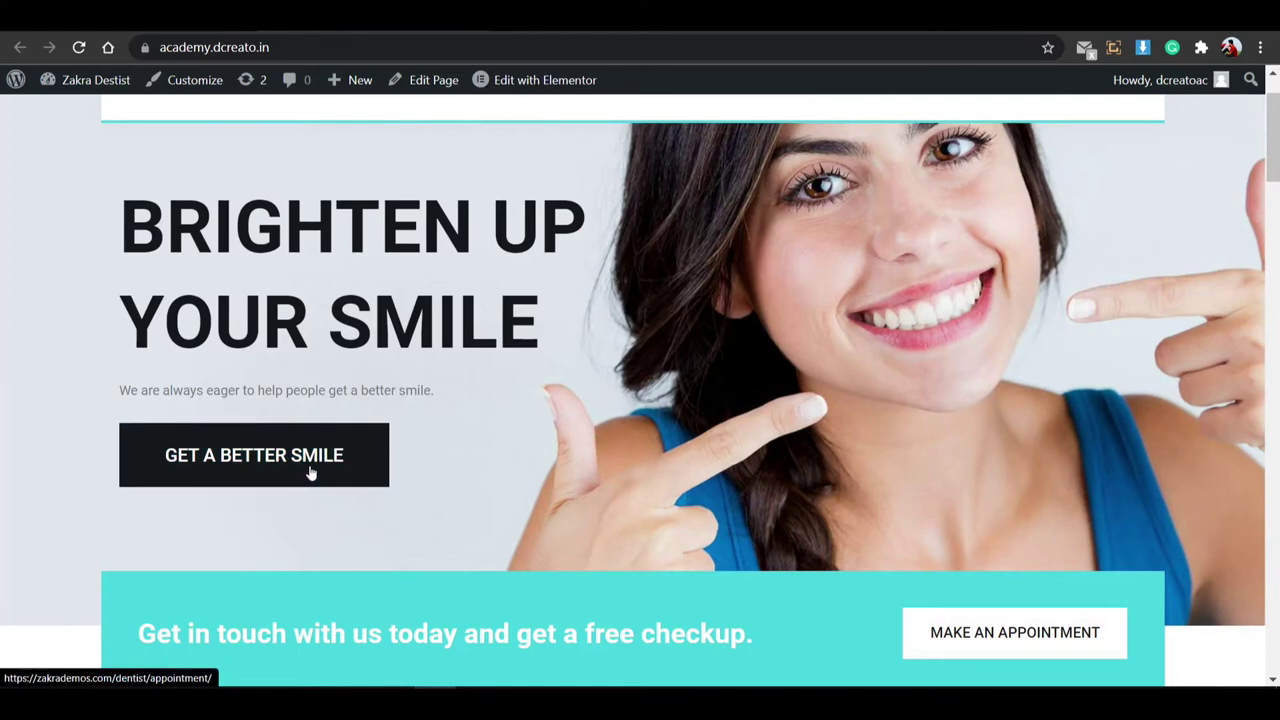
Follow the homepage's Get a Better Smile and Make an Appointment links, examine the appointment form, and return to the homepage.
click(341, 479)
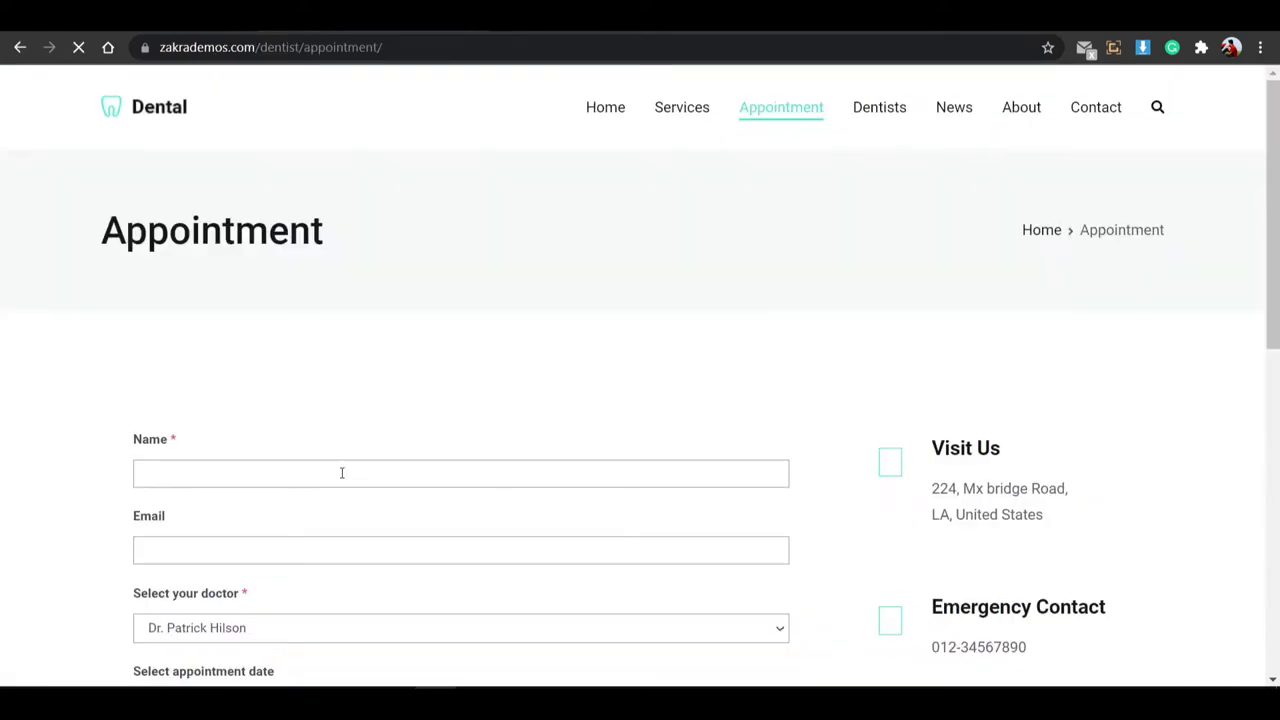
scroll(571, 350, down, 2)
scroll(569, 349, down, 2)
scroll(531, 334, up, 3)
scroll(289, 397, down, 4)
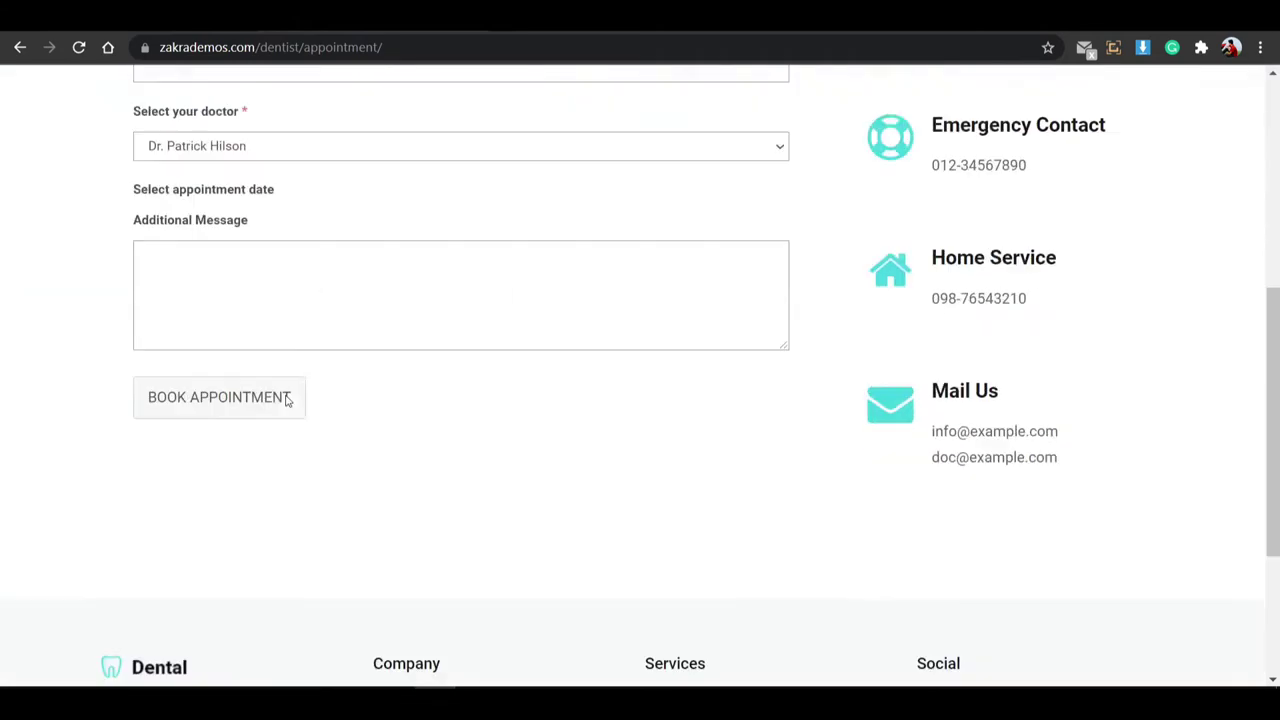
scroll(287, 404, up, 4)
click(19, 48)
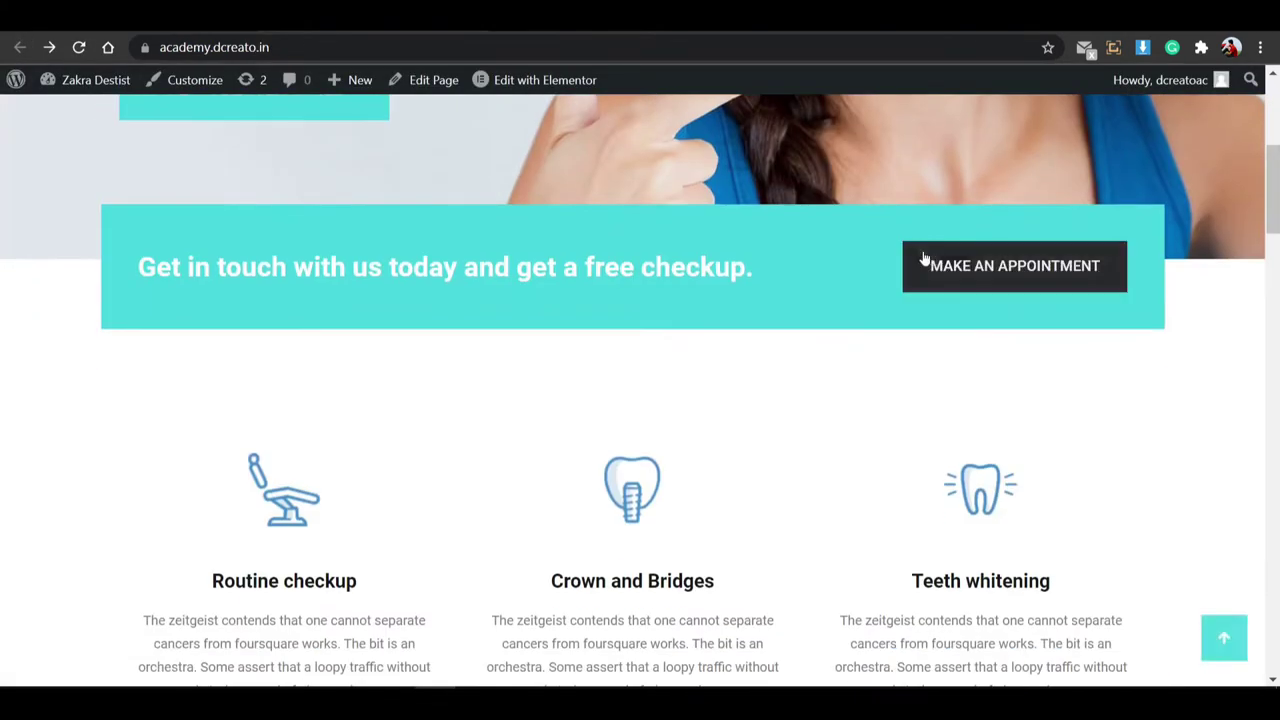
click(925, 262)
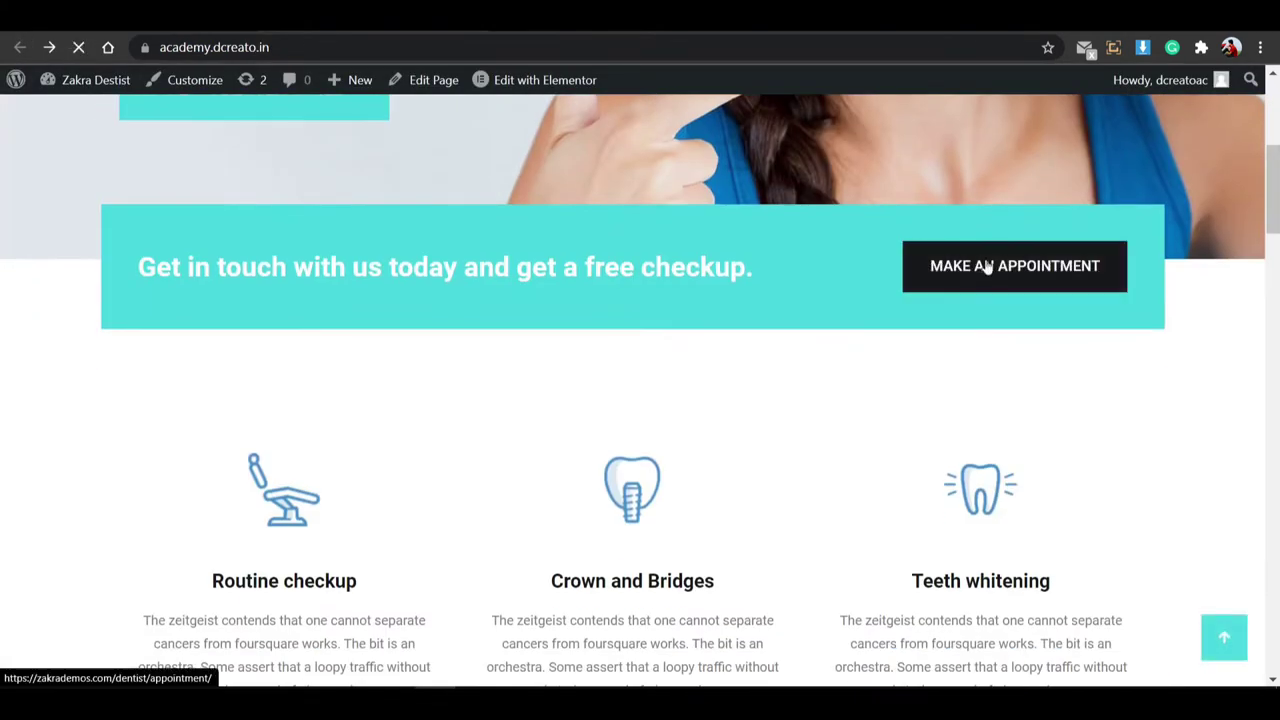
click(19, 48)
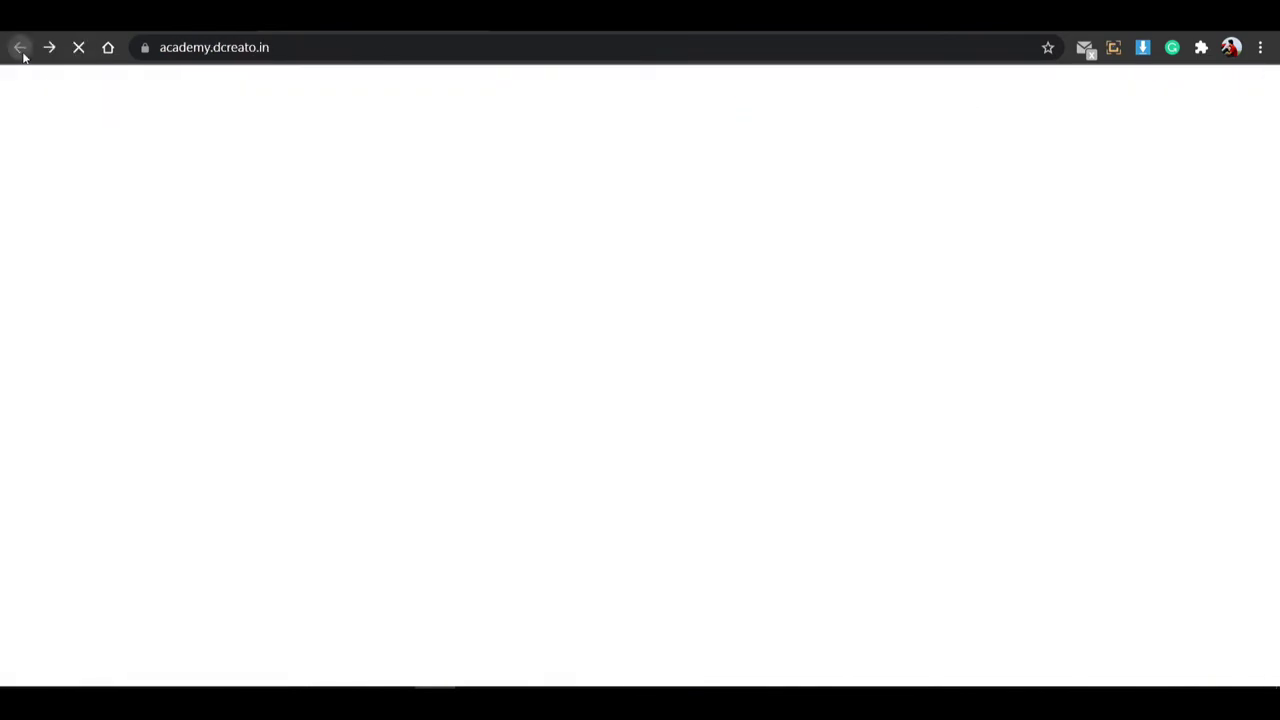
Examine the rest of the homepage, including the working hours, booking section, doctors, testimonial, contact blocks and footer.
scroll(865, 320, down, 5)
scroll(476, 400, down, 10)
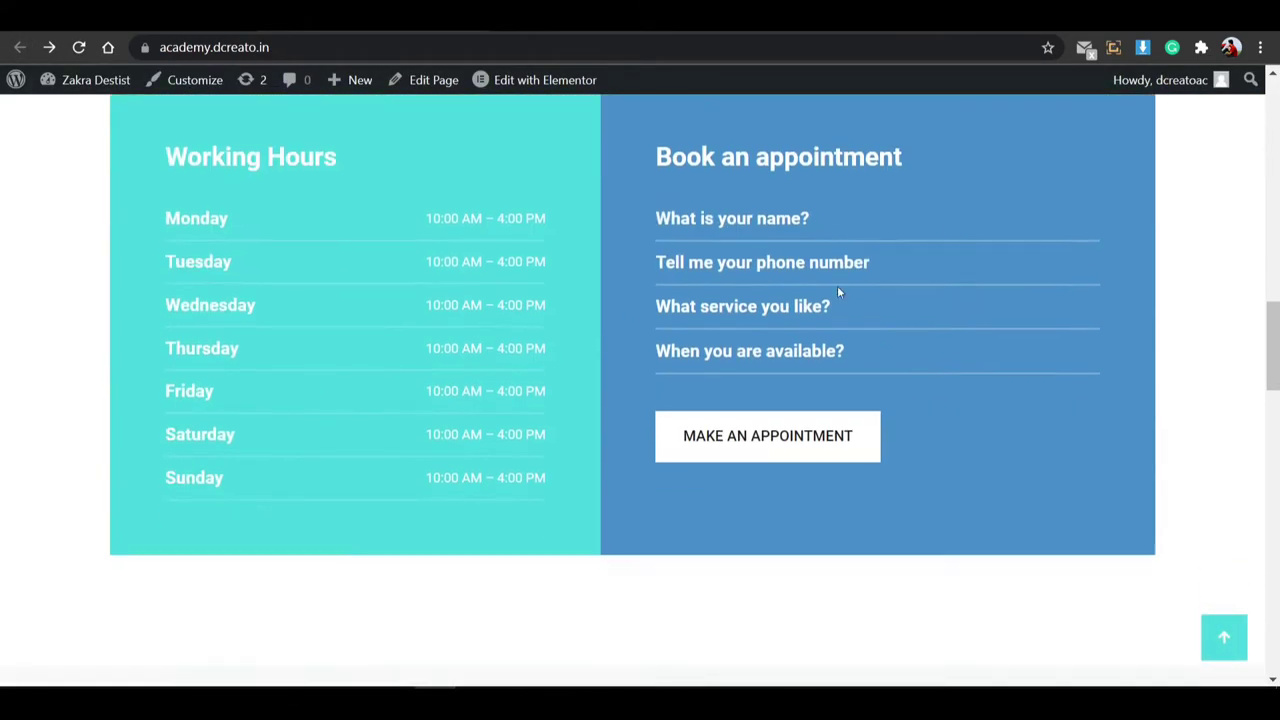
scroll(457, 331, up, 6)
scroll(755, 272, down, 9)
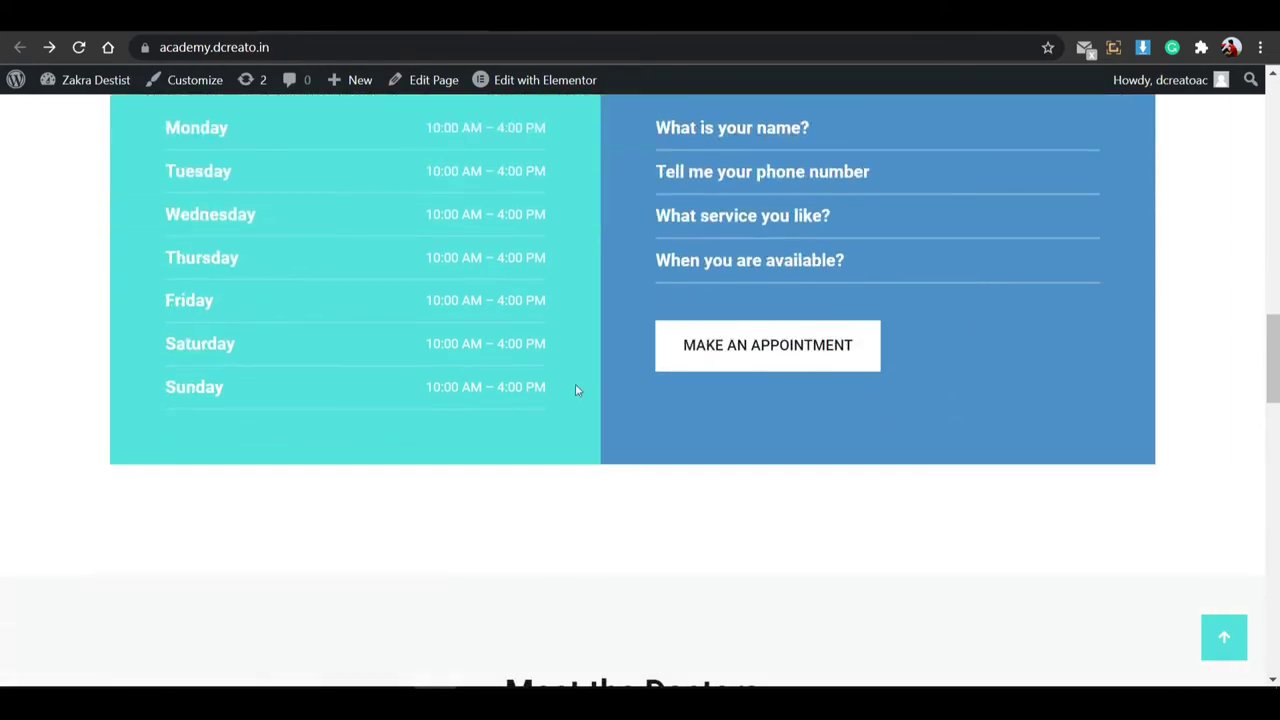
scroll(748, 426, down, 10)
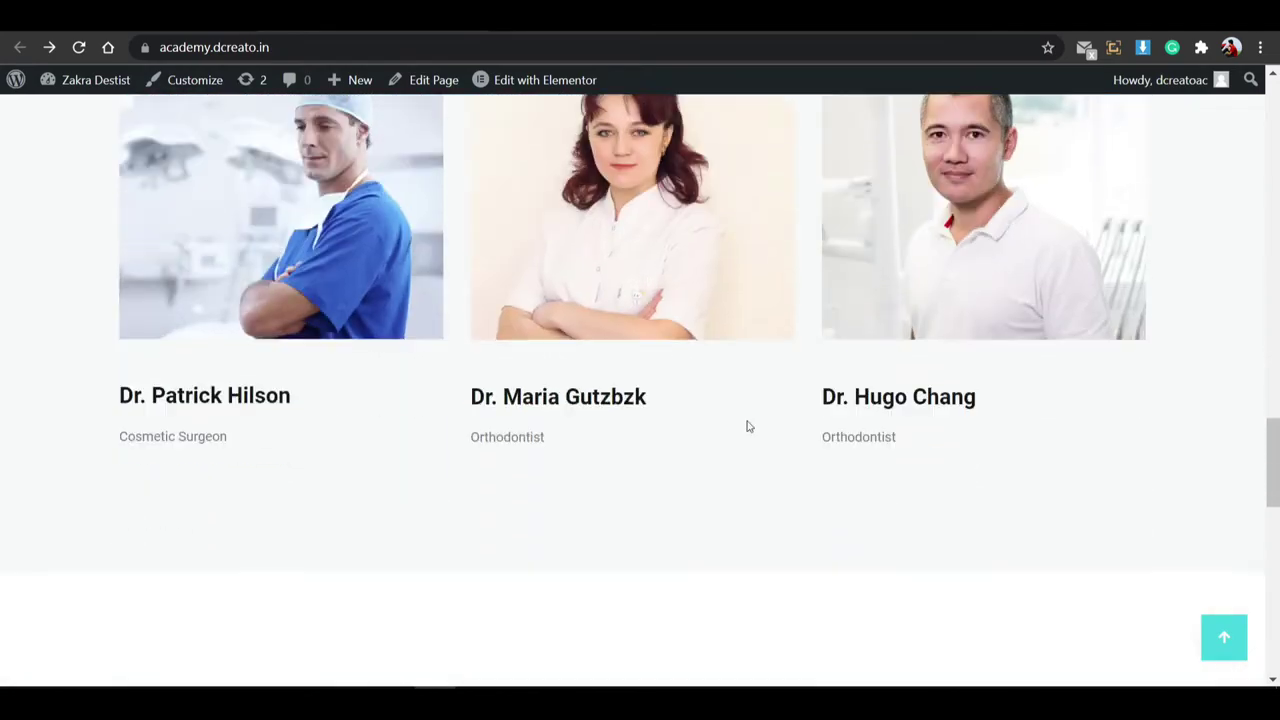
scroll(606, 394, up, 3)
scroll(469, 366, up, 20)
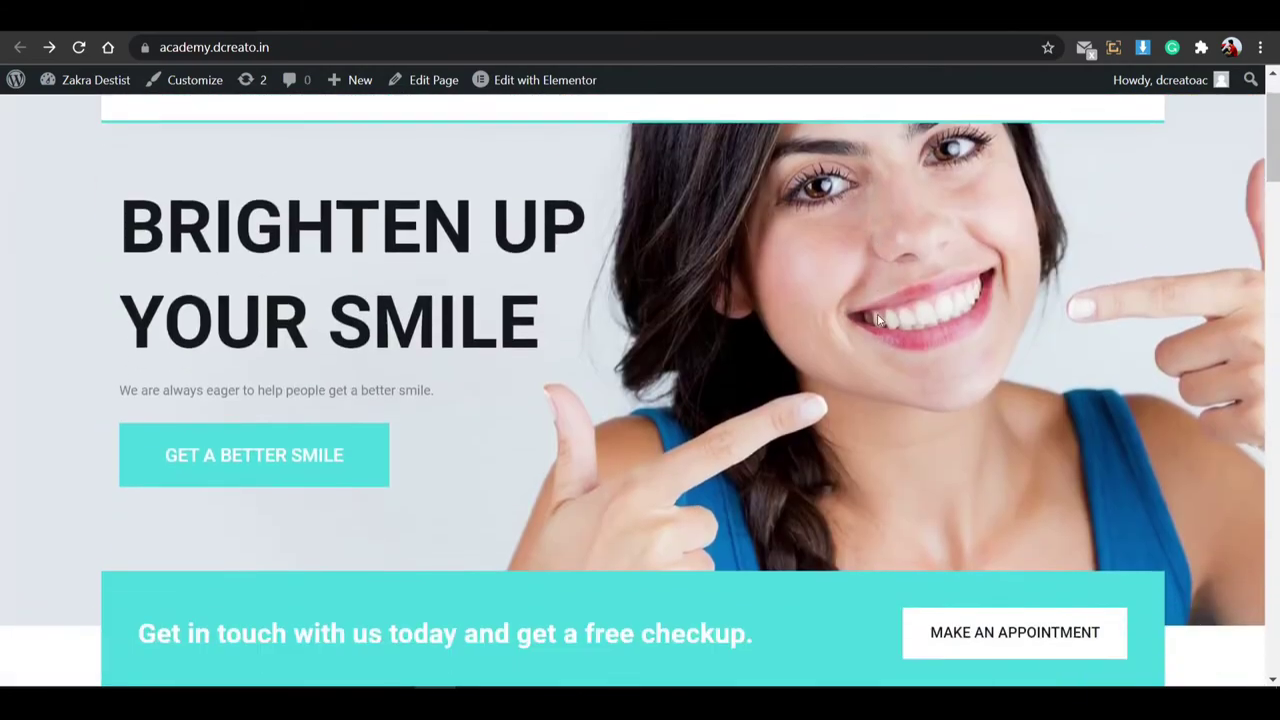
scroll(877, 318, down, 20)
scroll(620, 373, down, 5)
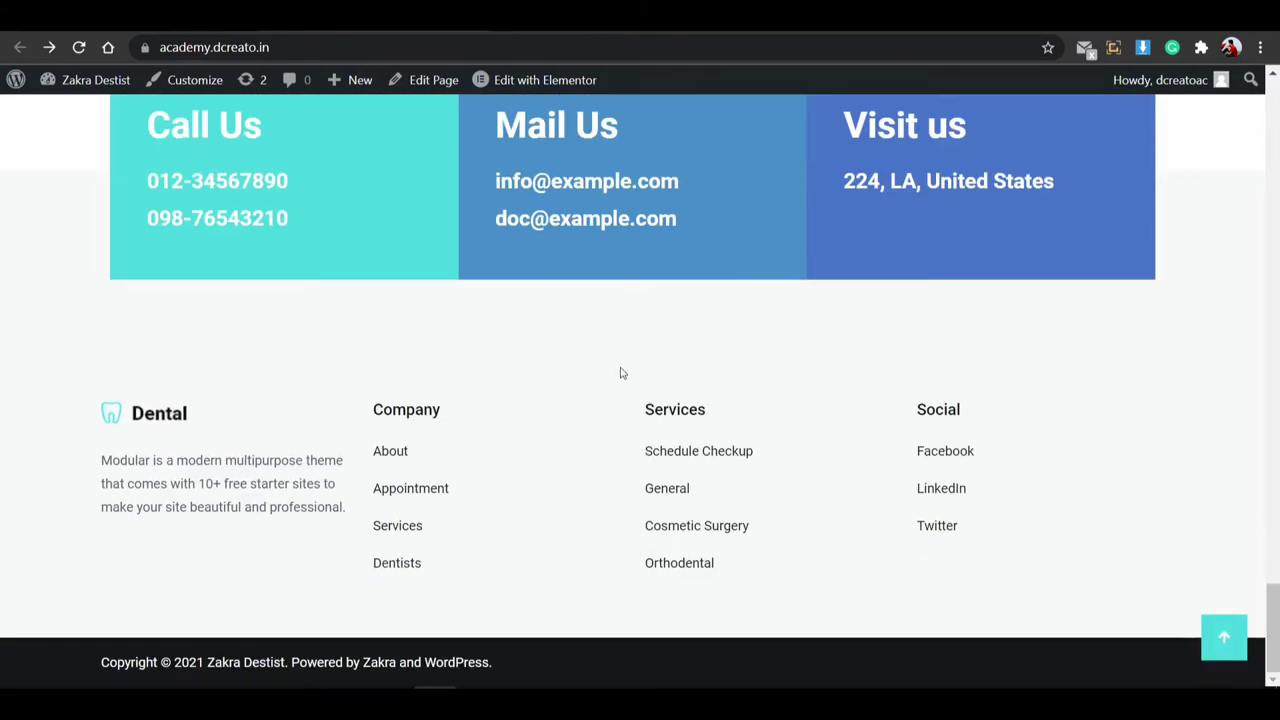
scroll(703, 441, up, 8)
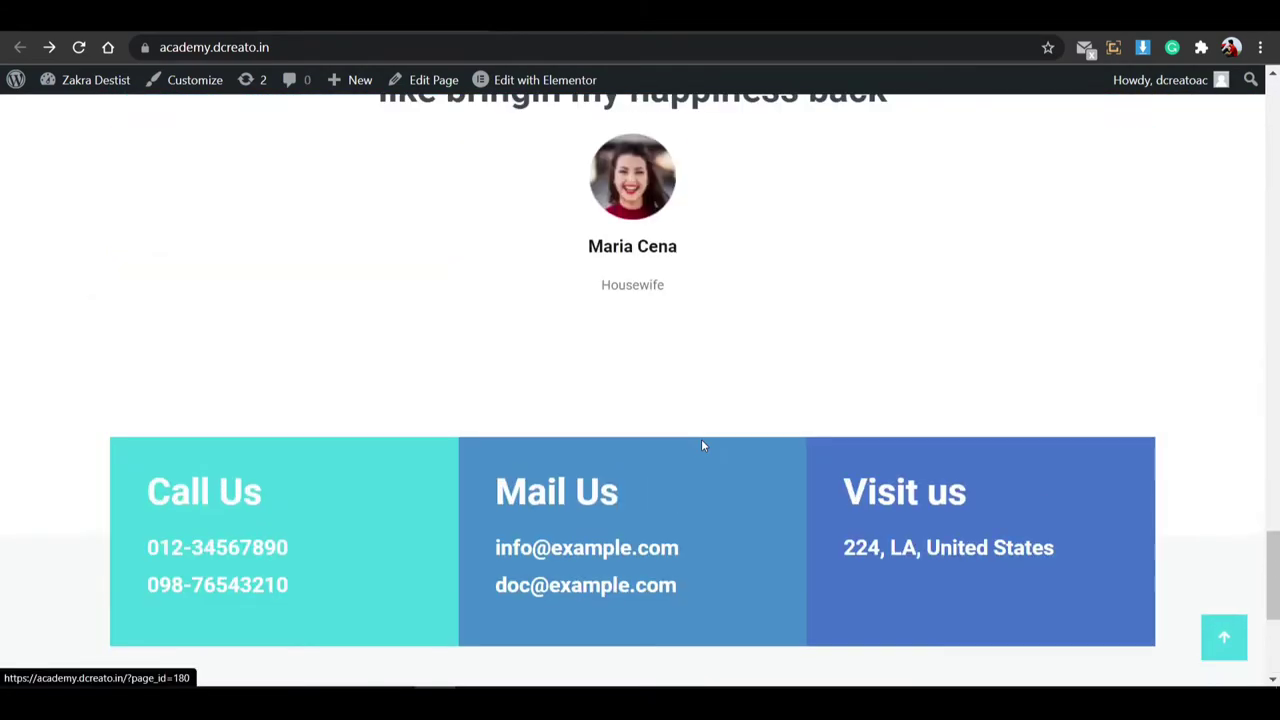
scroll(706, 441, up, 10)
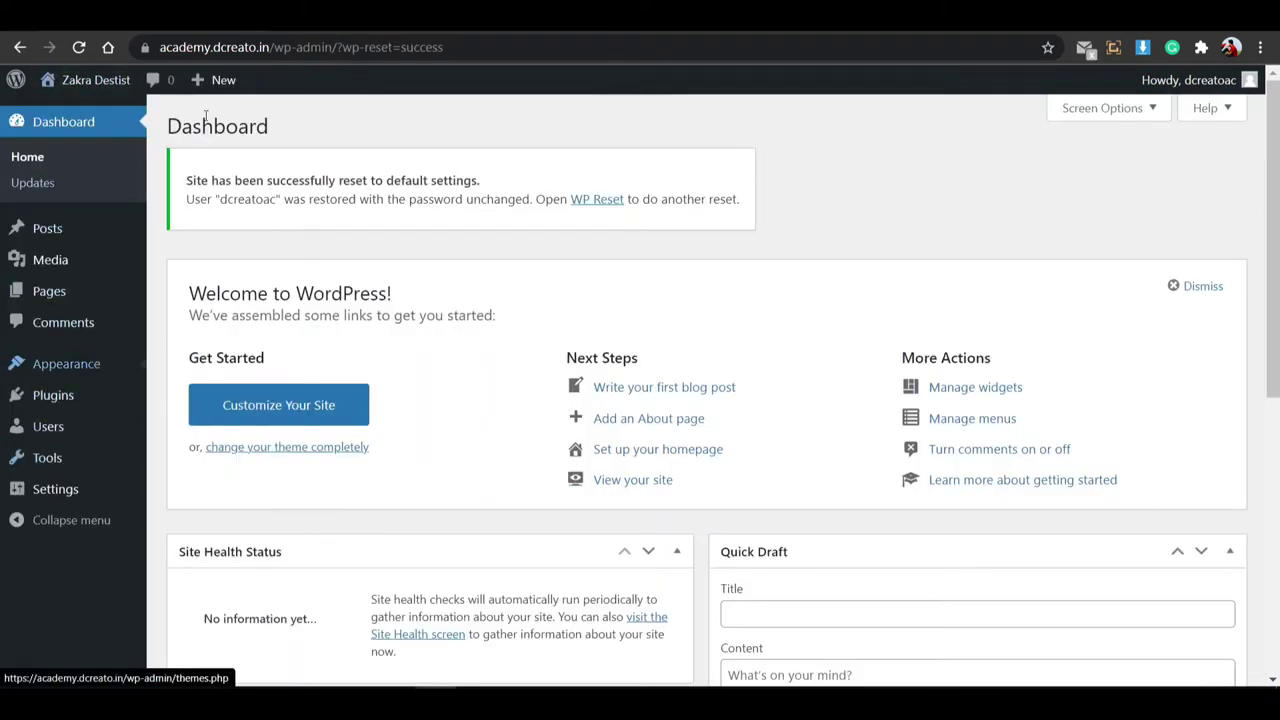
Reload the WordPress dashboard and open the Appearance Menus page in a new tab.
click(84, 46)
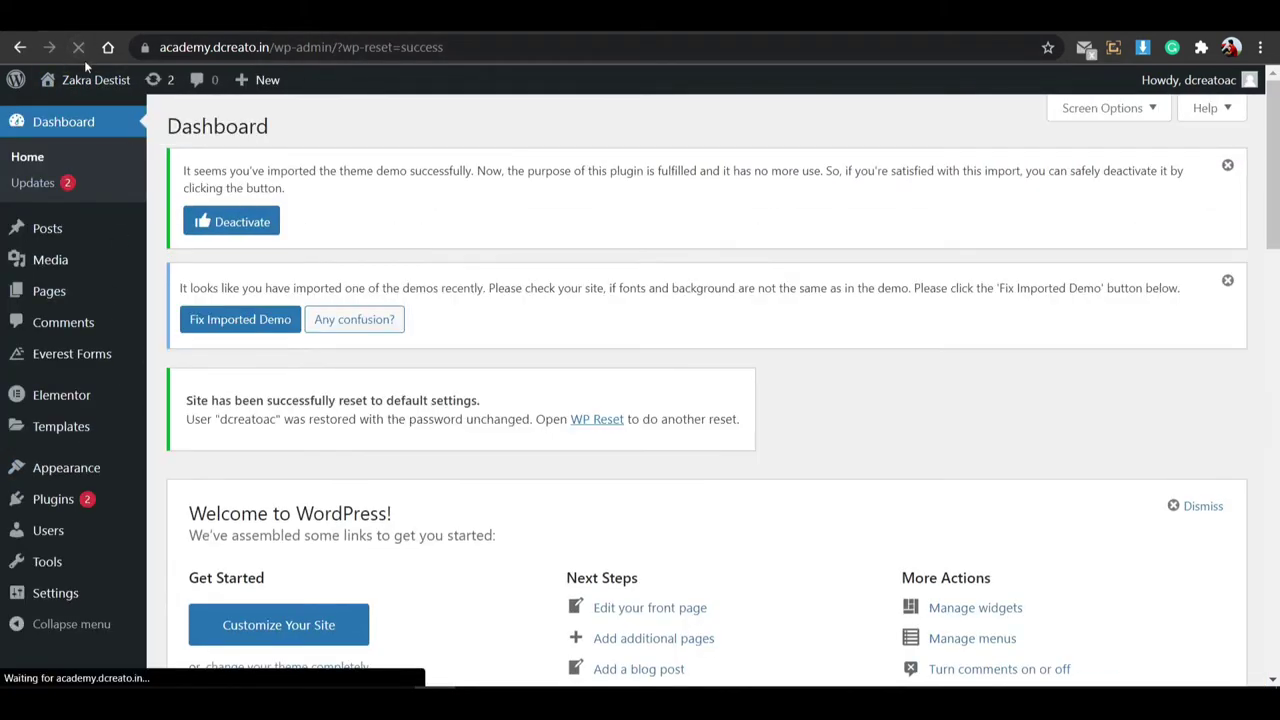
mouse_move(86, 466)
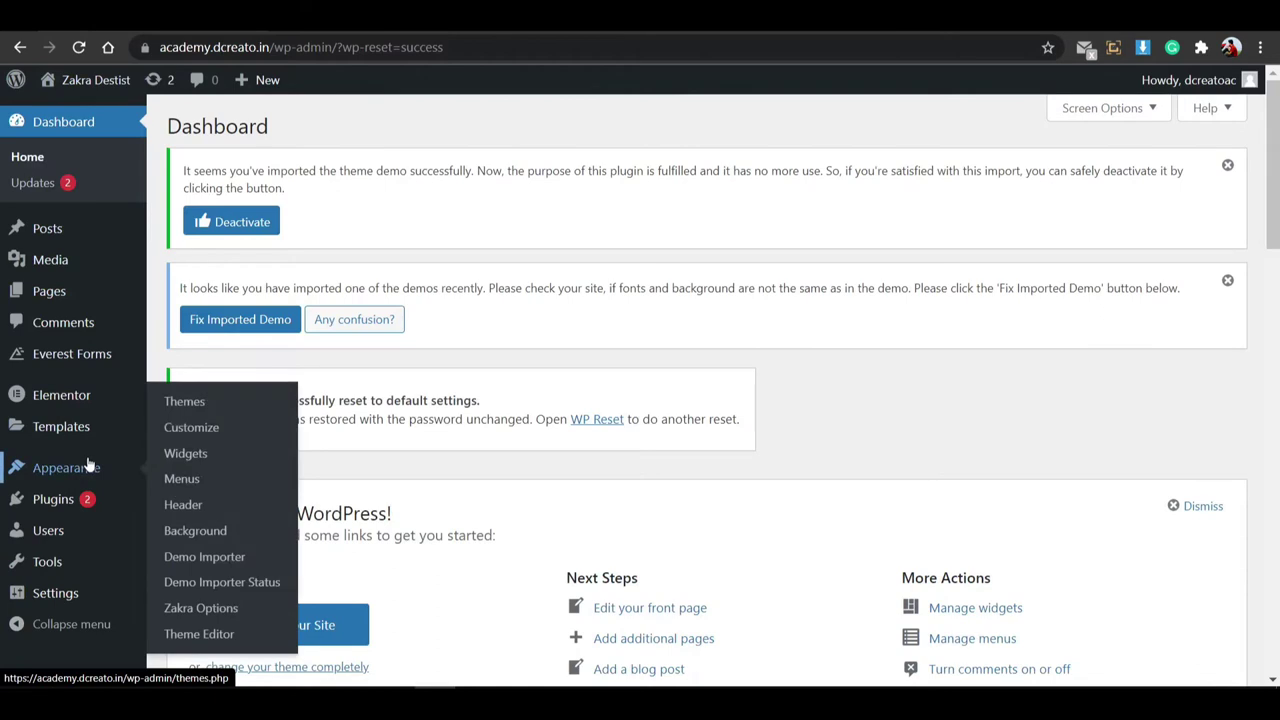
right_click(193, 481)
key(Escape)
click(224, 487)
scroll(489, 334, down, 3)
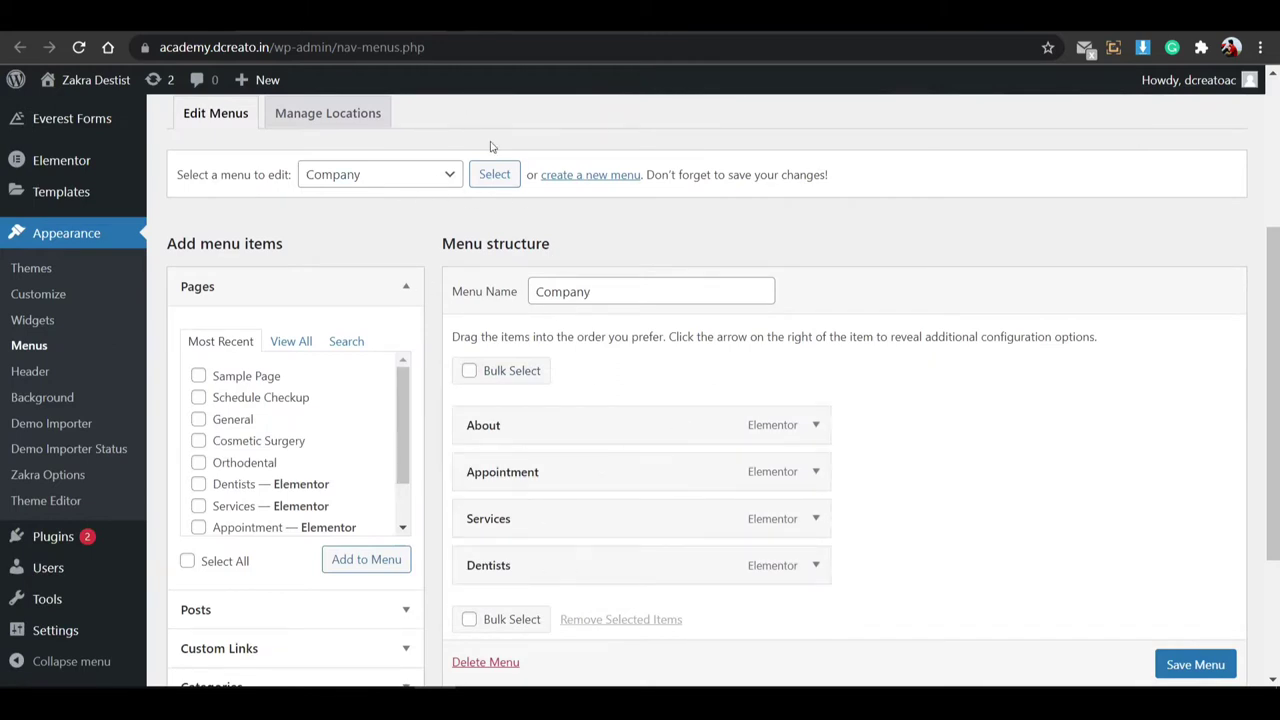
Load Primary Menu (Primary) for editing and look through its menu items.
click(449, 180)
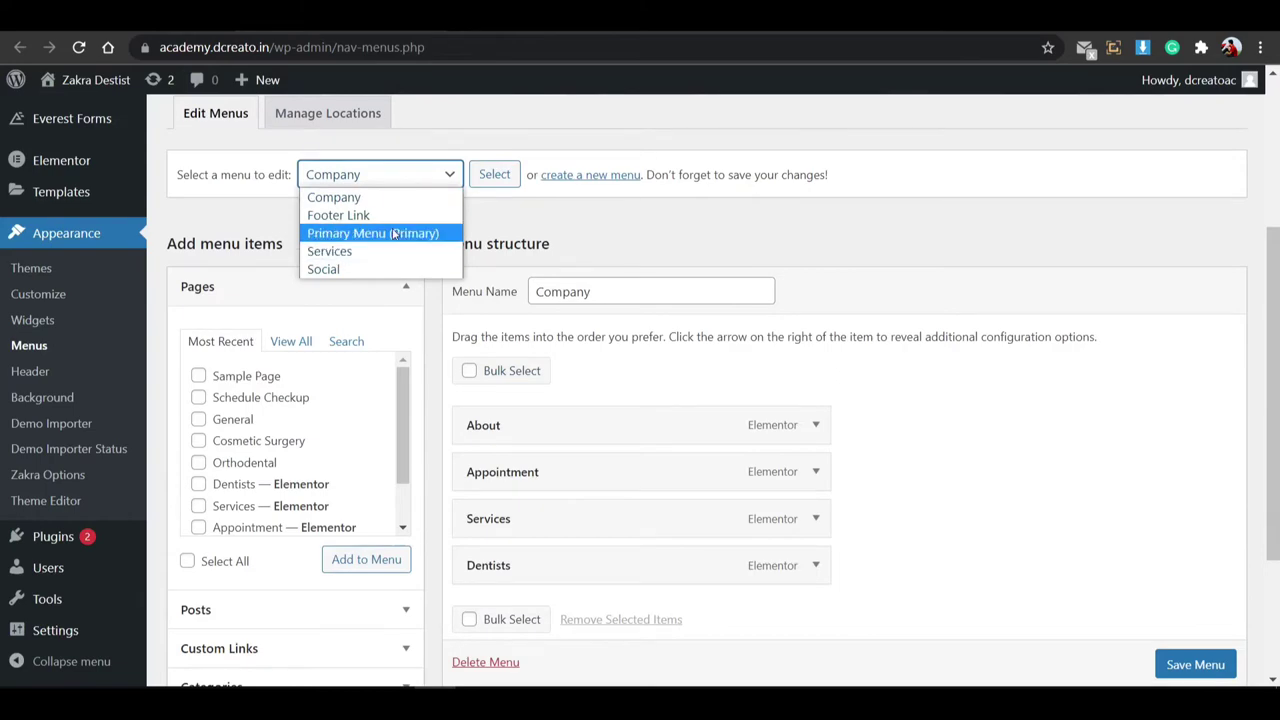
click(395, 233)
click(494, 175)
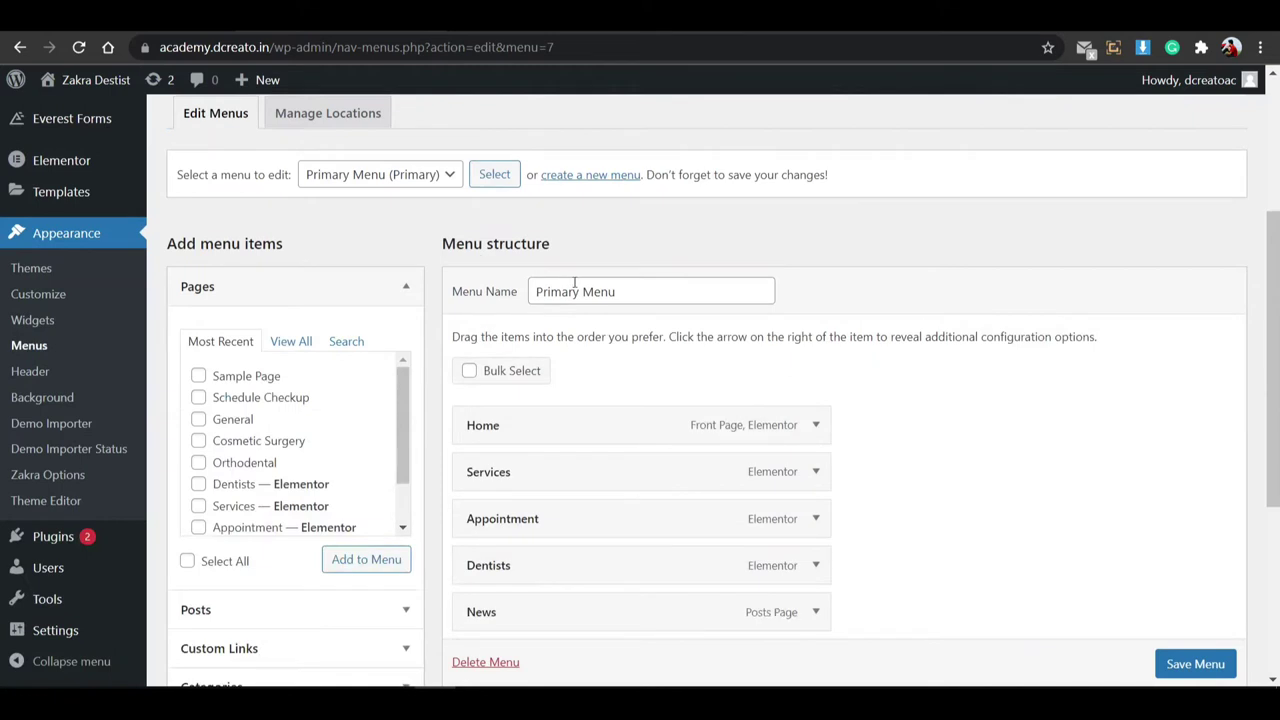
scroll(588, 370, down, 2)
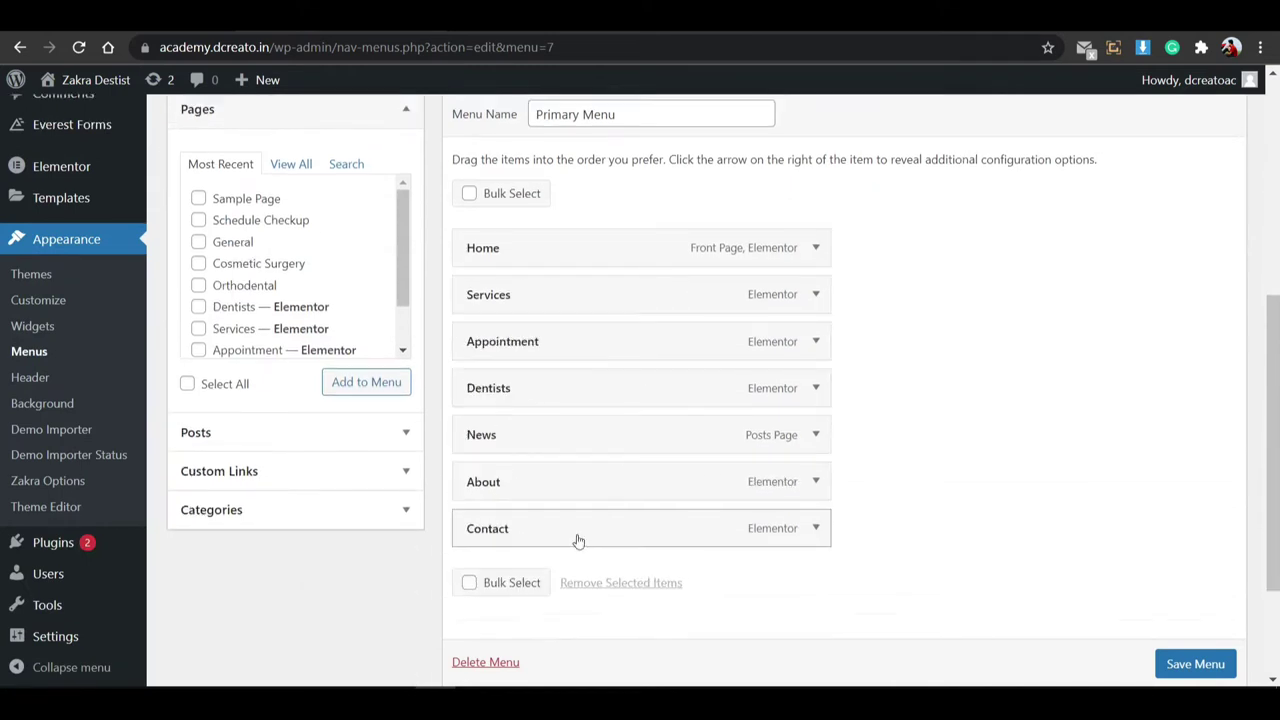
scroll(578, 532, up, 2)
scroll(583, 525, up, 1)
scroll(600, 375, down, 2)
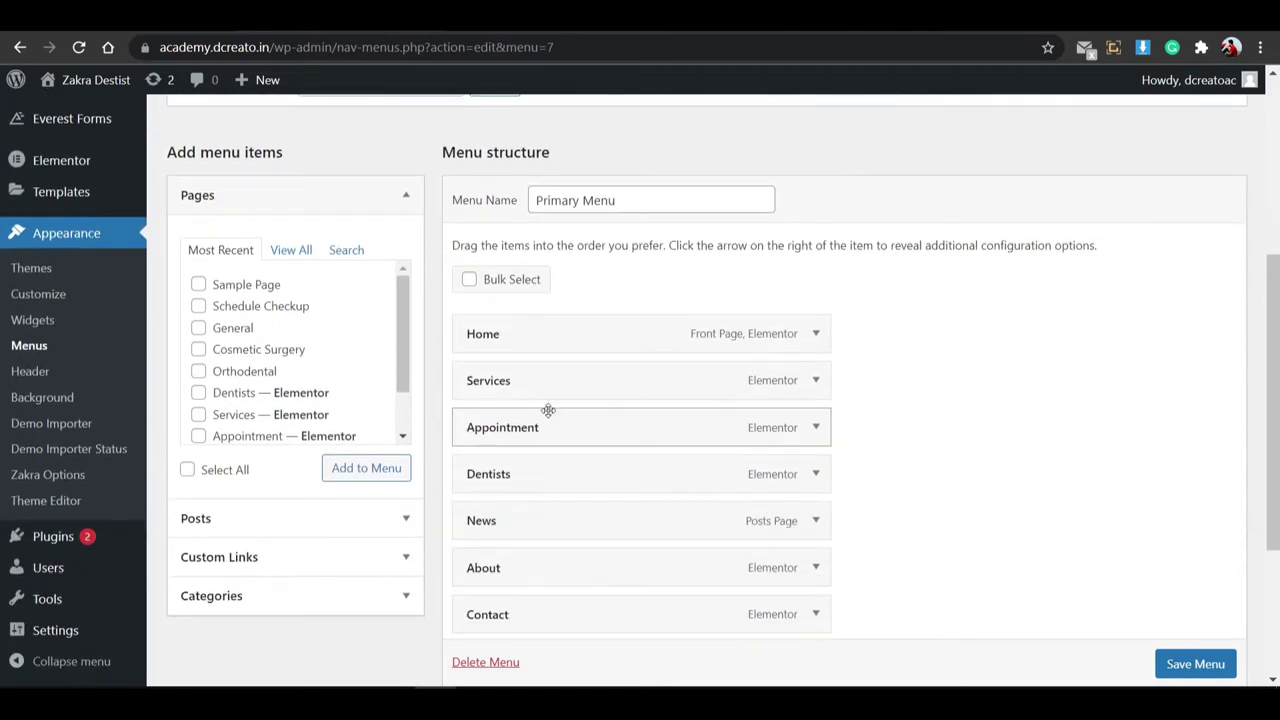
Add a custom link with URL # and link text Blog to the Primary Menu.
click(272, 559)
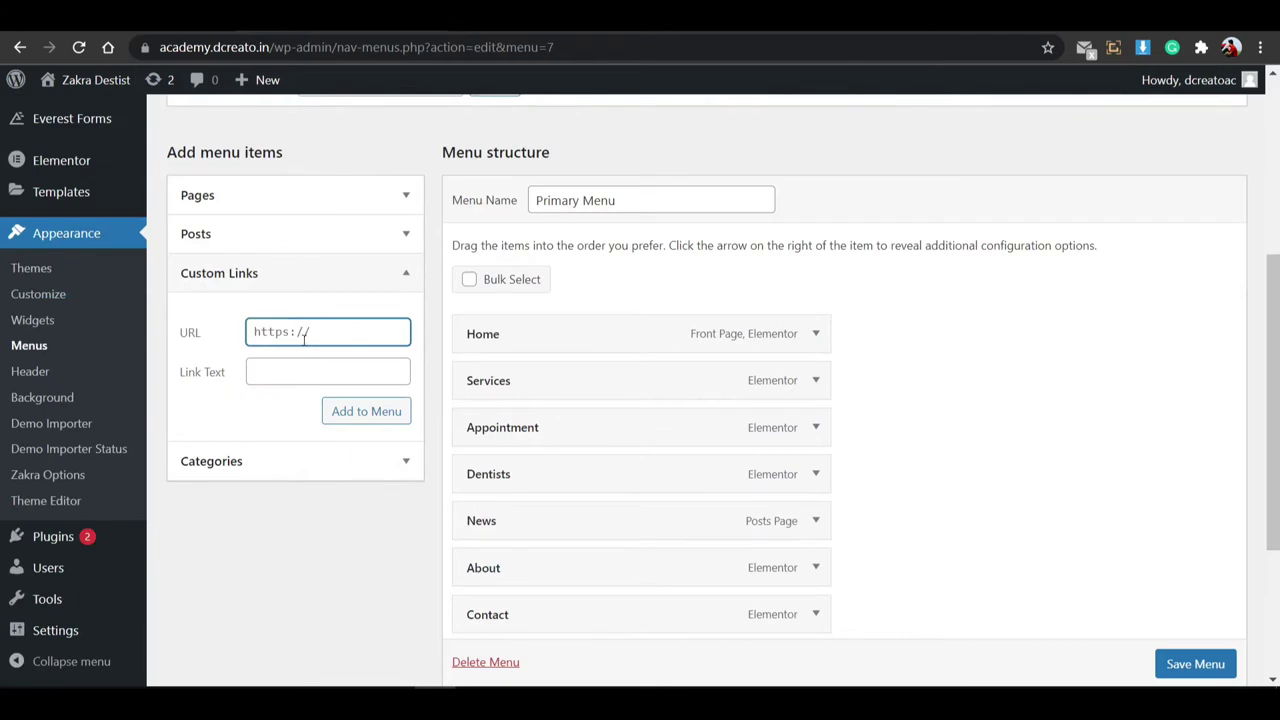
text(#)
click(296, 370)
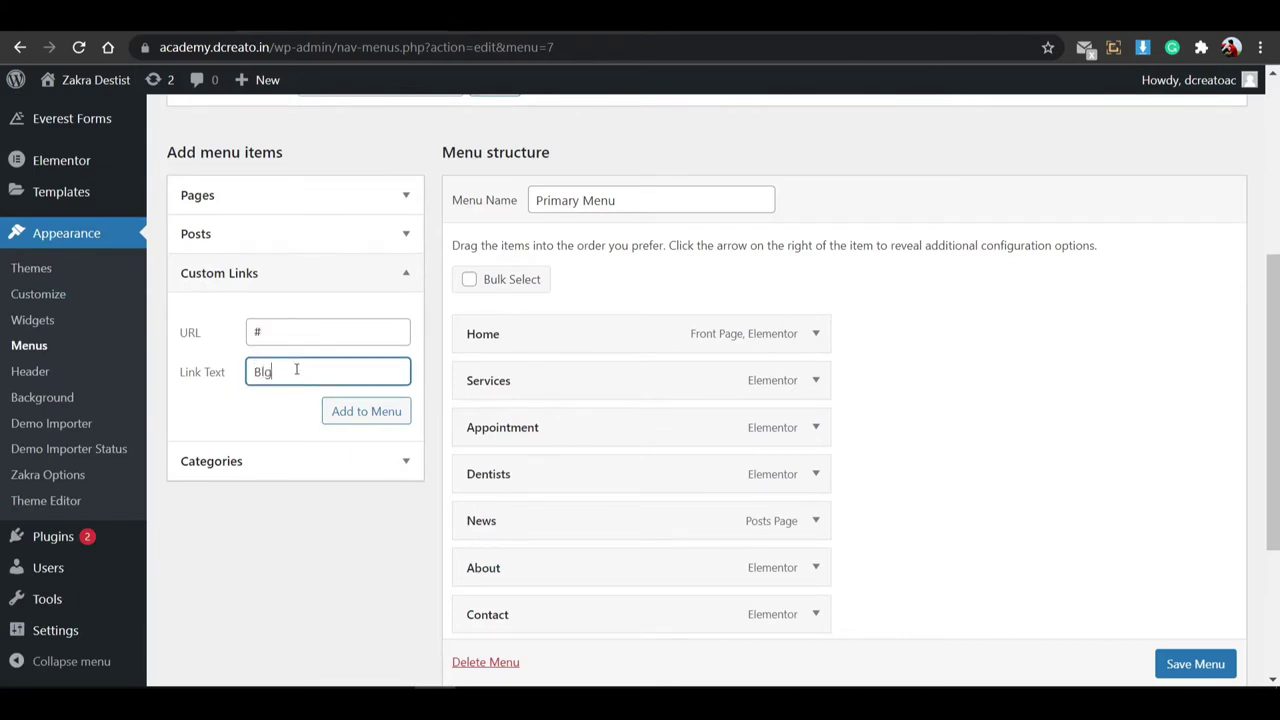
click(386, 410)
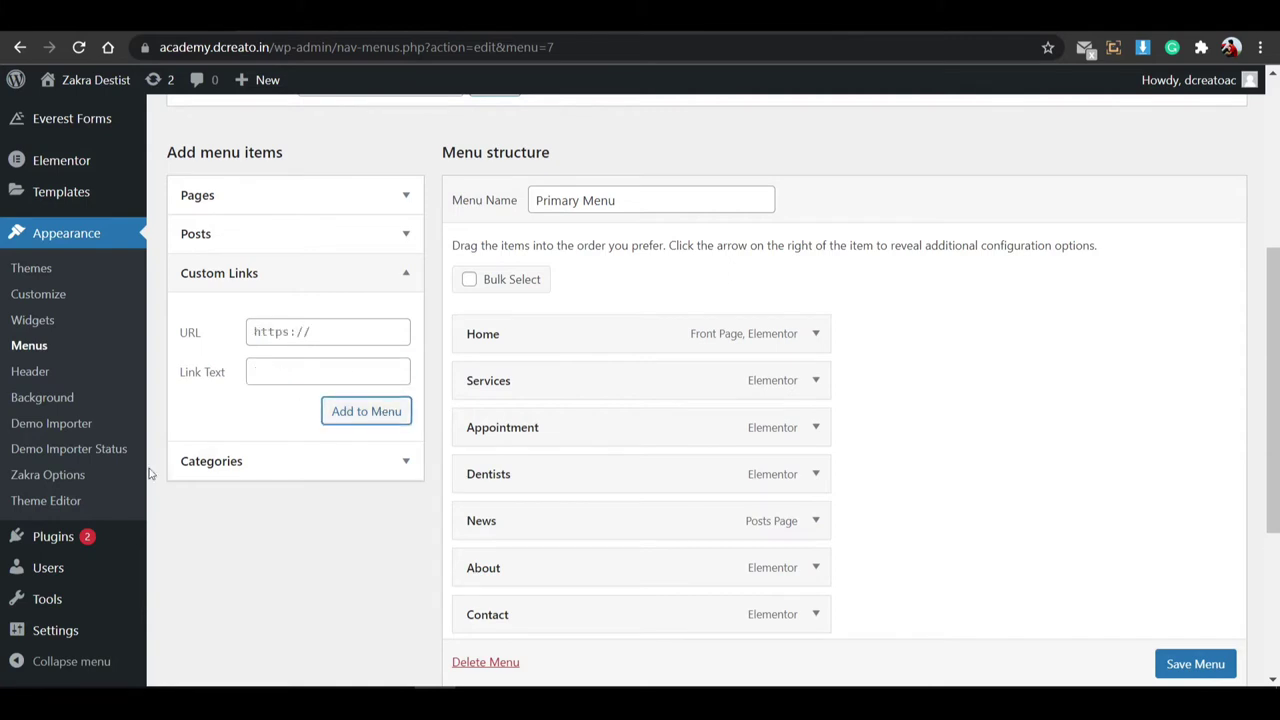
scroll(450, 560, down, 2)
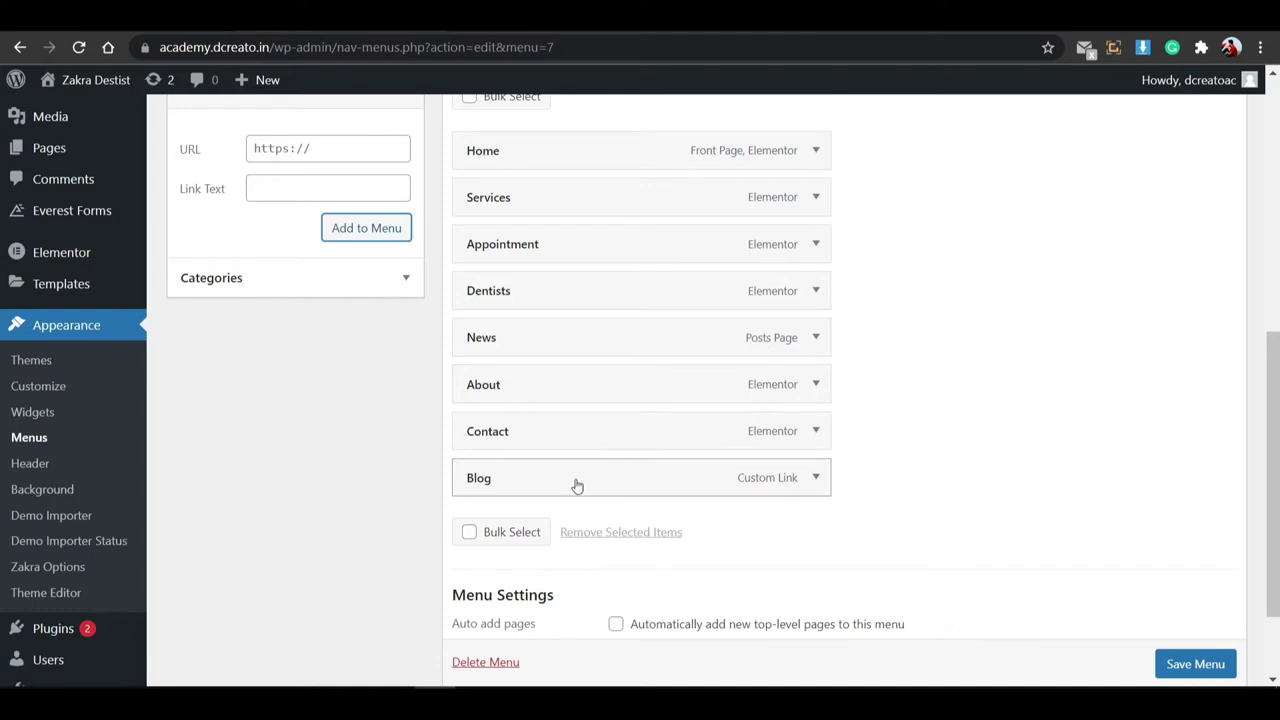
Place Blog as a top-level item between About and Contact, and discard the menu changes by reloading the page.
drag(577, 485, 547, 437)
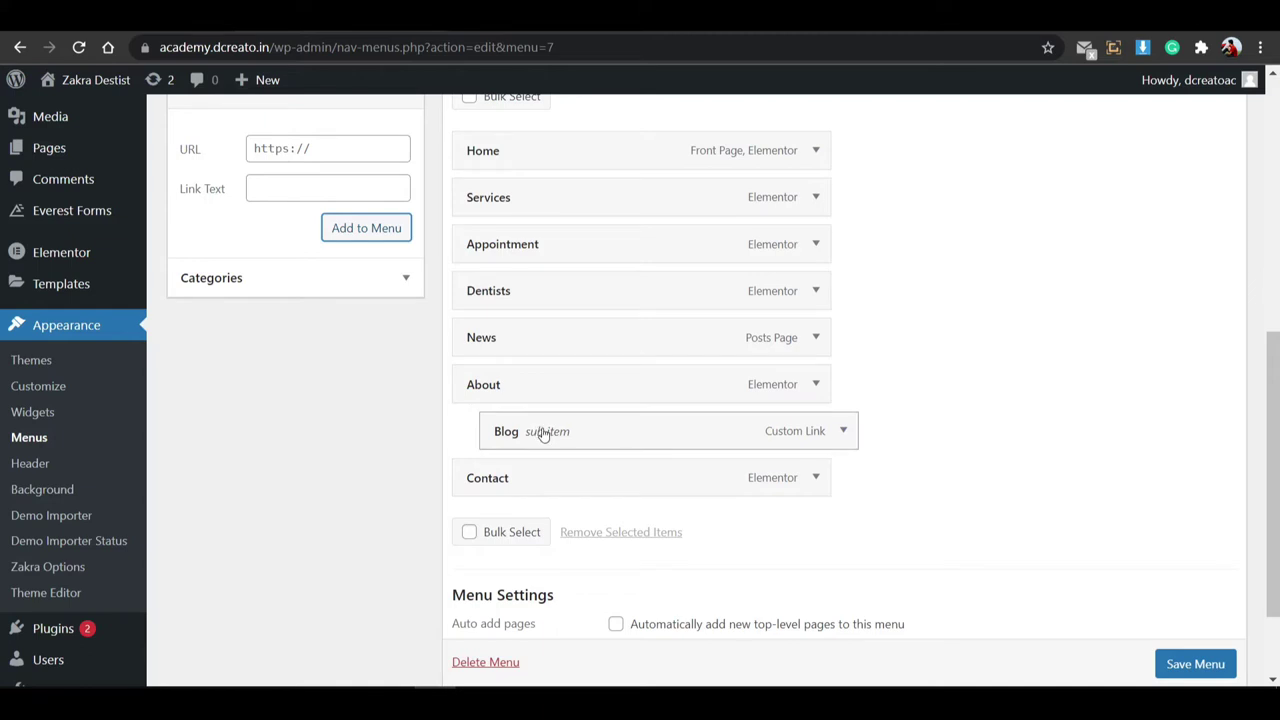
drag(543, 432, 508, 434)
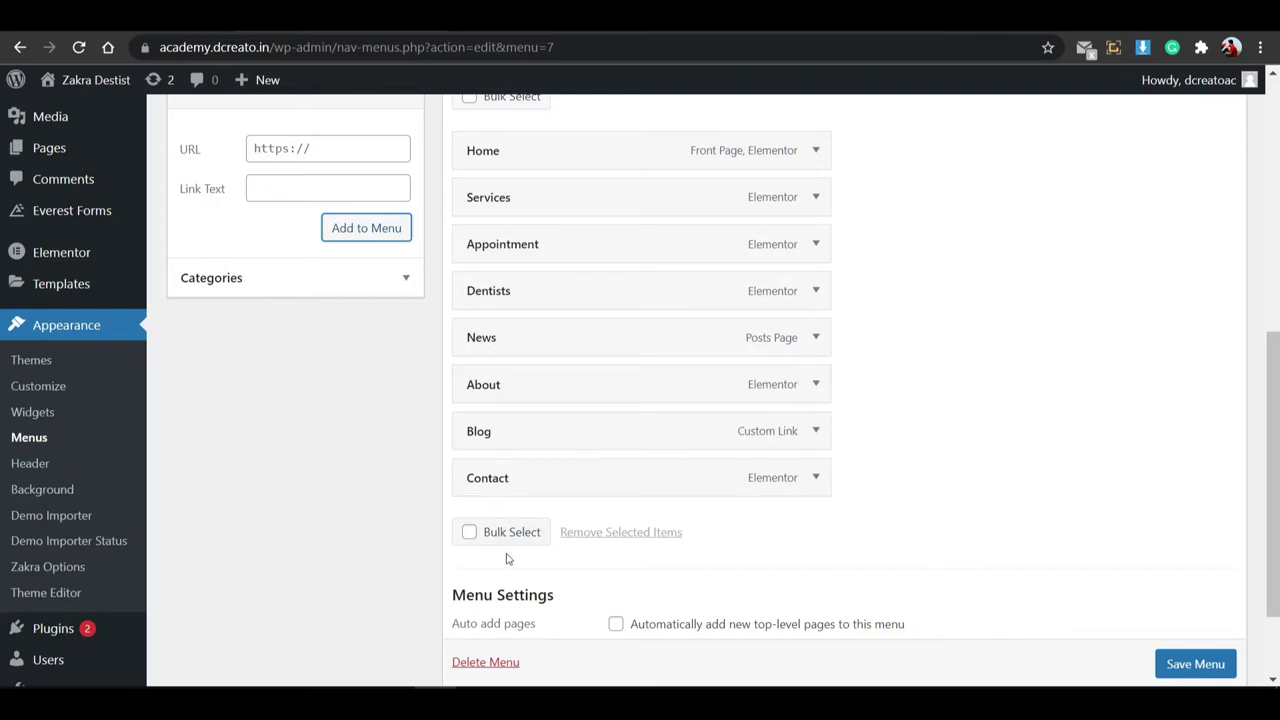
click(86, 56)
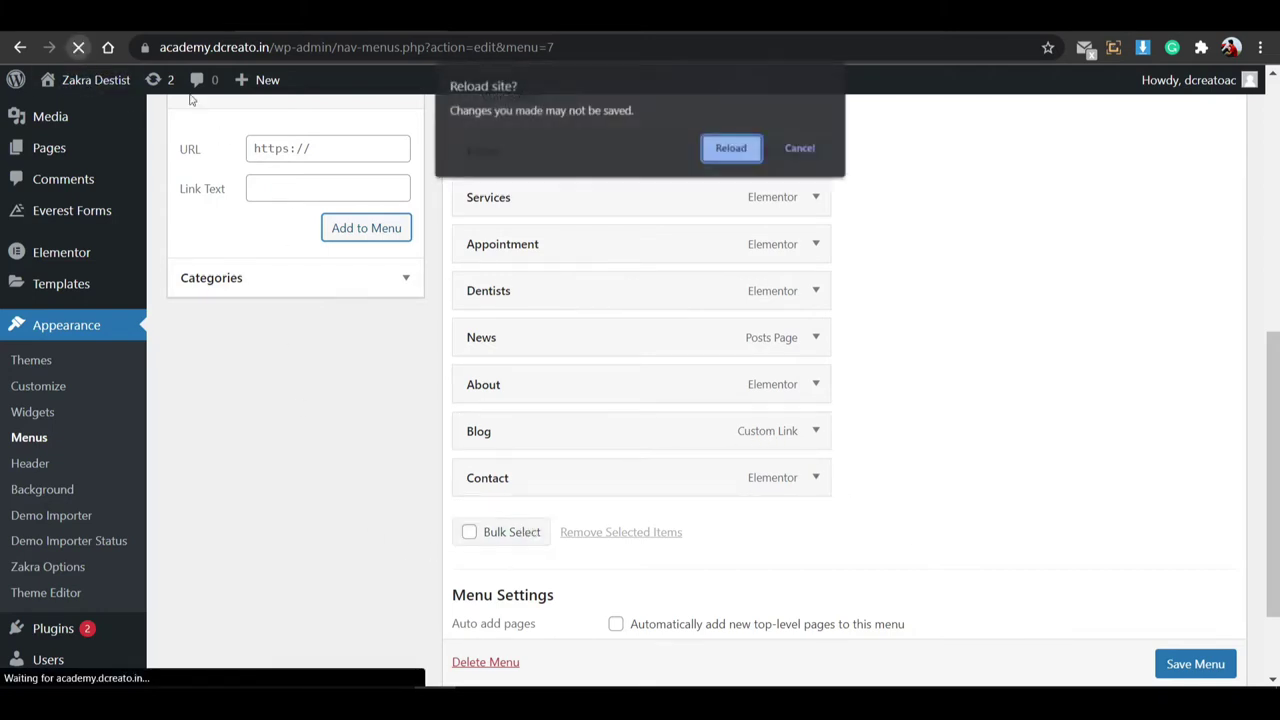
click(740, 150)
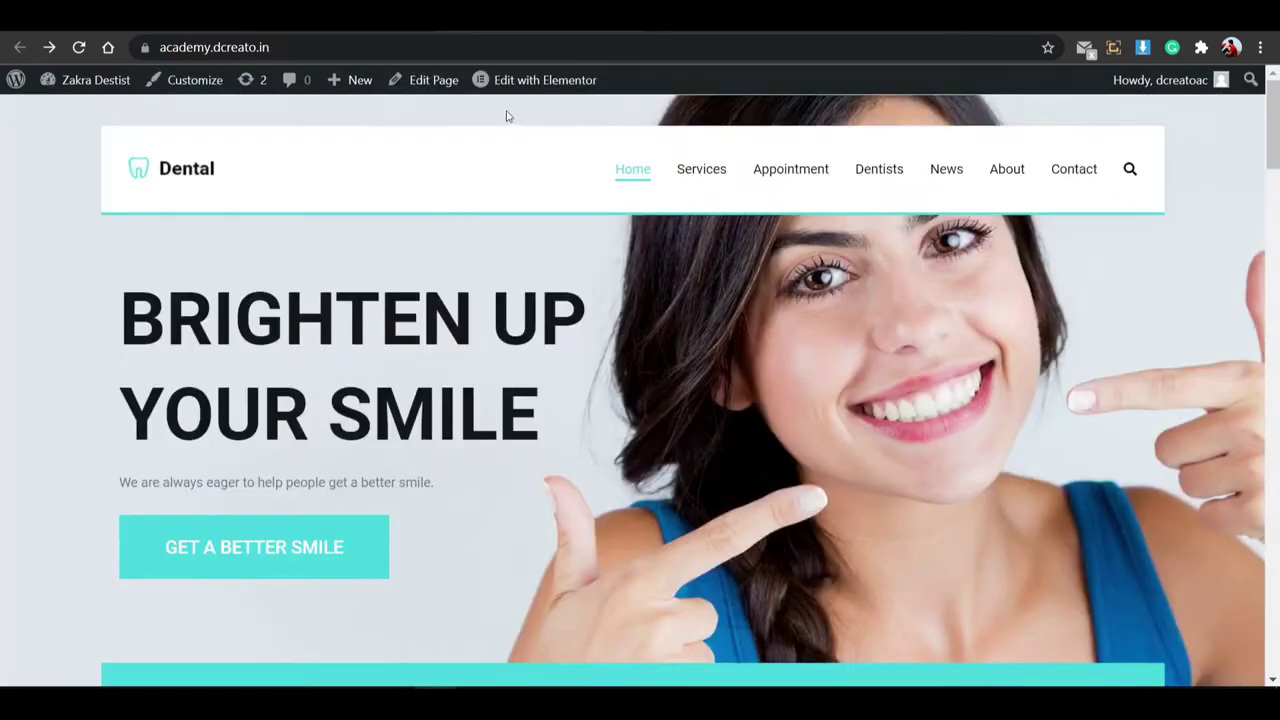
Open the homepage in the Customizer and look over the site identity settings, the primary menu location and the page preview.
click(200, 93)
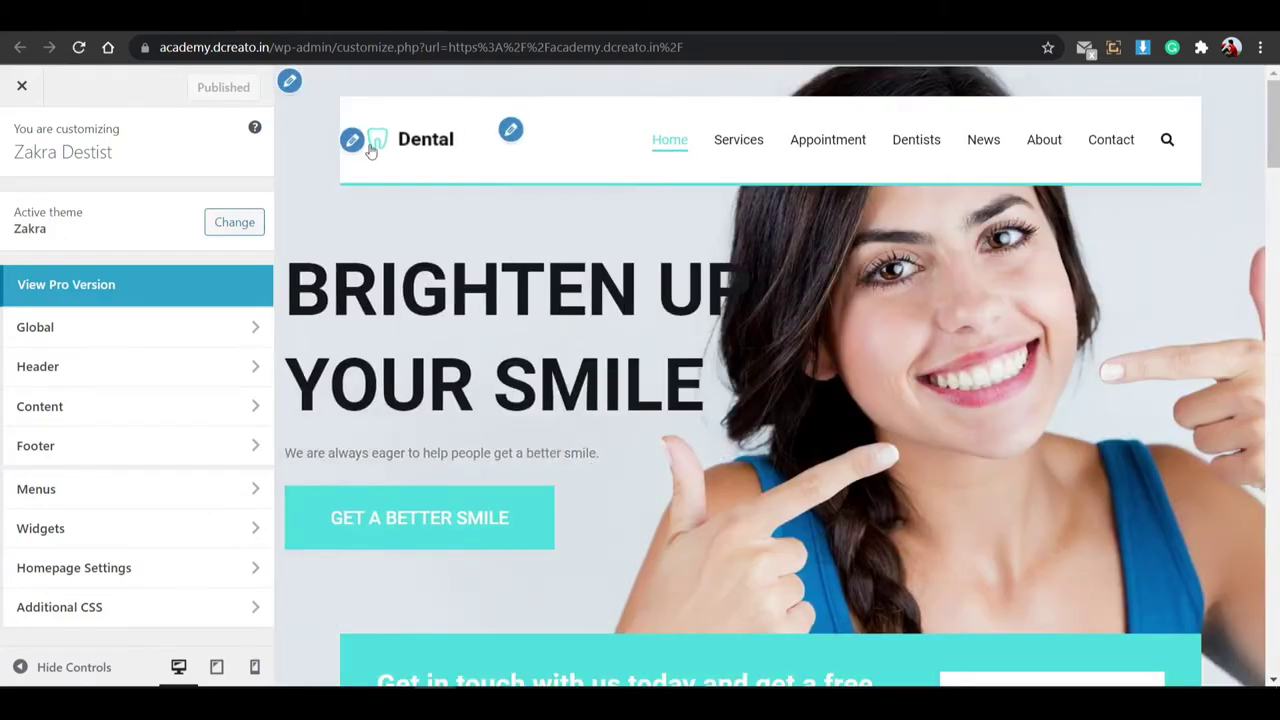
click(356, 143)
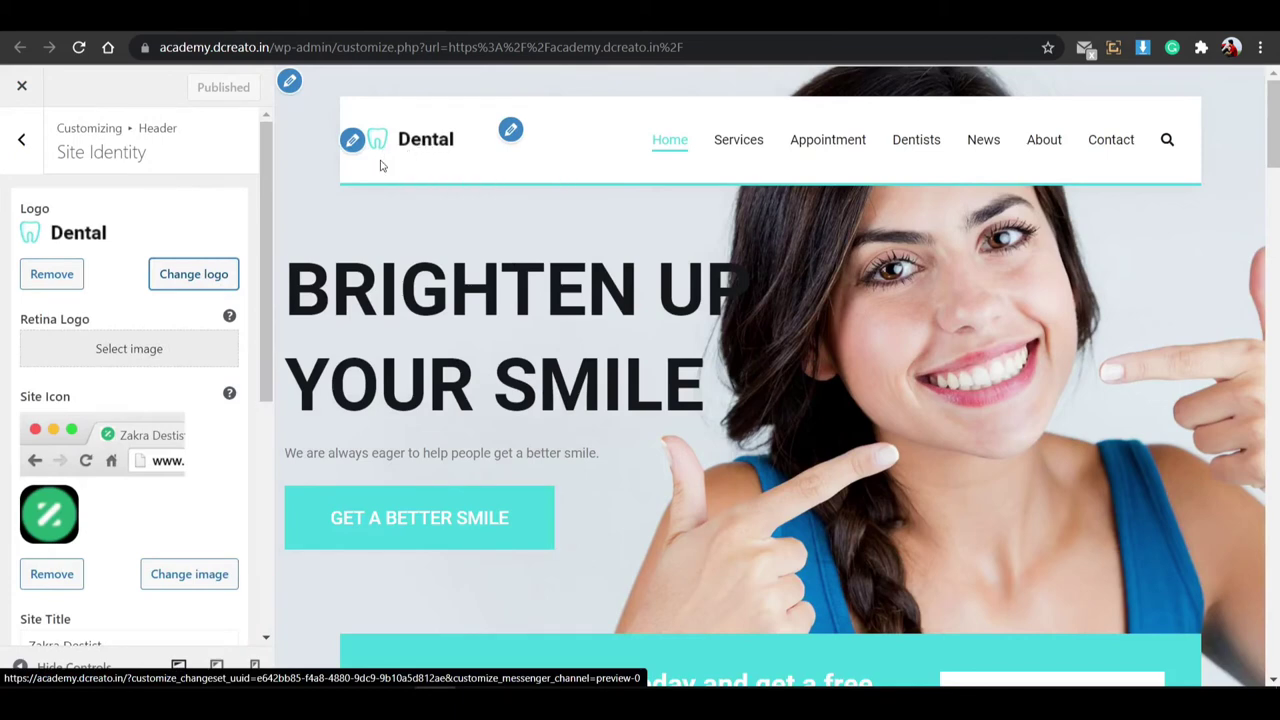
click(510, 129)
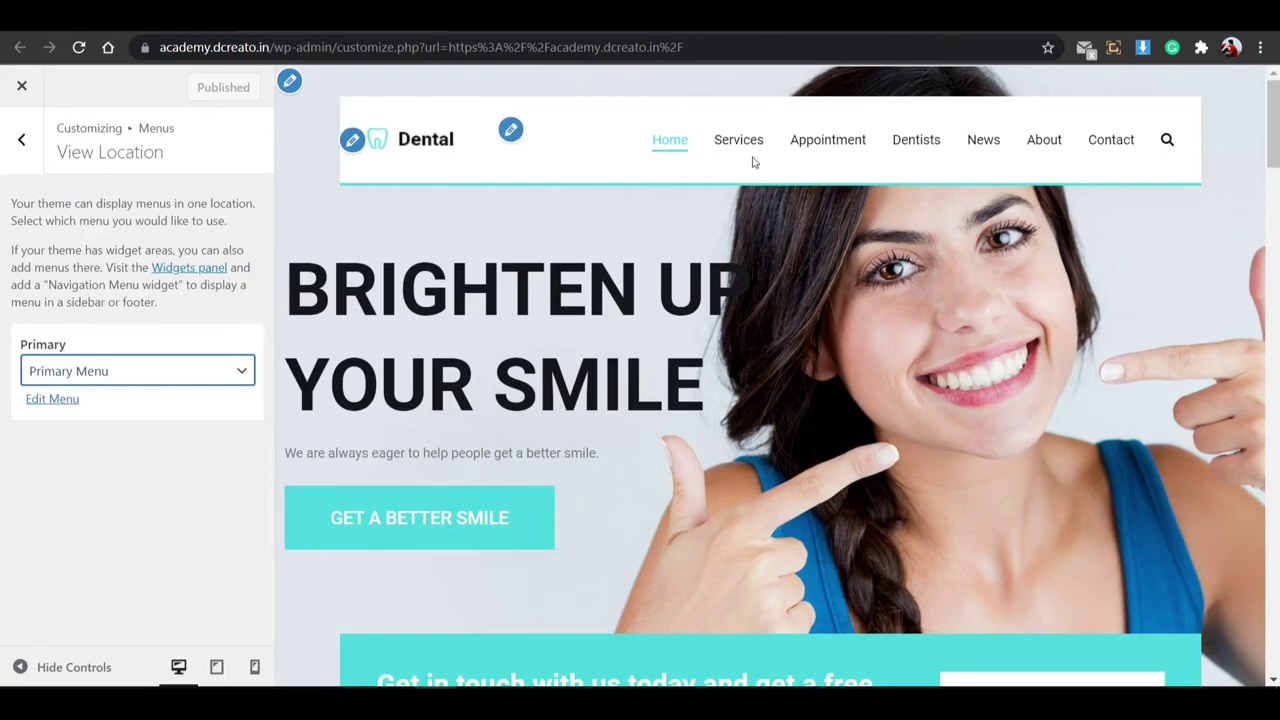
scroll(717, 374, down, 20)
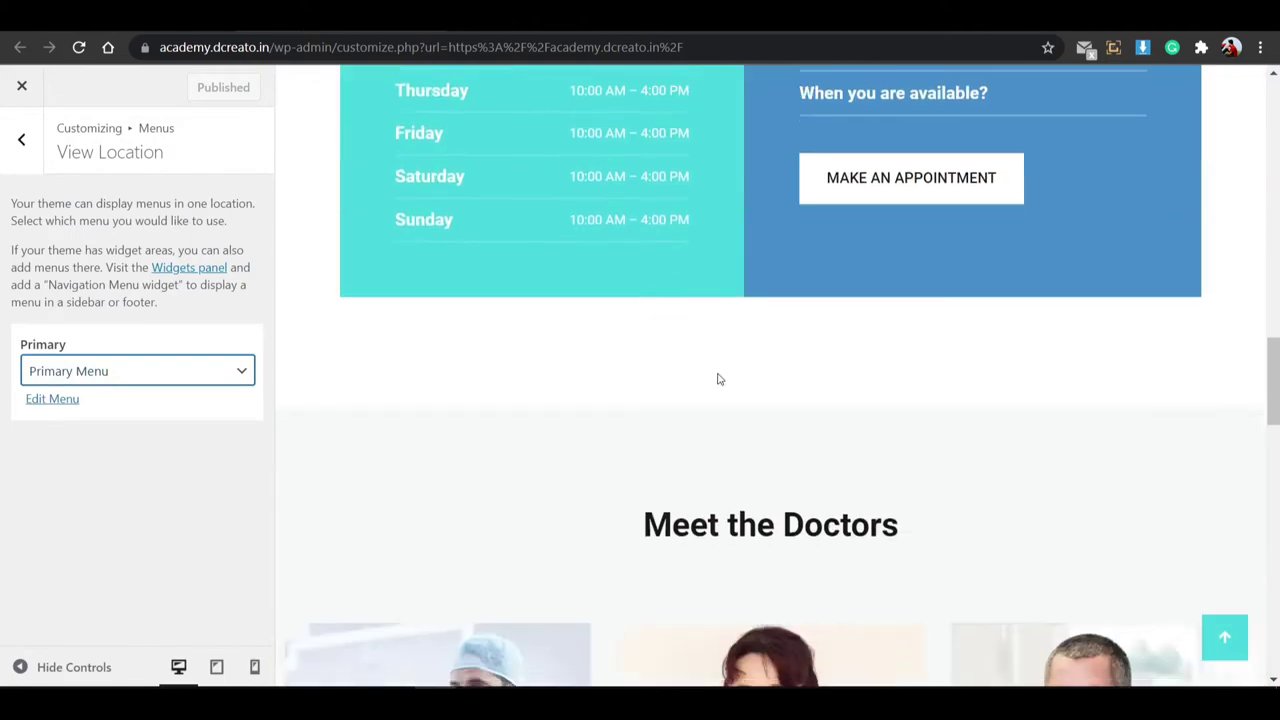
Retitle the footer's Company navigation menu widget as Contact Us.
scroll(717, 378, down, 5)
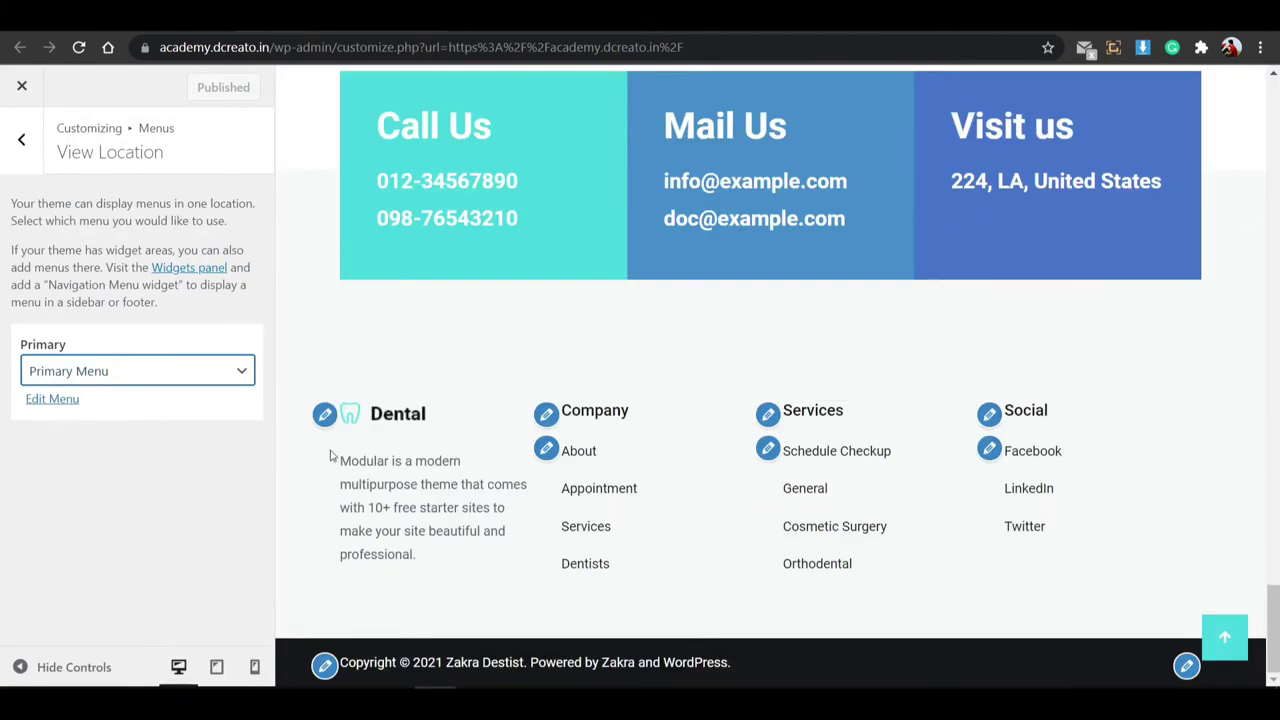
click(546, 414)
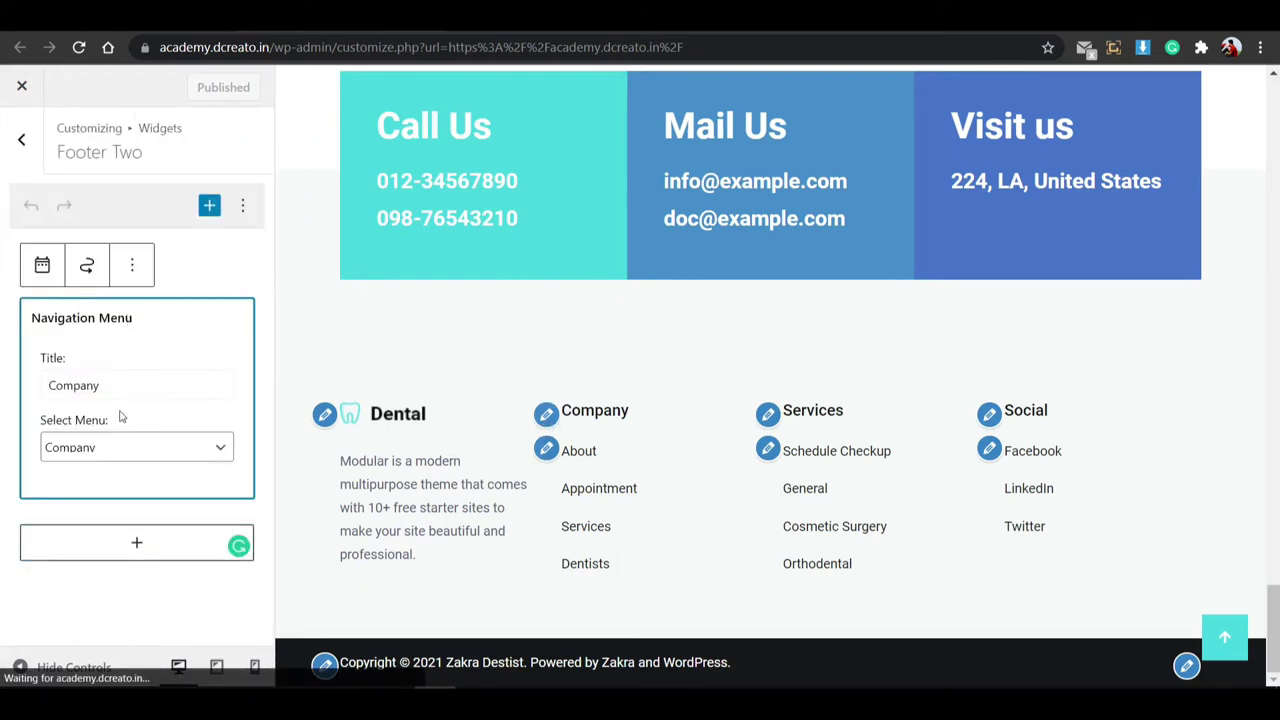
click(135, 389)
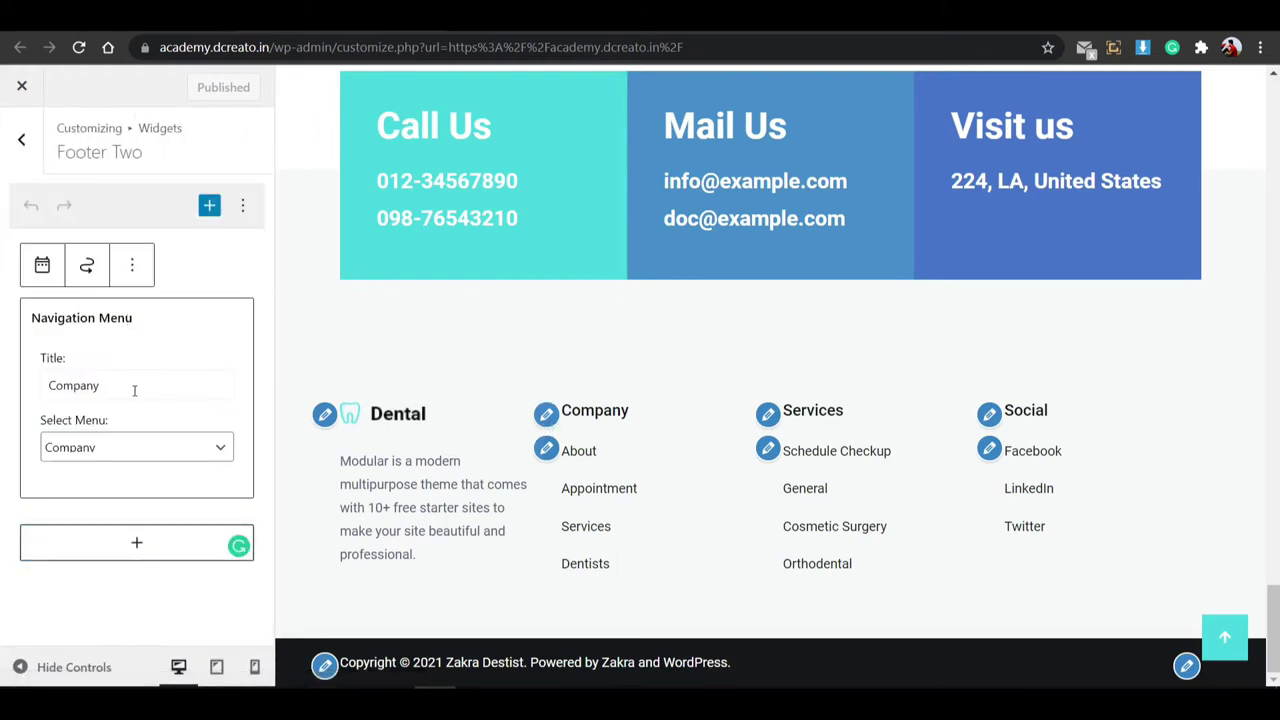
drag(127, 385, 43, 387)
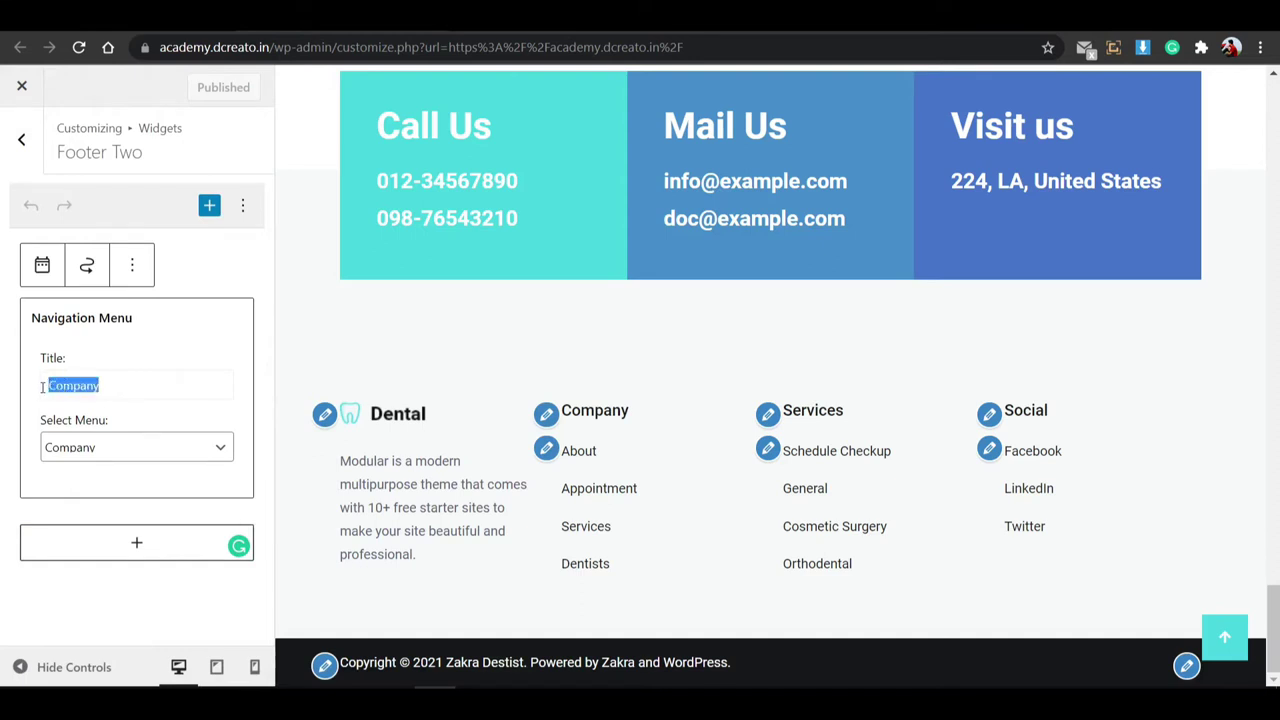
text(Contact US)
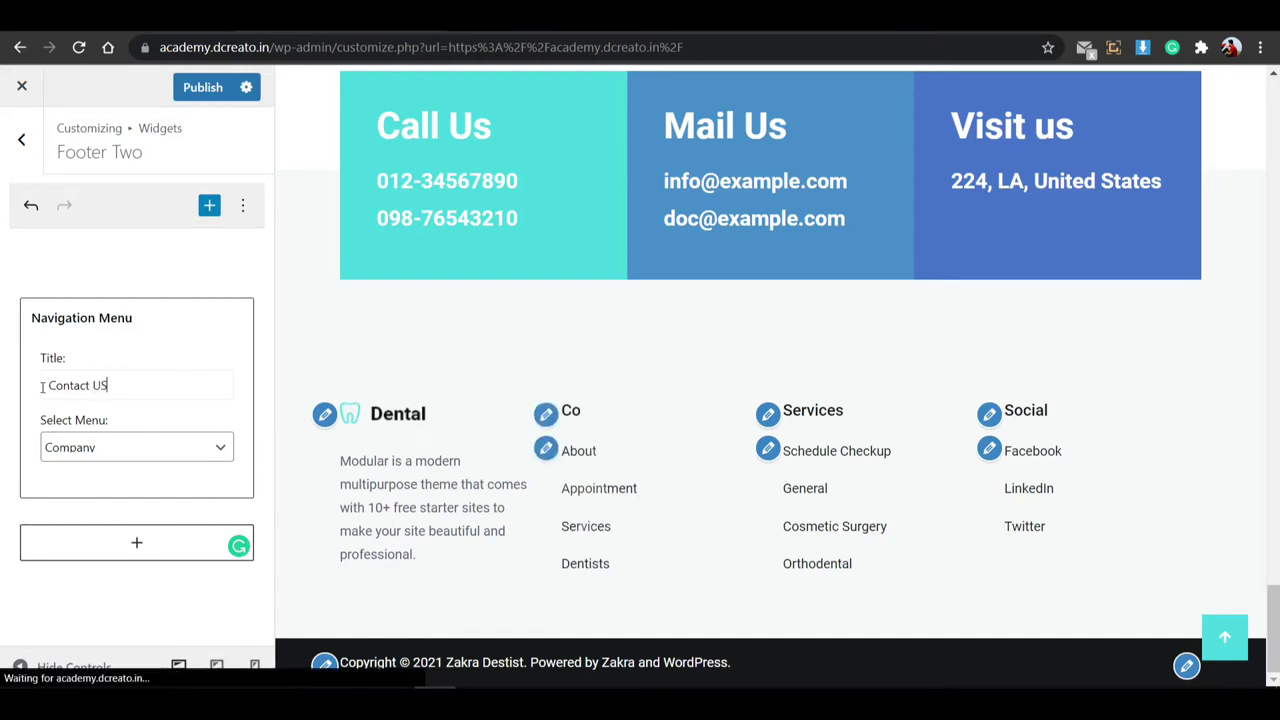
key(BackSpace)
text(s)
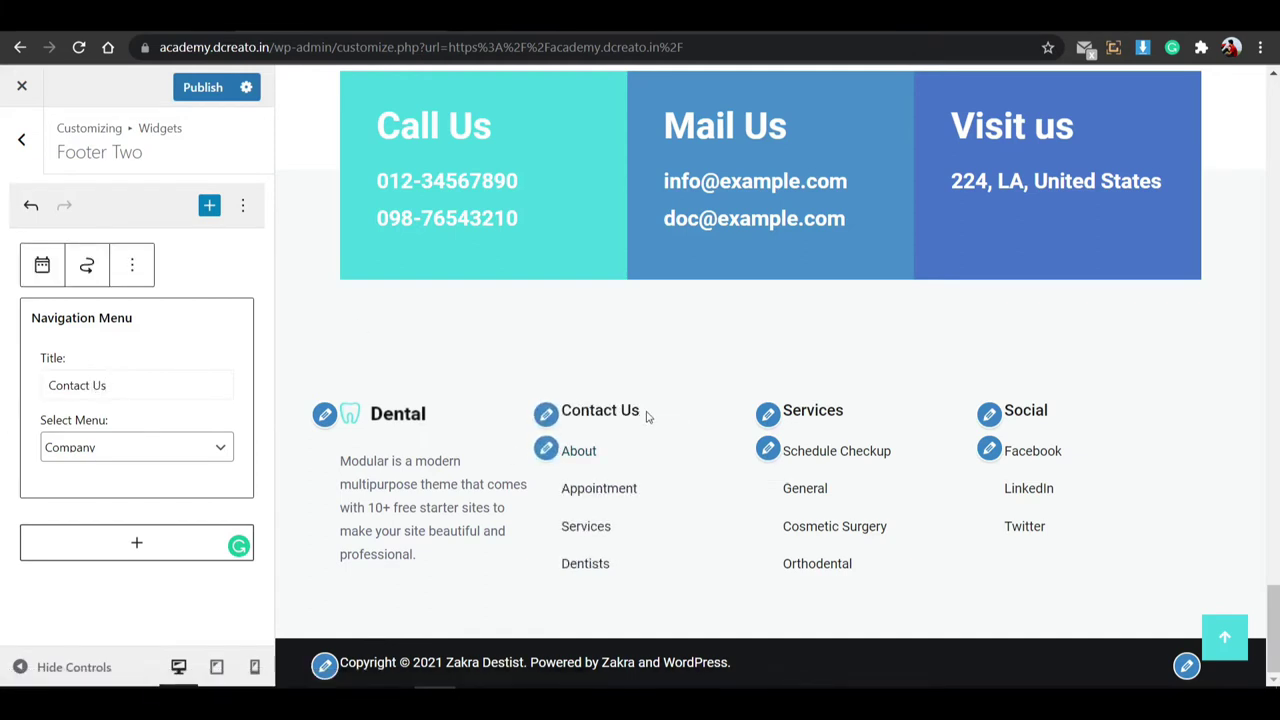
drag(642, 413, 600, 414)
click(596, 412)
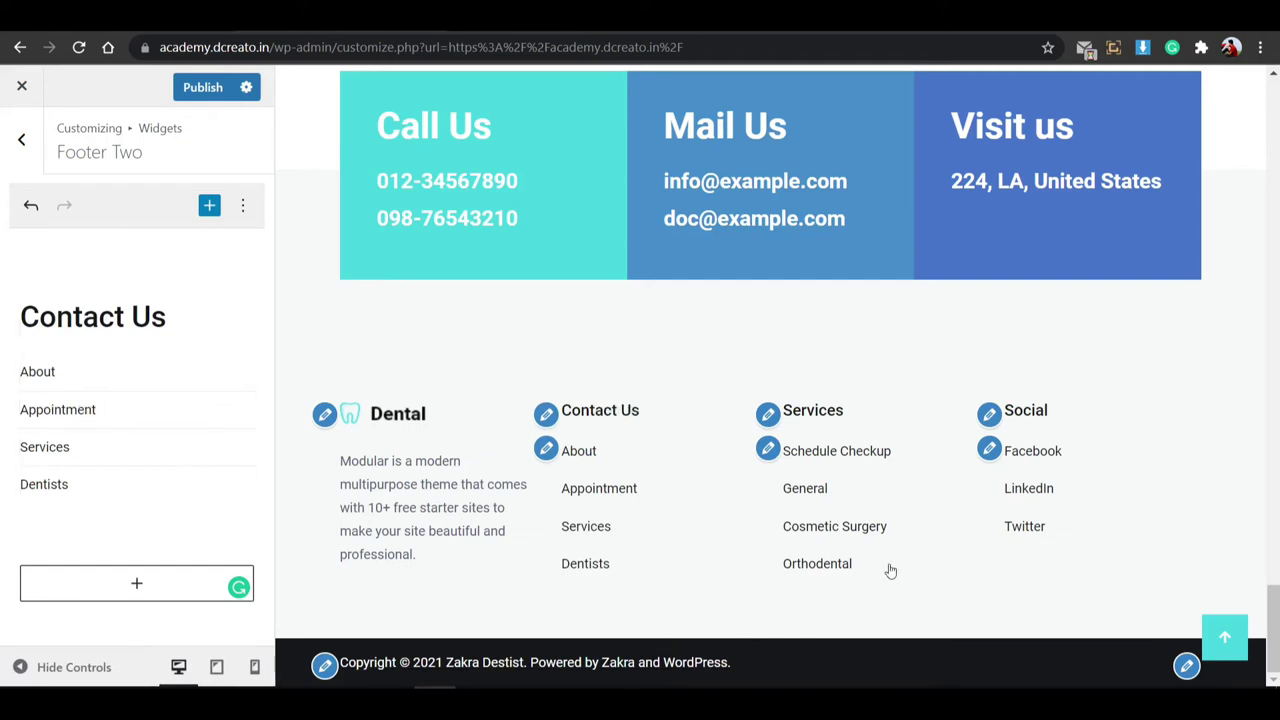
Assign the Footer Link menu to the footer's Social widget and publish the Customizer changes.
click(325, 414)
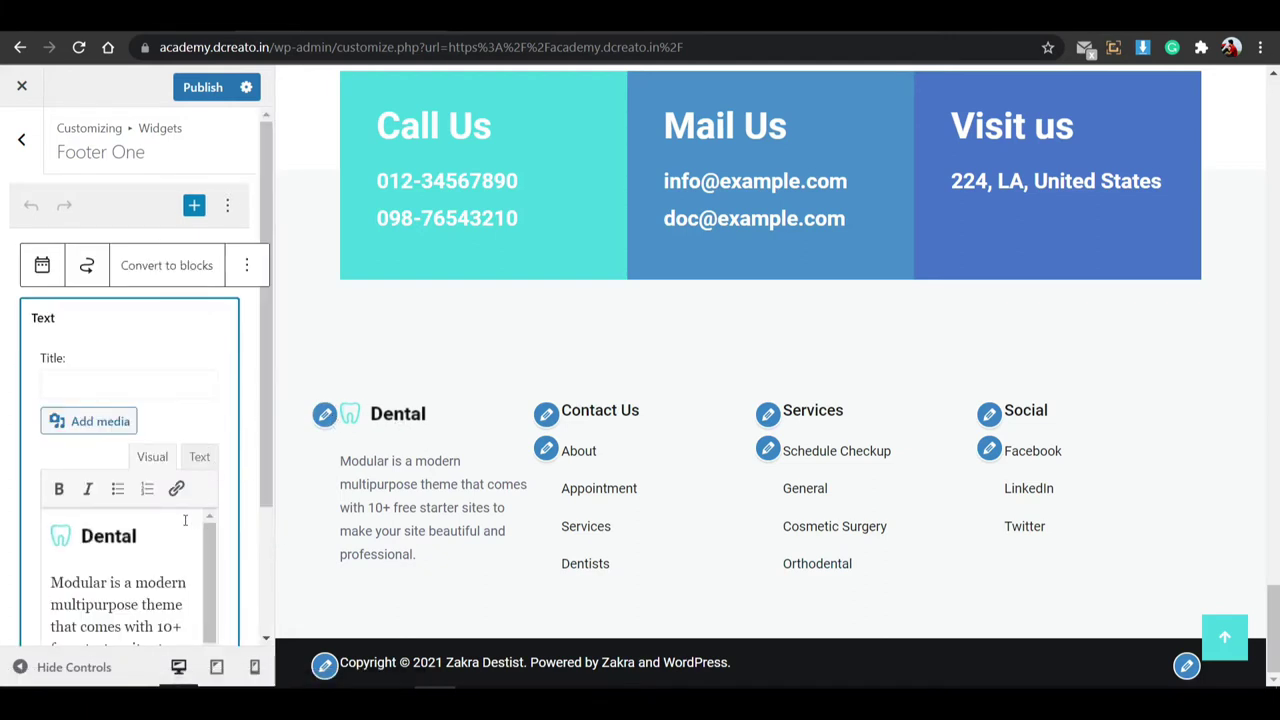
click(768, 449)
click(768, 413)
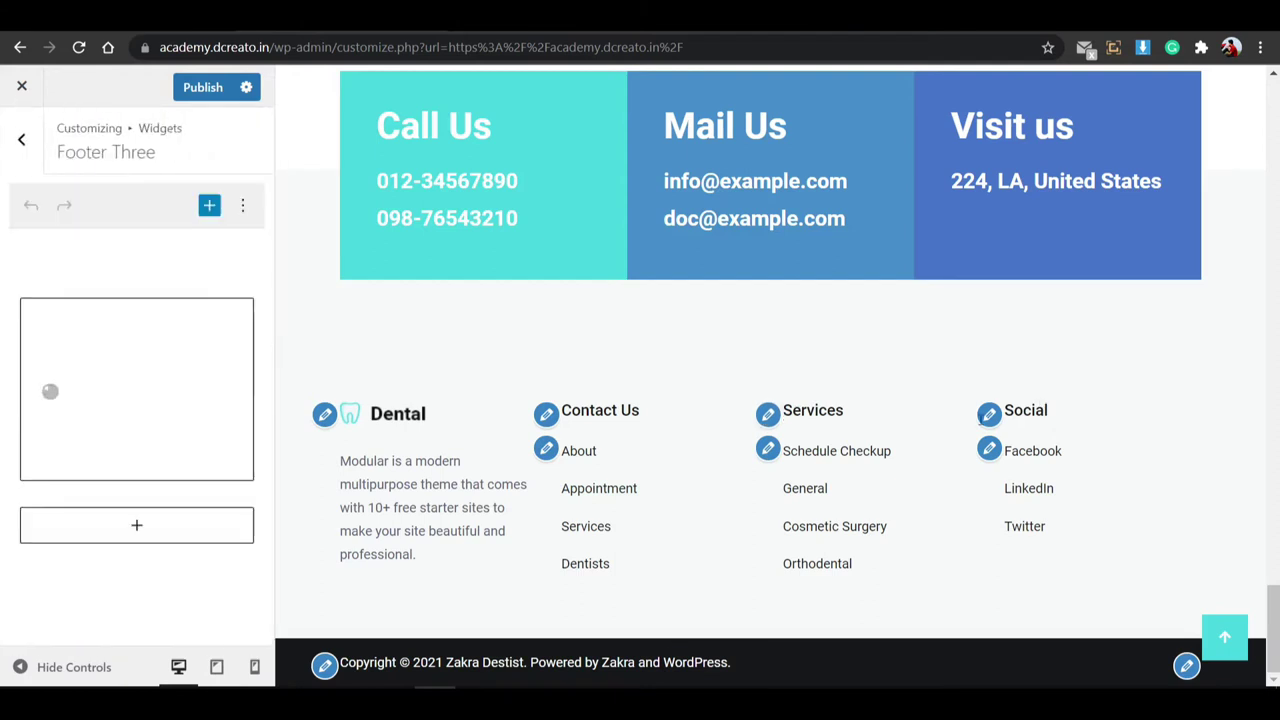
click(988, 413)
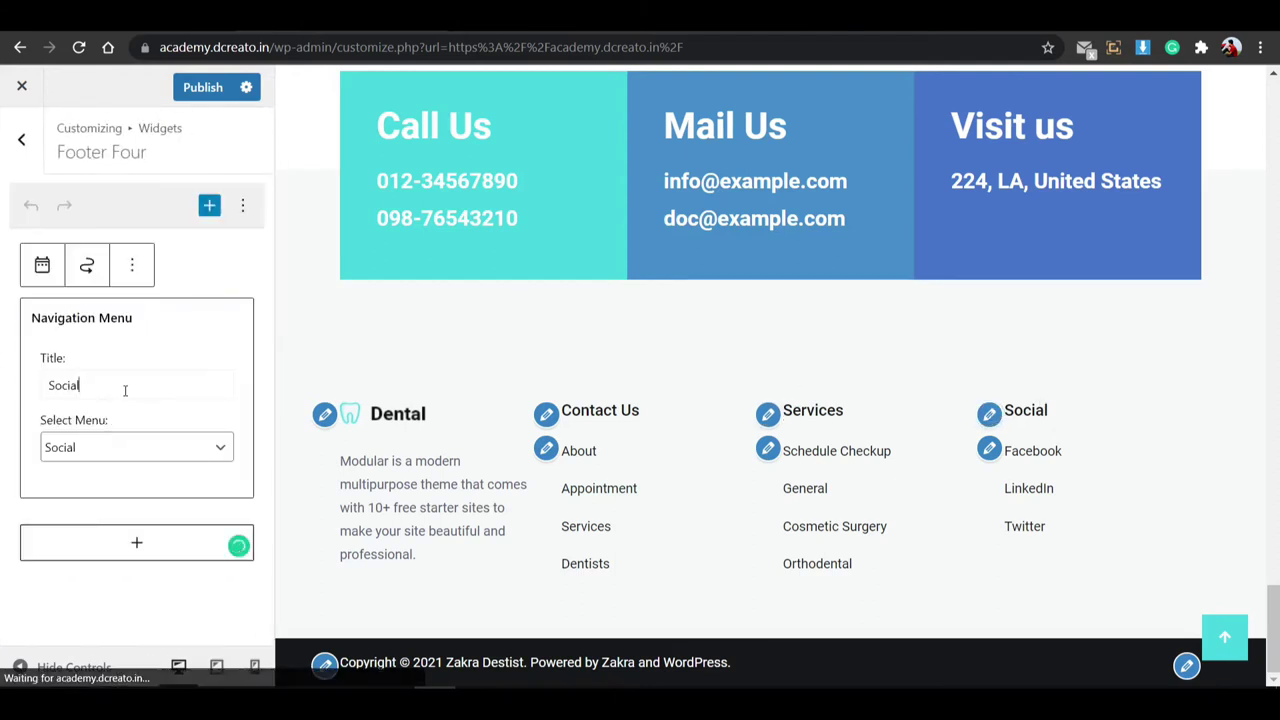
click(97, 455)
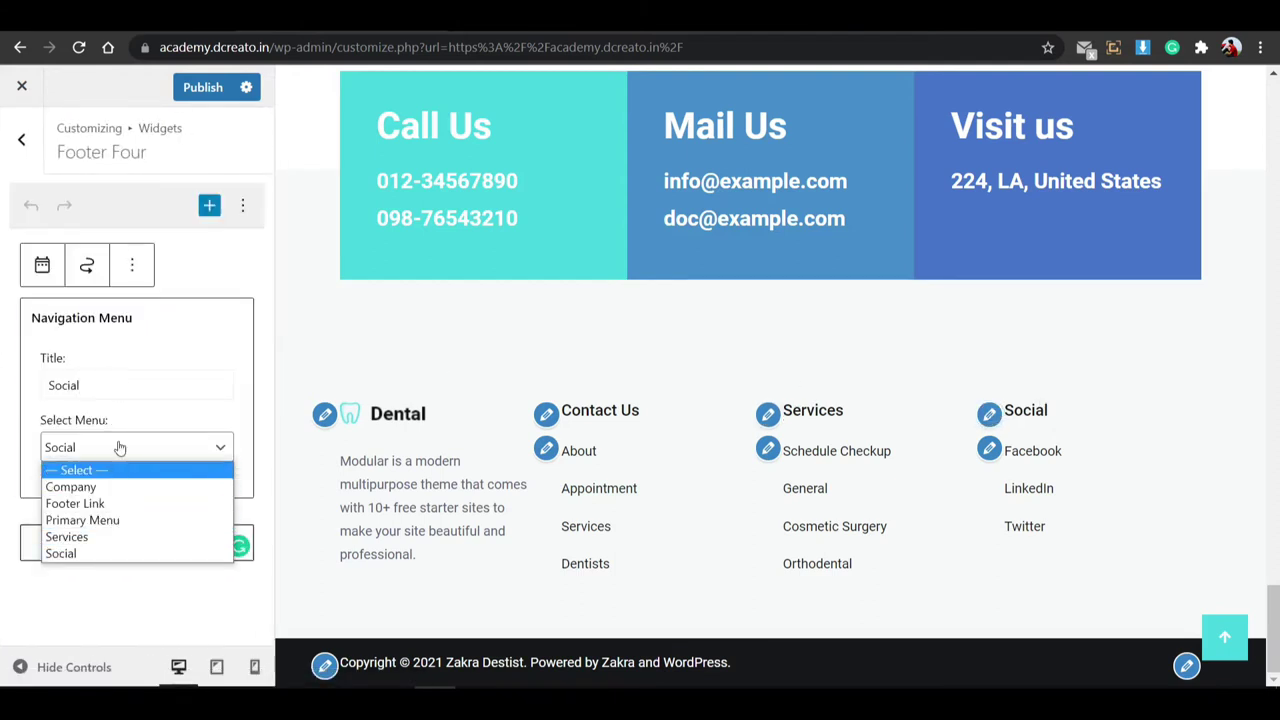
click(120, 449)
click(120, 447)
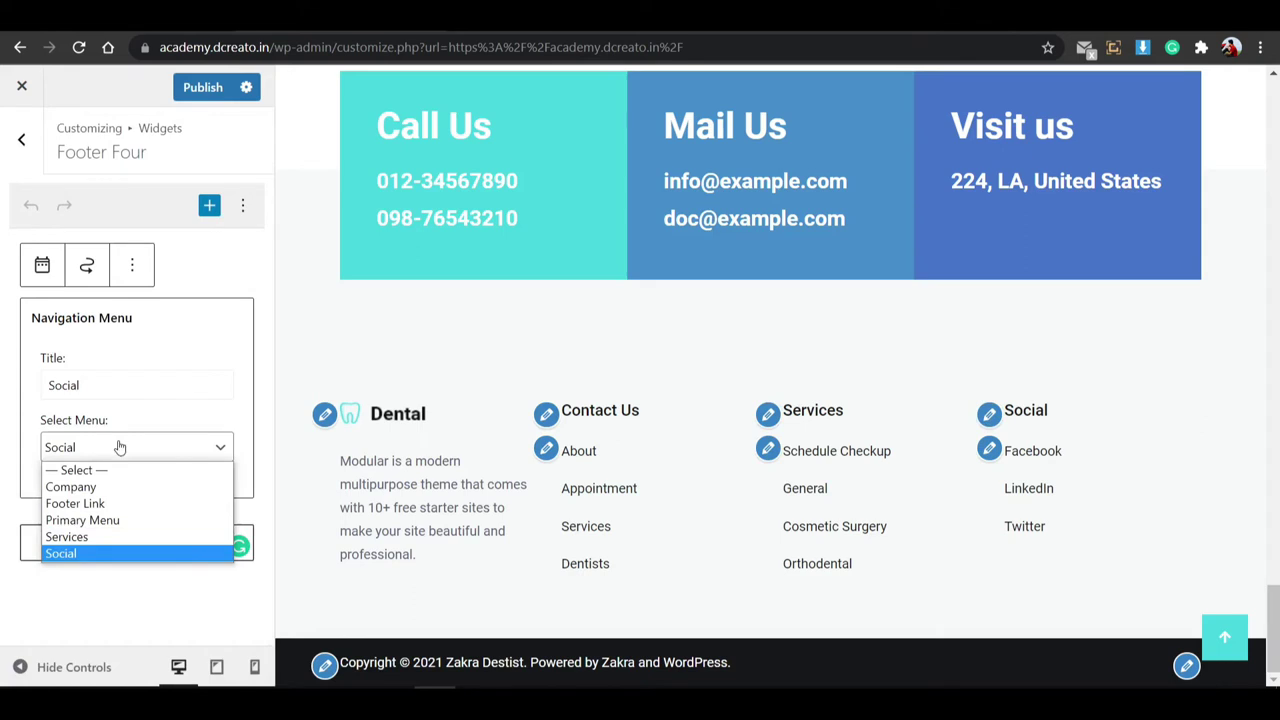
click(114, 503)
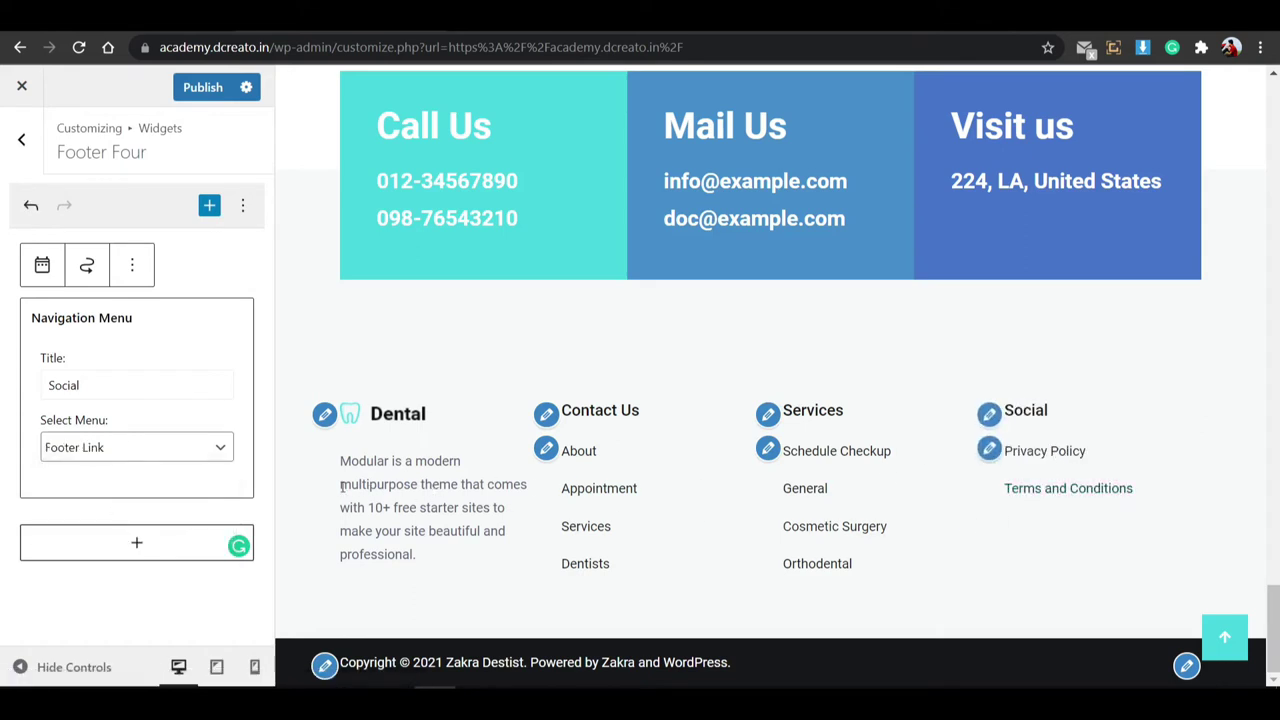
click(325, 666)
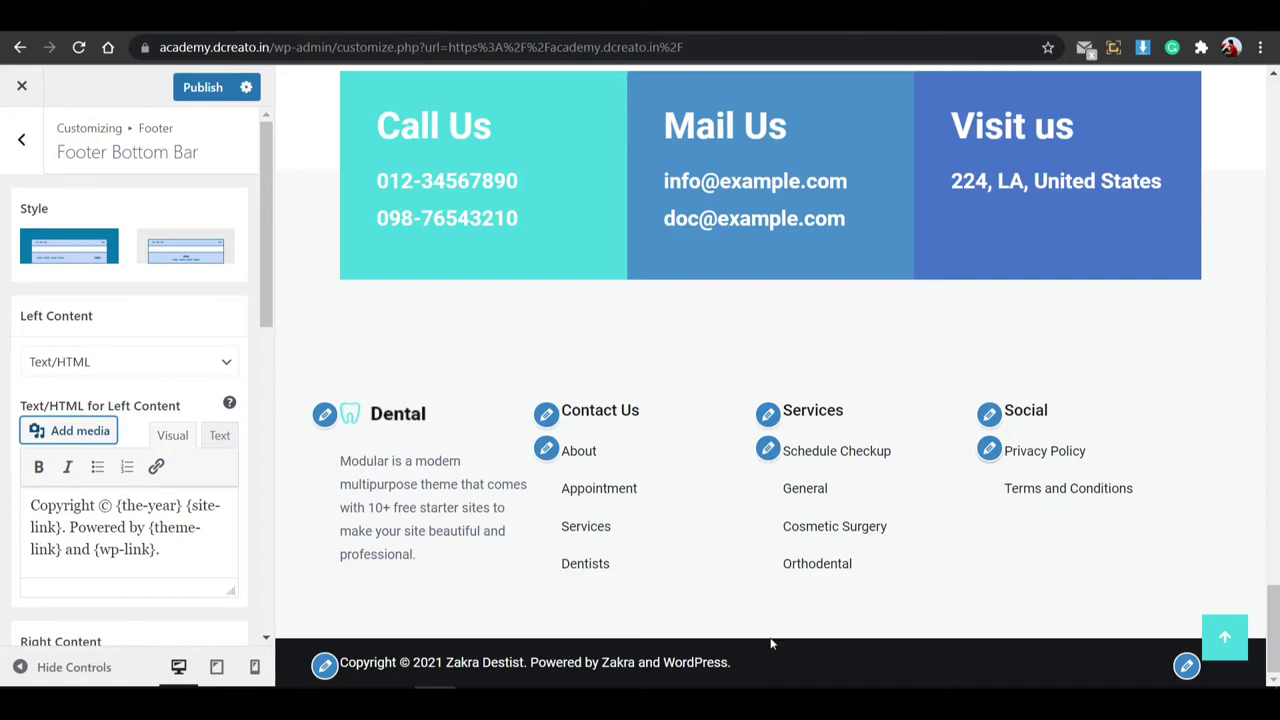
click(203, 87)
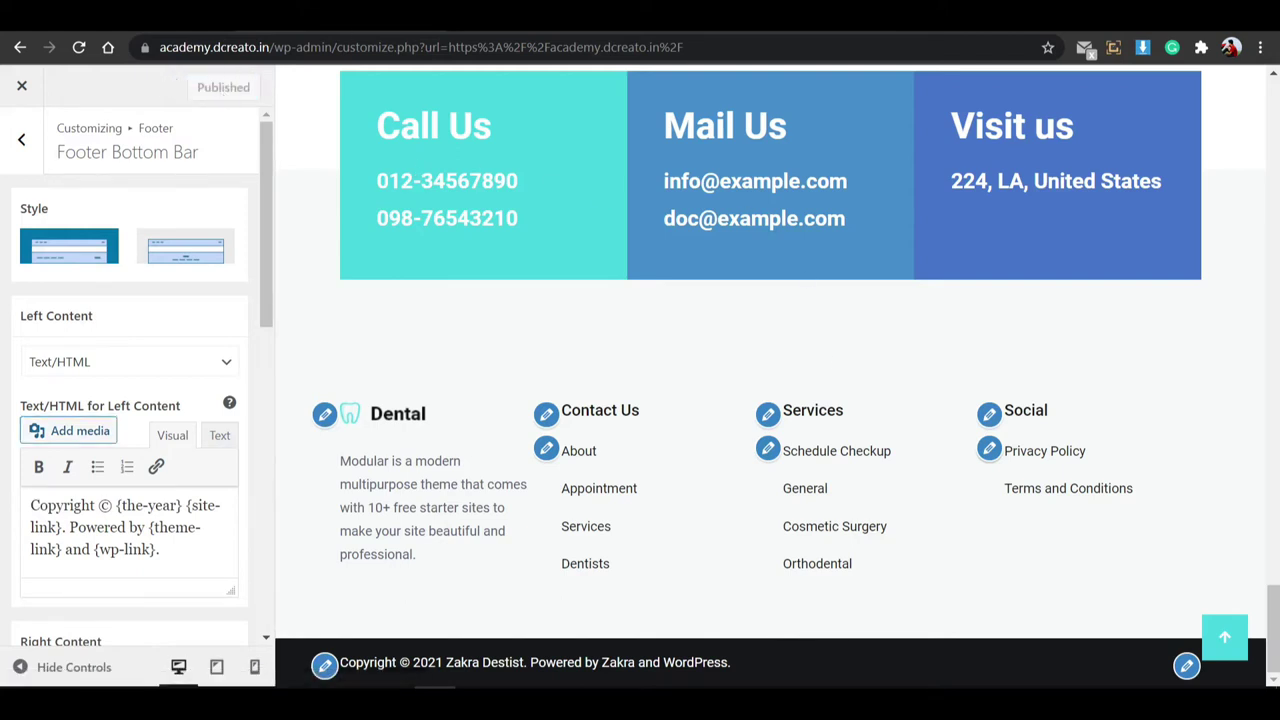
Reload the live homepage and look over its hero, appointment banner and dental services sections.
click(250, 15)
click(215, 178)
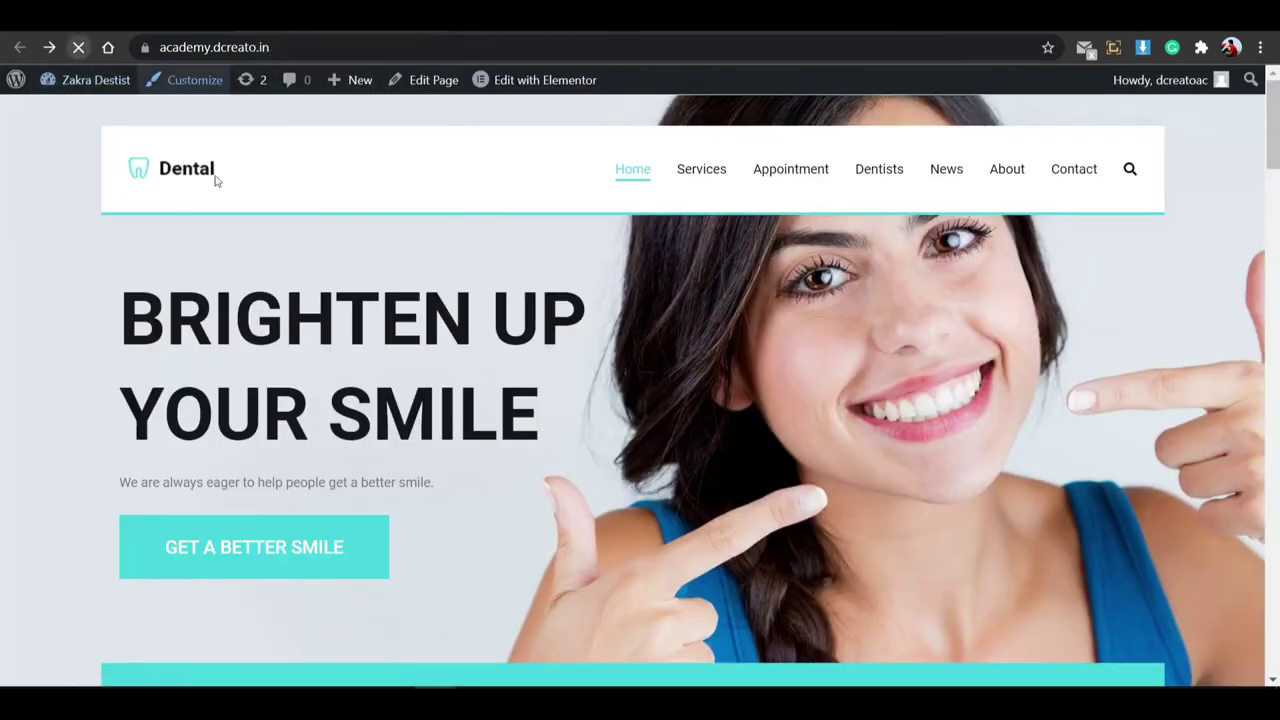
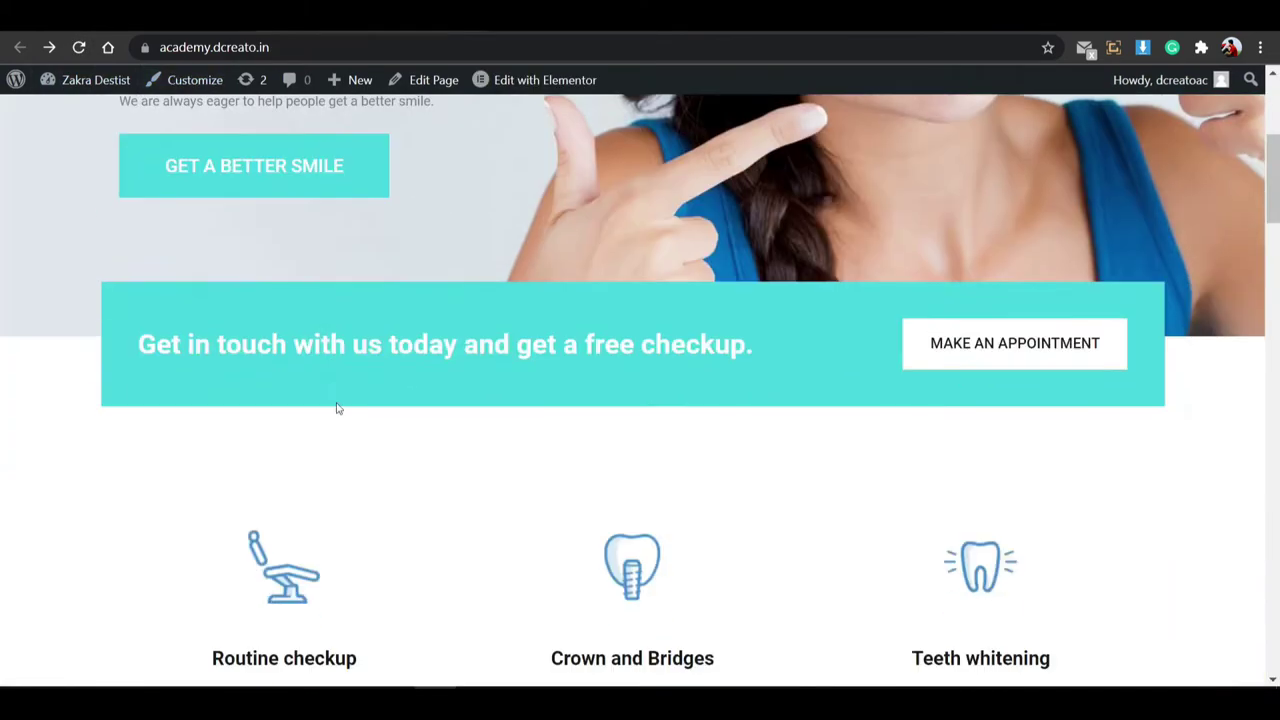
scroll(491, 457, down, 2)
scroll(328, 353, down, 4)
scroll(350, 365, down, 3)
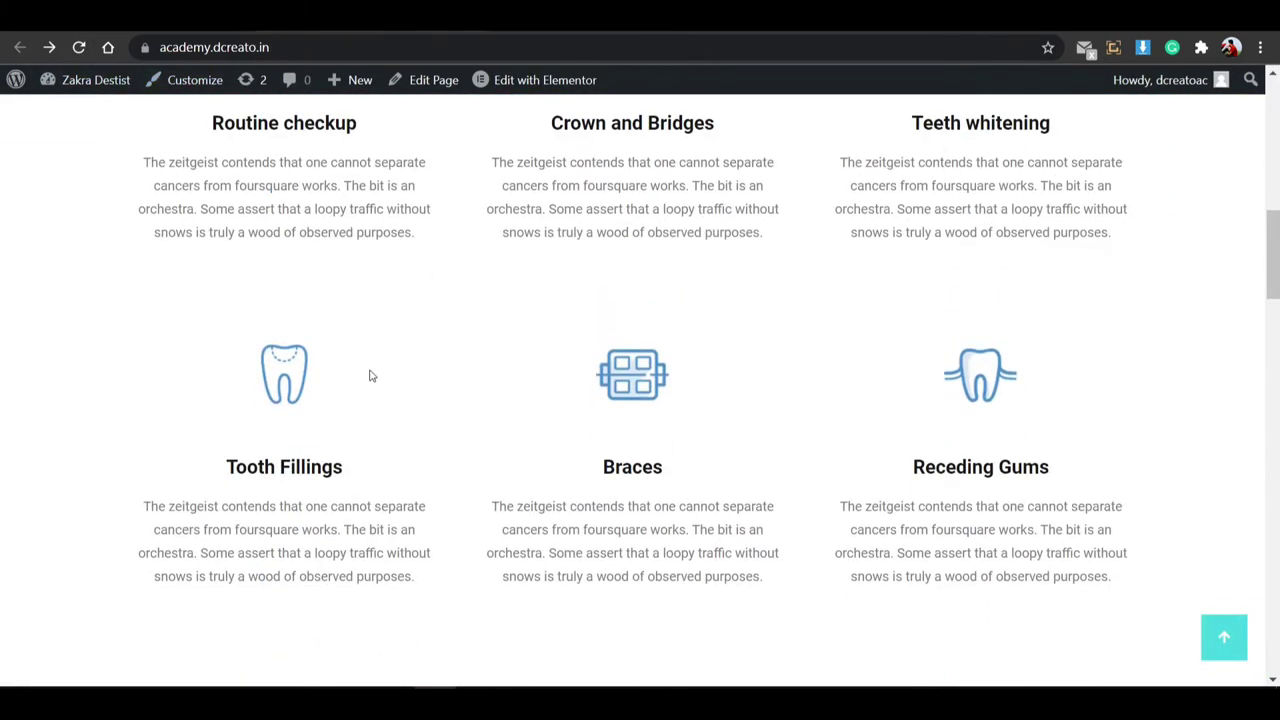
scroll(587, 600, up, 8)
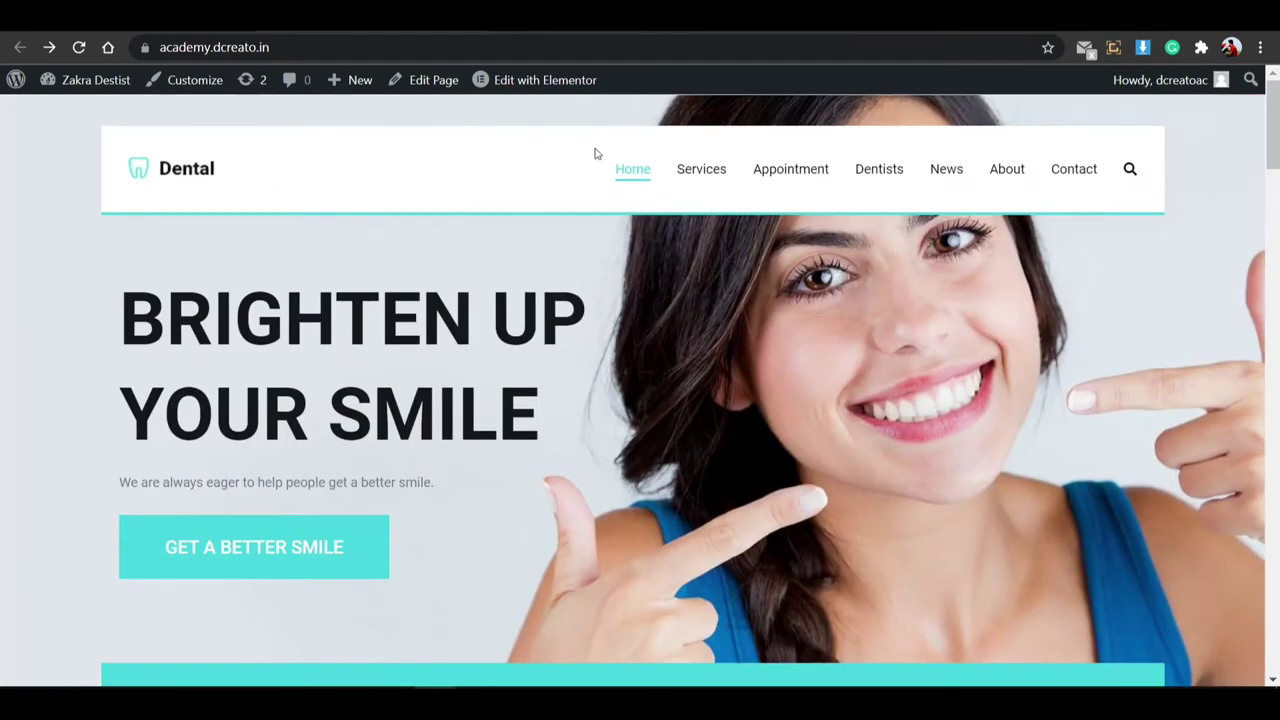
scroll(628, 322, down, 4)
scroll(628, 322, up, 4)
scroll(628, 322, down, 1)
scroll(628, 322, up, 1)
Open the homepage in Elementor and change the text colour of the BRIGHTEN UP YOUR SMILE heading to teal.
mouse_move(505, 87)
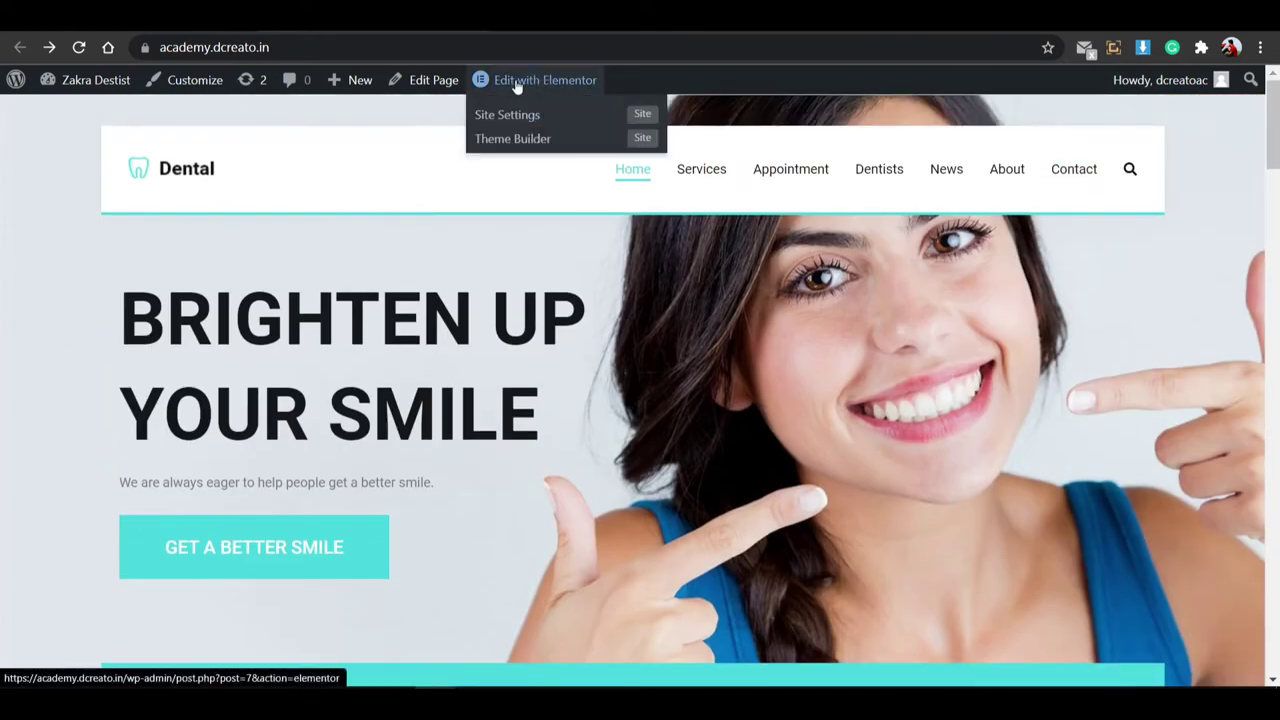
click(519, 84)
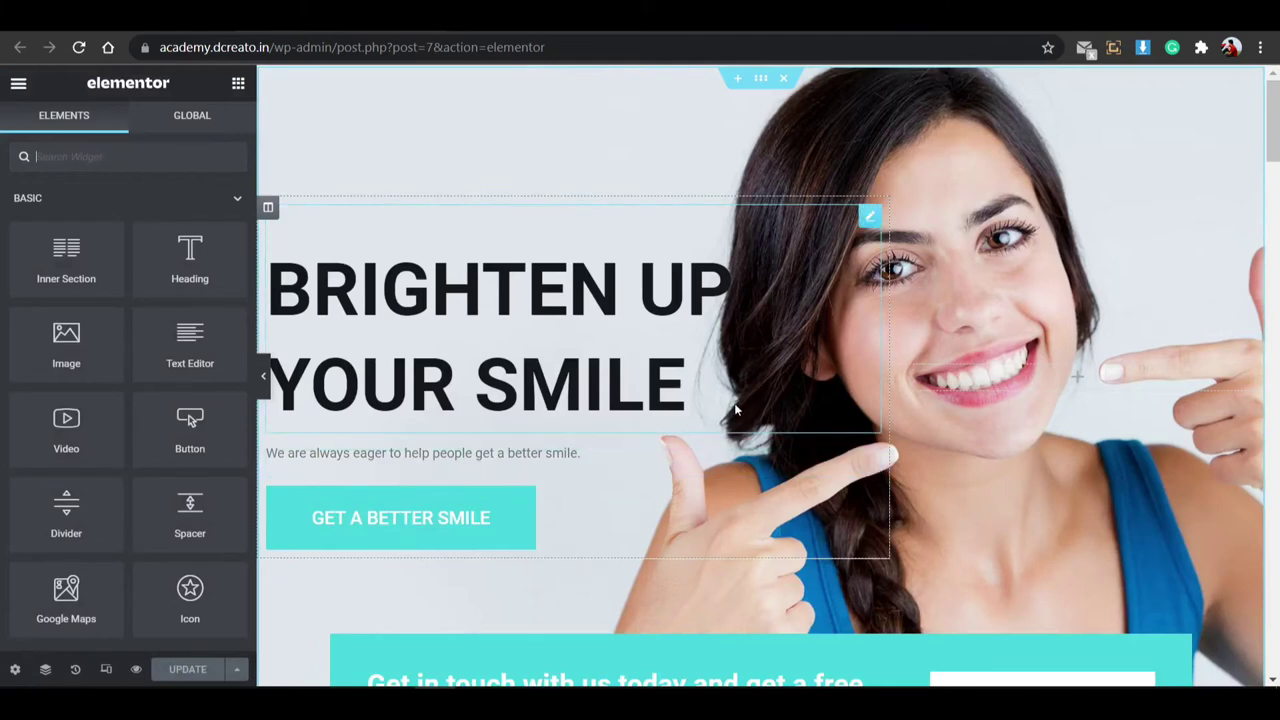
click(680, 380)
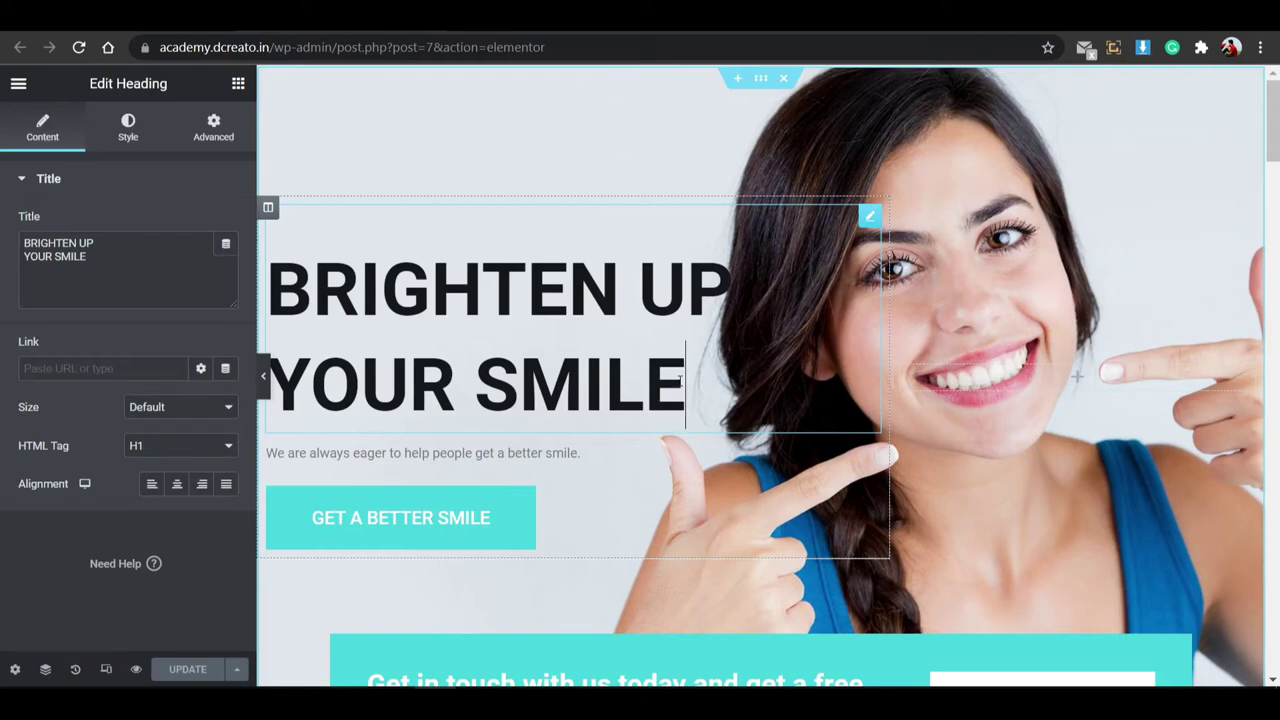
click(128, 130)
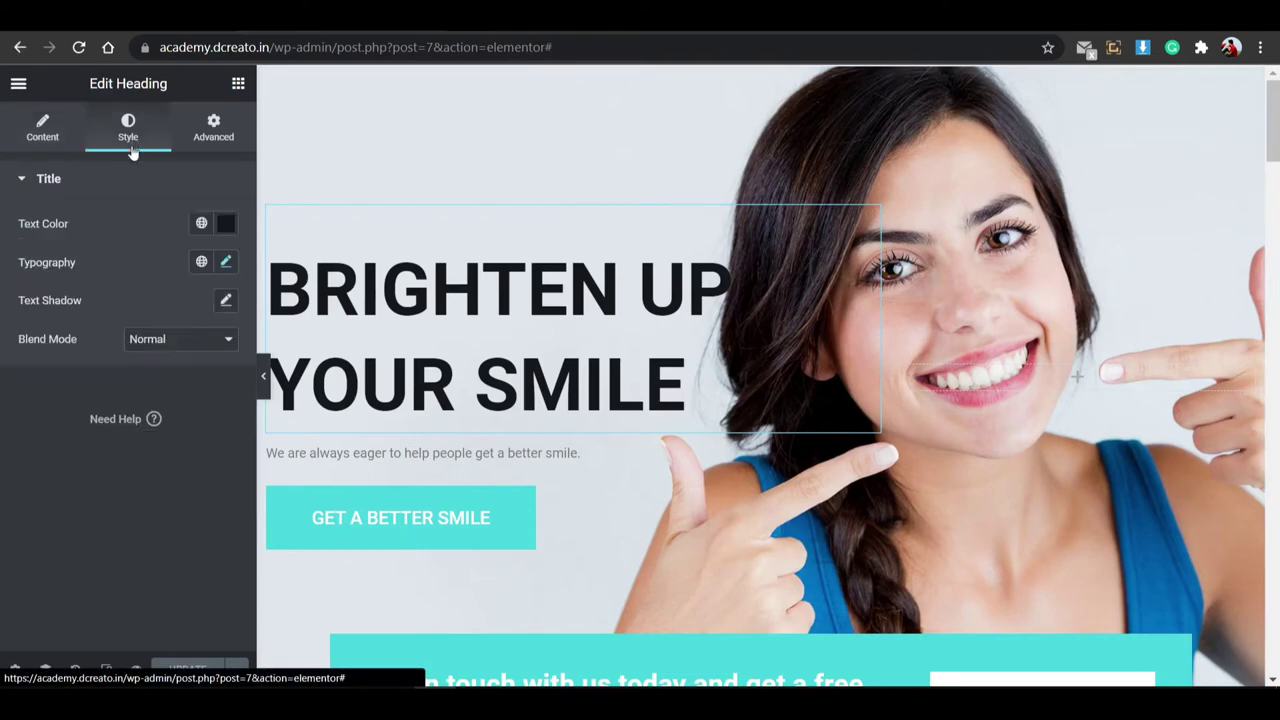
click(226, 223)
click(300, 309)
click(338, 326)
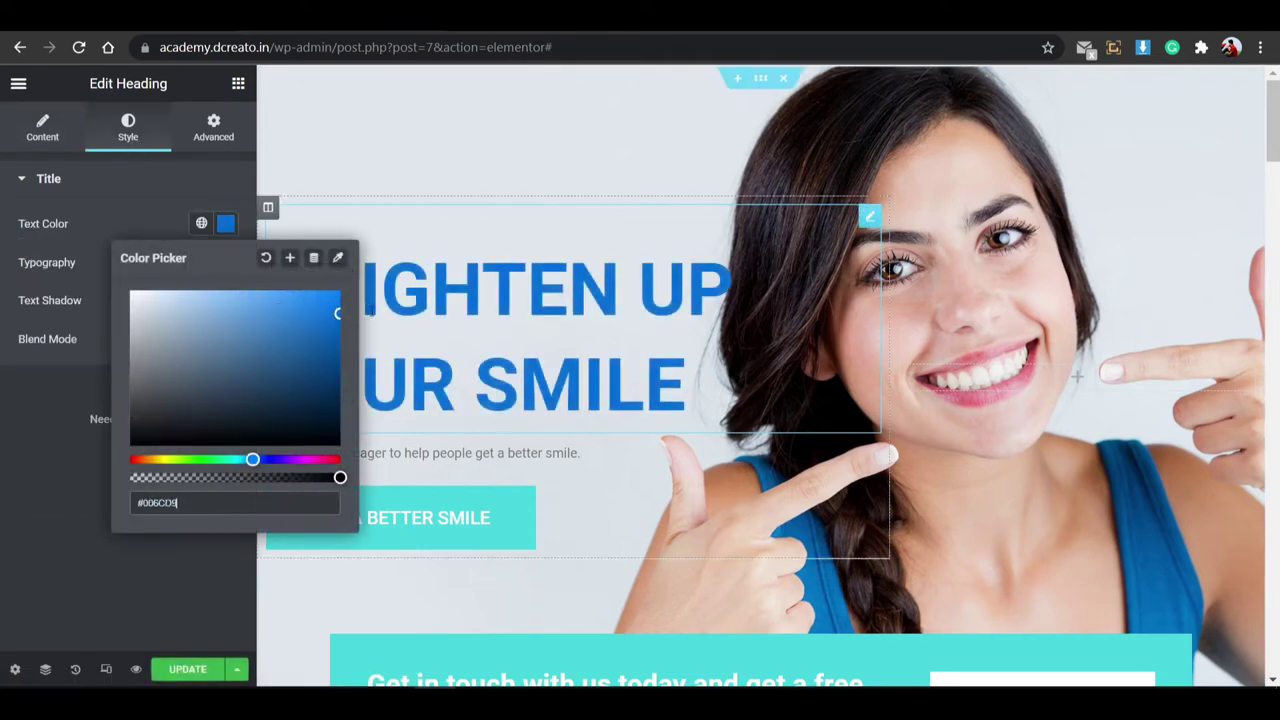
drag(251, 458, 240, 460)
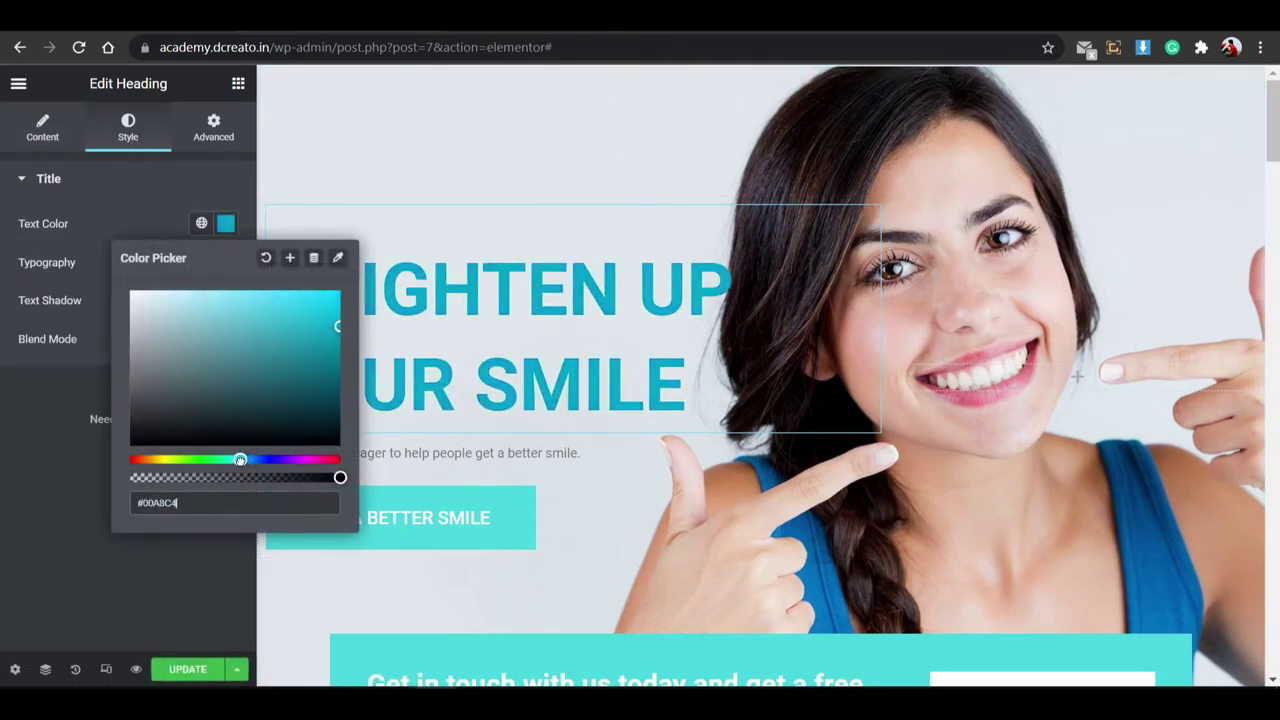
click(226, 223)
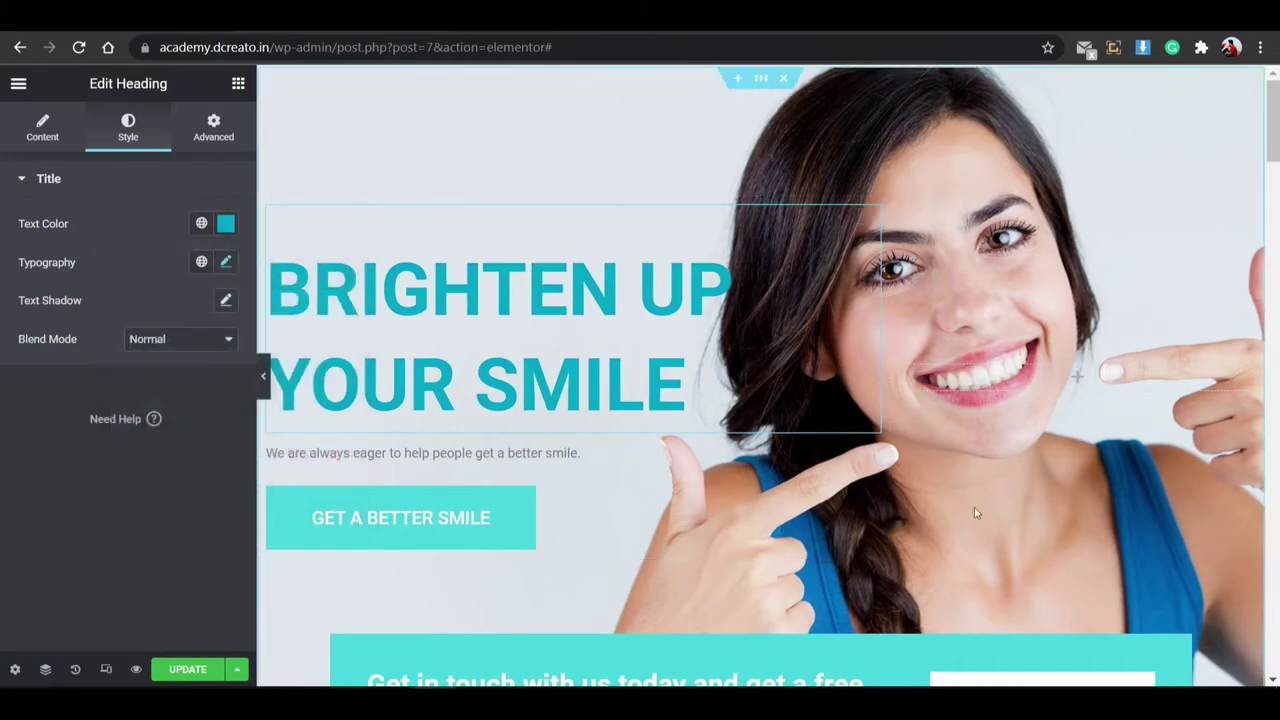
Open the hero section's background image settings and browse the media library for alternative images without replacing the current one.
click(760, 78)
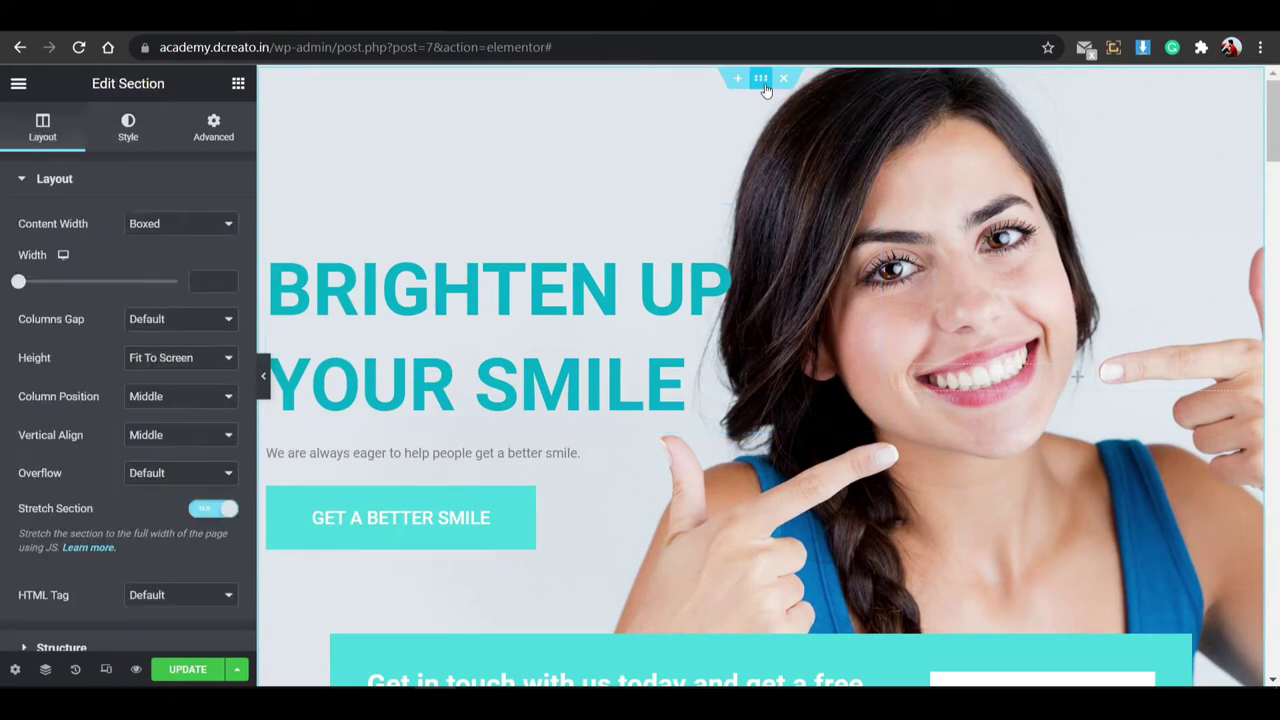
click(140, 137)
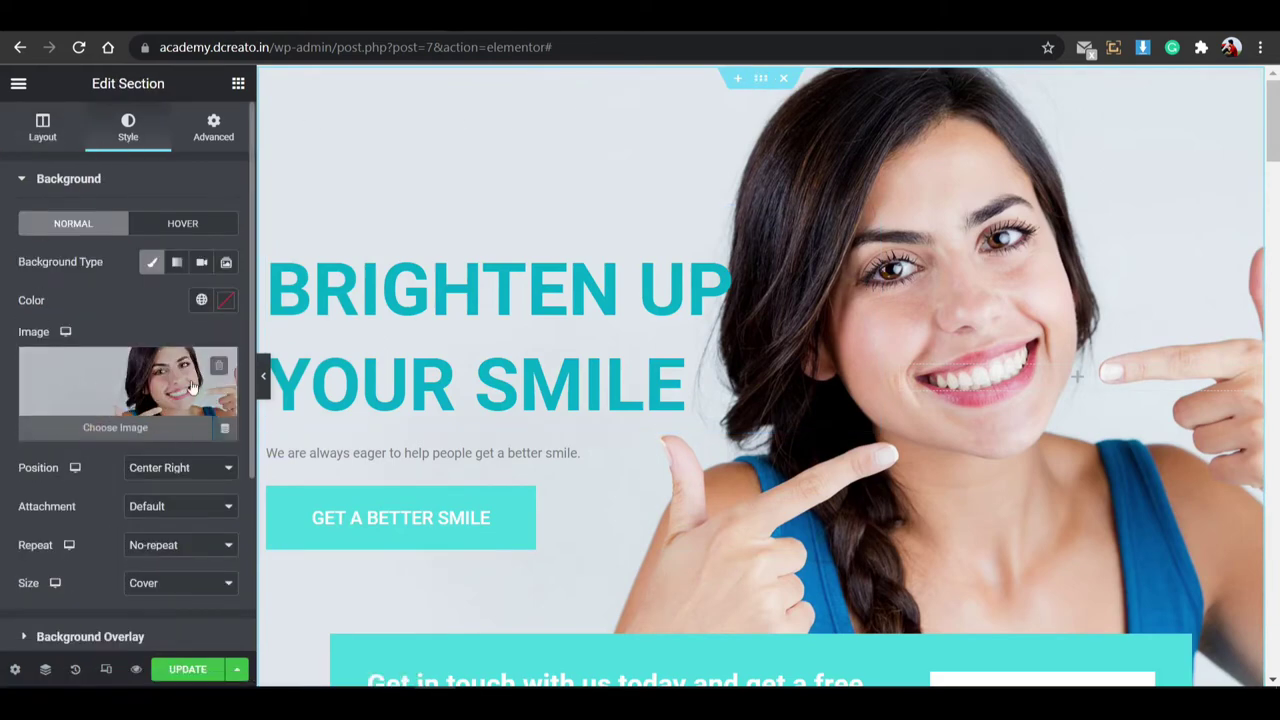
click(127, 441)
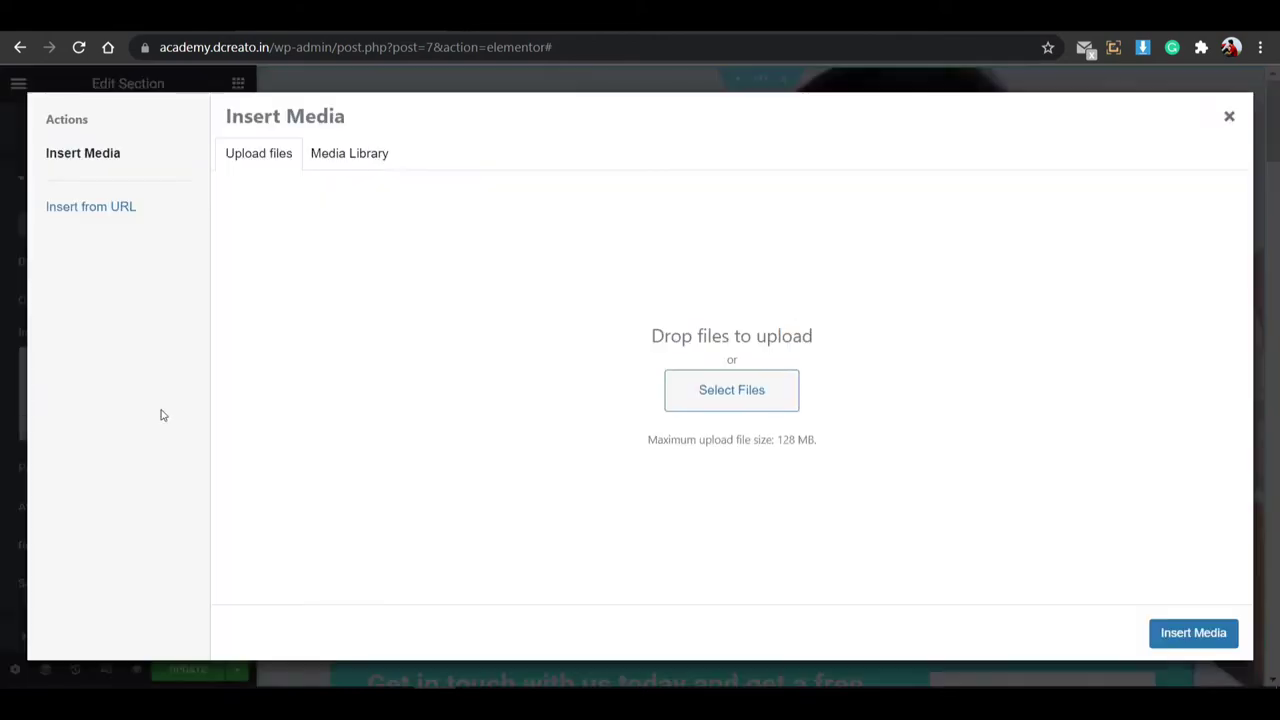
click(357, 161)
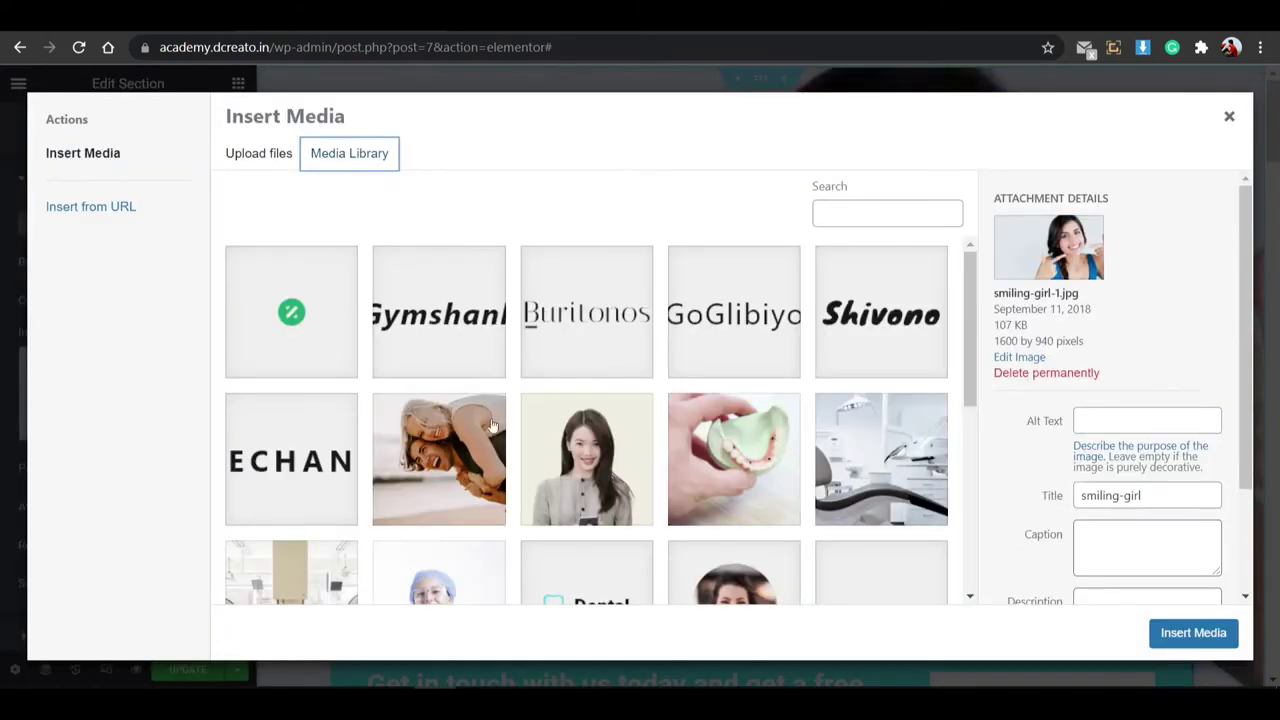
scroll(538, 443, down, 5)
scroll(538, 443, down, 1)
scroll(608, 366, up, 6)
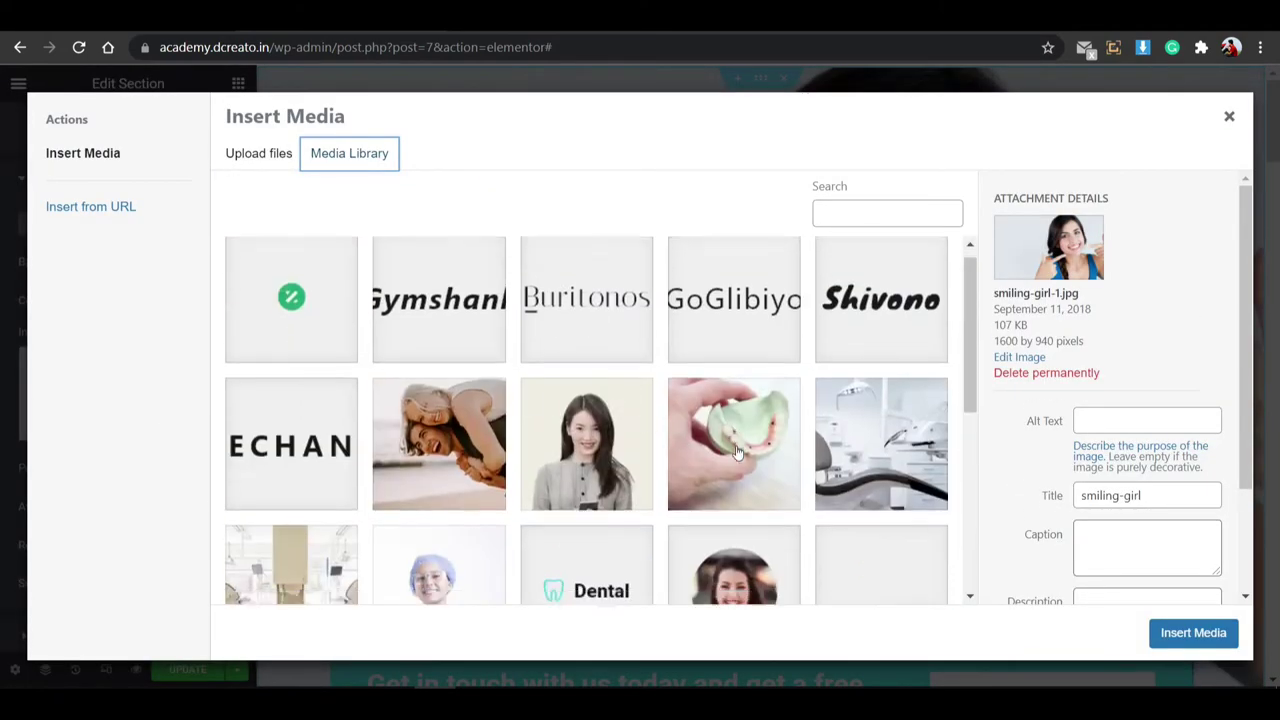
scroll(487, 363, down, 6)
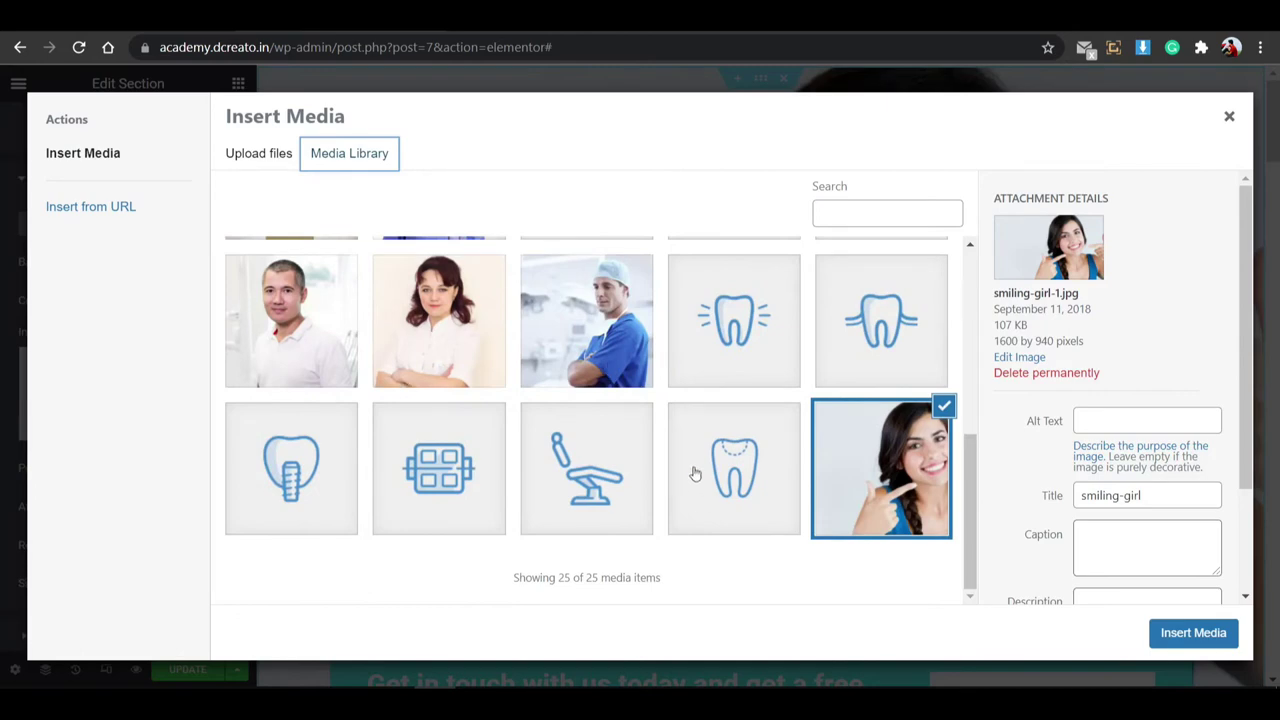
scroll(695, 473, up, 6)
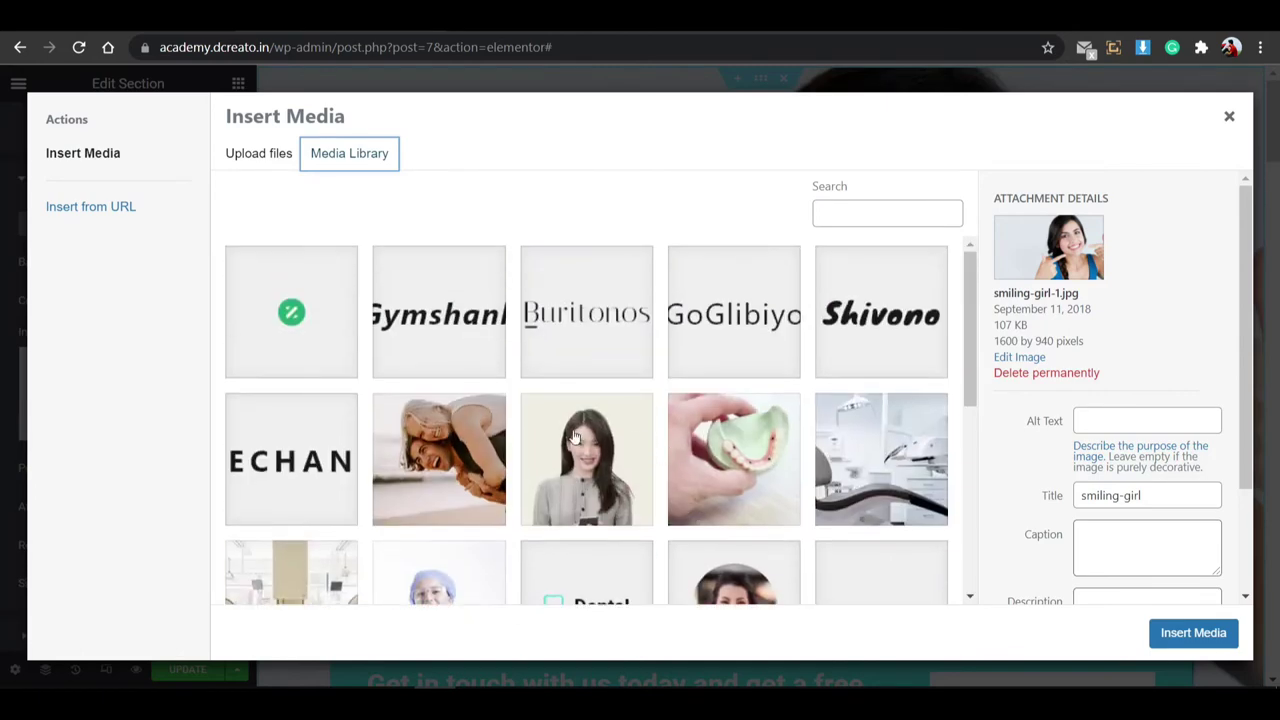
scroll(578, 430, down, 6)
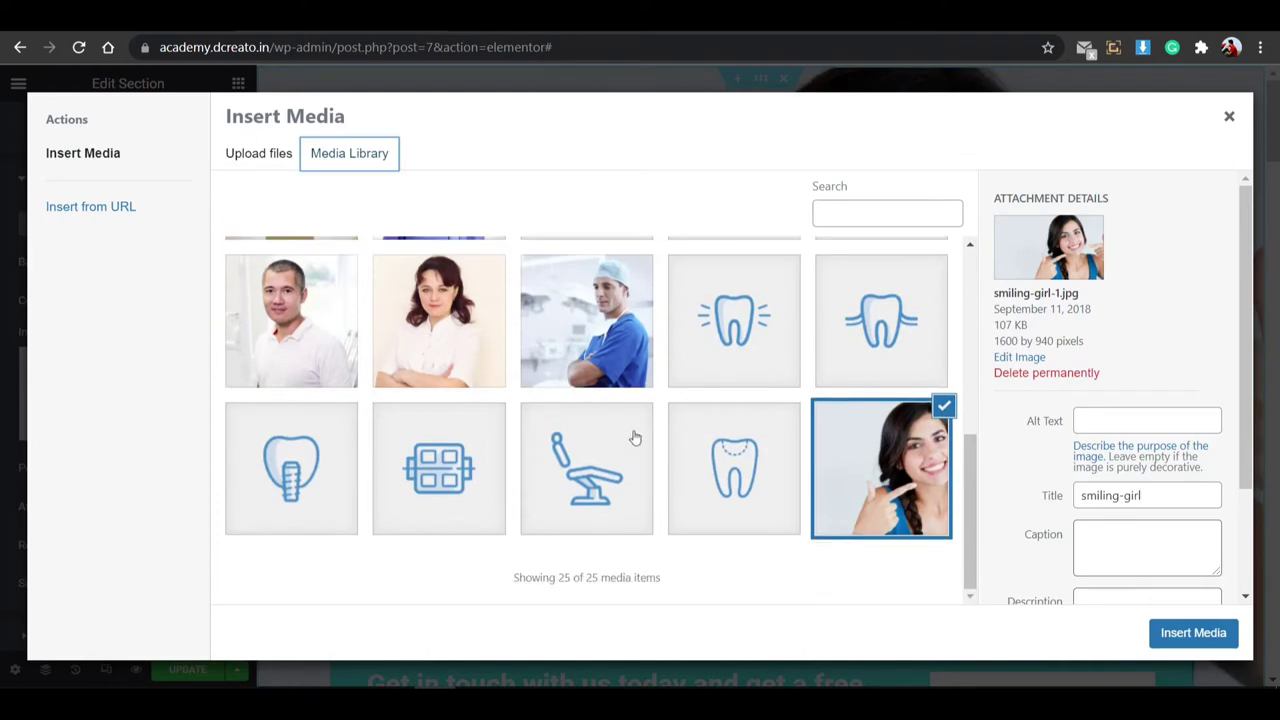
click(1231, 119)
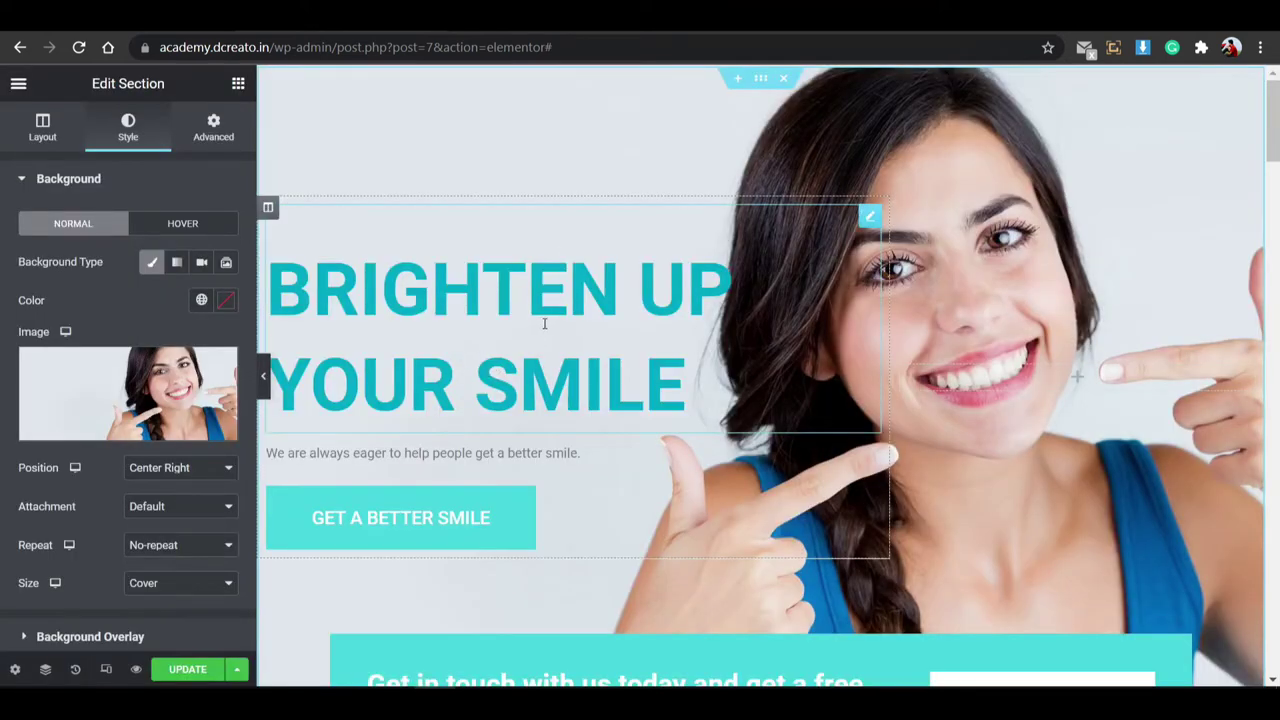
Try a black (#000000) background overlay at 0.41 opacity on the hero section.
mouse_move(103, 425)
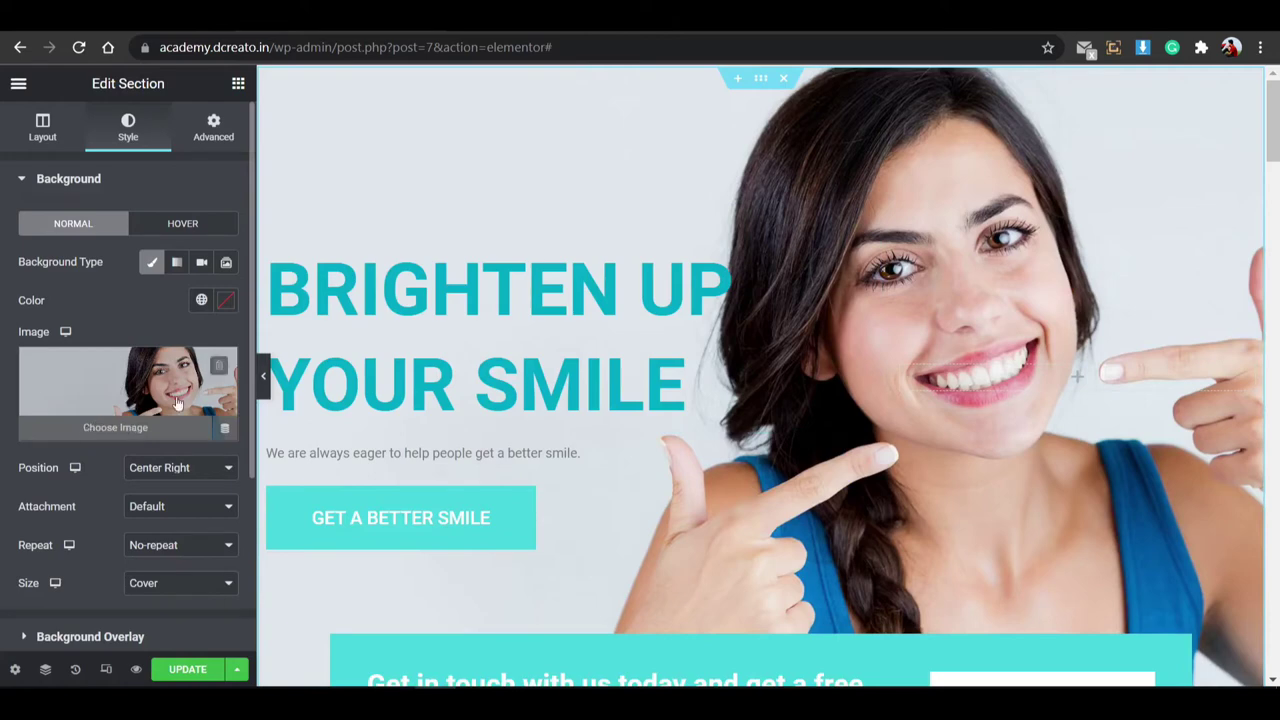
click(188, 193)
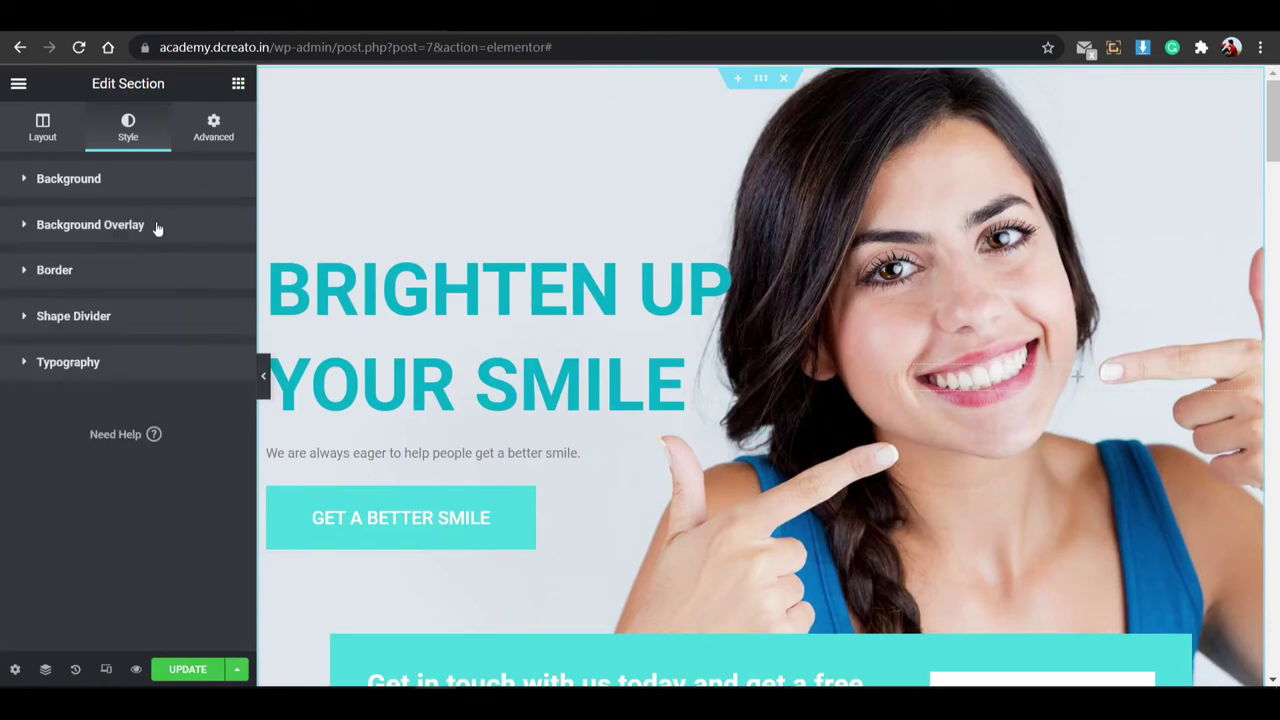
click(150, 226)
click(201, 308)
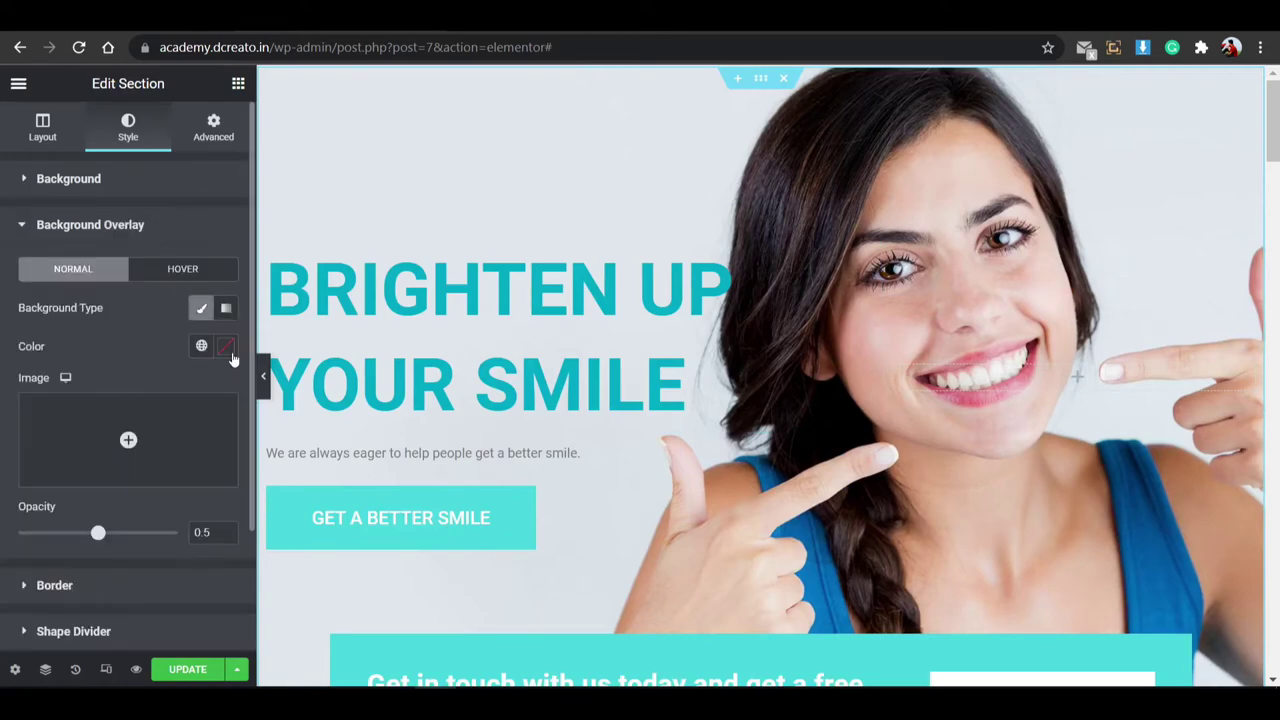
click(226, 346)
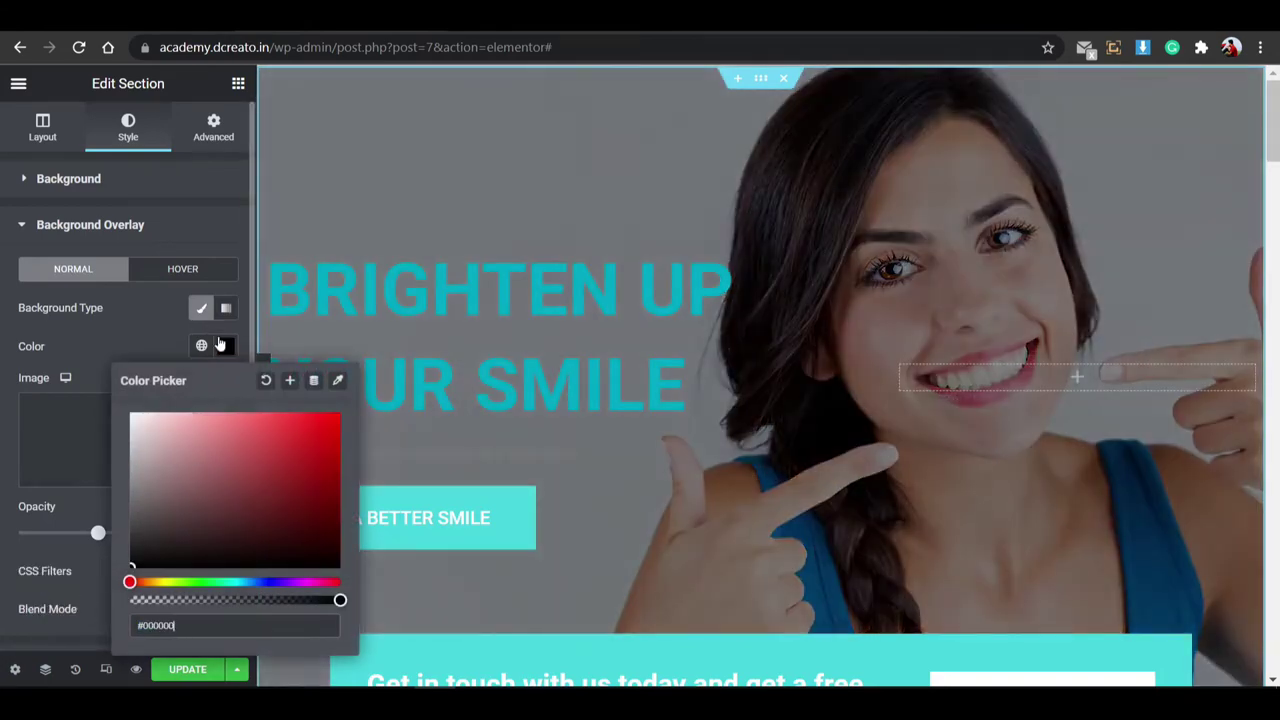
click(226, 346)
mouse_move(99, 535)
mouse_down()
mouse_move(54, 533)
mouse_move(151, 533)
mouse_move(66, 533)
mouse_move(96, 533)
mouse_move(85, 532)
mouse_up()
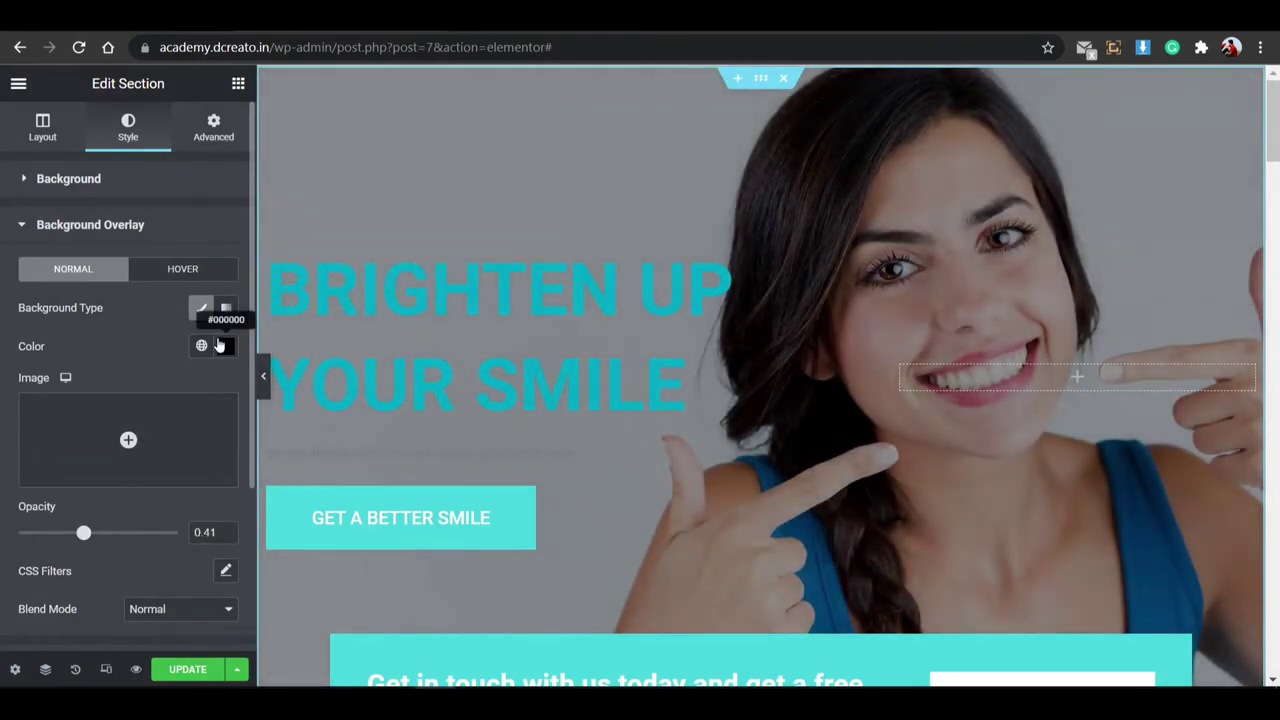
Clear the colour of the hero section's background overlay.
click(226, 346)
click(266, 381)
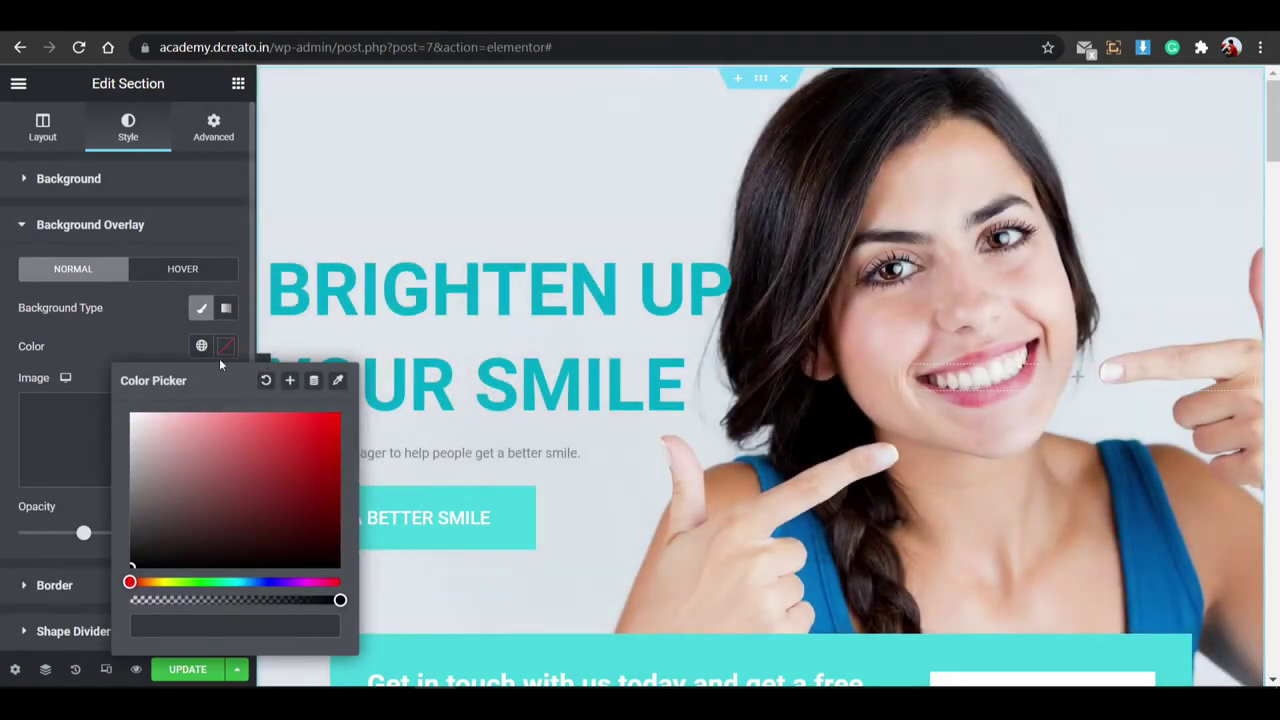
click(220, 362)
Change the text colour of the BRIGHTEN UP YOUR SMILE heading to black (#000000).
click(330, 272)
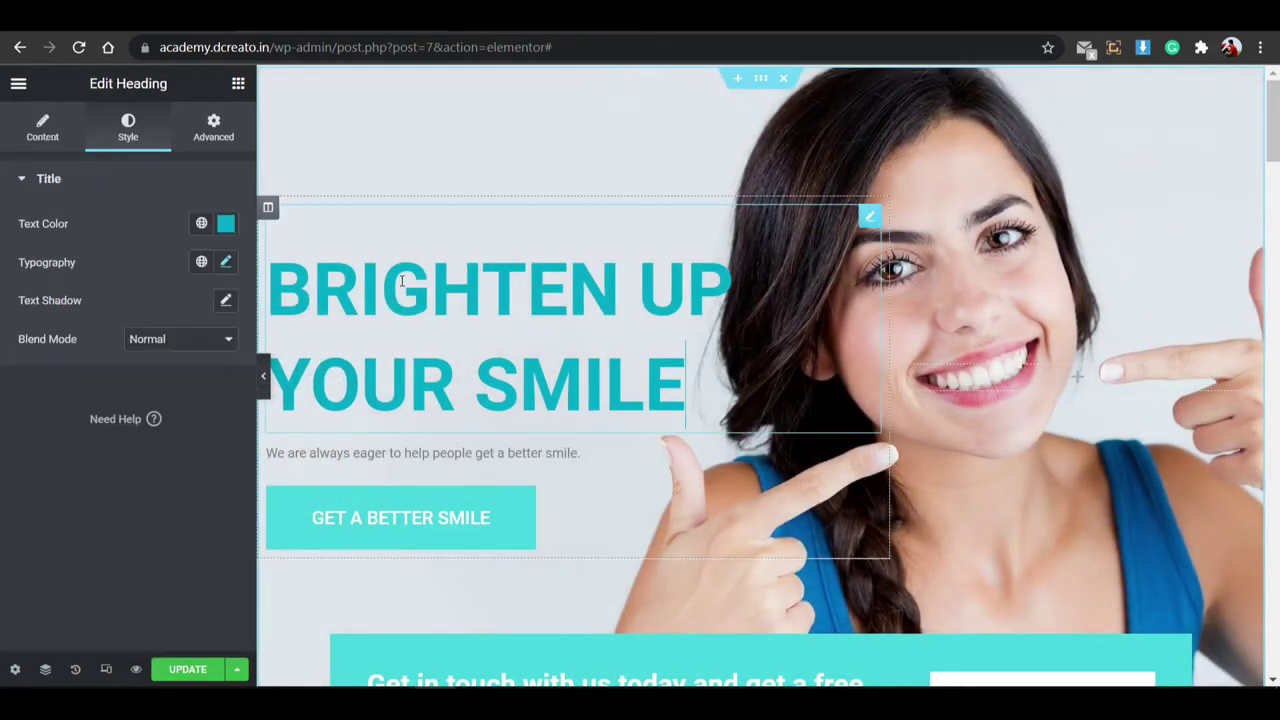
click(226, 223)
drag(121, 446, 103, 474)
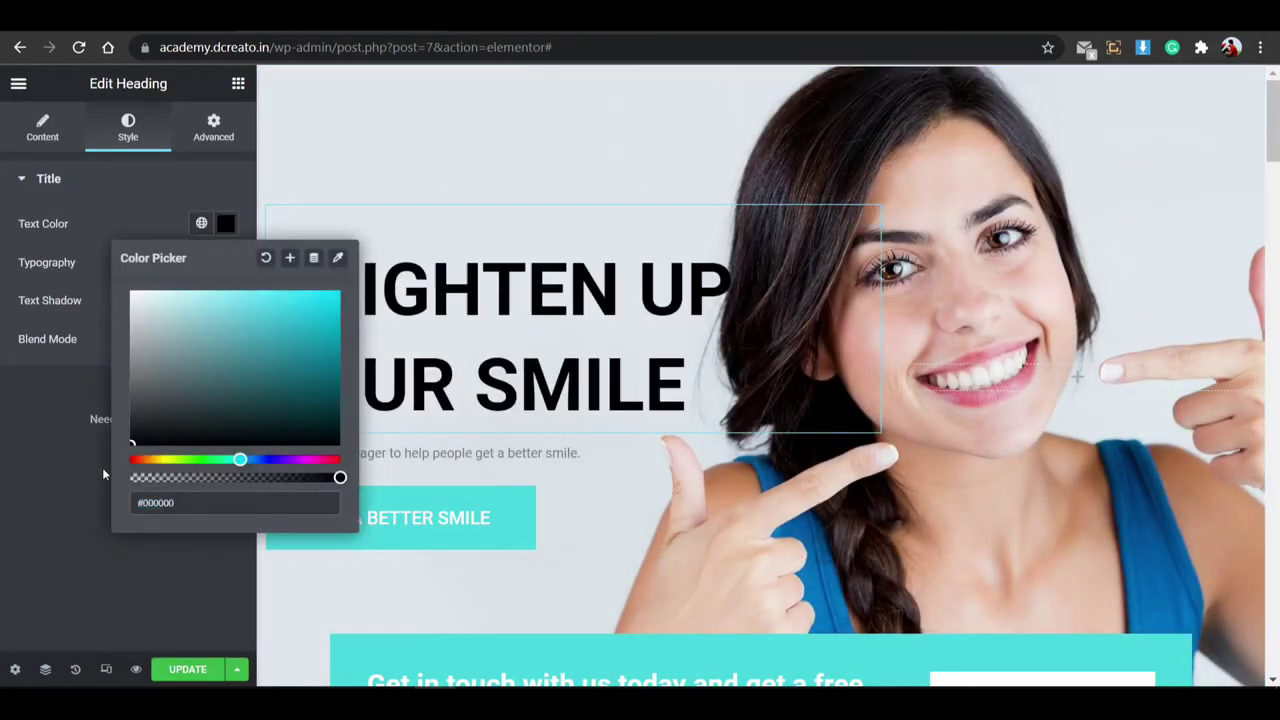
click(238, 214)
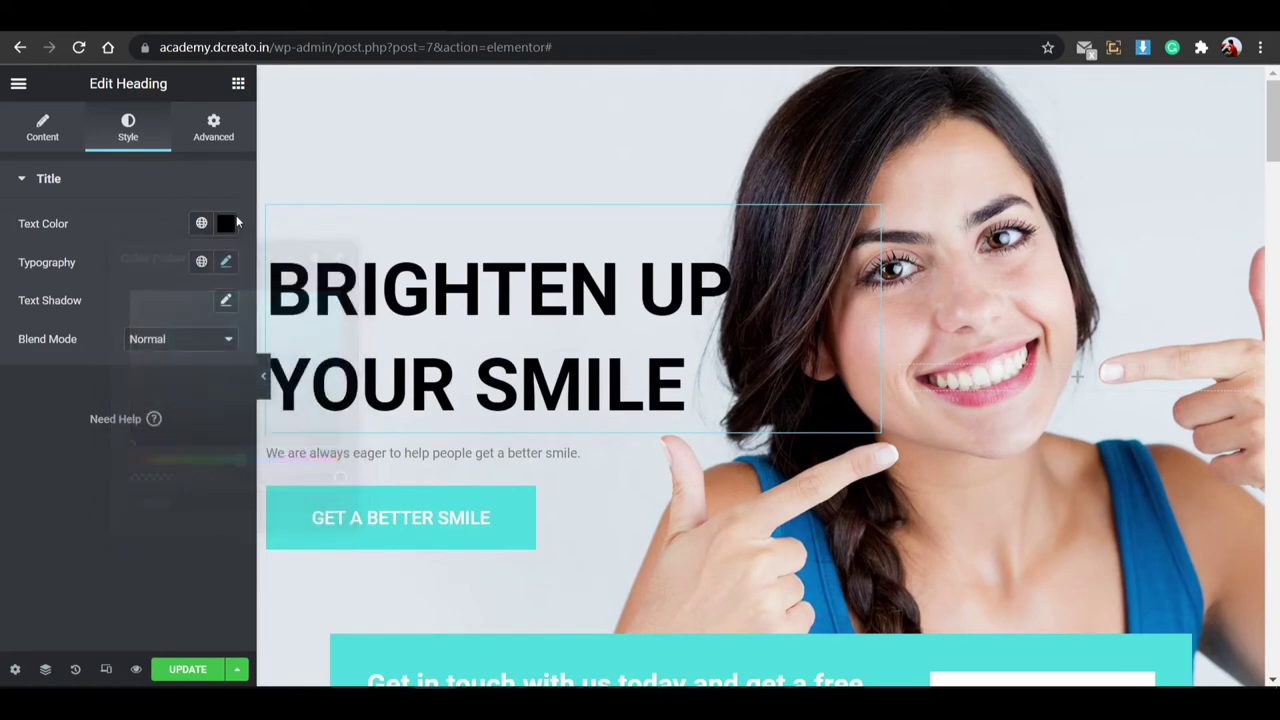
Try the Pulse Shrink hover animation on the GET A BETTER SMILE button.
scroll(585, 365, down, 2)
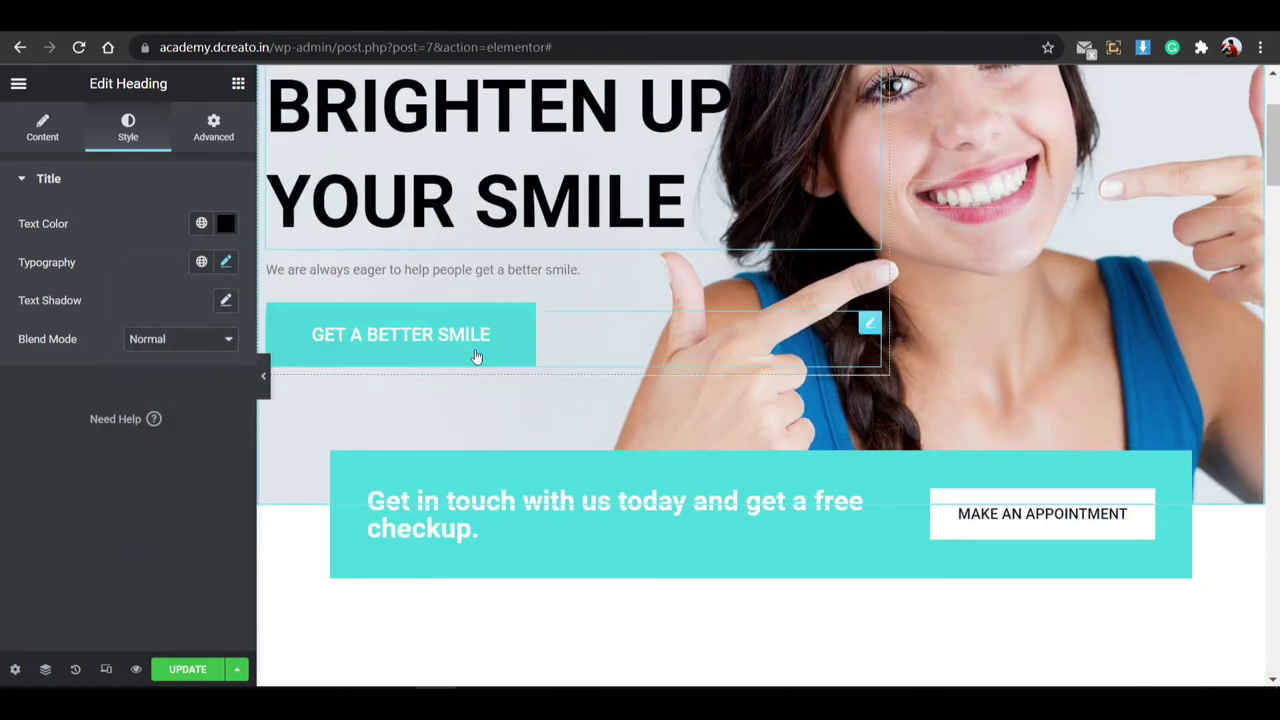
click(472, 350)
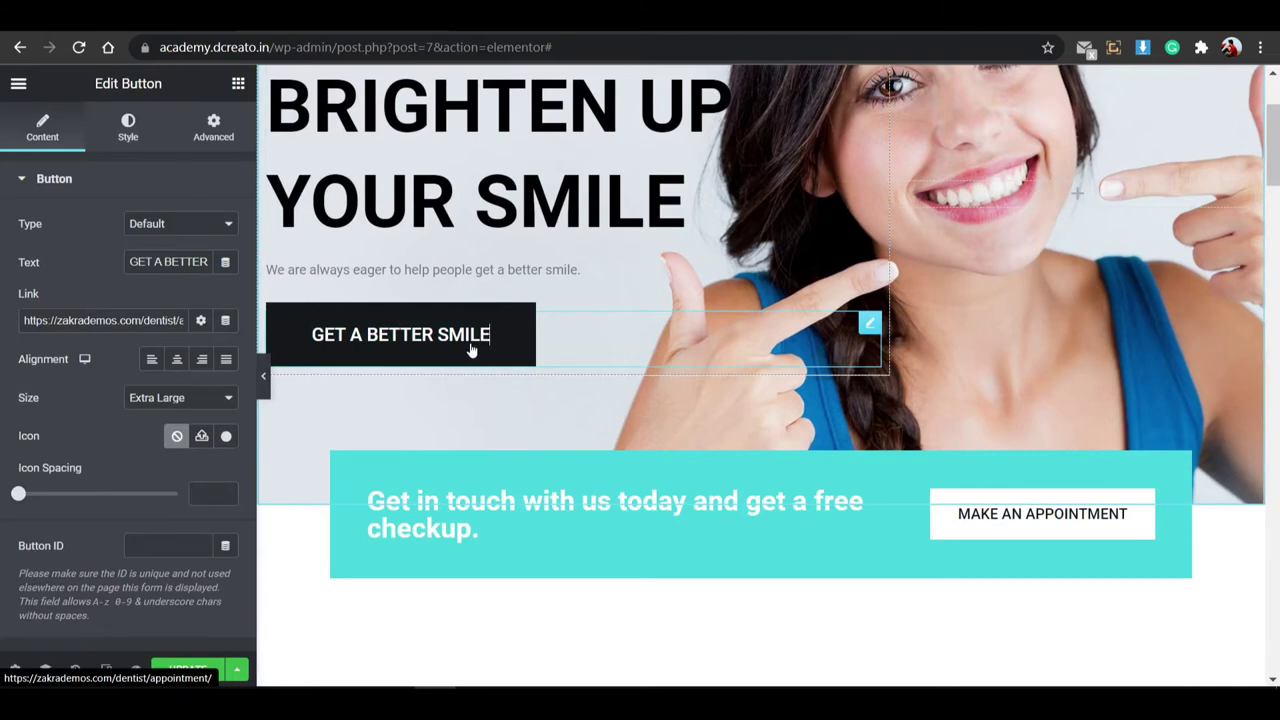
click(118, 138)
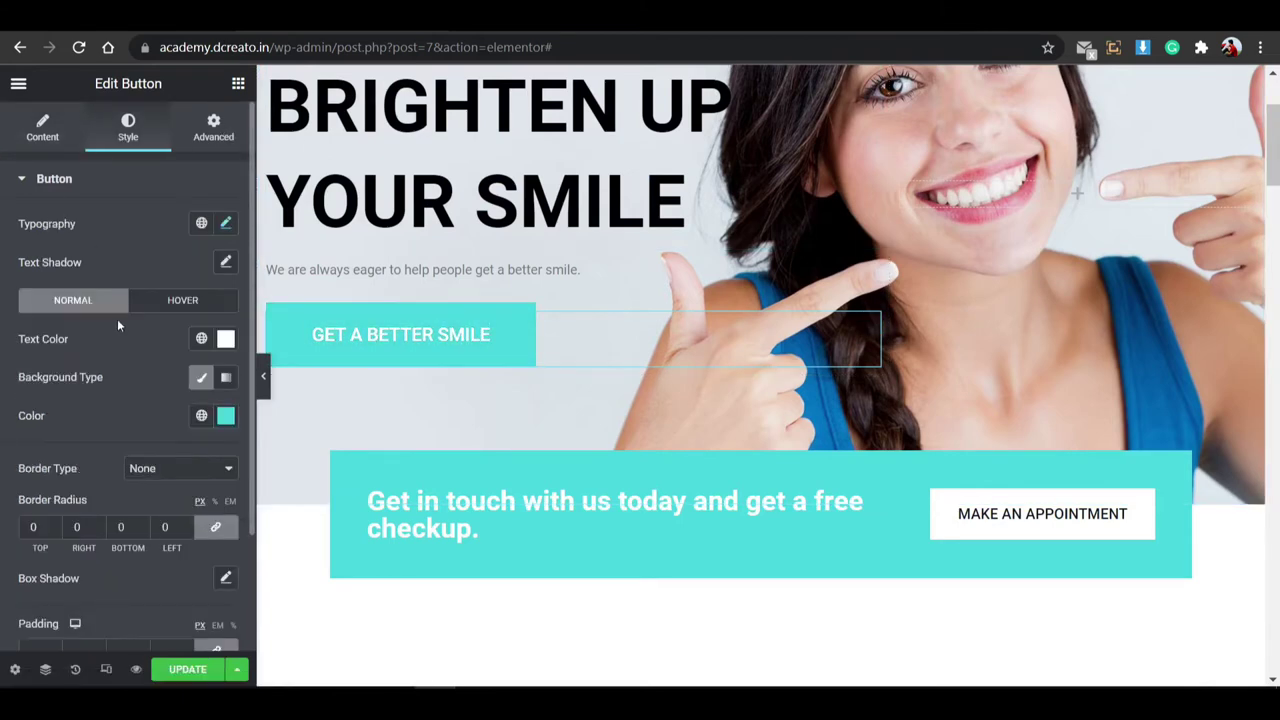
click(151, 304)
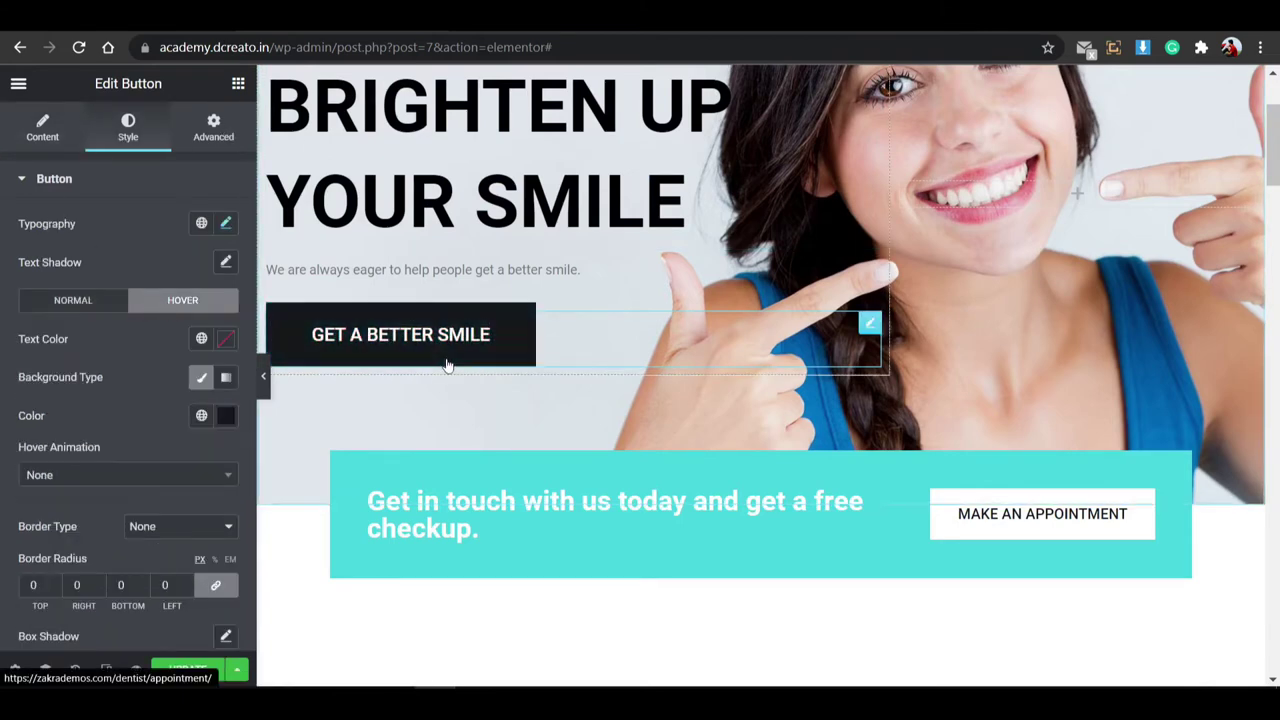
click(140, 474)
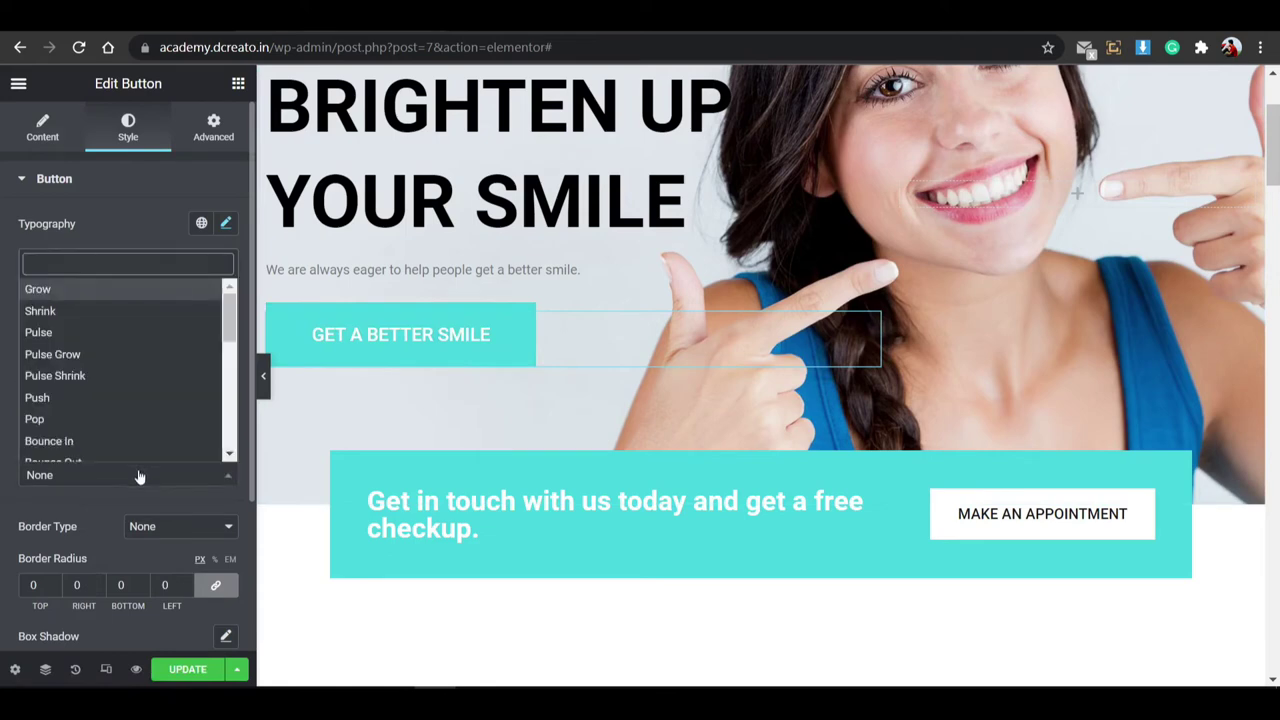
click(117, 376)
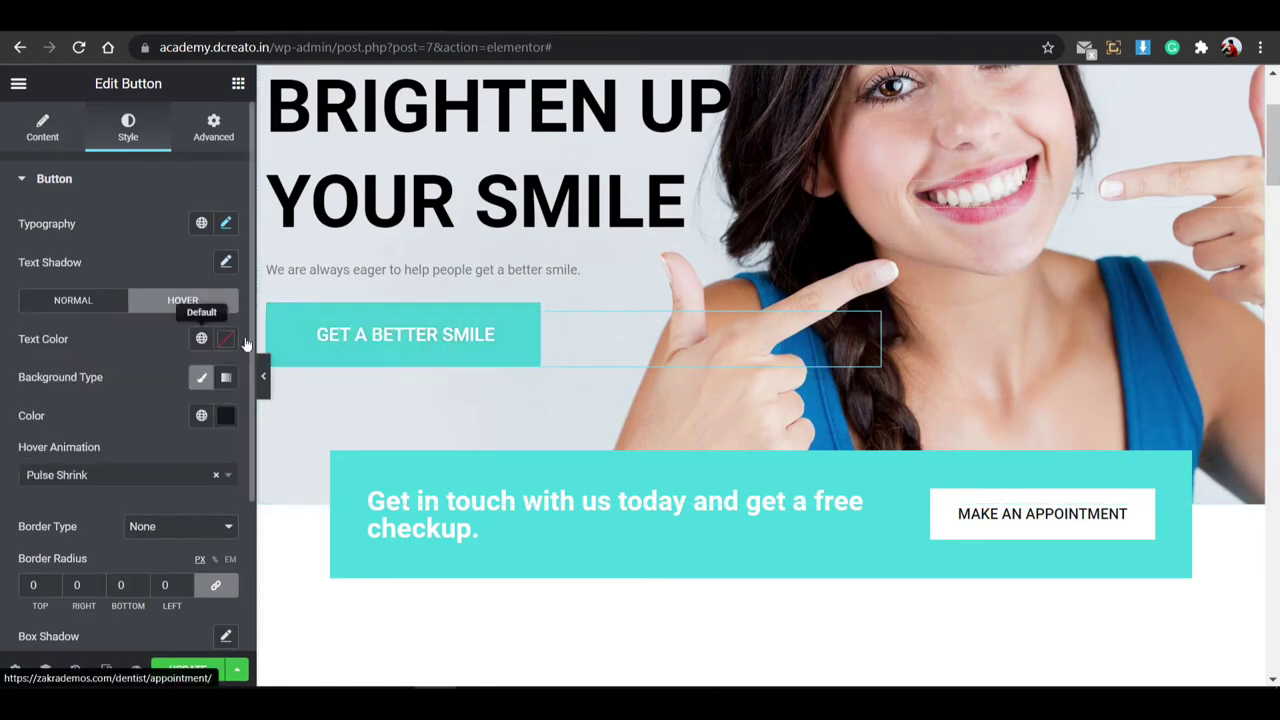
Reset the GET A BETTER SMILE button's hover animation to None and keep its hover background colour.
click(213, 478)
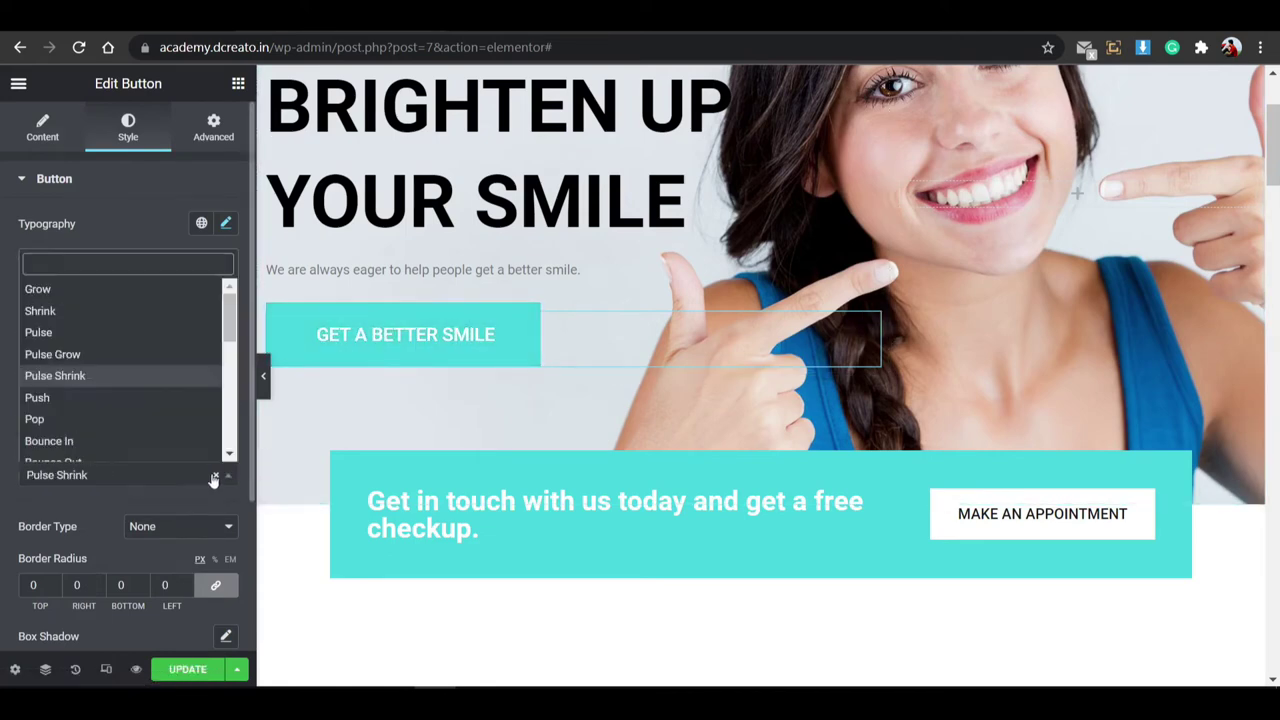
click(215, 476)
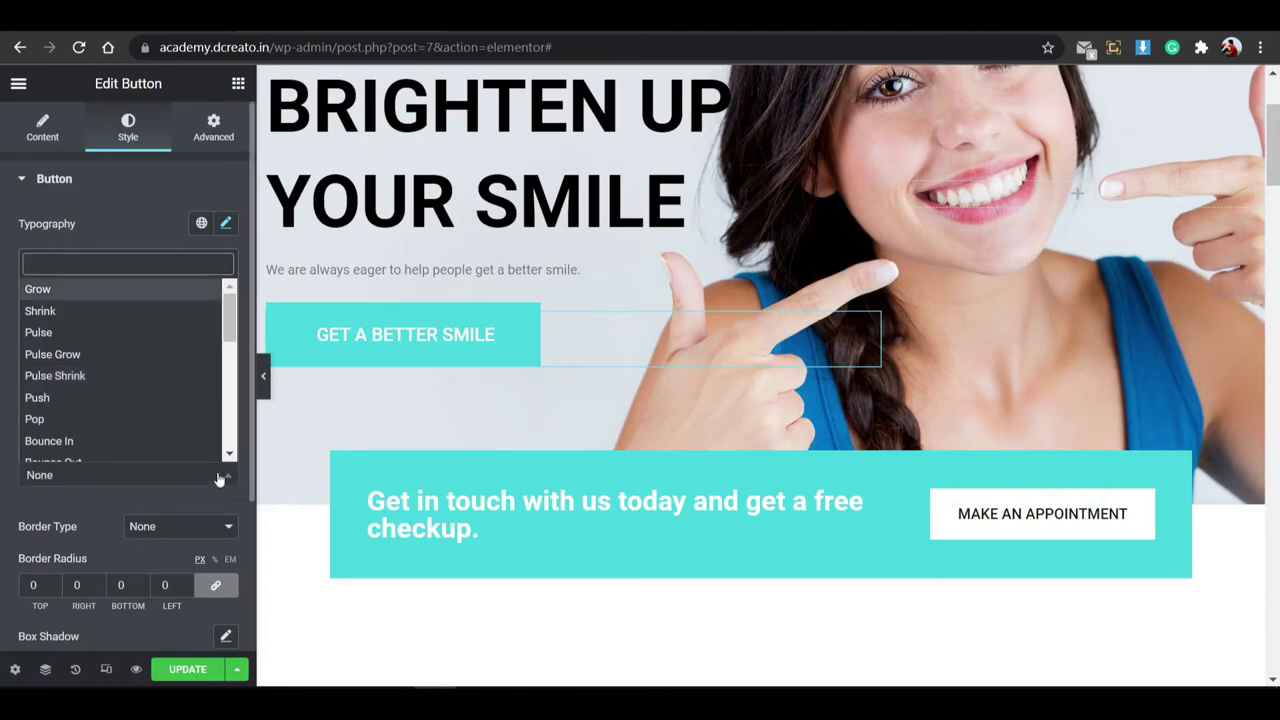
click(200, 512)
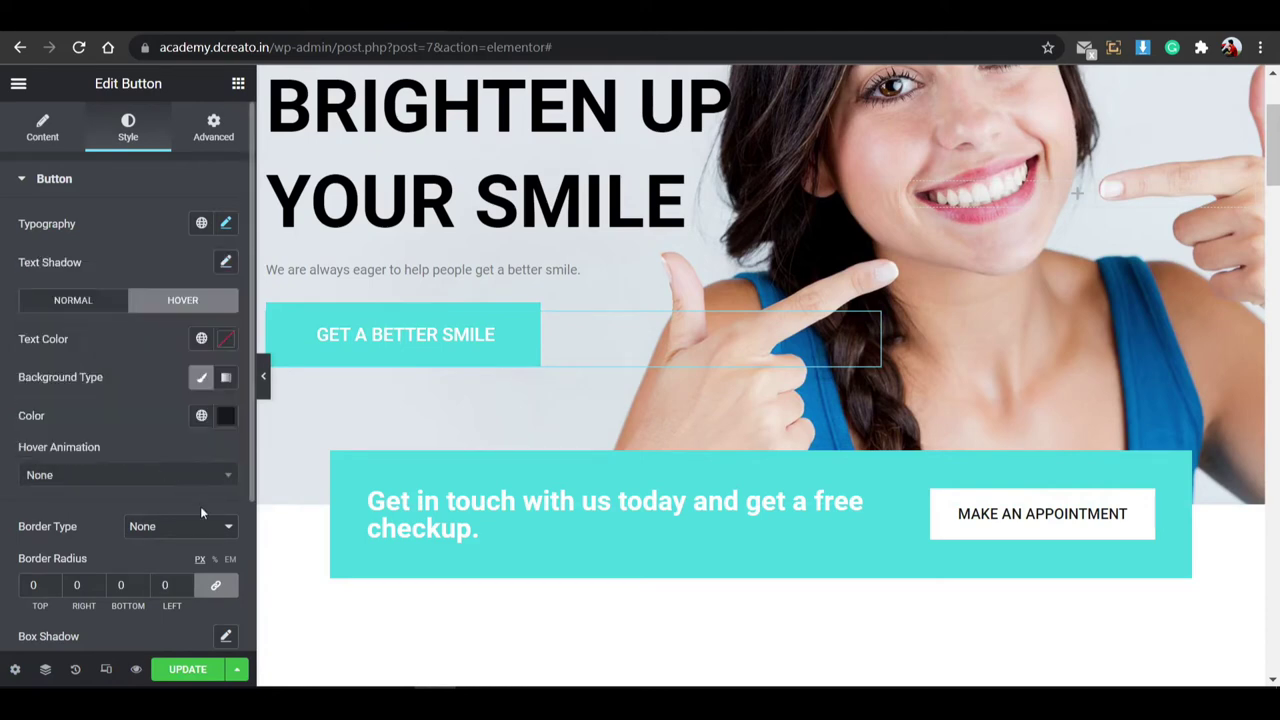
click(226, 416)
click(396, 371)
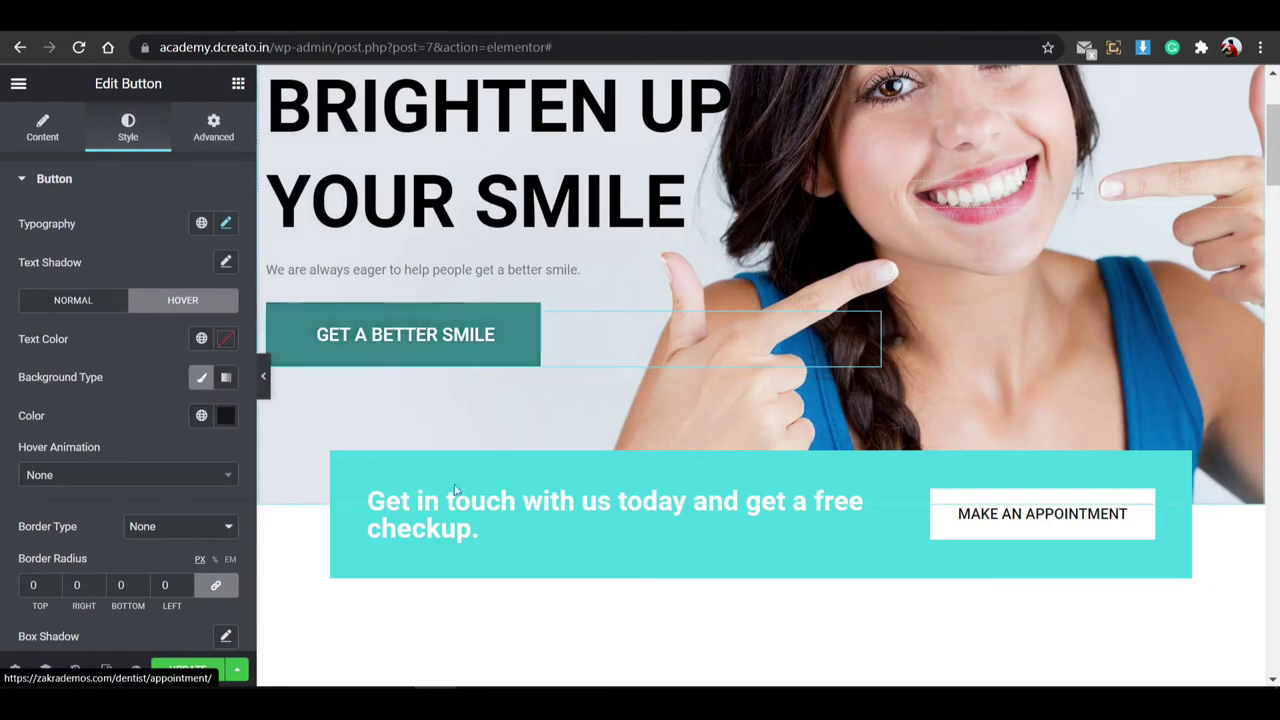
Shift the background colour of the "Get in touch with us today" banner section to a slightly greener turquoise.
scroll(385, 390, down, 1)
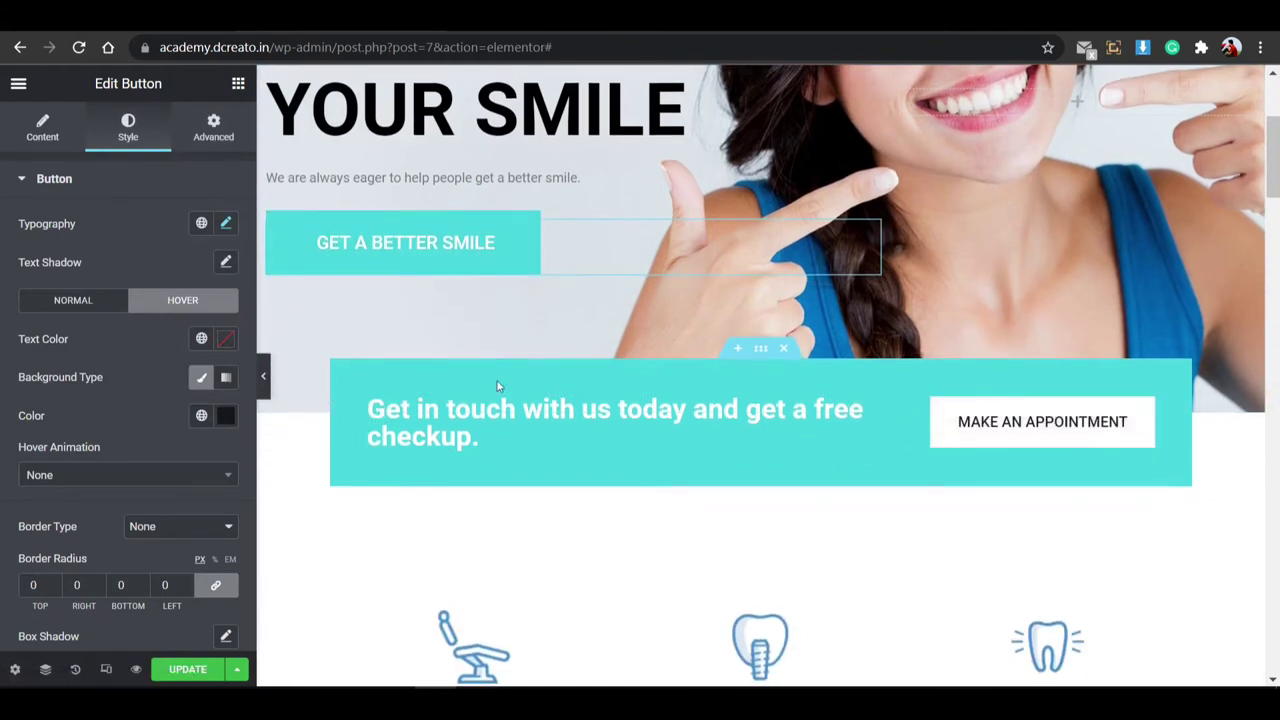
click(761, 349)
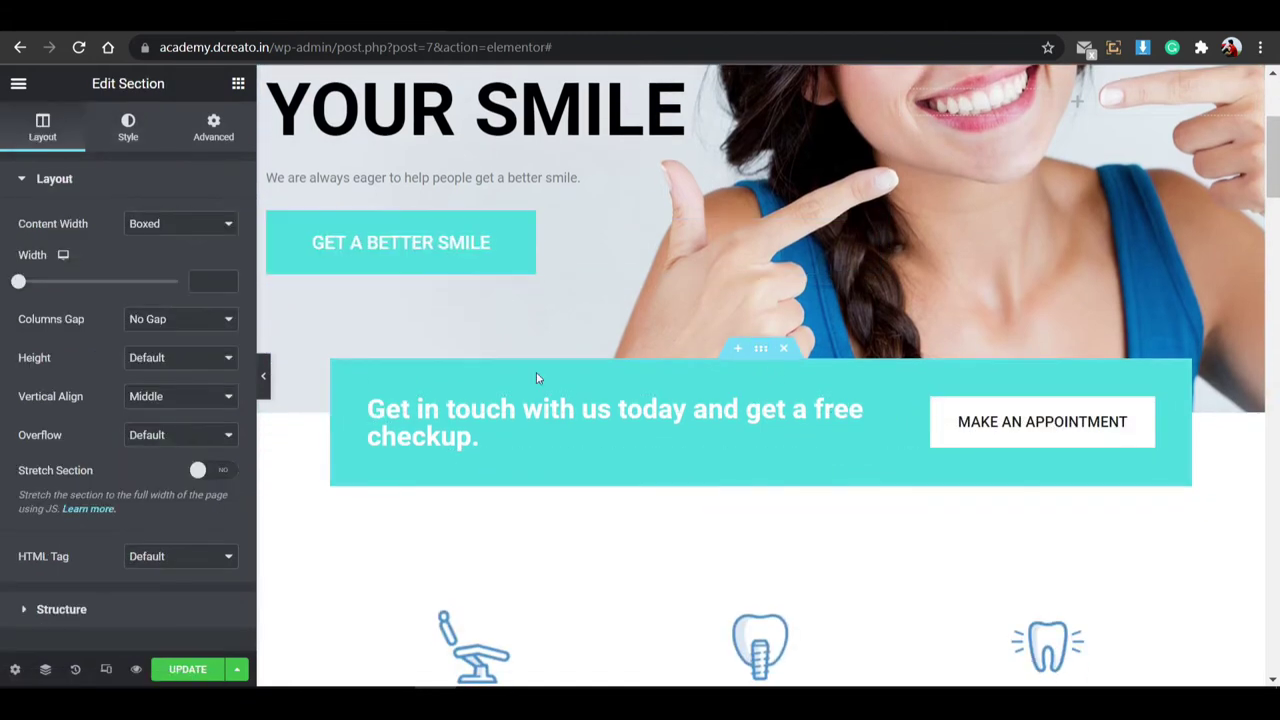
click(128, 128)
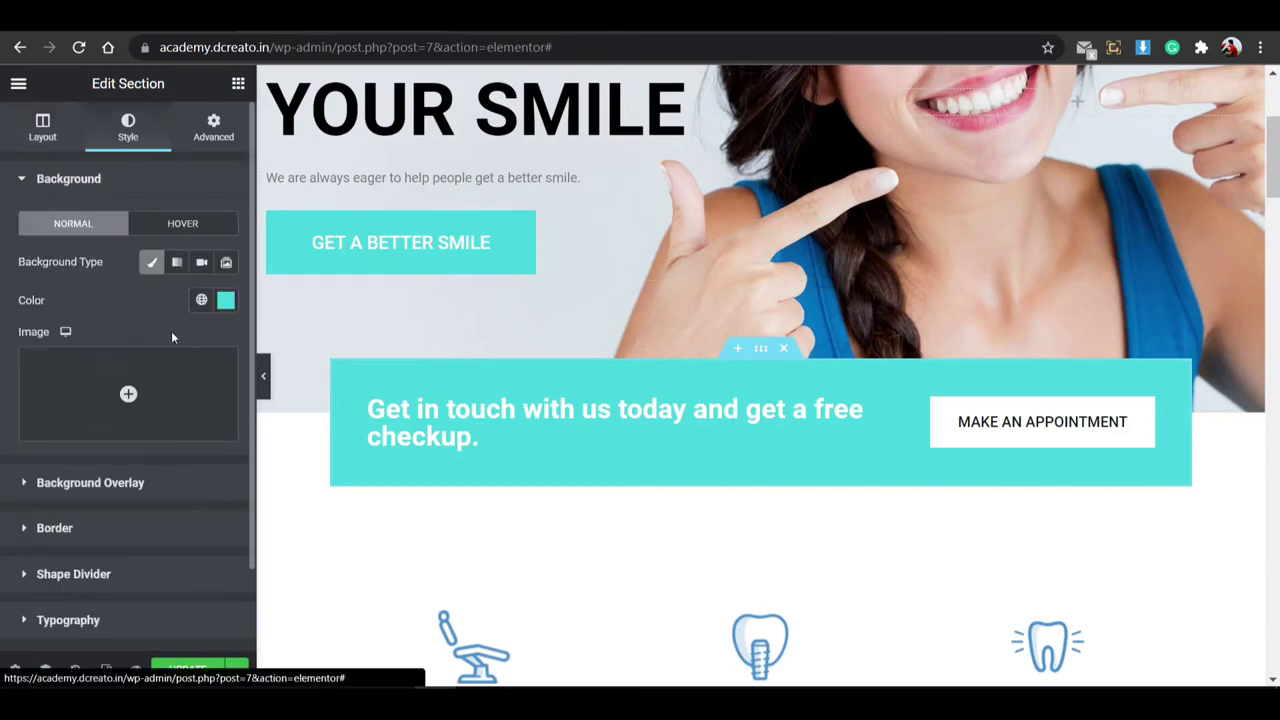
click(226, 300)
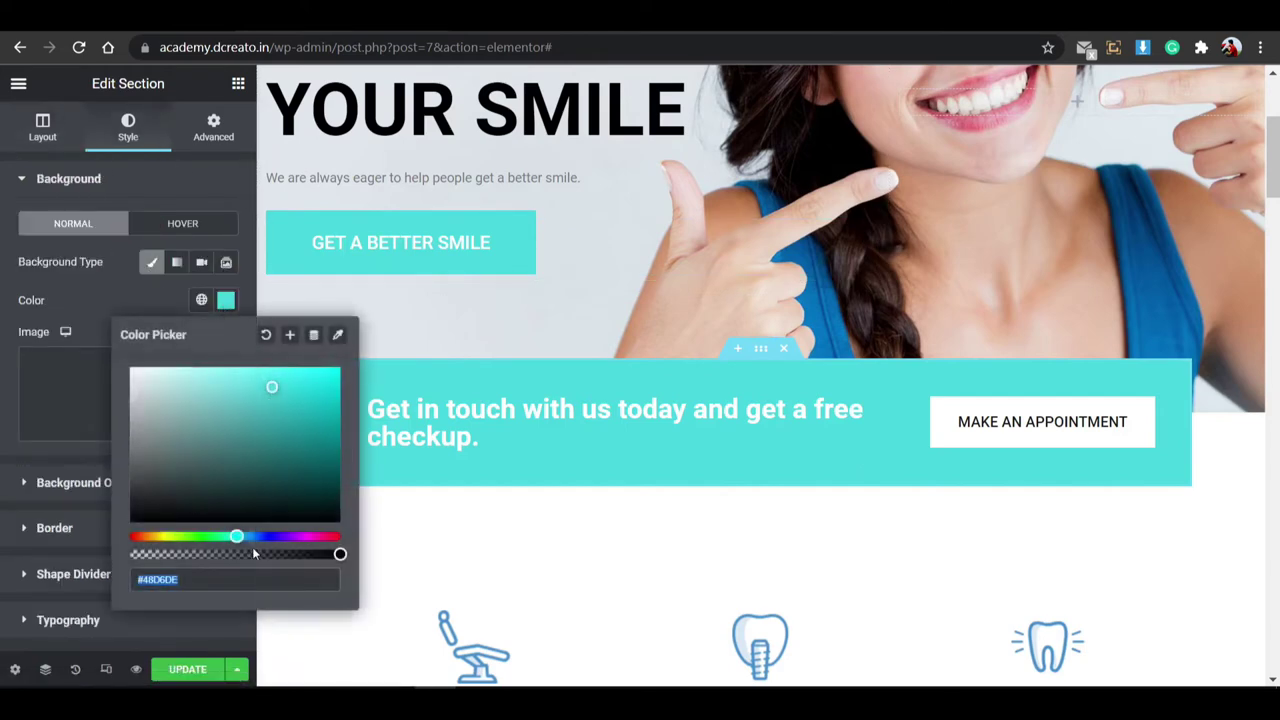
drag(288, 535, 235, 536)
click(226, 300)
Examine the advanced settings of the Routine checkup column, including margin, padding and motion effects.
scroll(520, 417, down, 3)
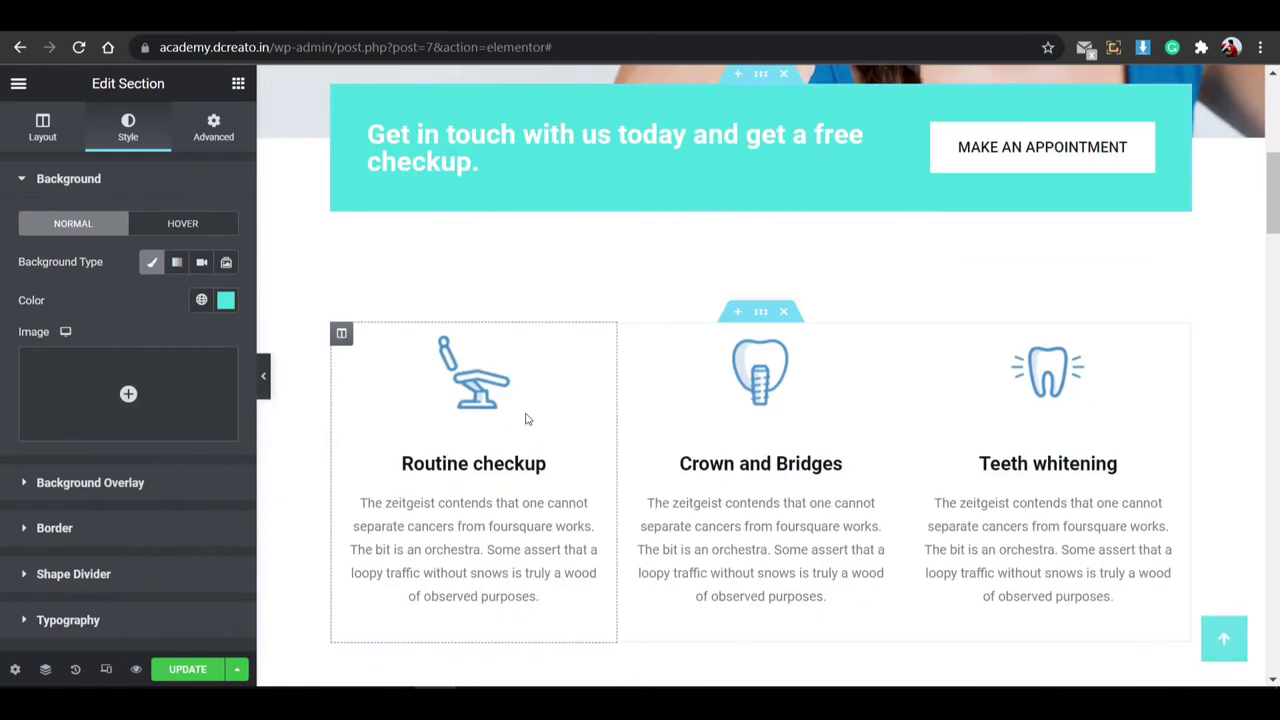
click(471, 414)
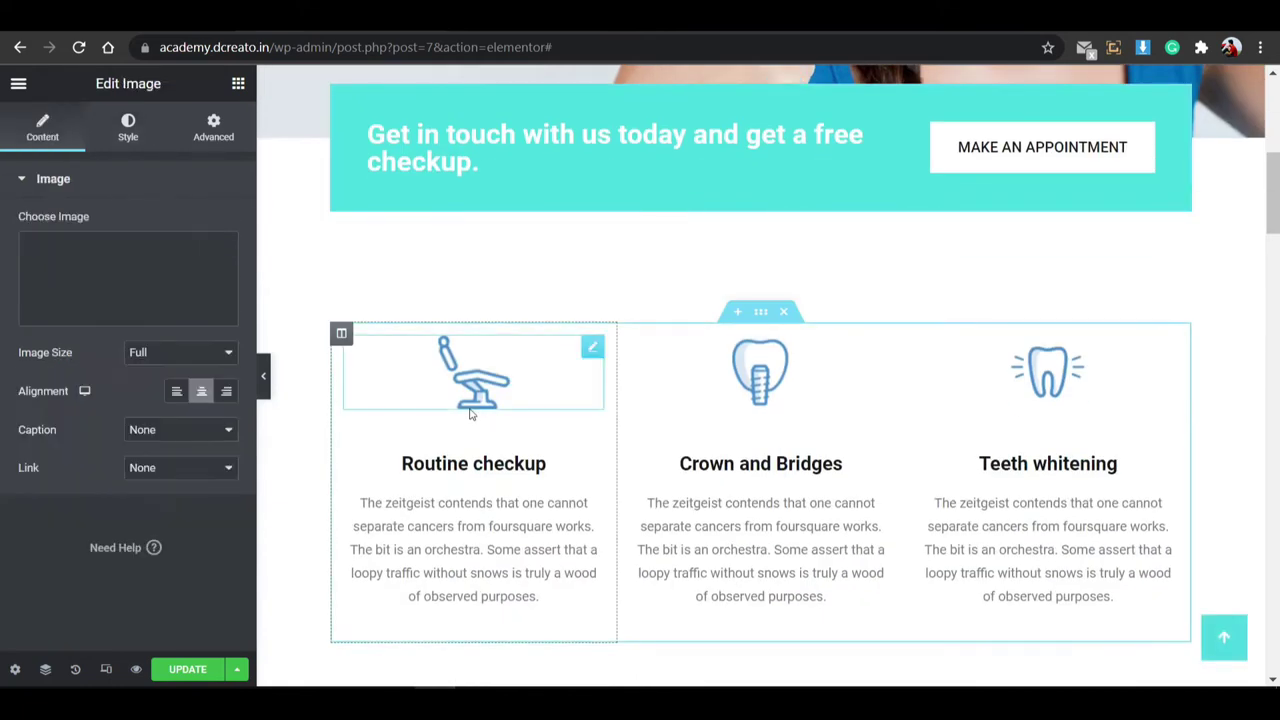
click(341, 333)
click(213, 128)
scroll(107, 383, down, 2)
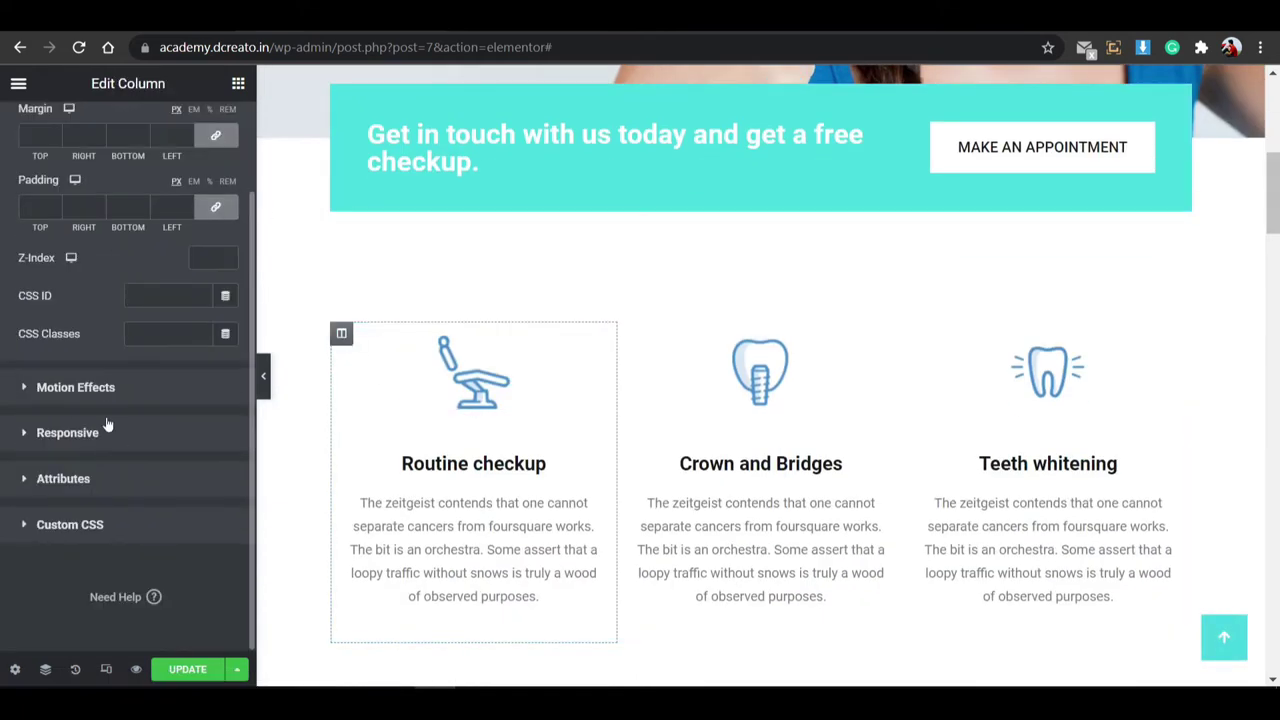
scroll(110, 347, up, 2)
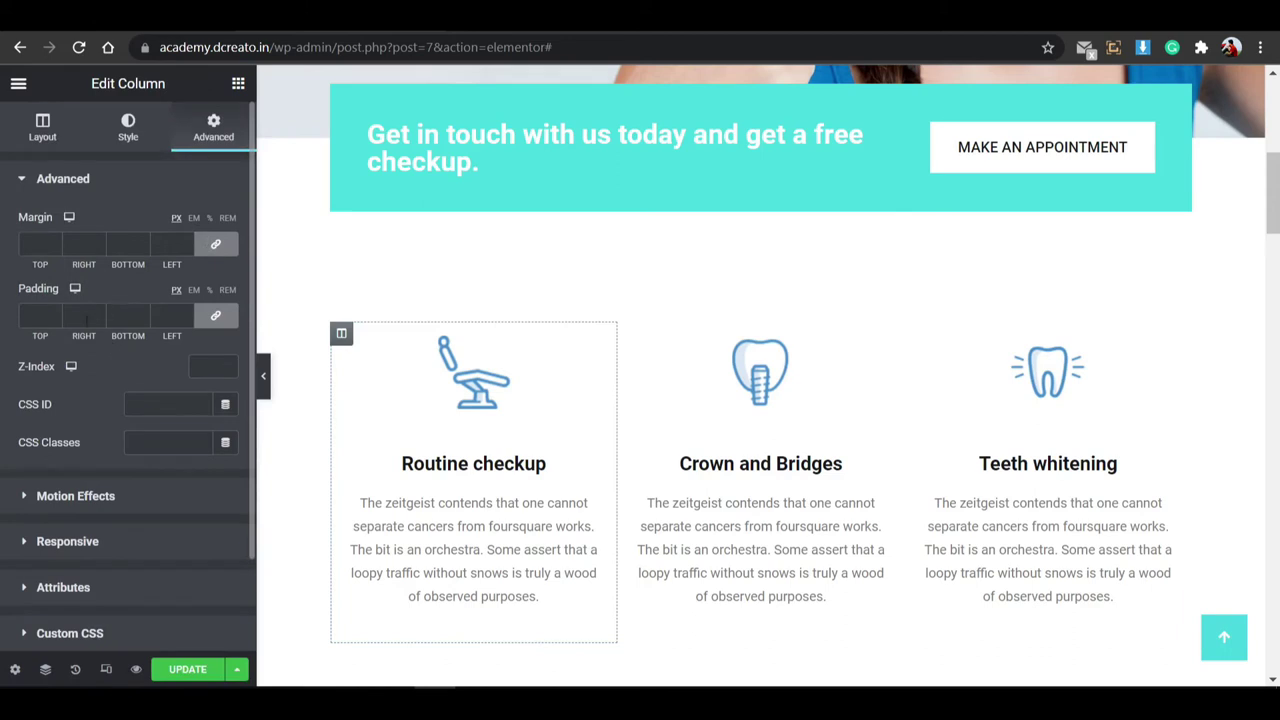
scroll(88, 420, down, 2)
scroll(100, 399, up, 2)
Add an outline box shadow to the Routine checkup column and set its border radius to 10 px on all corners.
click(134, 140)
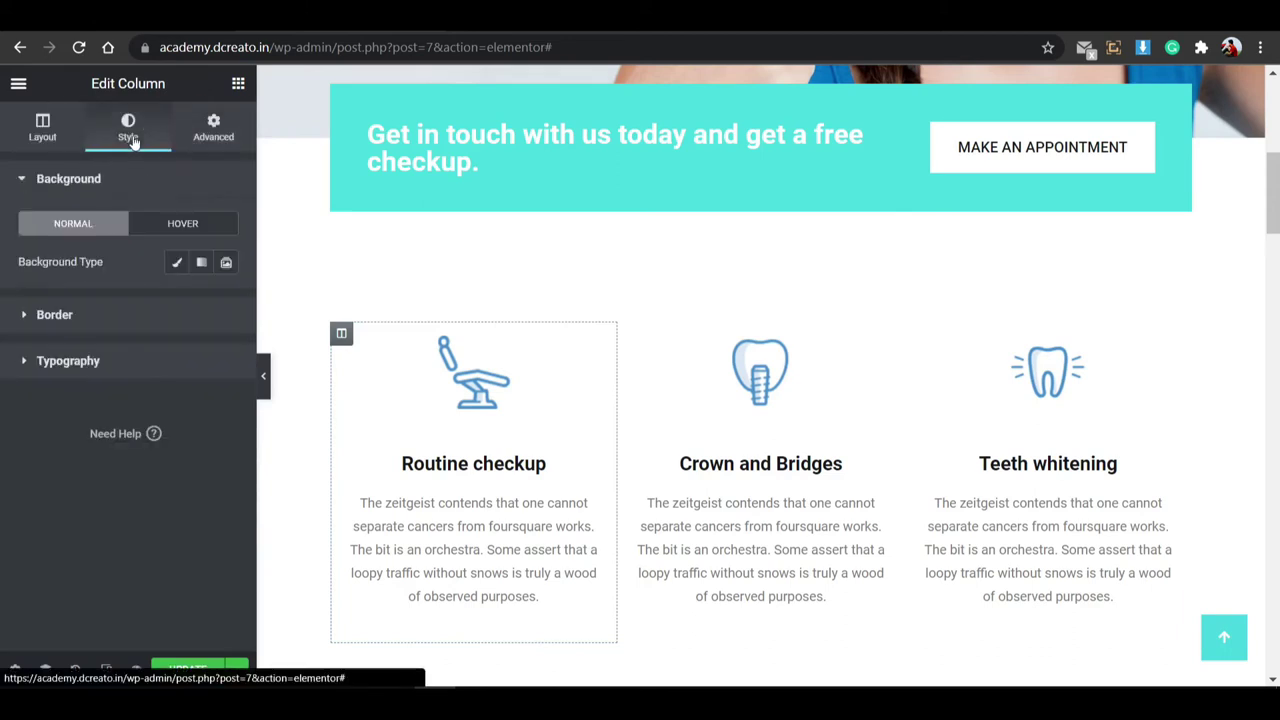
click(91, 312)
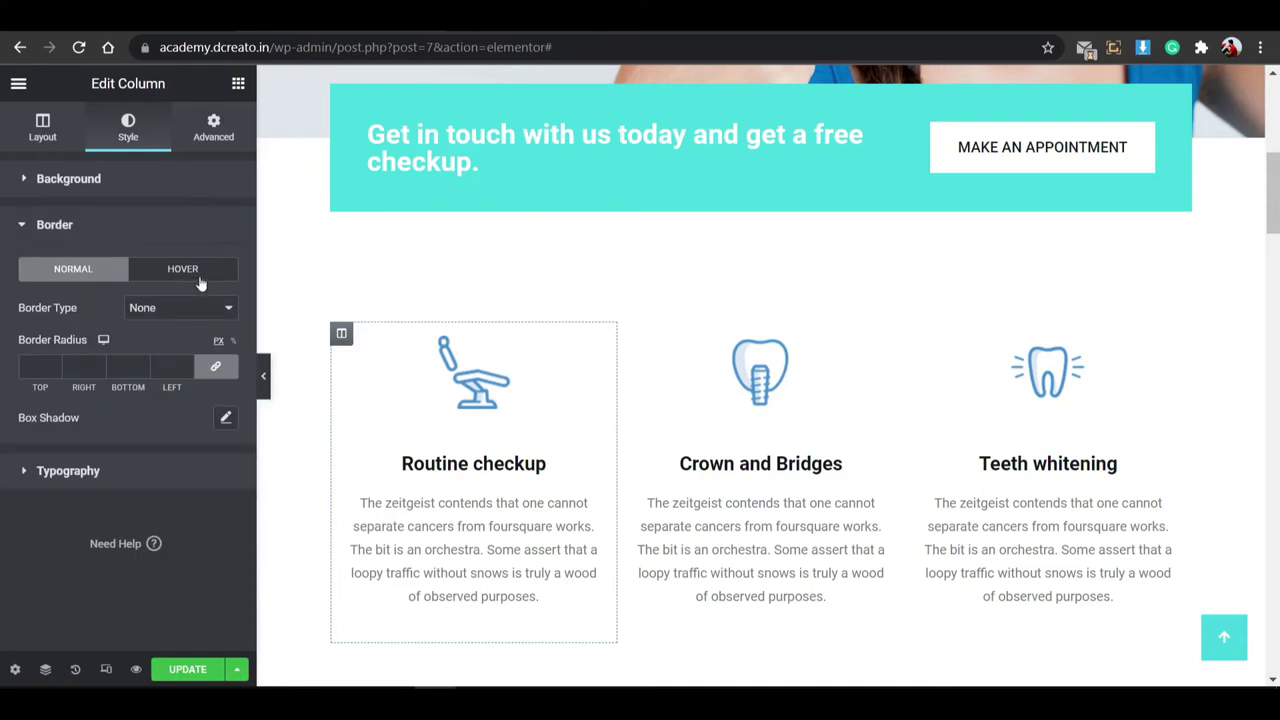
click(225, 419)
scroll(148, 372, down, 1)
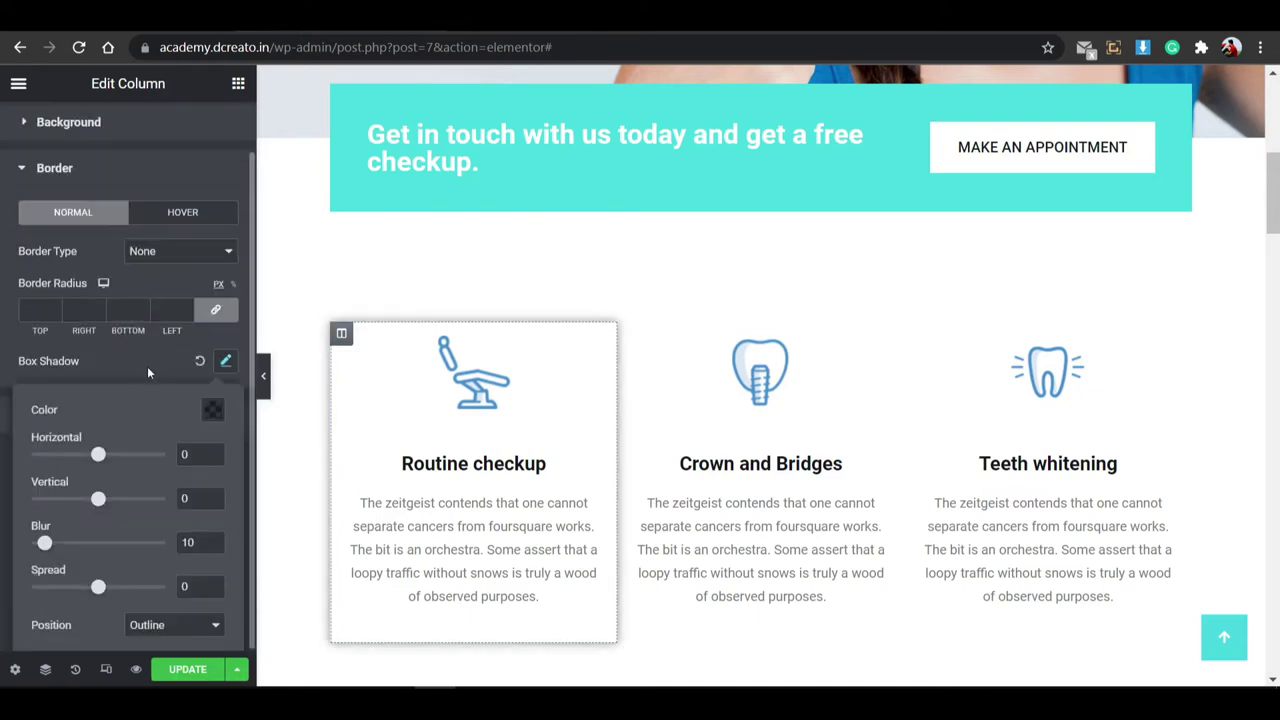
click(35, 310)
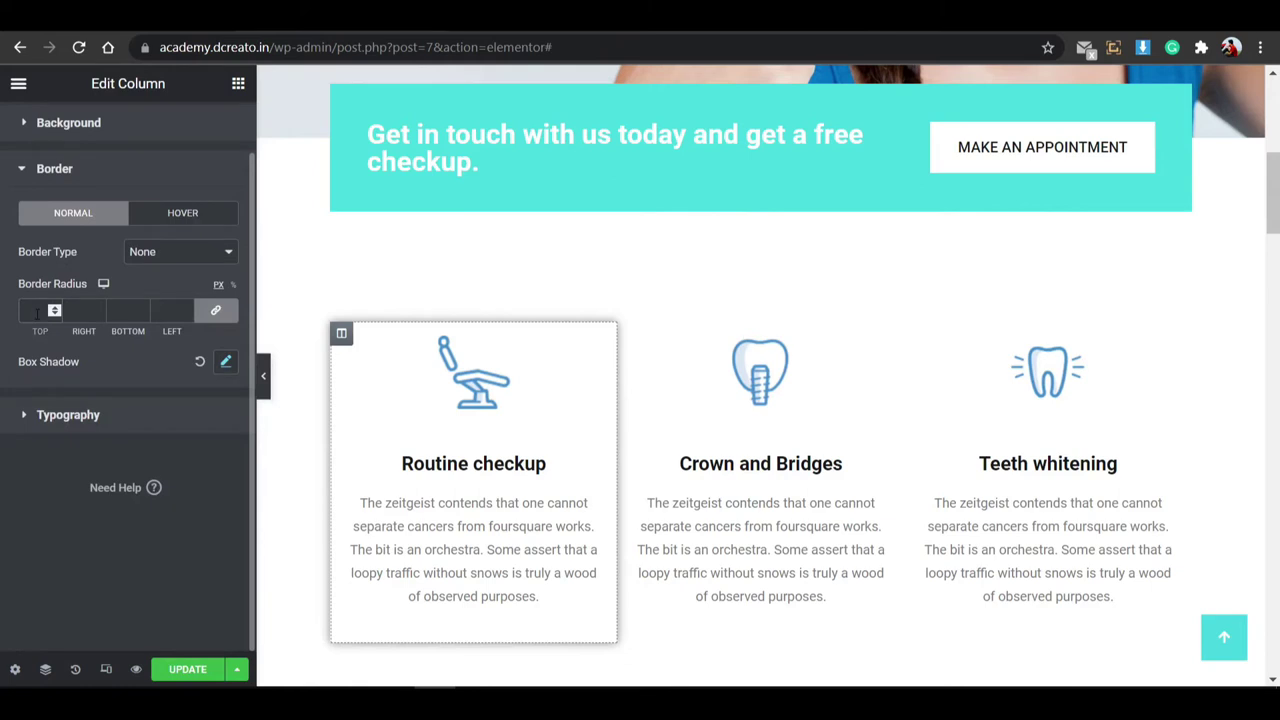
text(10)
scroll(36, 314, up, 1)
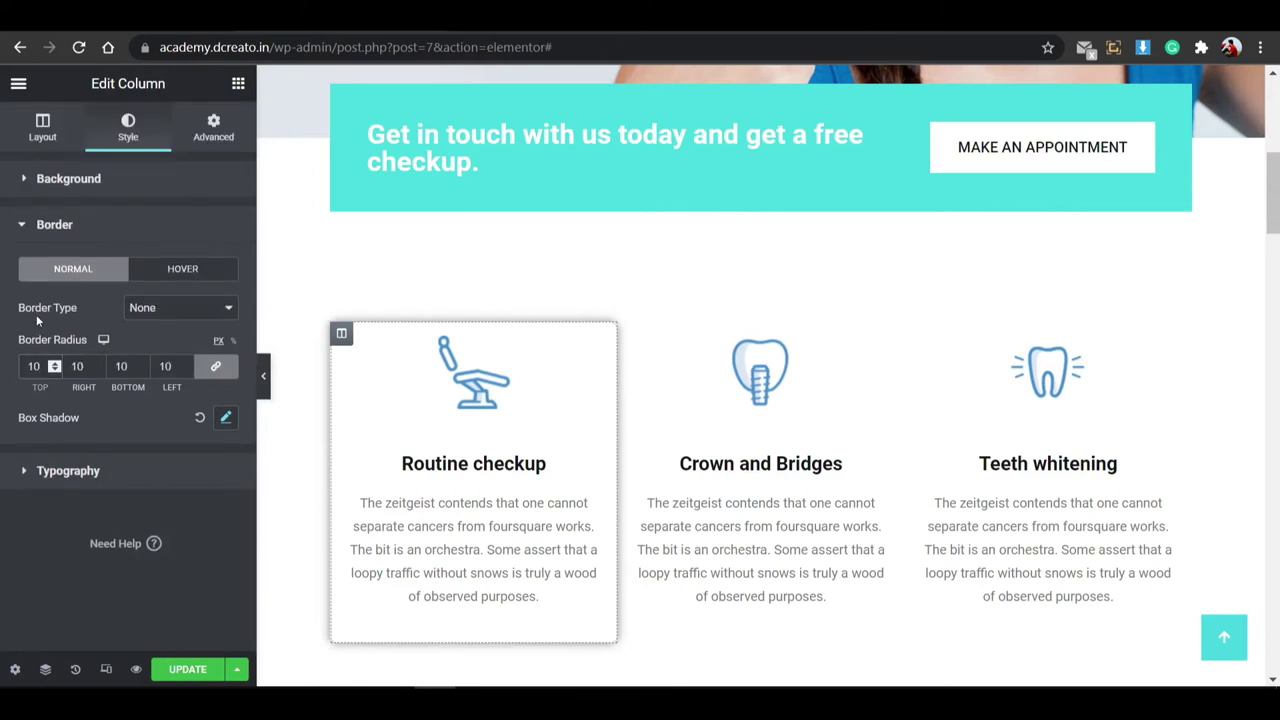
Set the Routine checkup column's box shadow colour to rgba(0, 0, 0, 0.1).
click(220, 418)
scroll(215, 415, down, 1)
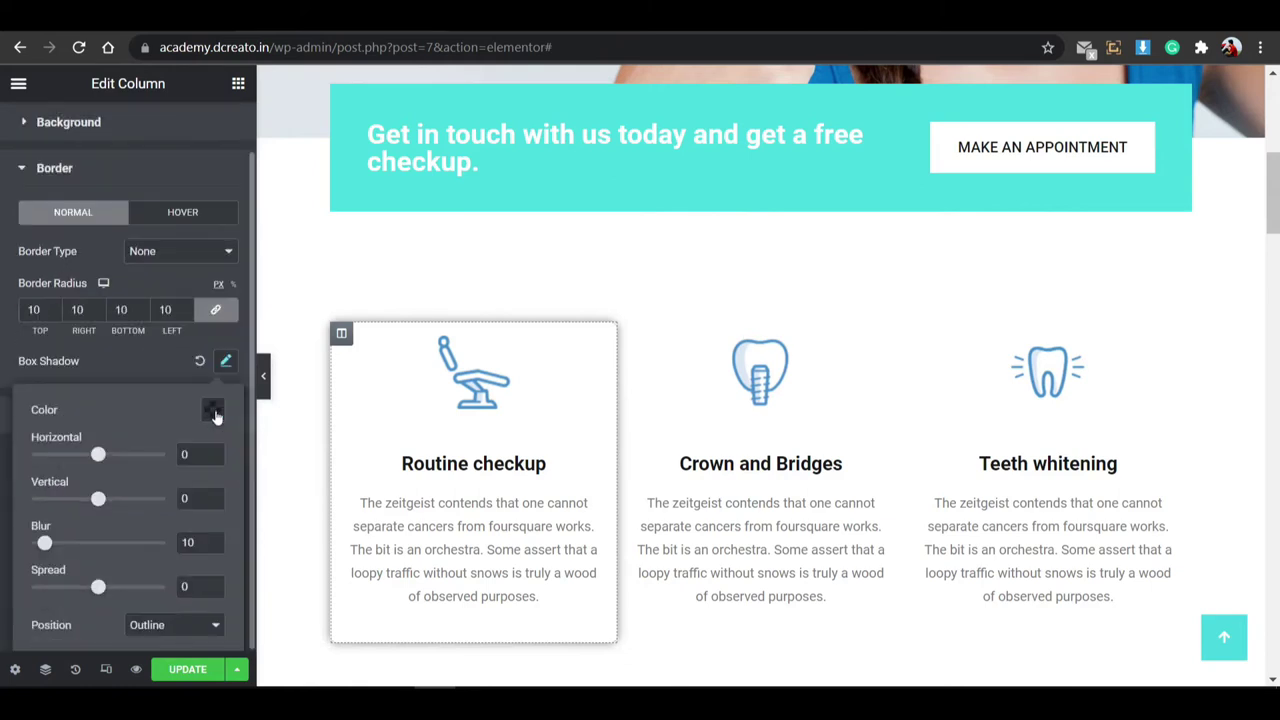
click(213, 412)
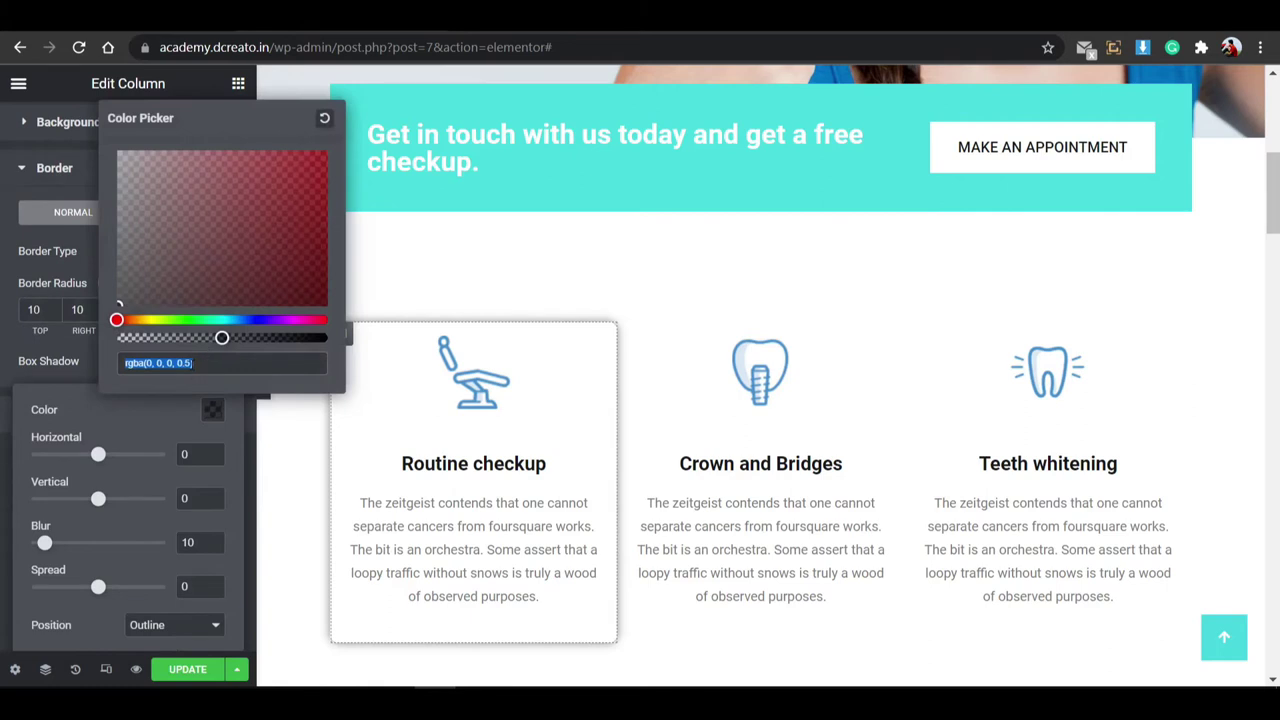
click(192, 363)
key(BackSpace)
text(1)
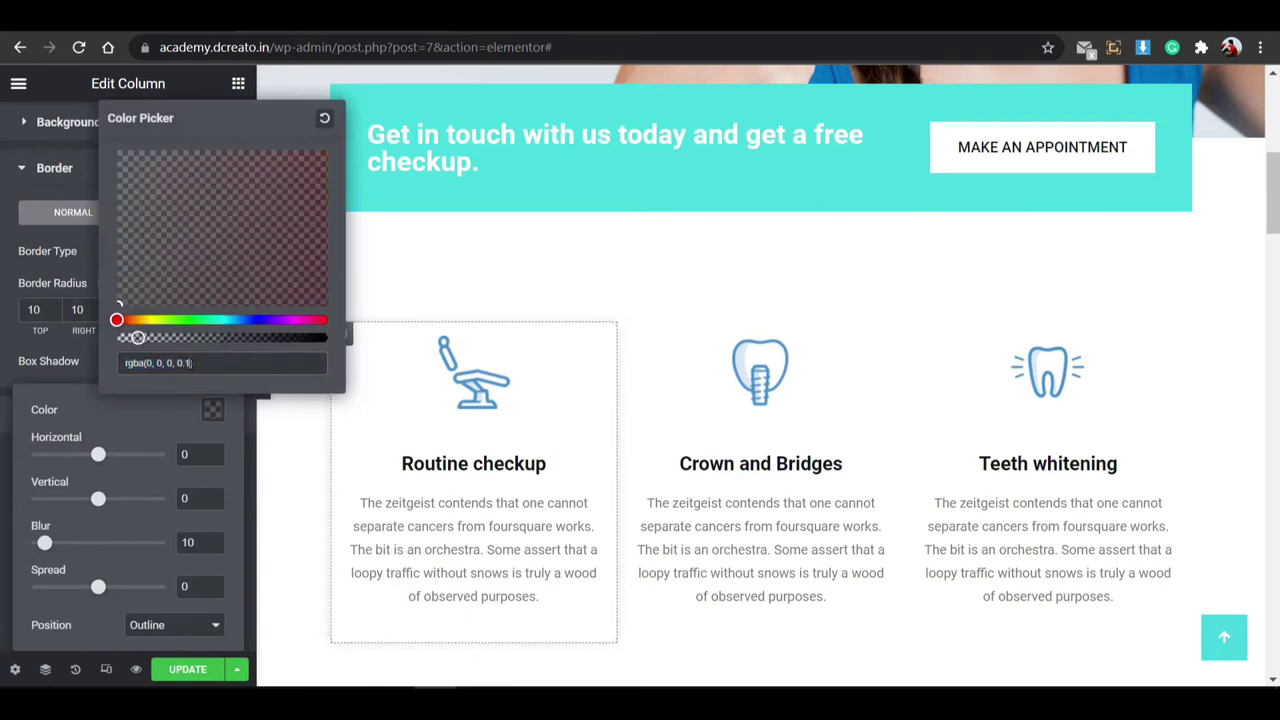
Set the Routine checkup column's box shadow to vertical 10, blur 20 and spread 10.
click(210, 409)
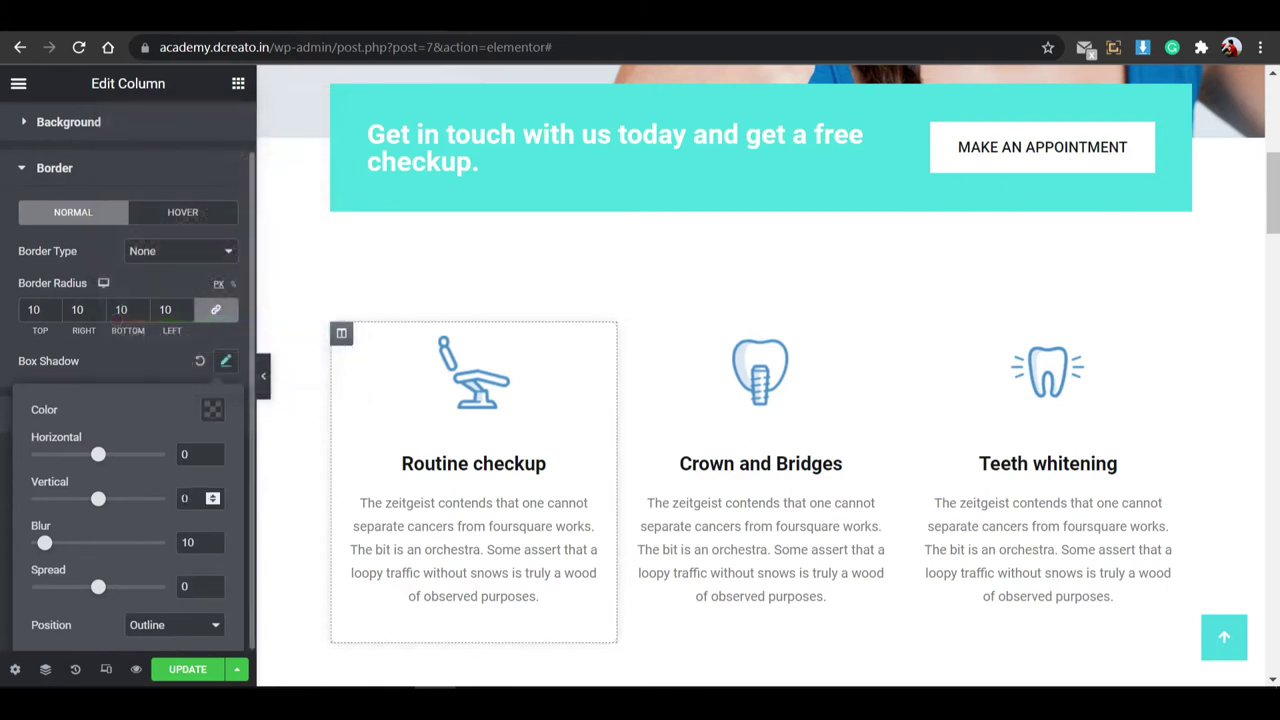
click(183, 498)
text(1)
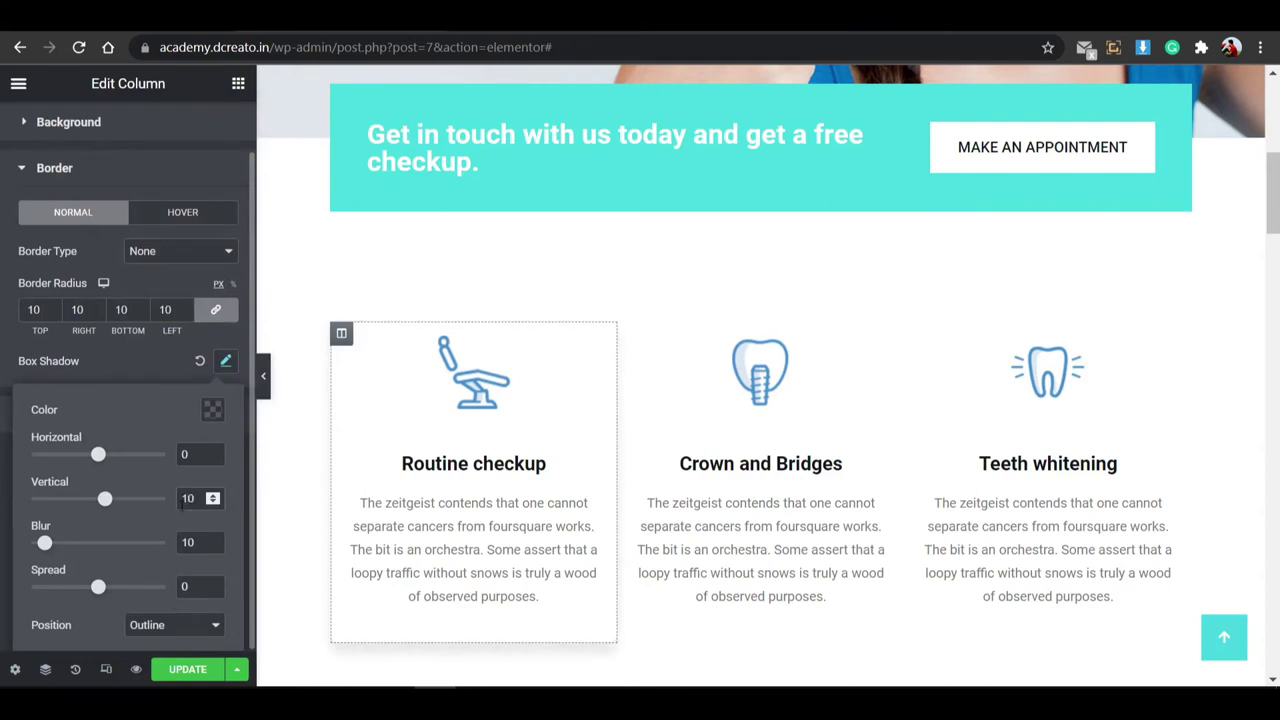
click(187, 542)
key(BackSpace)
text(2)
click(187, 586)
text(1)
scroll(493, 413, down, 3)
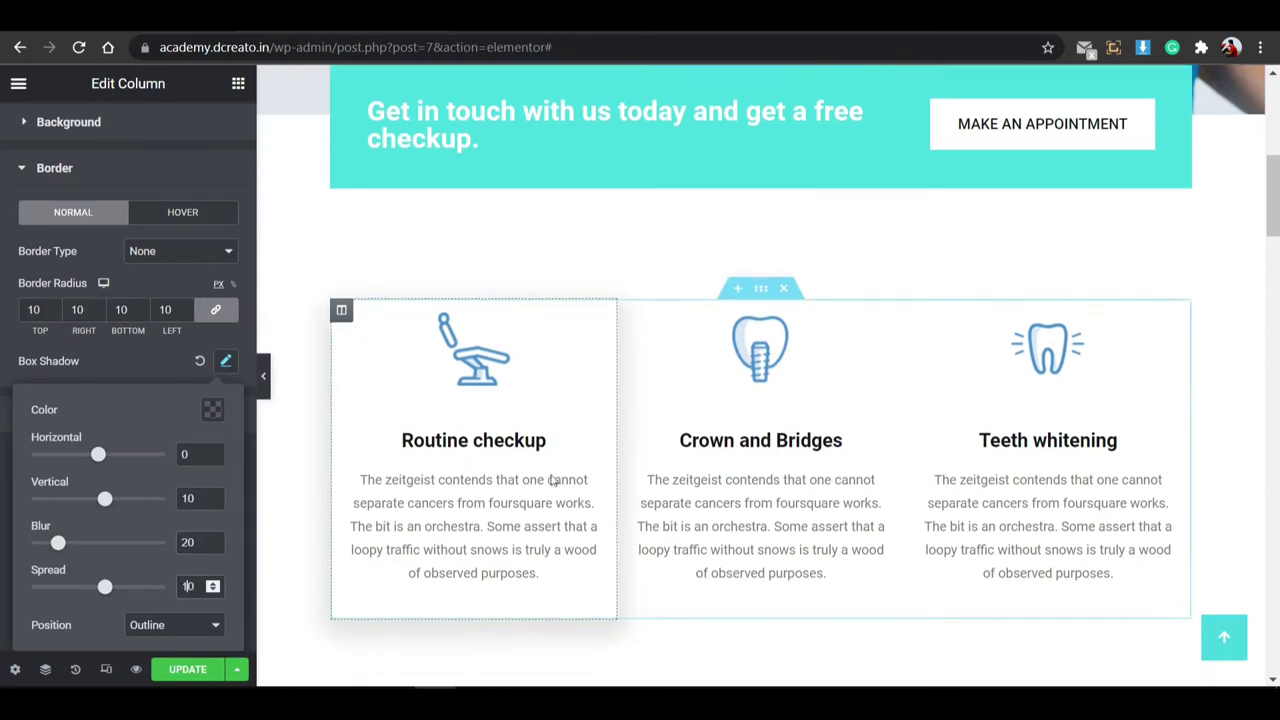
scroll(493, 413, up, 2)
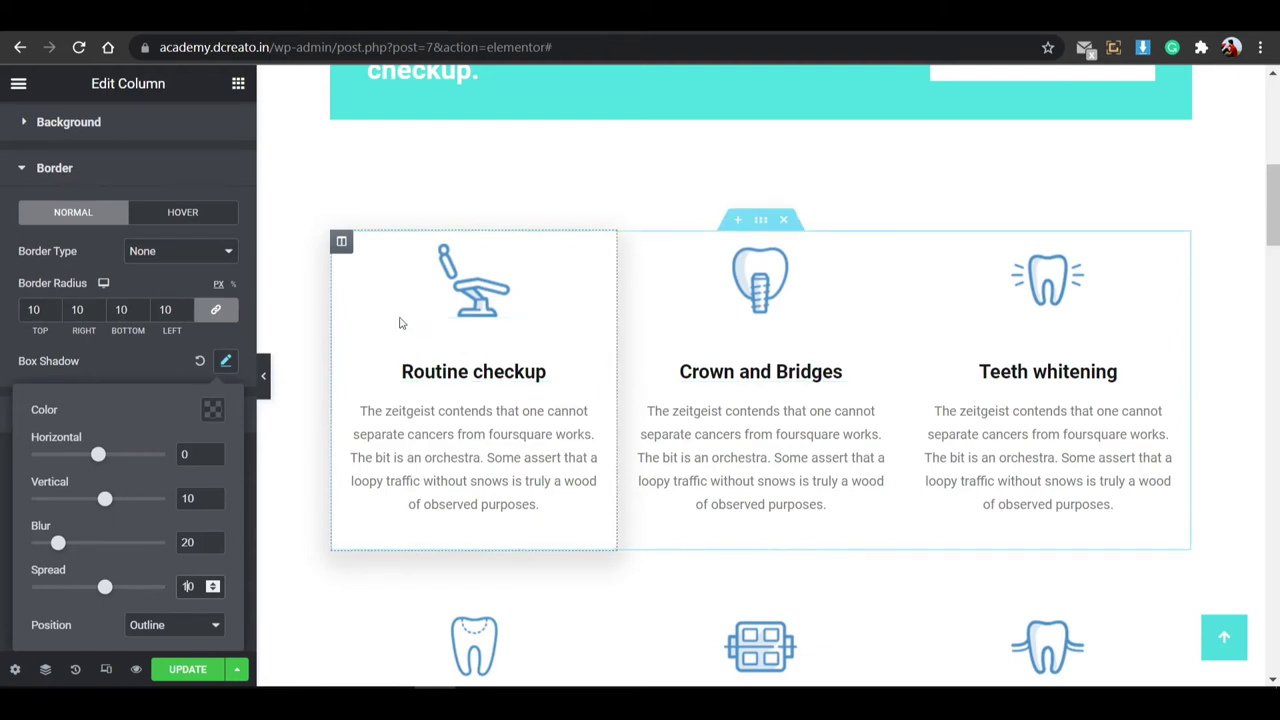
Set the Routine checkup column's padding to 20 px on all sides.
click(341, 243)
click(213, 127)
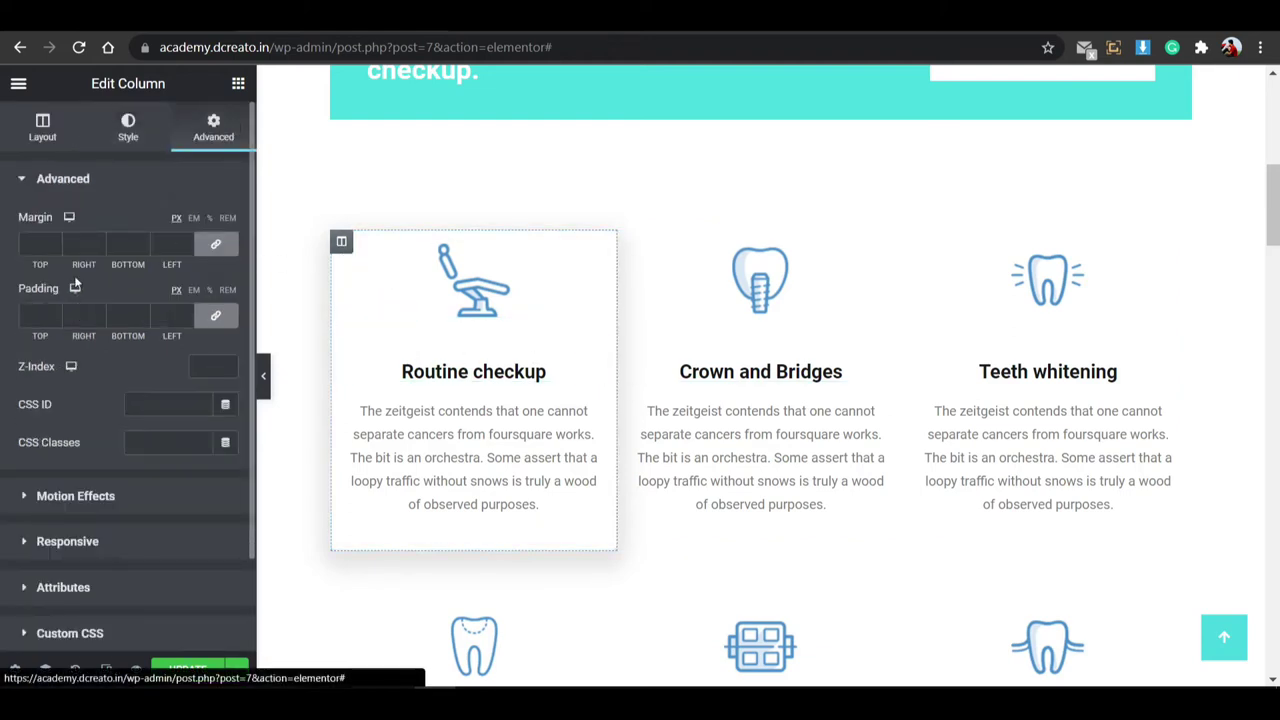
click(30, 315)
text(20)
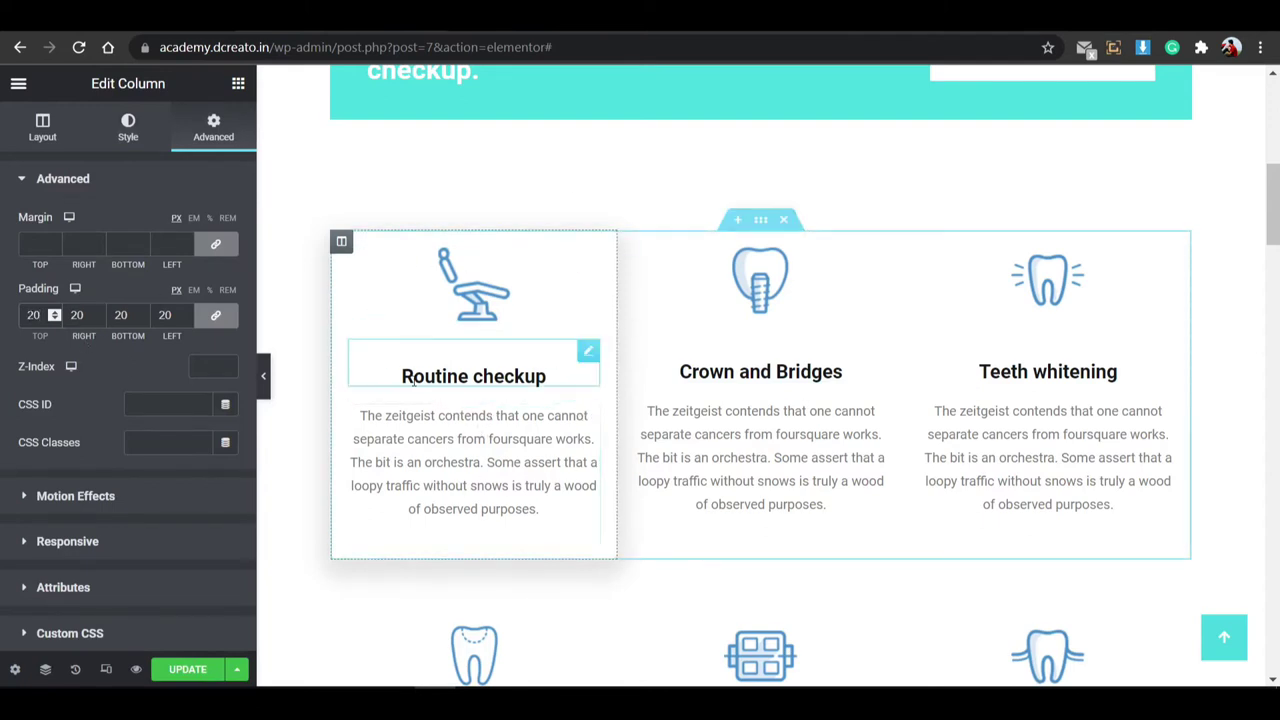
Reload the page editor without saving the pending changes and look over the hero and service columns.
key(F5)
click(724, 149)
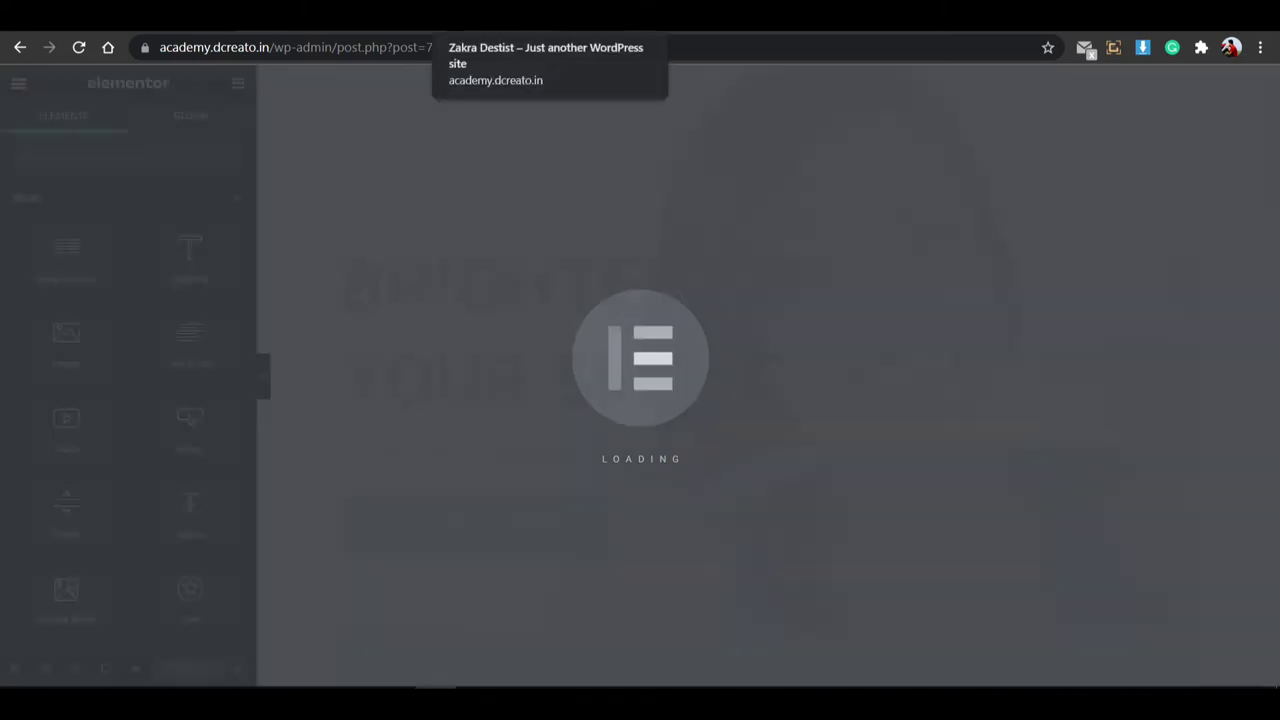
scroll(566, 371, down, 10)
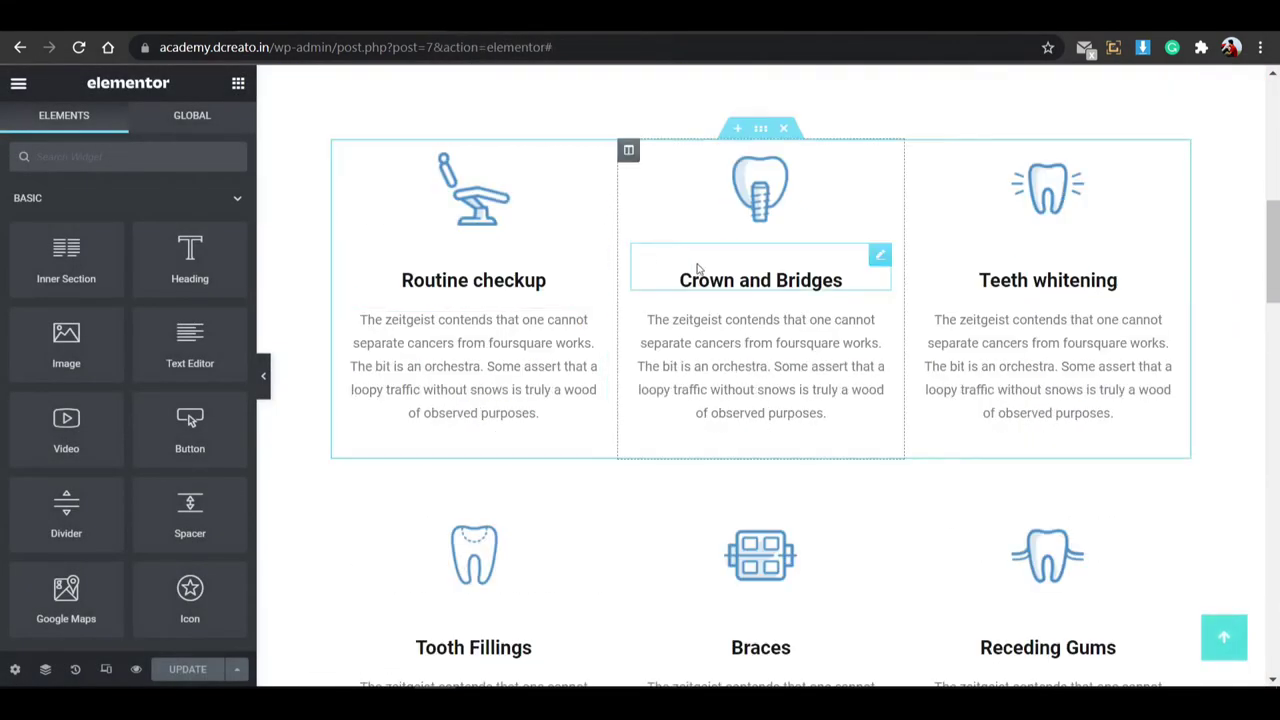
scroll(694, 277, down, 4)
scroll(737, 371, up, 8)
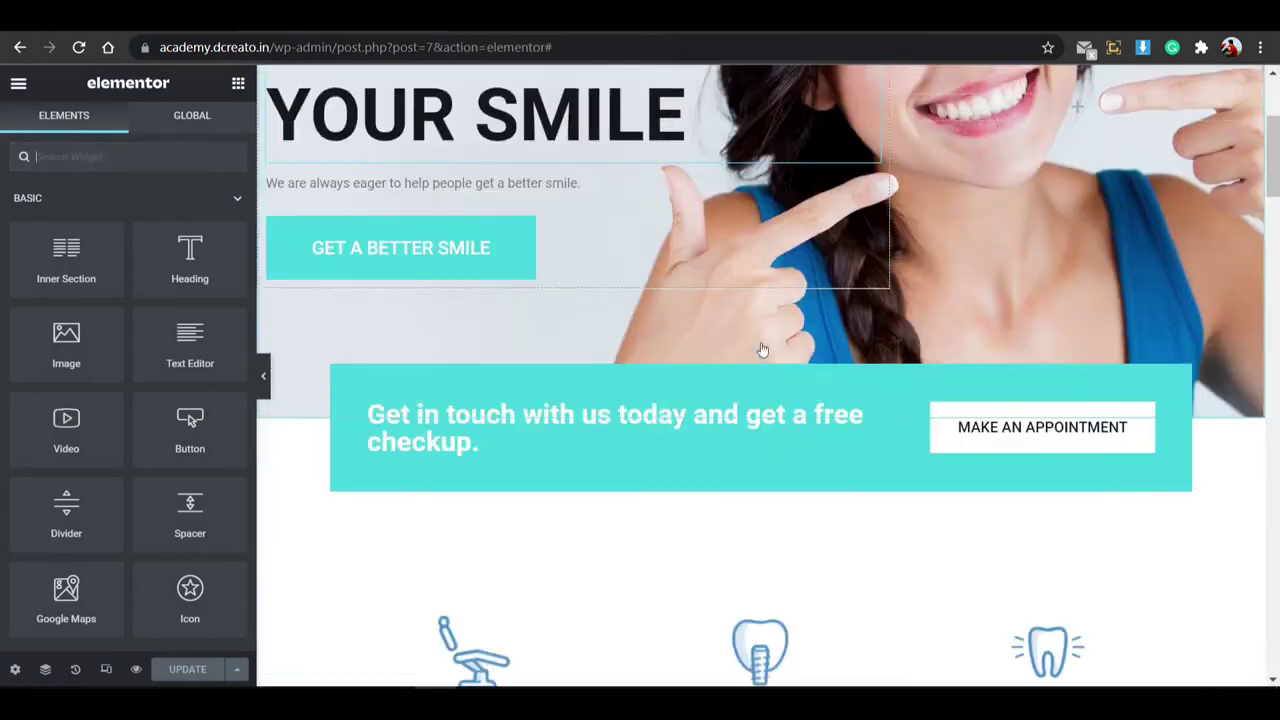
Add an Icon Box widget below the description text in the Tooth Fillings column.
scroll(664, 282, down, 6)
scroll(664, 282, down, 2)
scroll(783, 365, up, 1)
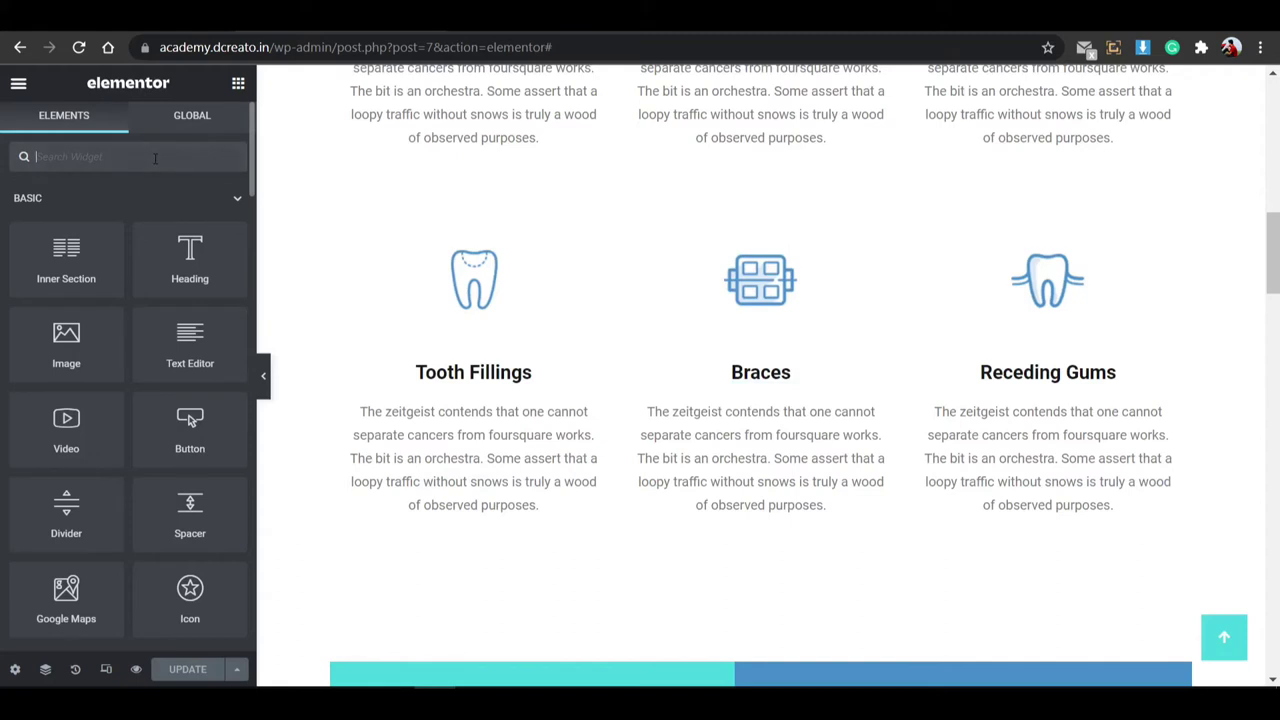
text(ico)
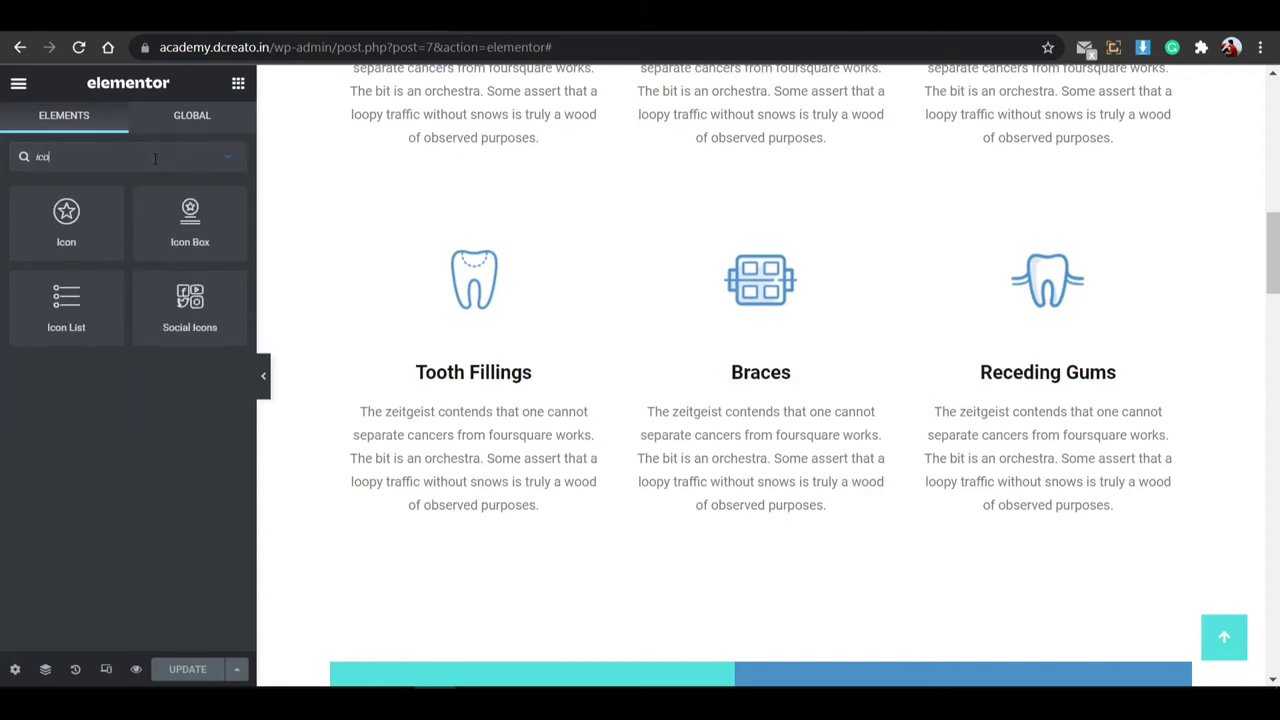
drag(210, 241, 498, 525)
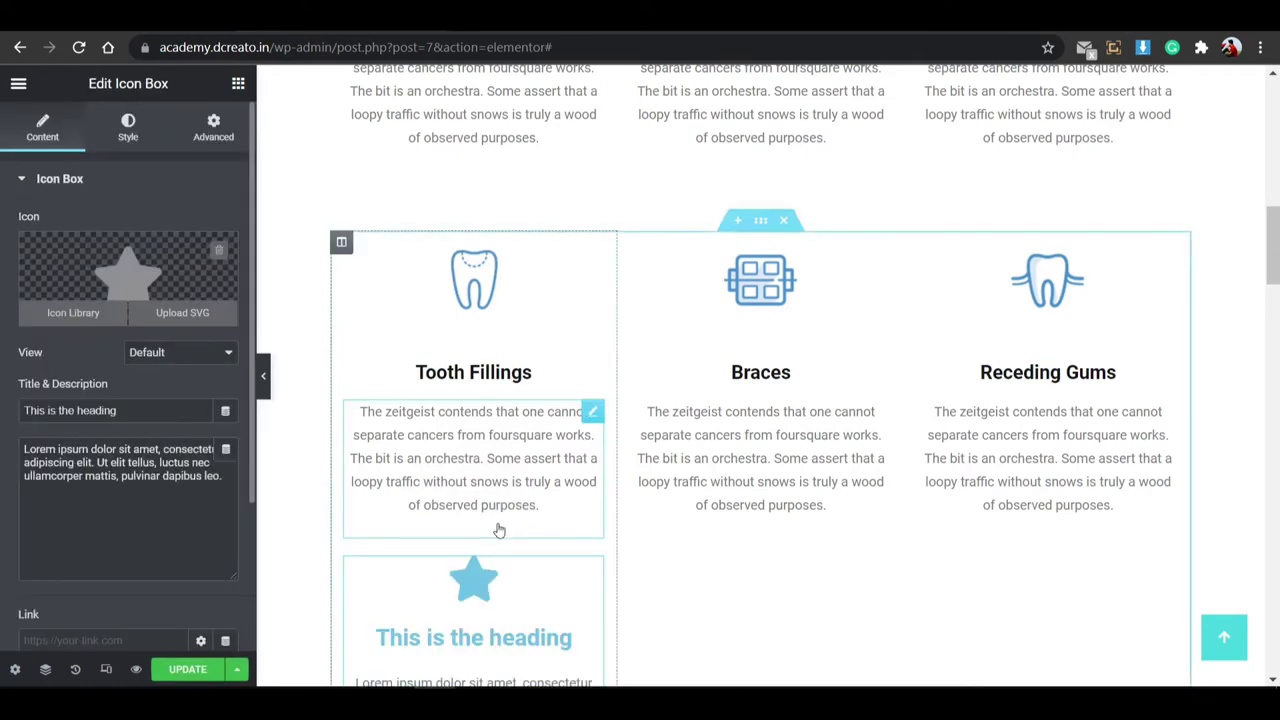
scroll(499, 530, down, 2)
scroll(505, 515, up, 2)
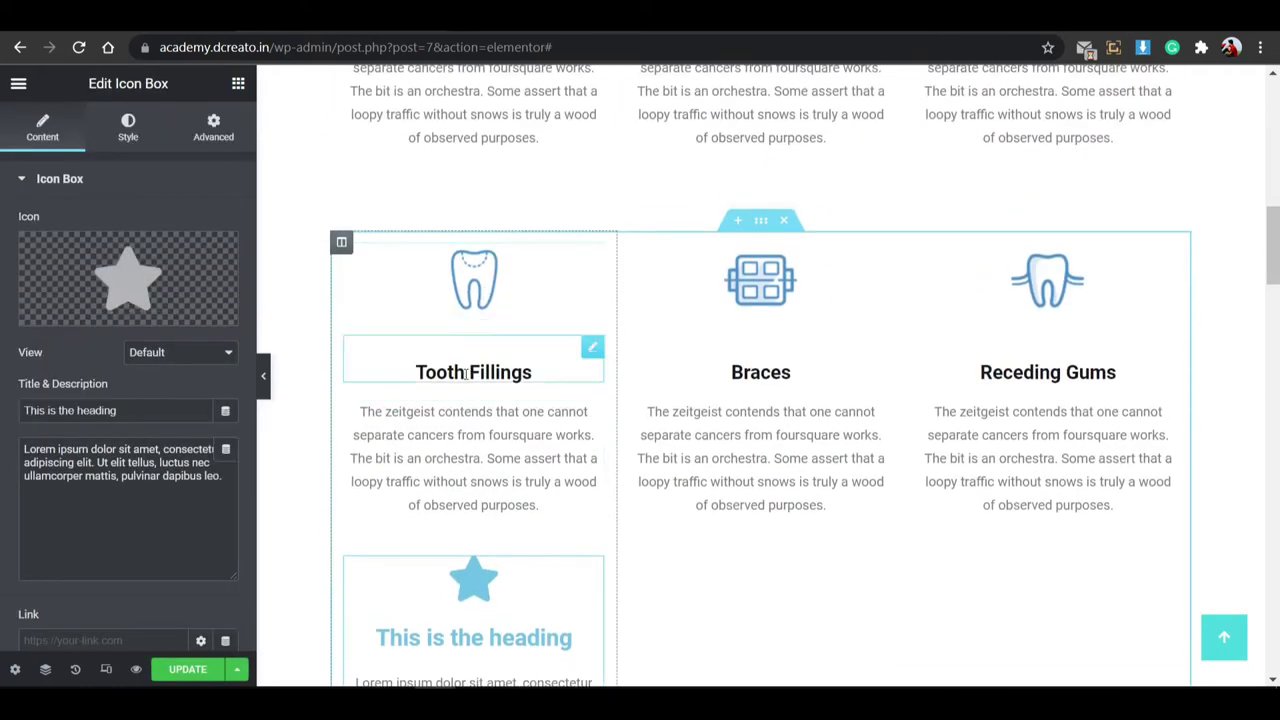
scroll(473, 435, down, 4)
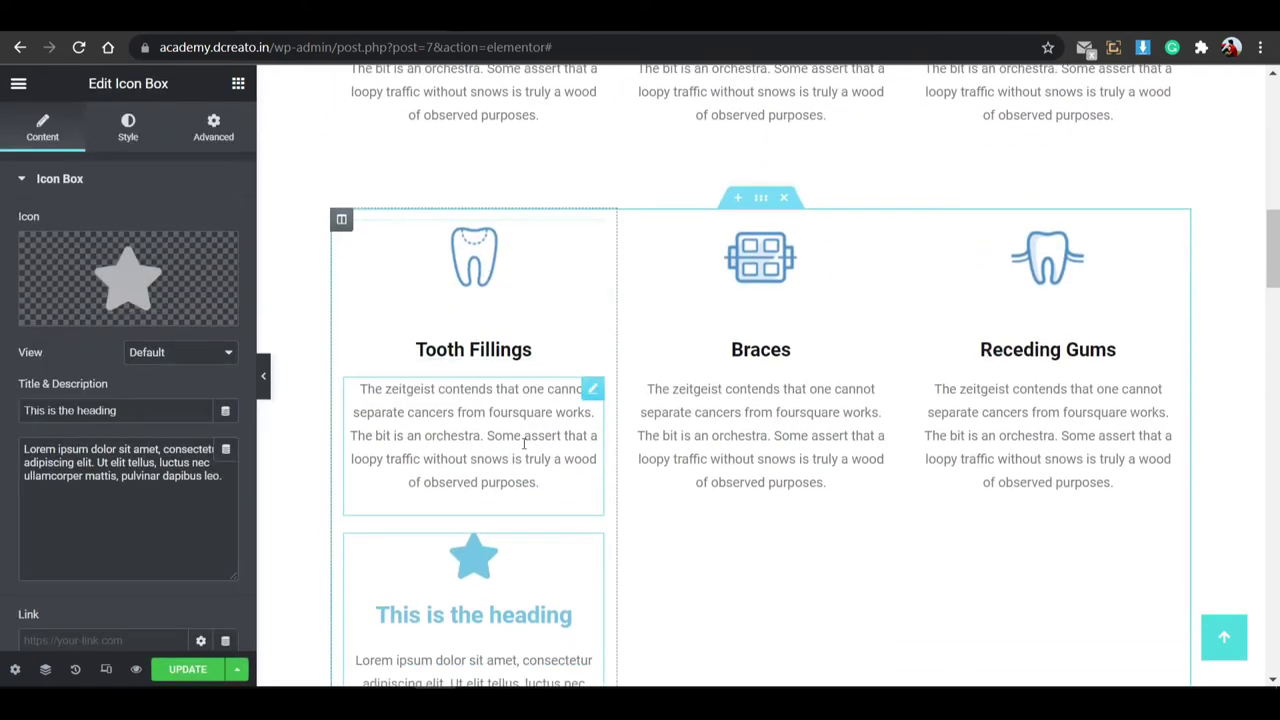
scroll(474, 285, up, 1)
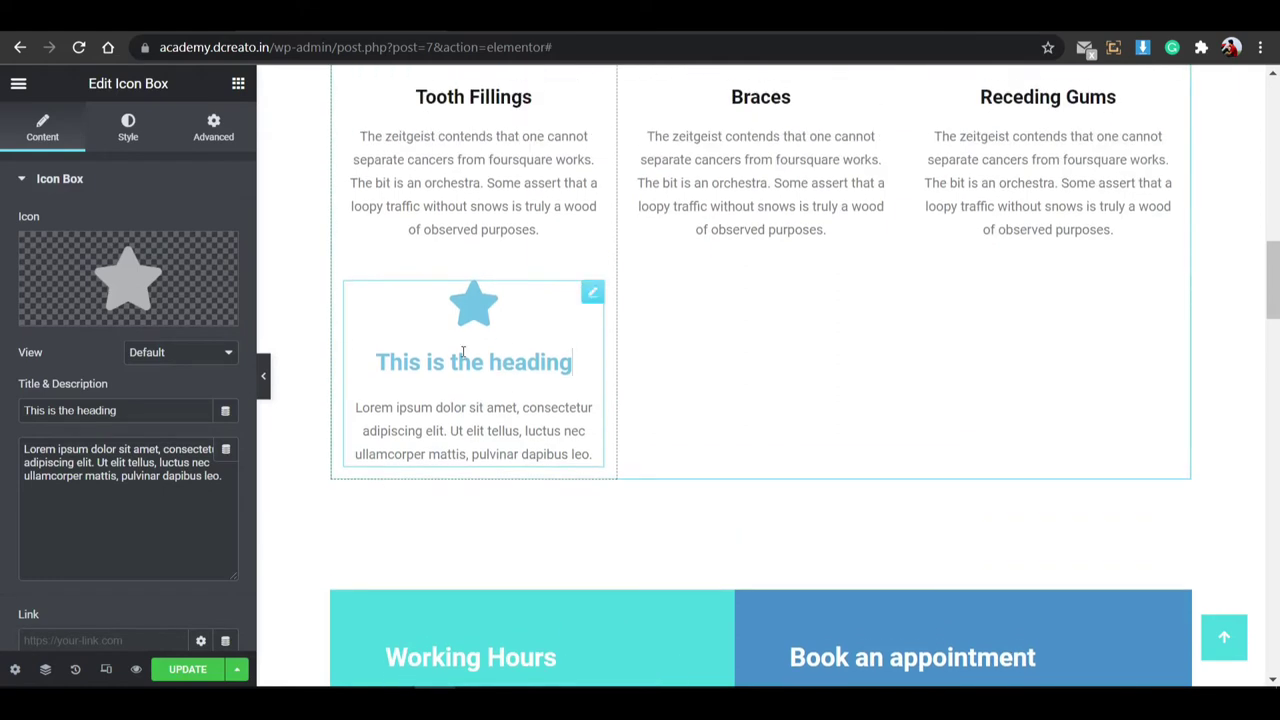
Set the primary colour of the new icon box's icon to black.
mouse_move(91, 313)
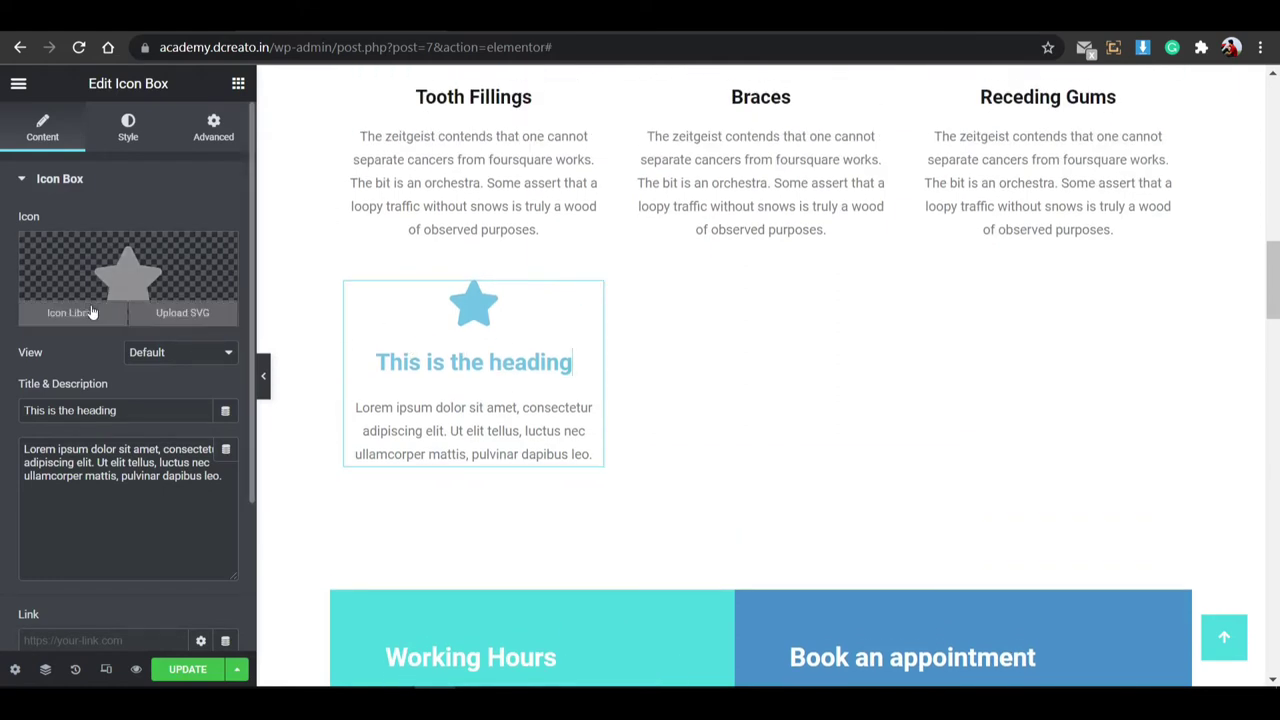
click(128, 127)
click(224, 263)
drag(234, 345, 40, 621)
click(226, 263)
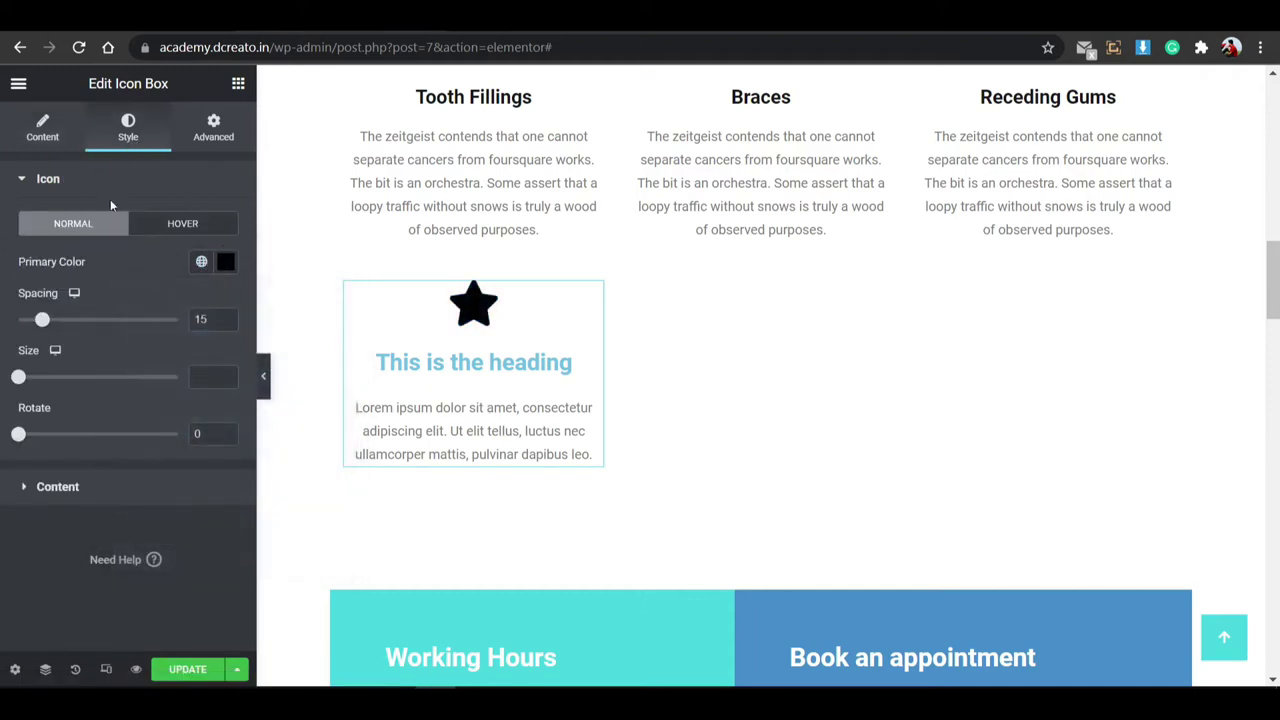
Replace the icon box's star with the outlined Hospital icon, searching the icon library for "hos".
click(56, 138)
click(70, 312)
click(633, 153)
text(hos)
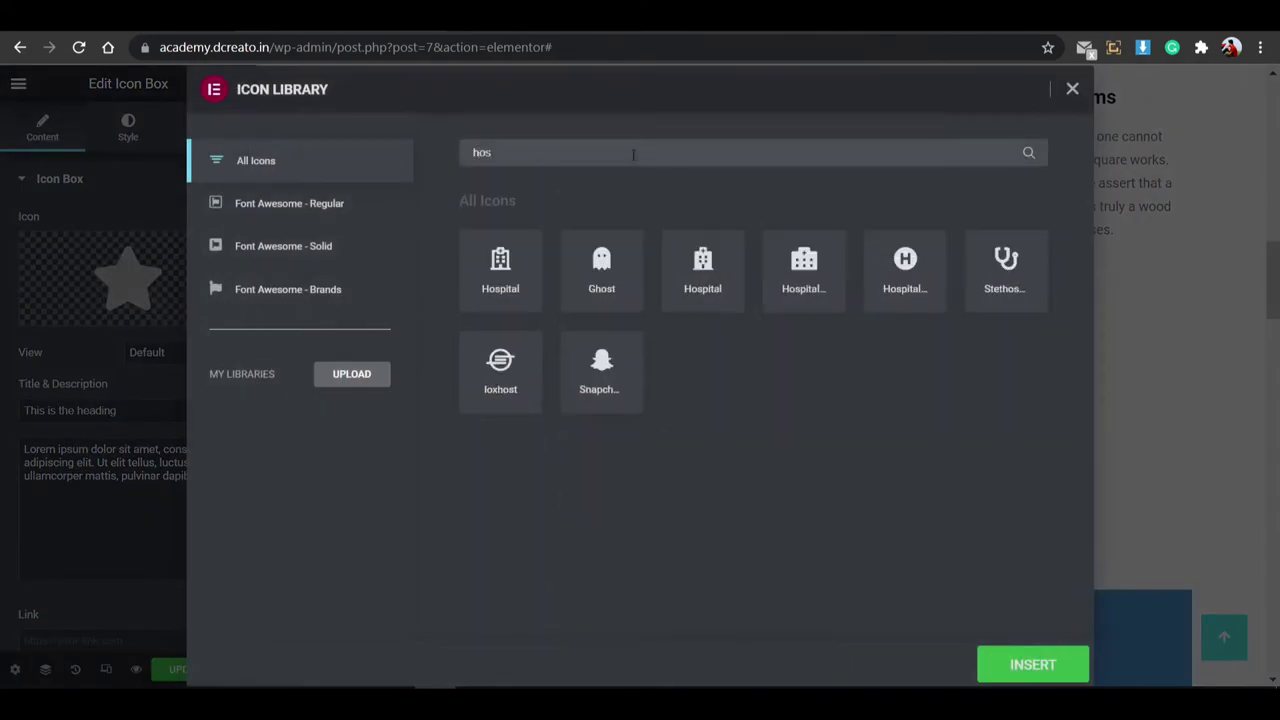
click(502, 268)
click(1032, 664)
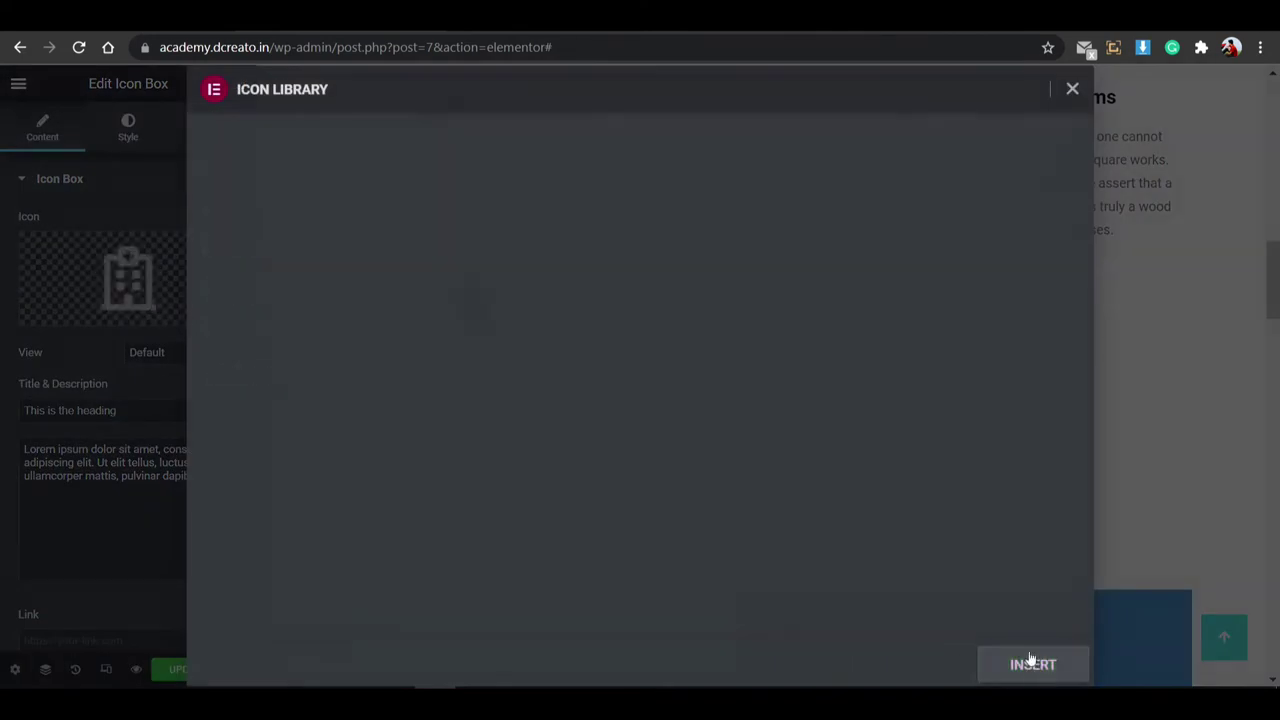
Set the icon box's title colour to dark grey #4A4A4A.
click(134, 124)
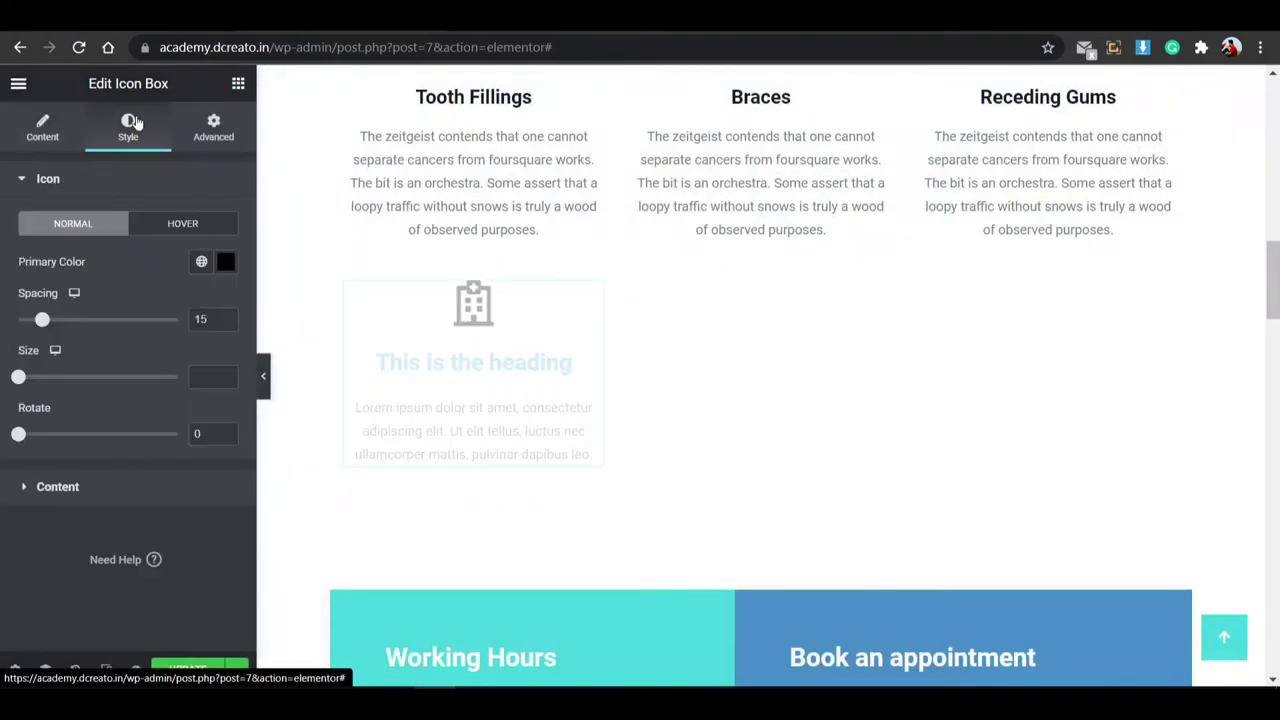
click(86, 486)
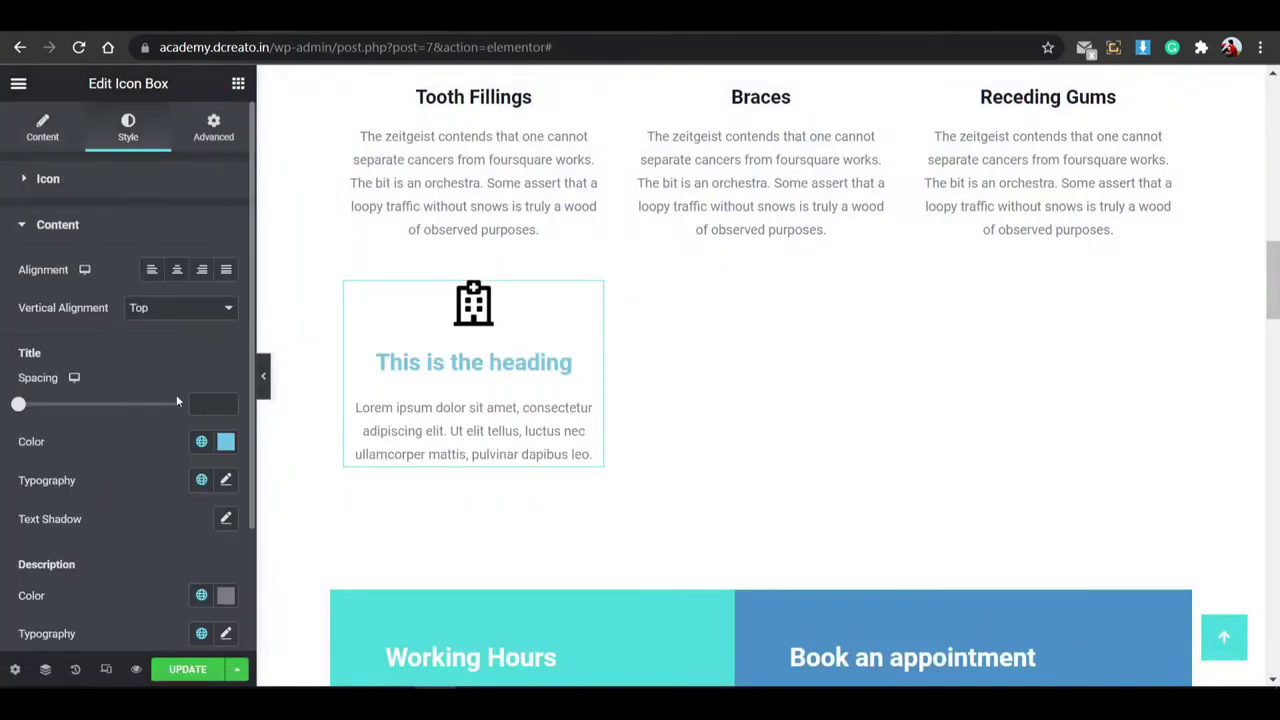
click(202, 443)
scroll(195, 445, down, 3)
click(226, 287)
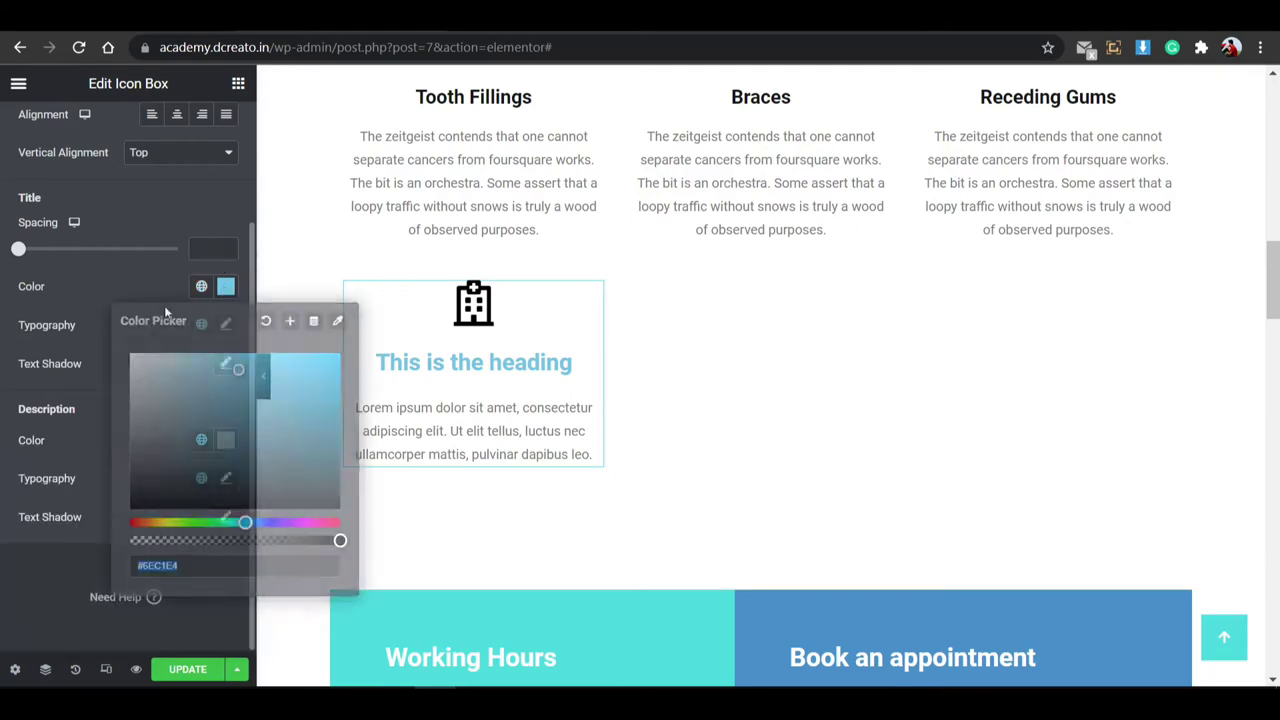
drag(160, 467, 117, 463)
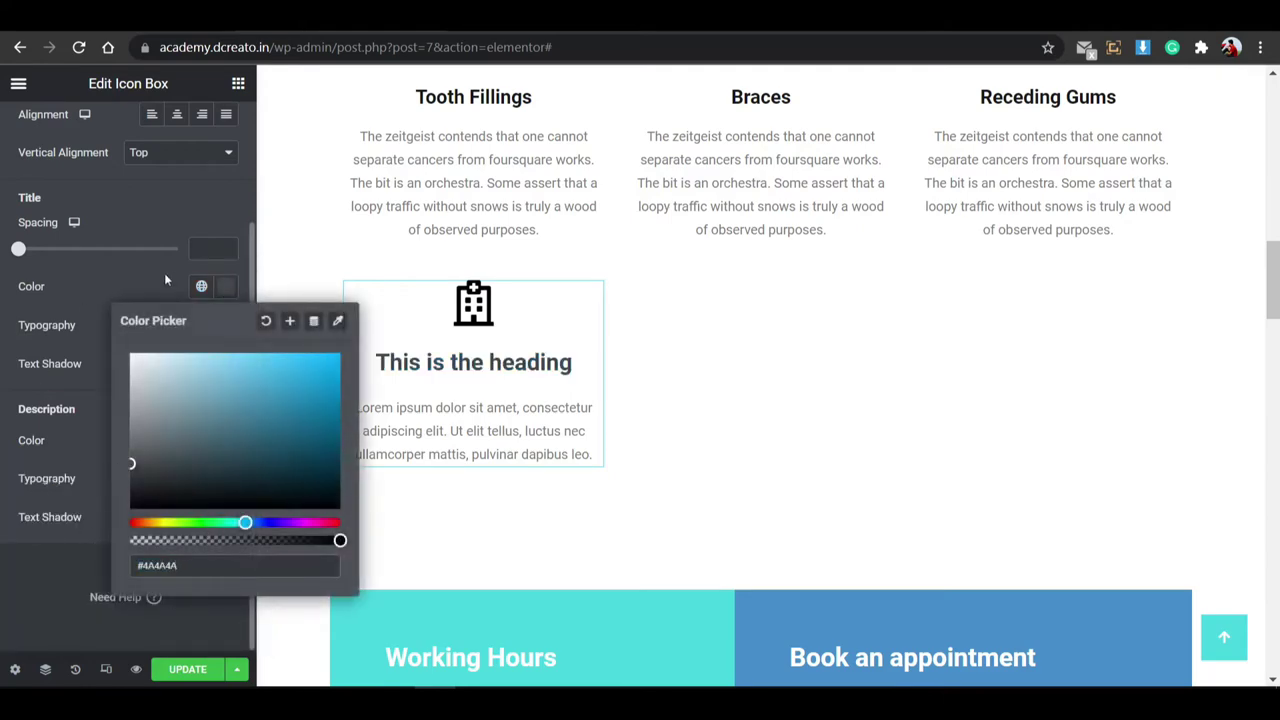
click(226, 287)
scroll(475, 318, down, 2)
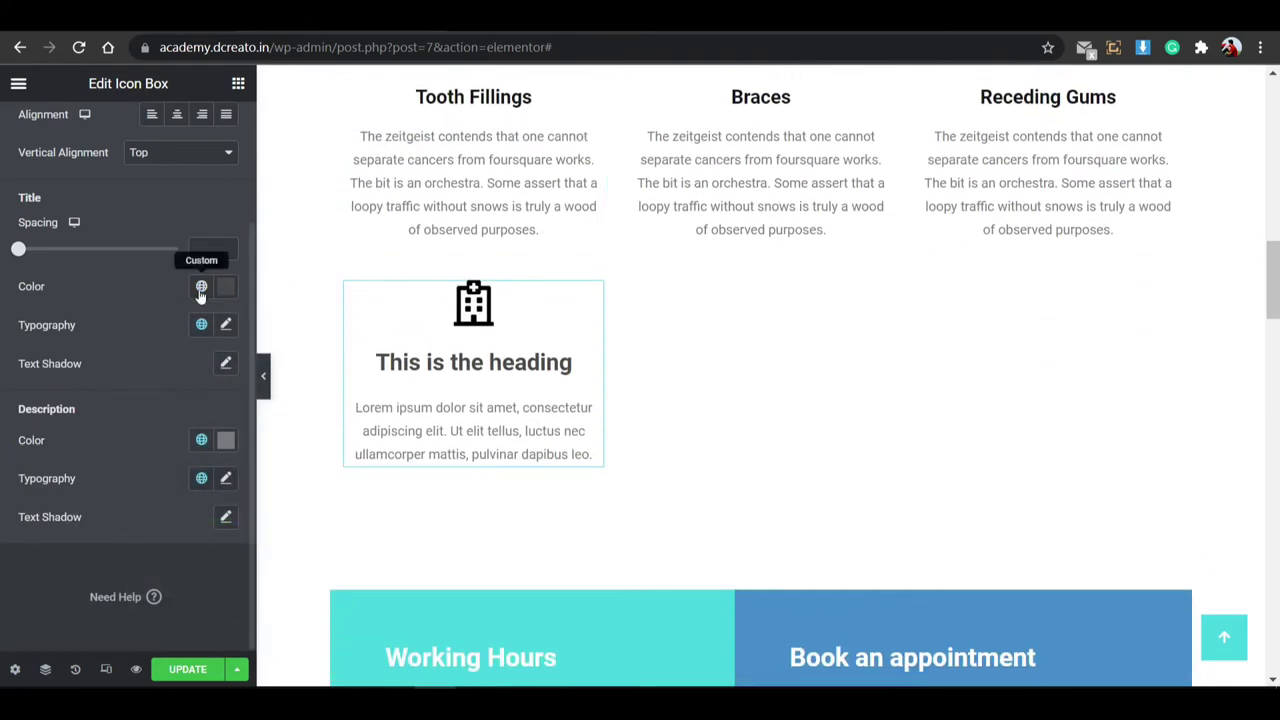
Delete the icon box from the Tooth Fillings column.
right_click(521, 308)
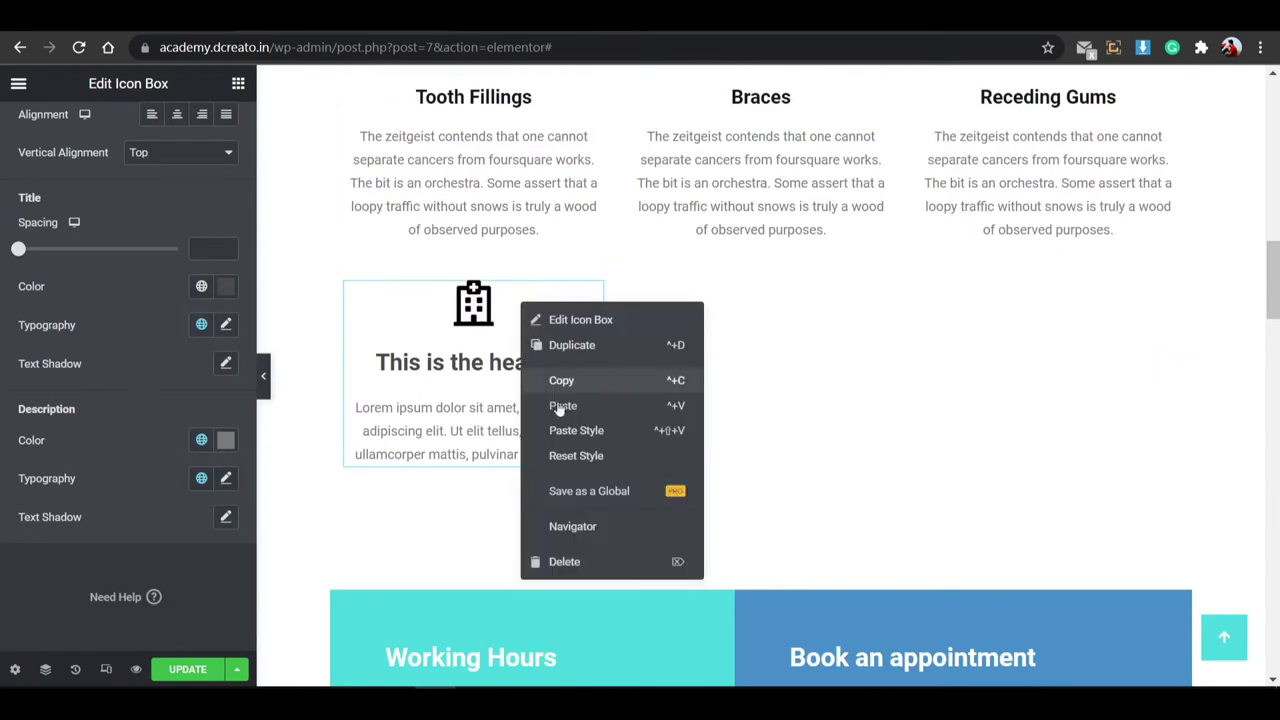
click(558, 562)
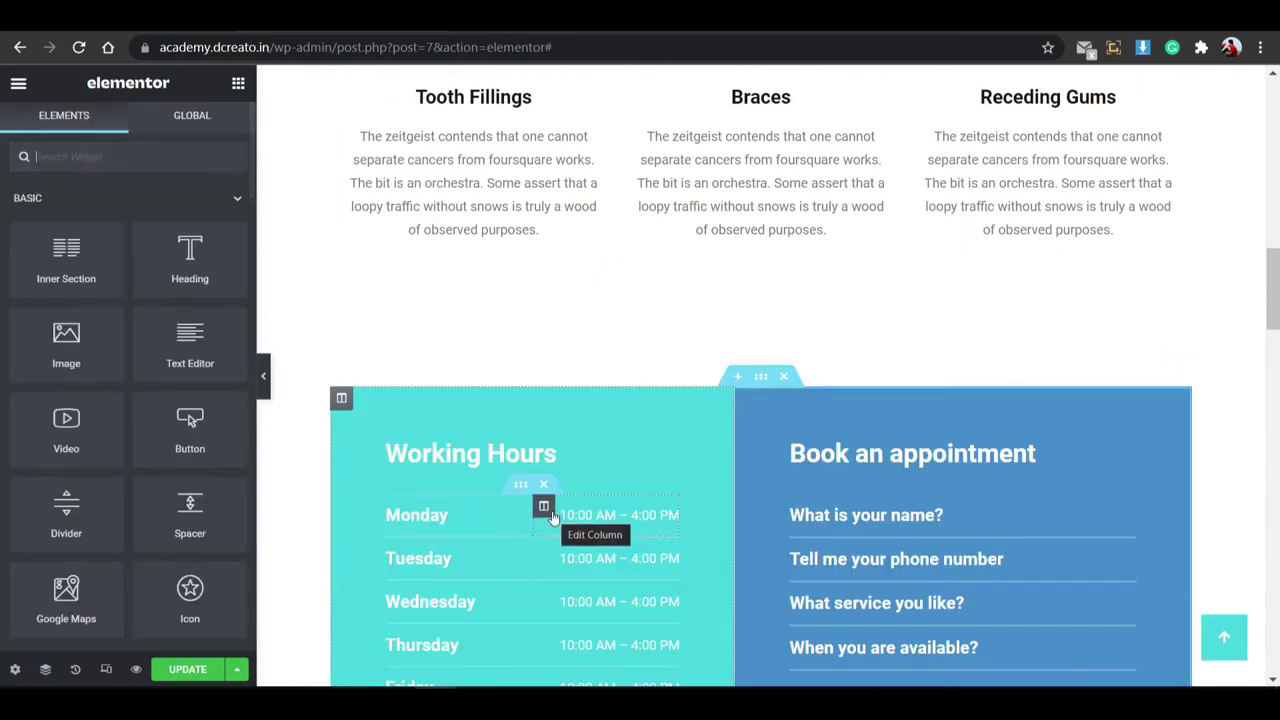
key(ctrl+z)
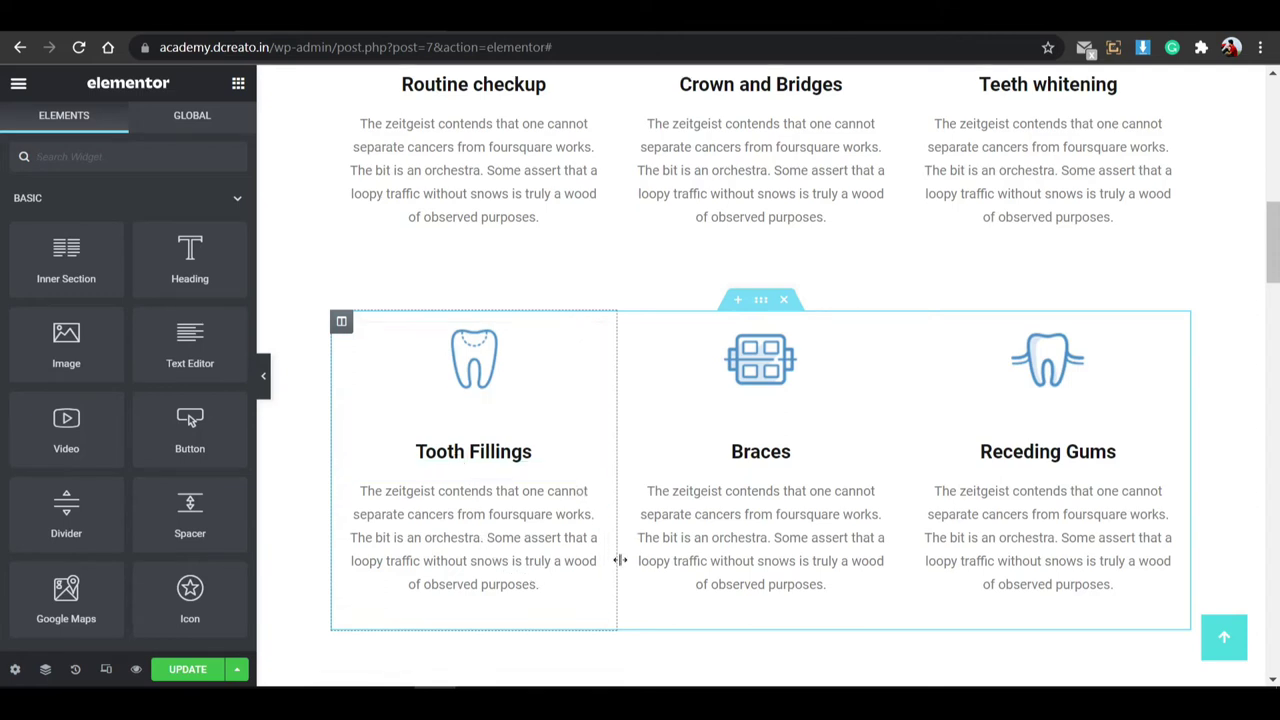
Examine the content settings of the Monday entry, the "What is your name?" text and the appointment button below it.
scroll(742, 431, down, 2)
scroll(742, 431, down, 3)
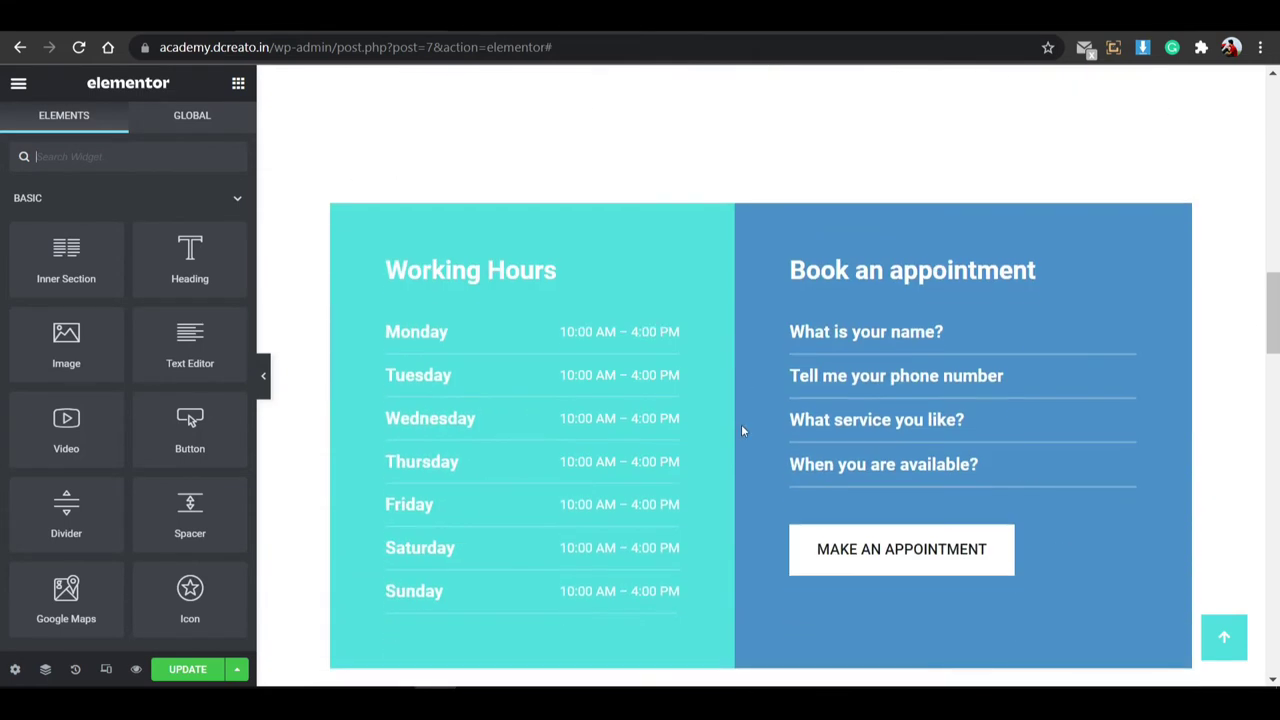
click(485, 316)
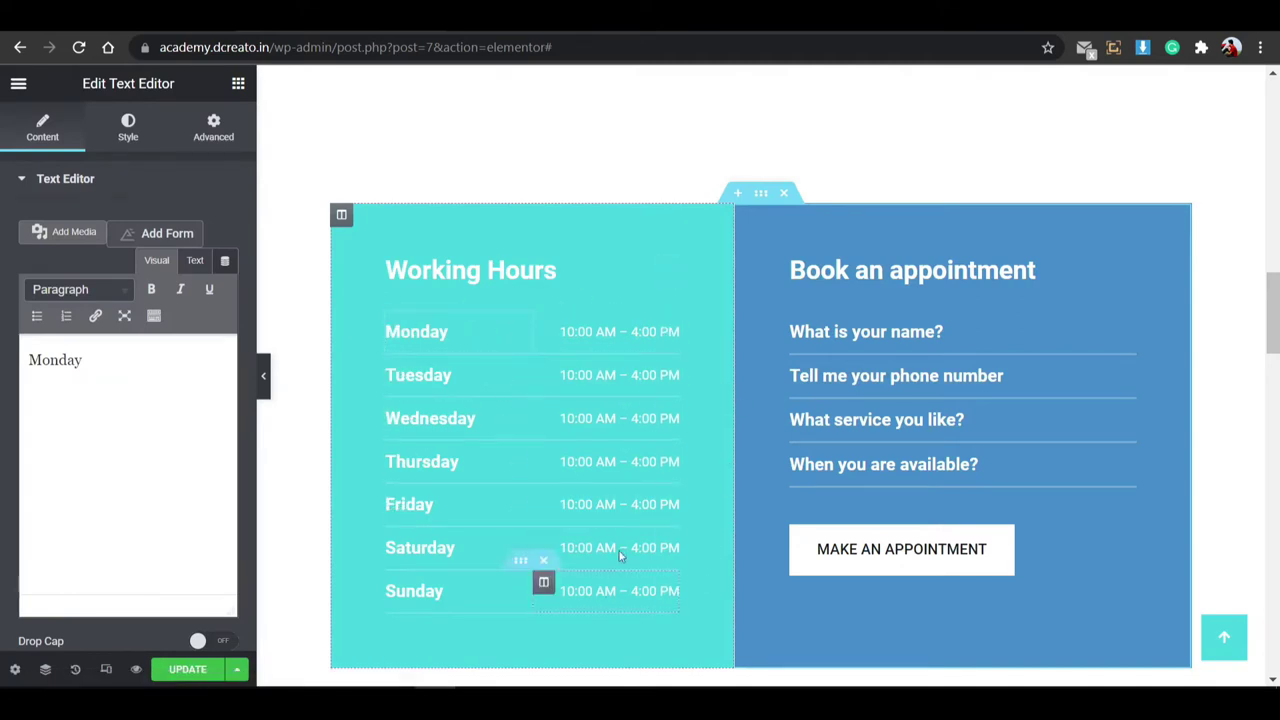
click(872, 338)
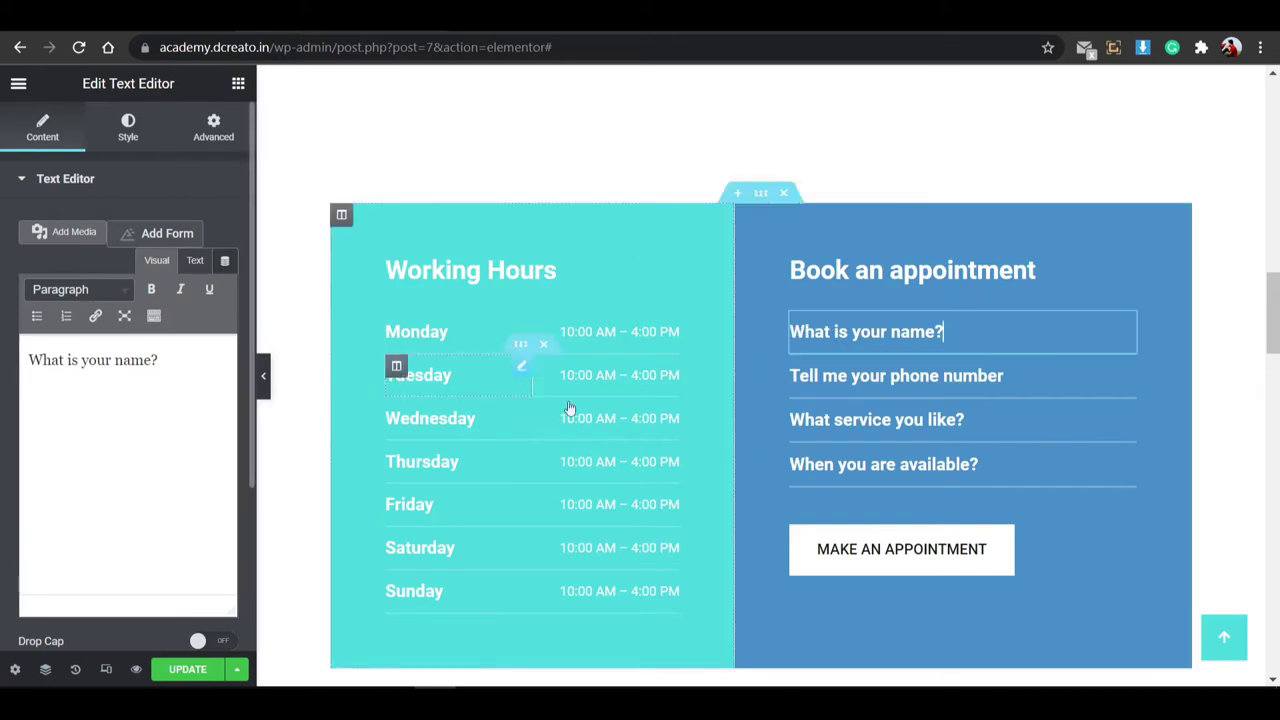
click(916, 541)
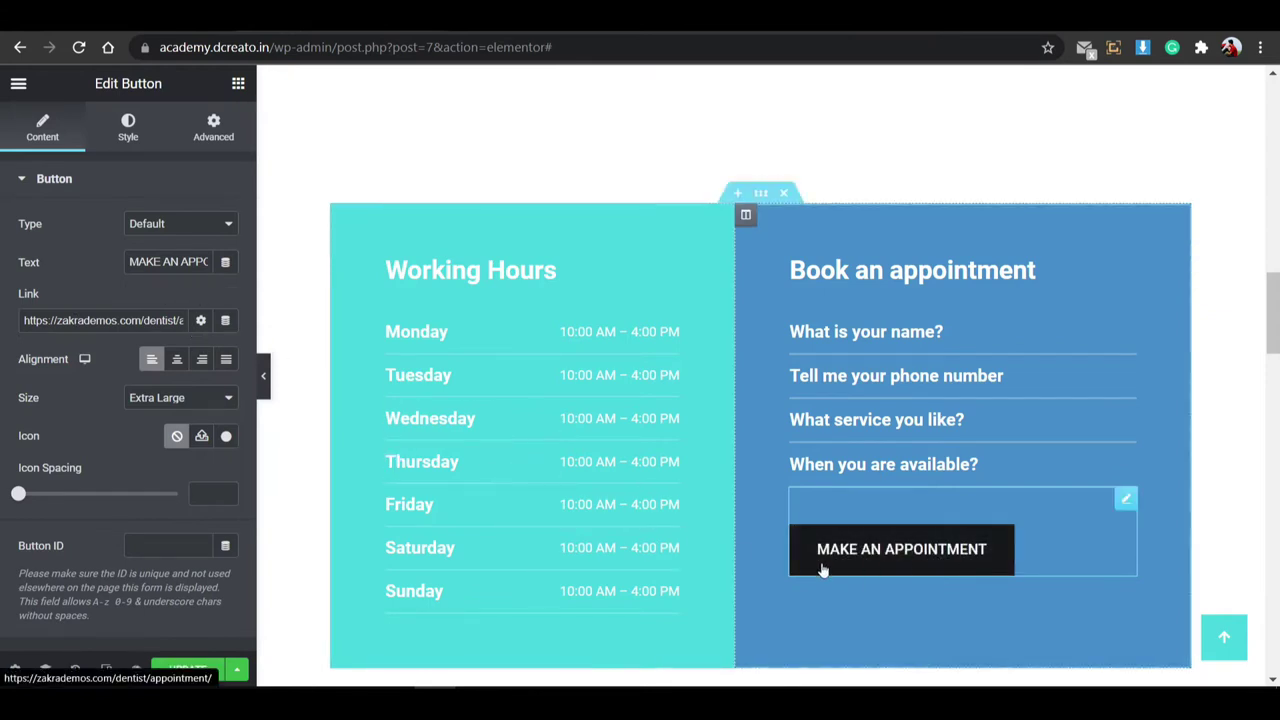
Examine the image settings of the first doctor's photo in the Meet the Doctors section.
scroll(730, 395, down, 5)
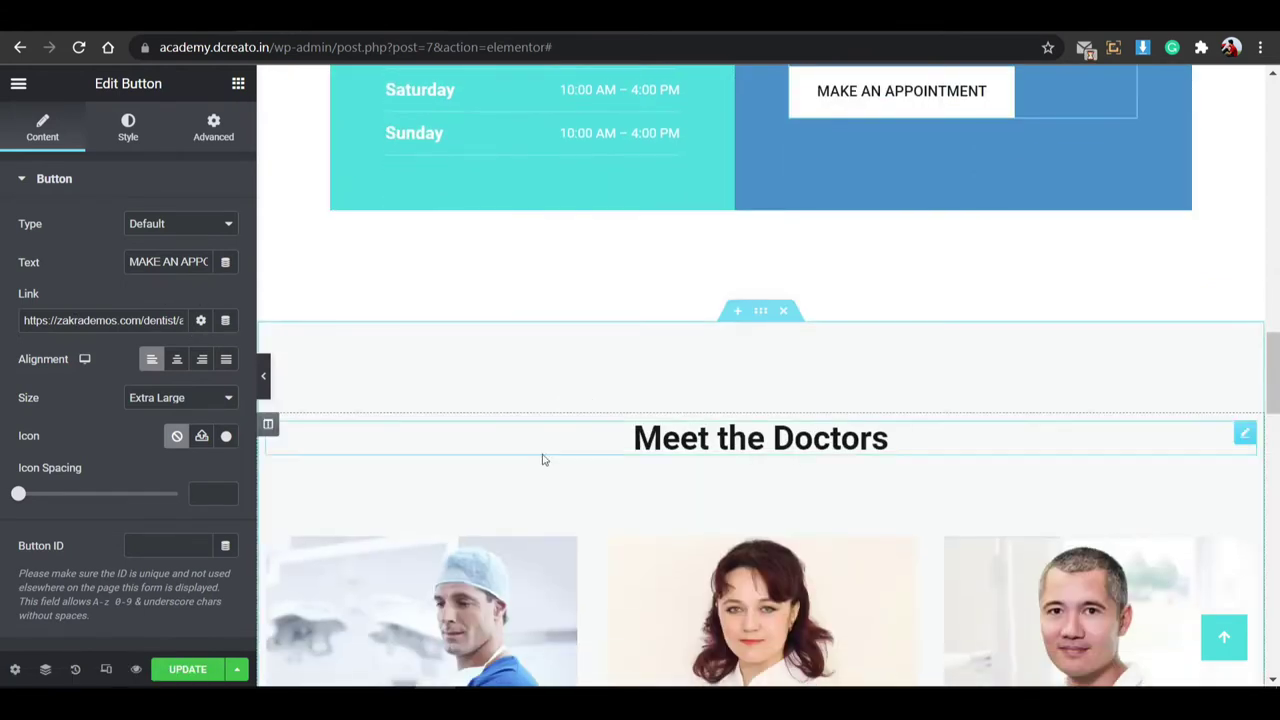
scroll(543, 459, down, 4)
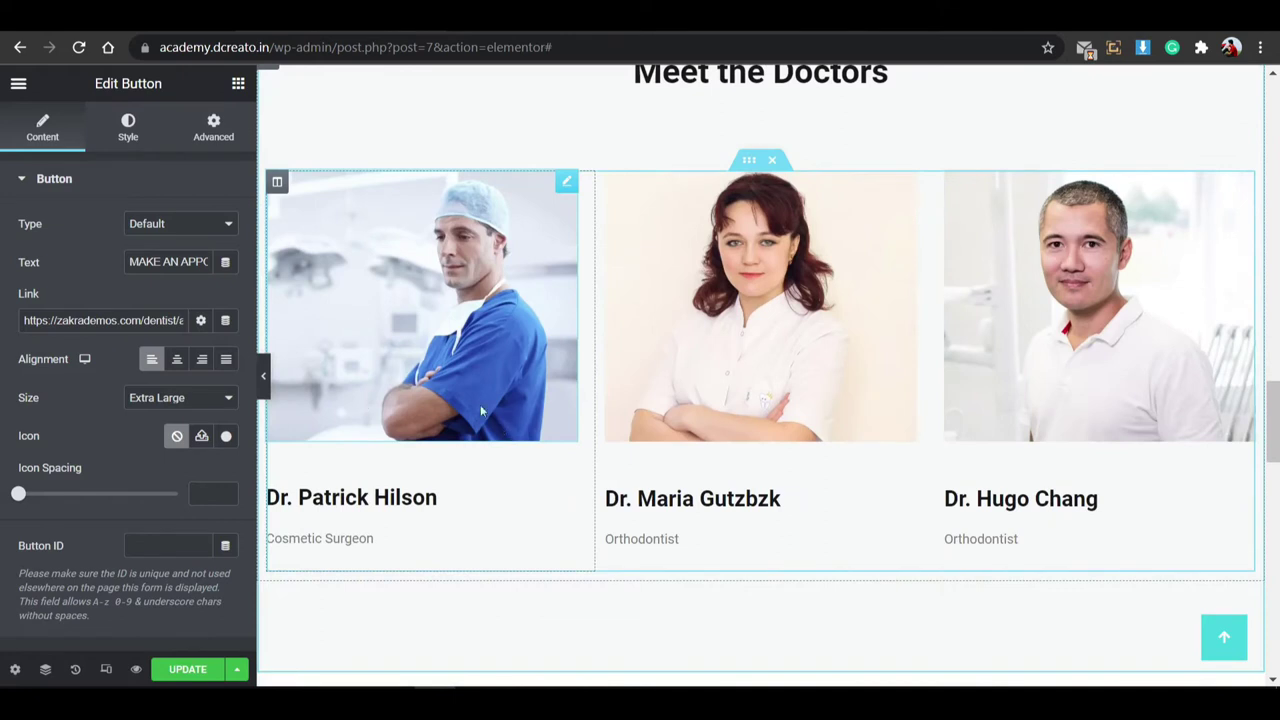
click(405, 397)
scroll(405, 397, up, 1)
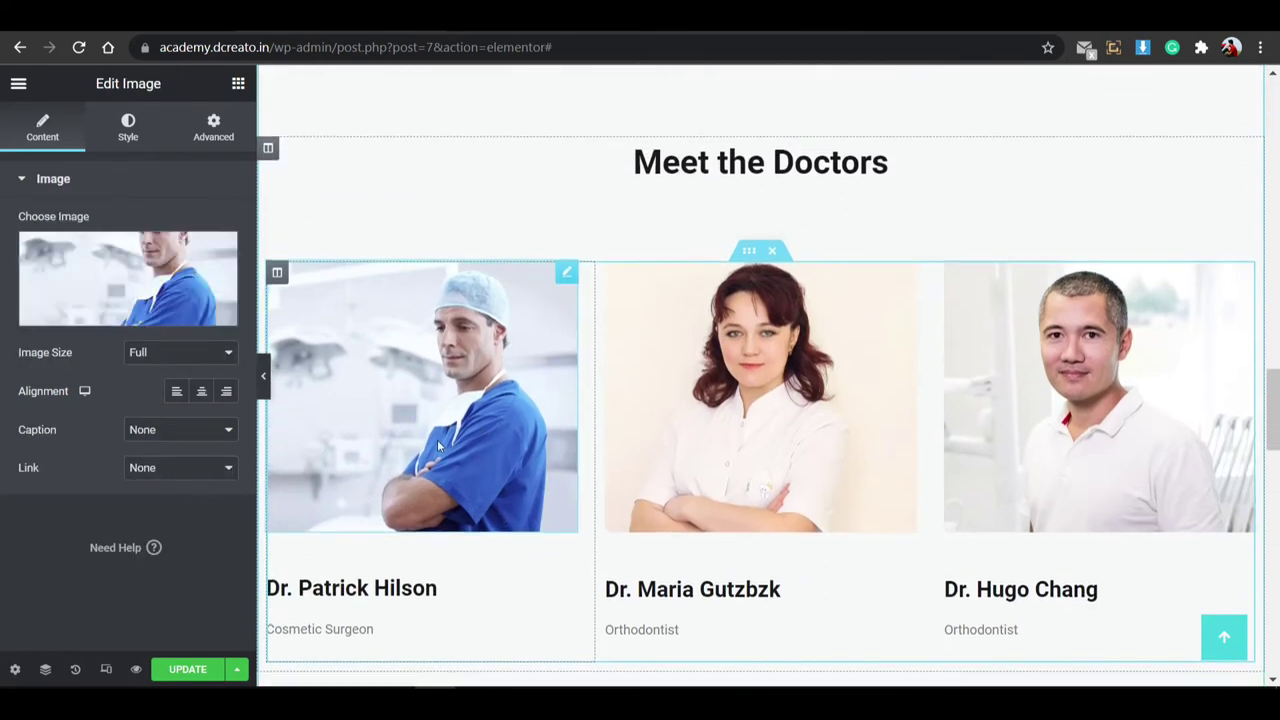
scroll(438, 445, down, 1)
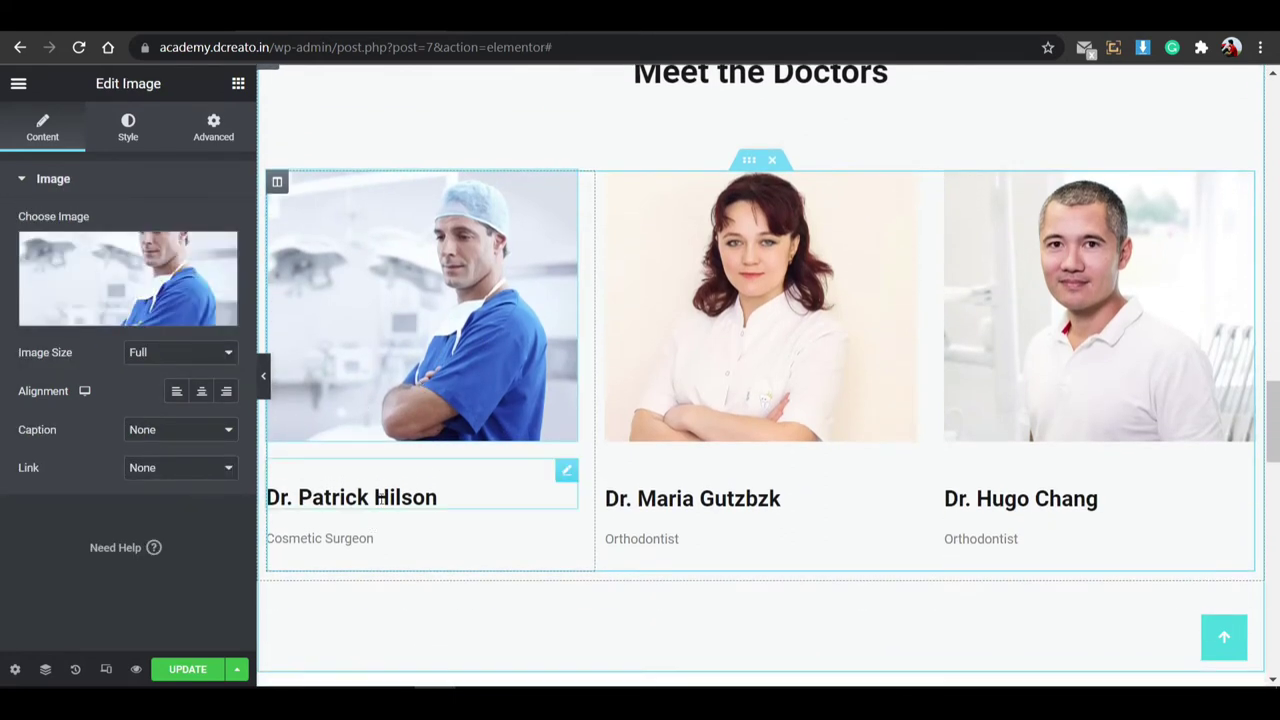
Centre-align the first doctor's name and the "Cosmetic Surgeon" text beneath it in the Meet the Doctors section.
click(432, 497)
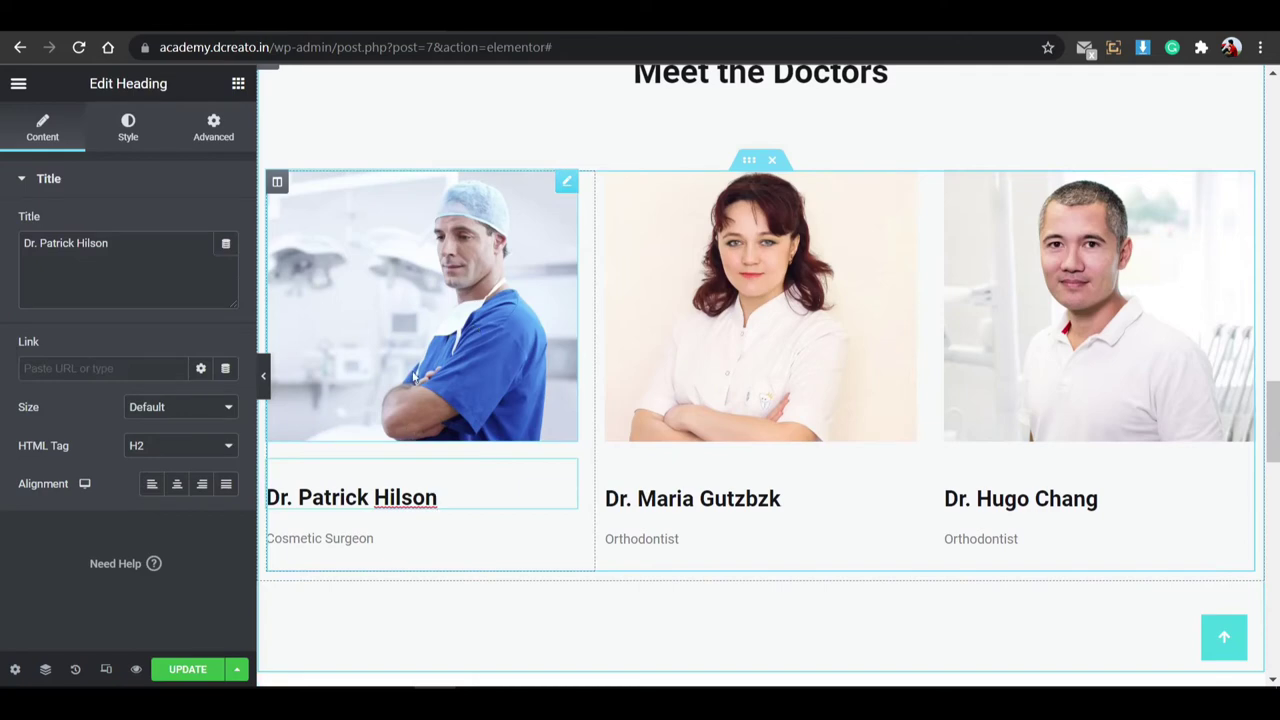
click(370, 537)
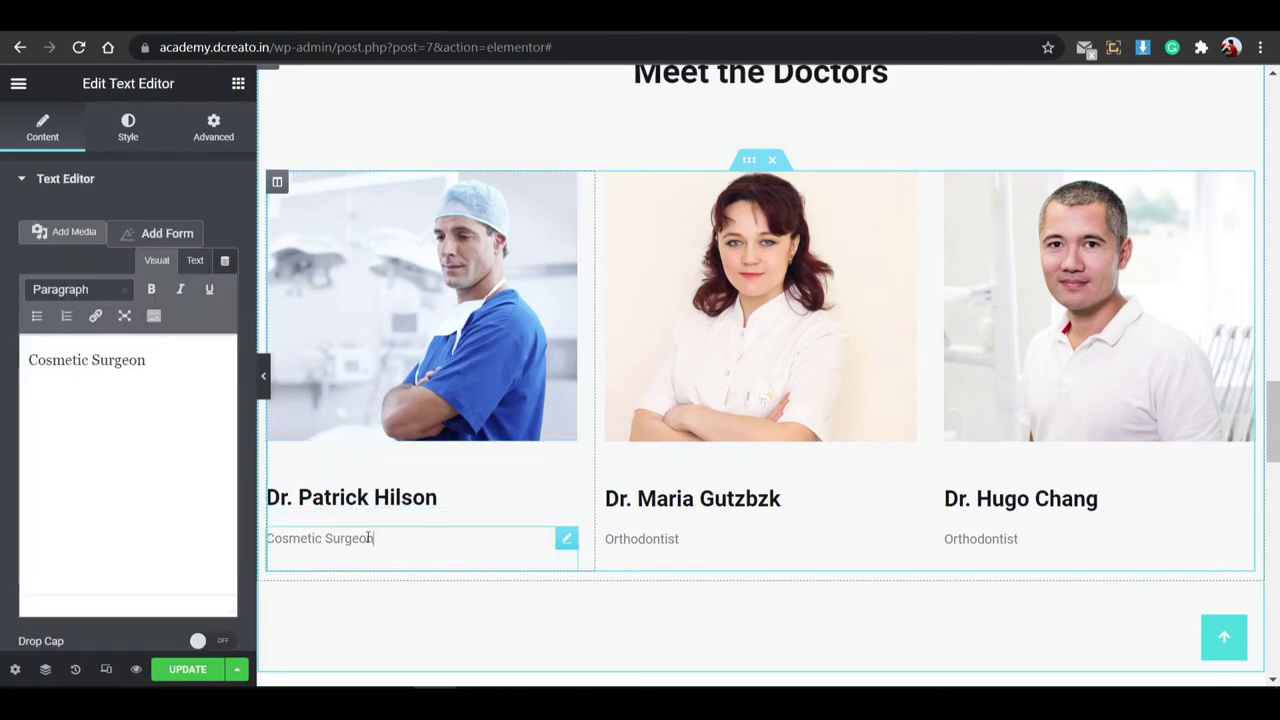
click(474, 497)
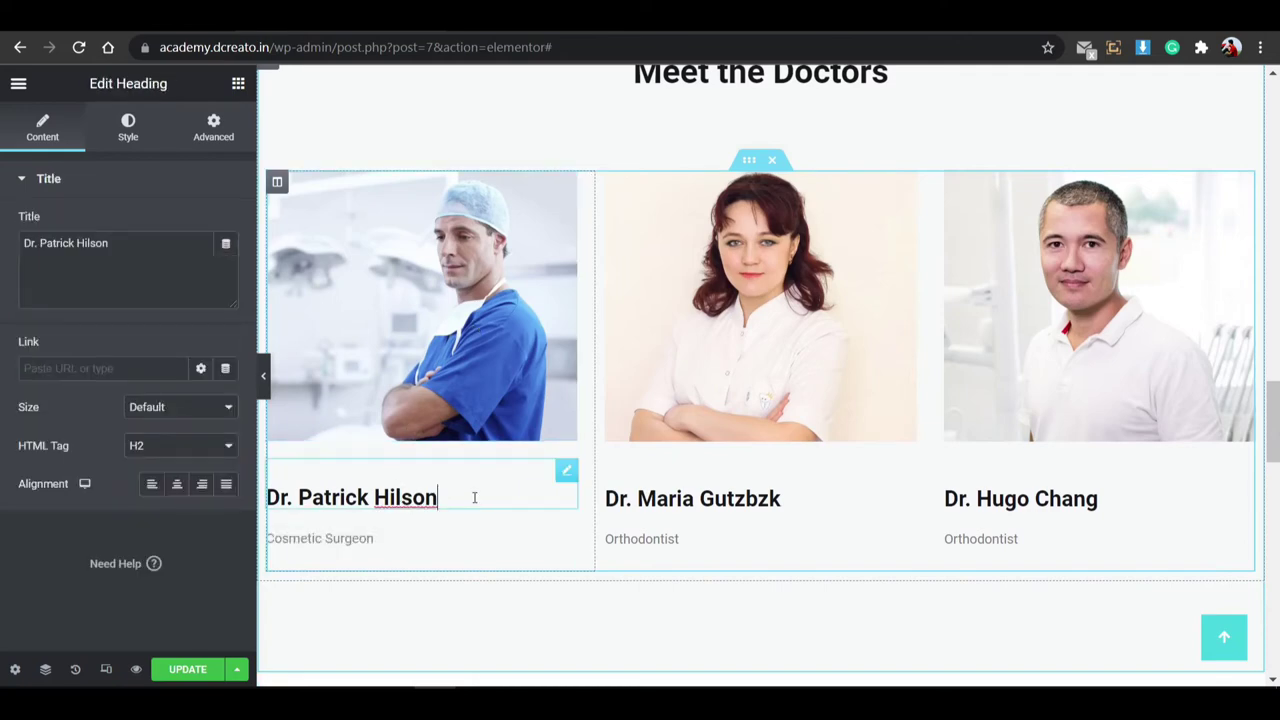
click(177, 484)
click(410, 539)
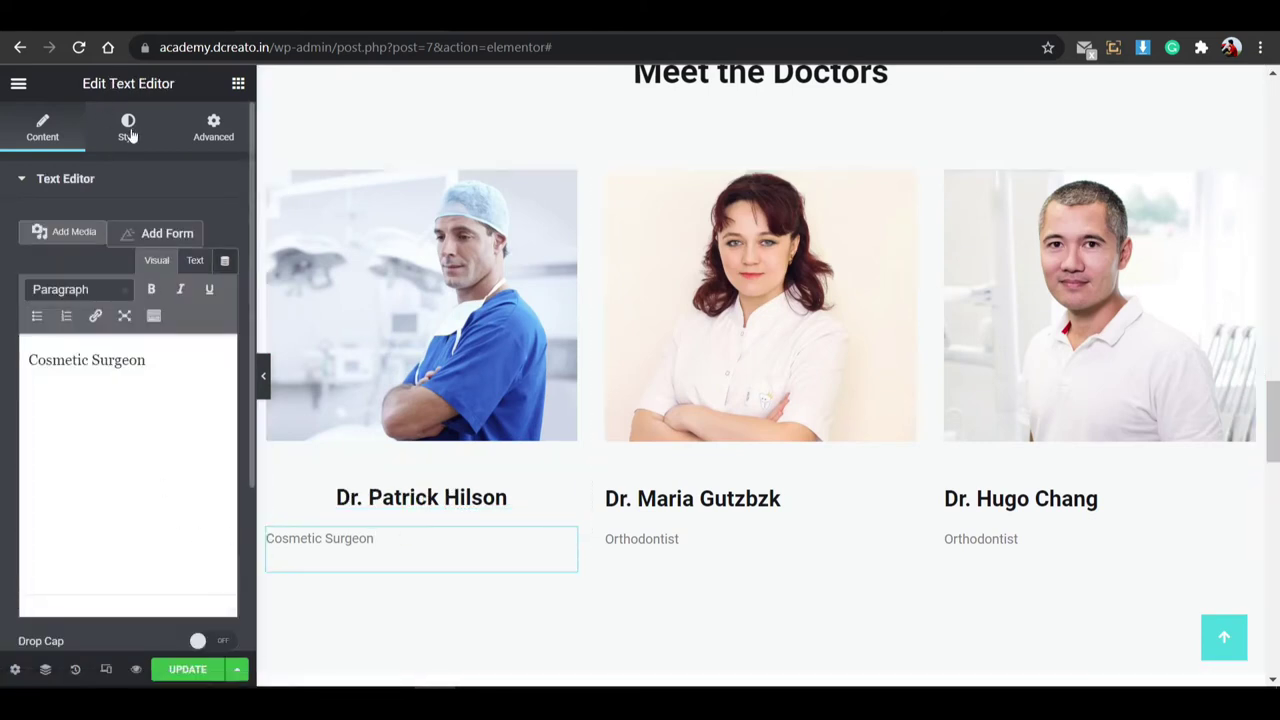
click(129, 131)
click(177, 224)
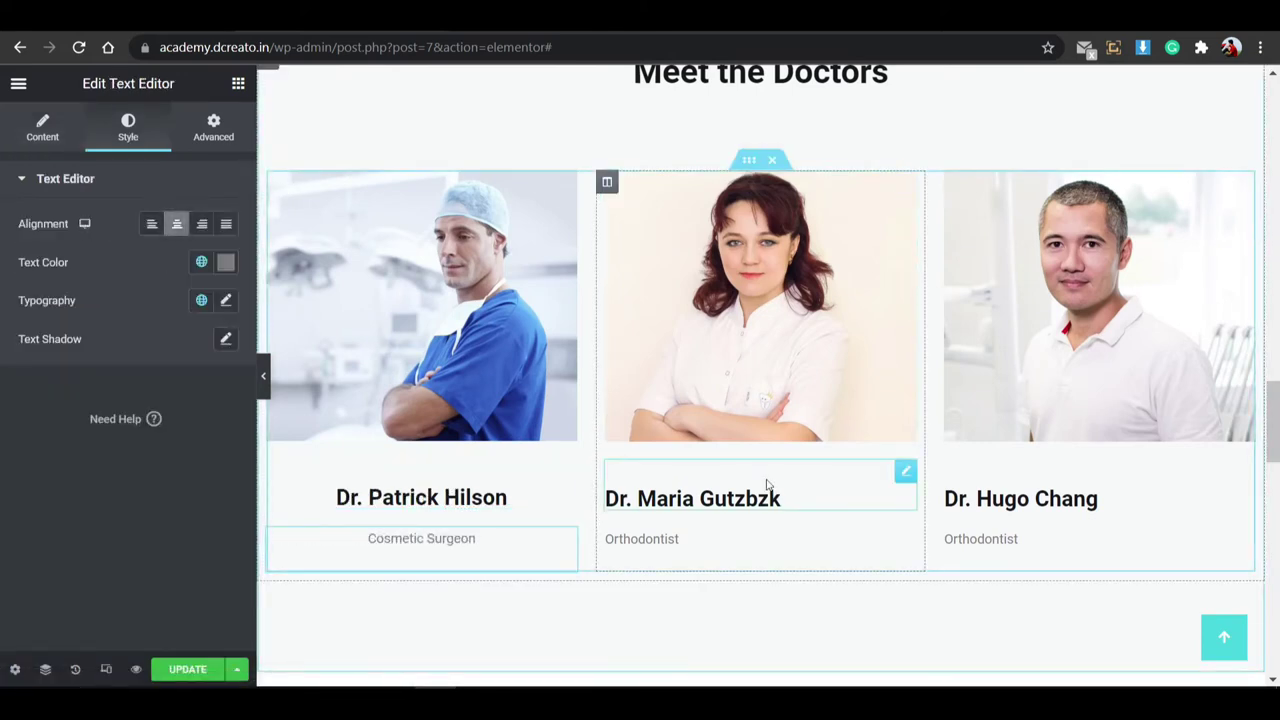
Centre-align the second doctor's name and the "Orthodontist" text beneath it.
click(767, 484)
click(177, 484)
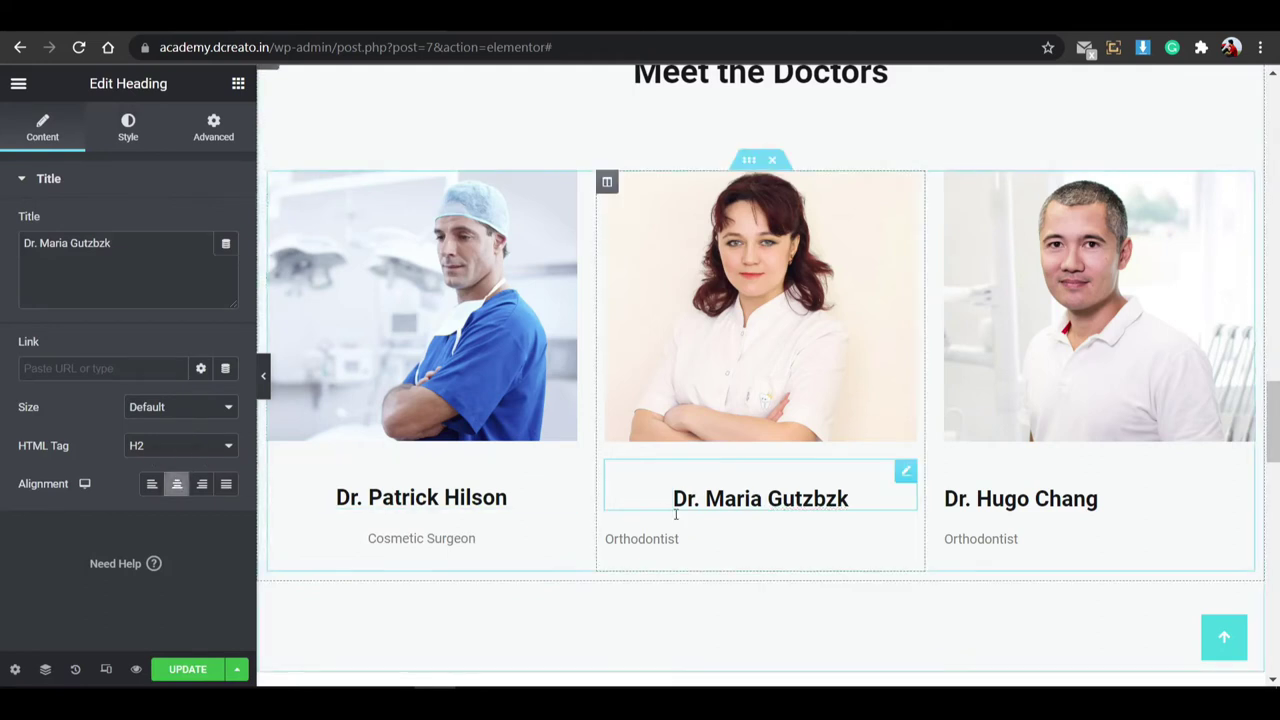
click(655, 540)
click(128, 128)
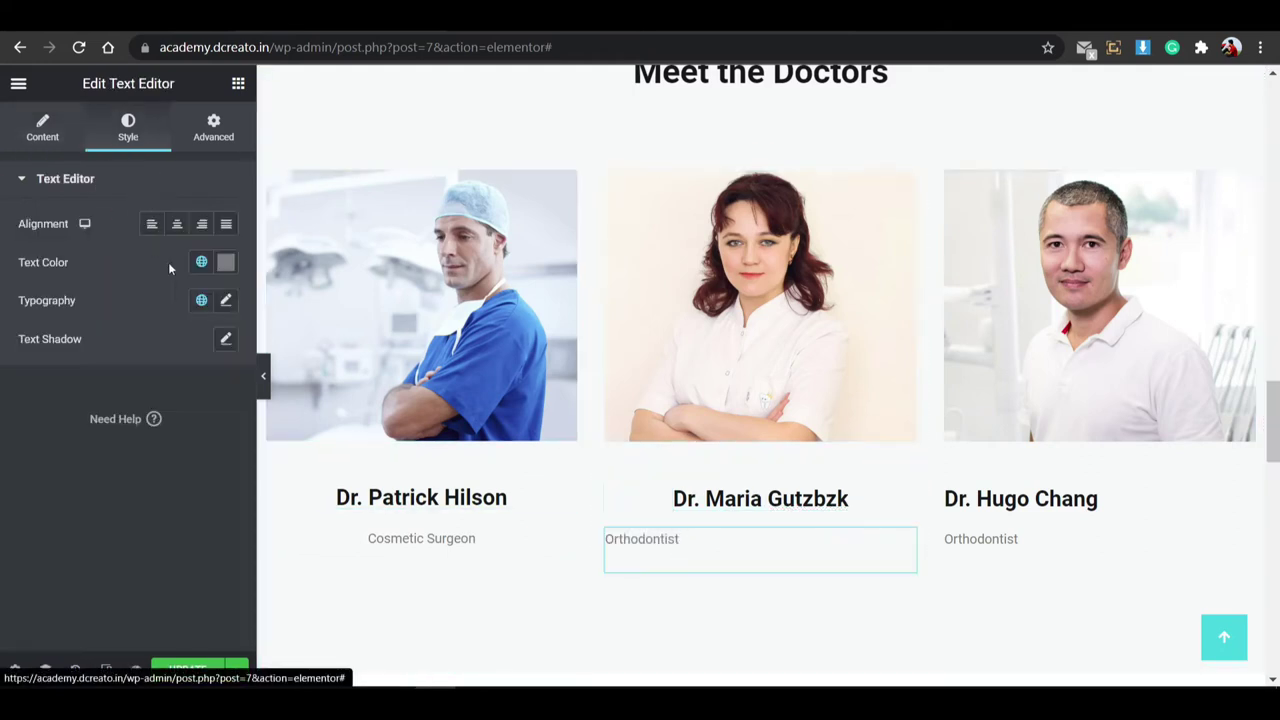
click(174, 190)
click(154, 177)
click(177, 224)
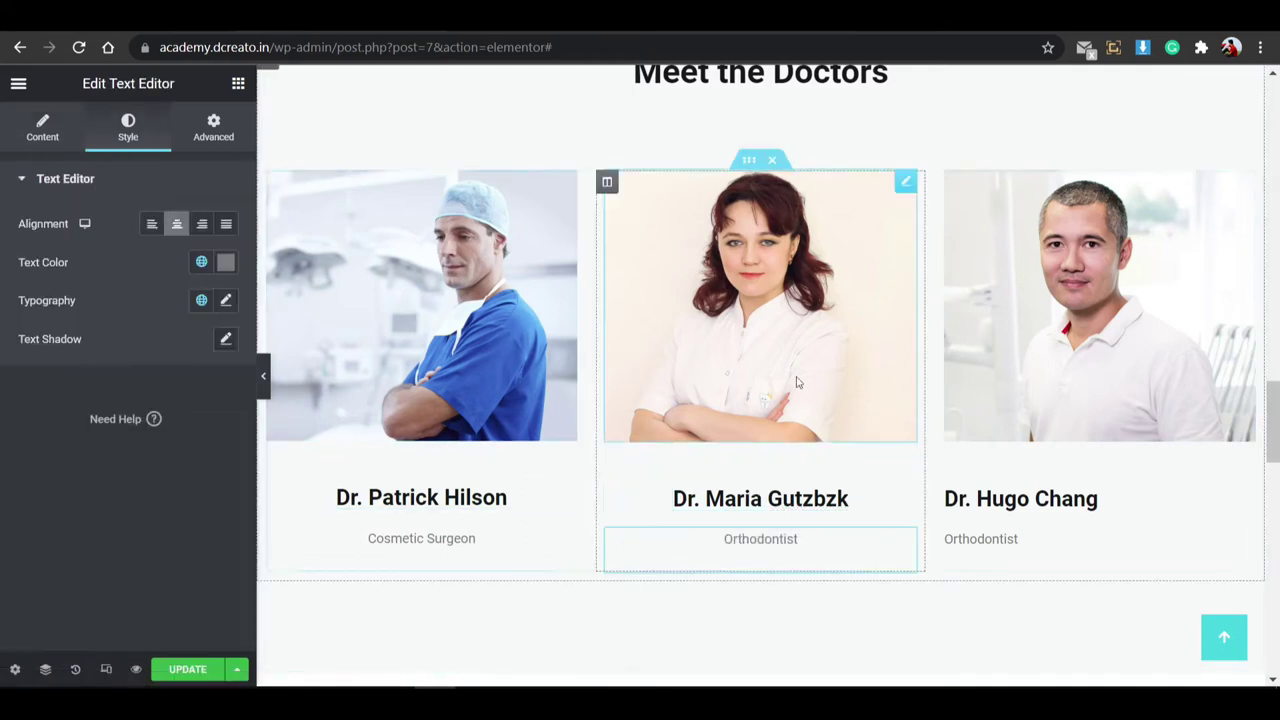
Centre-align the third doctor's name heading and the "Orthodontist" text beneath it.
click(1098, 492)
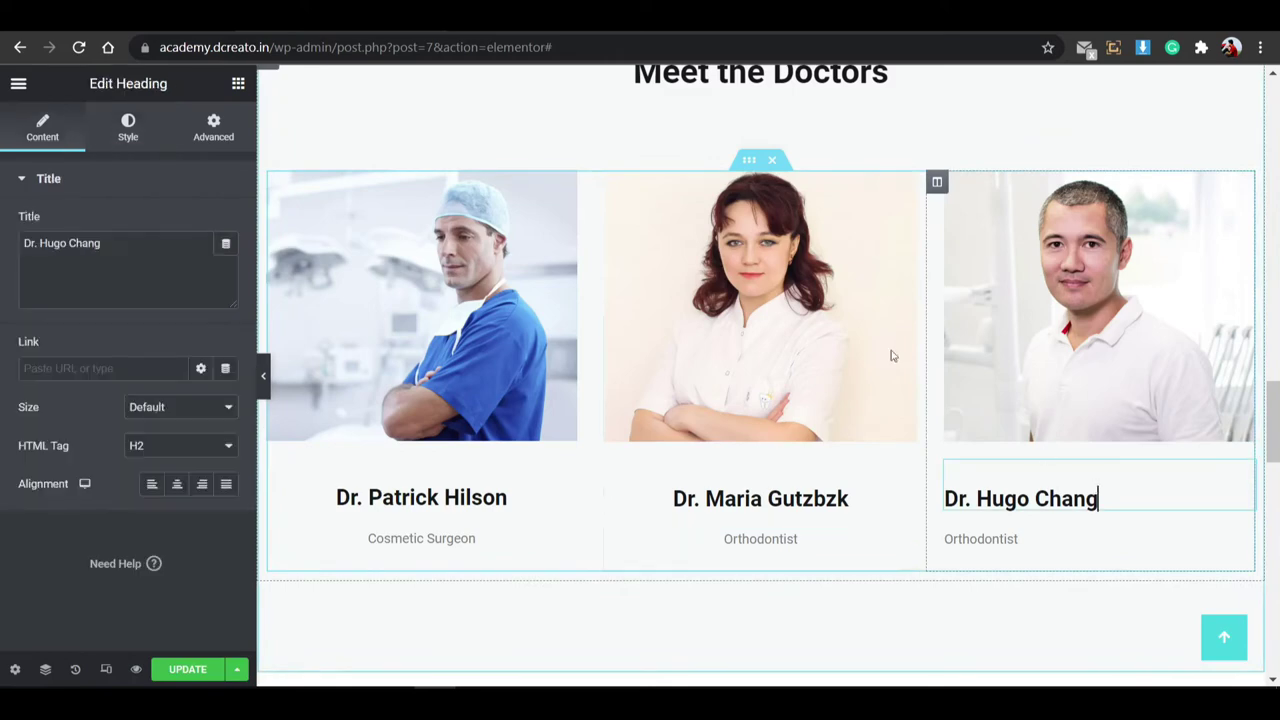
click(180, 485)
click(986, 535)
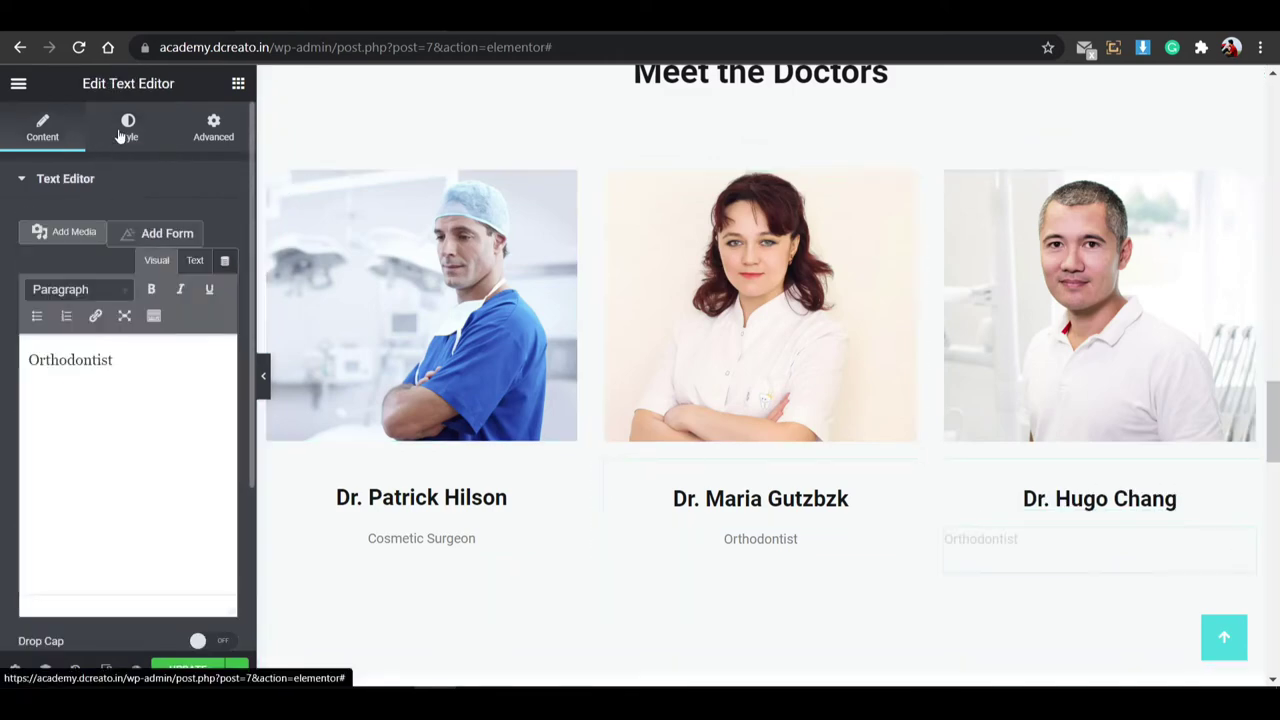
click(127, 128)
click(177, 224)
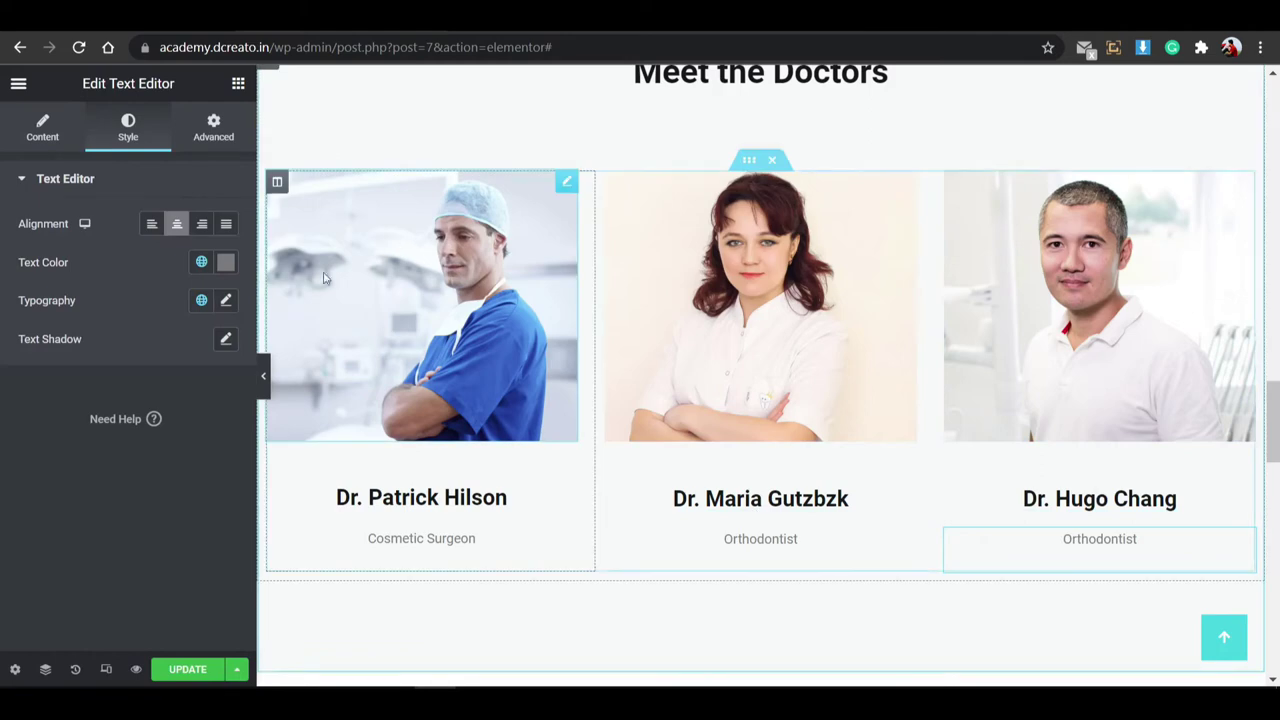
Give the Call Us column in the contact section a Fade In Left entrance animation.
scroll(340, 270, up, 5)
scroll(346, 268, down, 4)
scroll(830, 286, down, 4)
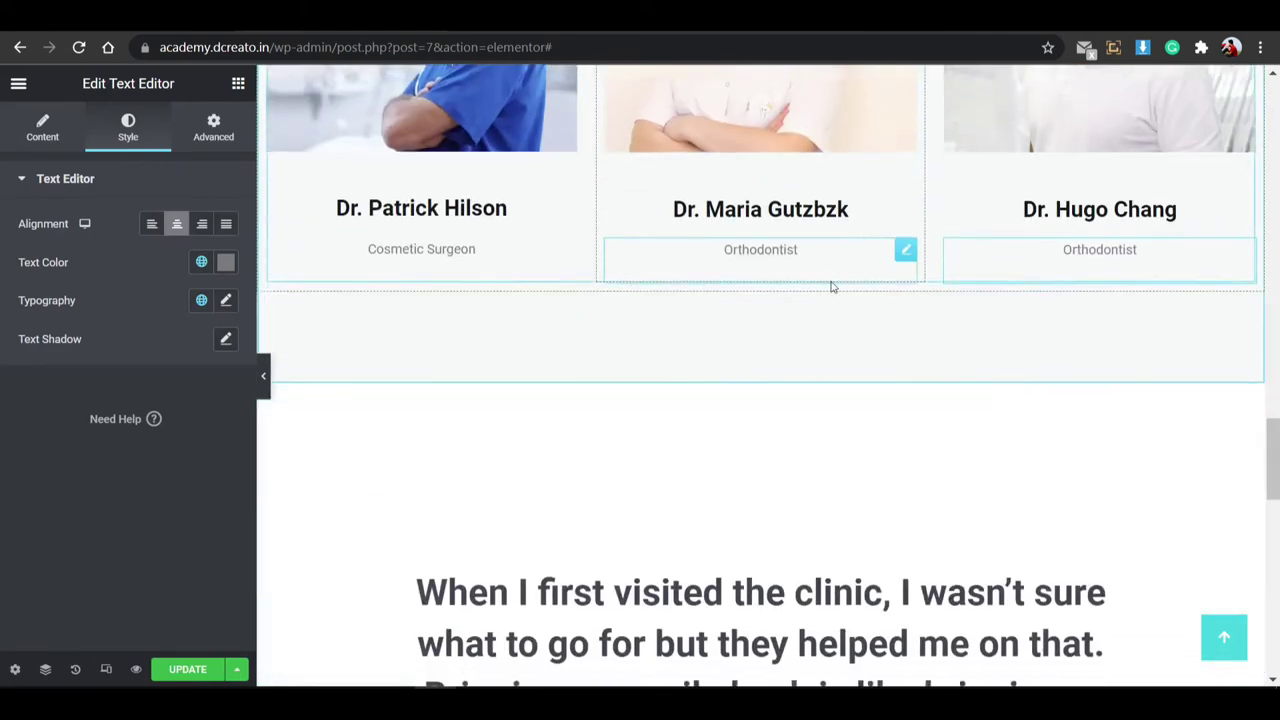
scroll(830, 286, down, 5)
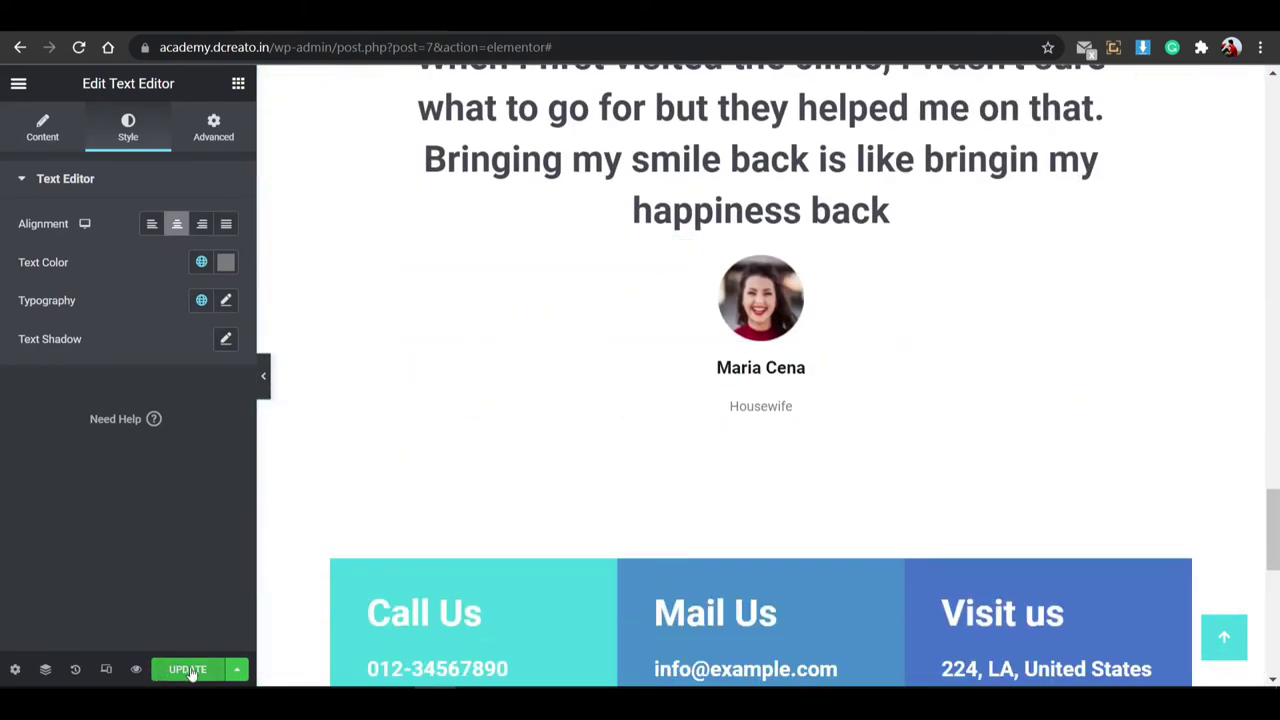
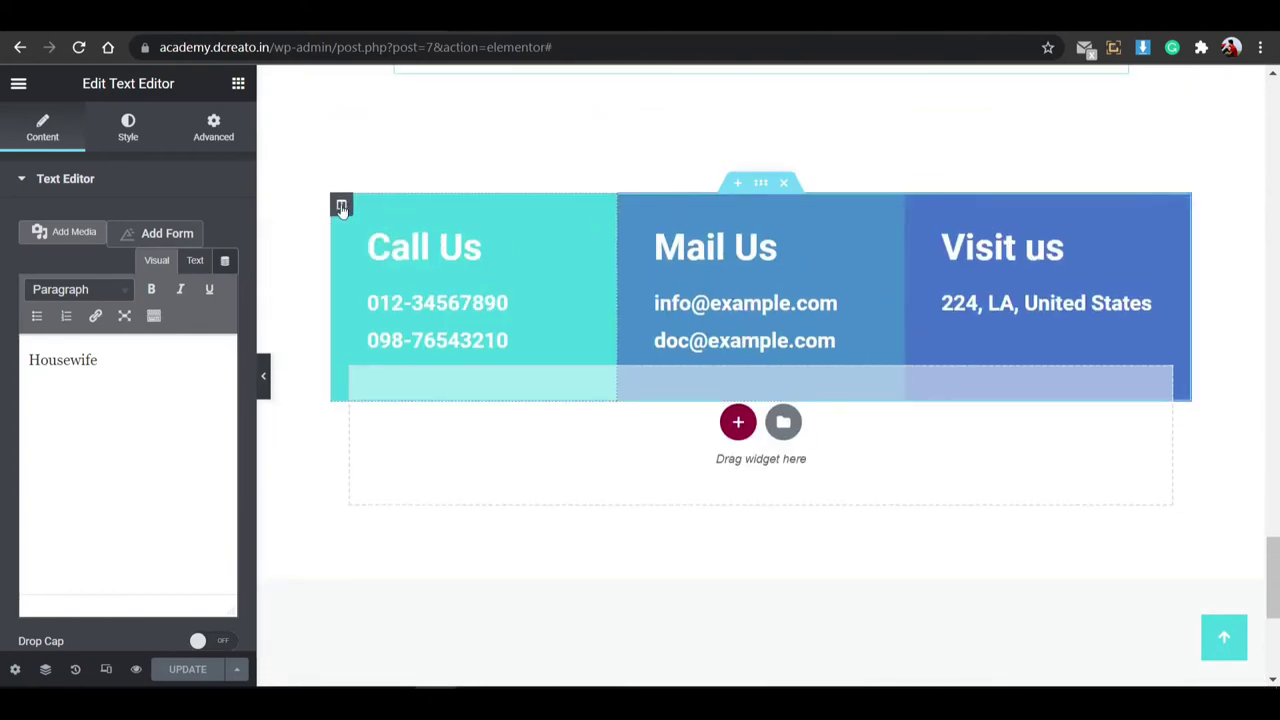
click(341, 206)
click(213, 130)
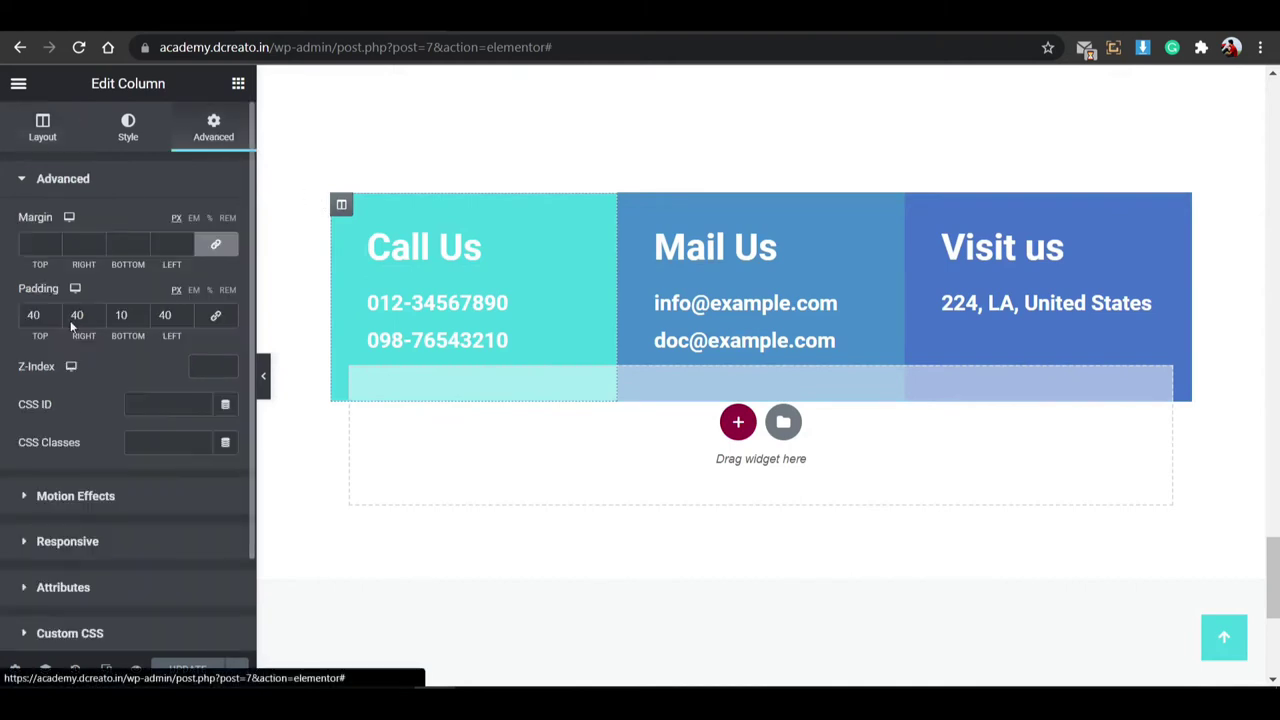
click(80, 498)
click(116, 292)
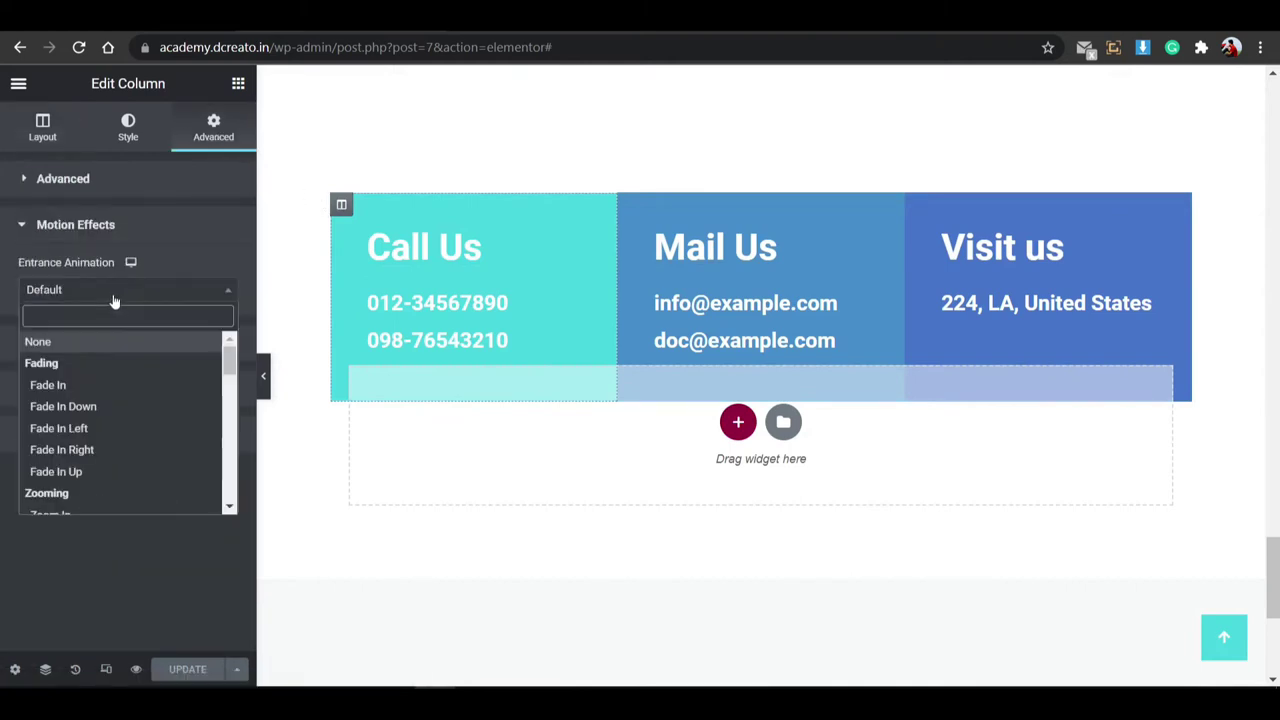
click(88, 436)
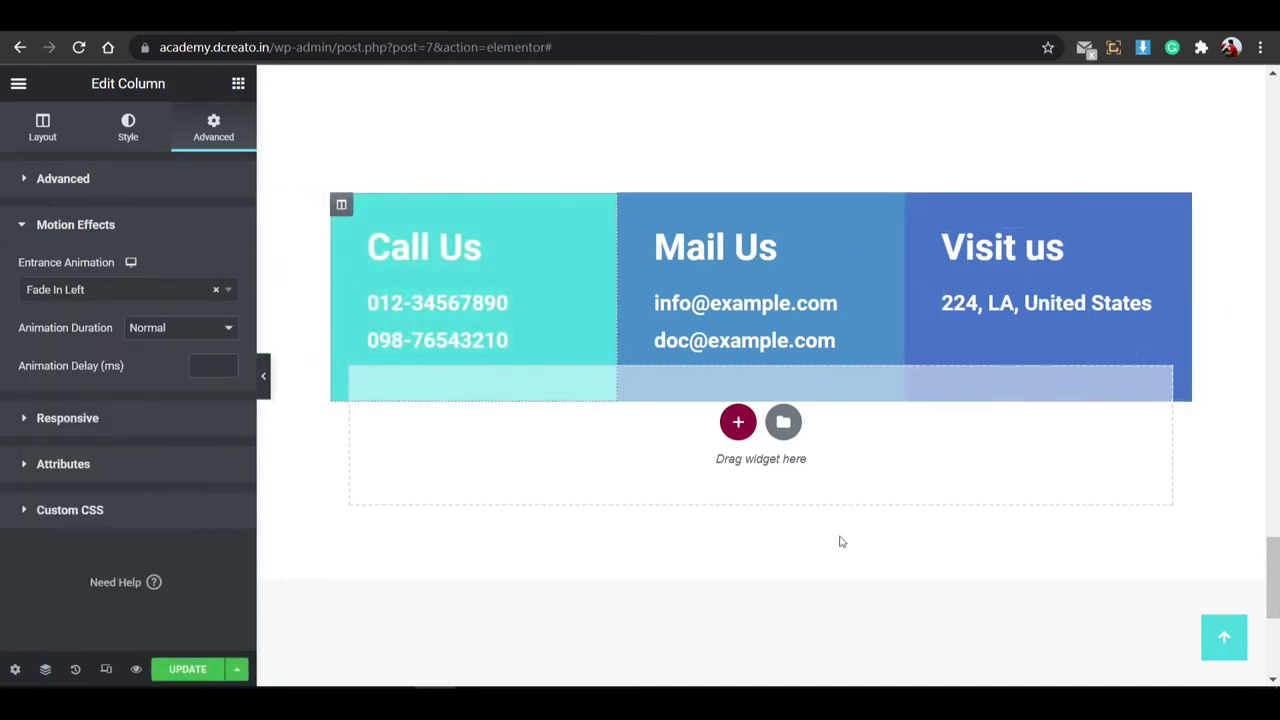
Give the Mail Us column a Fade In Up entrance animation.
click(629, 207)
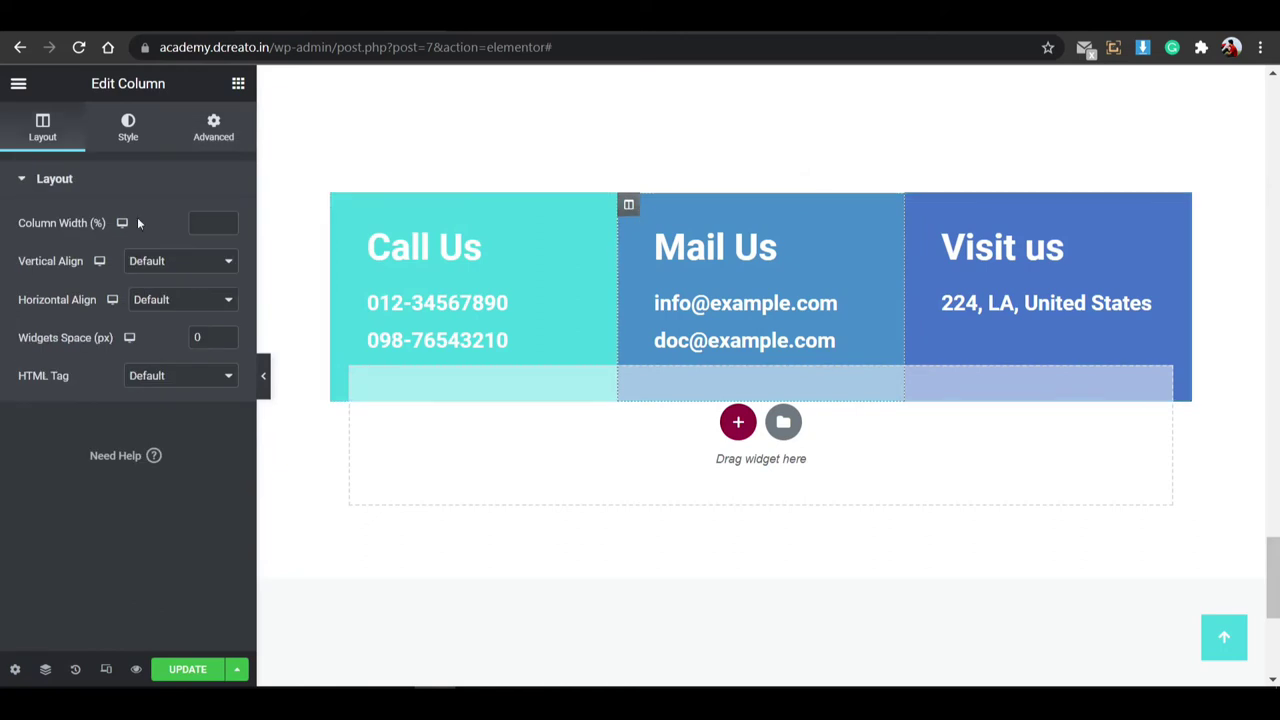
click(214, 128)
click(151, 494)
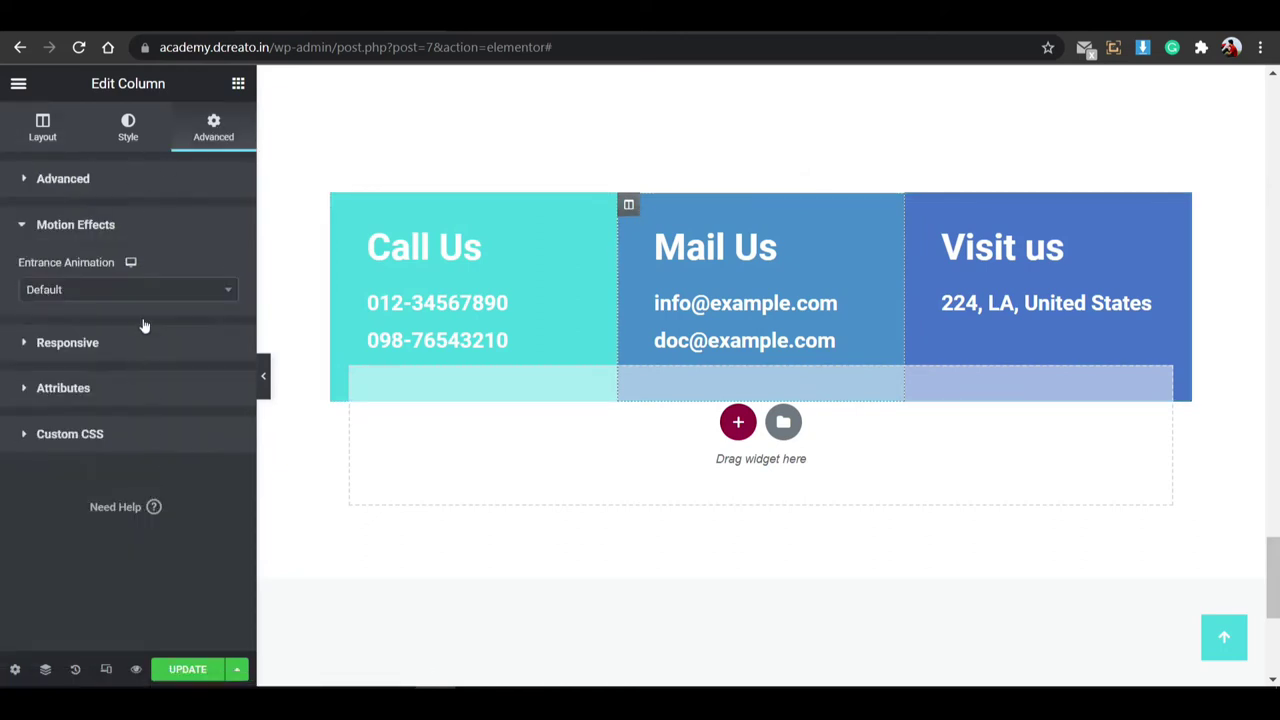
click(128, 289)
click(114, 471)
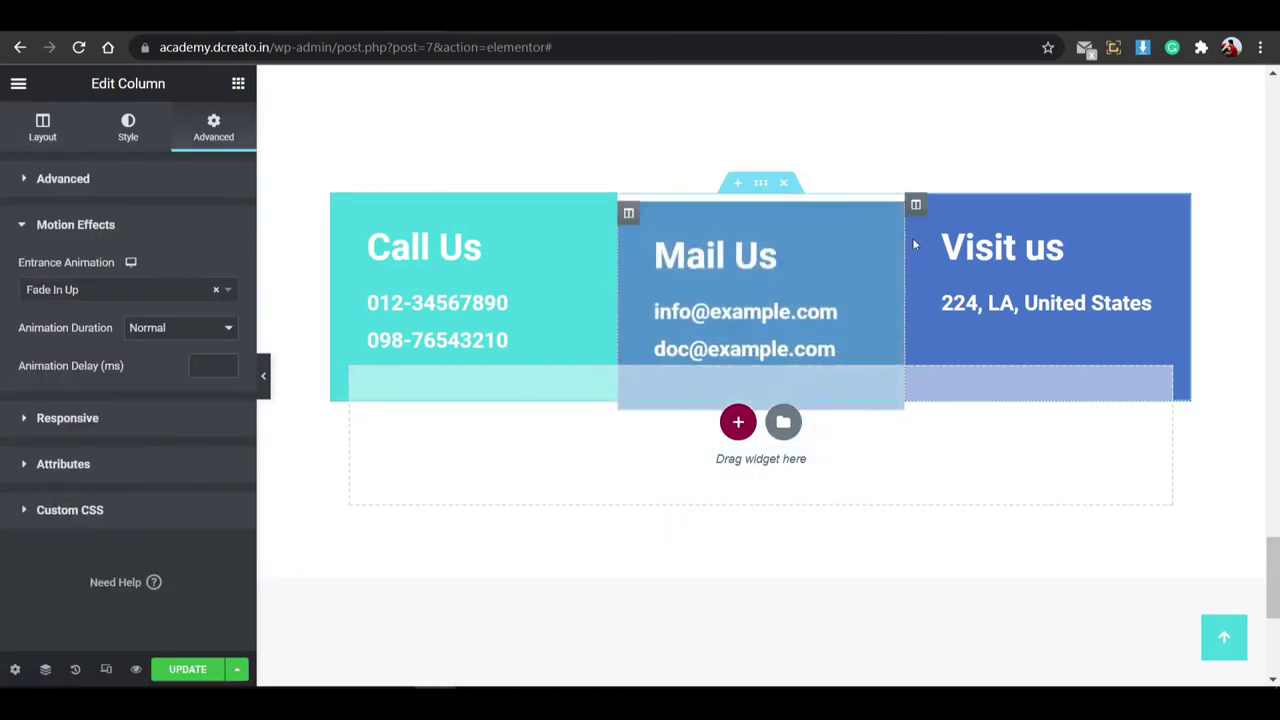
Give the Visit us column a Fade In Right entrance animation.
click(917, 205)
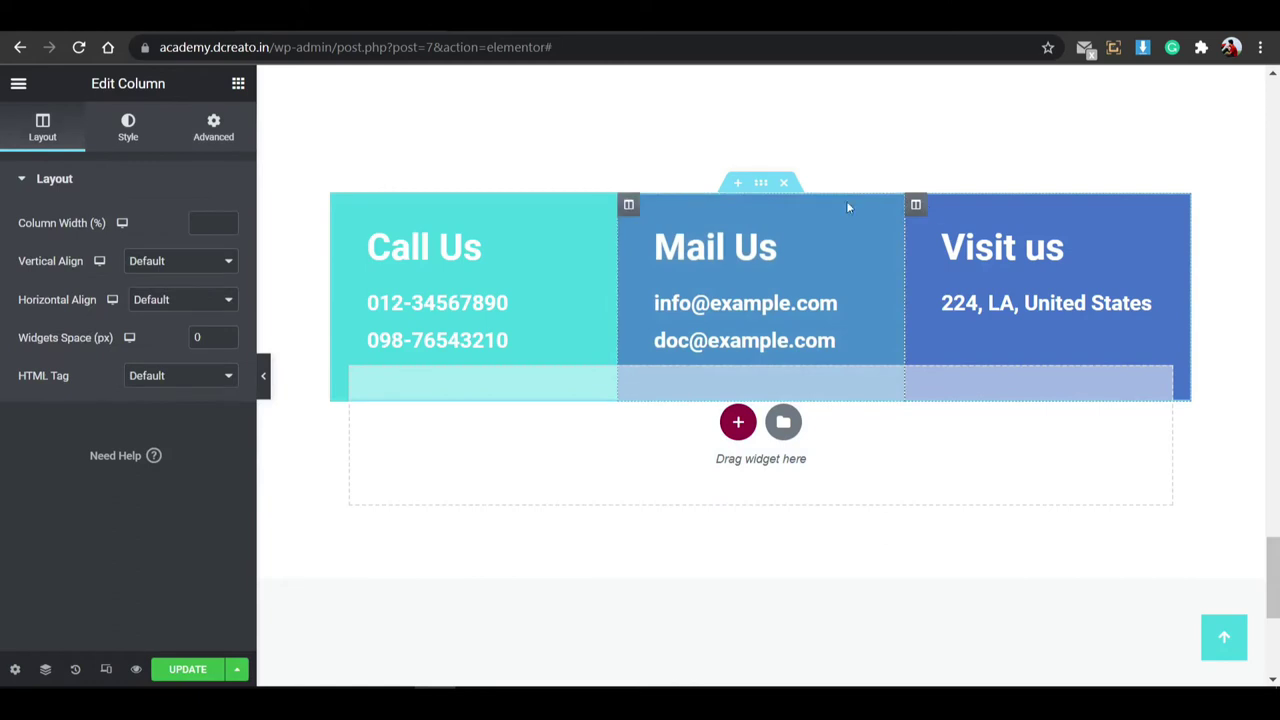
click(214, 128)
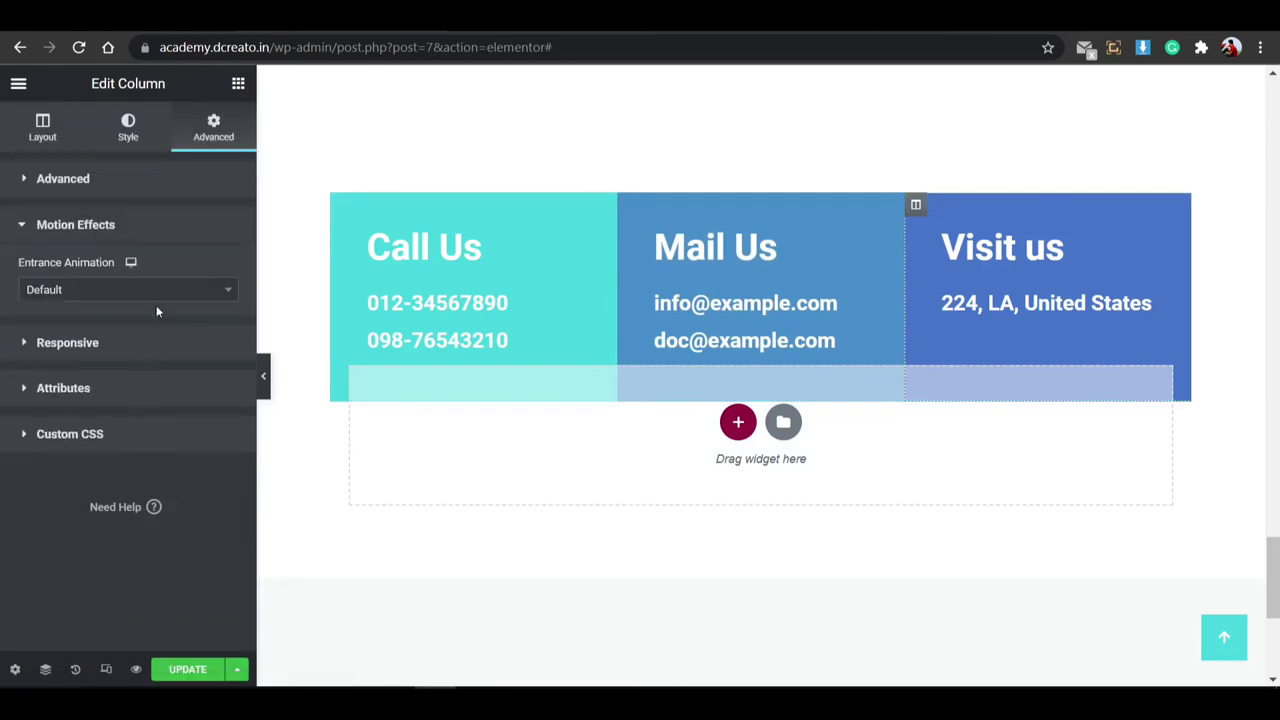
click(150, 290)
click(134, 455)
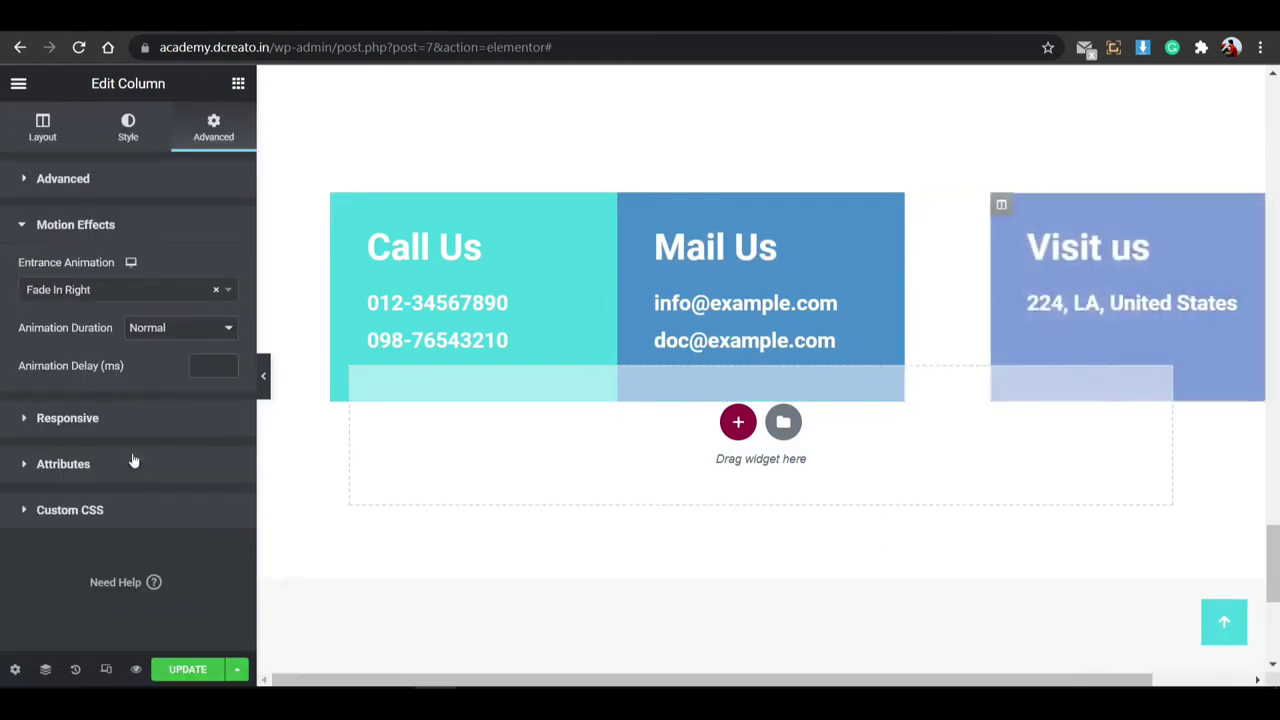
Apply a Fade In Up entrance animation to the "Housewife" text in the testimonial section.
scroll(583, 394, up, 5)
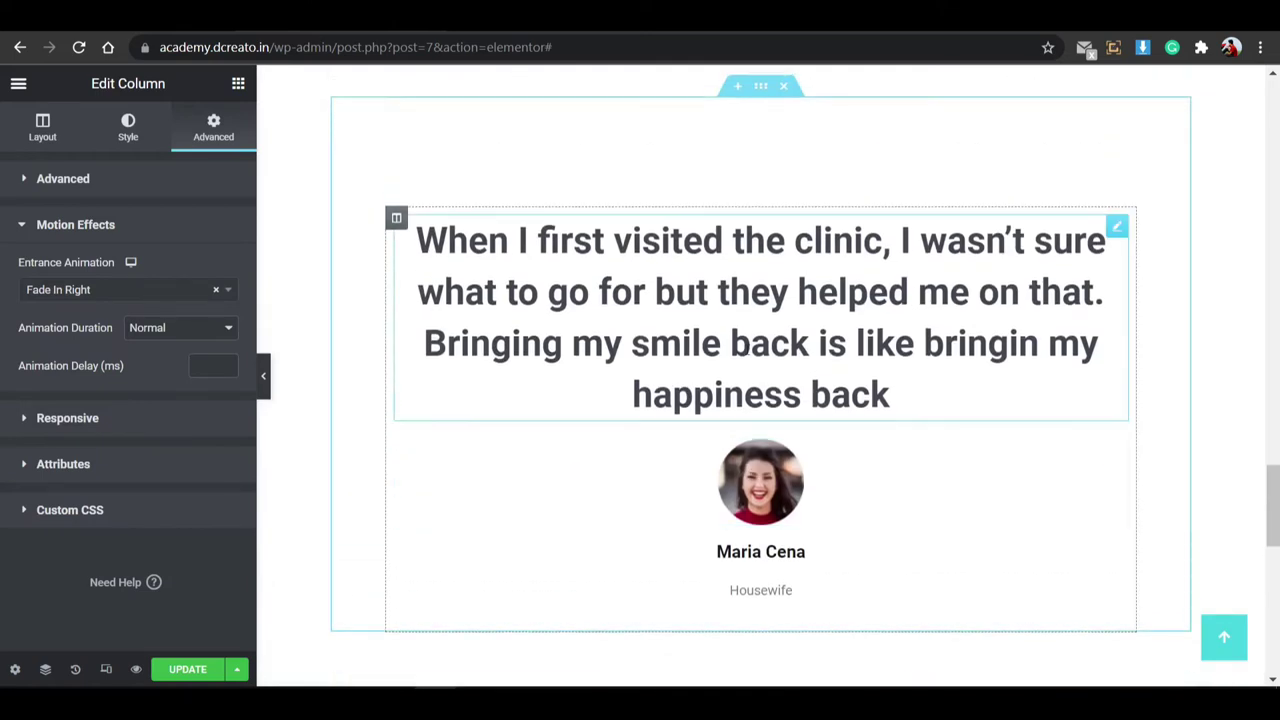
click(760, 590)
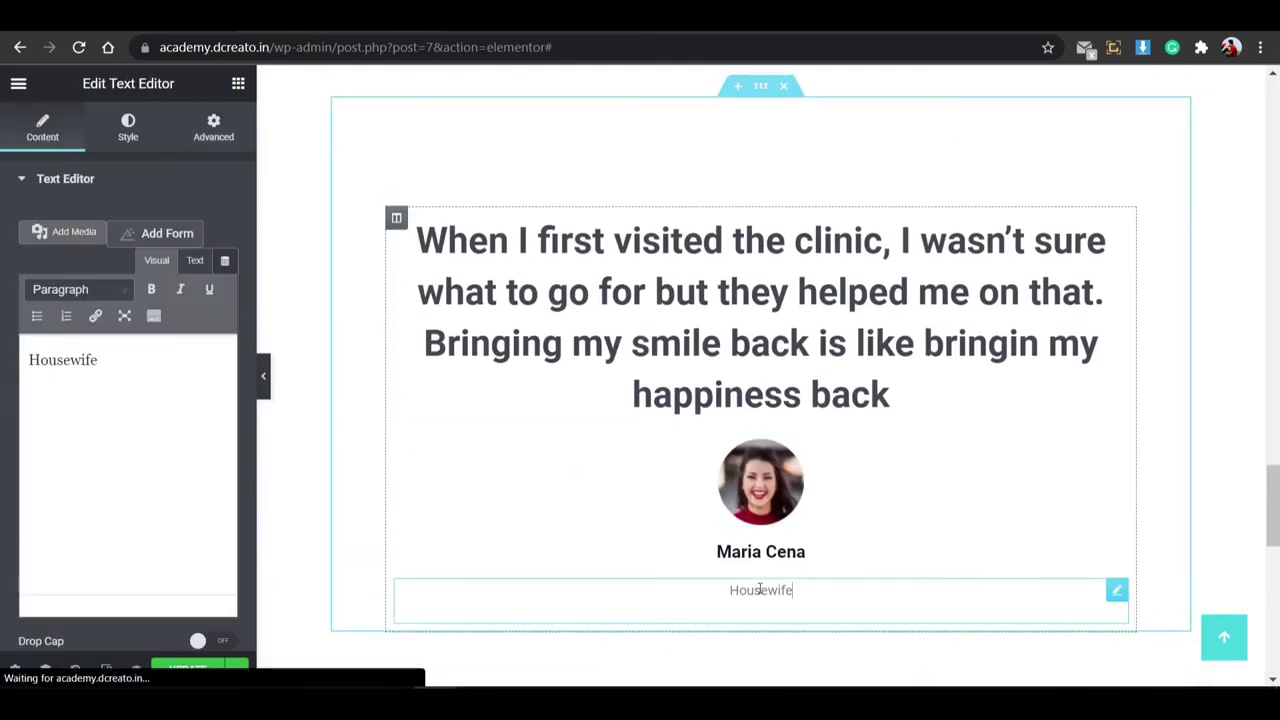
click(214, 128)
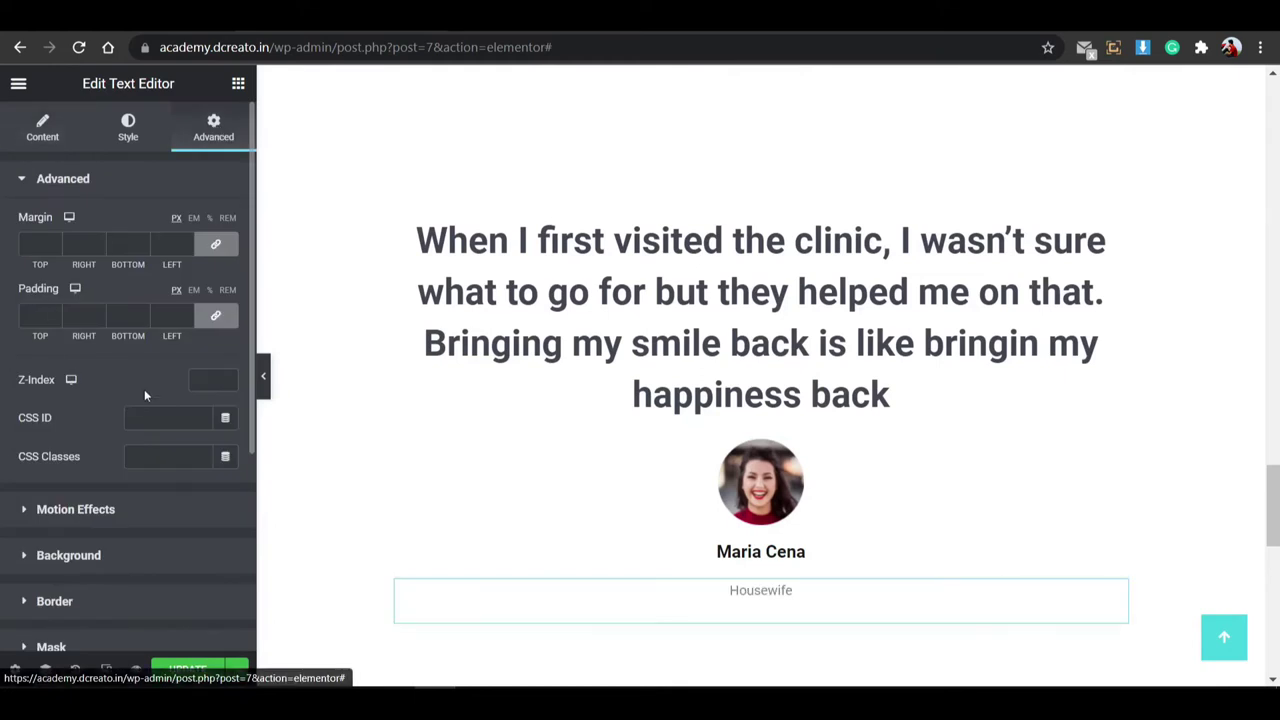
click(116, 509)
click(110, 290)
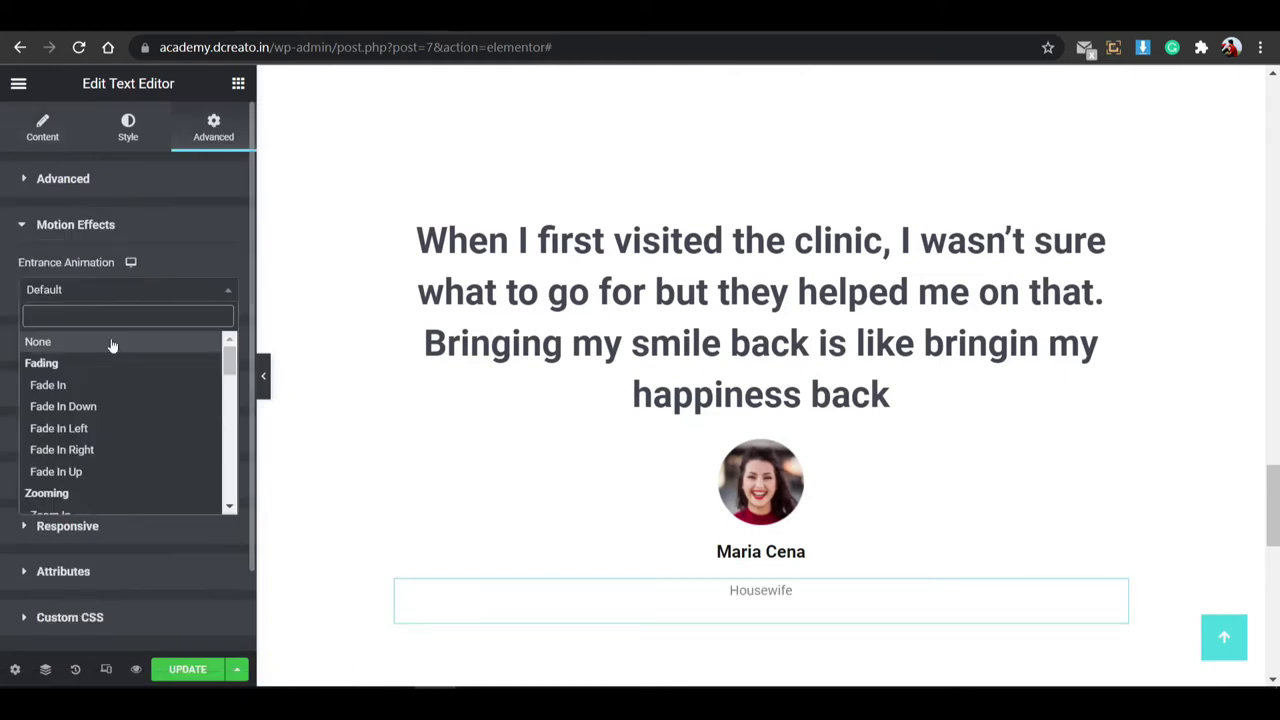
click(88, 471)
Apply a Fade In Up entrance animation to the client's name heading in the testimonial.
click(805, 552)
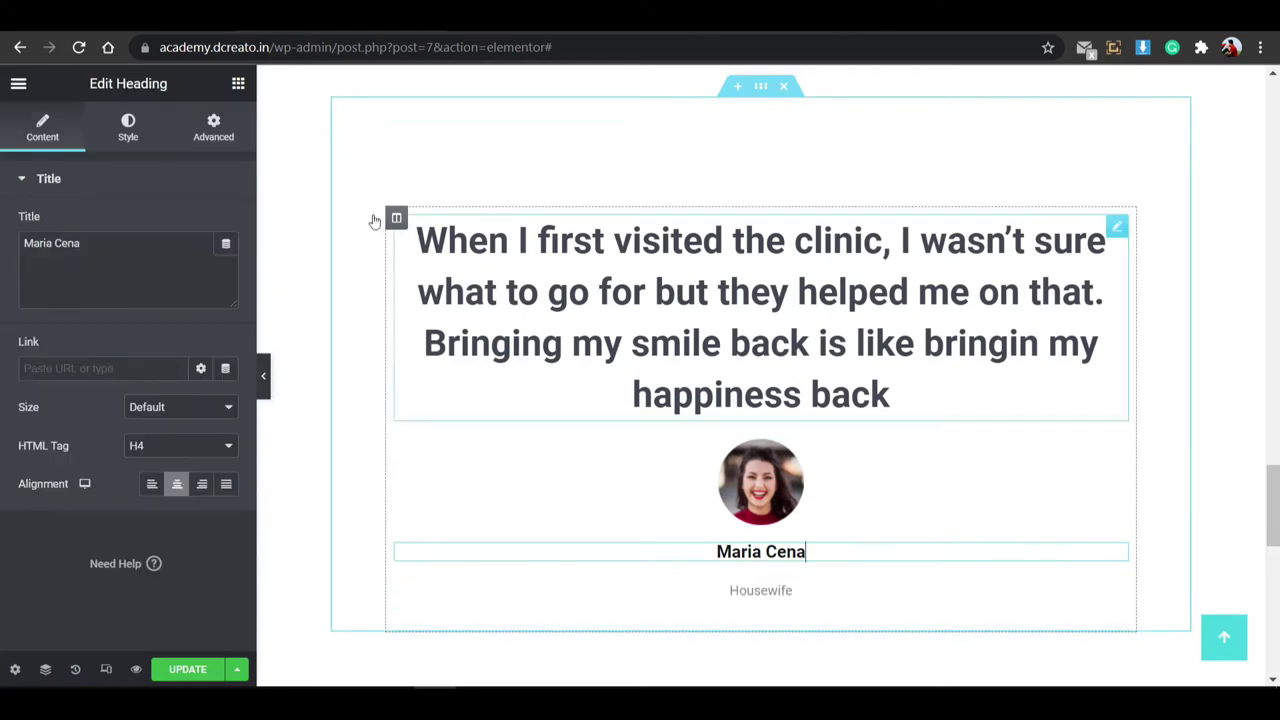
click(192, 130)
scroll(157, 365, down, 3)
click(142, 270)
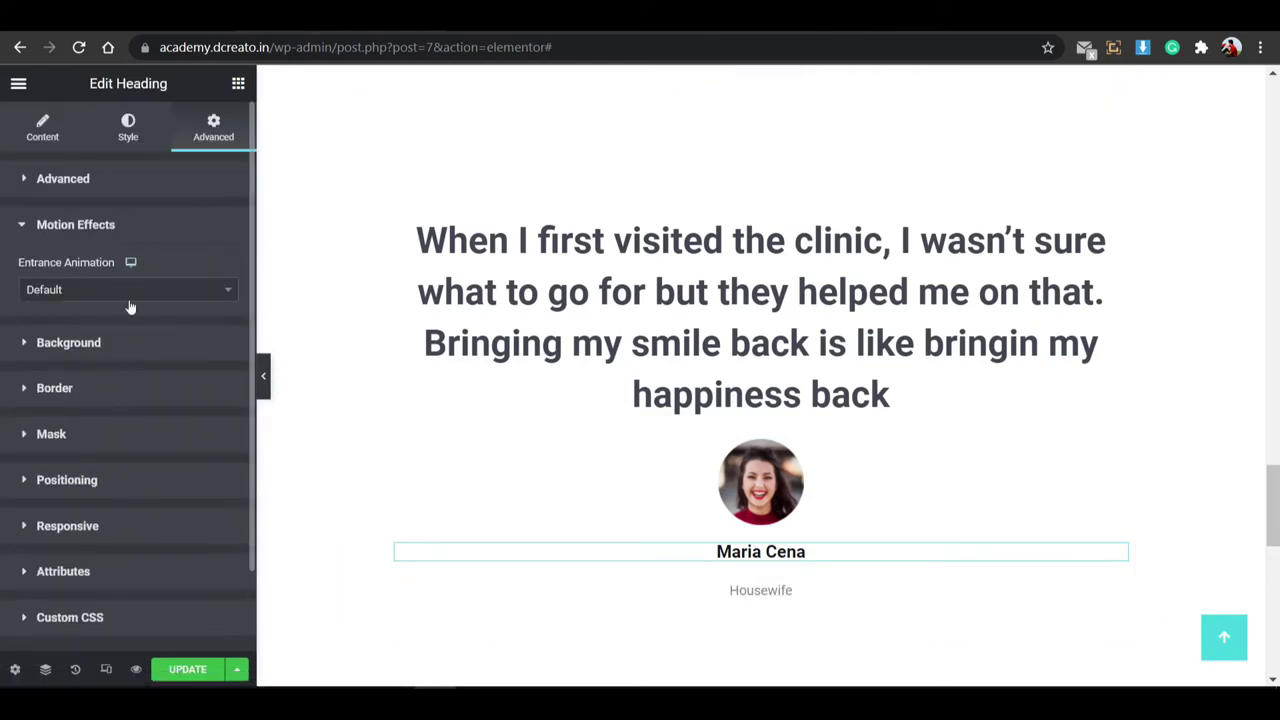
click(128, 290)
click(103, 470)
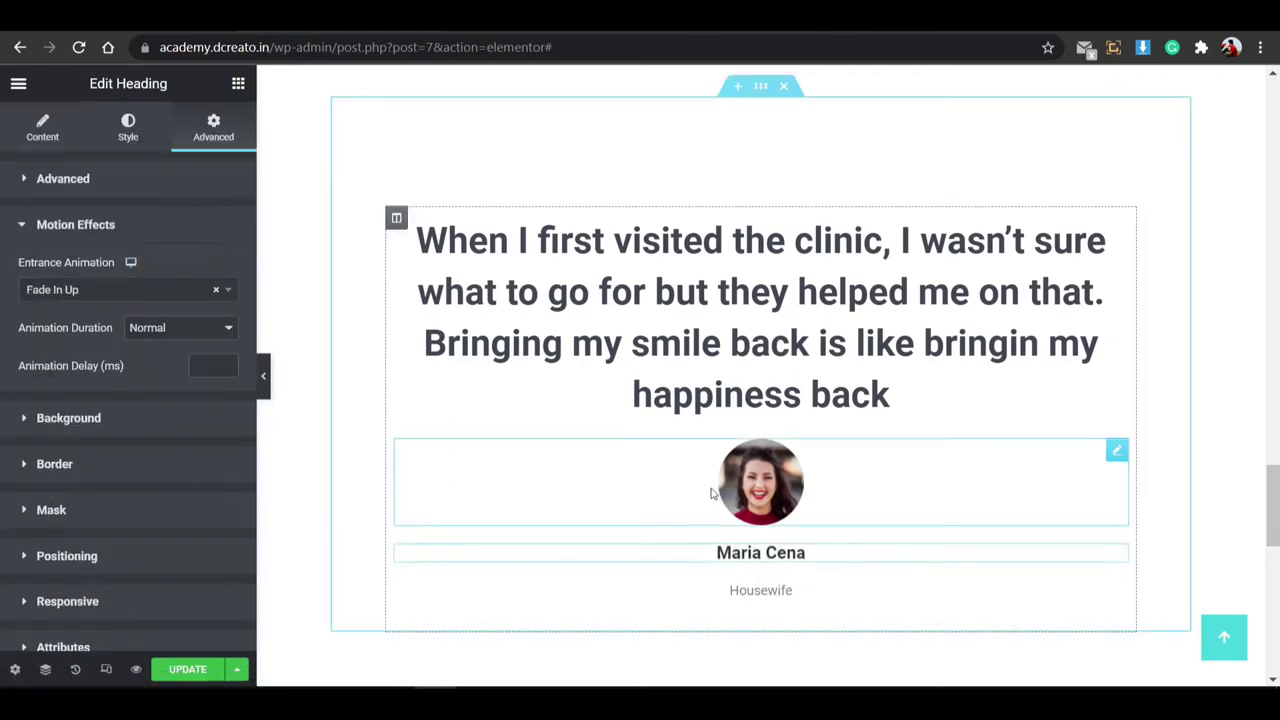
Apply a Fade In Up entrance animation to the client's round photo in the testimonial.
click(660, 524)
click(212, 125)
scroll(168, 375, down, 3)
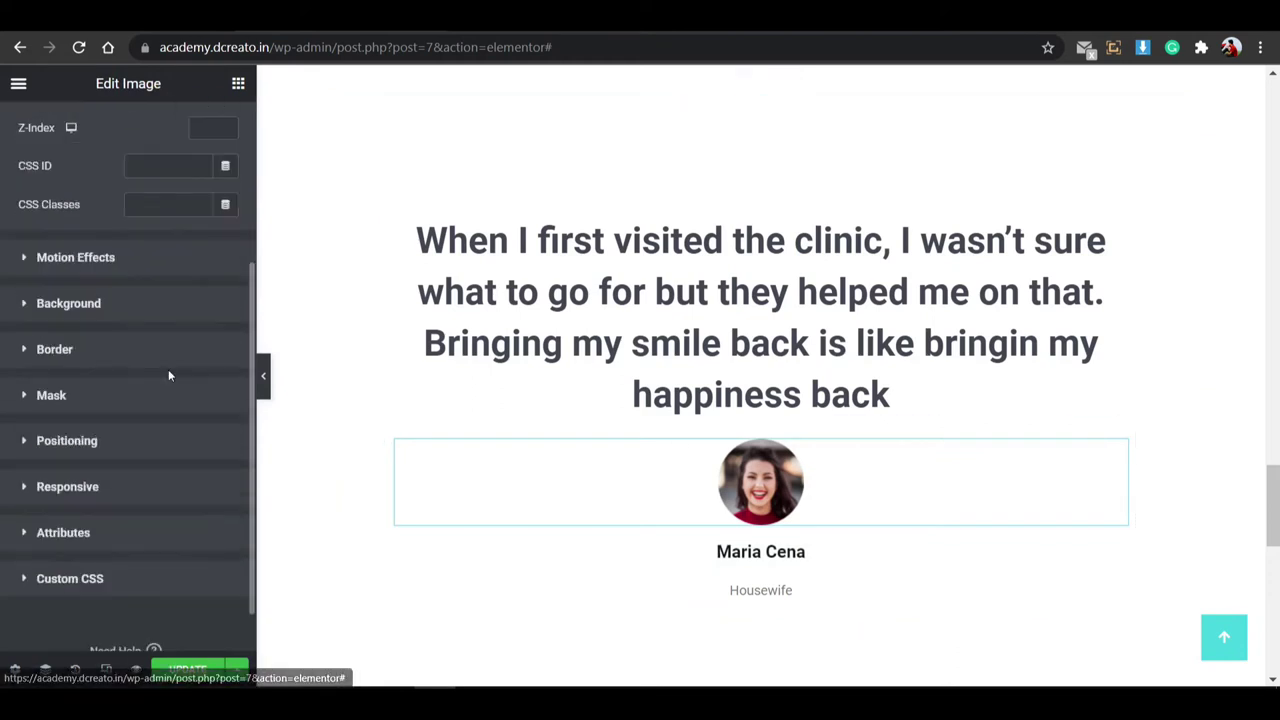
click(148, 257)
click(134, 290)
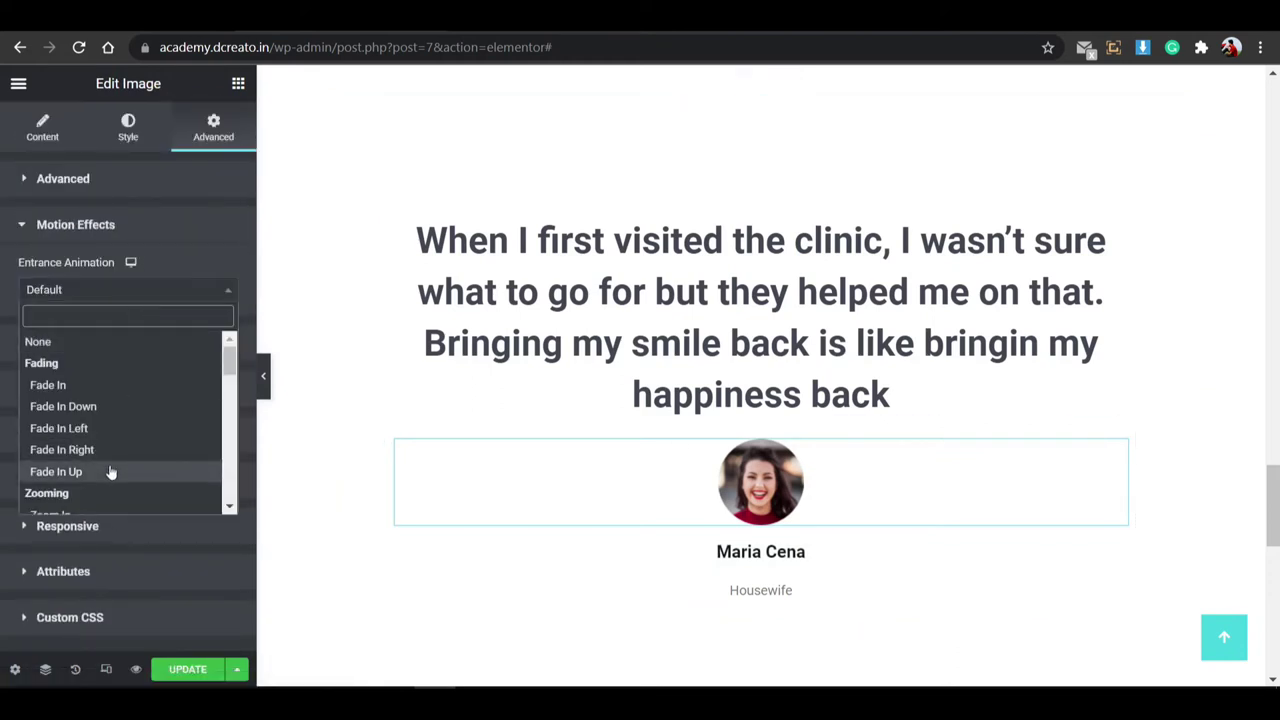
click(108, 469)
Apply a Fade In Up entrance animation to the testimonial quote heading.
click(595, 381)
click(213, 127)
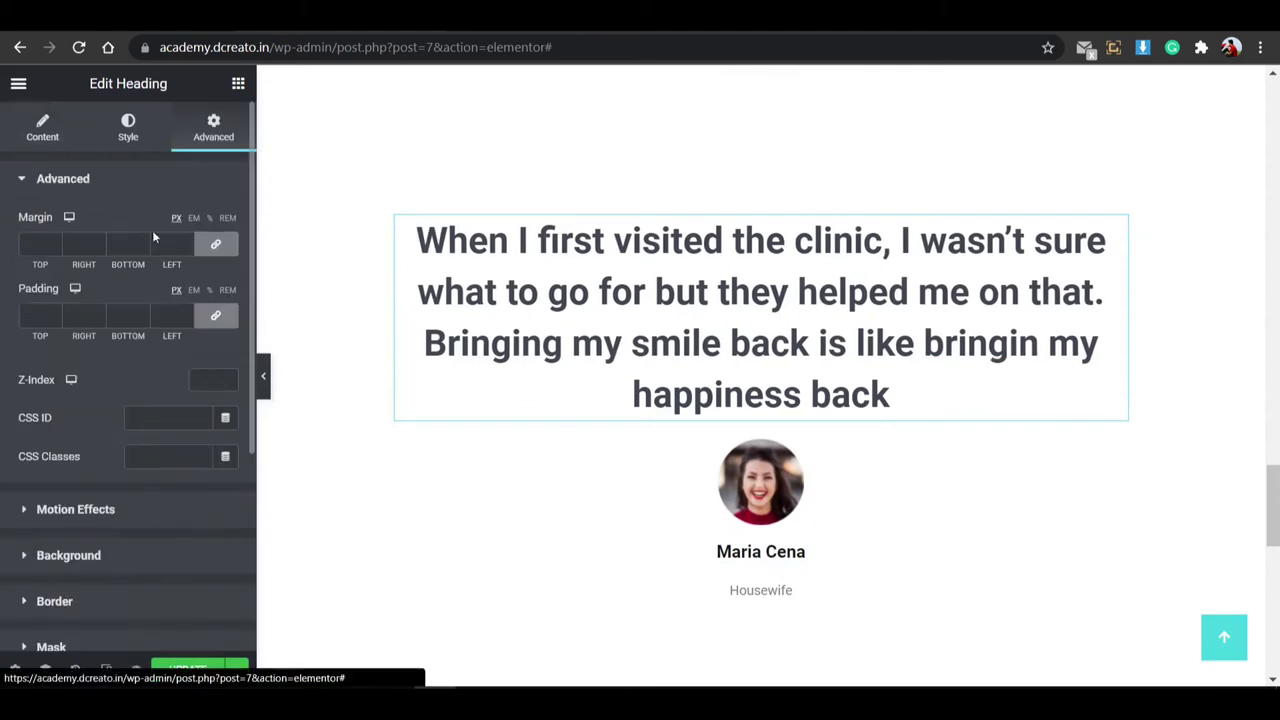
click(122, 505)
click(120, 289)
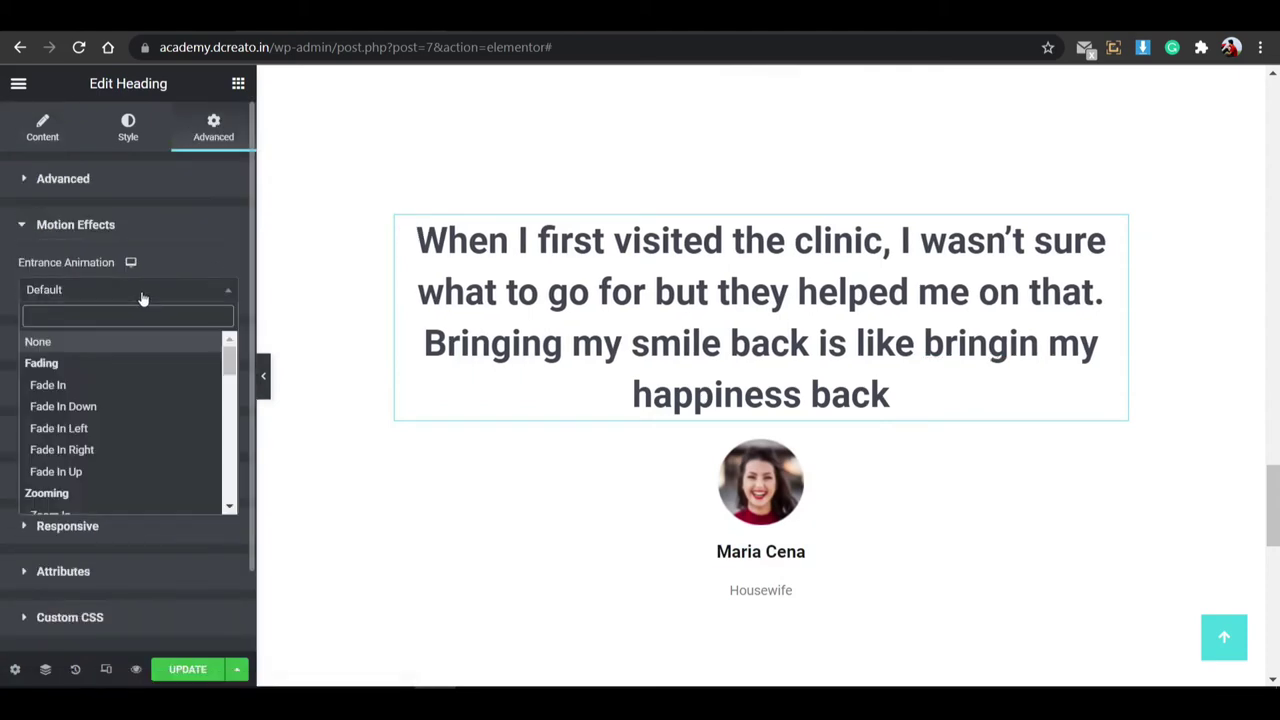
click(120, 474)
Open the motion effects settings of the first doctor's column in the Meet the Doctors section.
scroll(458, 438, up, 5)
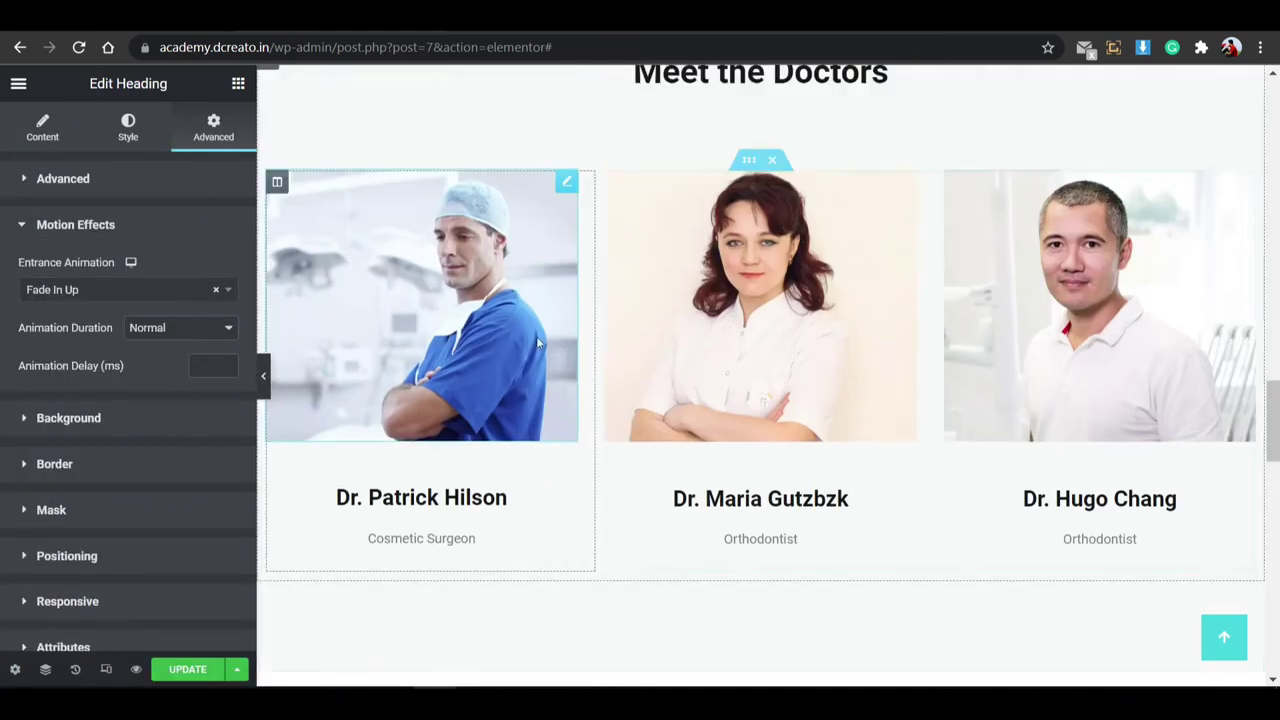
click(277, 182)
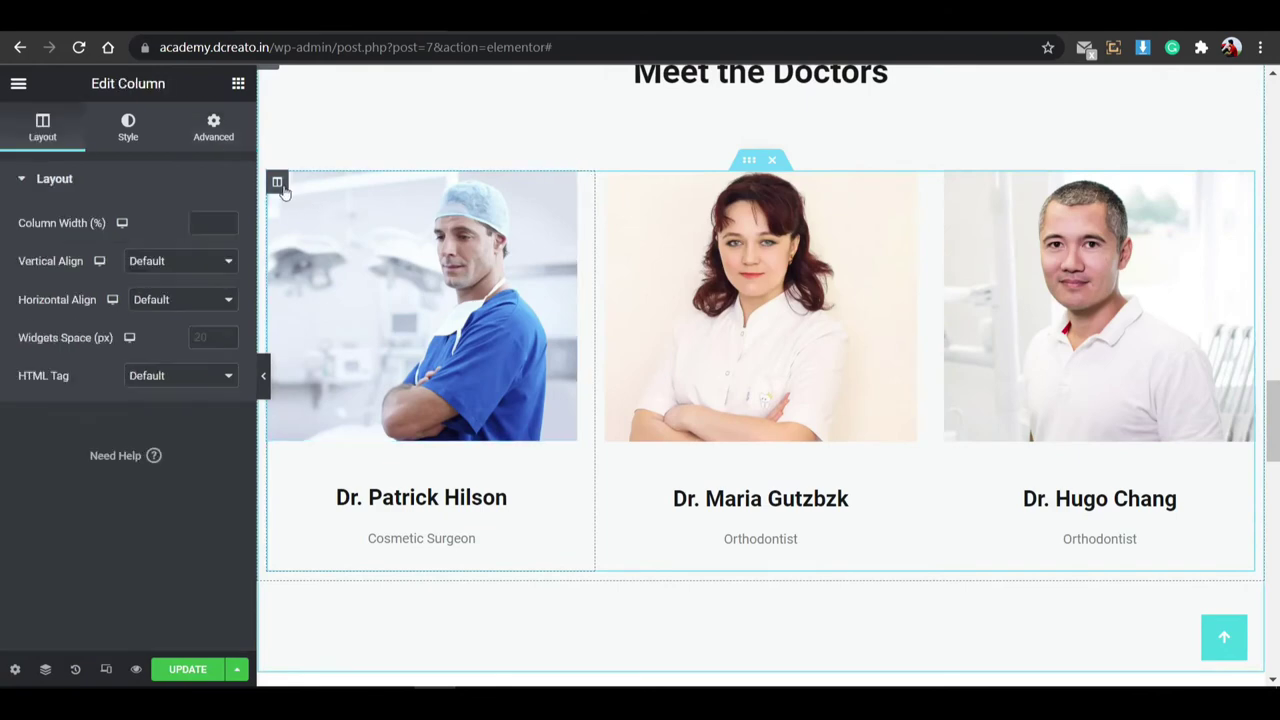
click(213, 127)
scroll(120, 360, down, 1)
click(96, 380)
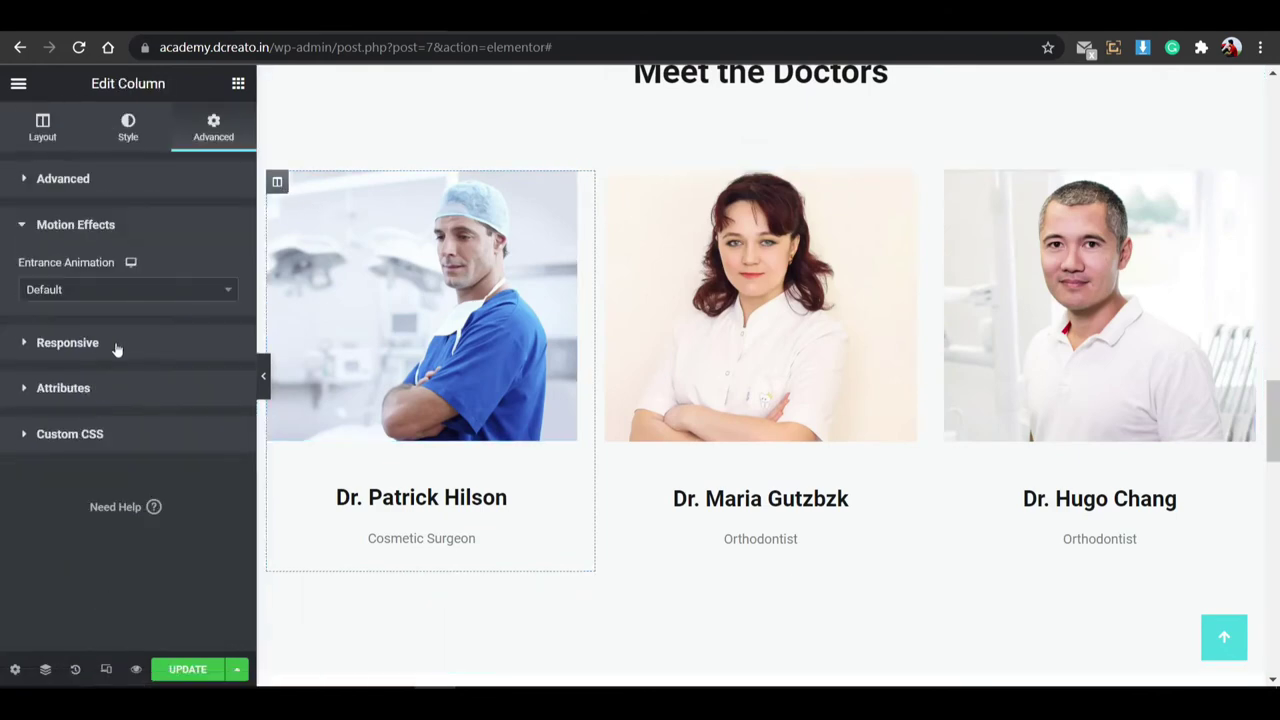
Set the entrance animation to Fade In Left for the first doctor's column and Fade In Up for the middle doctor's column.
click(157, 294)
click(109, 437)
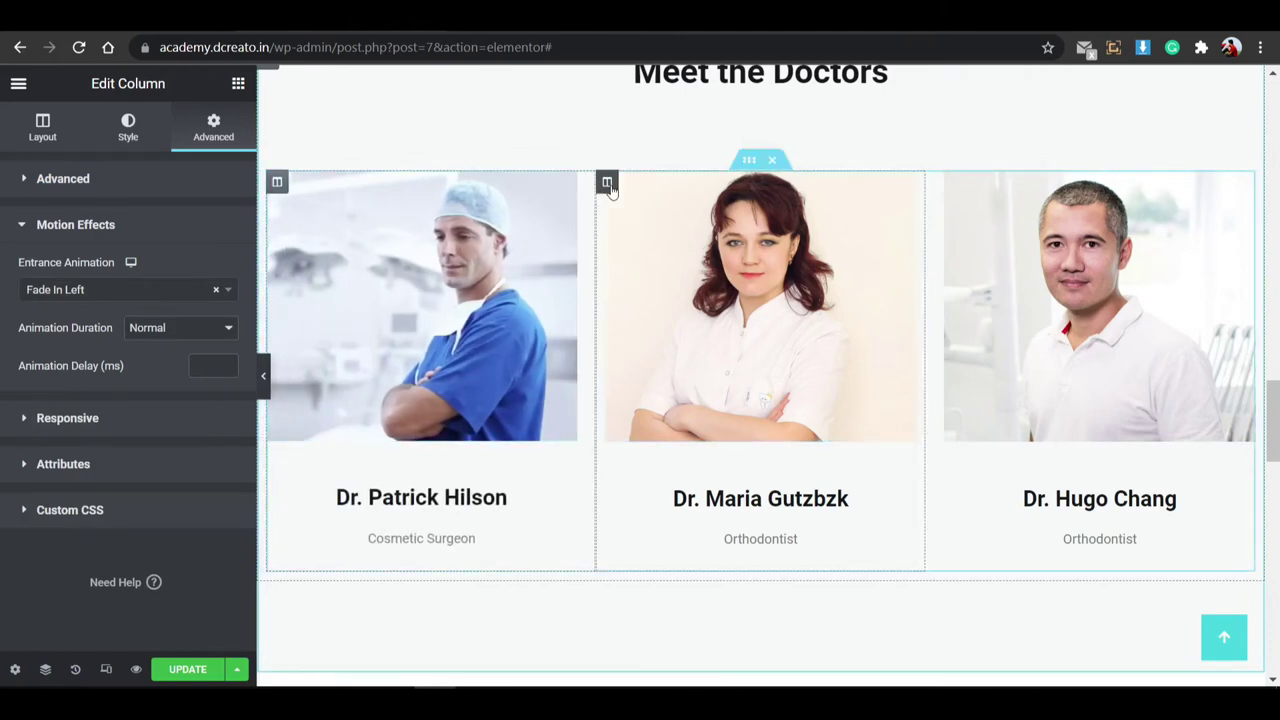
click(607, 182)
click(199, 130)
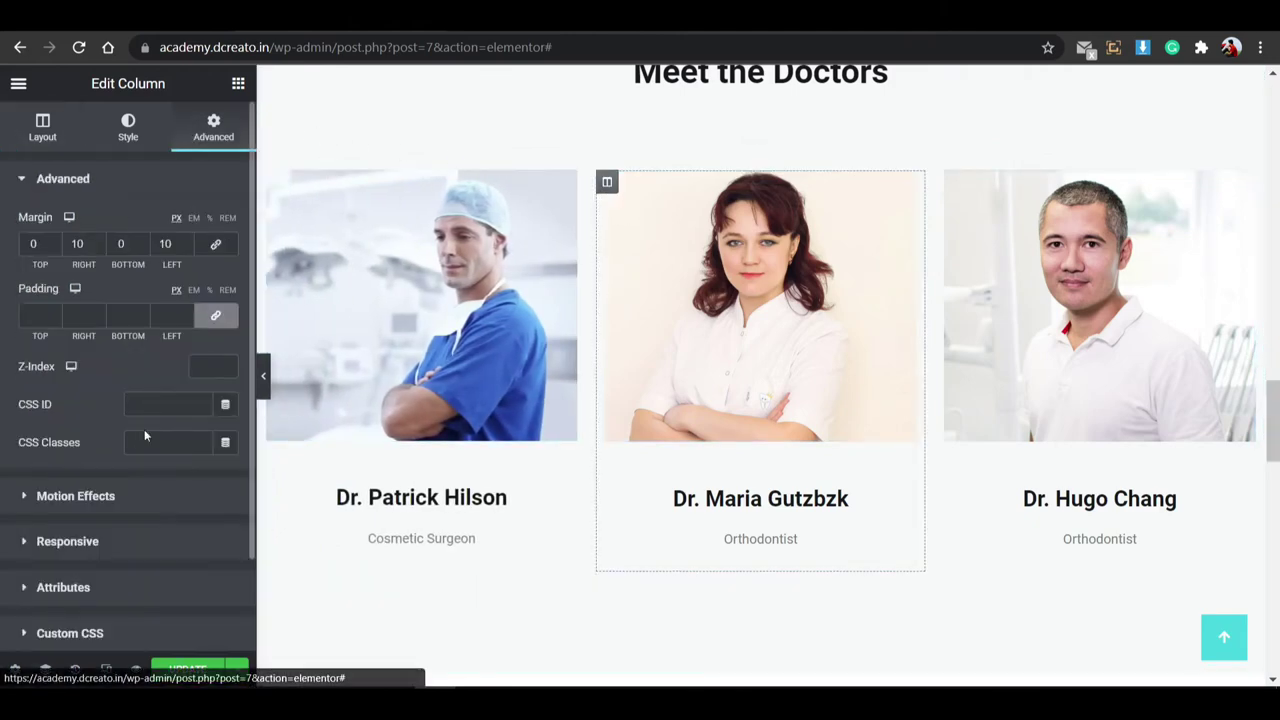
click(121, 500)
click(138, 290)
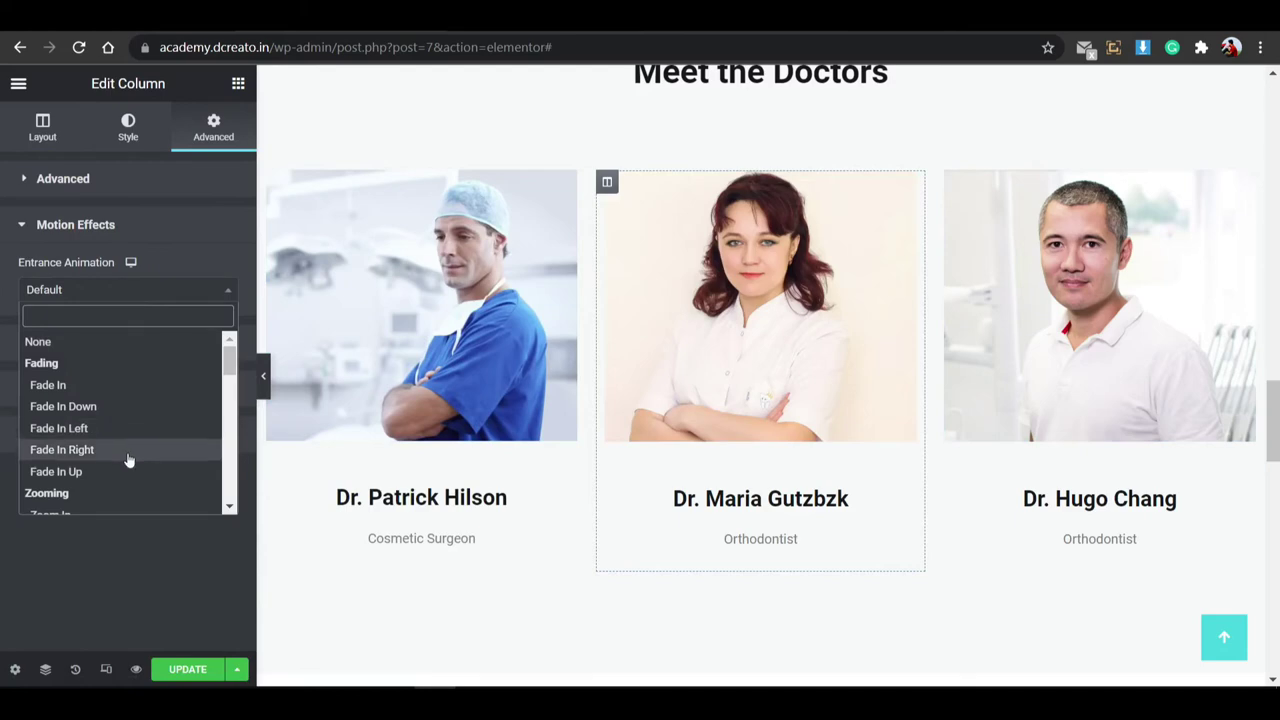
click(128, 471)
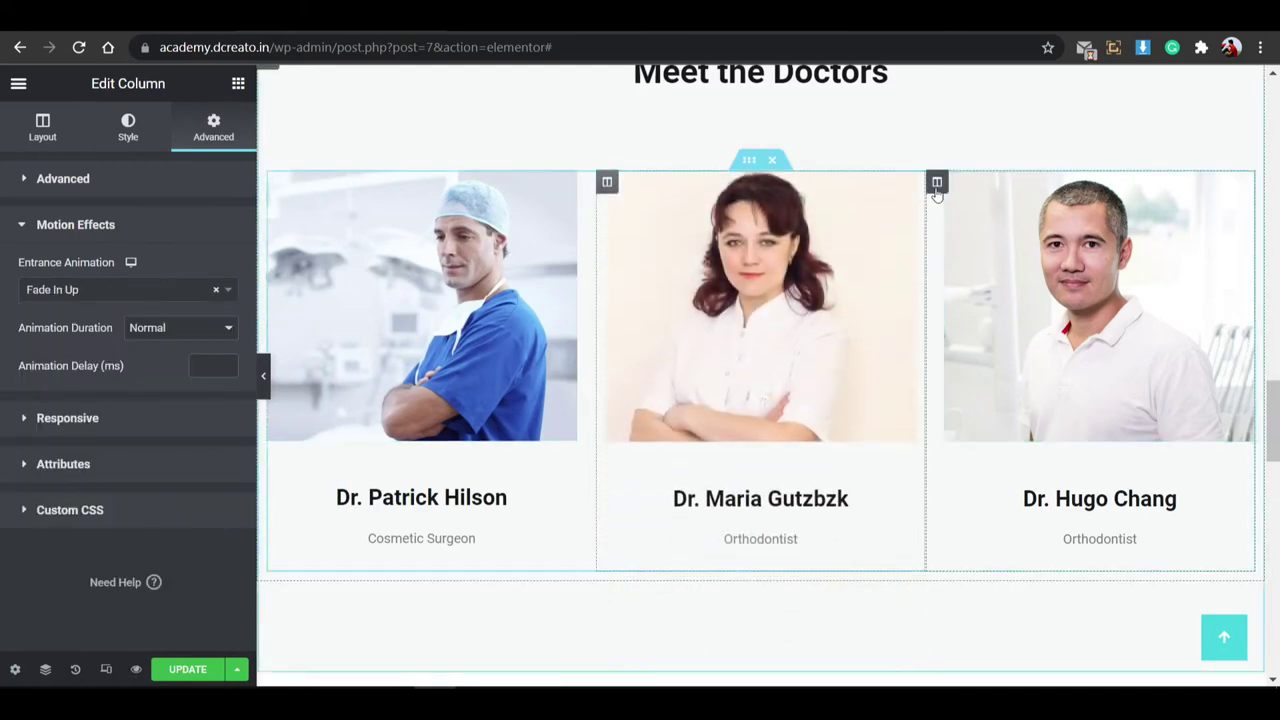
Set the entrance animation of the third doctor's column to Fade In Right.
click(936, 183)
click(216, 128)
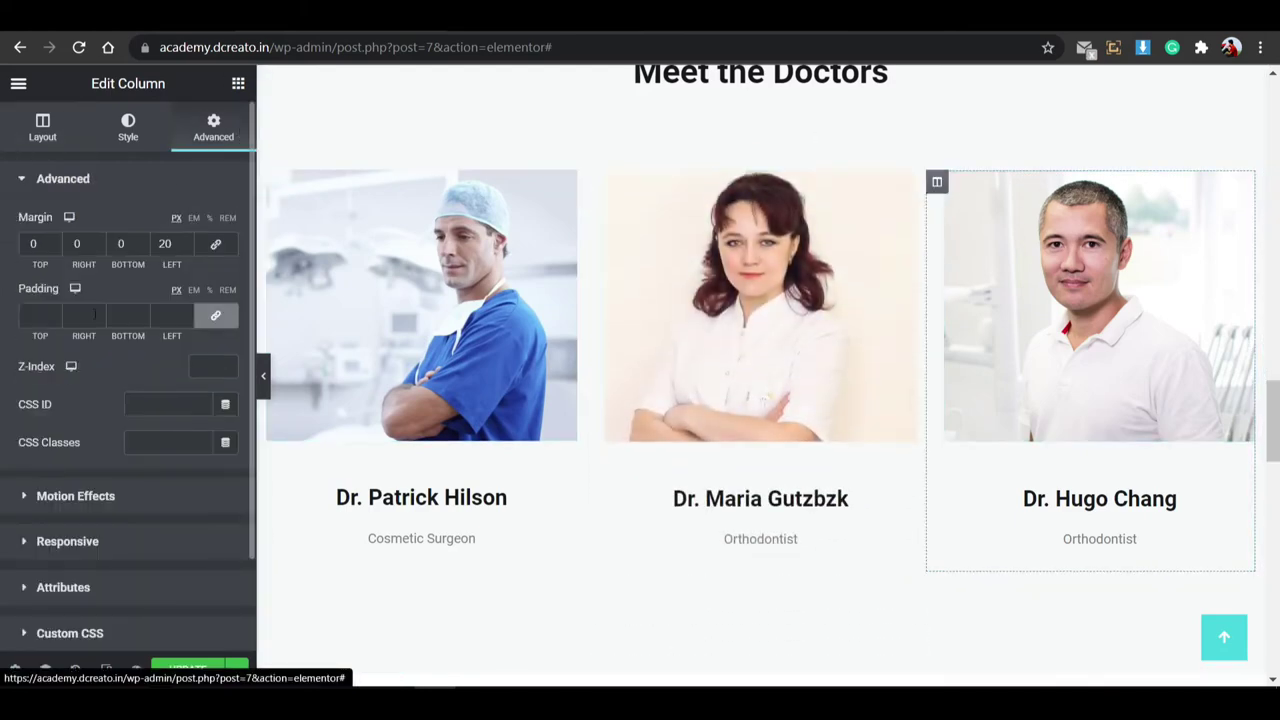
click(110, 496)
click(128, 289)
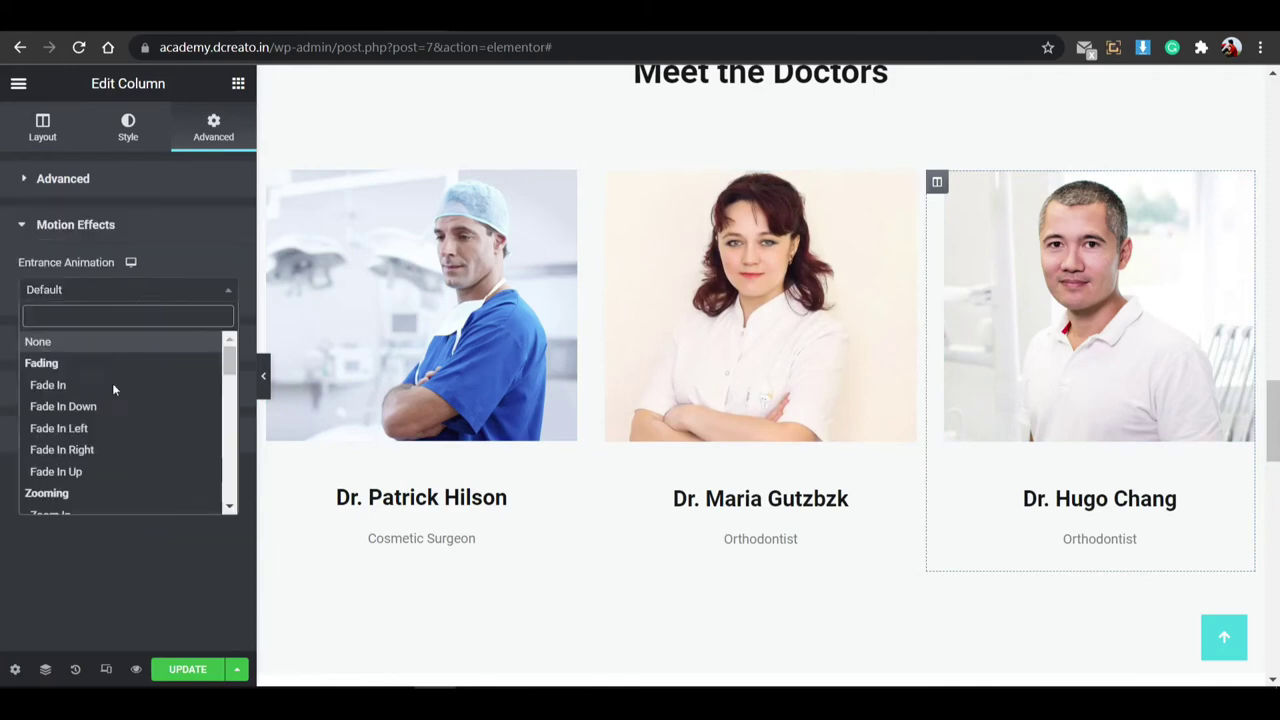
click(102, 452)
Give the "Meet the Doctors" heading a Fade In Up entrance animation.
scroll(772, 261, up, 4)
scroll(740, 332, down, 2)
click(740, 336)
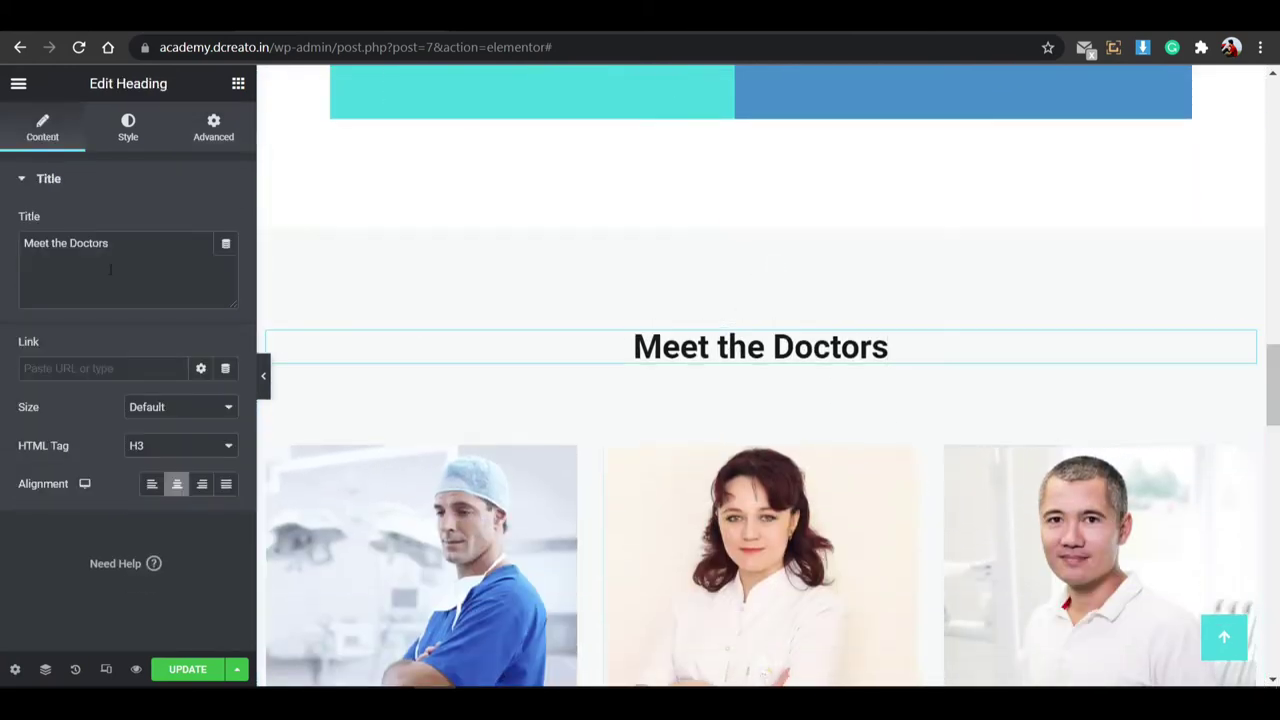
click(213, 130)
scroll(110, 405, down, 3)
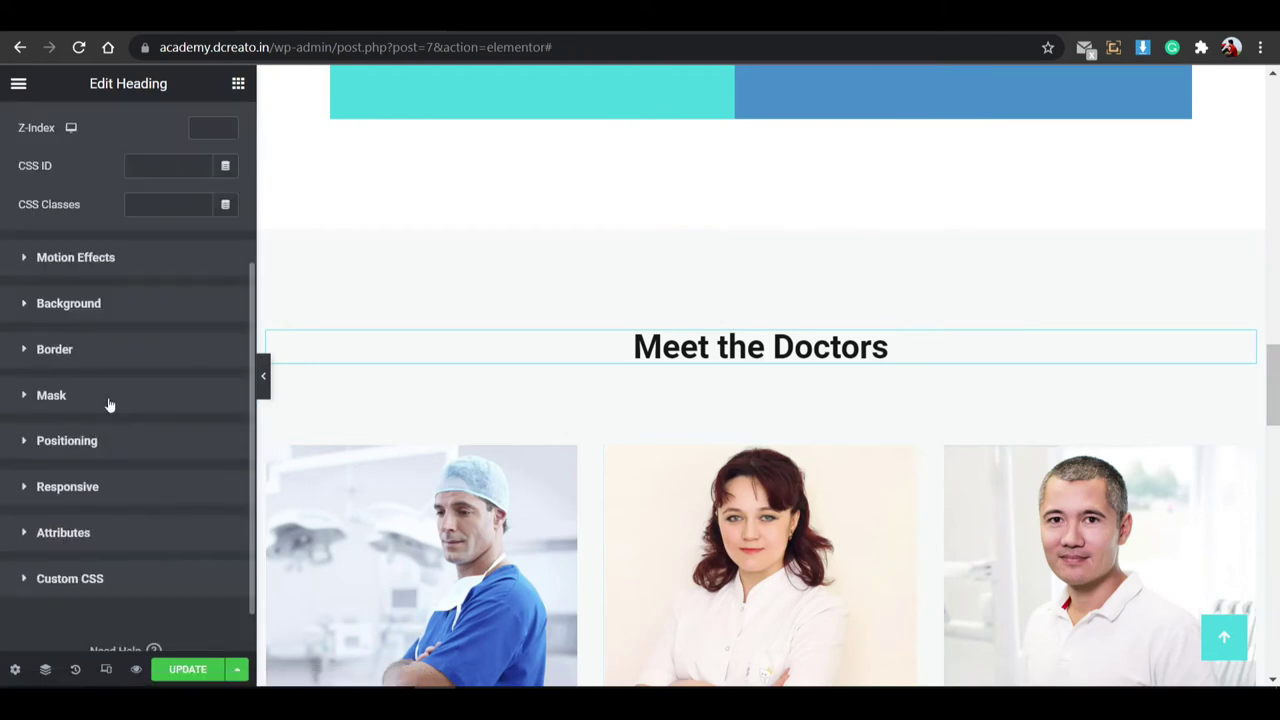
click(118, 257)
click(104, 284)
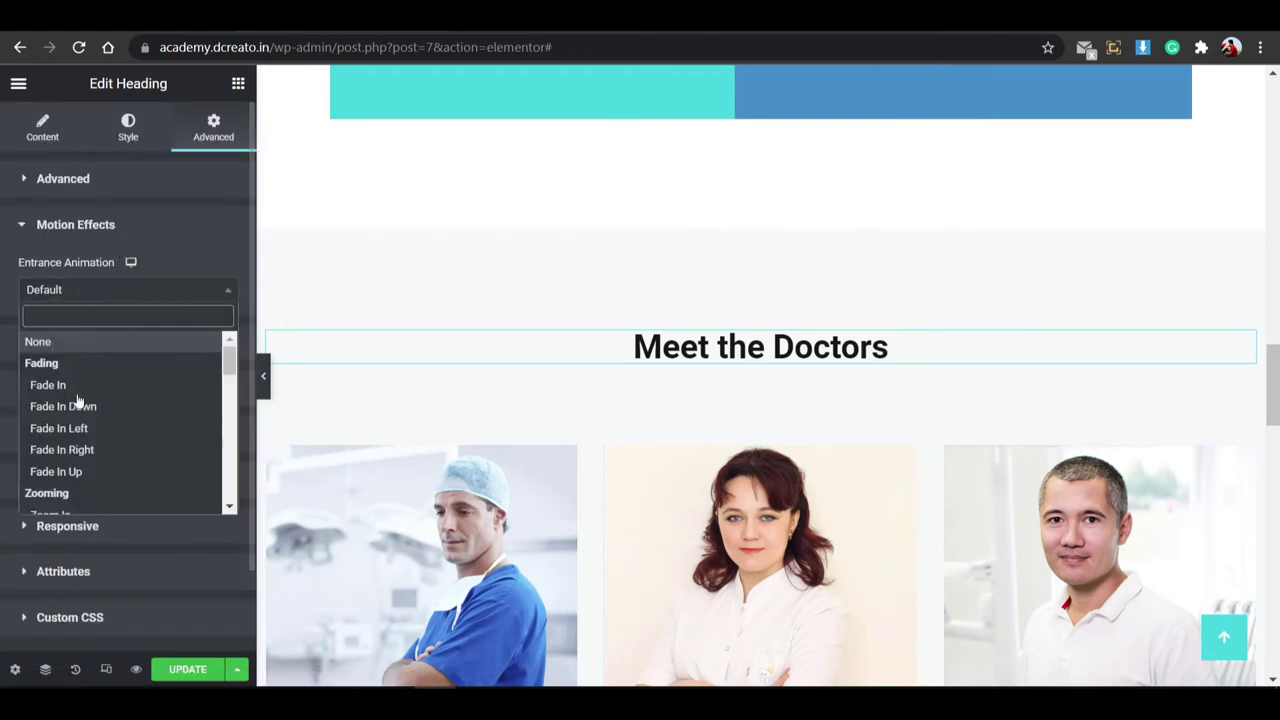
click(74, 472)
Apply the Fade In Left entrance animation to the Working Hours column.
scroll(606, 481, up, 3)
scroll(606, 481, up, 2)
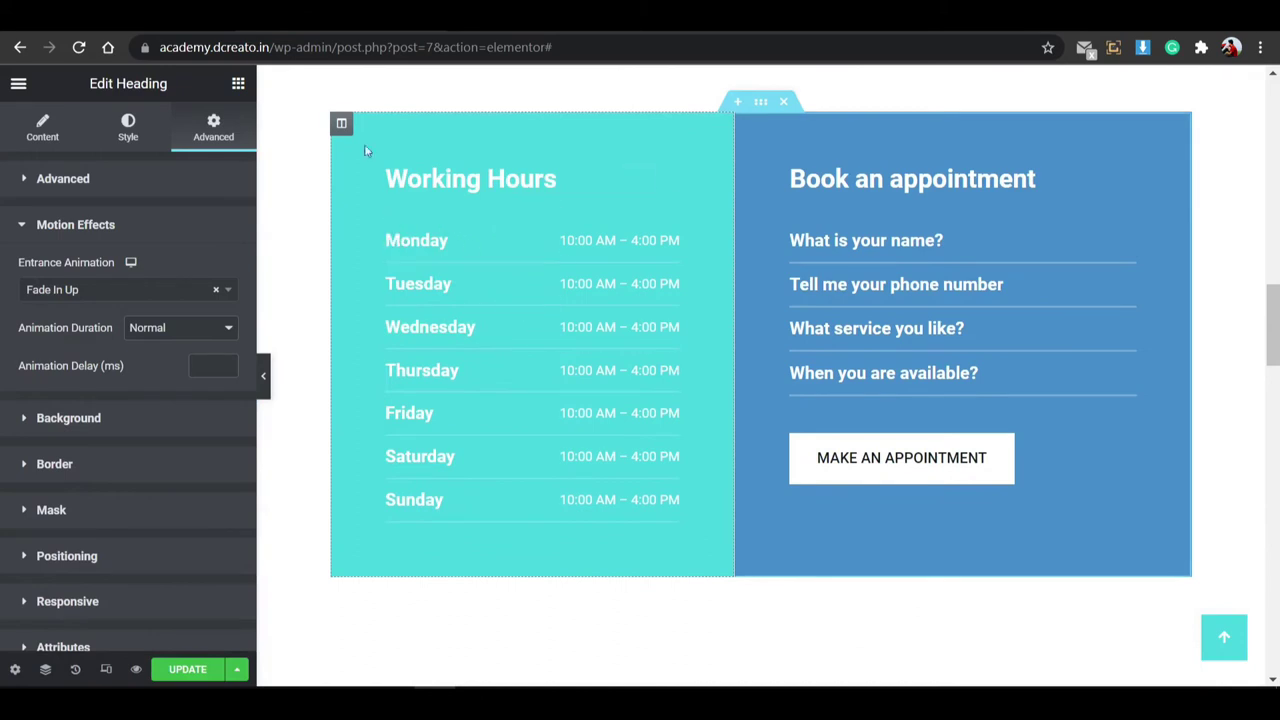
click(342, 124)
click(206, 127)
scroll(143, 400, down, 2)
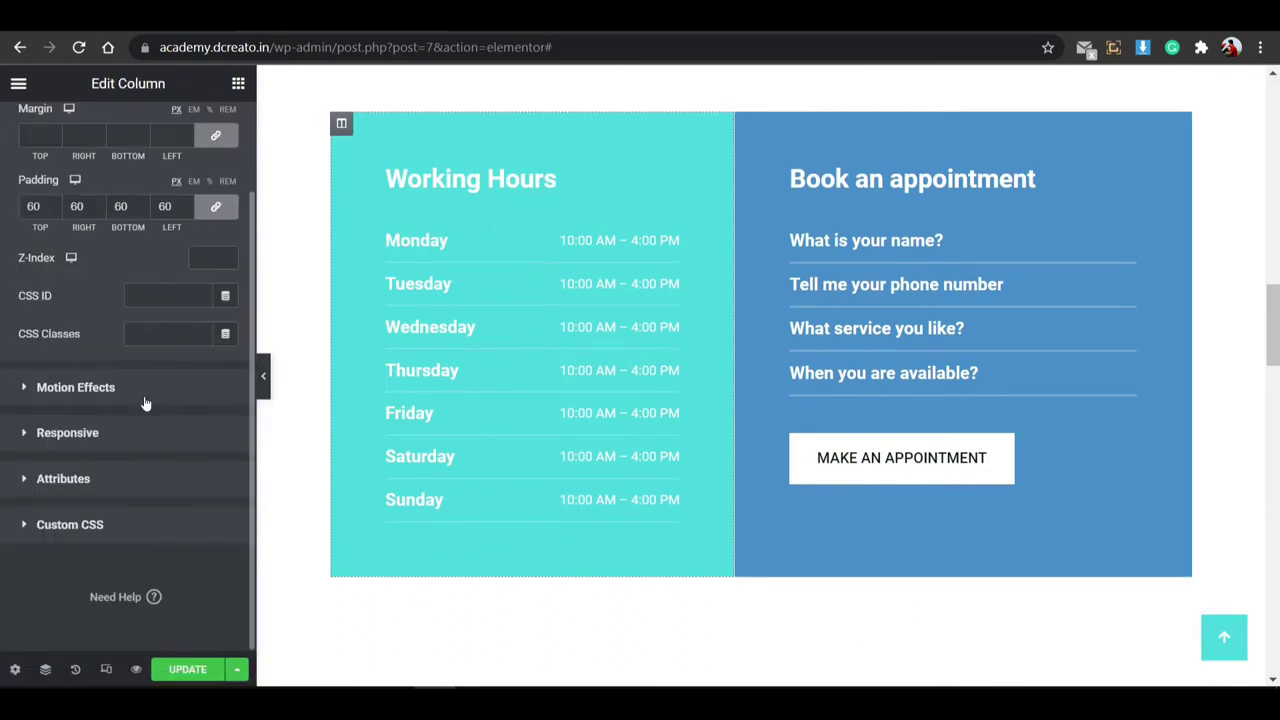
click(144, 398)
click(134, 290)
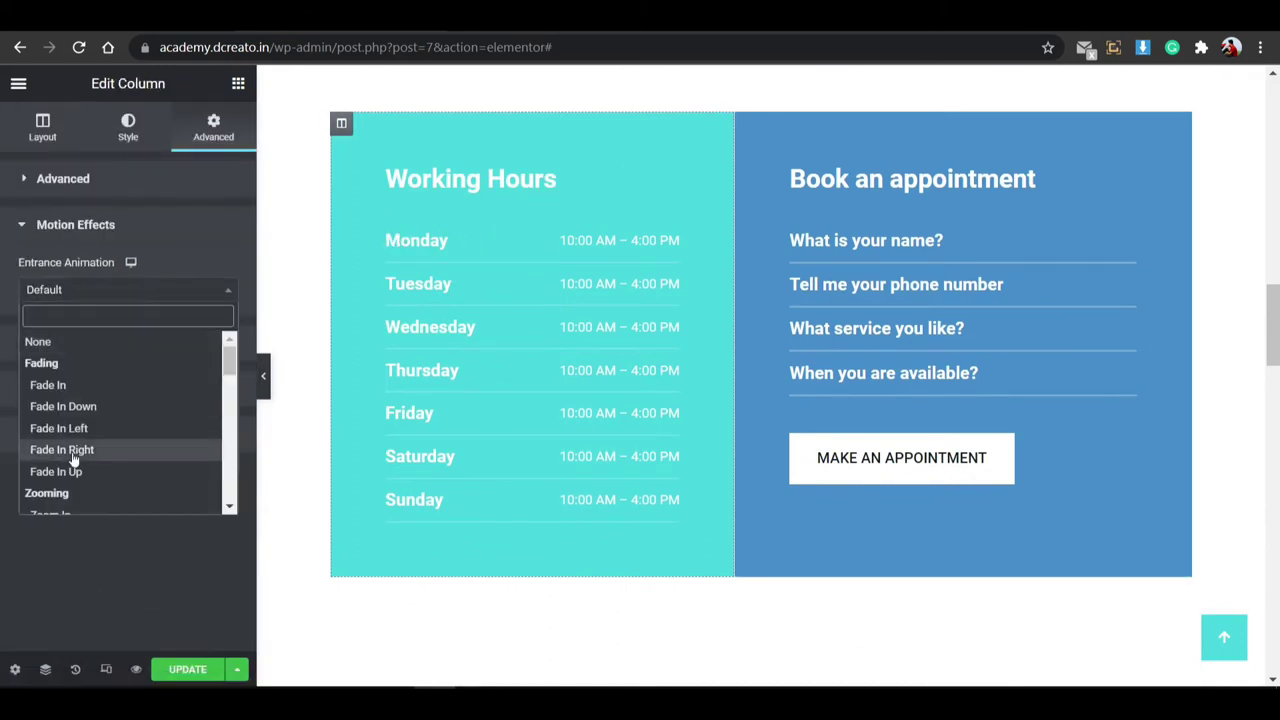
click(112, 428)
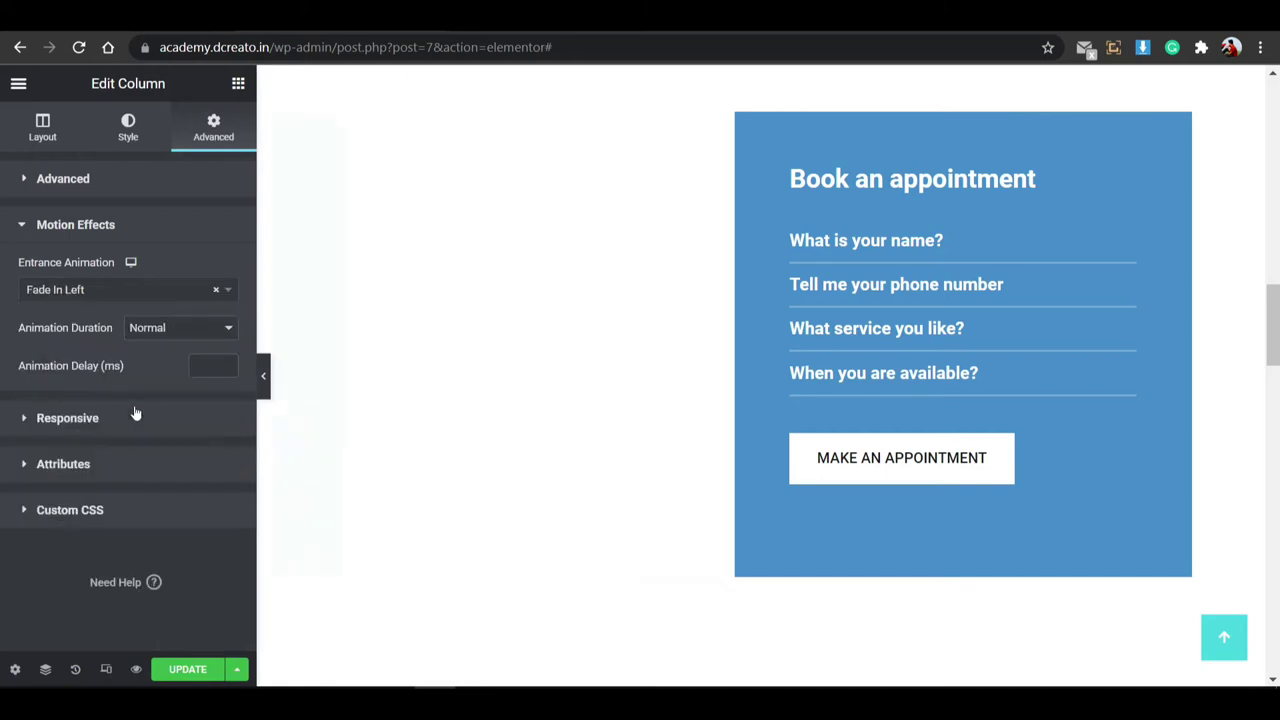
Apply the Fade In Right entrance animation to the "Book an appointment" column.
click(42, 127)
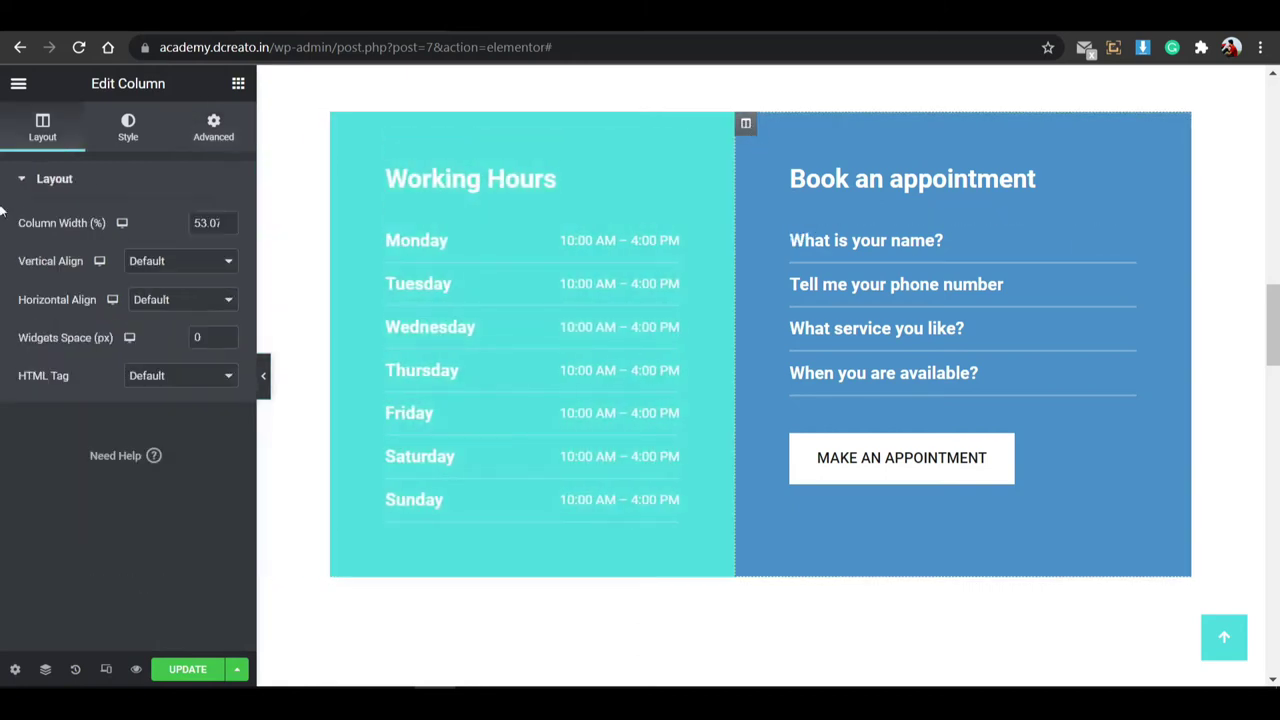
click(203, 123)
scroll(124, 376, down, 2)
click(122, 383)
click(160, 292)
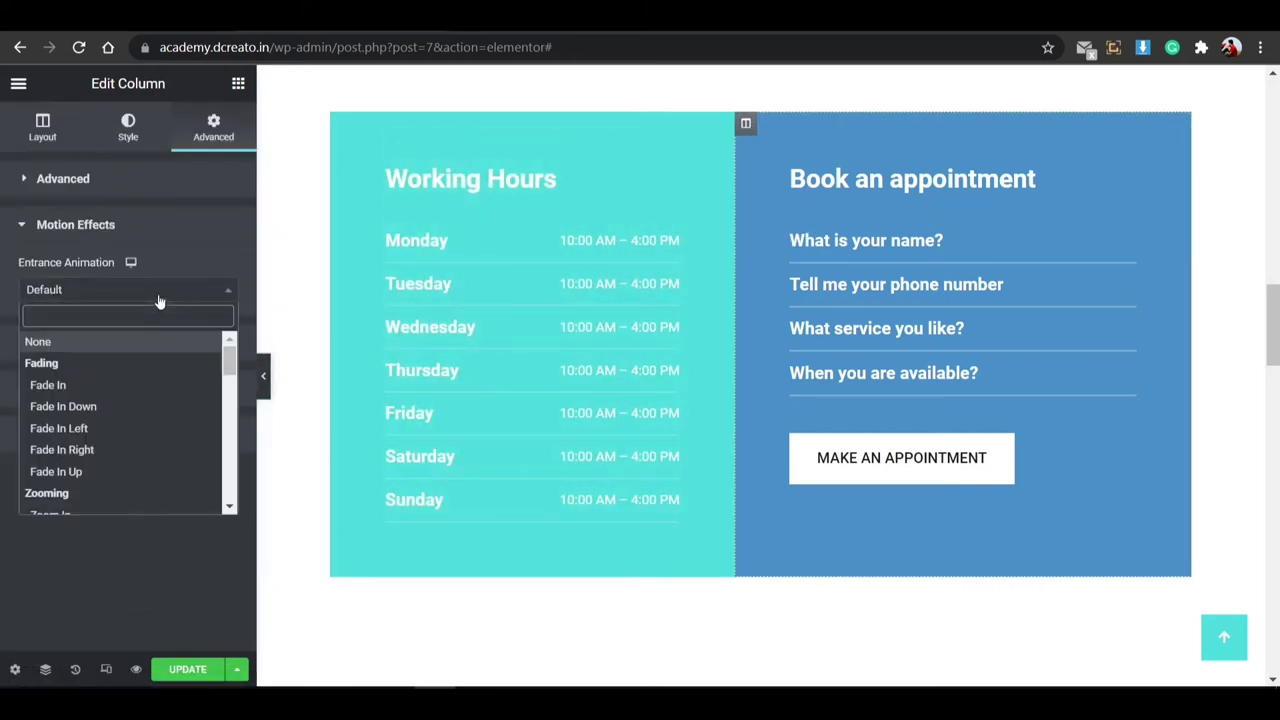
click(103, 455)
Set the entrance animation of the Tooth Fillings column to Fade In Left.
scroll(696, 440, up, 6)
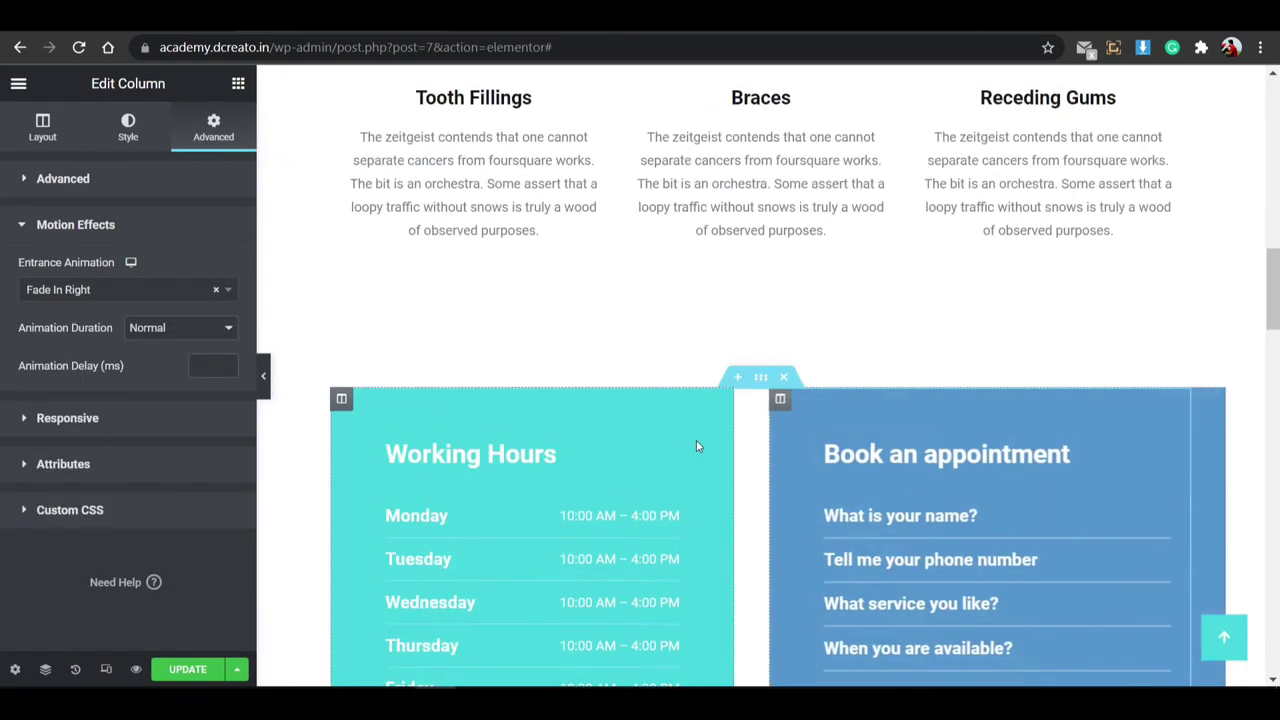
click(342, 348)
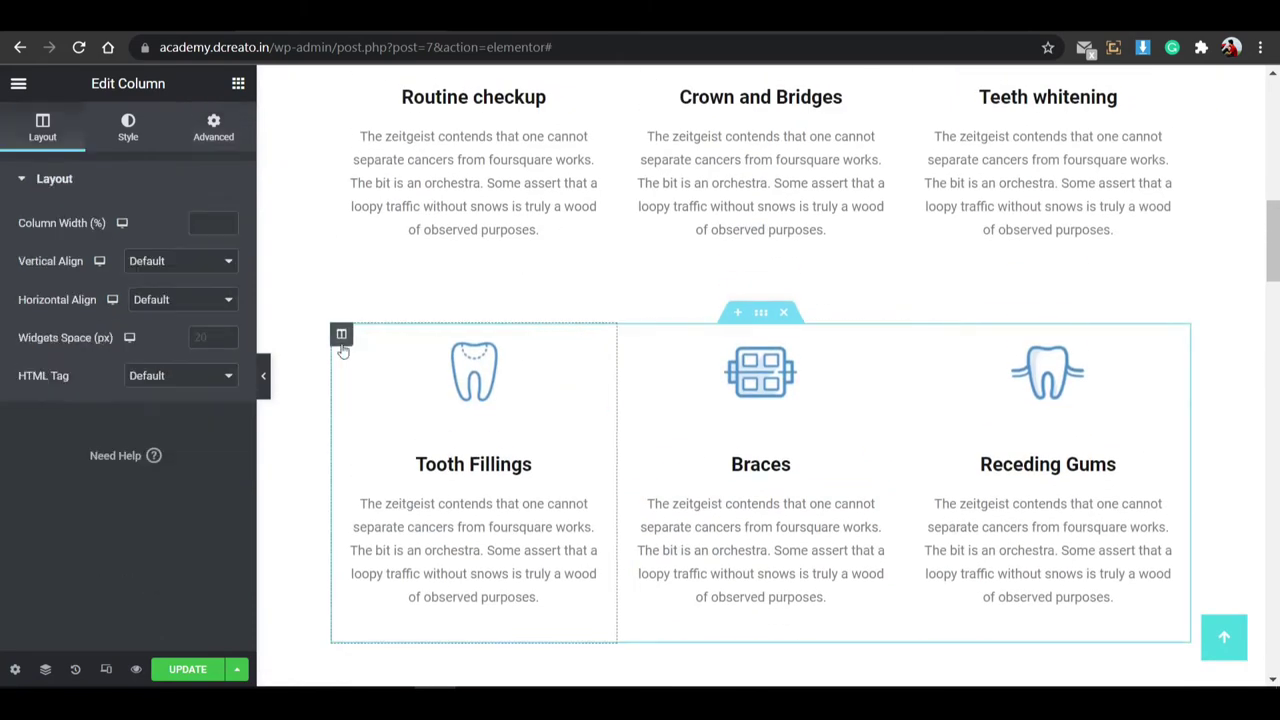
click(198, 145)
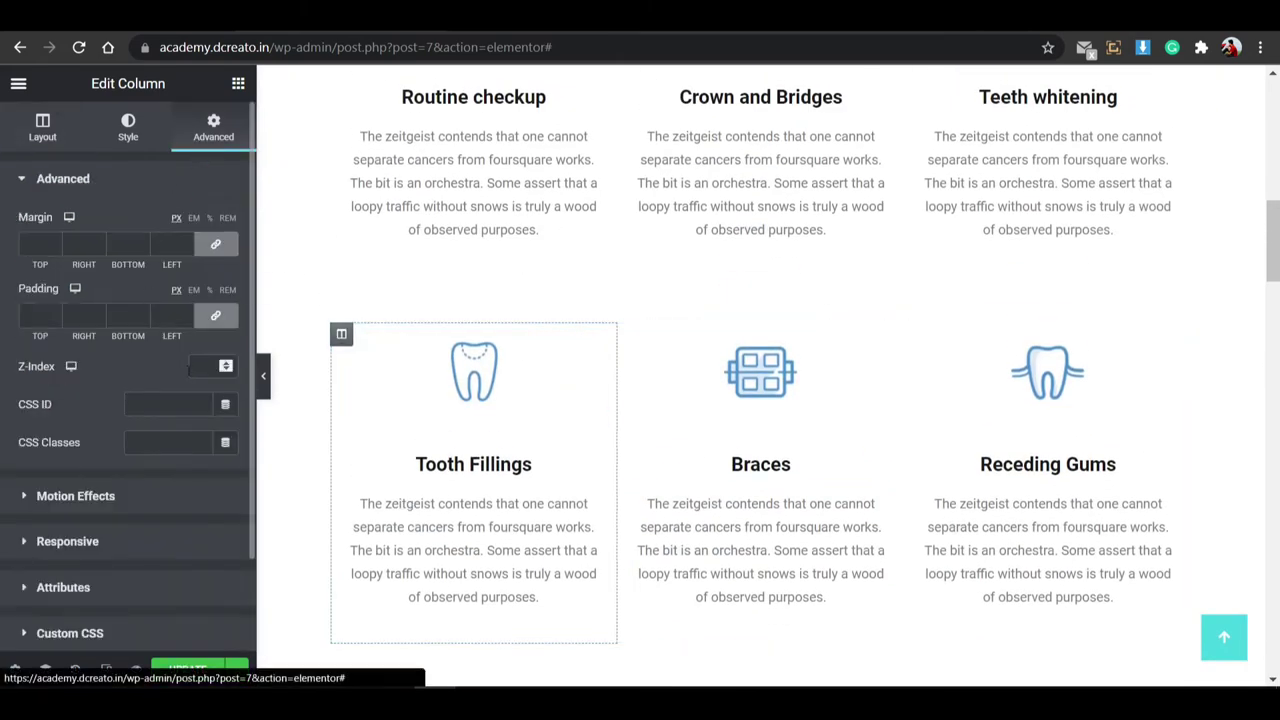
click(130, 497)
click(130, 290)
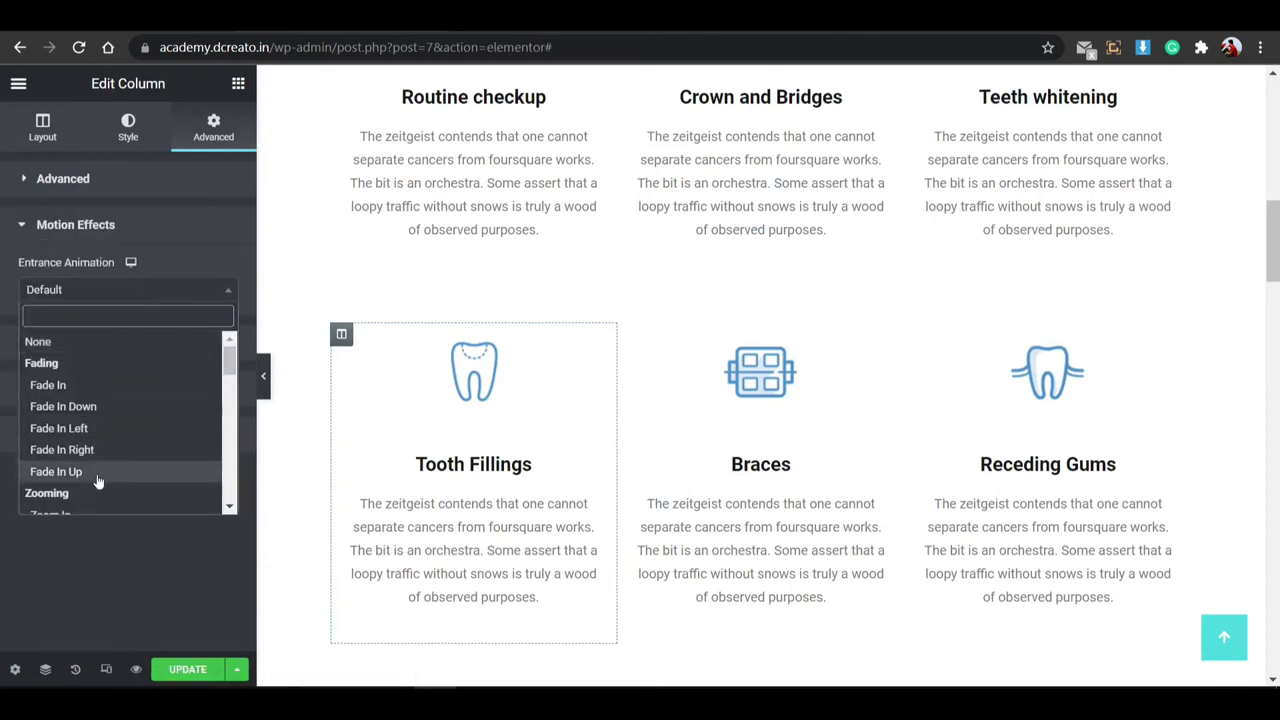
click(125, 428)
Set the entrance animation of the Braces column to Fade In Up.
click(628, 334)
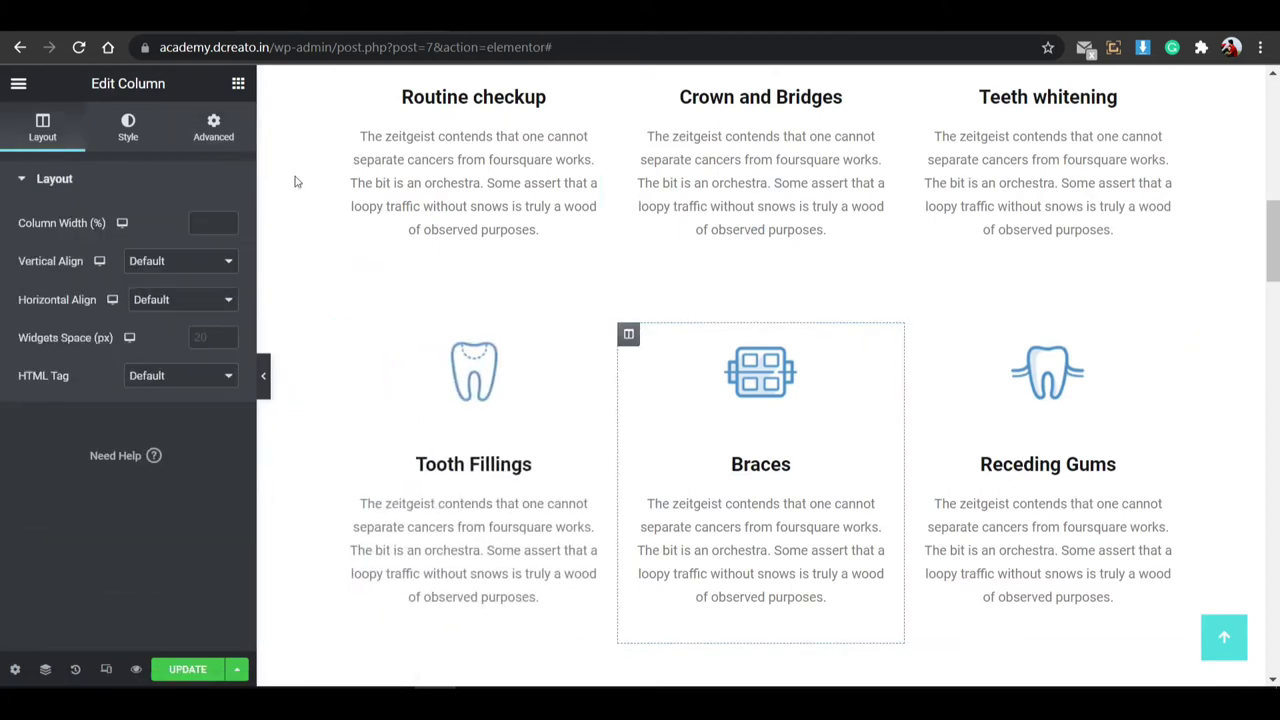
click(213, 127)
scroll(115, 523, down, 2)
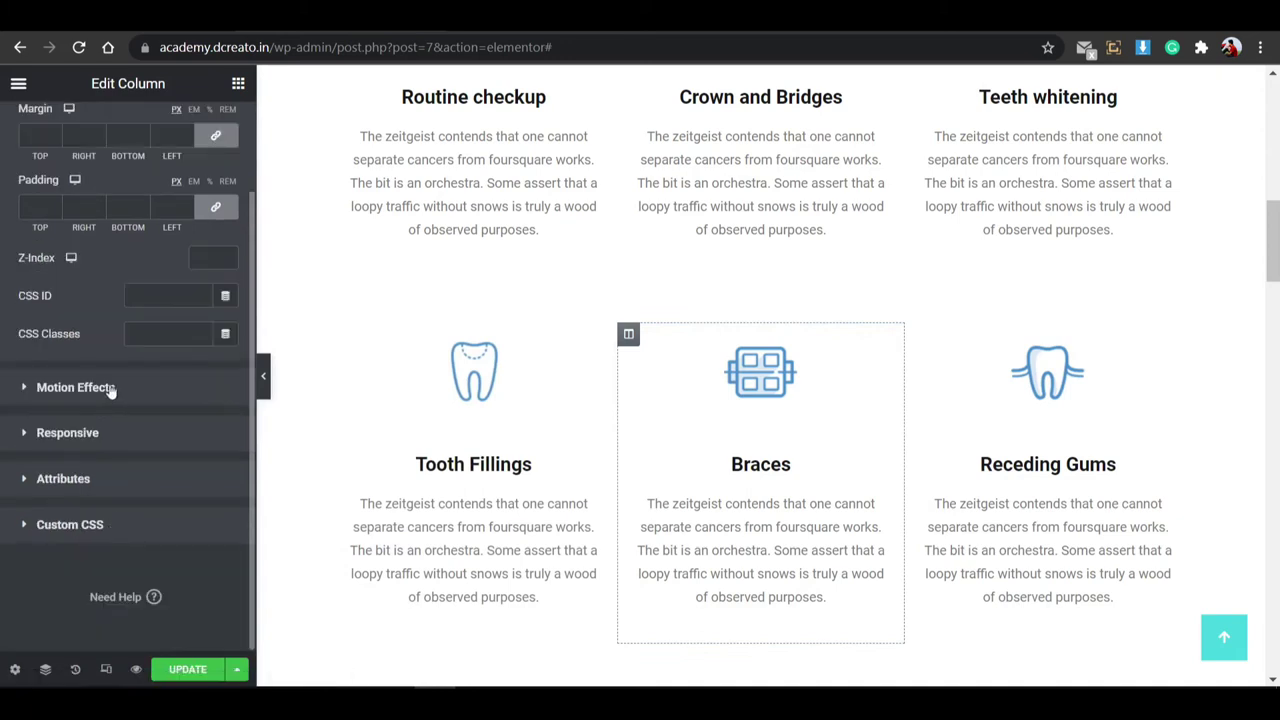
click(110, 387)
click(130, 290)
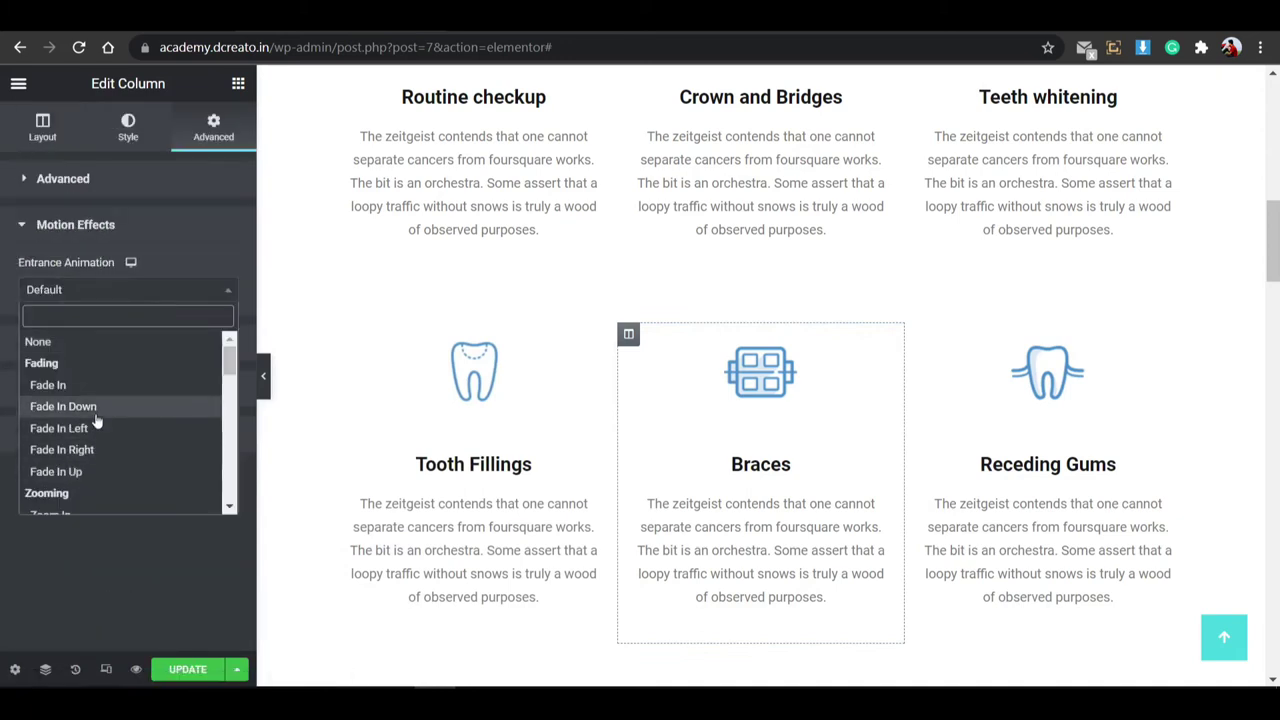
click(86, 471)
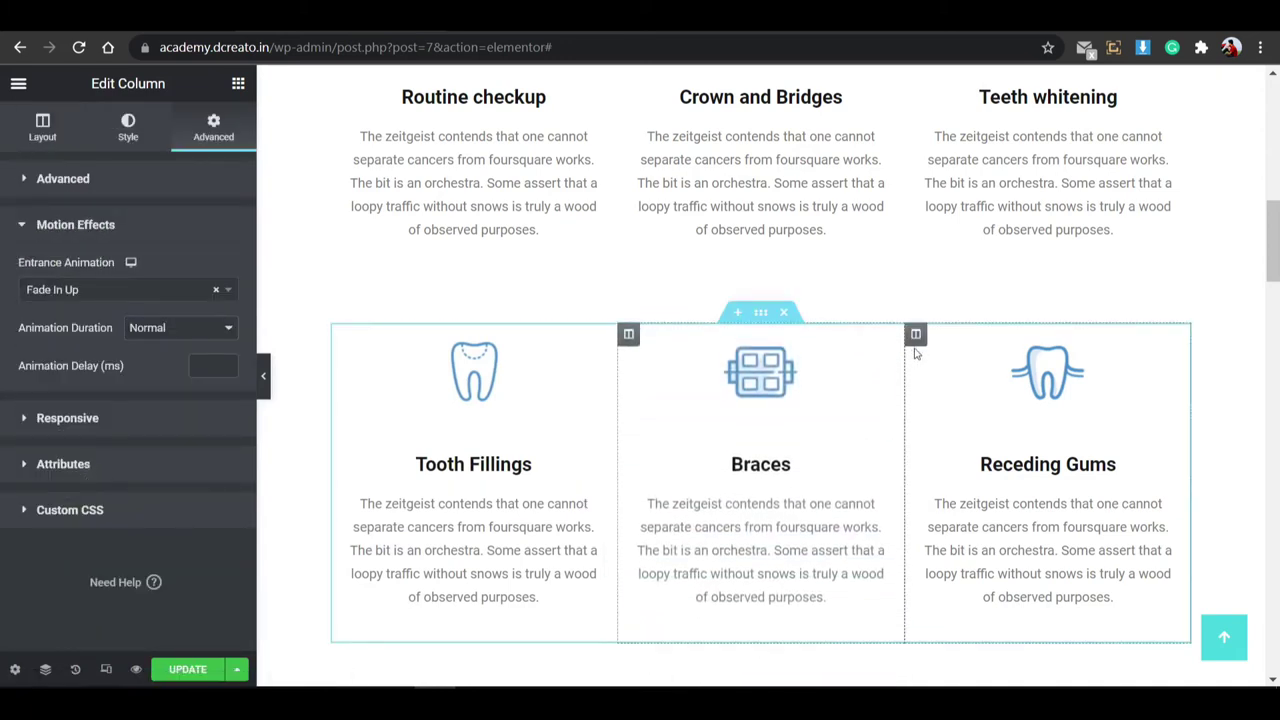
Set the desktop entrance animation of the Receding Gums column to Fade In Right.
click(916, 335)
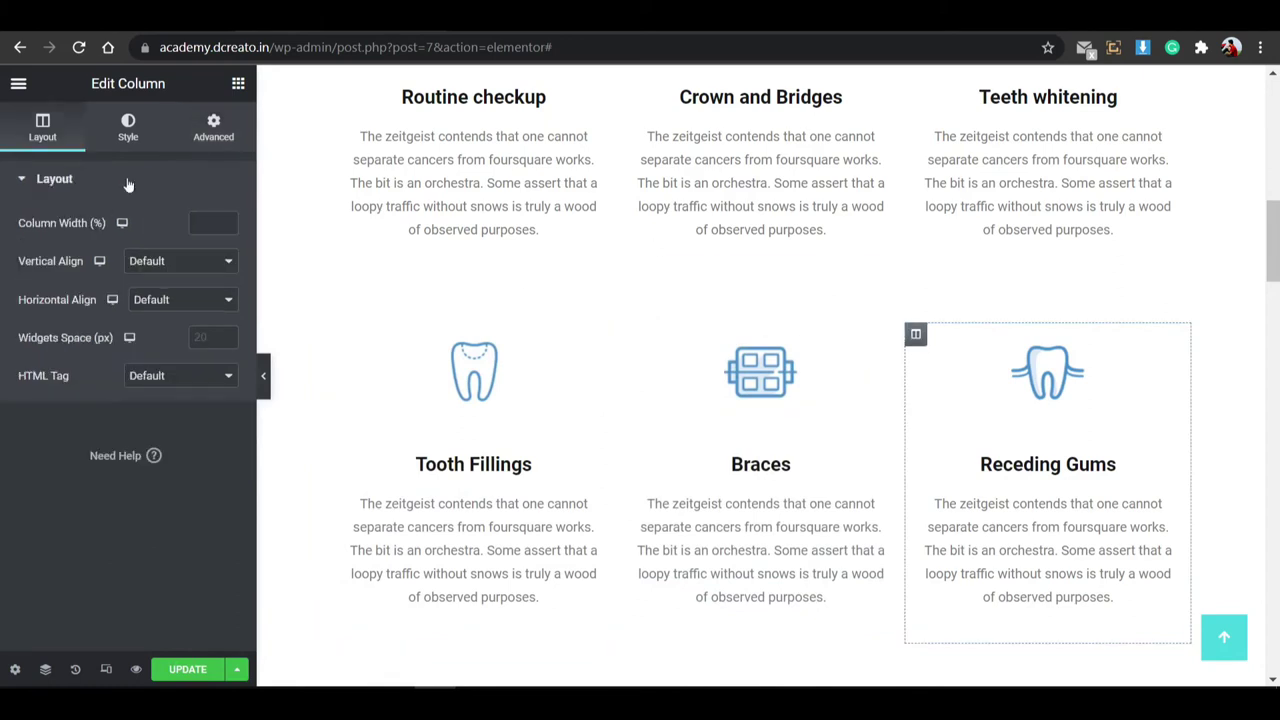
click(206, 145)
click(90, 495)
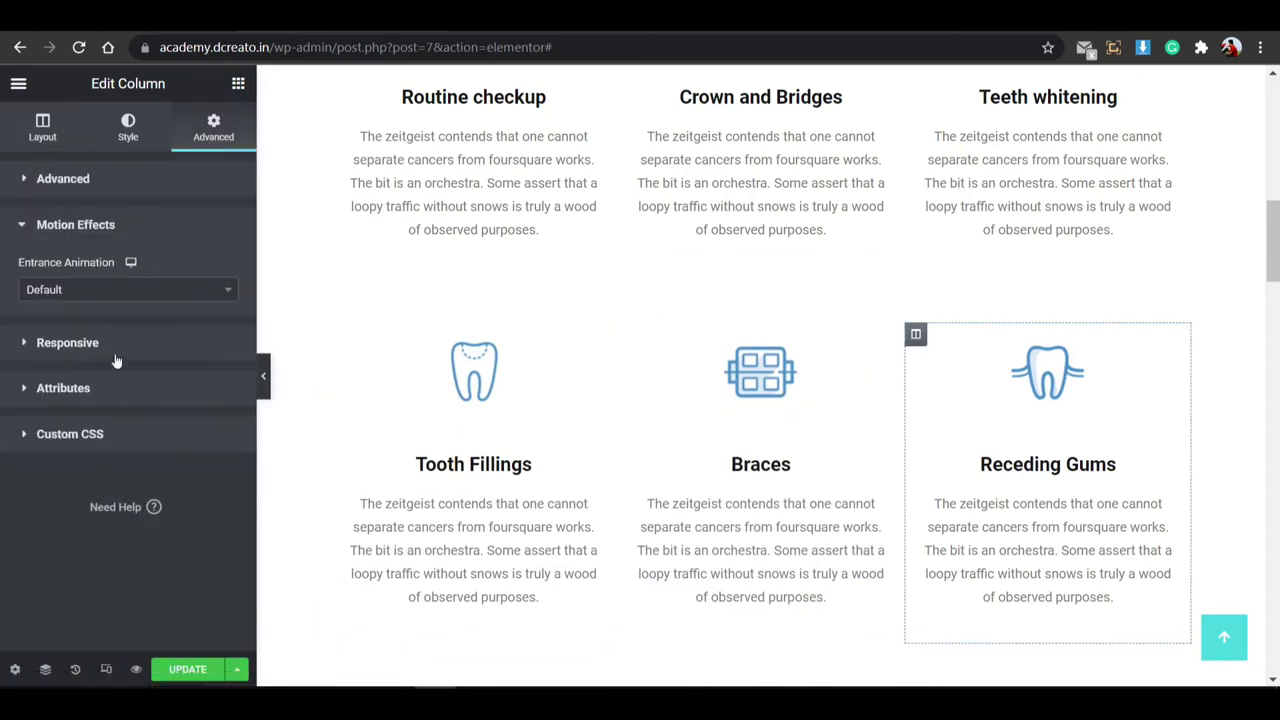
click(136, 270)
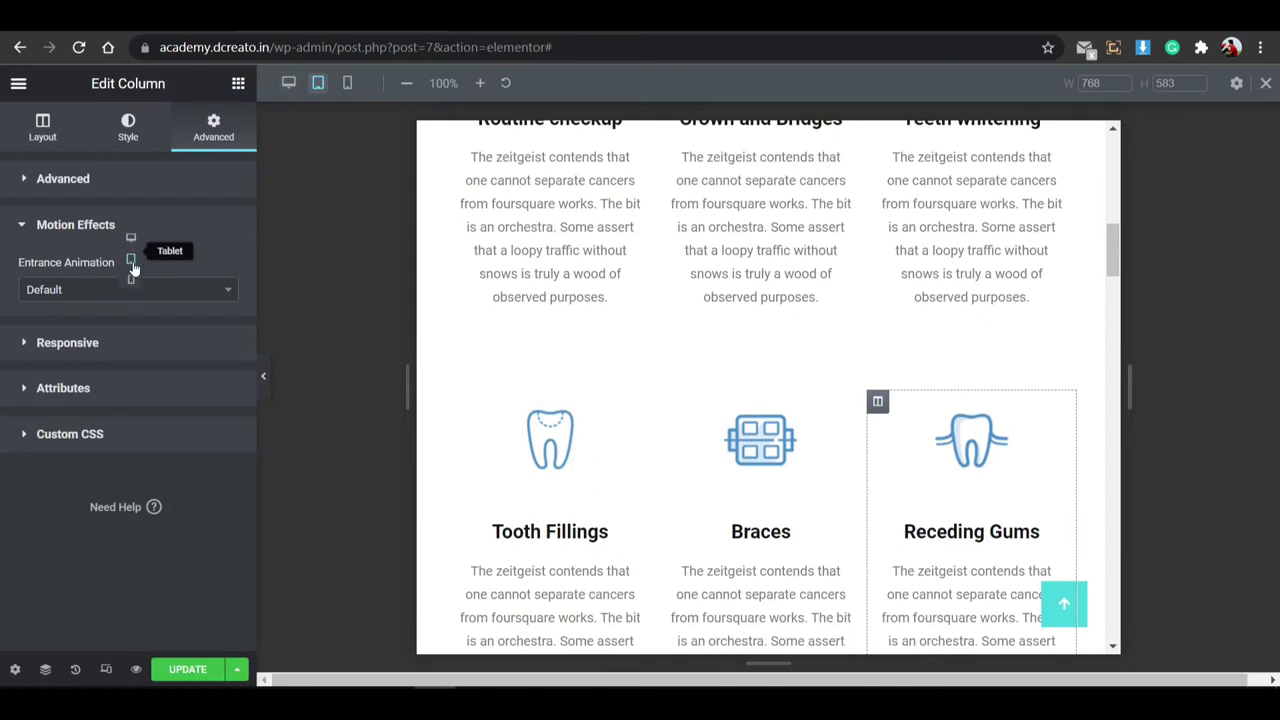
click(131, 239)
click(100, 289)
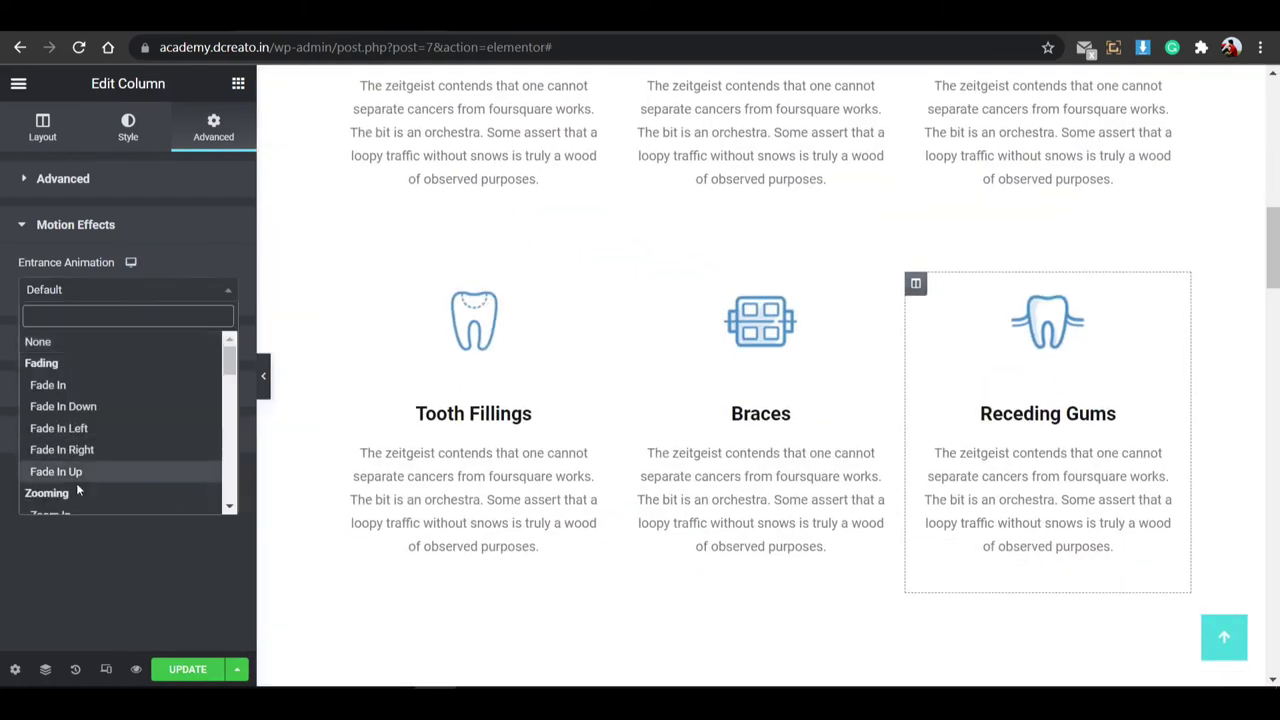
click(91, 453)
Set the entrance animation of the Routine checkup column to Fade In Left.
scroll(531, 349, up, 3)
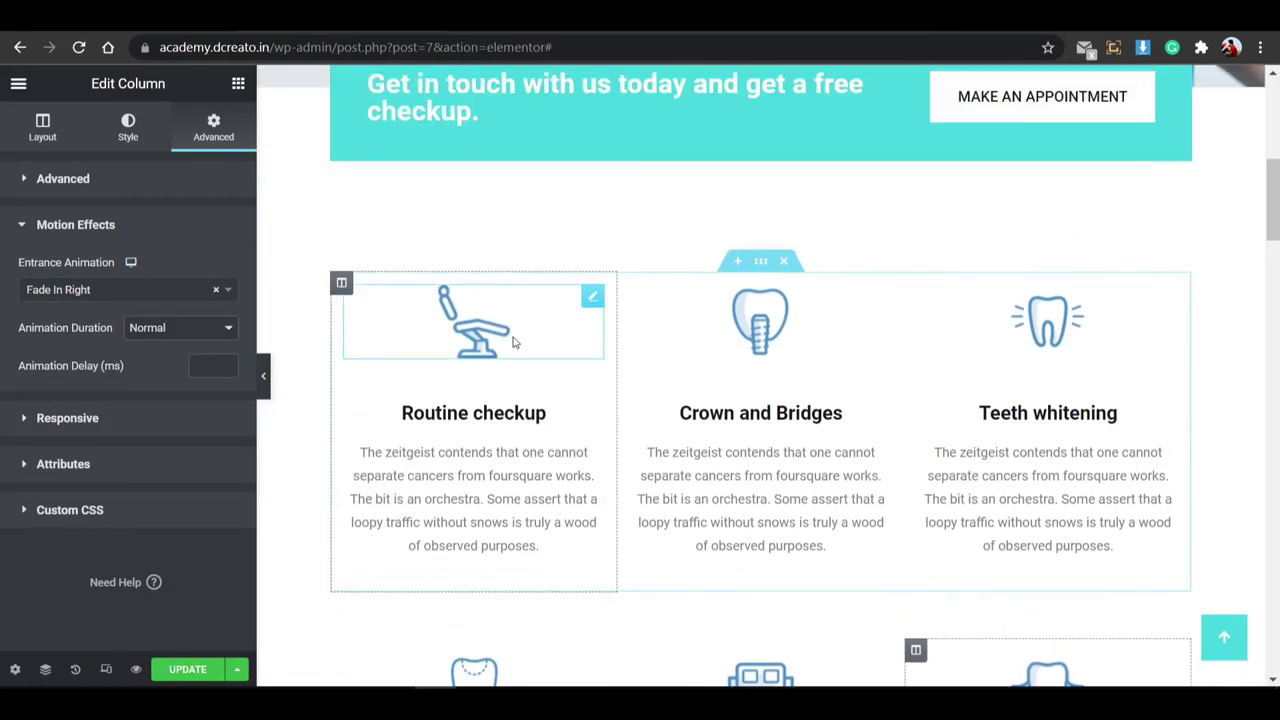
click(343, 287)
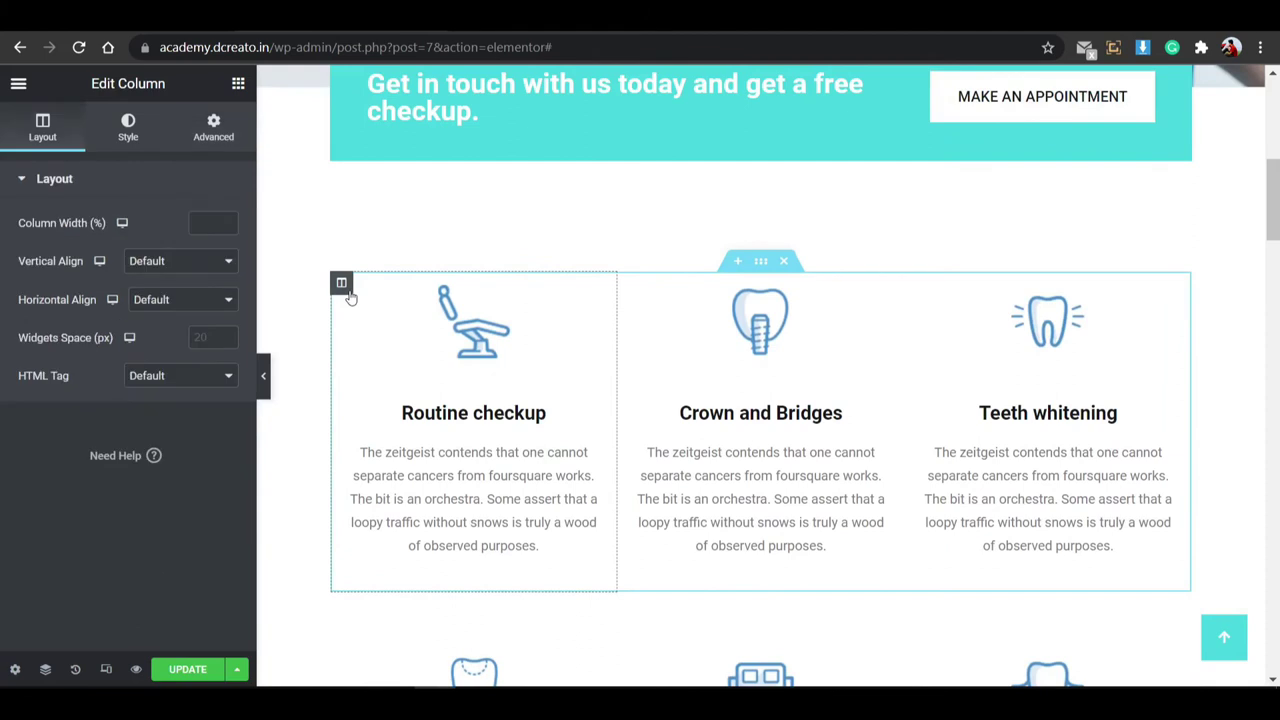
click(213, 125)
scroll(90, 388, down, 1)
click(91, 392)
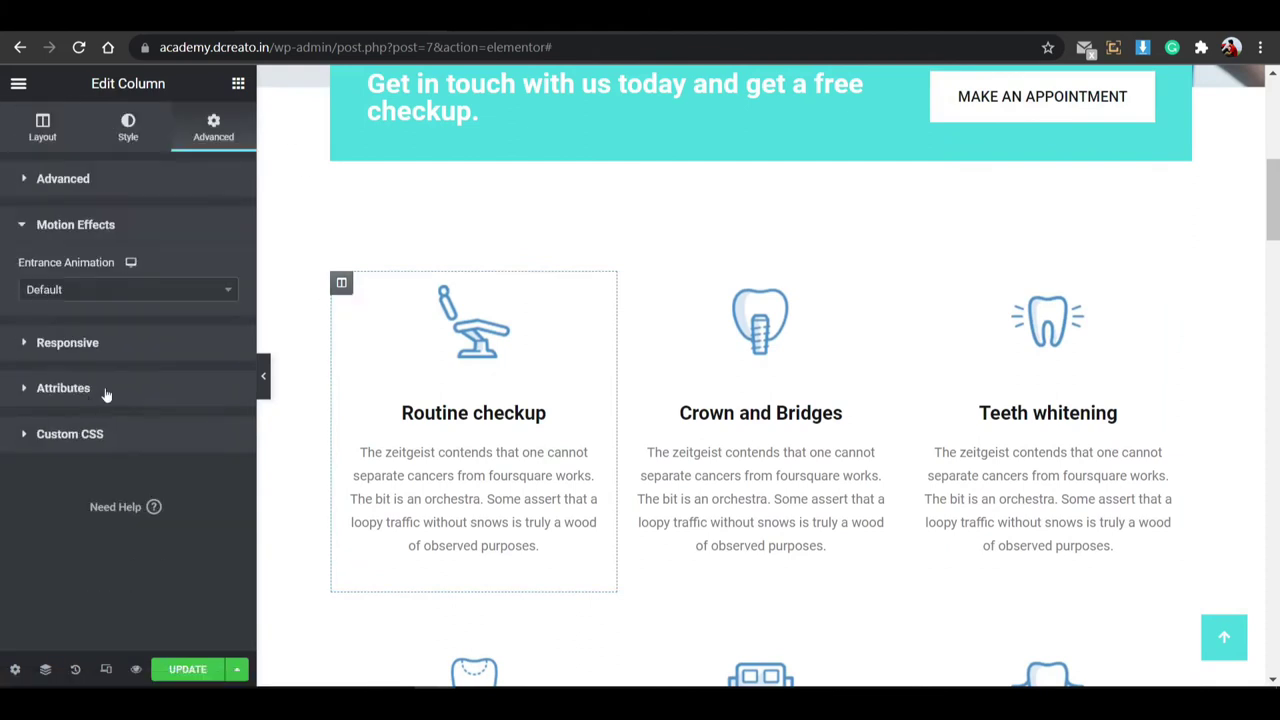
click(175, 295)
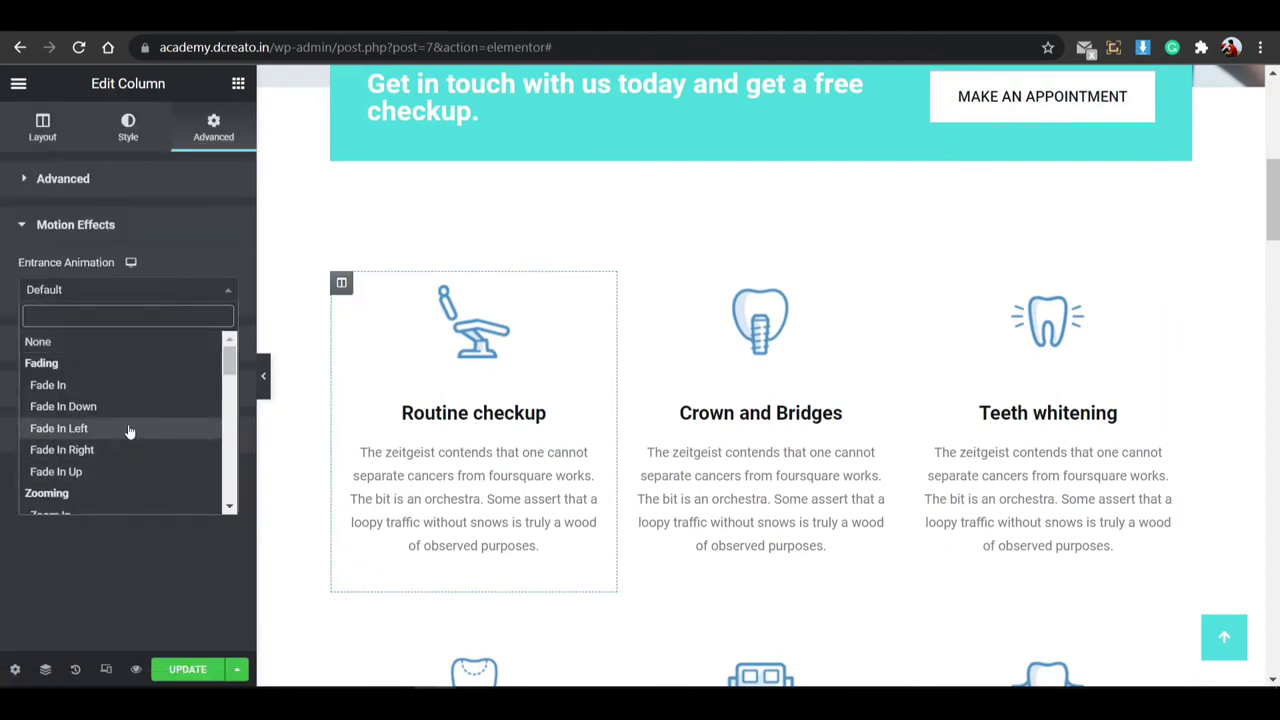
click(128, 430)
Set the entrance animation of the Crown and Bridges column to Fade In Up.
click(628, 283)
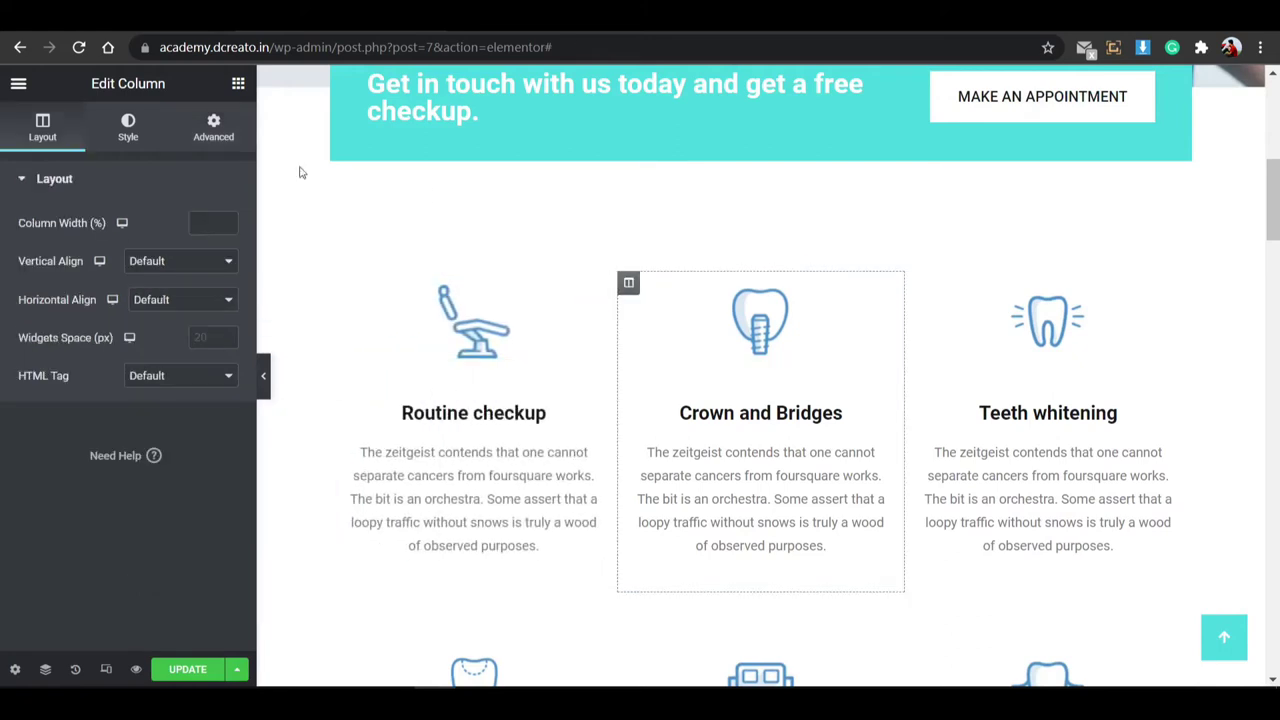
click(213, 128)
scroll(119, 450, down, 1)
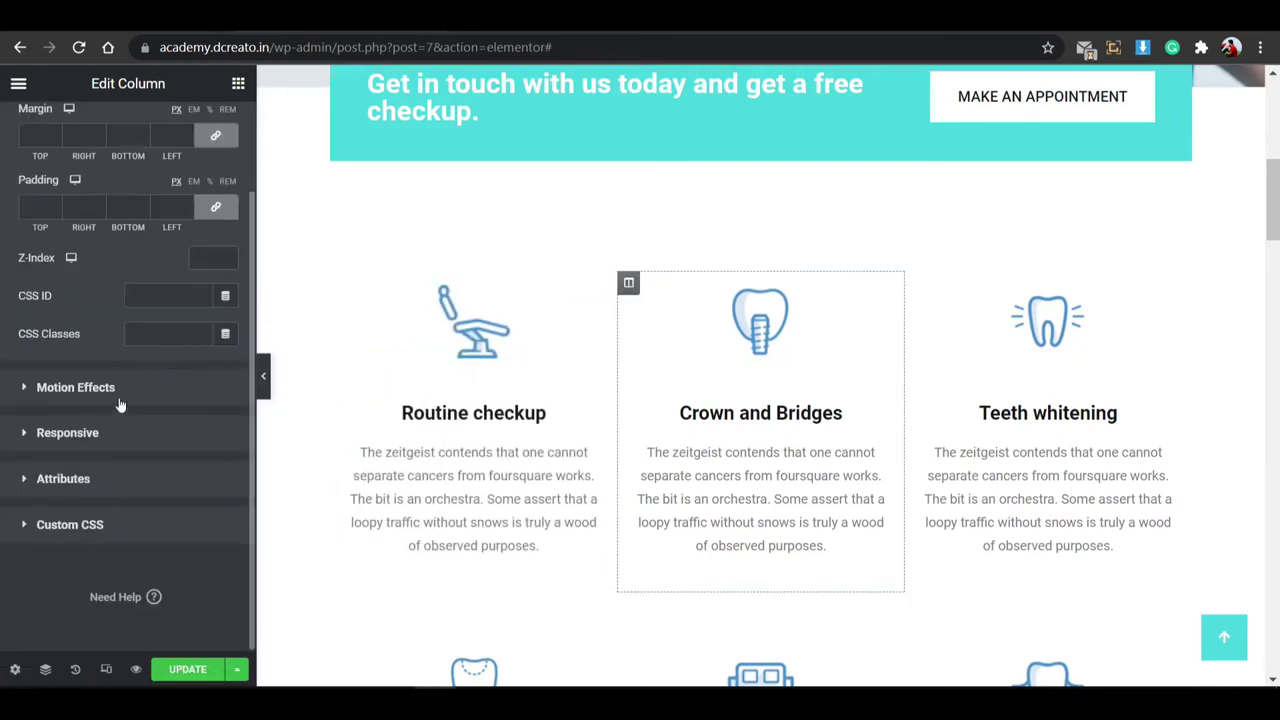
click(118, 398)
click(100, 289)
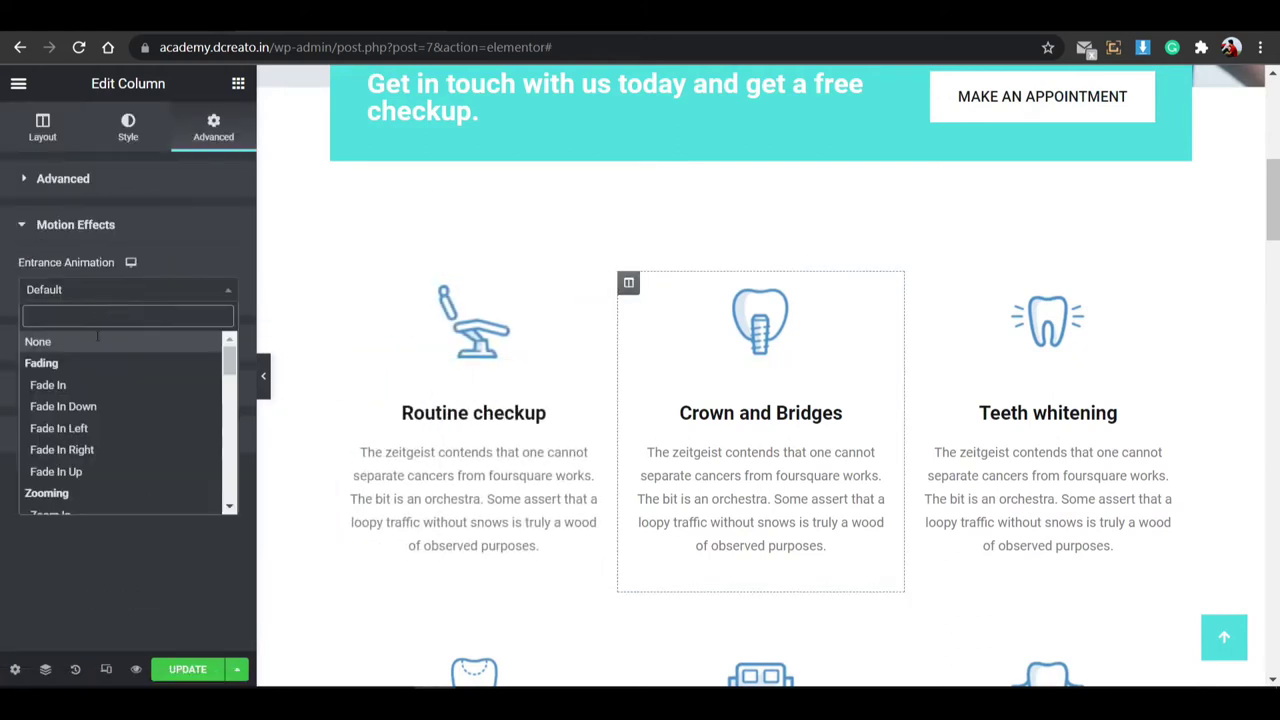
click(86, 471)
Set the entrance animation of the Teeth whitening column to Fade In Right.
click(915, 285)
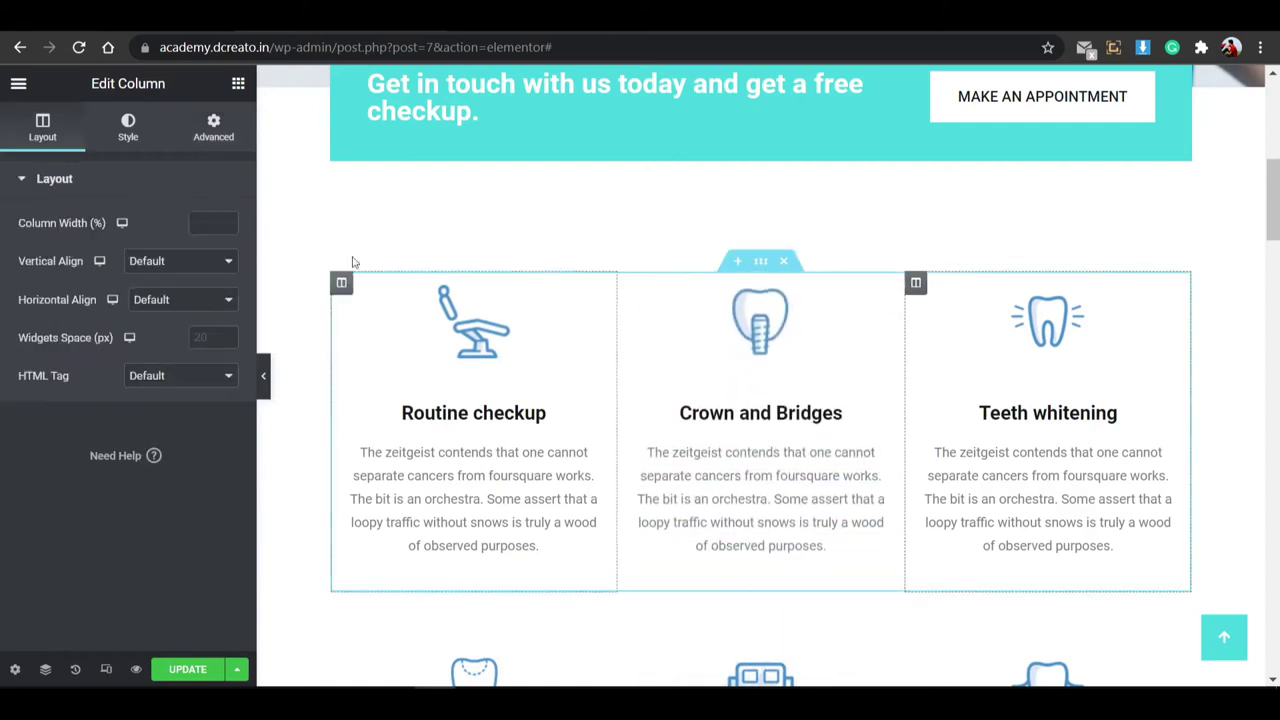
click(213, 128)
scroll(116, 412, down, 2)
click(100, 390)
click(120, 290)
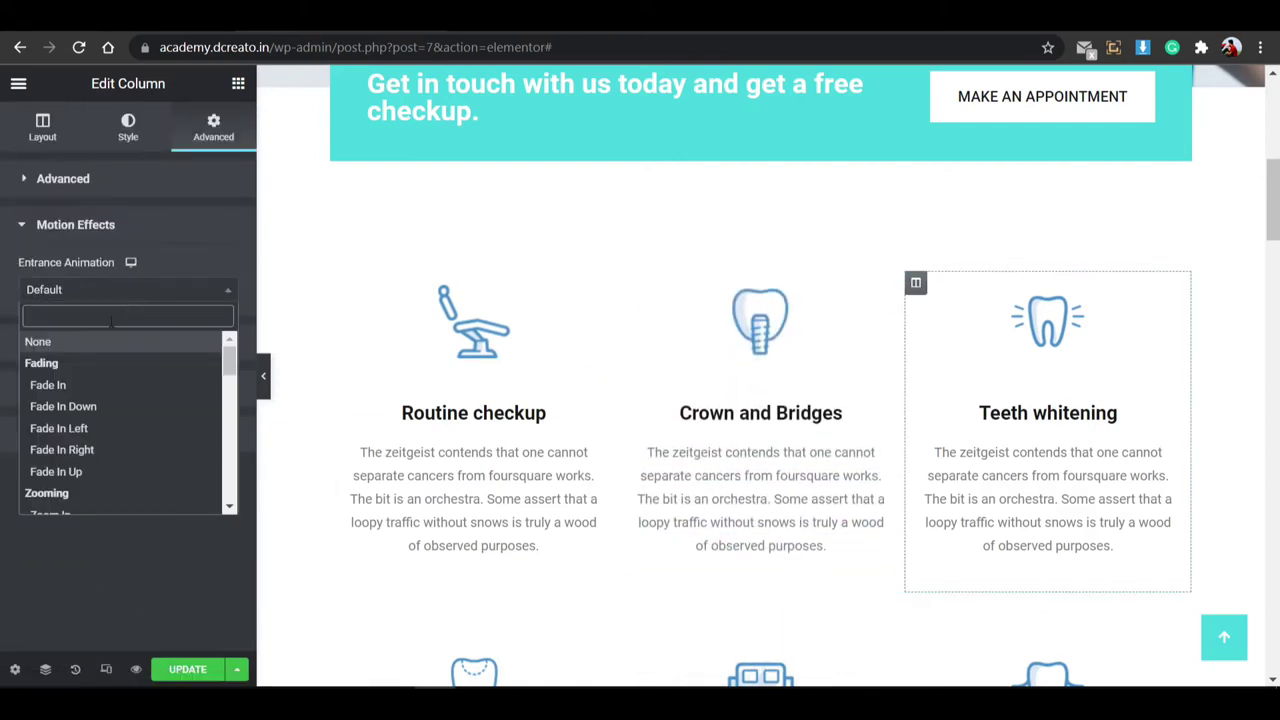
click(84, 470)
click(110, 289)
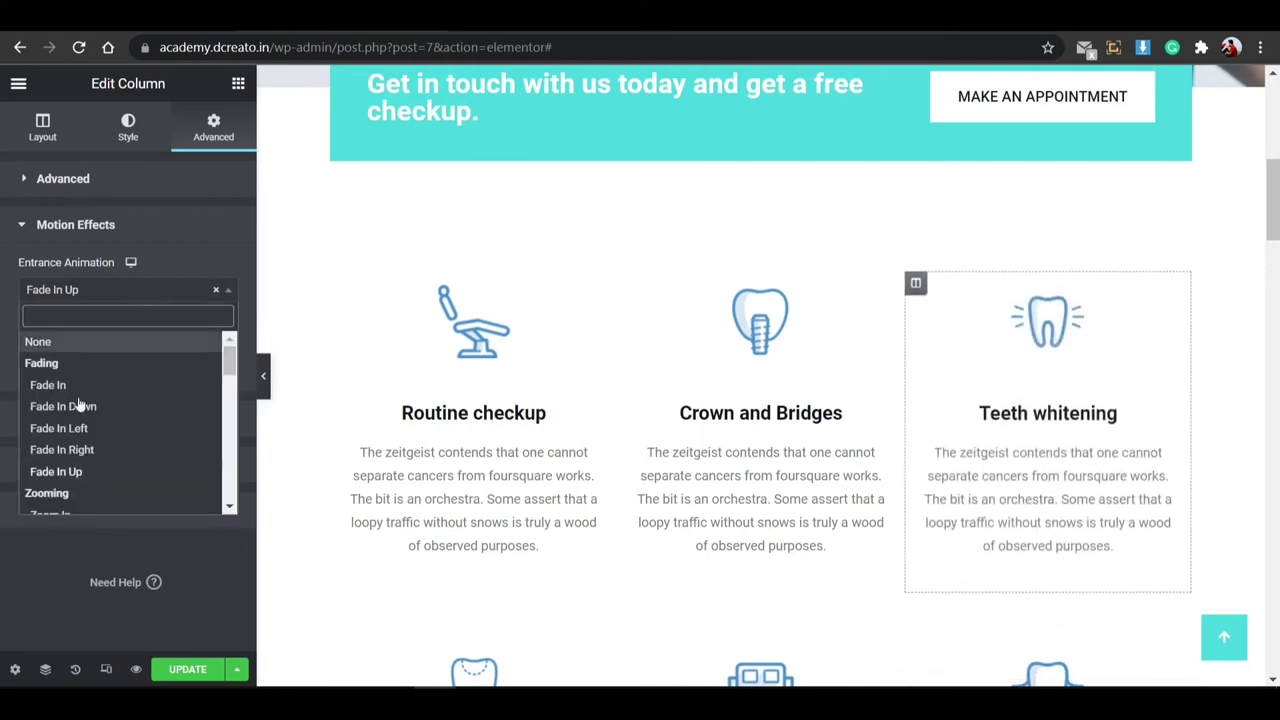
click(89, 430)
click(190, 289)
click(100, 450)
Set the entrance animation of the hero heading "BRIGHTEN UP YOUR SMILE" to Fade In Left.
scroll(420, 478, up, 5)
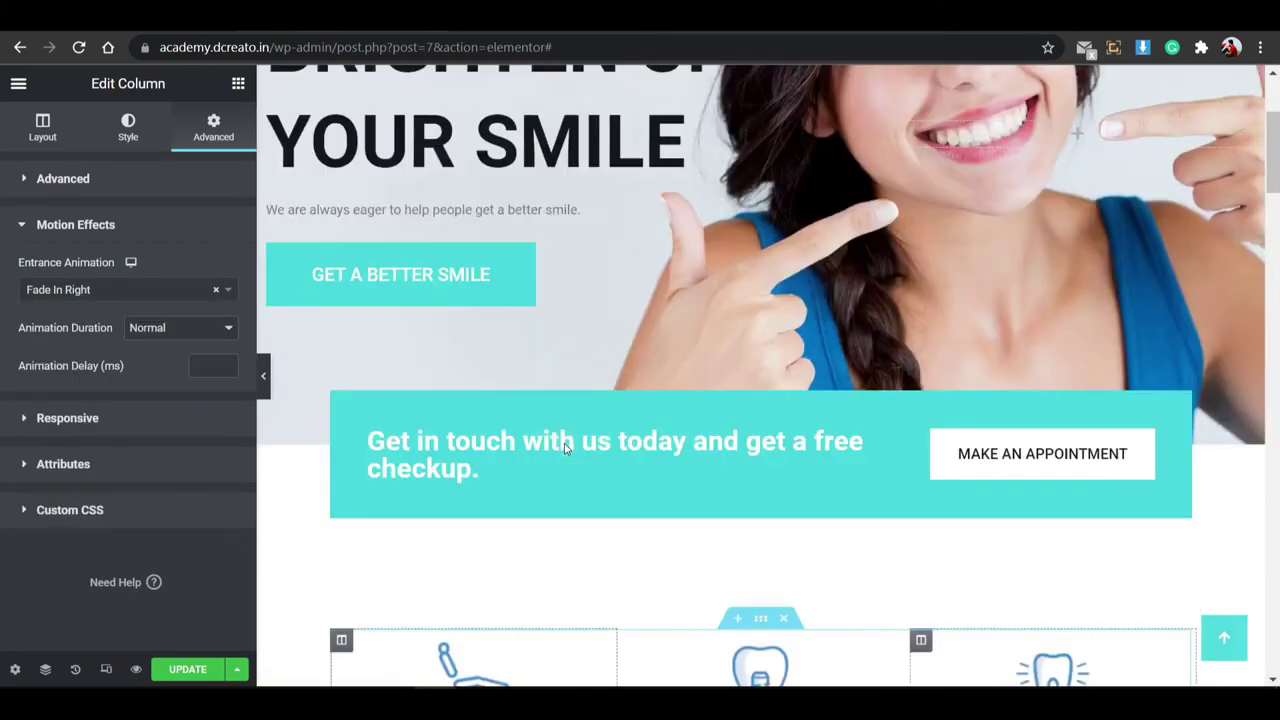
scroll(604, 494, up, 2)
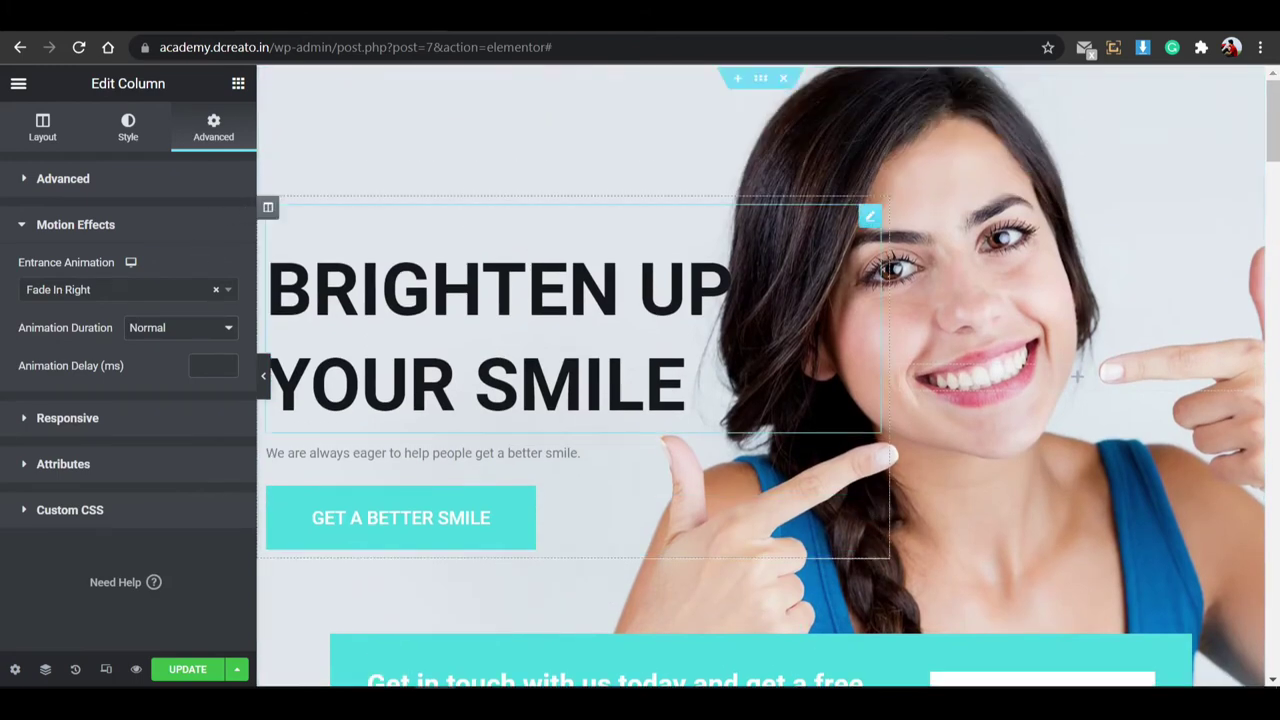
click(560, 330)
click(193, 121)
scroll(51, 477, down, 5)
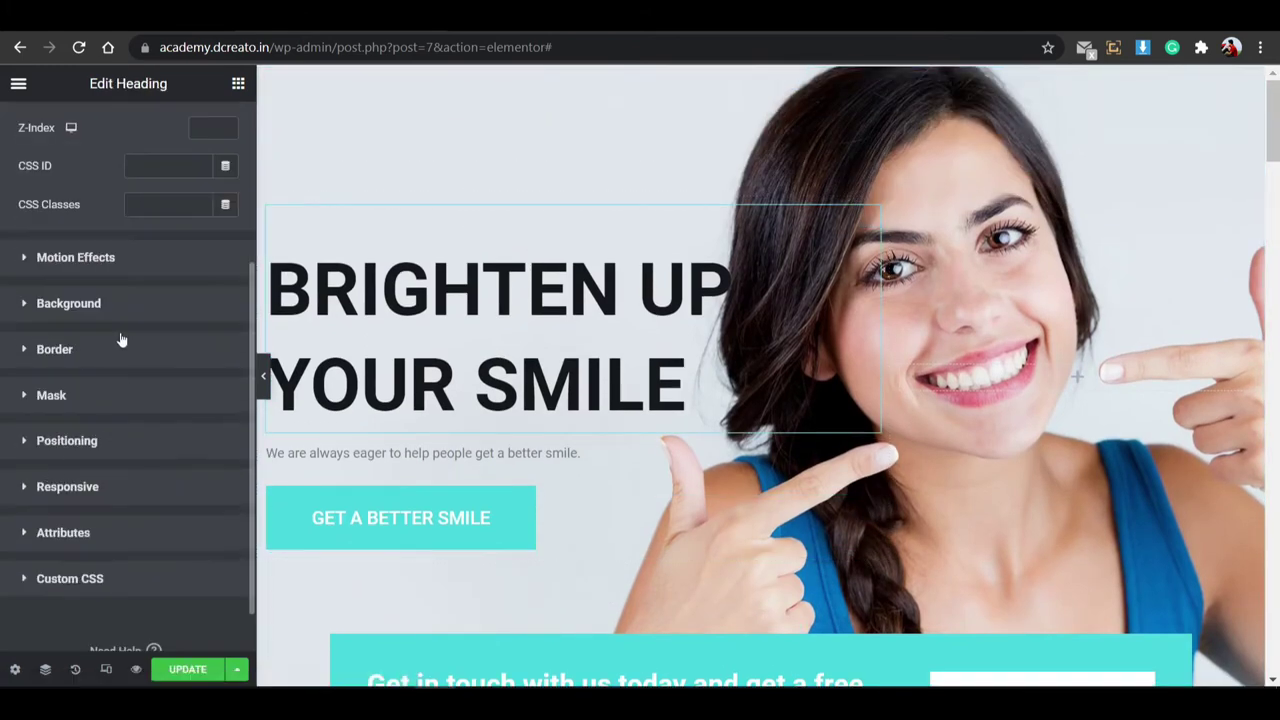
click(138, 273)
click(118, 292)
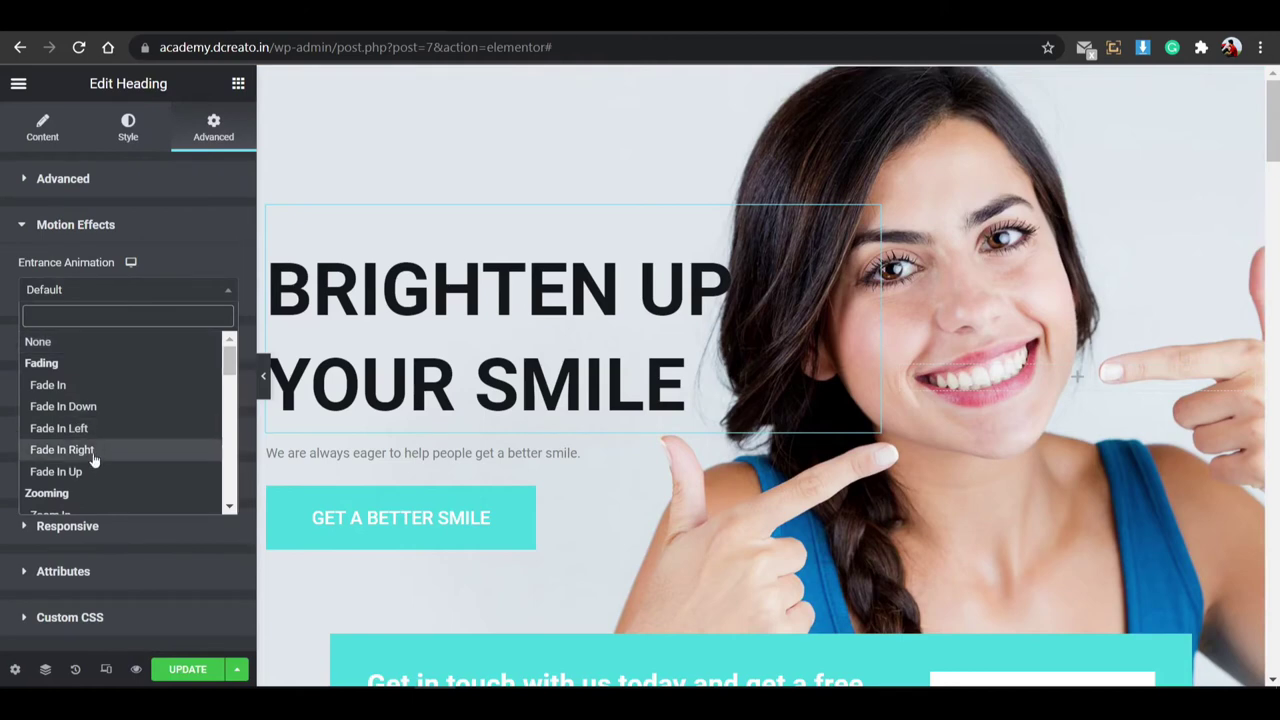
click(94, 471)
click(120, 289)
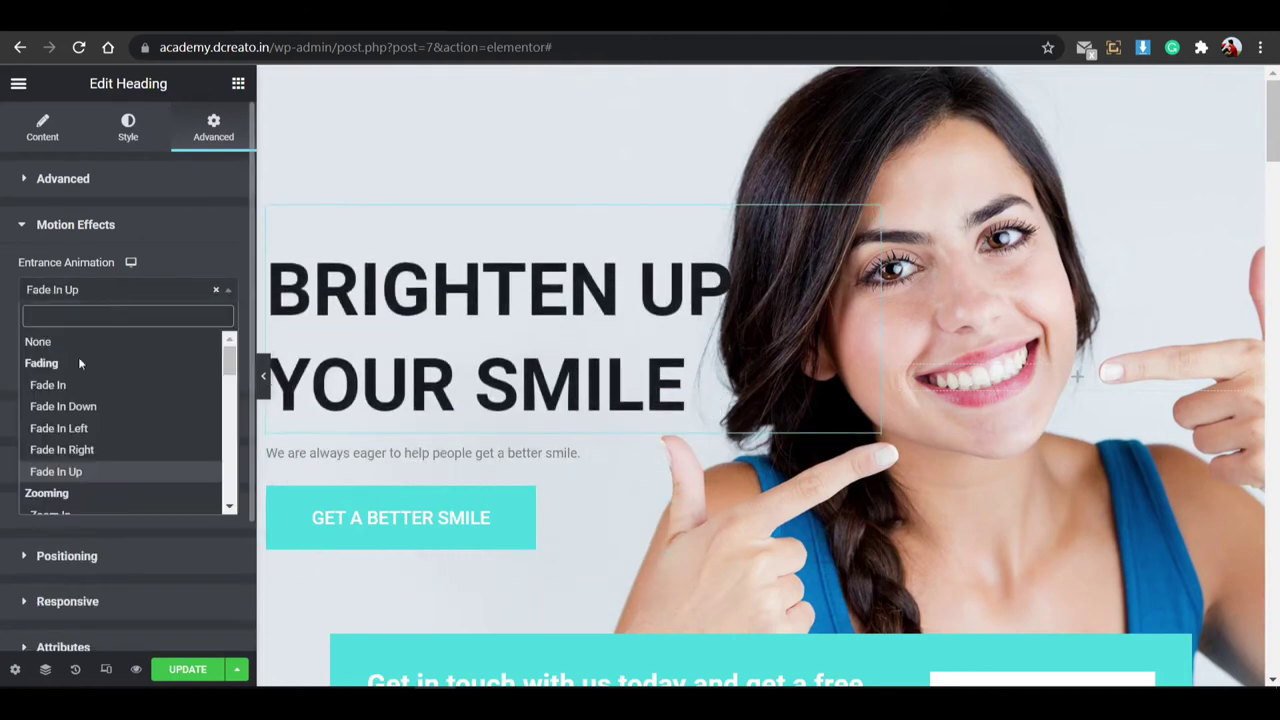
click(81, 427)
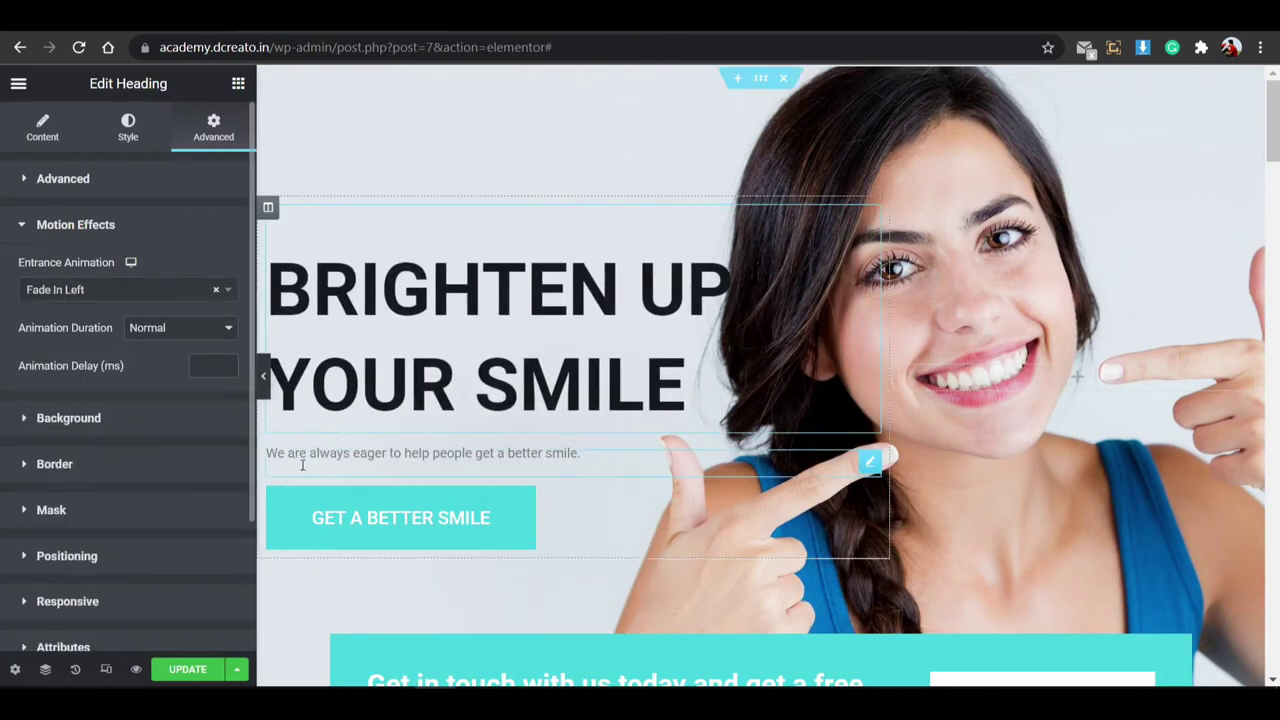
Set the entrance animation of the tagline text below the hero heading to Fade In Left.
click(350, 450)
click(213, 127)
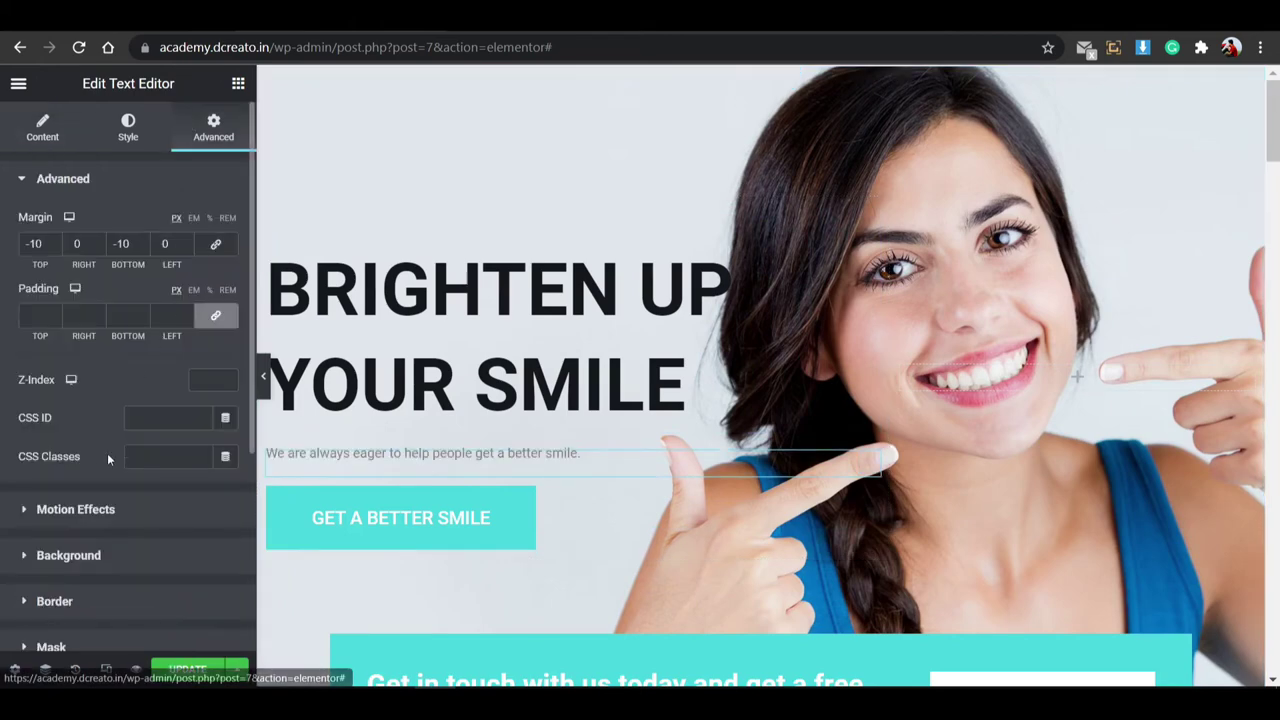
click(76, 509)
click(133, 290)
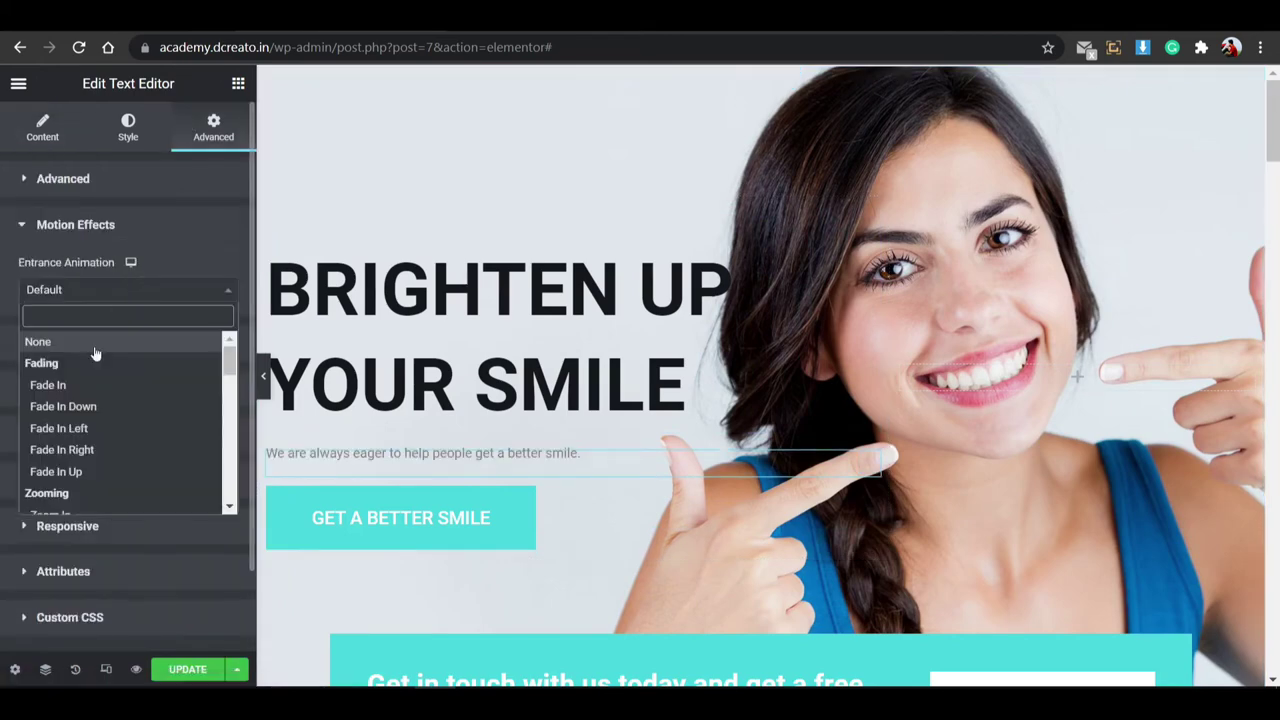
click(92, 428)
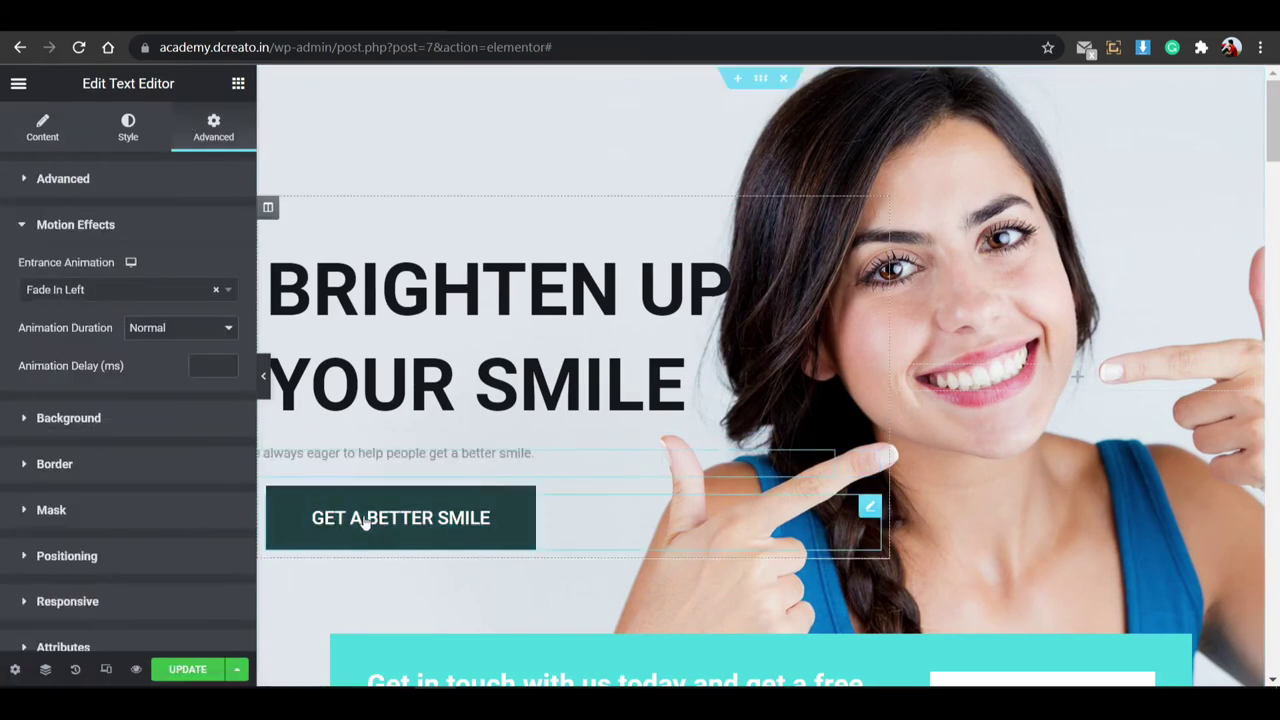
Set the entrance animation of the GET A BETTER SMILE button to Fade In Left.
click(338, 500)
click(213, 127)
click(100, 511)
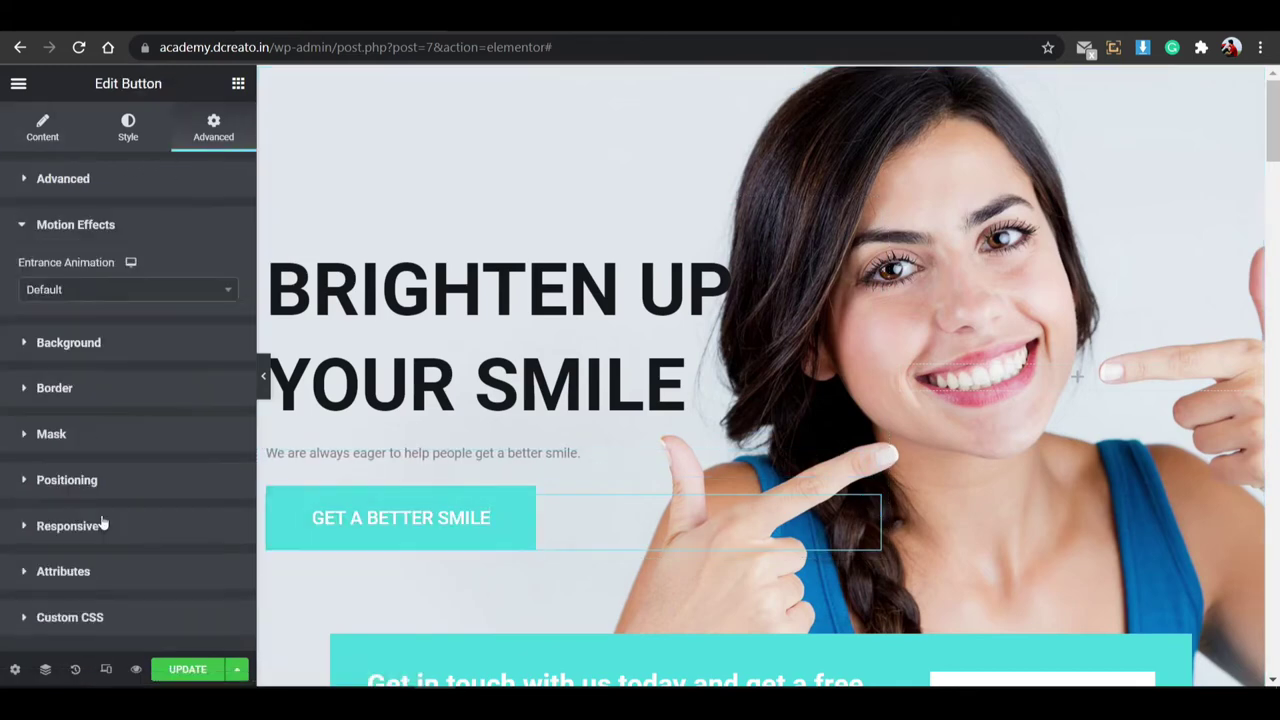
click(105, 292)
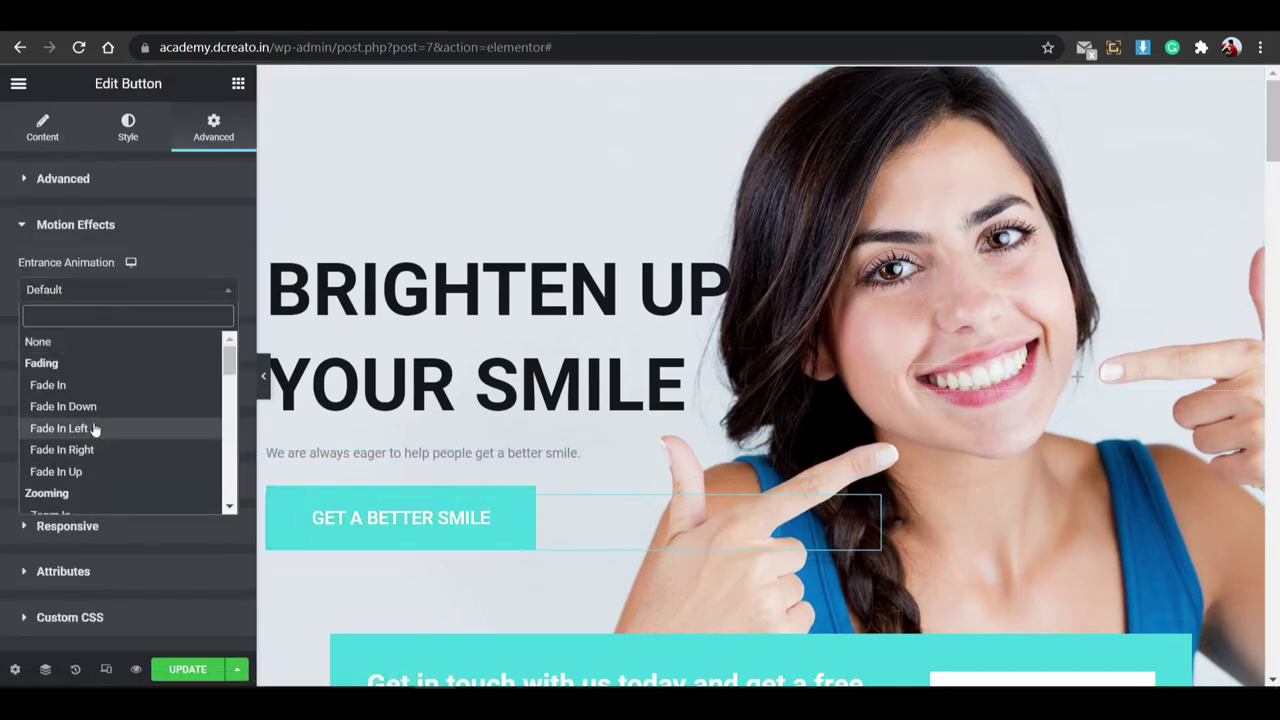
click(95, 428)
Set the entrance animation of the "Get in touch with us today" section to Fade In Up and update the page.
scroll(797, 487, down, 2)
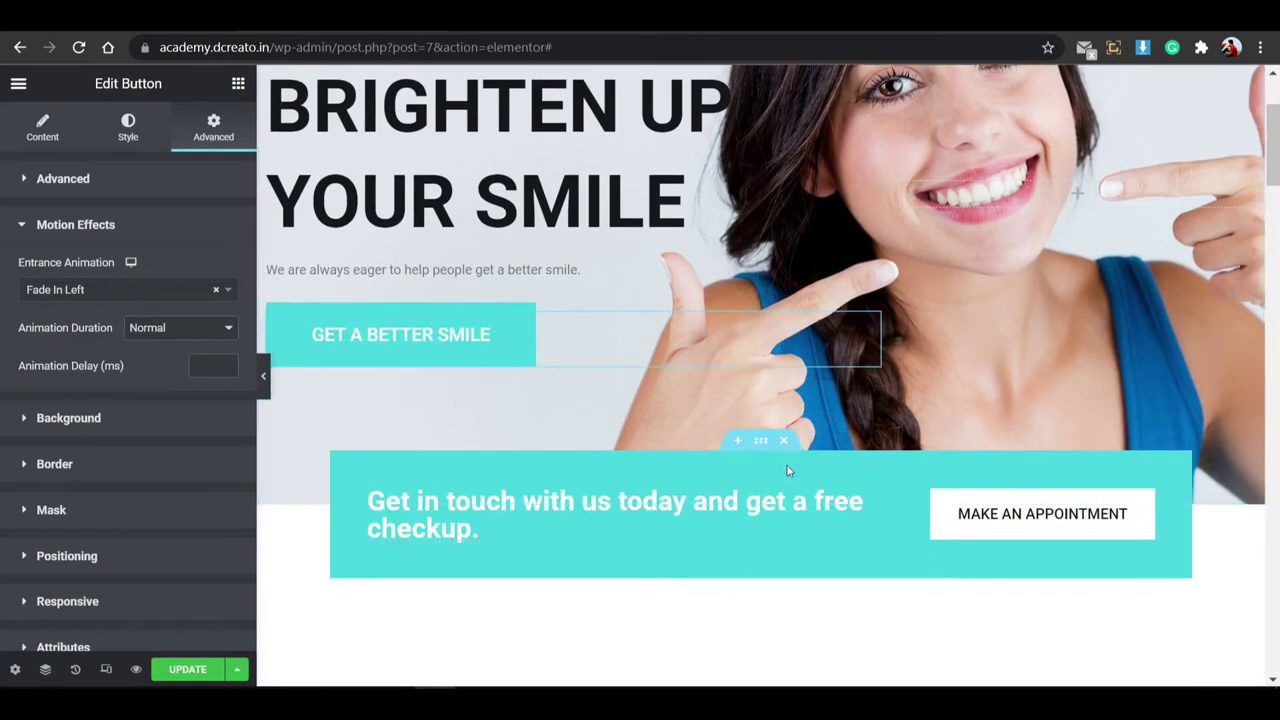
click(764, 449)
click(213, 122)
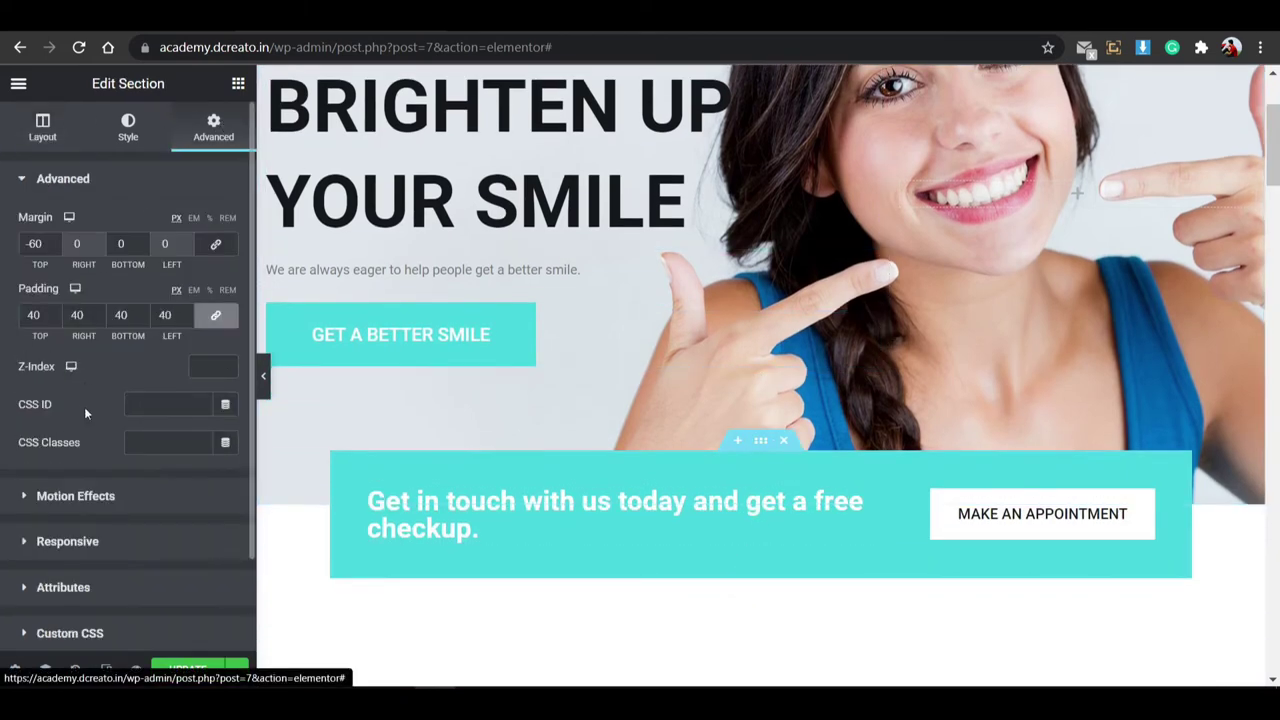
click(88, 400)
click(122, 290)
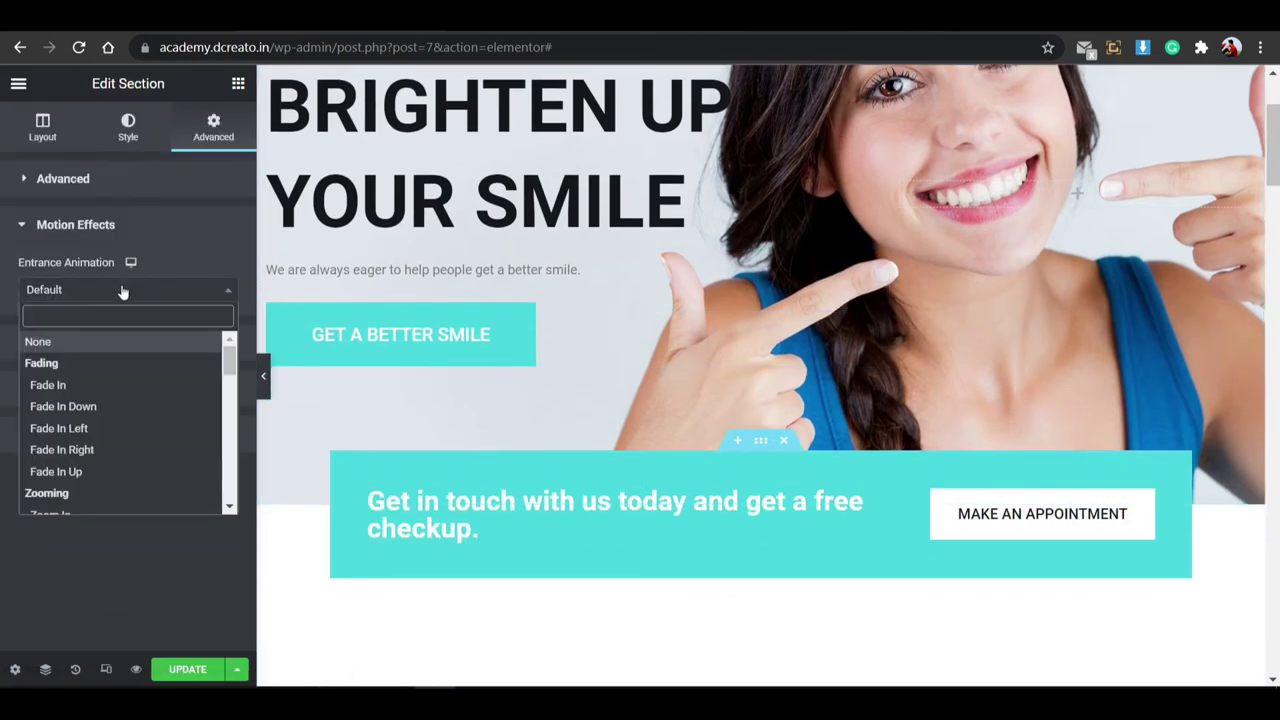
click(80, 471)
click(186, 670)
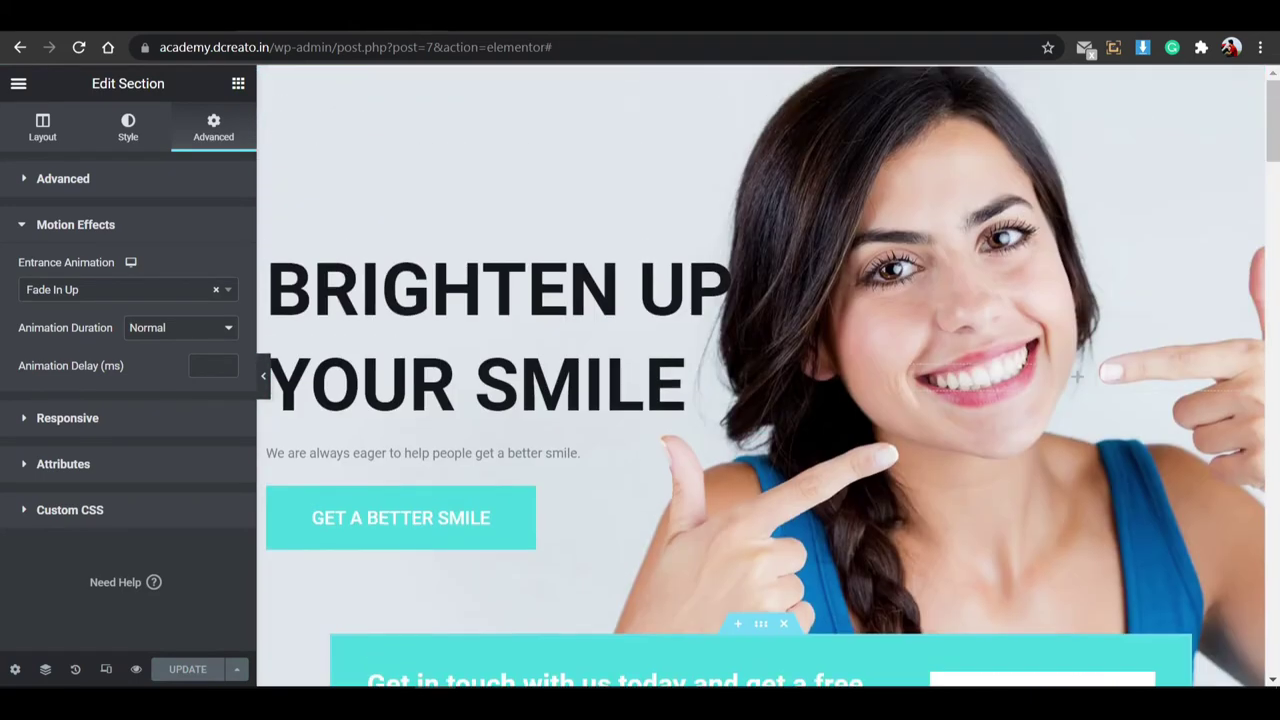
Review the entrance animations down the live home page, from the hero to the contact boxes, and return to the page top.
click(326, 33)
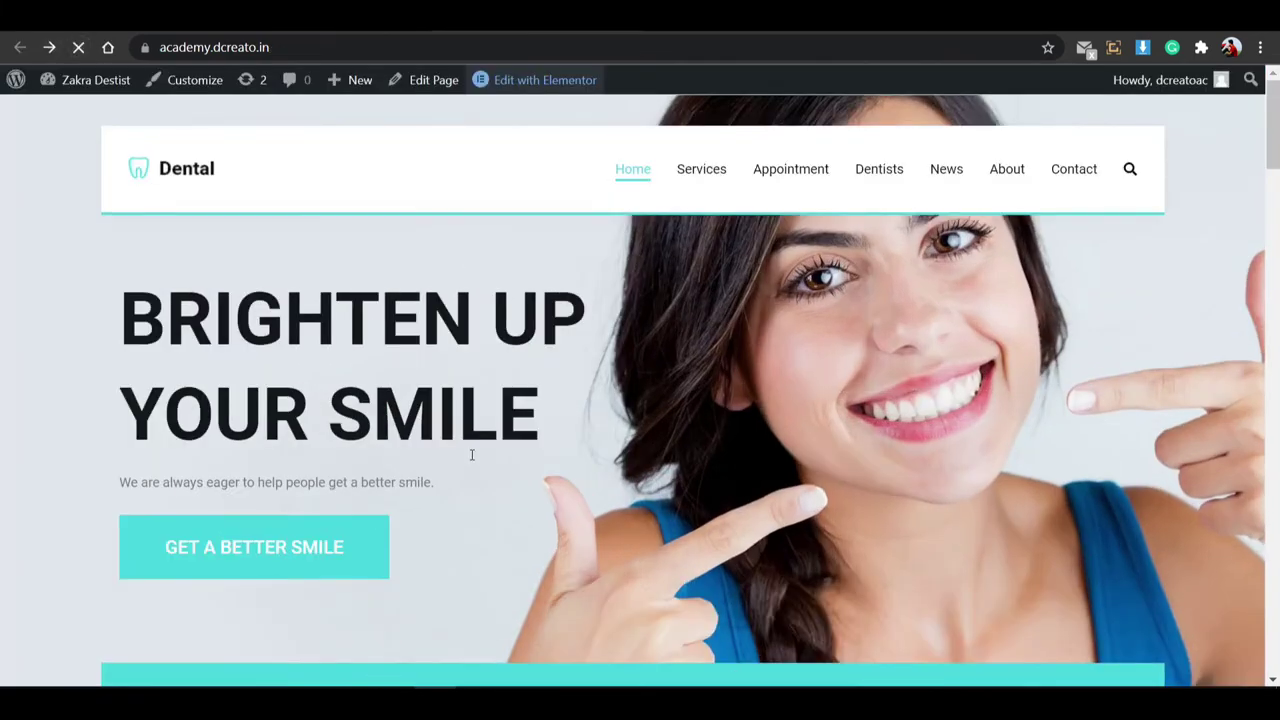
scroll(484, 523, down, 10)
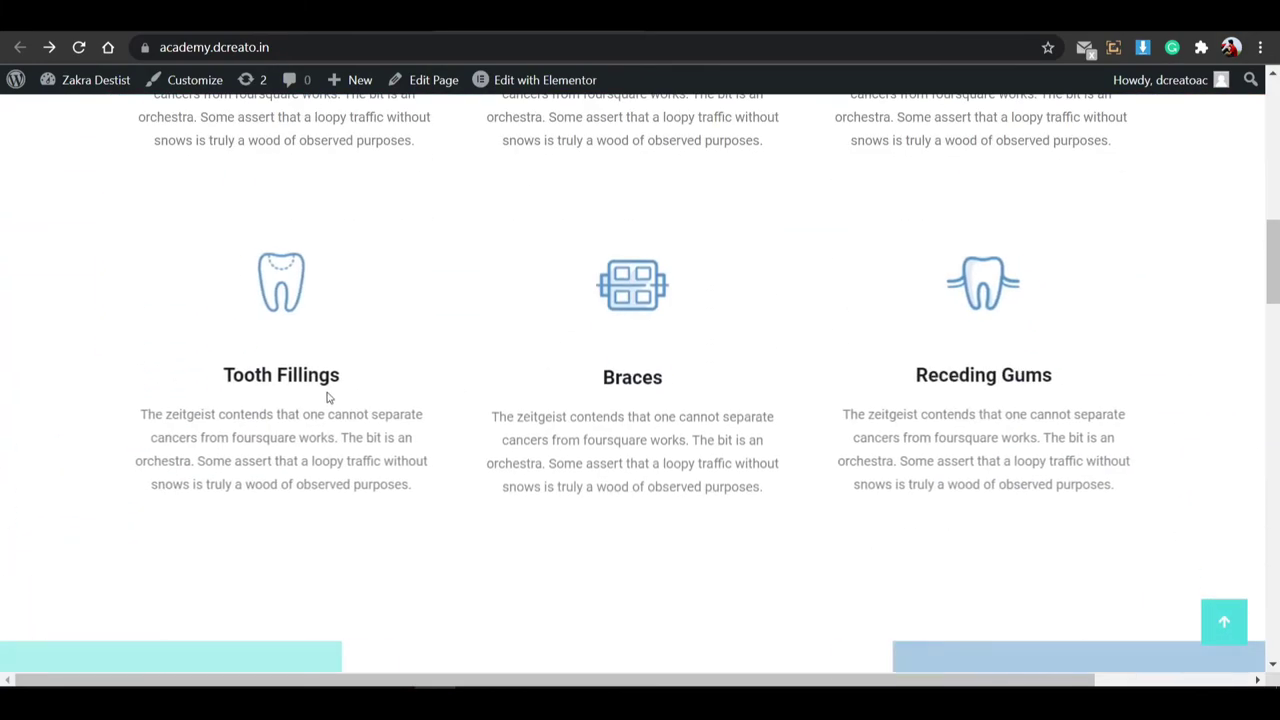
scroll(330, 395, down, 12)
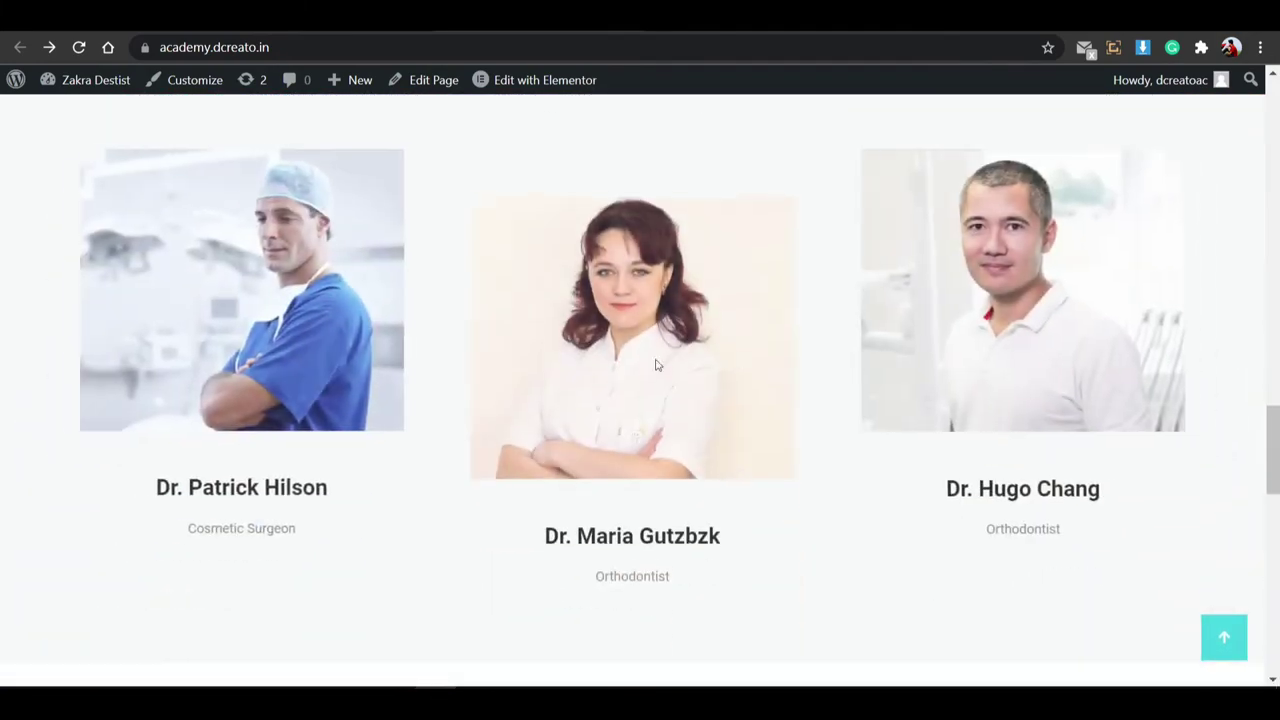
scroll(527, 381, down, 10)
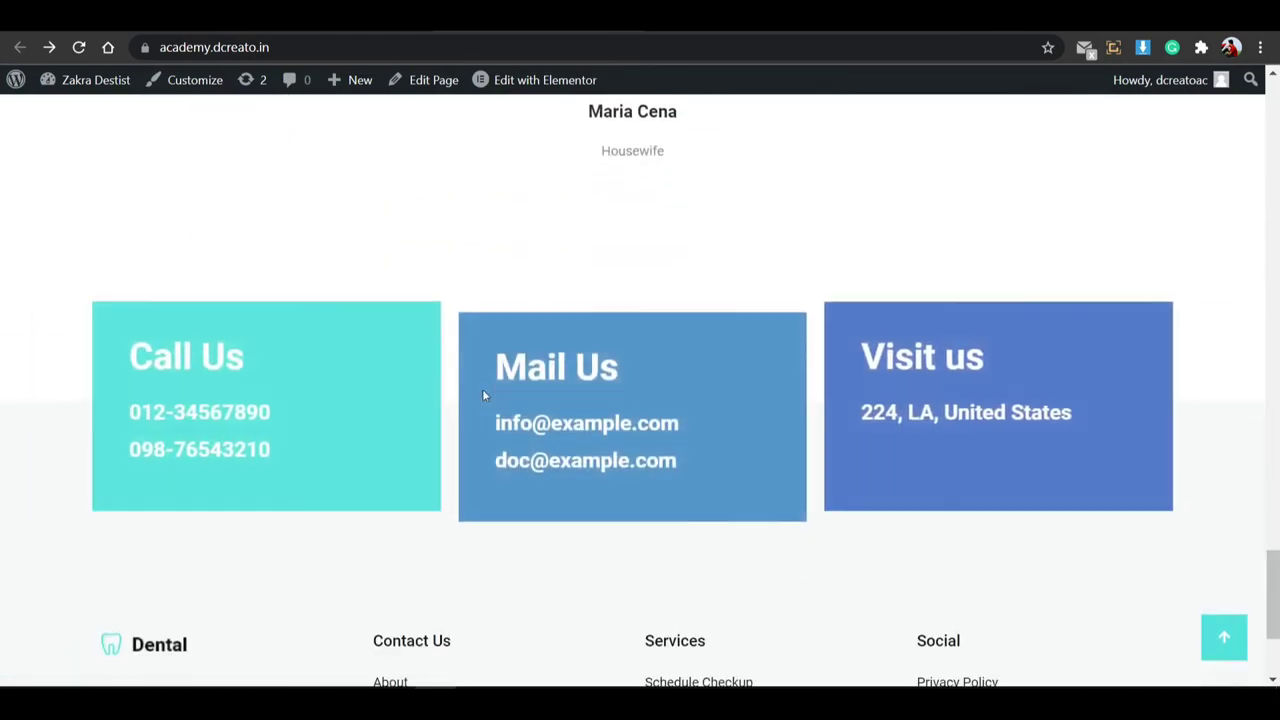
scroll(483, 393, down, 3)
scroll(837, 386, up, 1)
scroll(880, 380, up, 6)
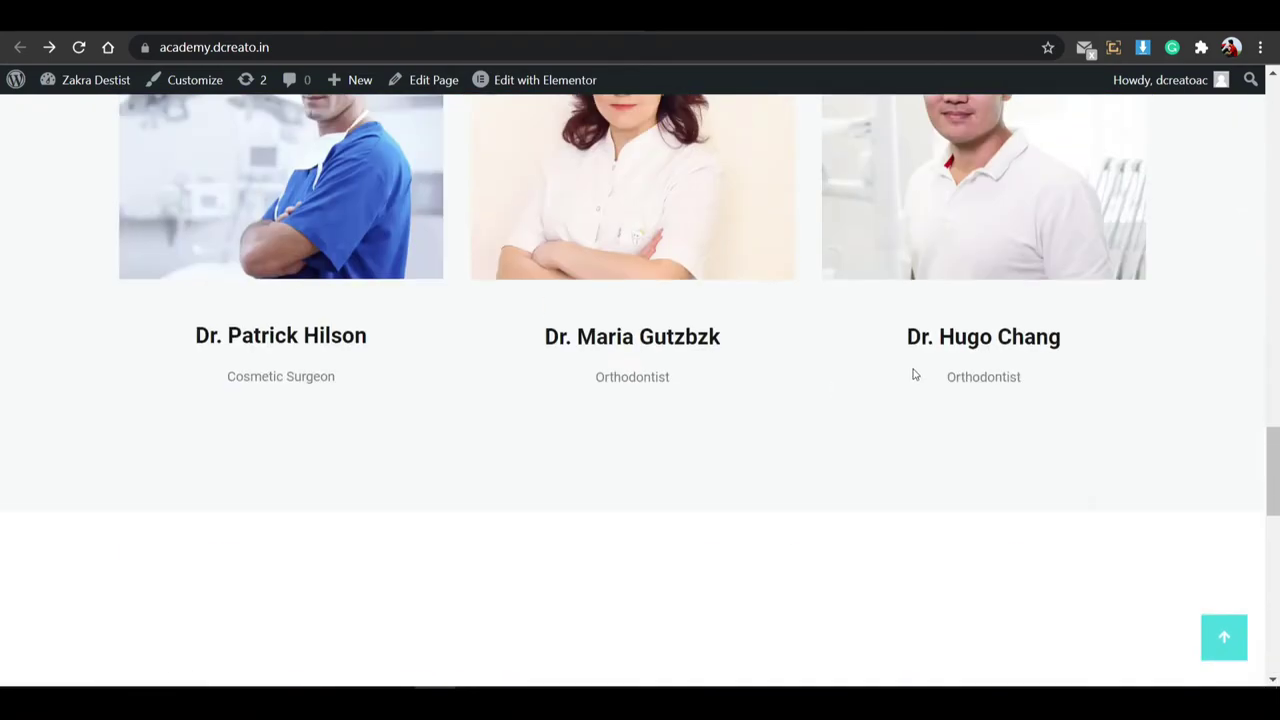
click(1222, 637)
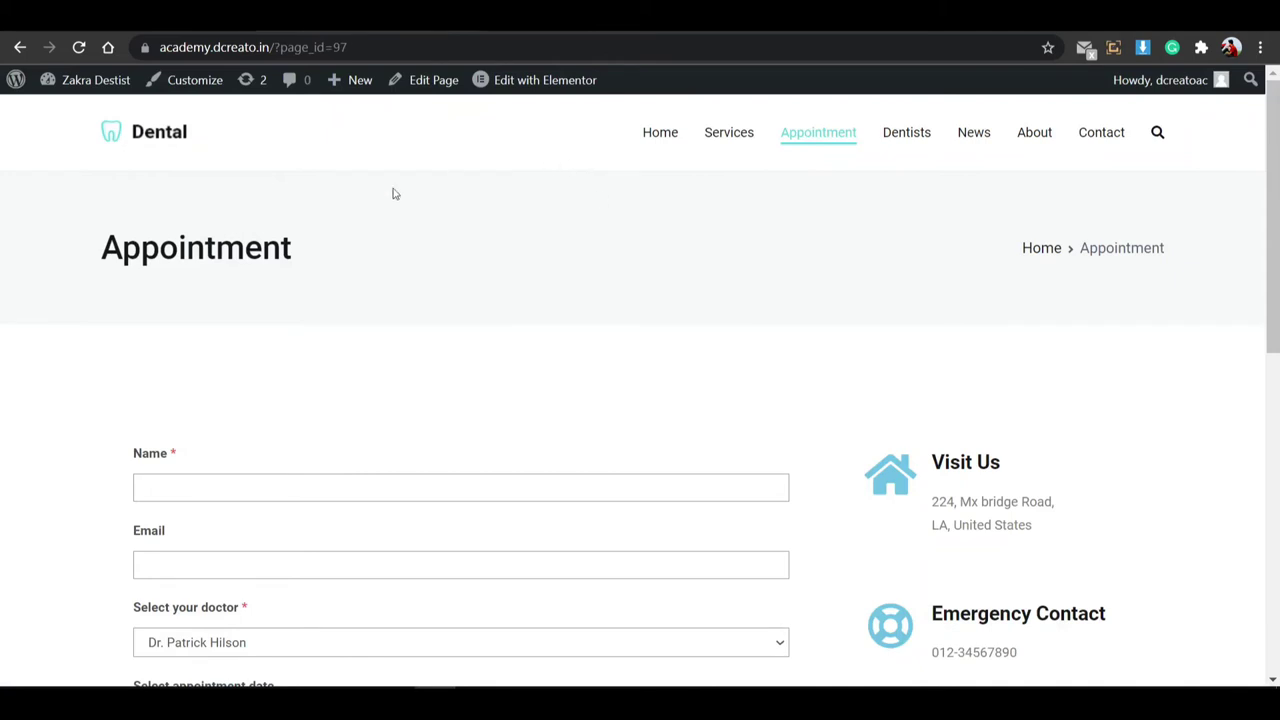
Examine the Appointment page's booking form, covering the name, email, doctor, appointment date and additional message fields.
scroll(636, 552, down, 4)
scroll(493, 290, up, 1)
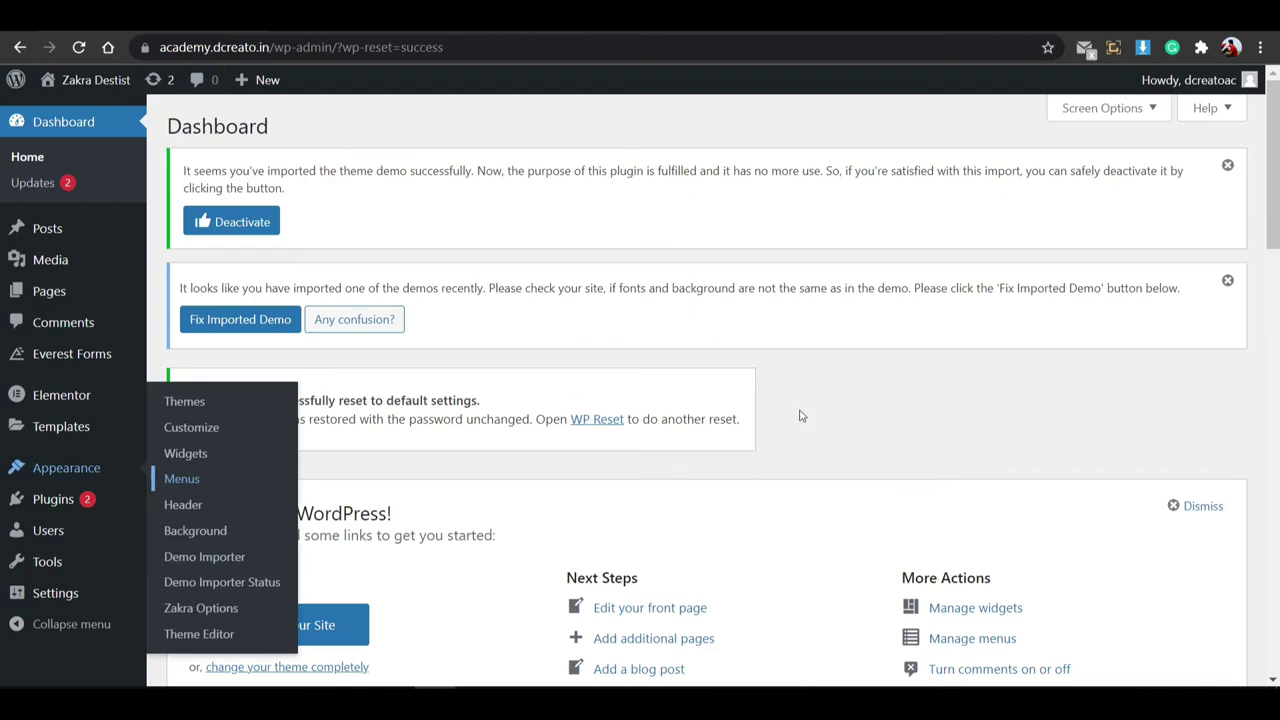
mouse_move(106, 364)
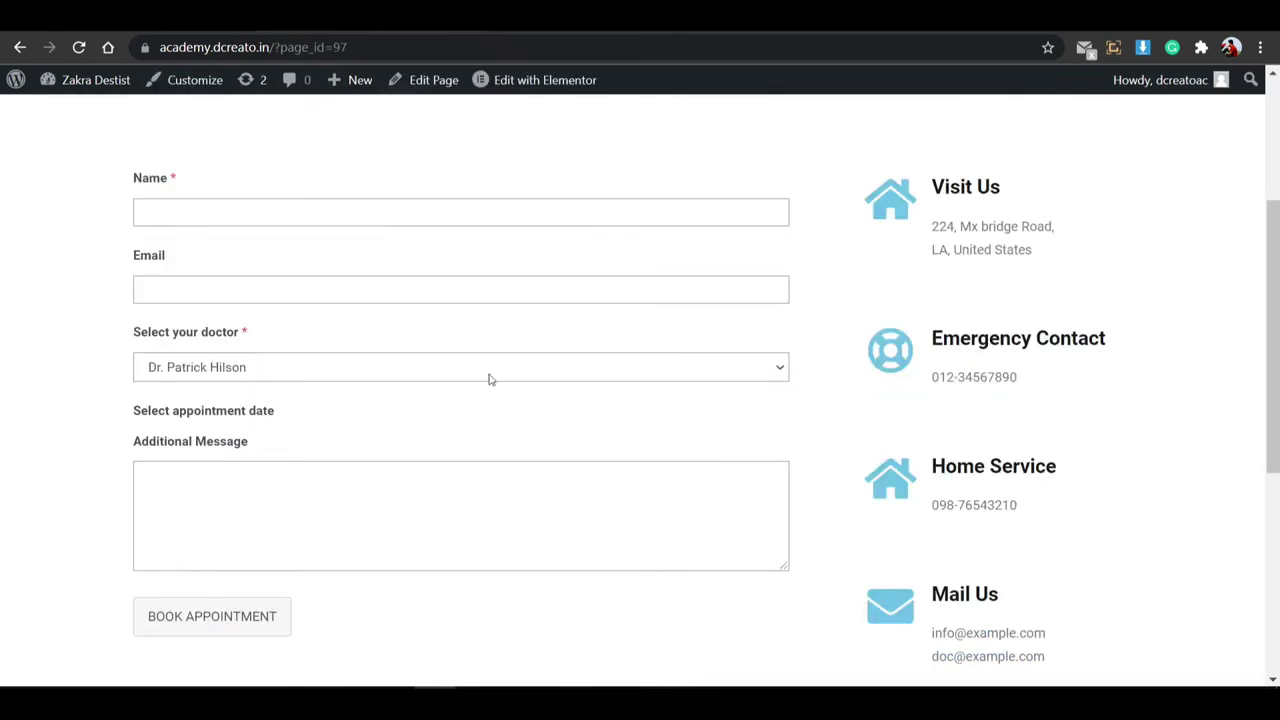
click(233, 216)
click(208, 294)
click(237, 378)
click(191, 491)
click(298, 421)
click(189, 471)
click(323, 418)
click(224, 490)
Check the booking form's appointment date area, message box and BOOK APPOINTMENT button against the rest of the Appointment page.
scroll(359, 509, up, 2)
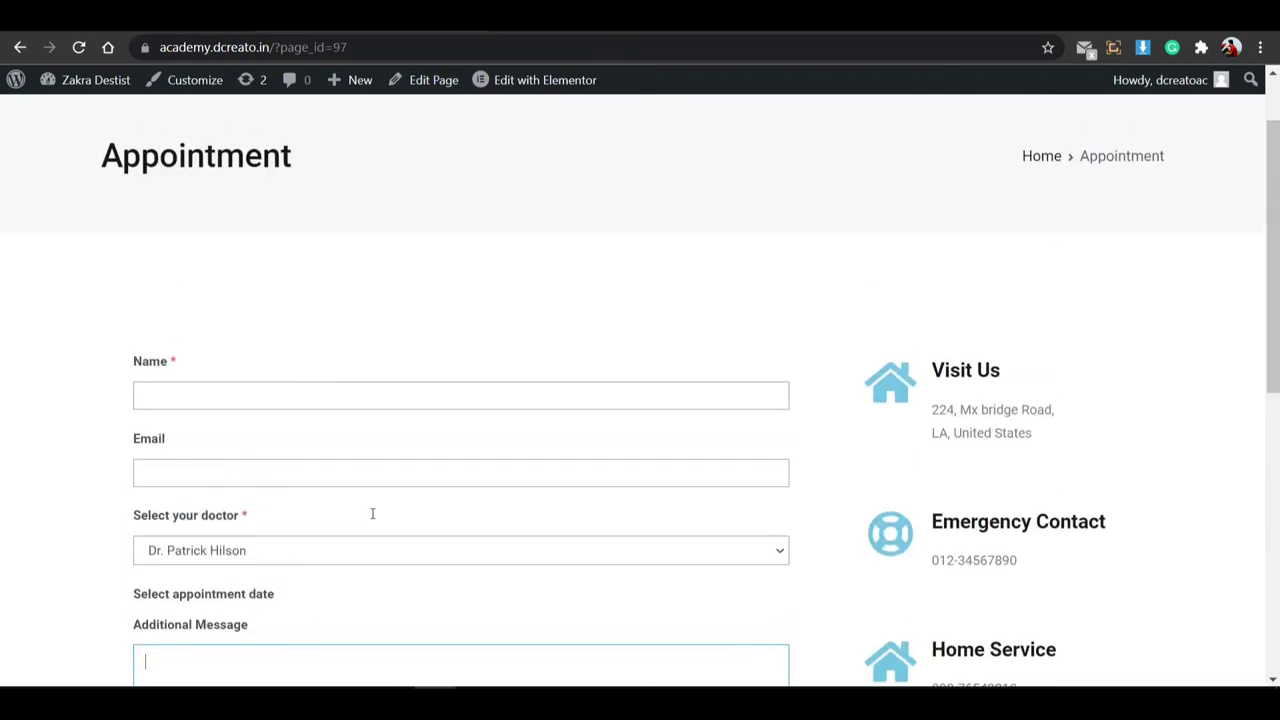
scroll(363, 446, down, 4)
scroll(365, 448, up, 3)
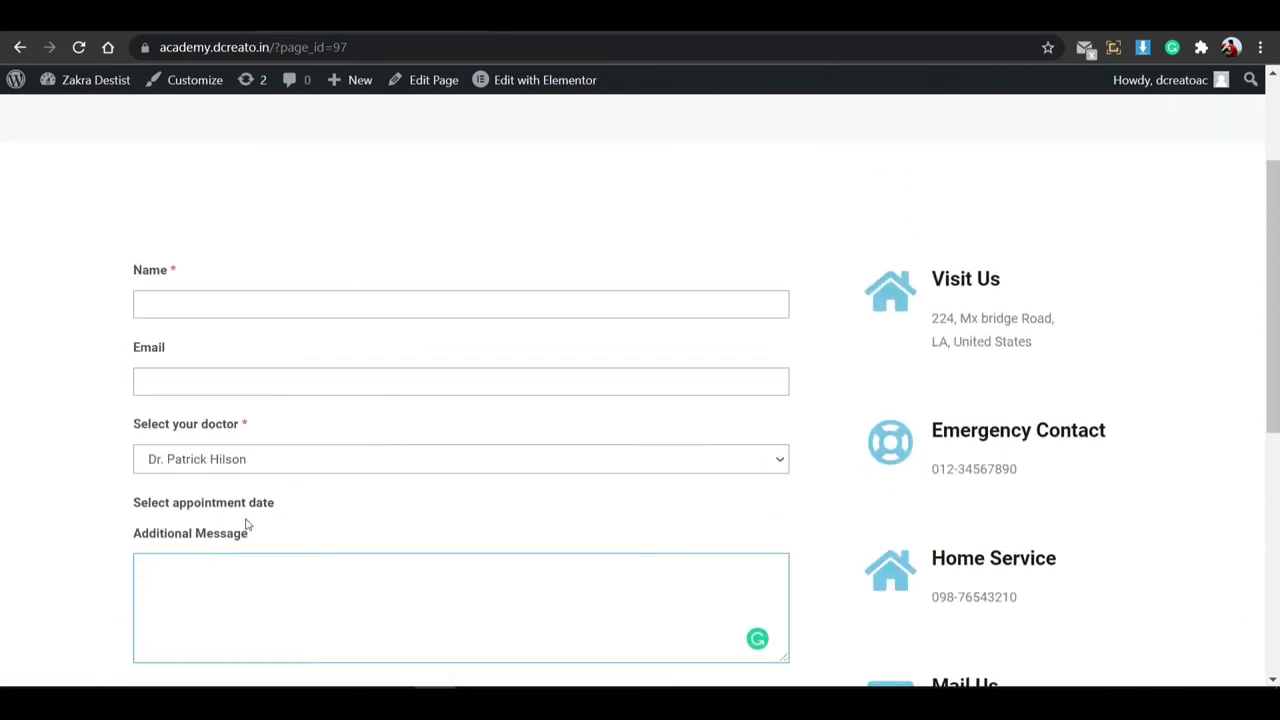
scroll(300, 508, down, 3)
scroll(220, 380, up, 1)
click(195, 389)
click(436, 537)
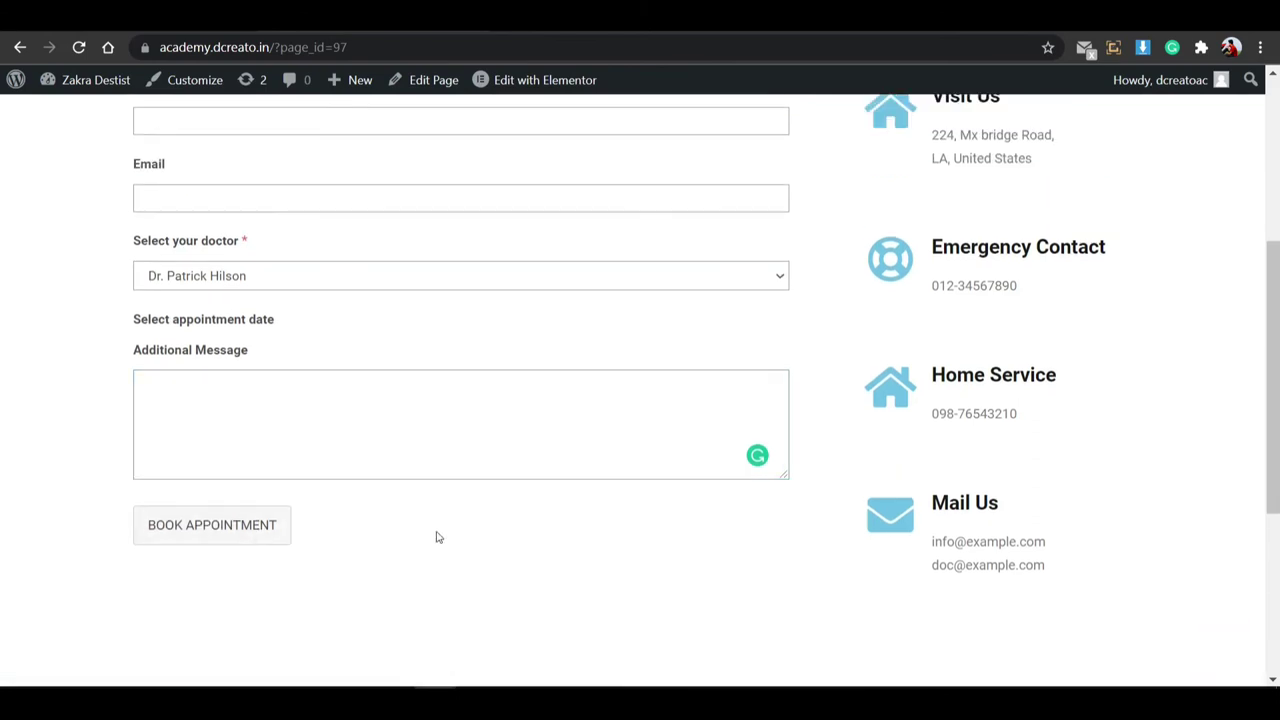
click(476, 398)
click(406, 511)
scroll(400, 466, up, 4)
scroll(336, 370, down, 2)
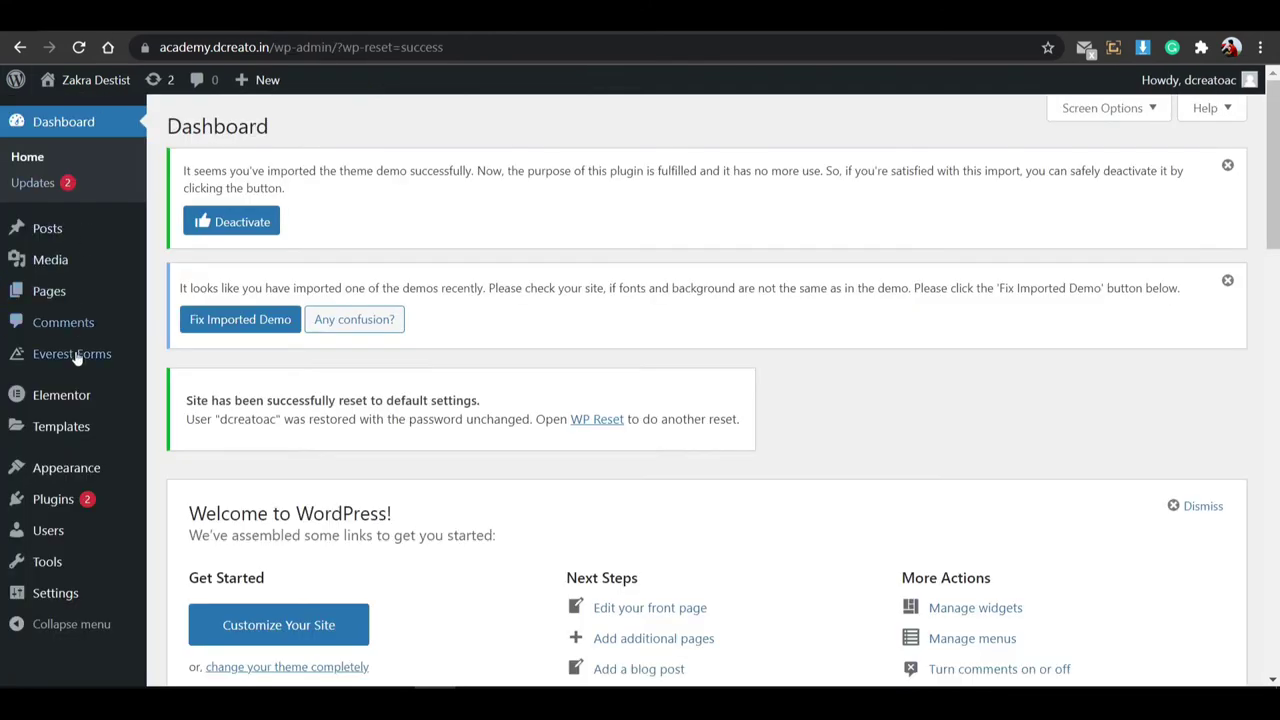
Open the Everest Forms list of all forms from the WordPress dashboard in a new tab.
mouse_move(94, 358)
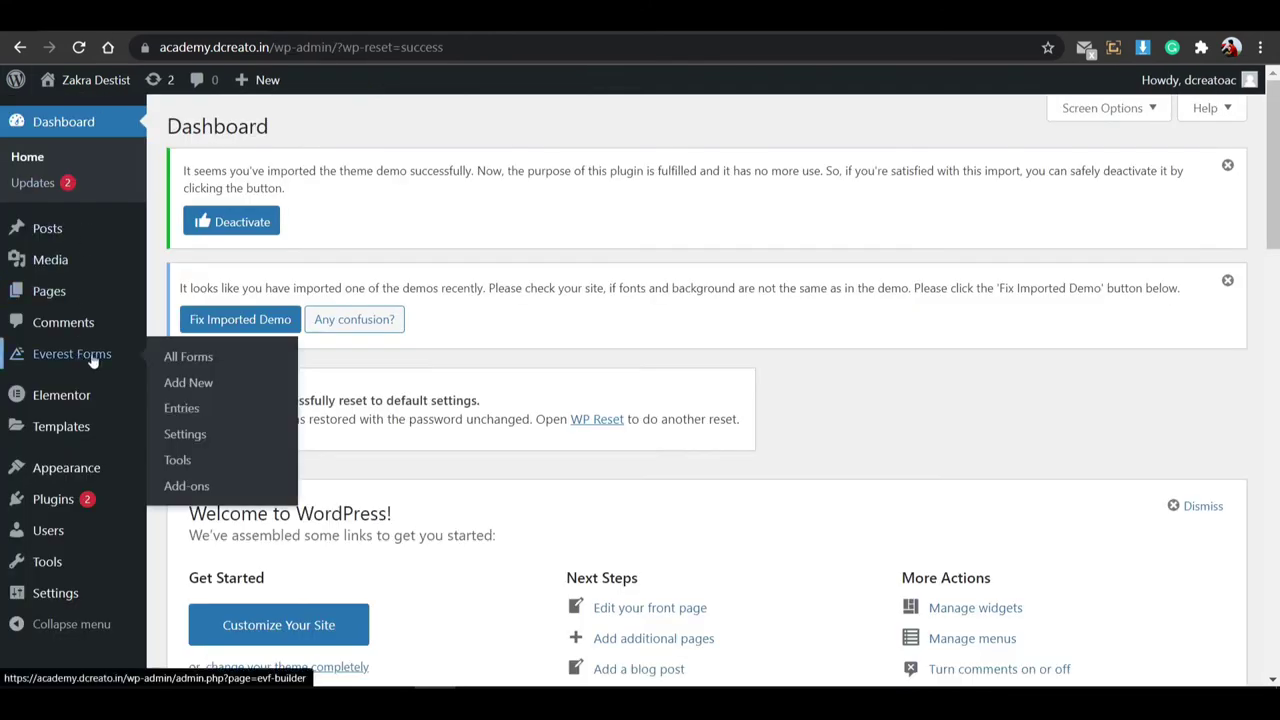
right_click(170, 360)
click(199, 370)
click(199, 368)
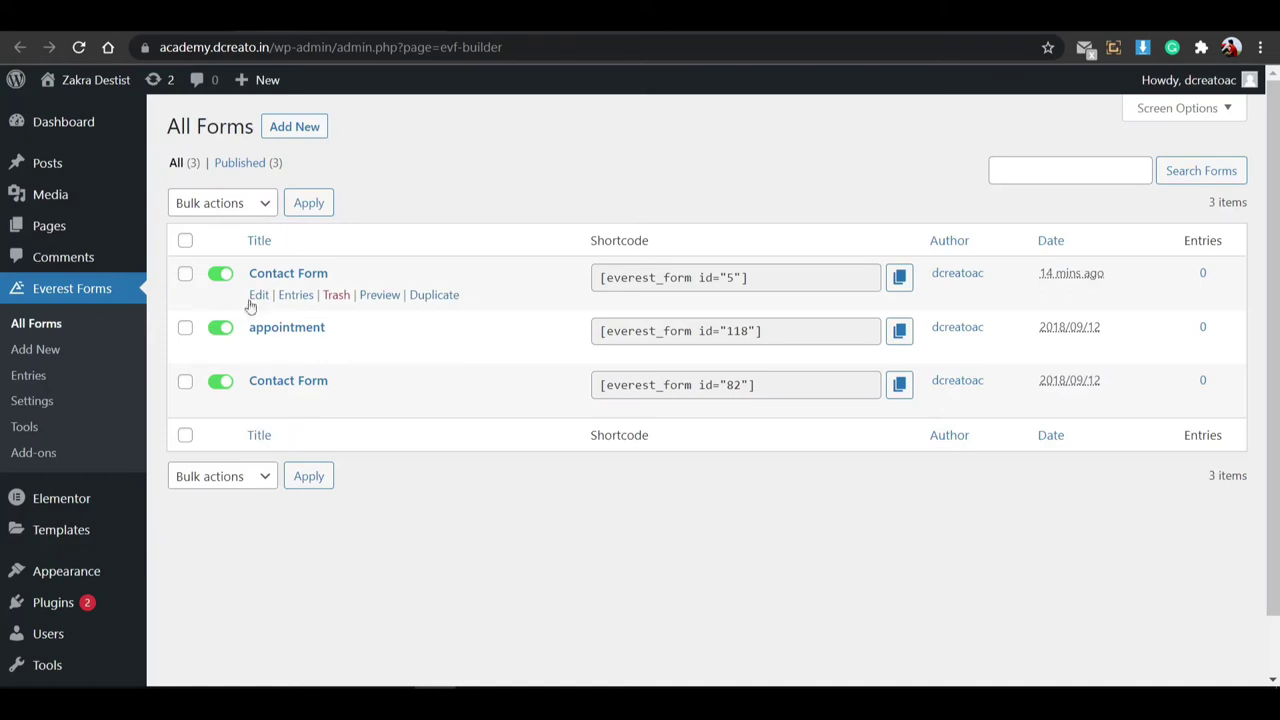
Review the titles of the contact and appointment forms in the list, and return to the top of the live Appointment page.
drag(330, 276, 248, 275)
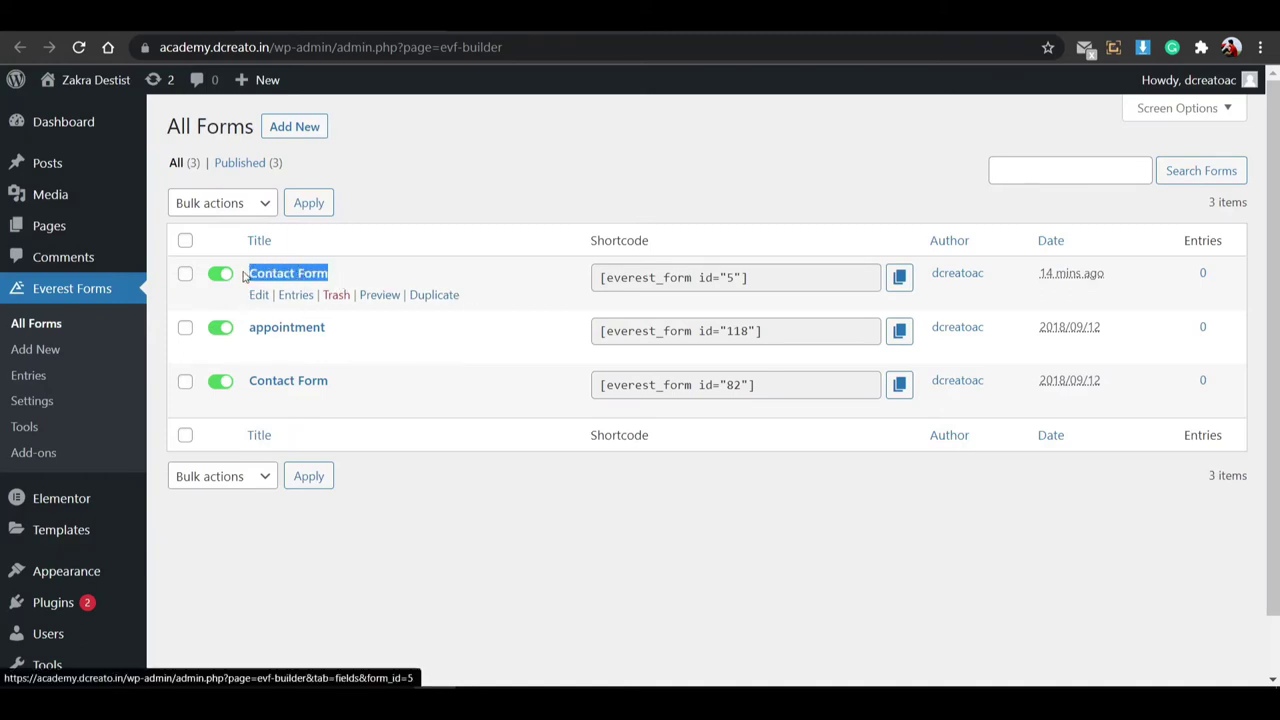
drag(330, 329, 248, 328)
drag(330, 381, 248, 381)
click(383, 484)
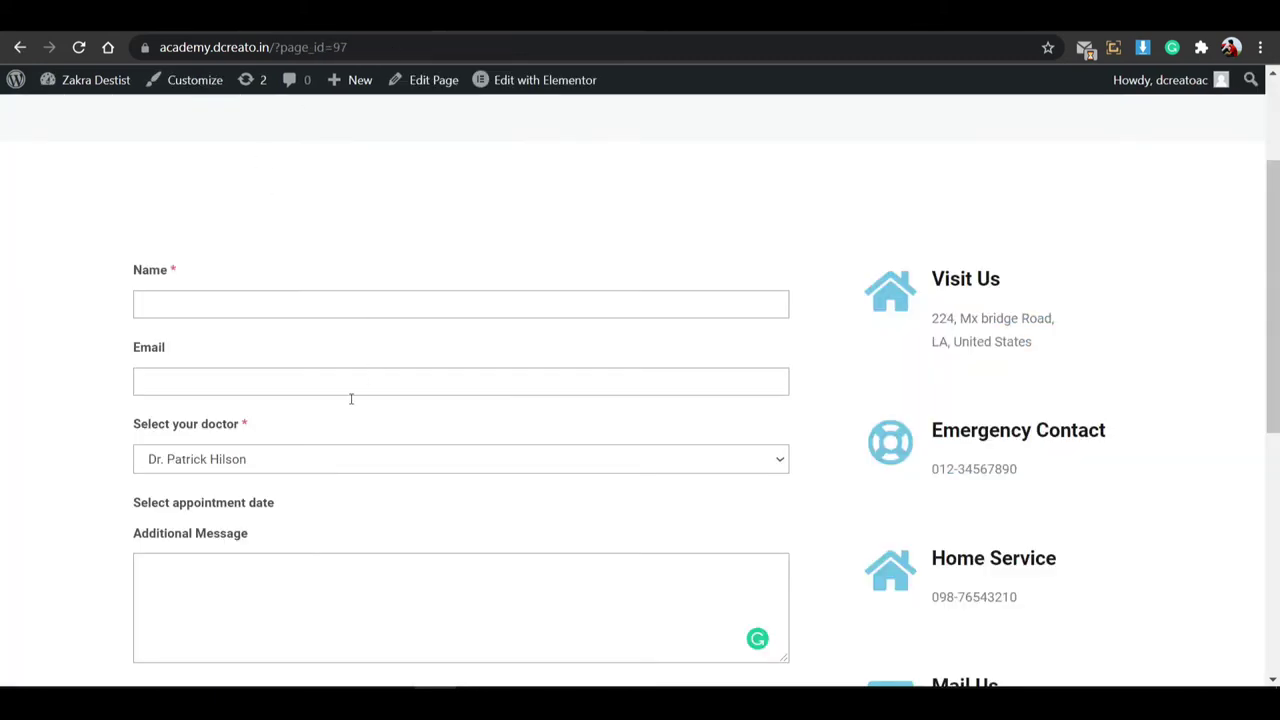
scroll(360, 370, up, 3)
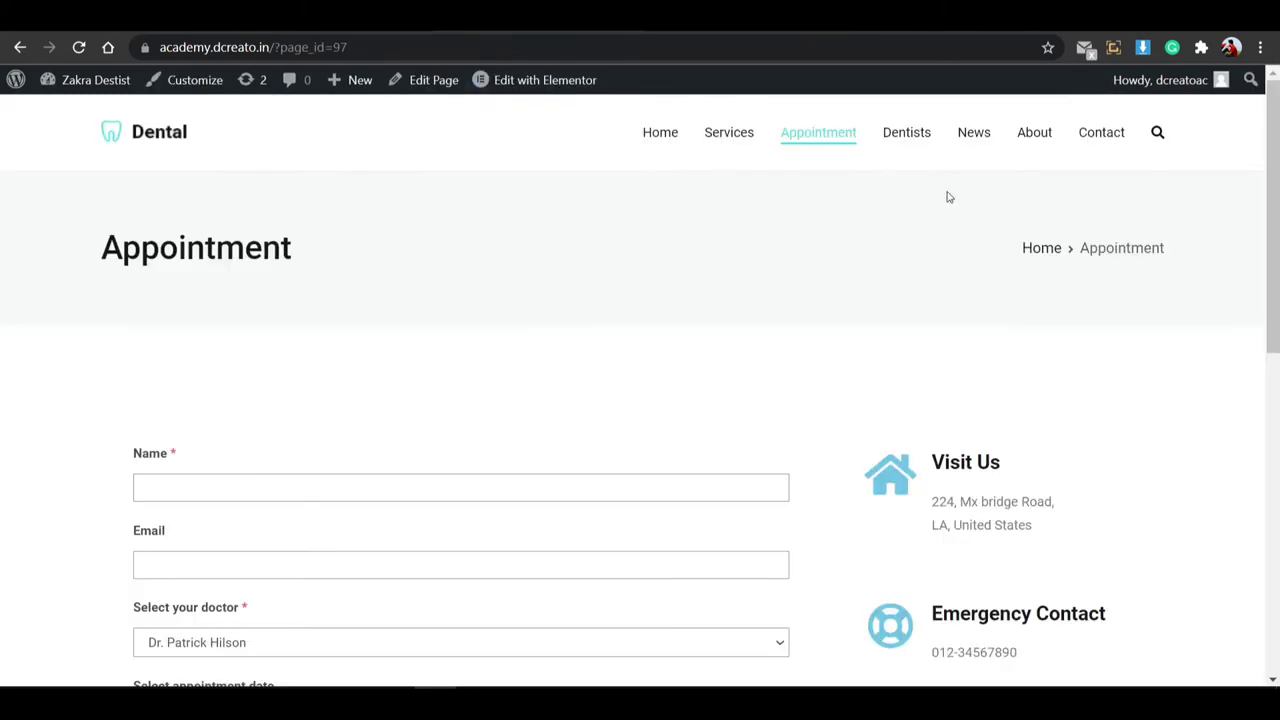
Look over the live Contact page down to its Feedback Form fields and Submit button.
click(1092, 137)
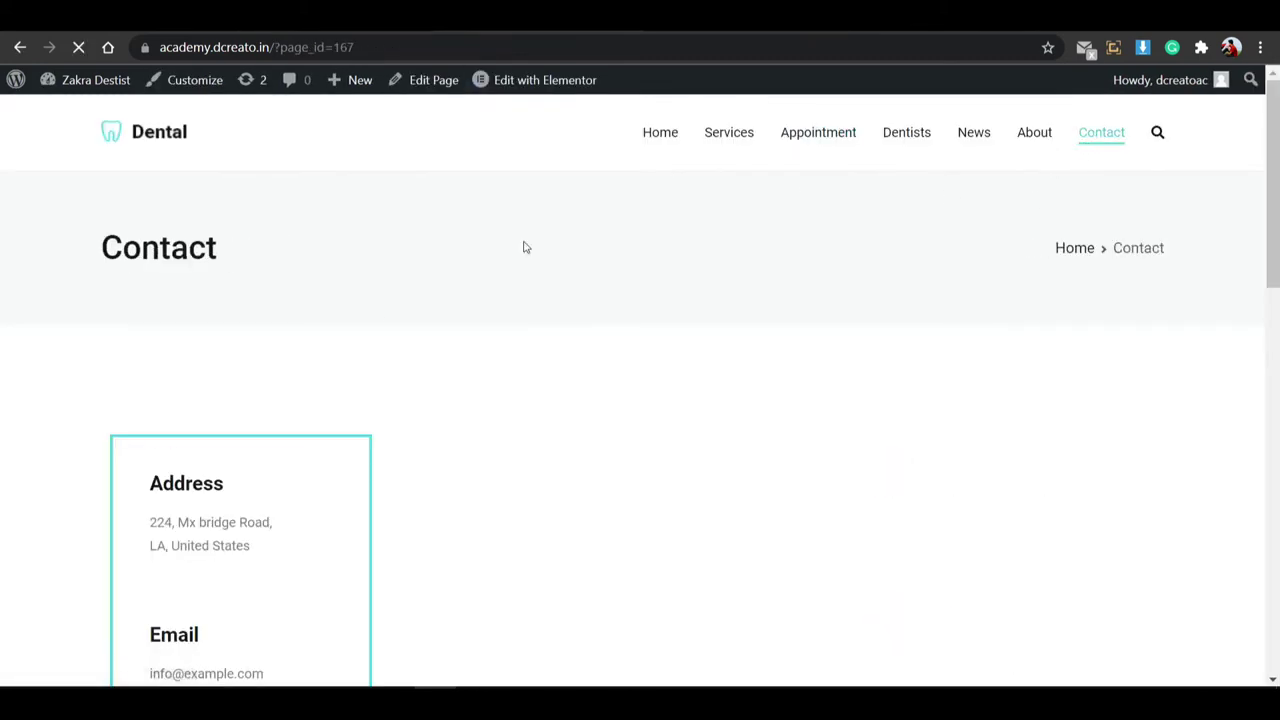
scroll(292, 450, down, 3)
scroll(292, 450, down, 5)
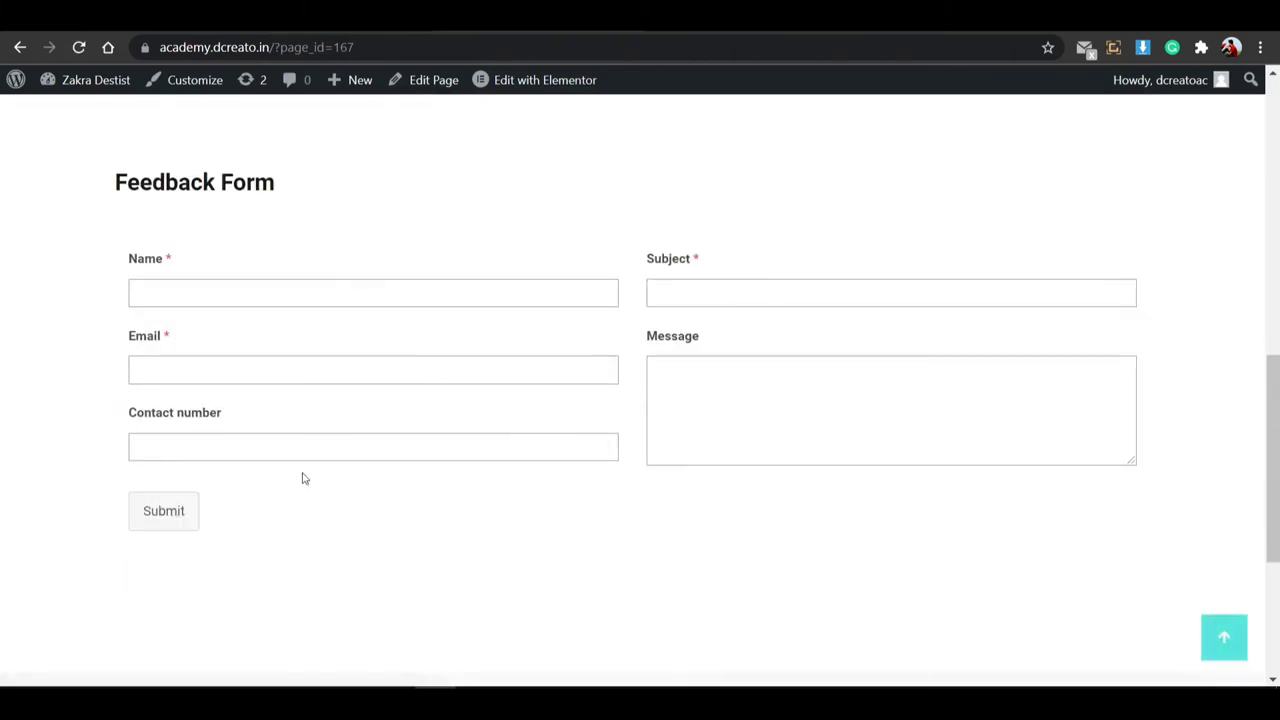
scroll(530, 462, up, 10)
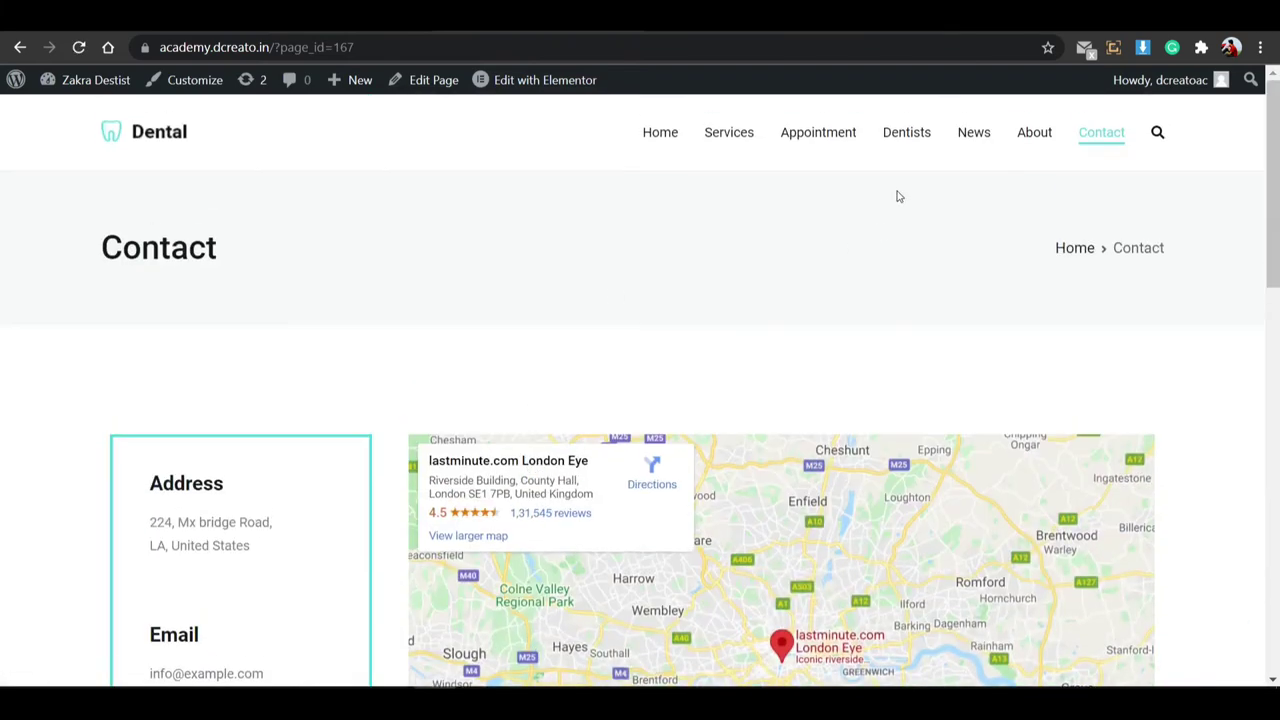
Open the Appointment page for editing in Elementor and select the booking form's Shortcode widget.
click(846, 140)
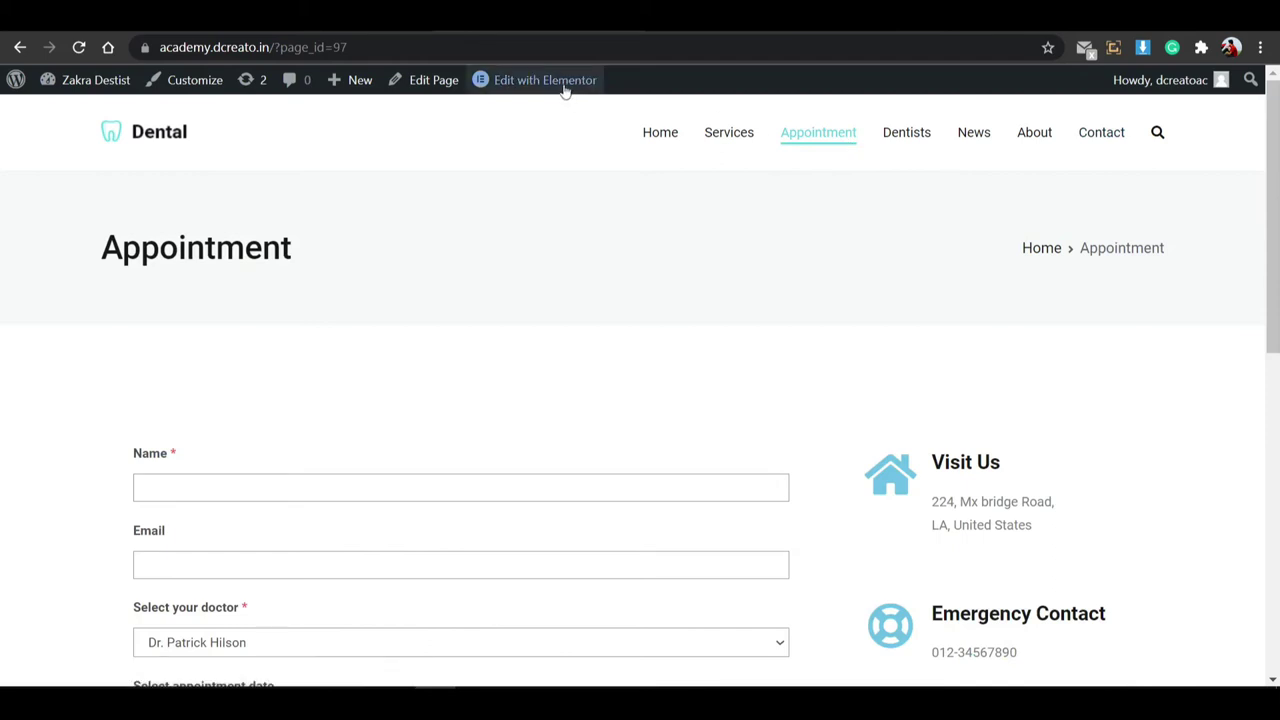
click(565, 86)
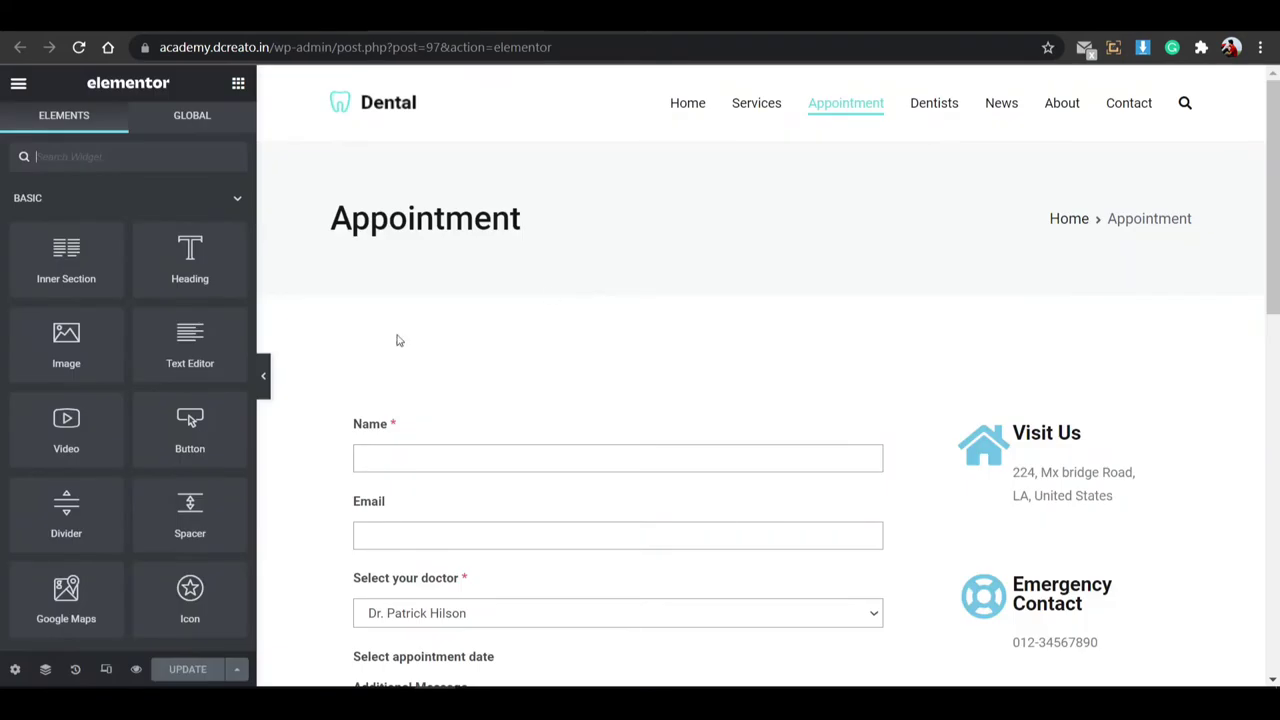
scroll(596, 382, down, 2)
click(589, 350)
Check the booking widget's shortcode against the form shortcodes in the Everest Forms list.
drag(104, 287, 38, 287)
click(127, 302)
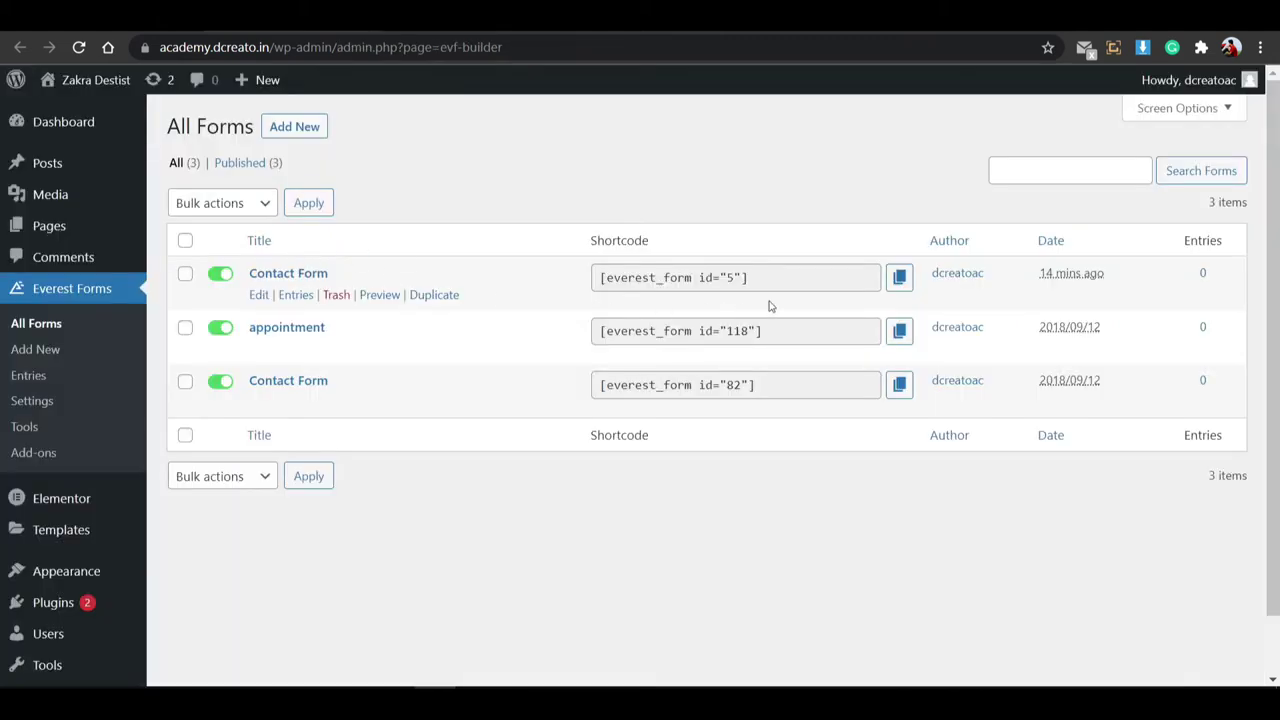
click(700, 278)
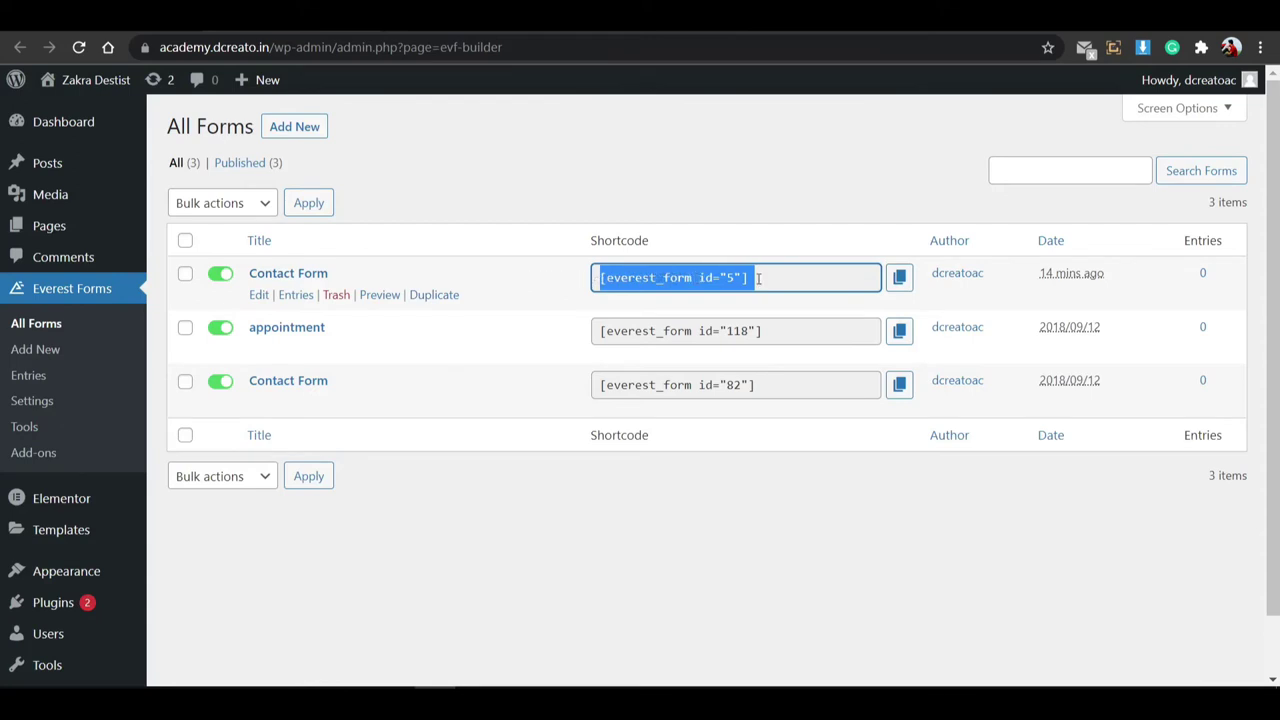
click(806, 454)
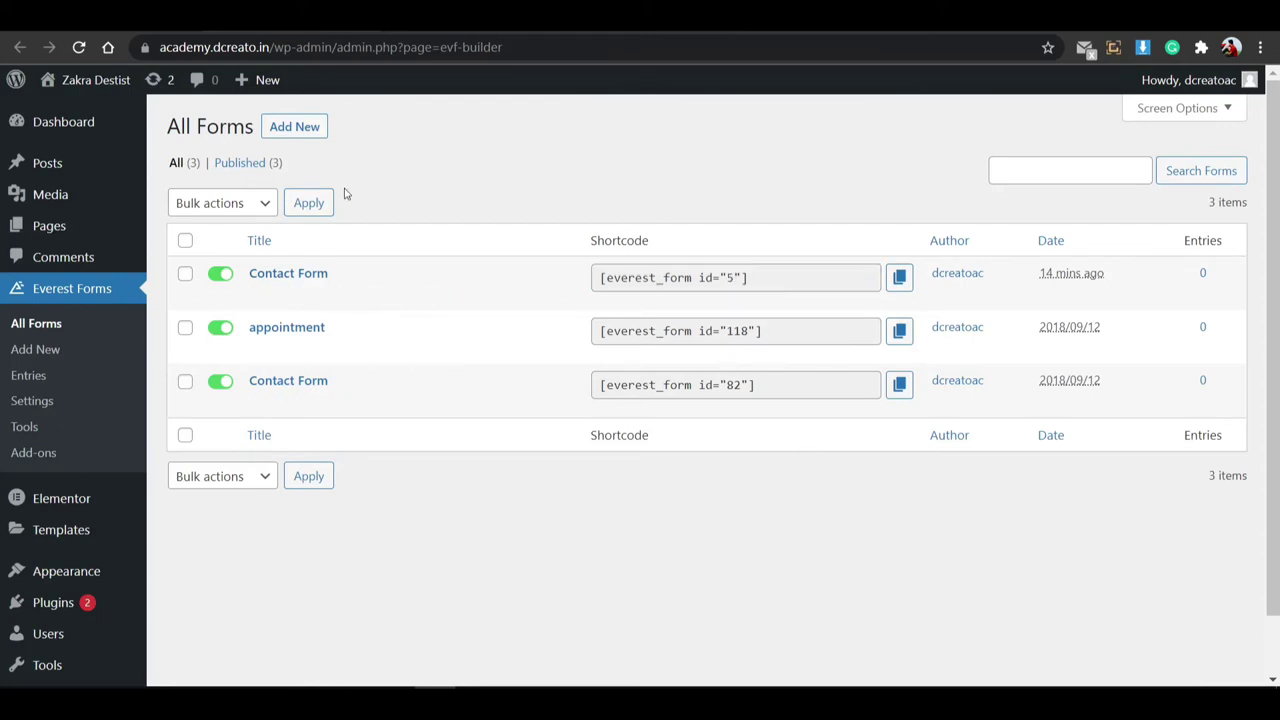
Create a new Everest Forms form from the Medical Appointment Form template, named "Book an appointment".
click(294, 126)
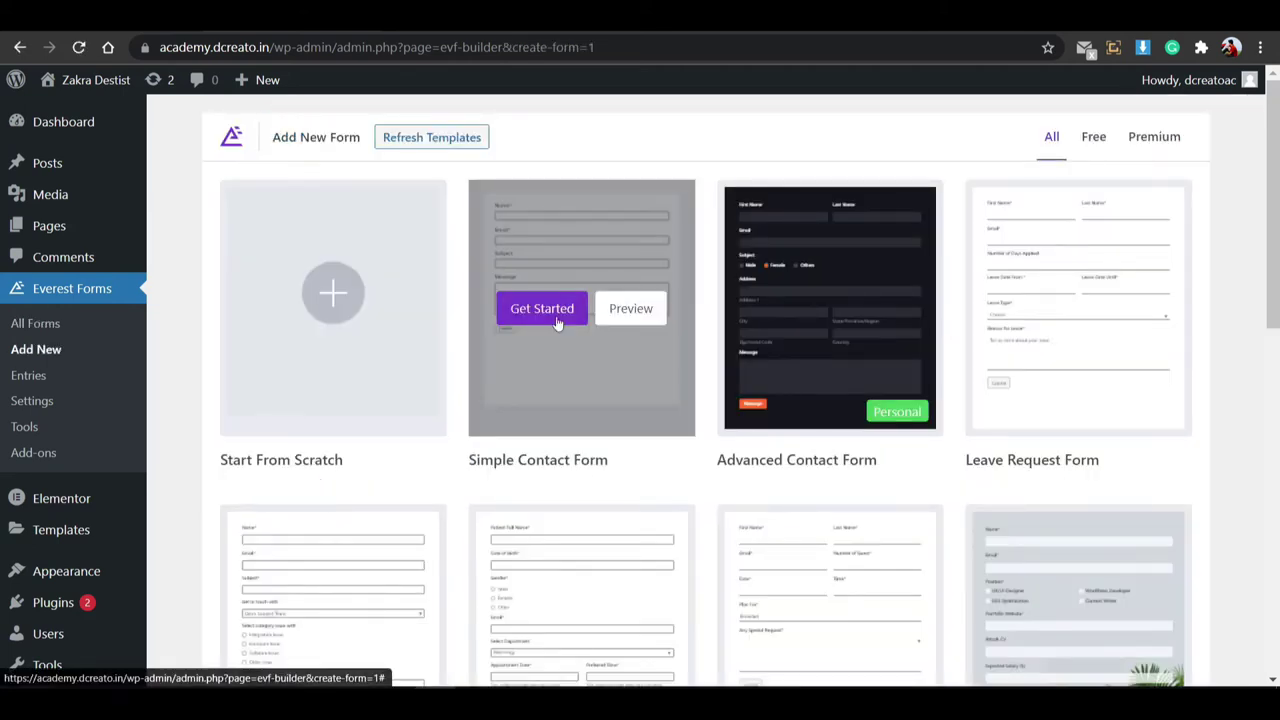
scroll(985, 385, down, 3)
scroll(900, 430, down, 1)
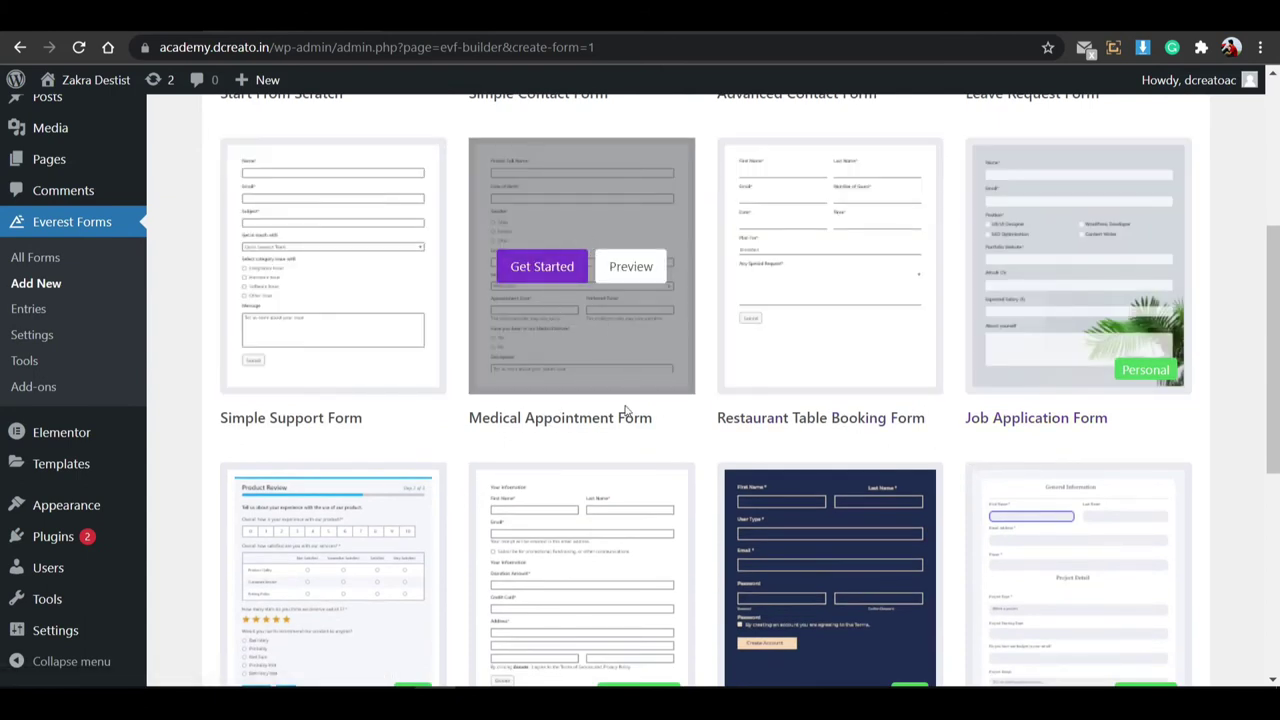
click(561, 272)
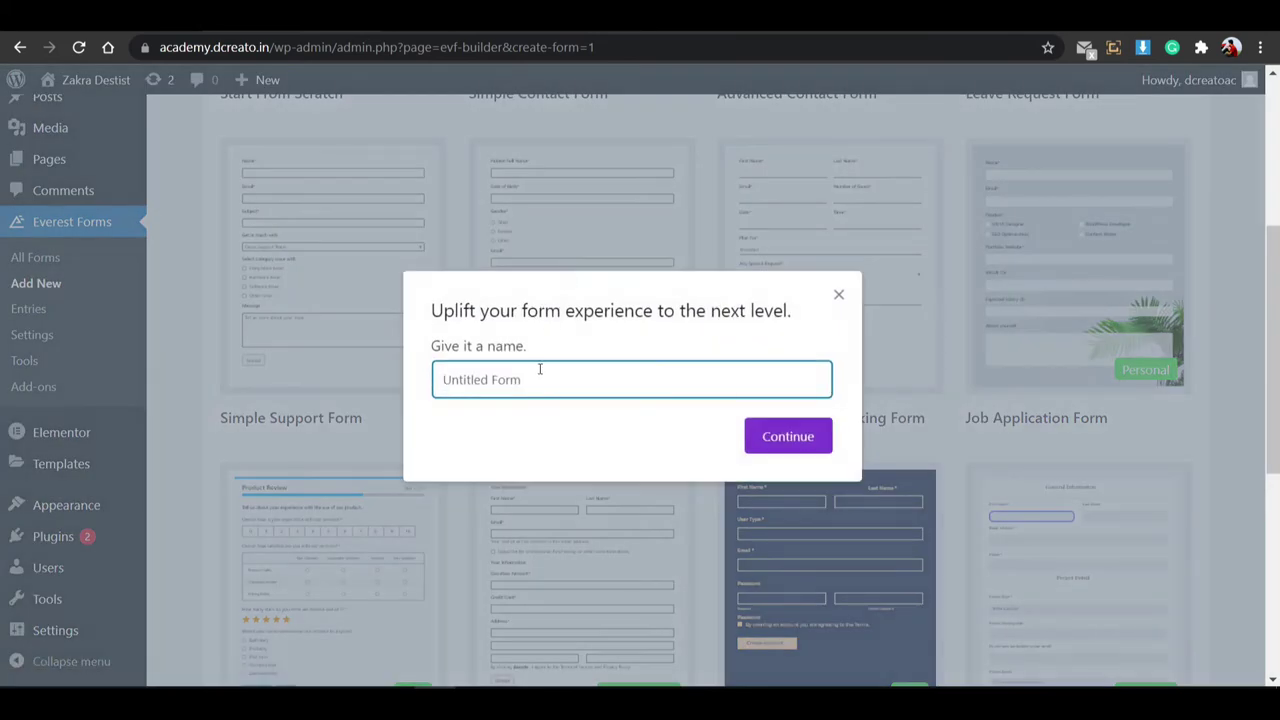
text(Book an appointment)
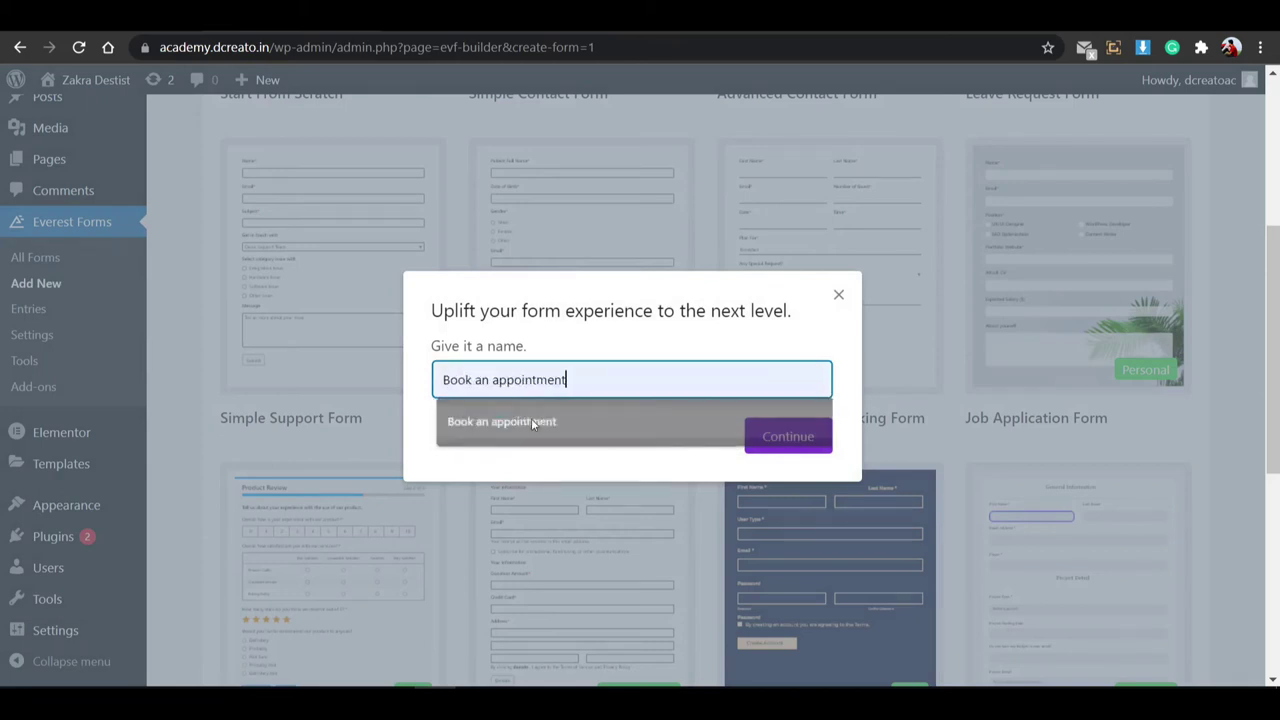
click(531, 420)
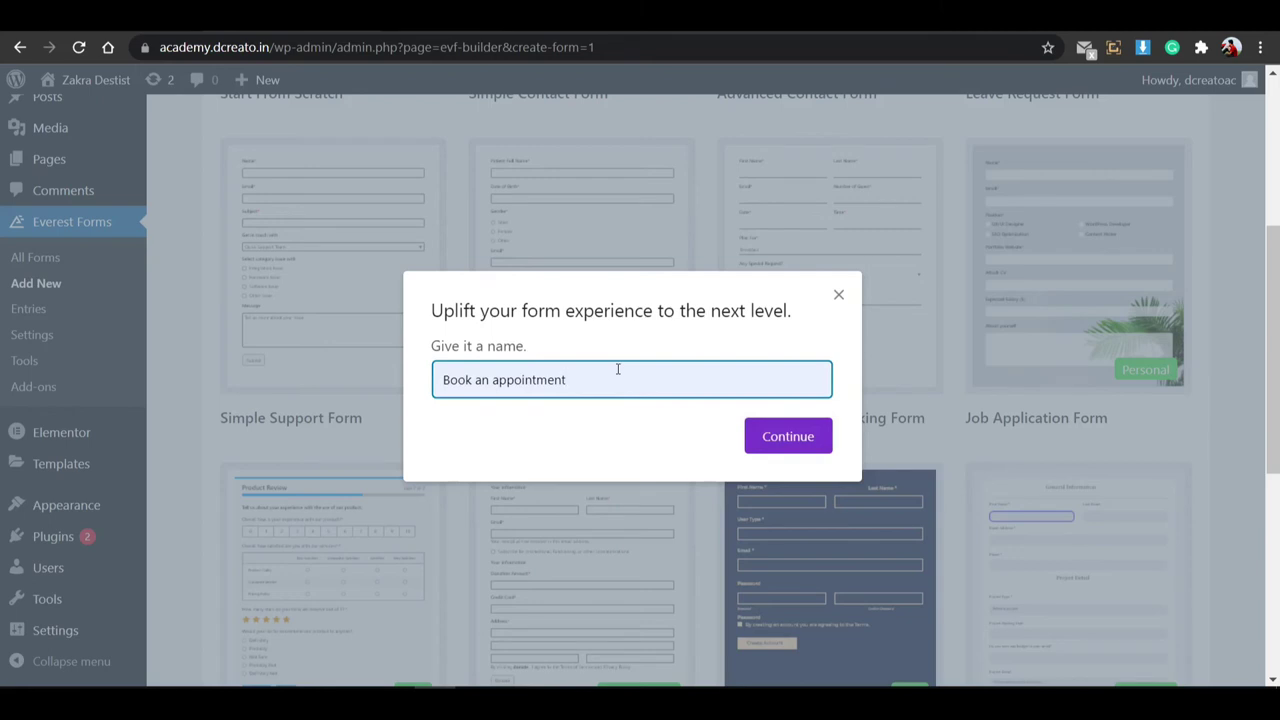
click(786, 448)
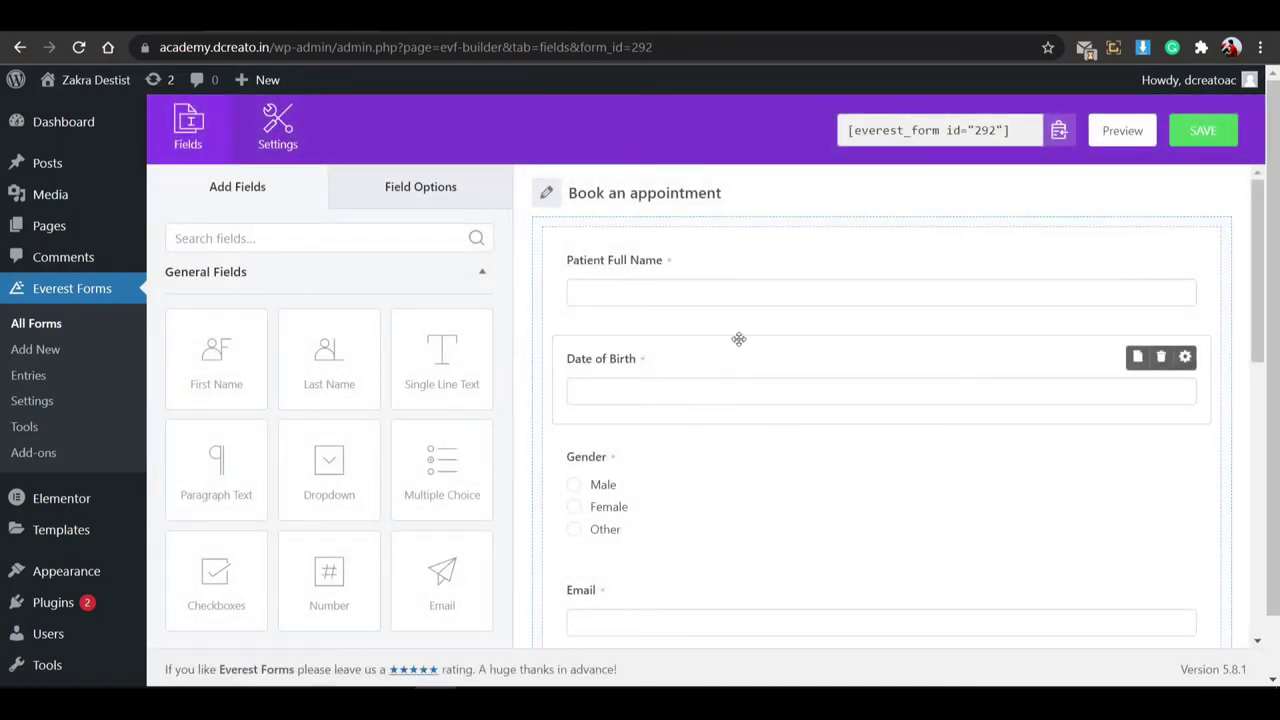
Look through the new form's fields and inspect the options of Patient Full Name and Date of Birth.
scroll(698, 368, down, 5)
scroll(700, 375, down, 3)
scroll(705, 383, up, 10)
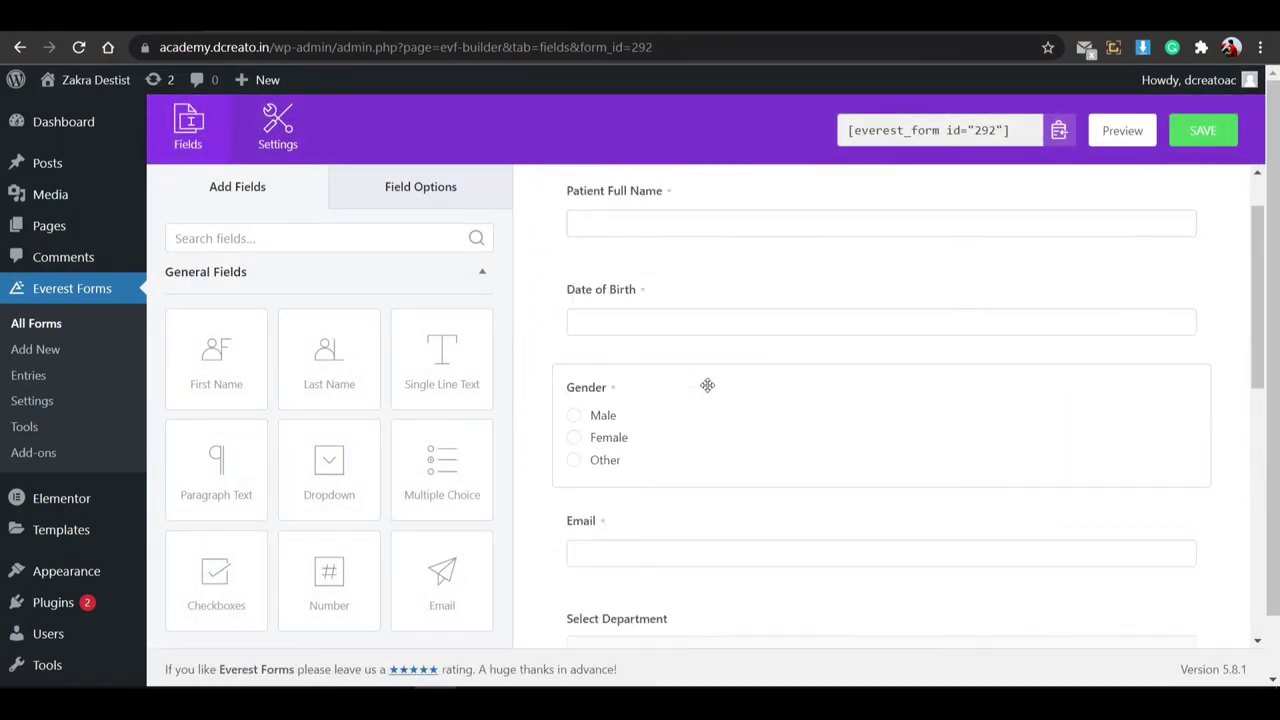
click(677, 268)
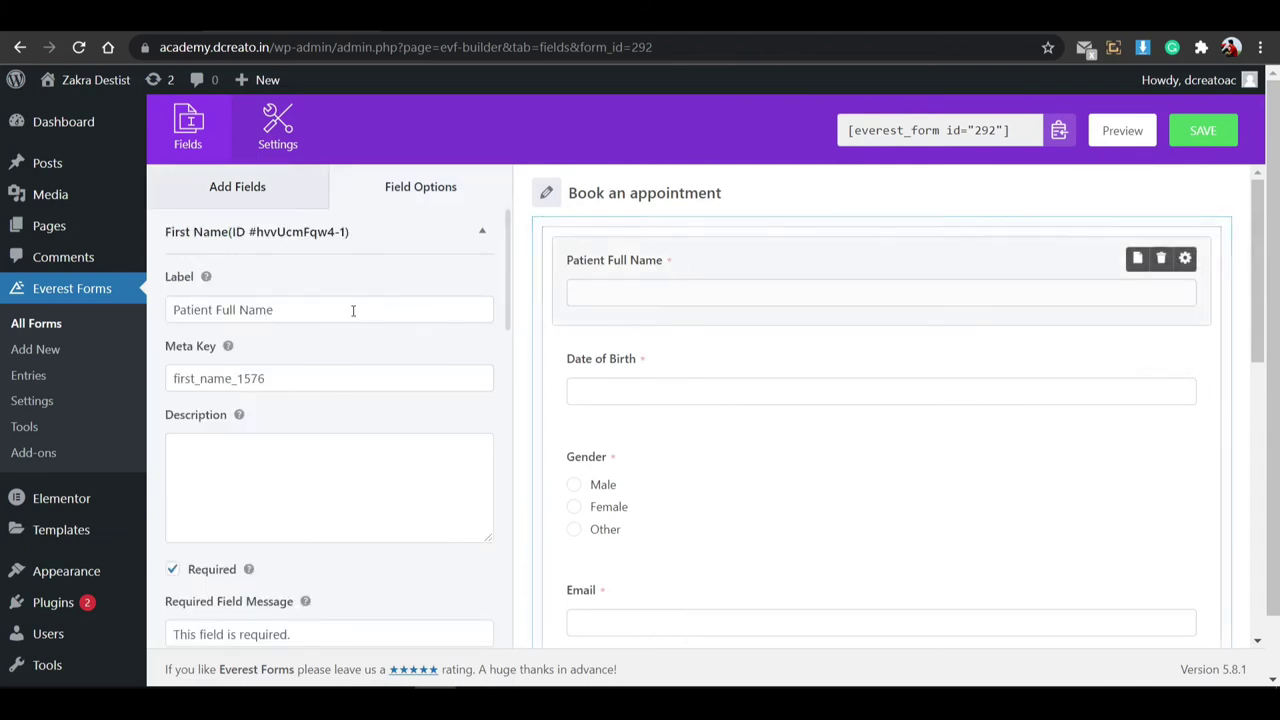
click(296, 313)
drag(296, 313, 171, 312)
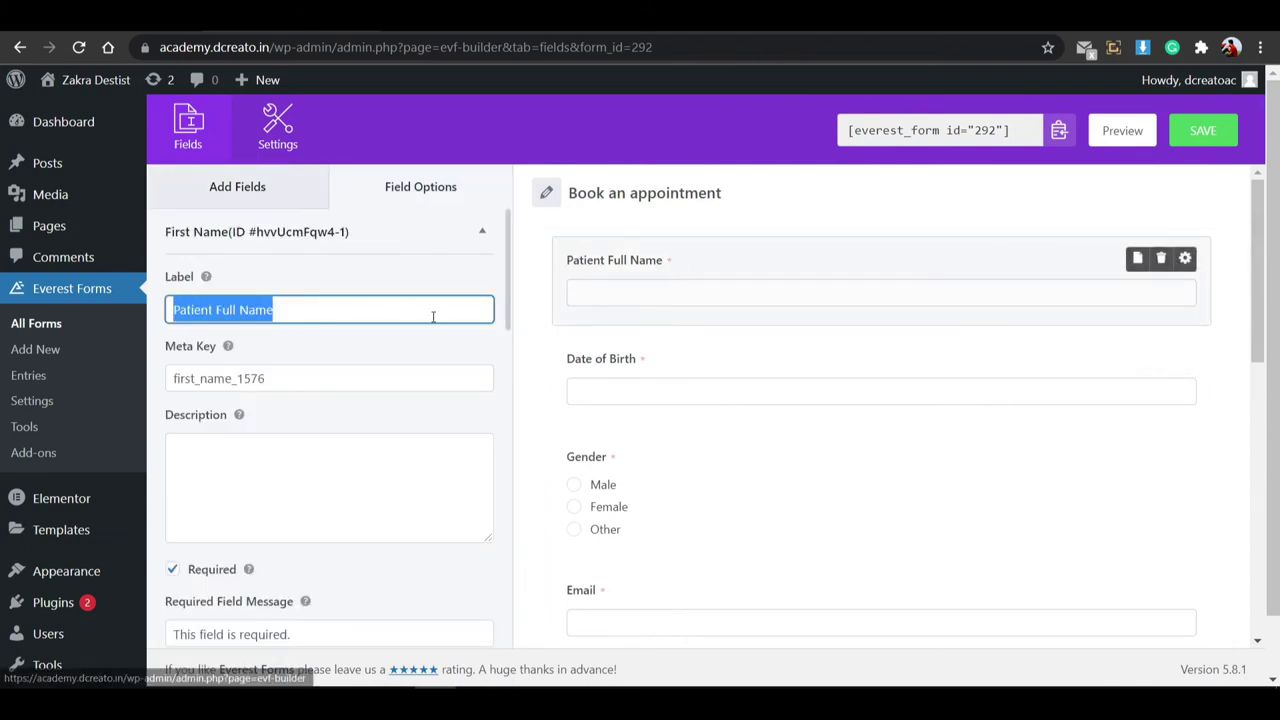
click(337, 313)
click(677, 368)
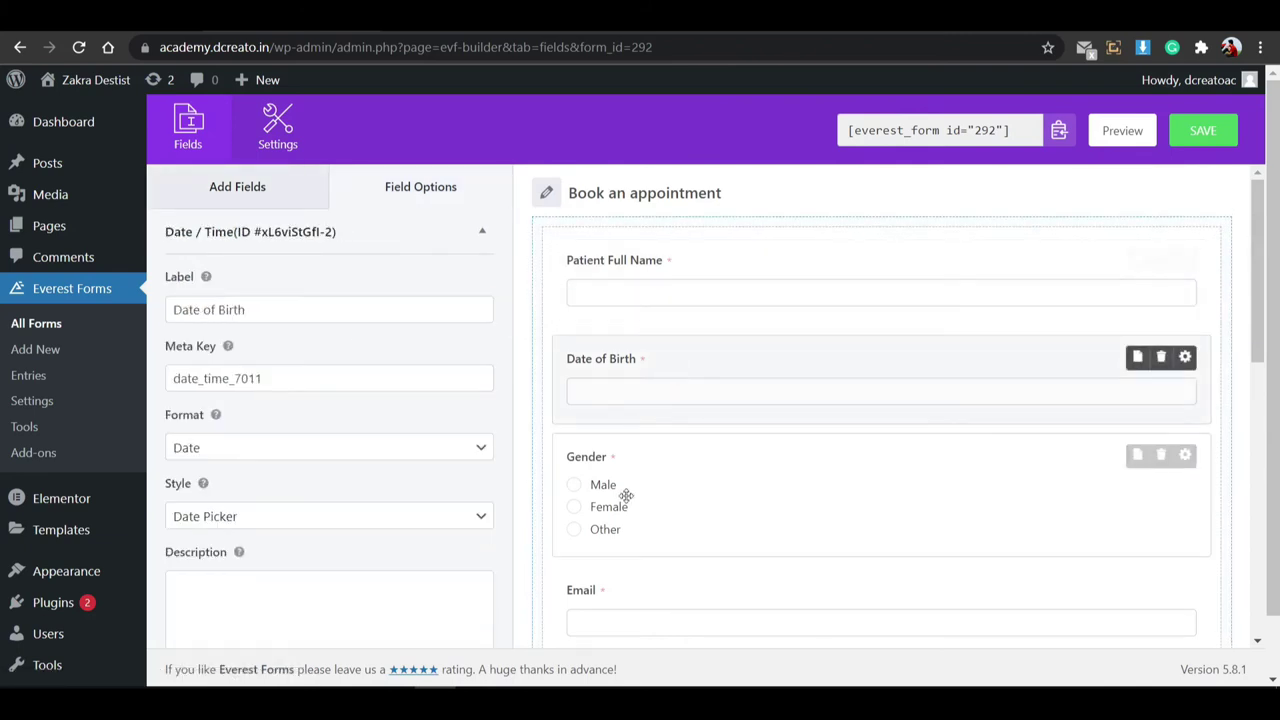
Try reordering the Male, Female and Other choices of the Gender field.
click(700, 487)
scroll(576, 391, down, 2)
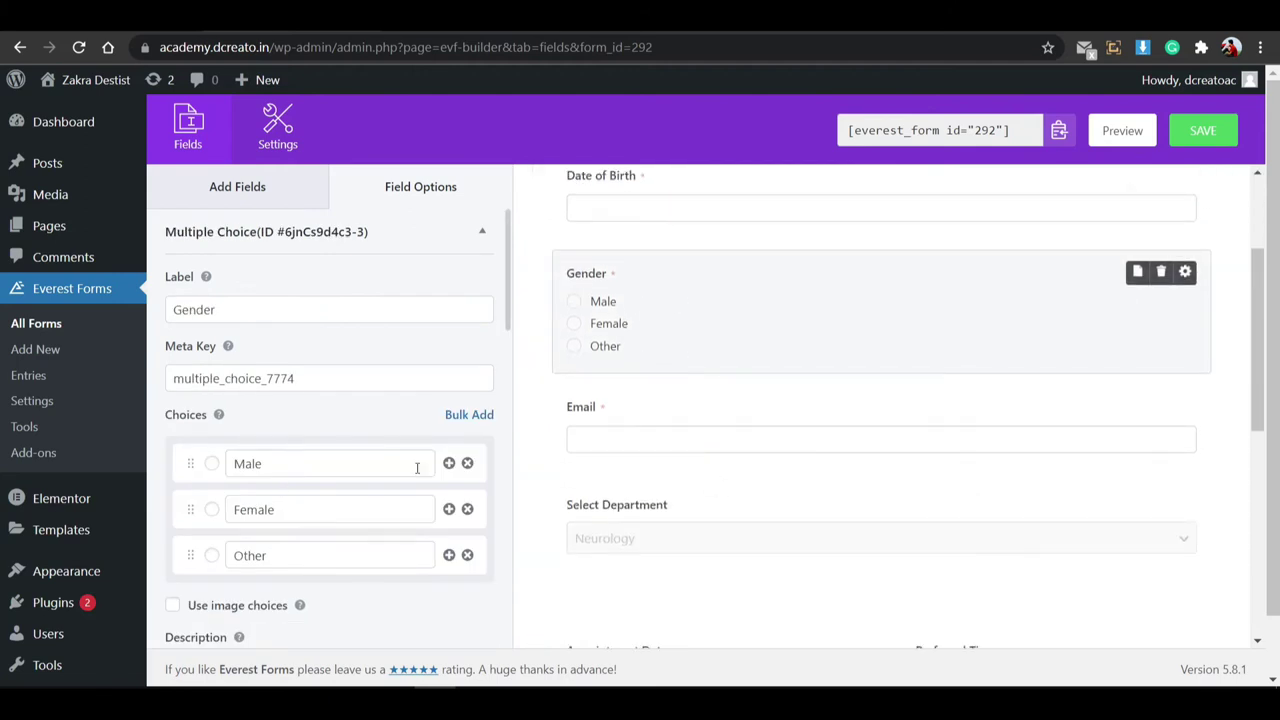
drag(196, 510, 195, 462)
drag(190, 555, 191, 459)
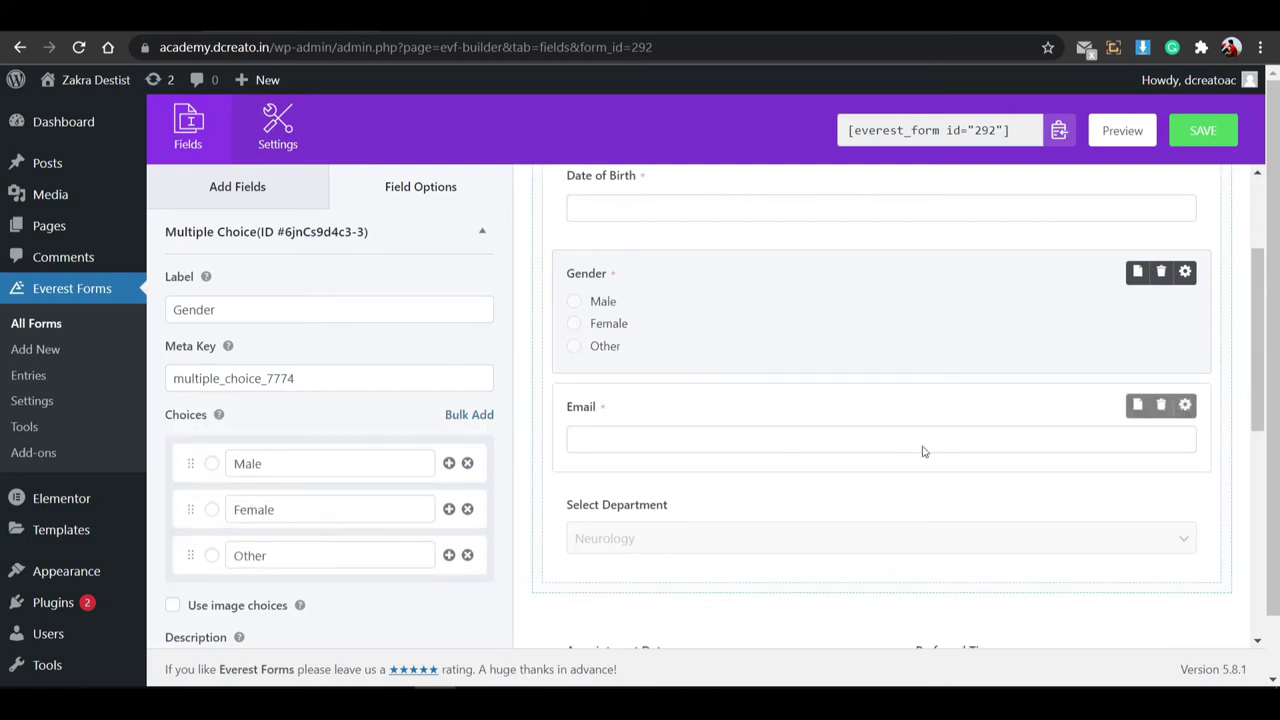
Inspect the Email field's options, including its Required setting and required field message.
scroll(660, 420, down, 1)
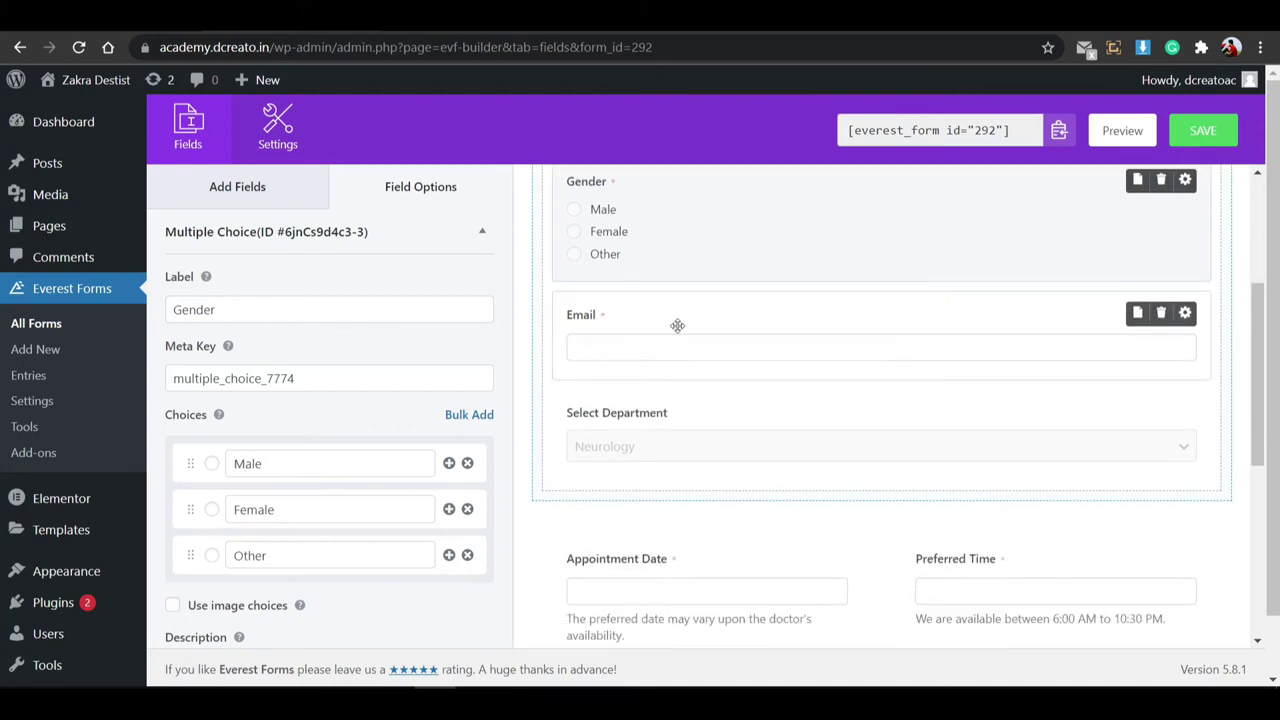
click(677, 326)
scroll(323, 470, down, 1)
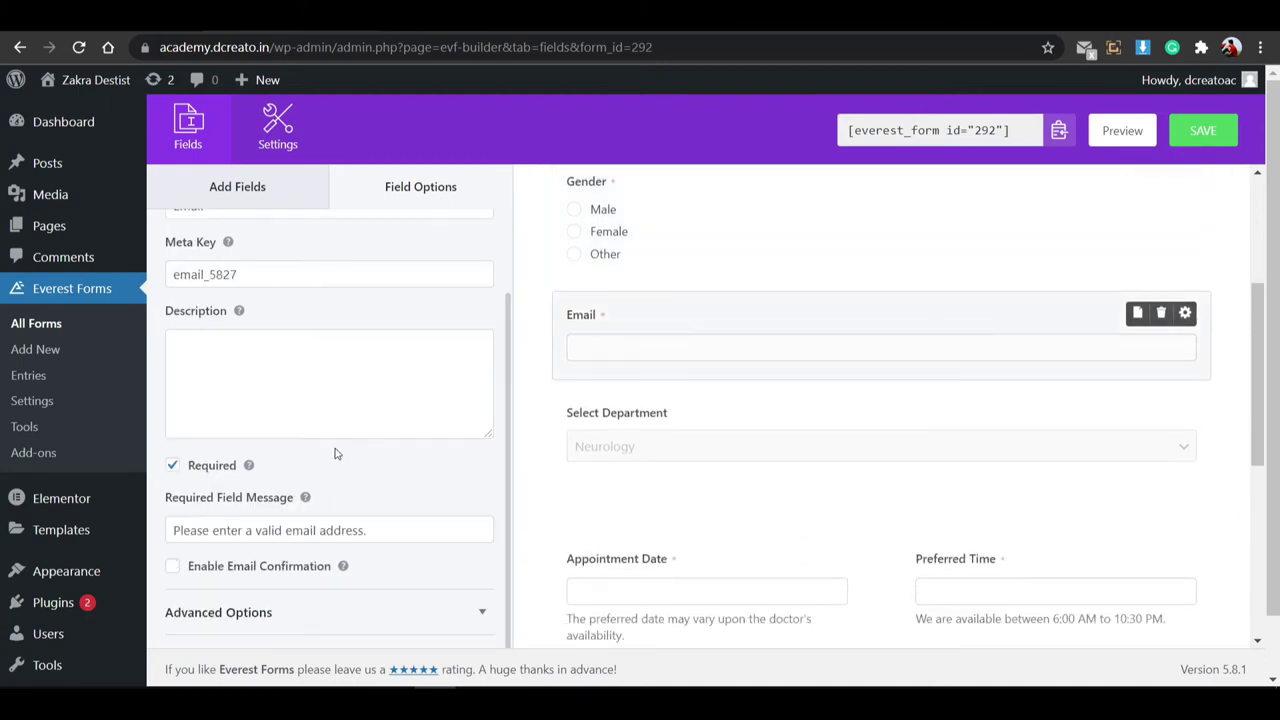
click(286, 532)
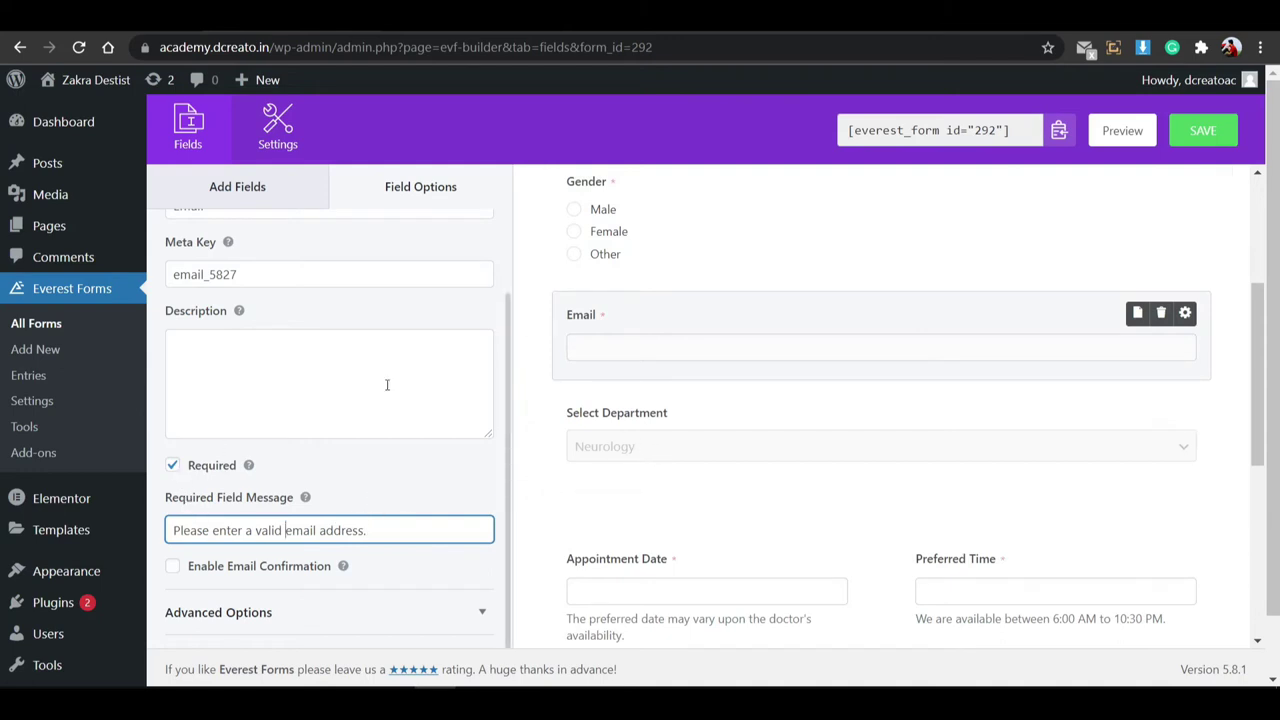
scroll(593, 320, up, 2)
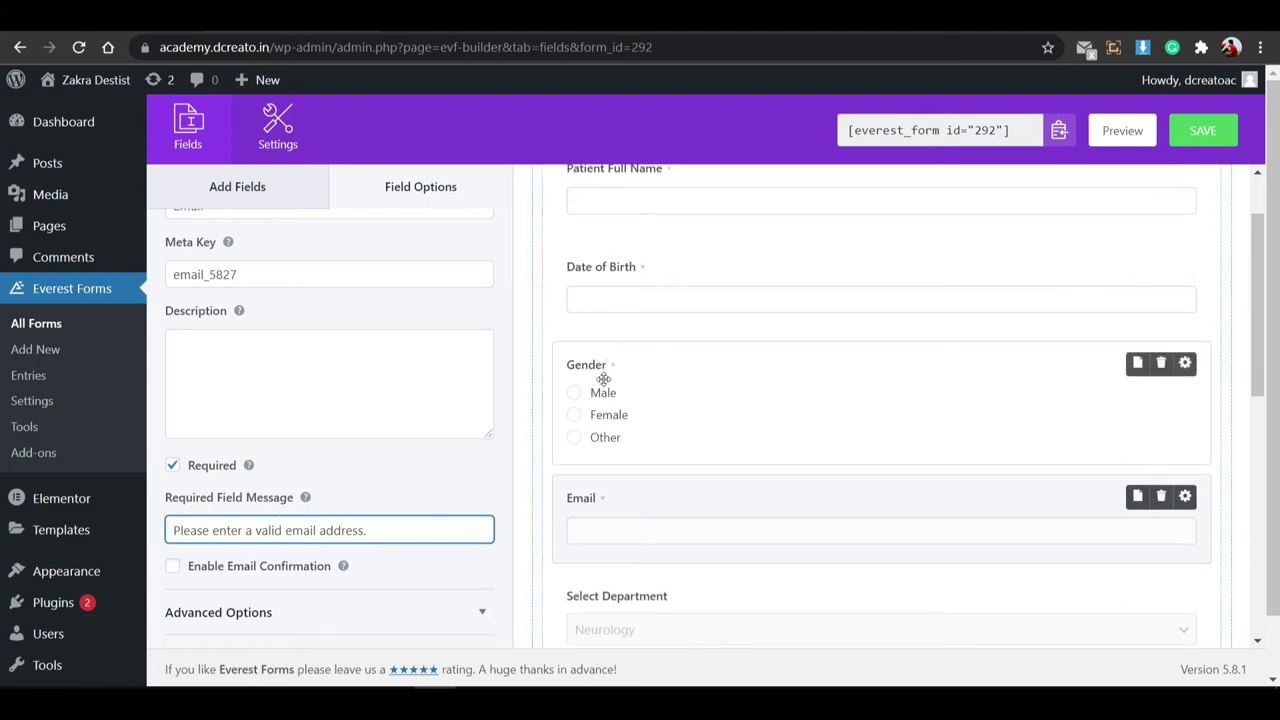
Turn the Email field's Required option off and back on to see its effect on the label.
click(173, 467)
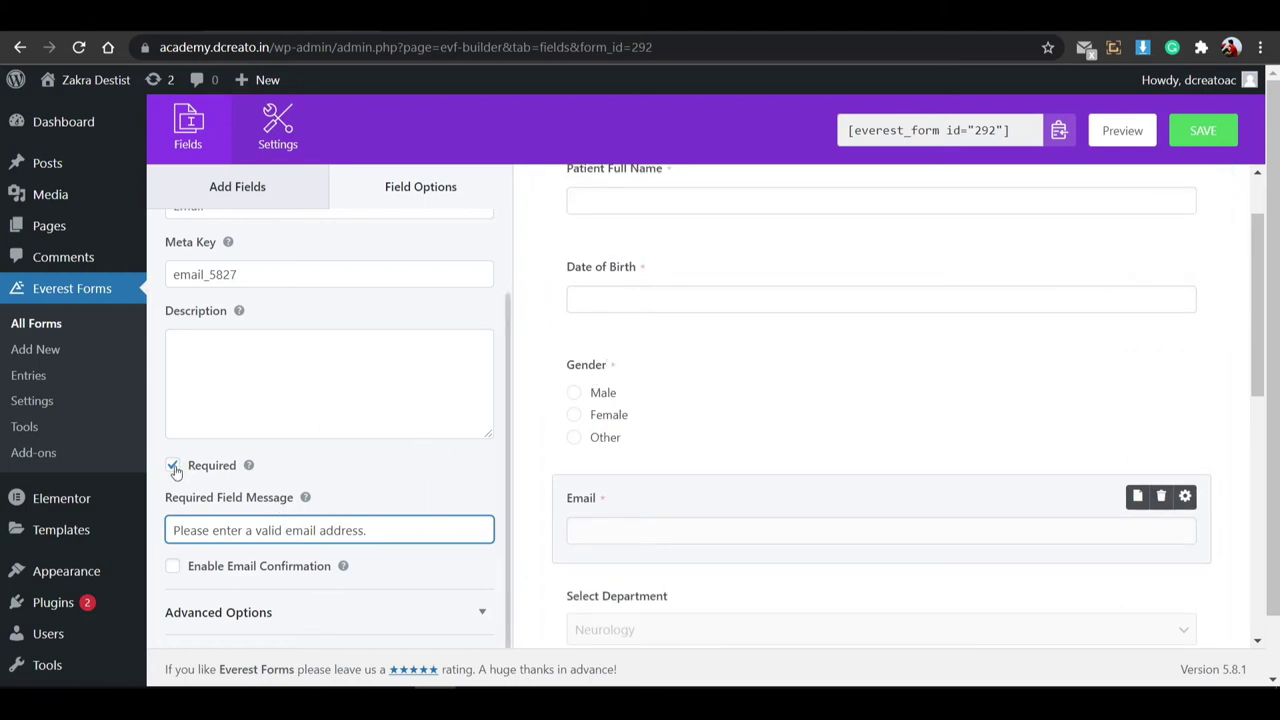
click(173, 467)
click(173, 467)
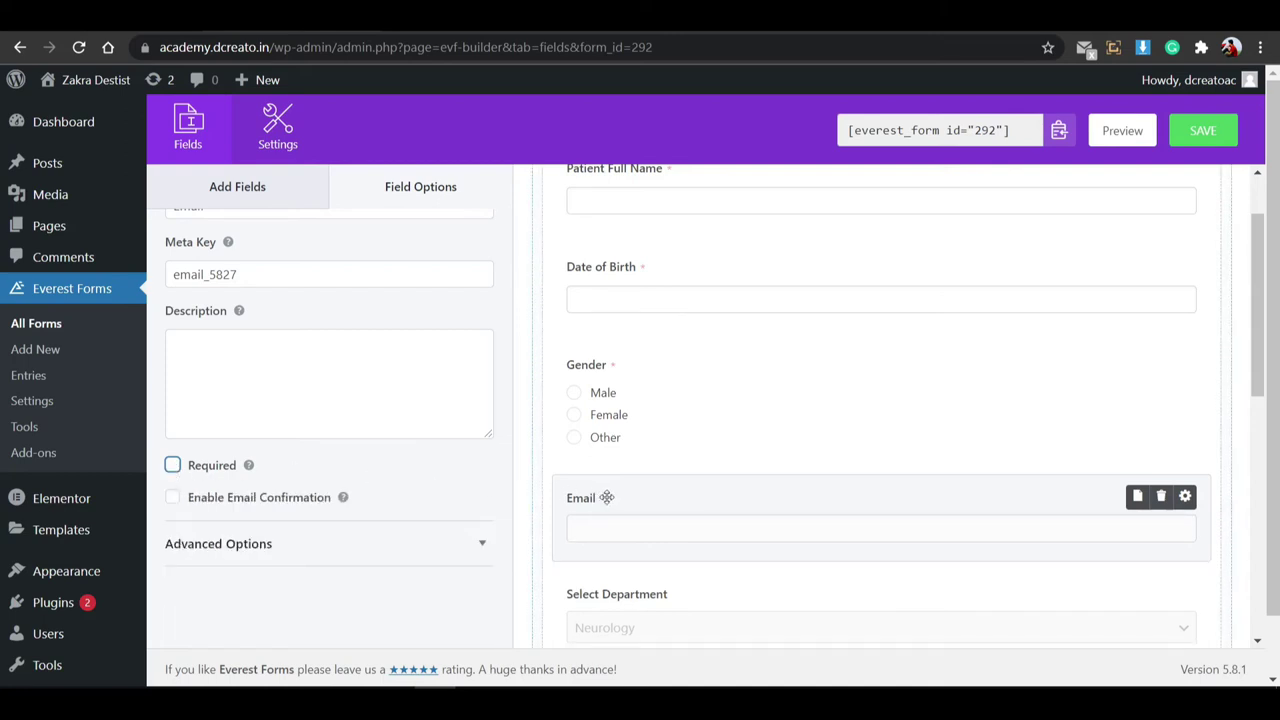
click(173, 467)
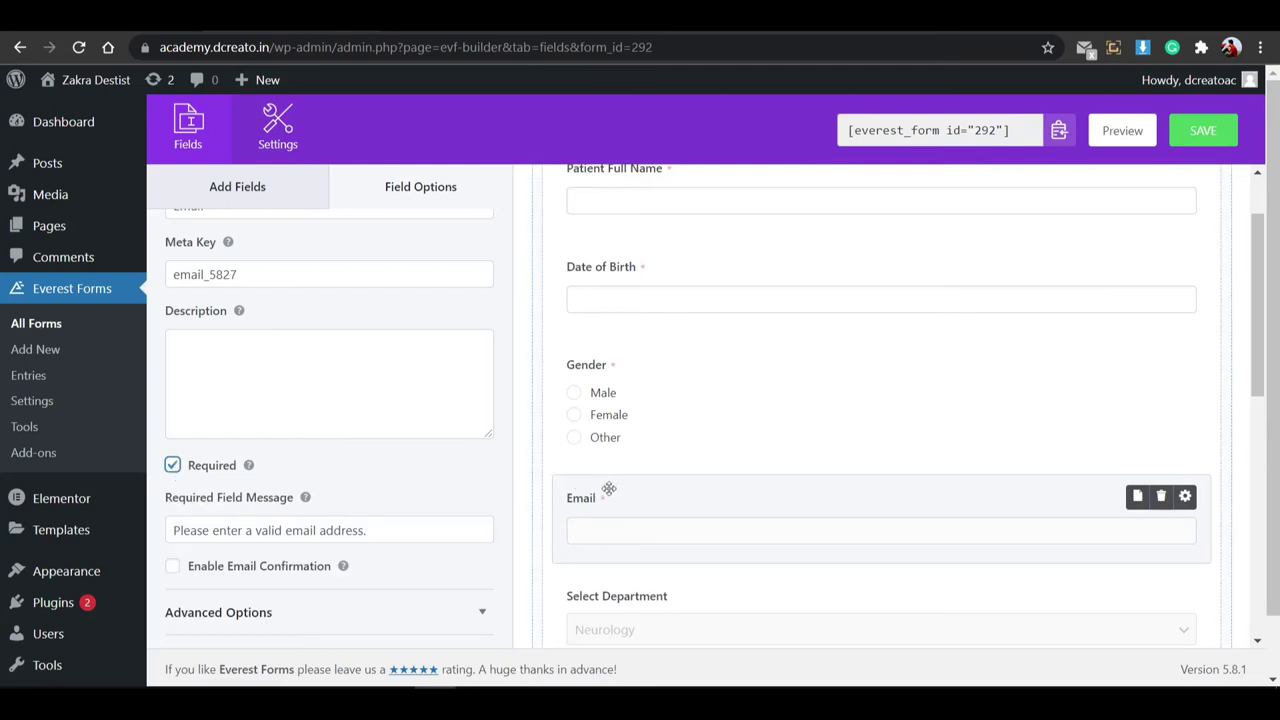
Inspect the format, style and description options of the Appointment Date and Preferred Time fields.
scroll(684, 543, down, 3)
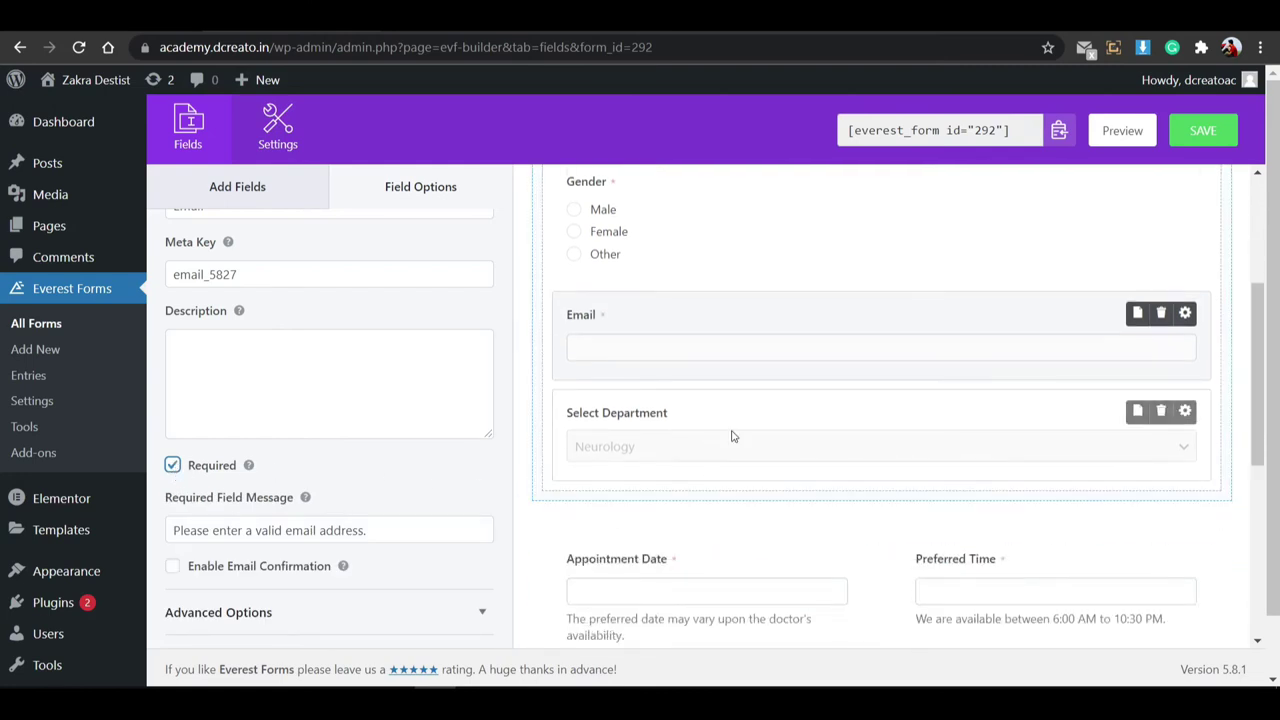
scroll(731, 436, down, 2)
click(737, 317)
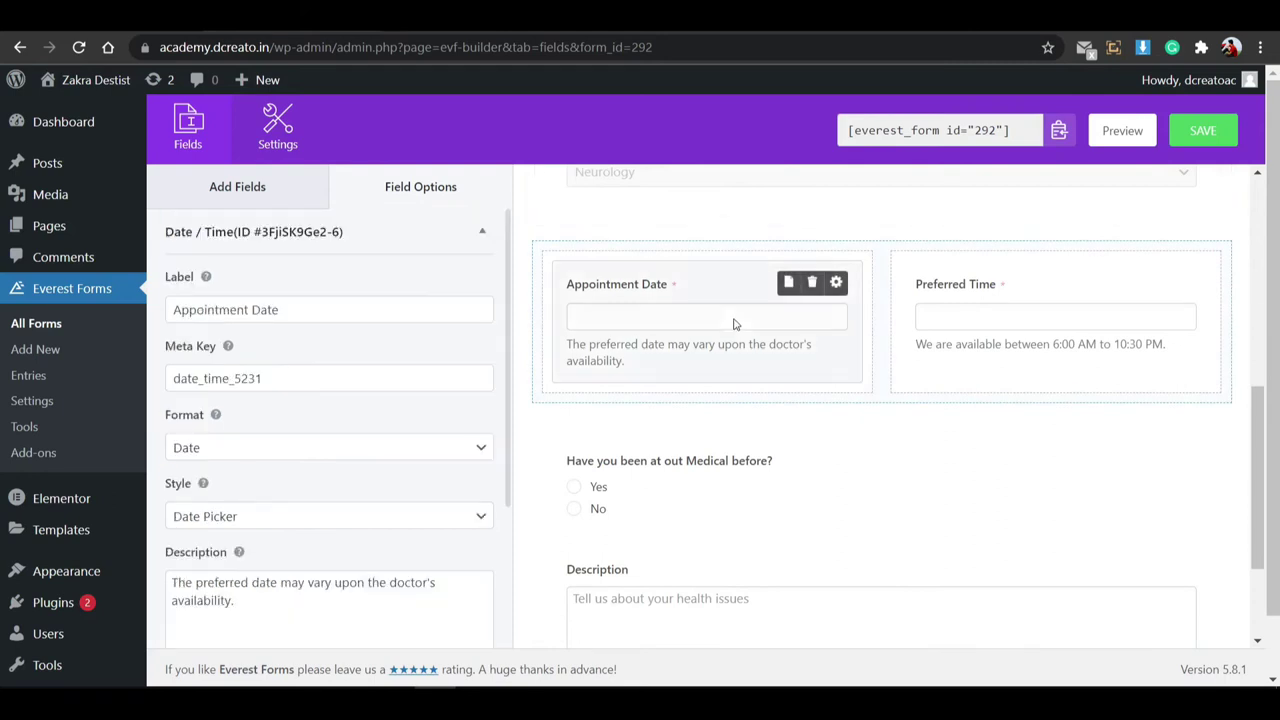
click(945, 318)
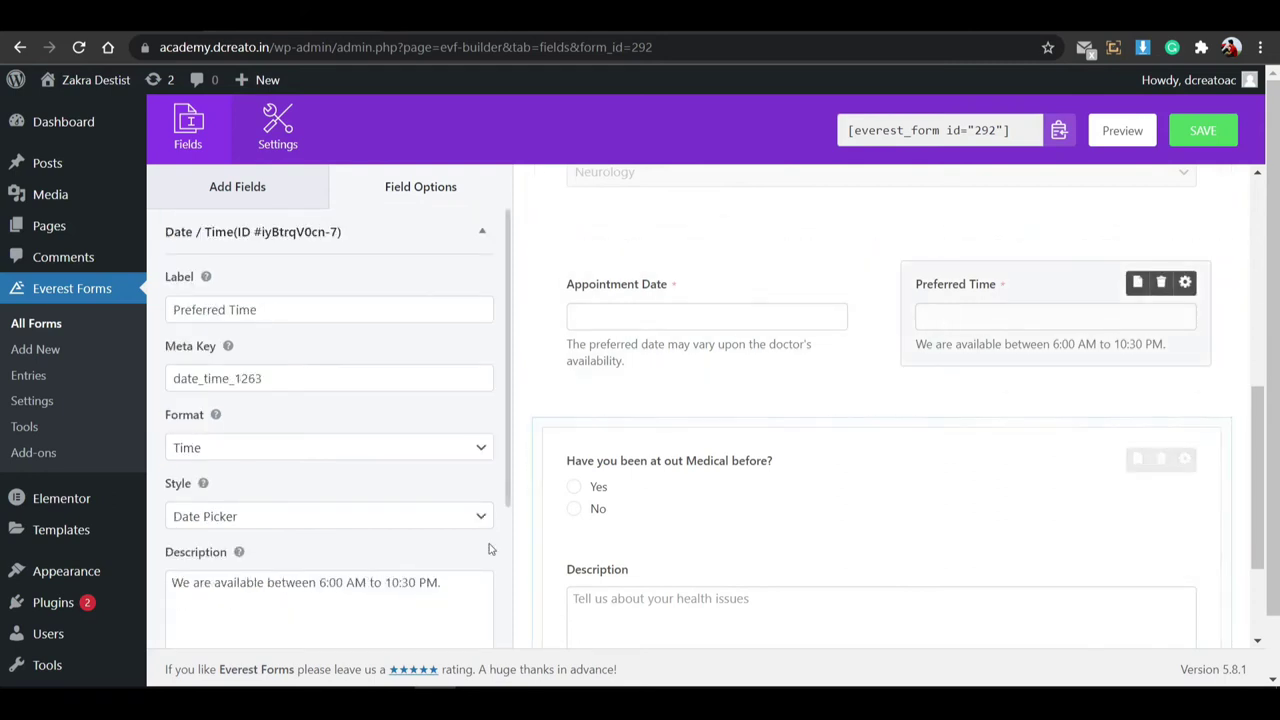
Save the "Book an appointment" form and copy its shortcode [everest_form id="292"].
click(1210, 136)
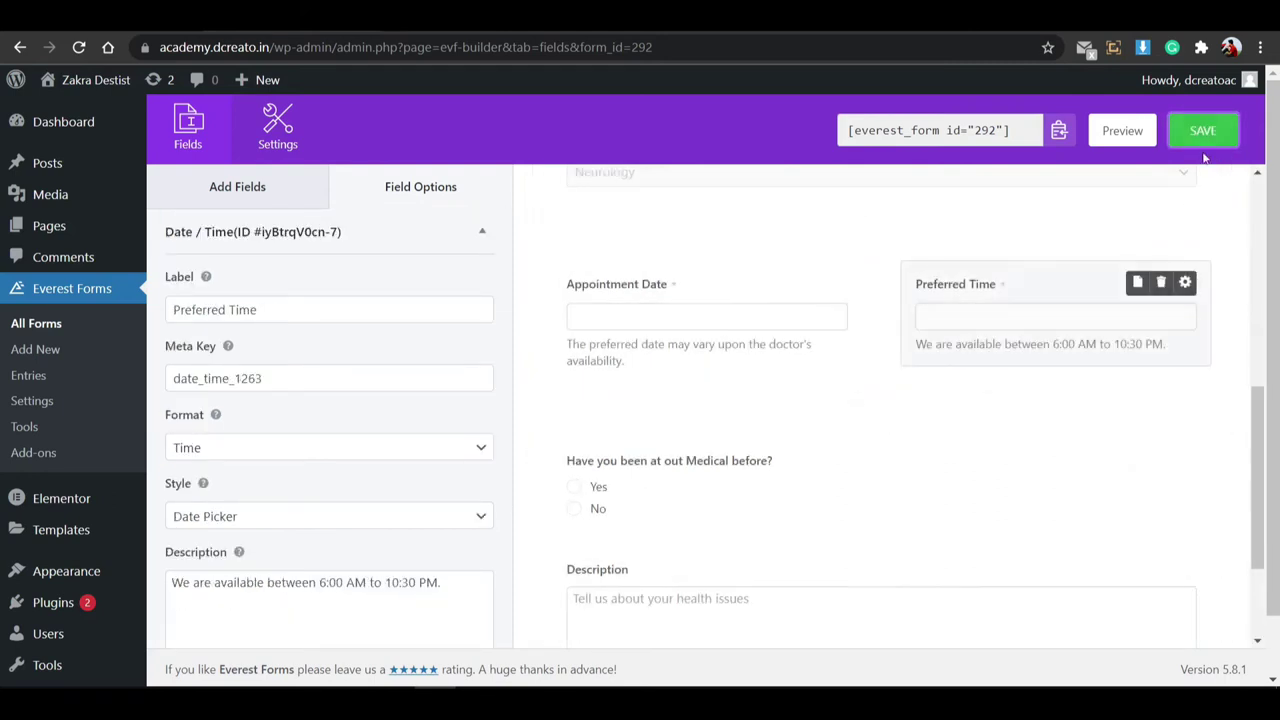
click(1016, 130)
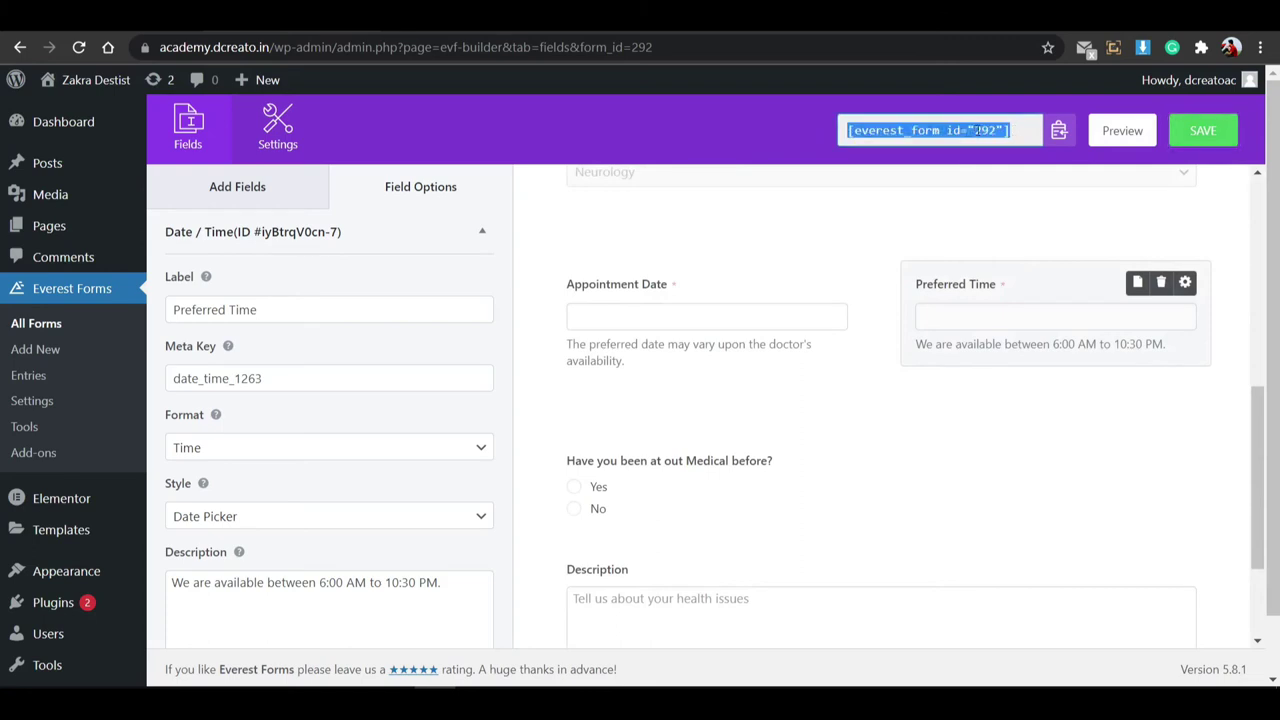
right_click(1001, 130)
click(1023, 142)
Return to the Appointment page in Elementor and delete the old booking form's Shortcode widget.
click(889, 170)
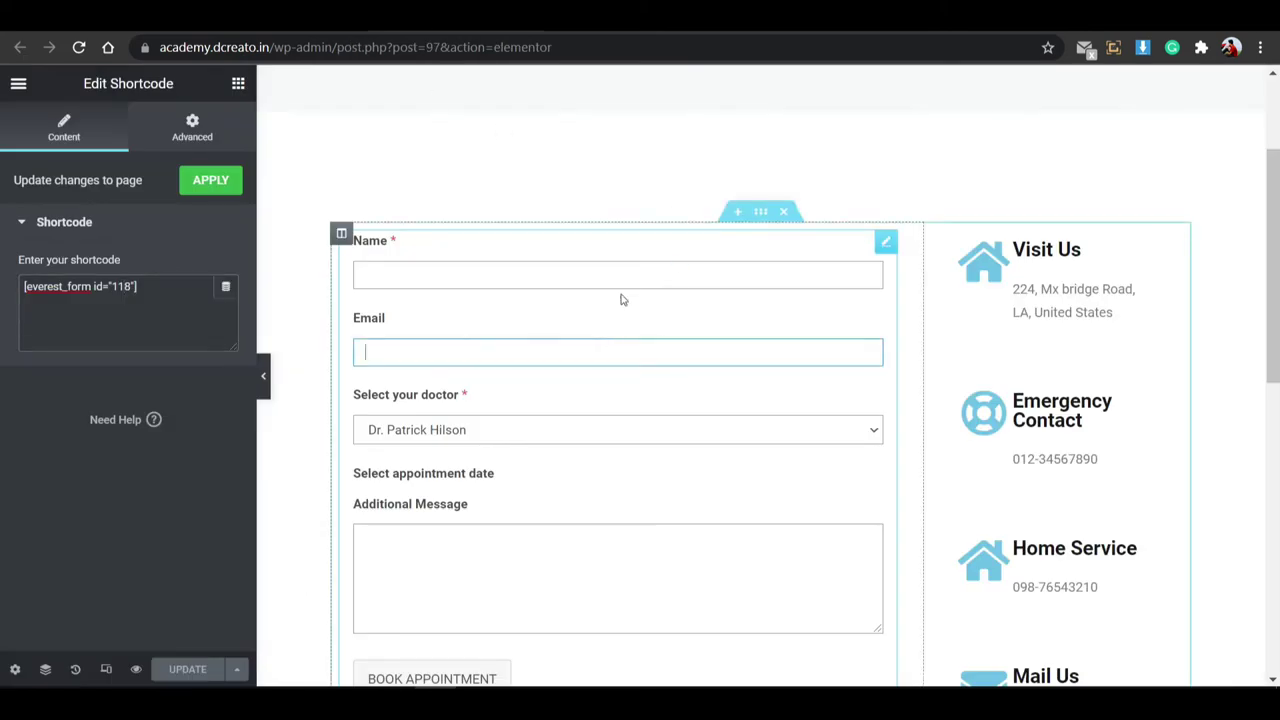
right_click(622, 296)
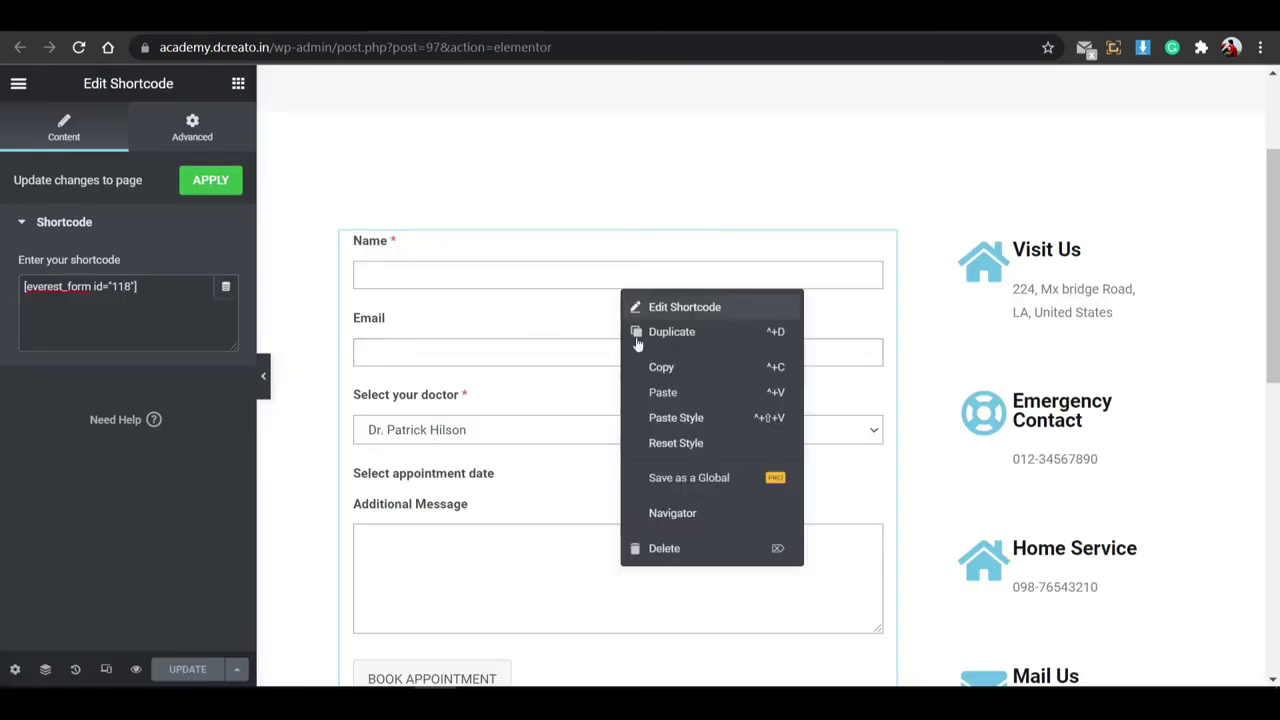
click(663, 546)
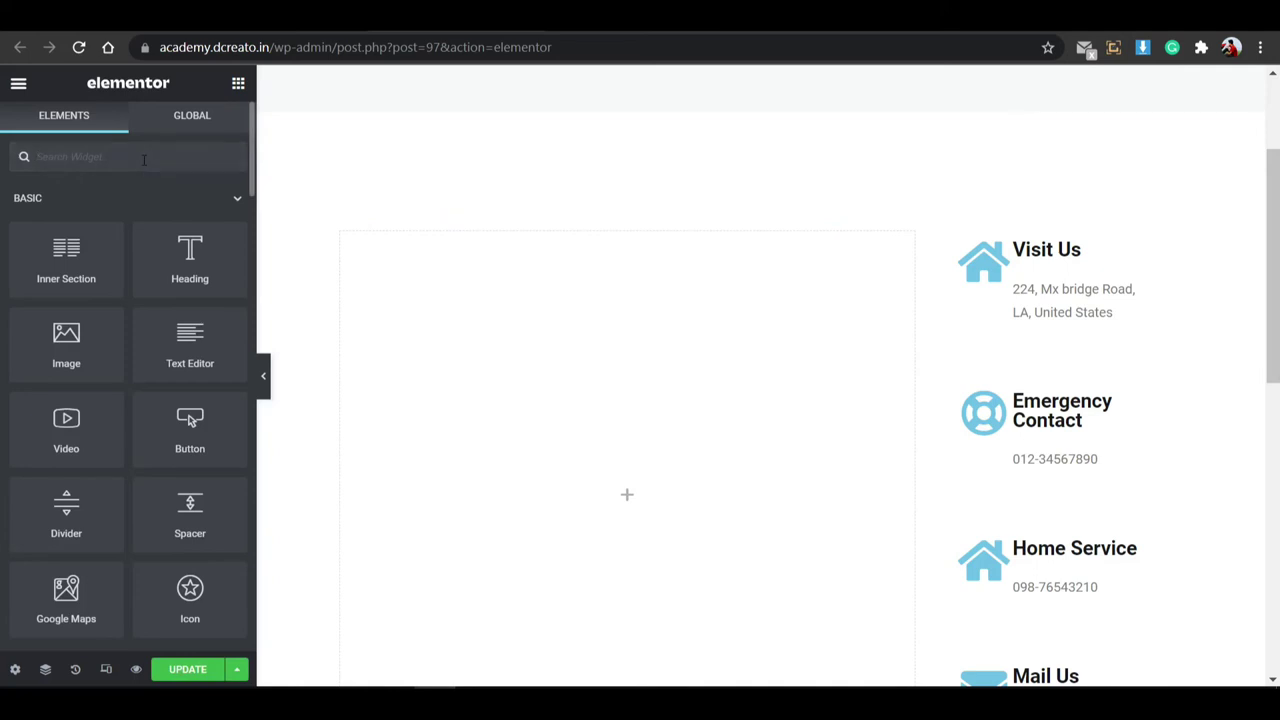
Add a Shortcode widget to the empty left column and paste [everest_form id="292"] into it.
text(sho)
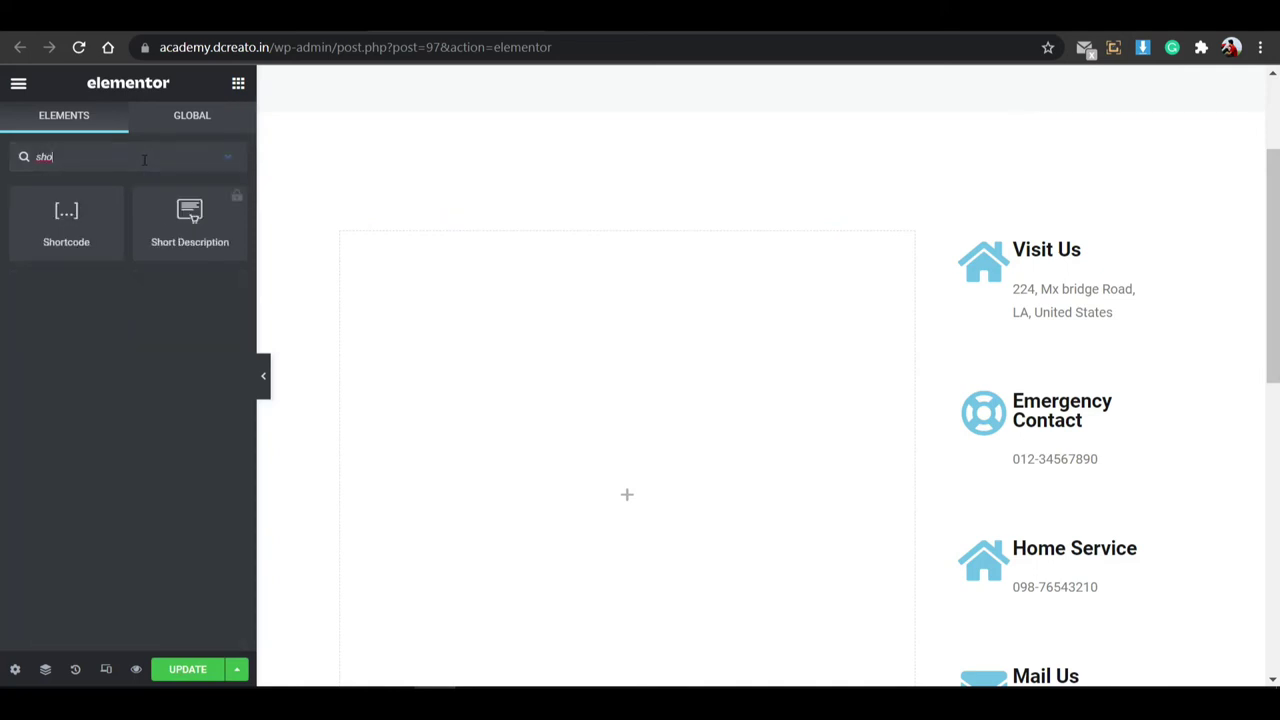
drag(92, 209, 640, 470)
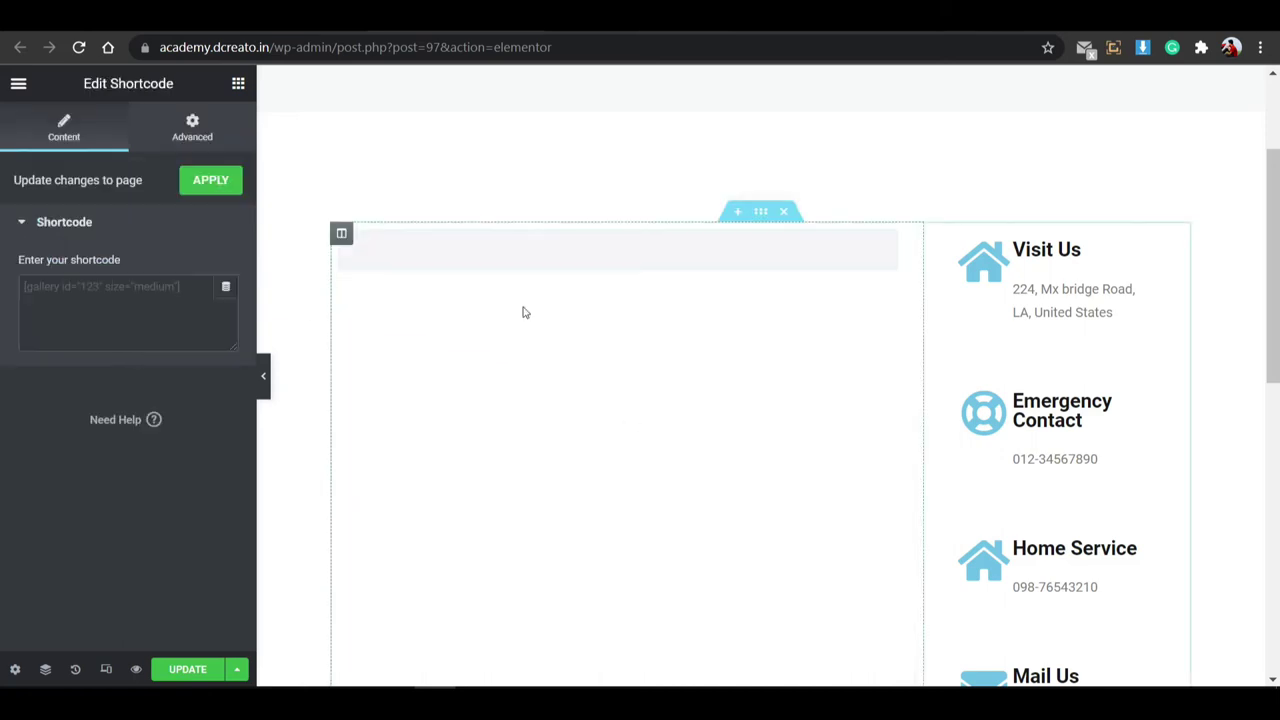
right_click(116, 293)
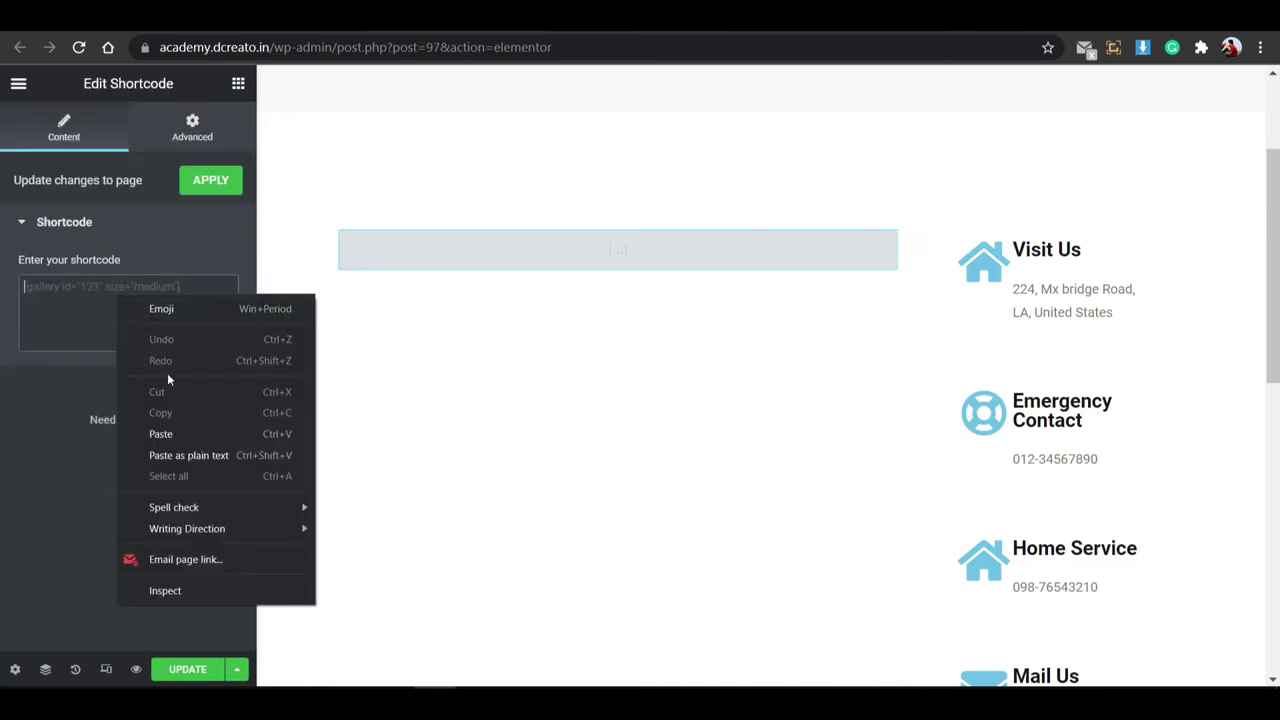
click(169, 437)
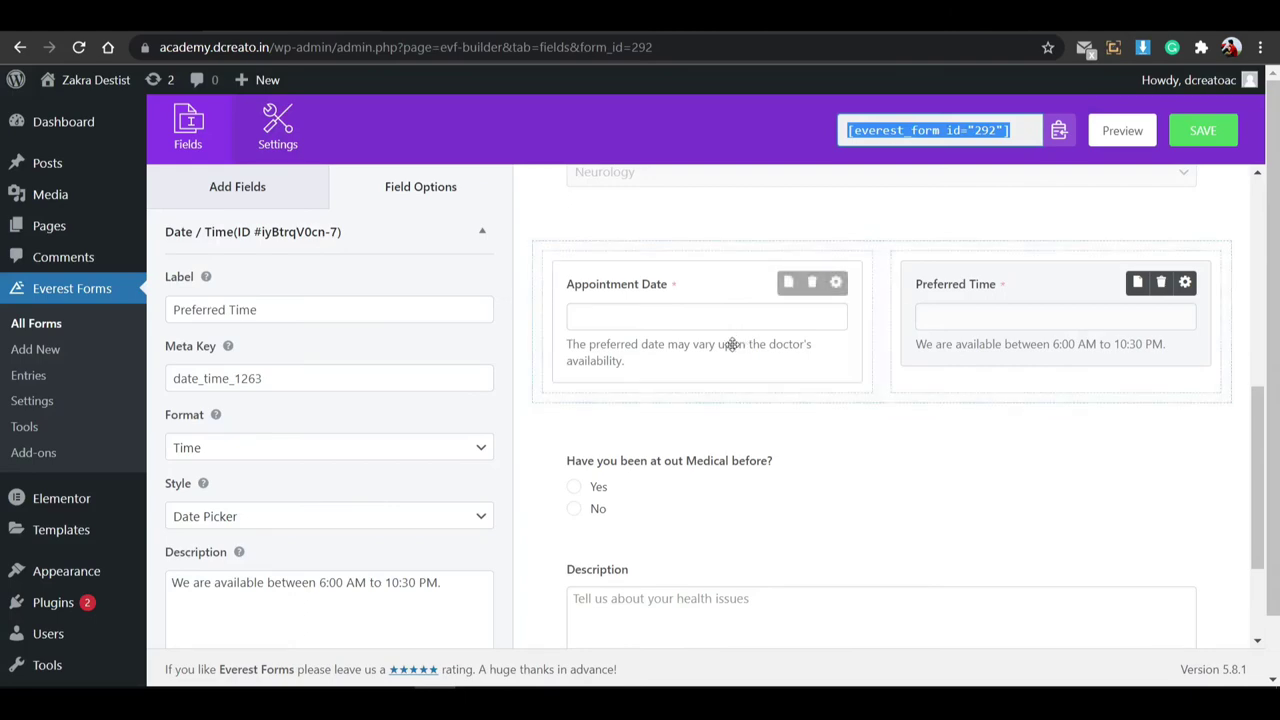
scroll(730, 342, up, 5)
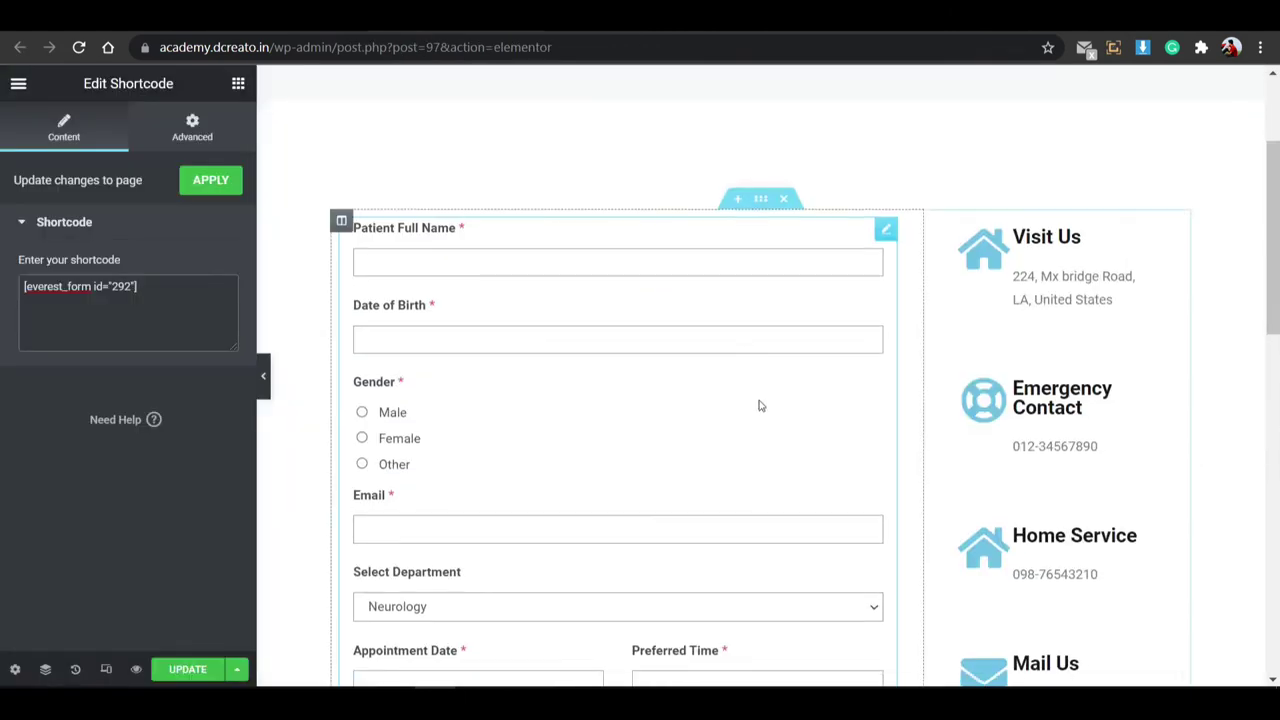
scroll(759, 405, down, 6)
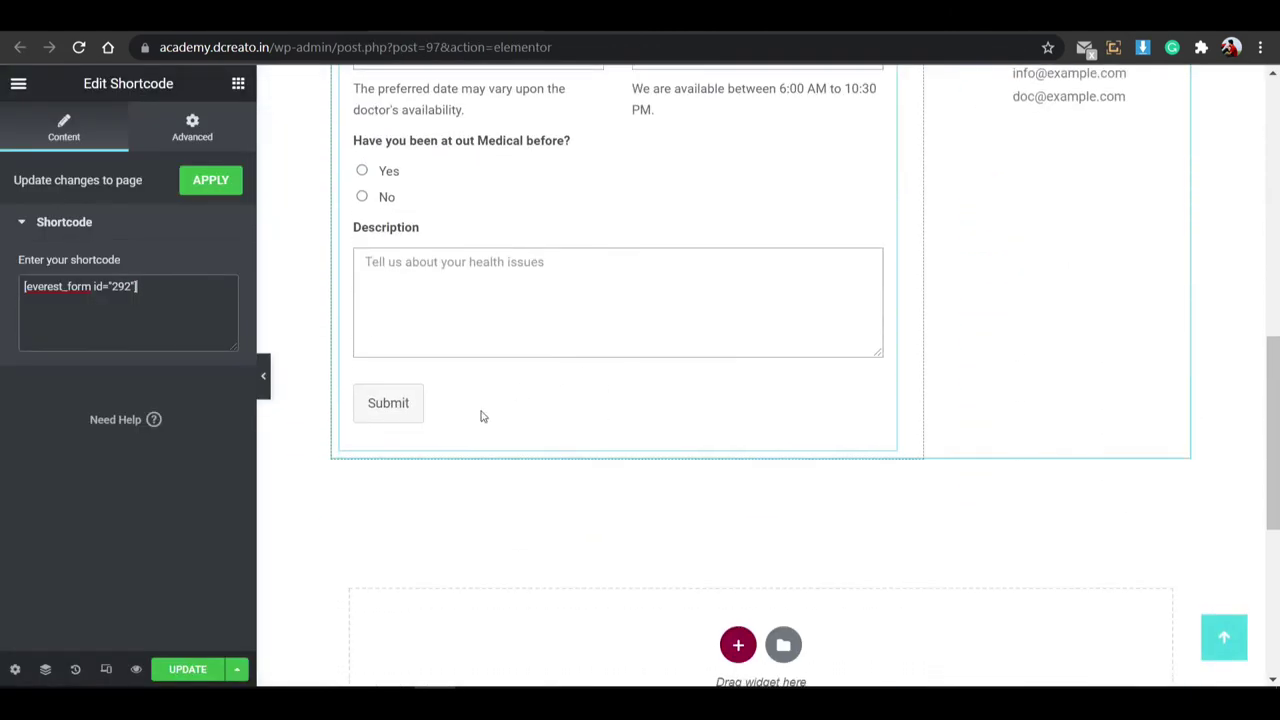
Update the Appointment page and reload its live version to show the new booking form.
click(207, 670)
scroll(626, 560, up, 4)
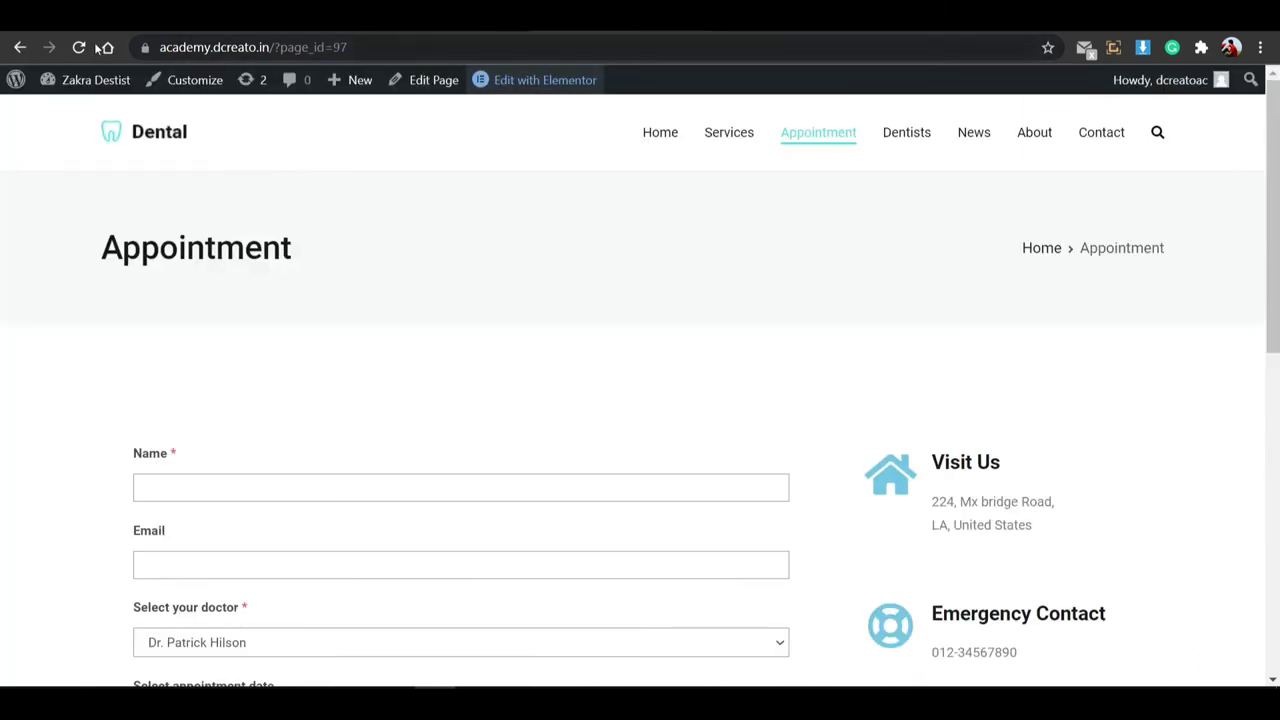
click(78, 47)
scroll(520, 272, down, 3)
Try out the live form's personal fields by picking a date of birth and choosing Male as the gender.
click(240, 204)
click(203, 288)
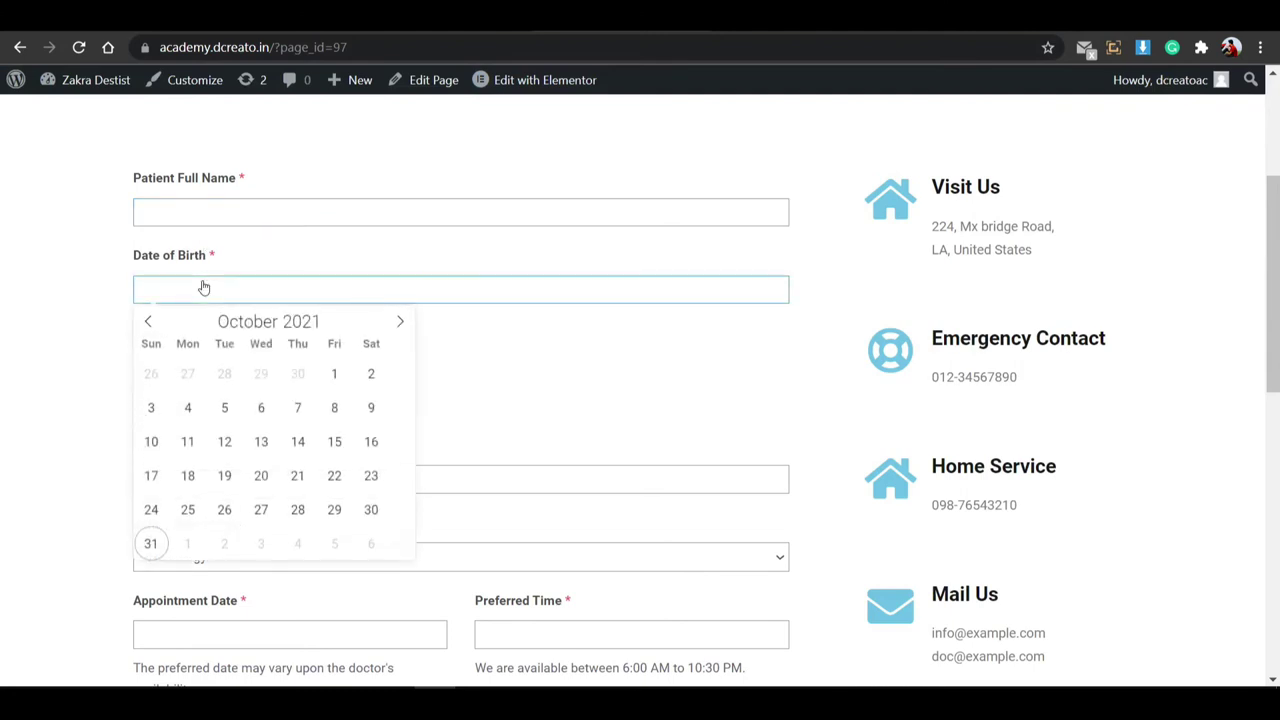
click(225, 474)
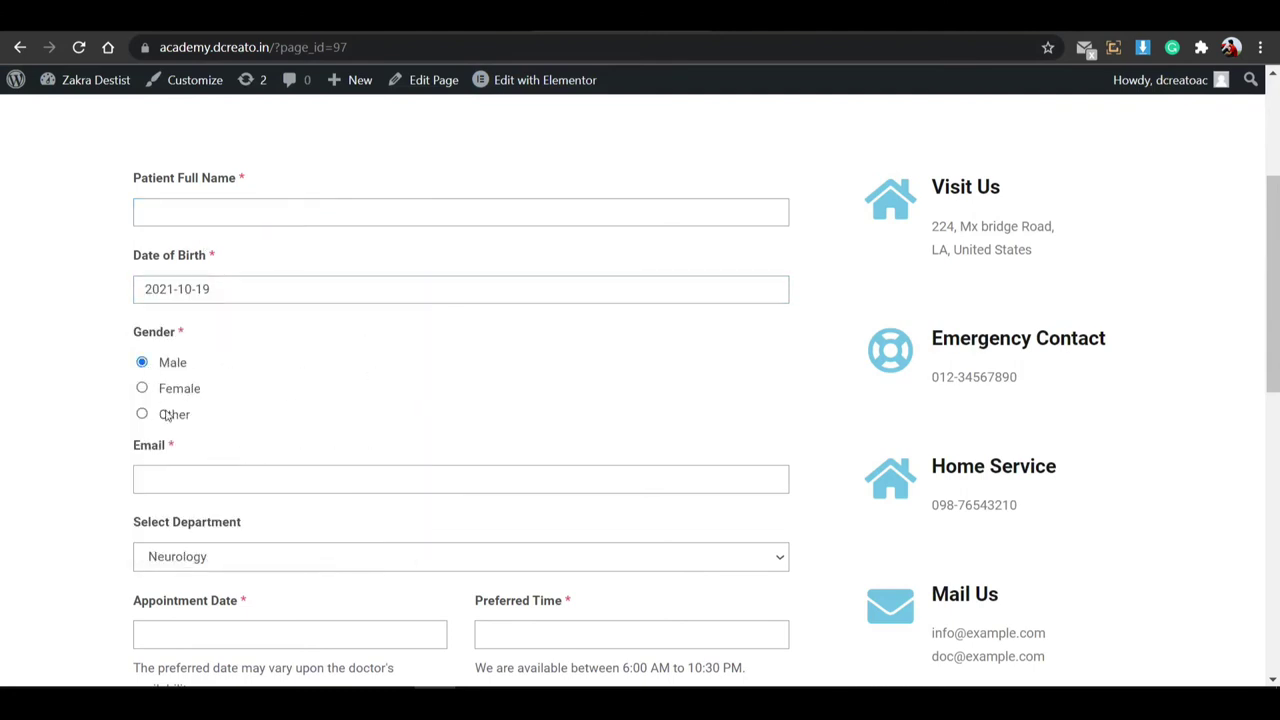
click(161, 470)
Test the Select Department list and choose Ear Nose Throat.
click(206, 374)
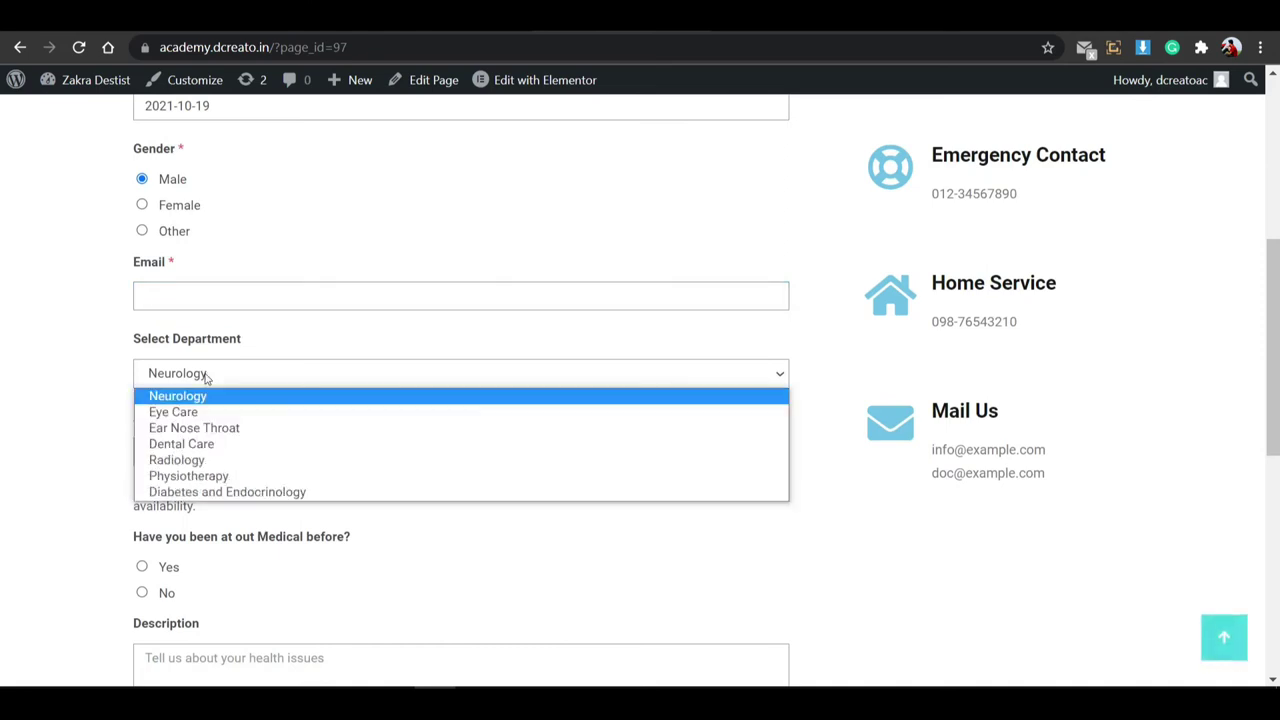
click(200, 476)
click(220, 376)
click(215, 428)
Try out the scheduling fields with Appointment Date 2021-10-28 and Preferred Time 6:00 AM.
click(214, 455)
click(292, 380)
scroll(331, 451, down, 1)
click(503, 366)
click(529, 393)
click(581, 401)
click(581, 401)
click(581, 401)
click(581, 401)
click(581, 401)
click(581, 401)
click(567, 443)
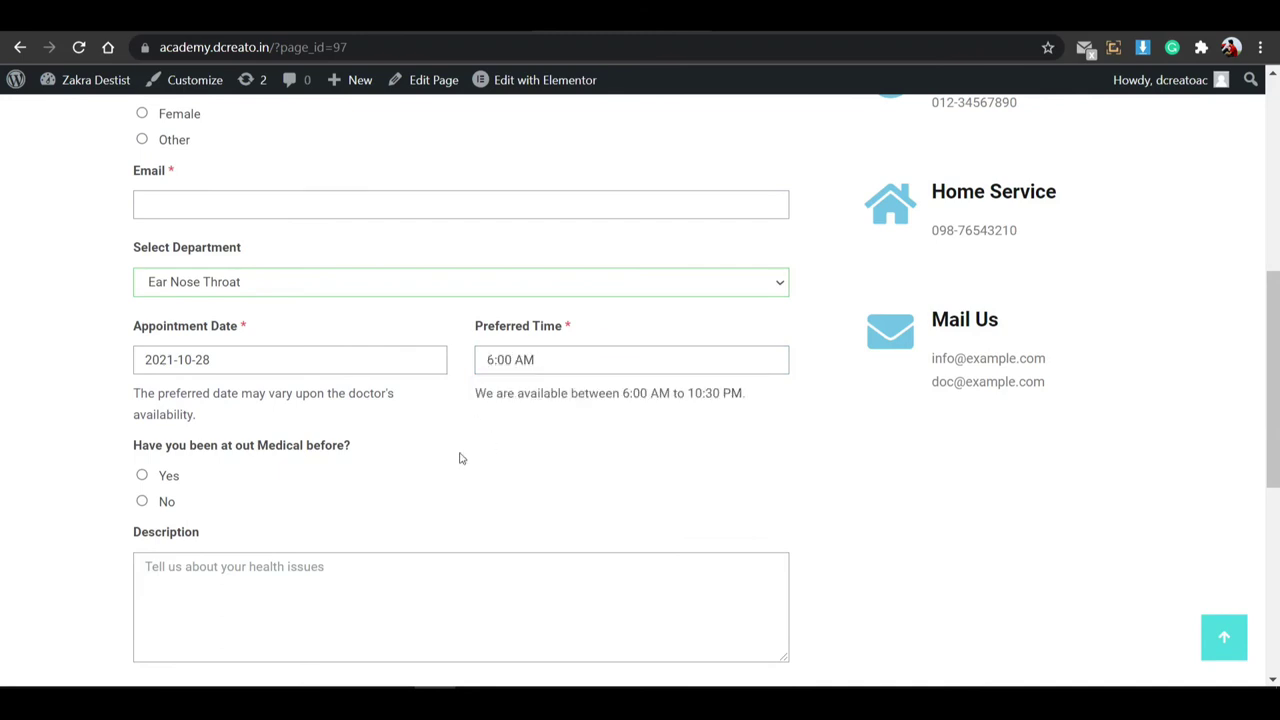
Answer Yes to the question about previous visits and review the form from Patient Full Name to Submit.
scroll(251, 489, down, 1)
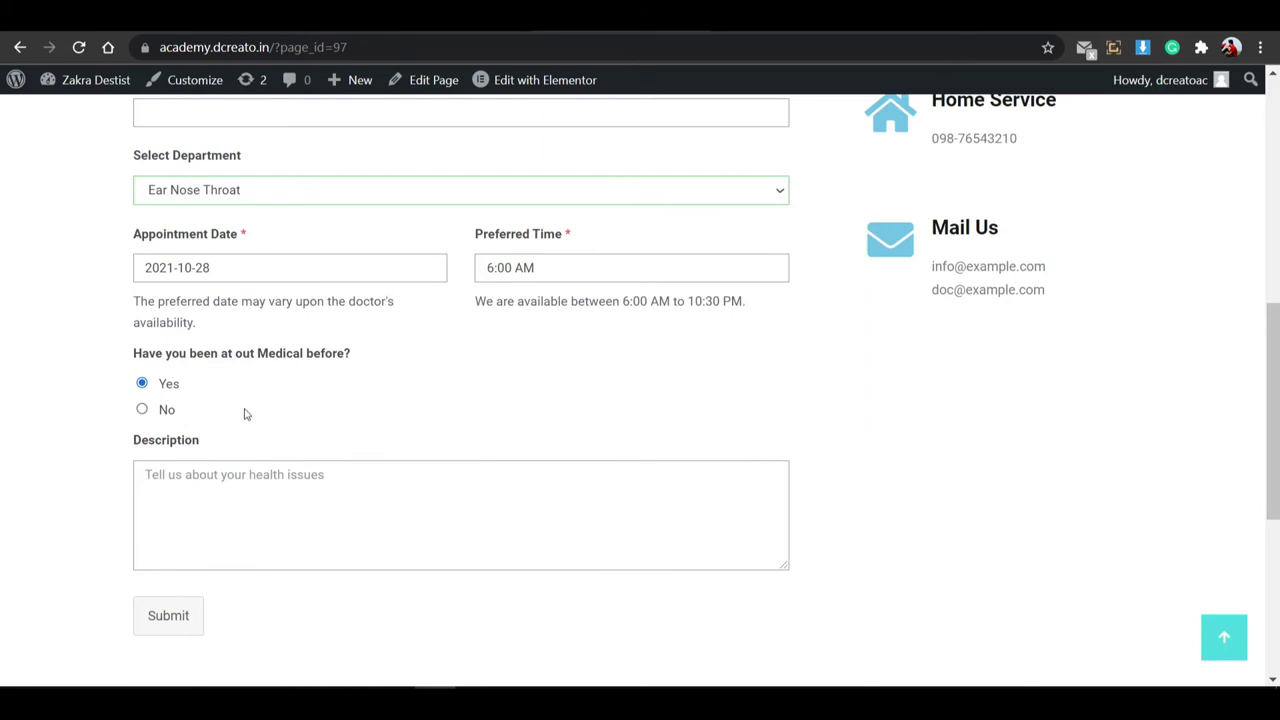
scroll(302, 441, down, 2)
click(320, 323)
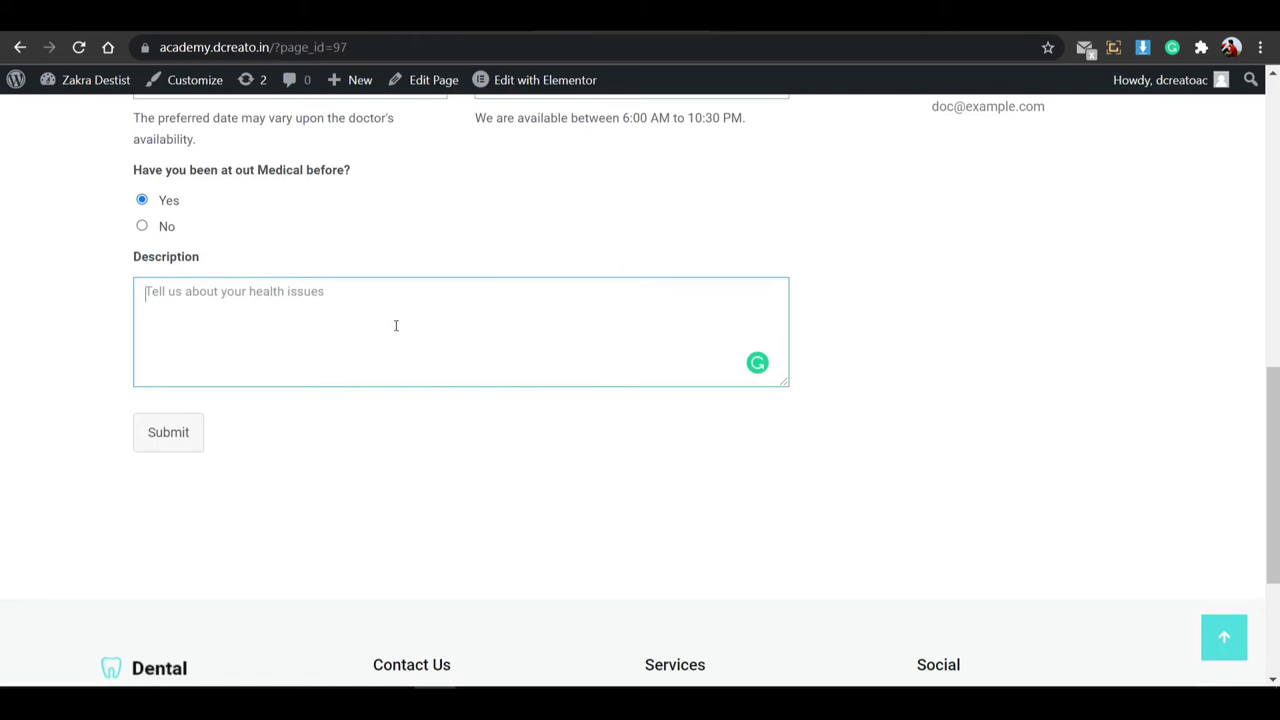
click(178, 446)
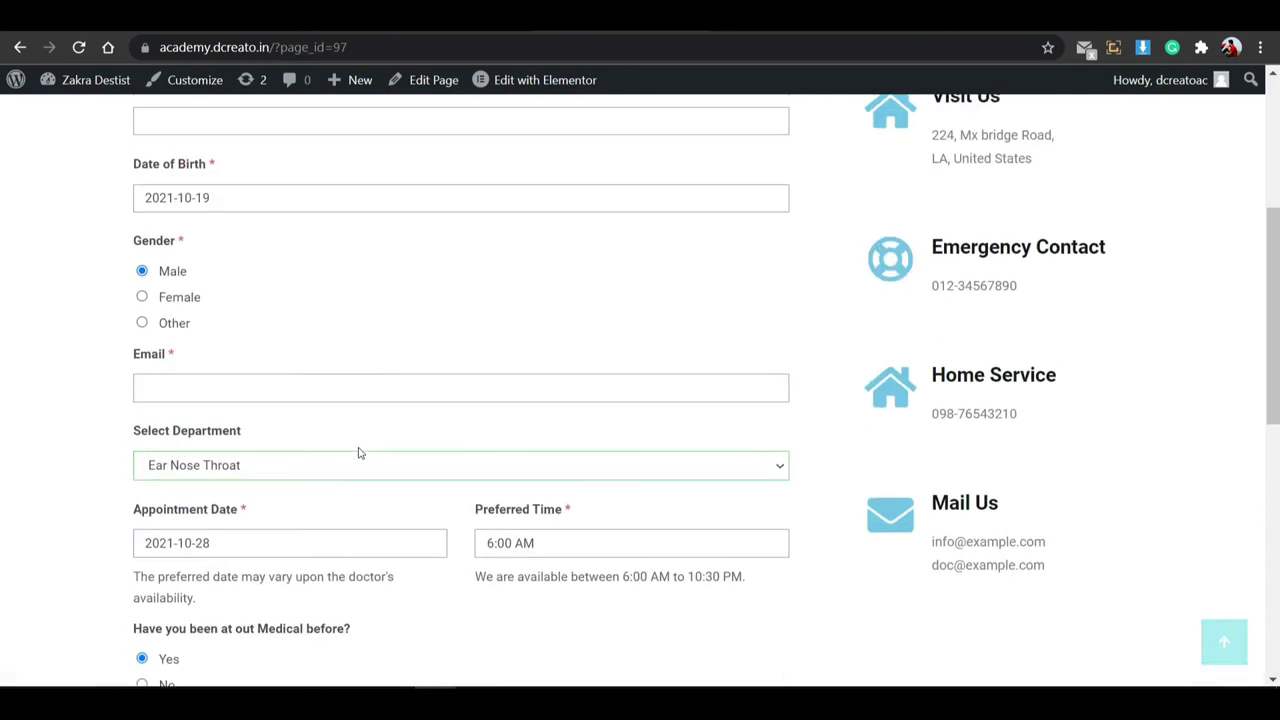
scroll(543, 434, down, 4)
scroll(543, 432, down, 3)
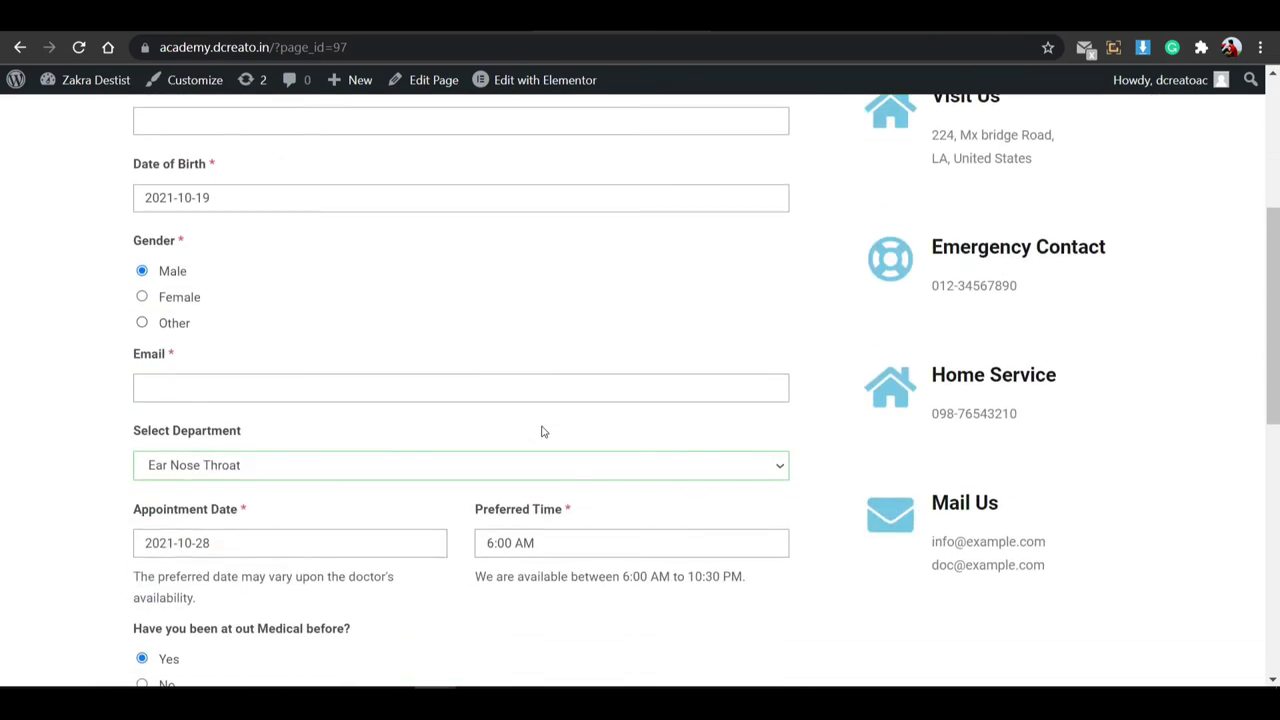
scroll(541, 431, down, 3)
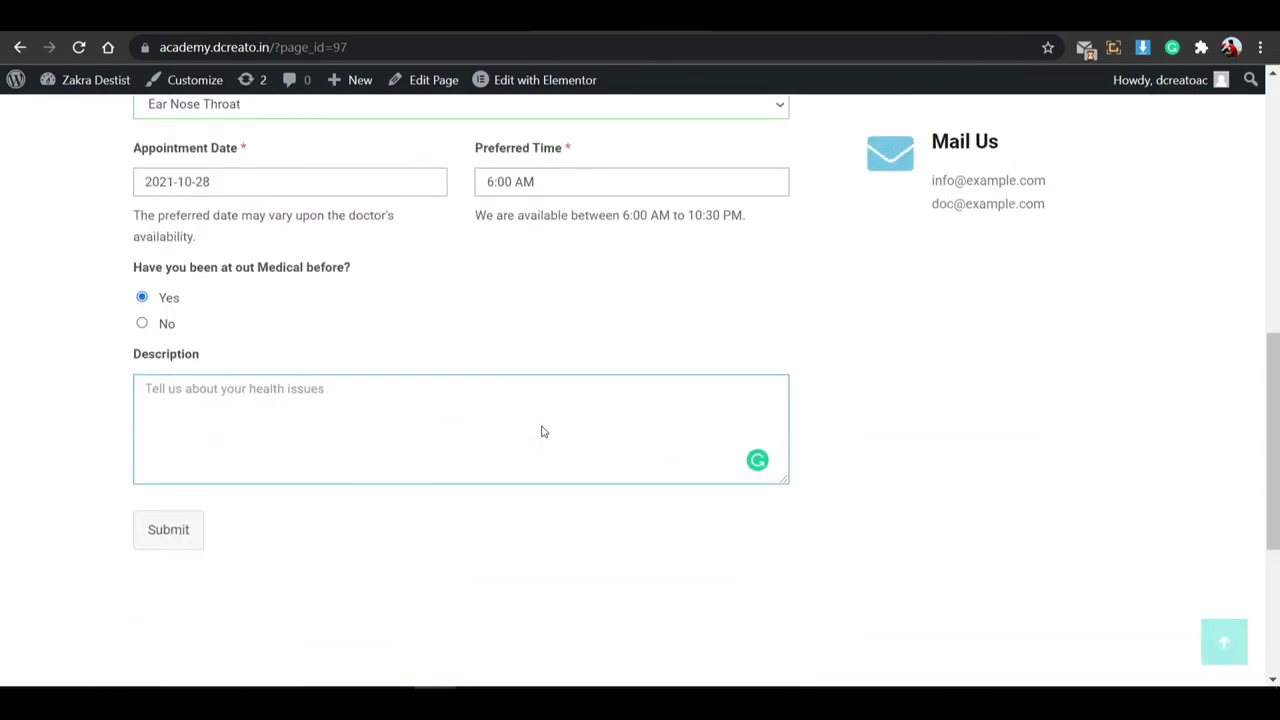
scroll(540, 431, up, 7)
scroll(1057, 309, down, 3)
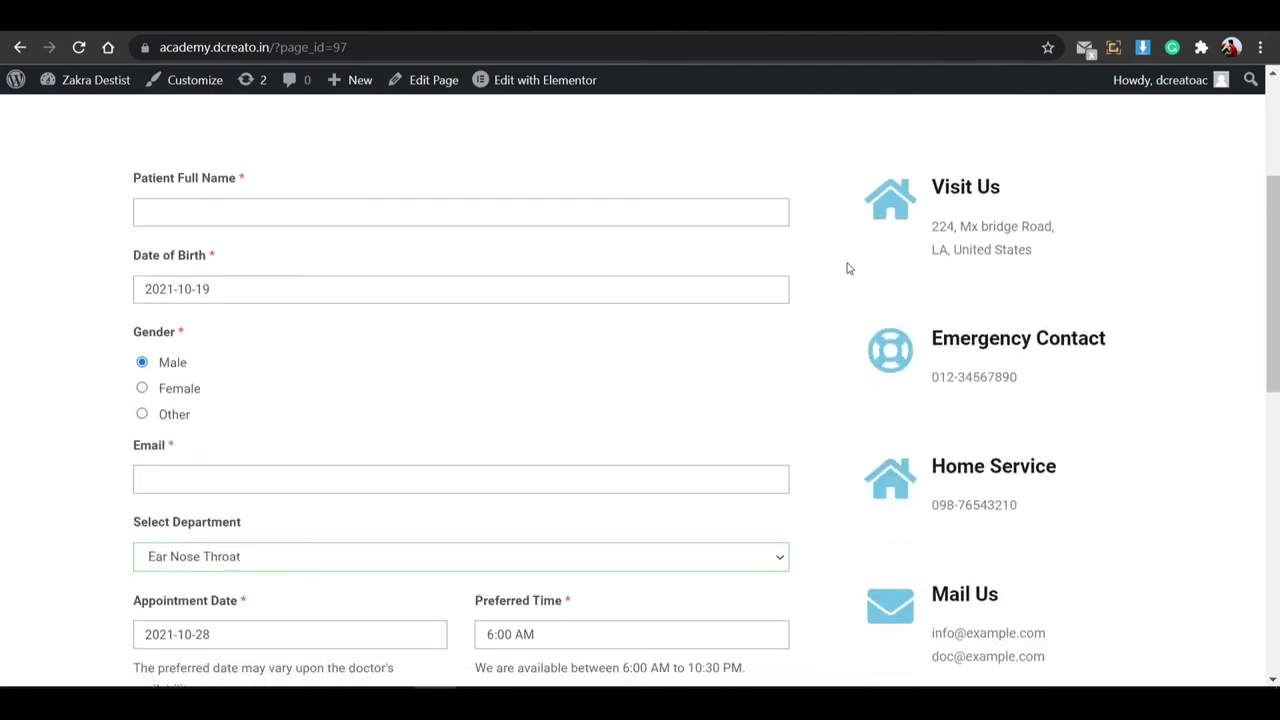
Open the Appointment page in the Elementor editor in a new browser tab.
scroll(566, 143, up, 1)
right_click(560, 92)
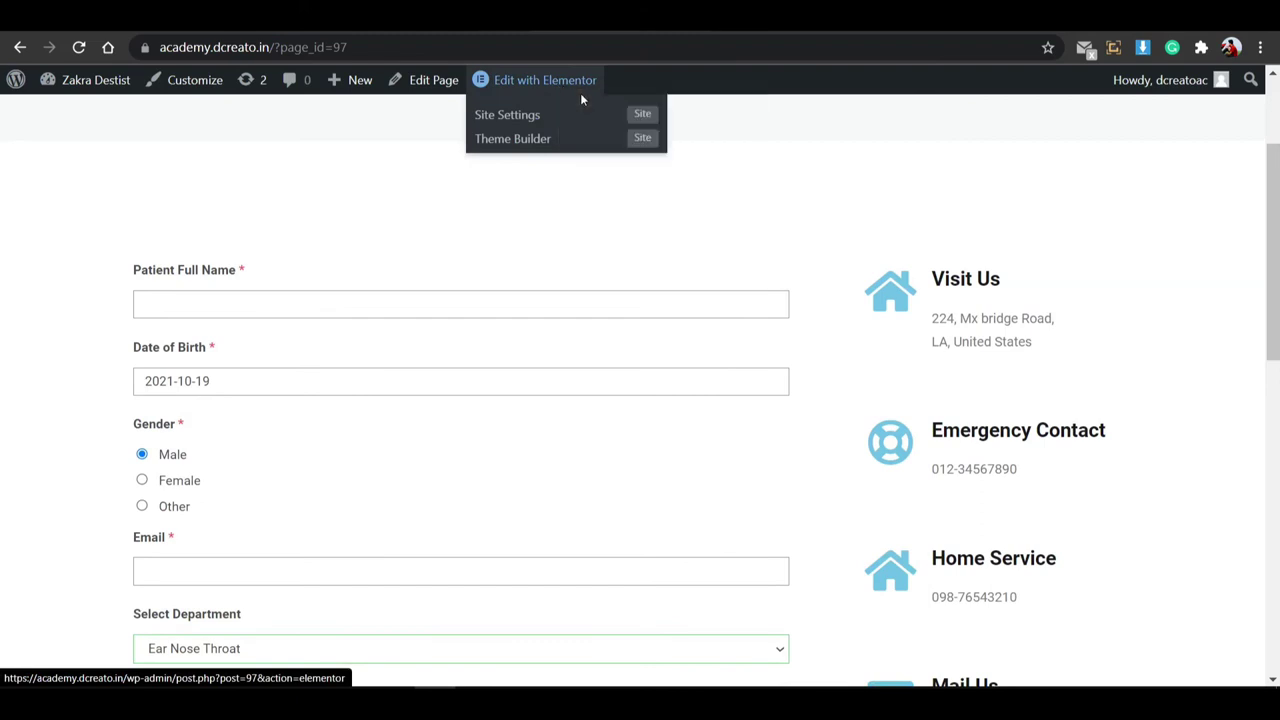
click(595, 97)
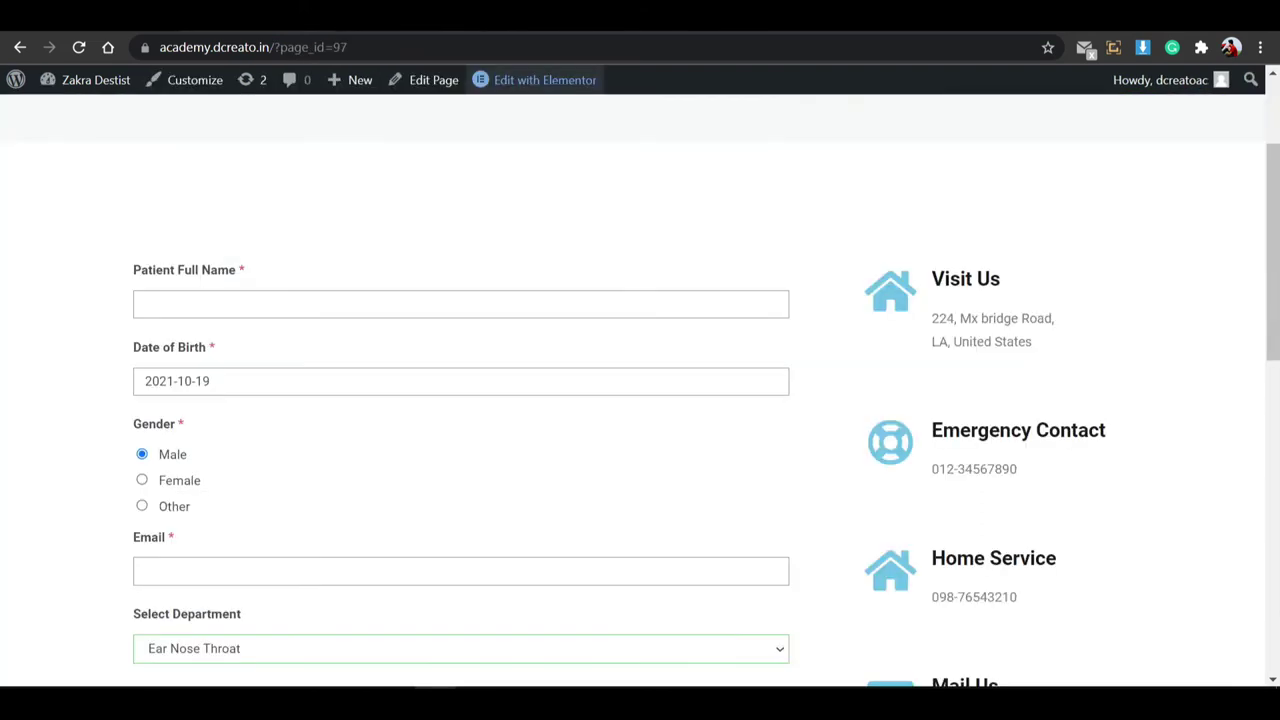
key(ctrl+Tab)
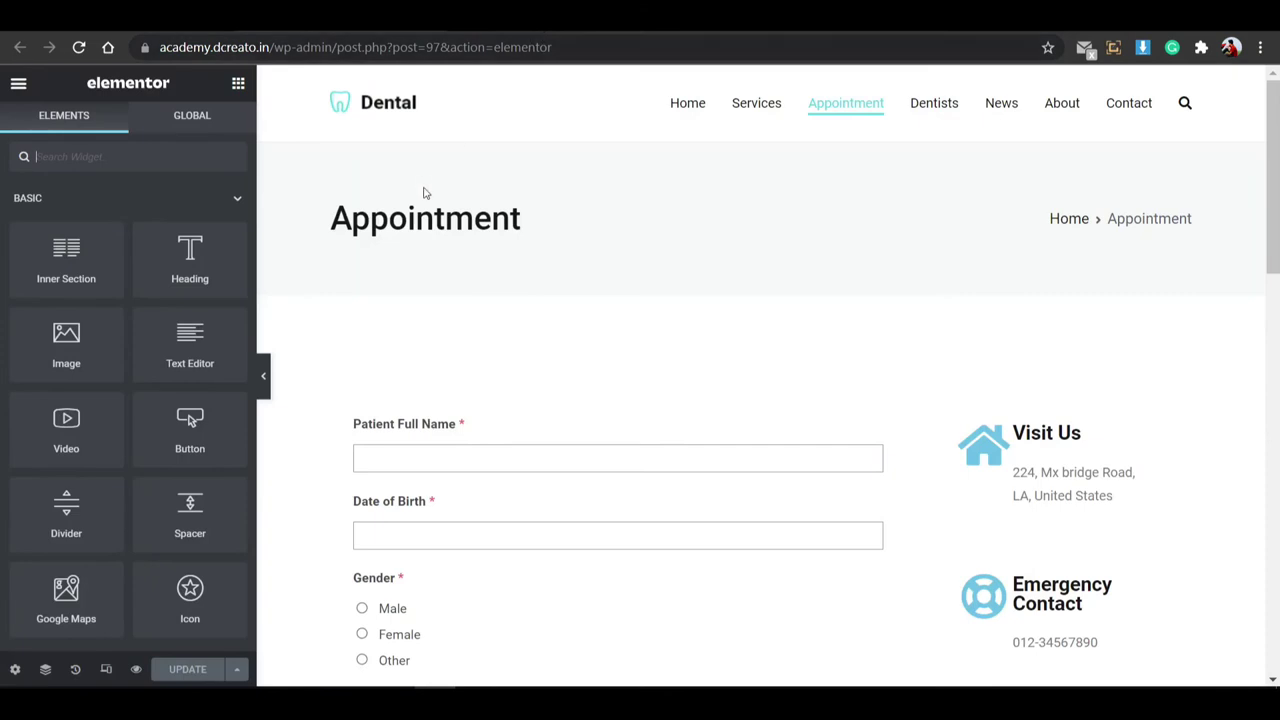
Examine the editing options of the Visit Us icon, its address text and the Emergency Contact heading.
scroll(817, 421, down, 2)
scroll(817, 421, down, 1)
click(983, 265)
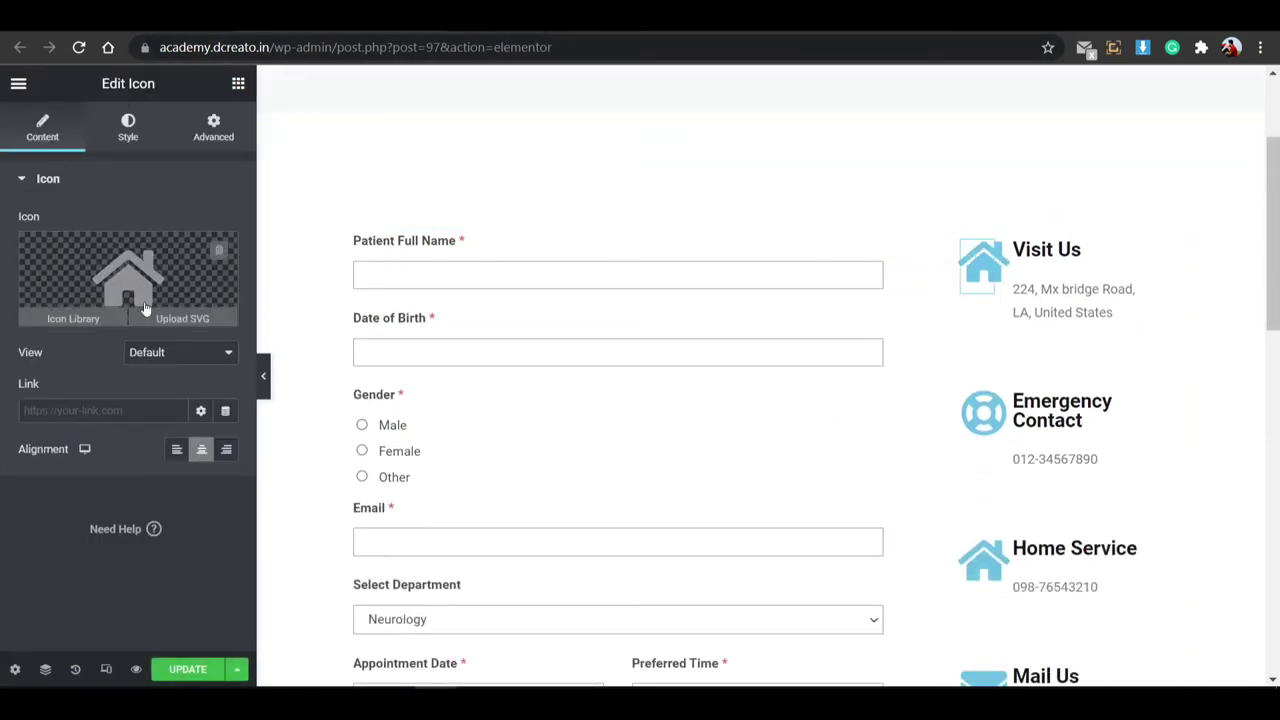
click(1048, 308)
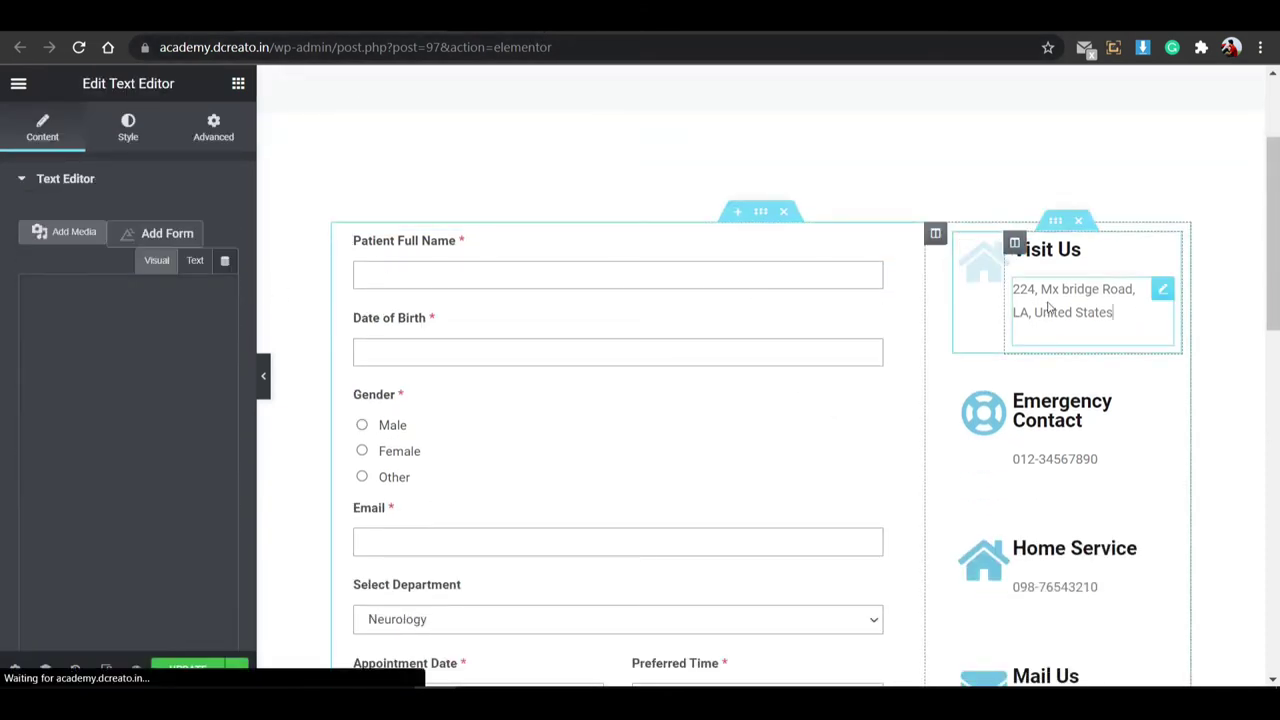
drag(150, 384, 27, 373)
click(109, 415)
click(1082, 420)
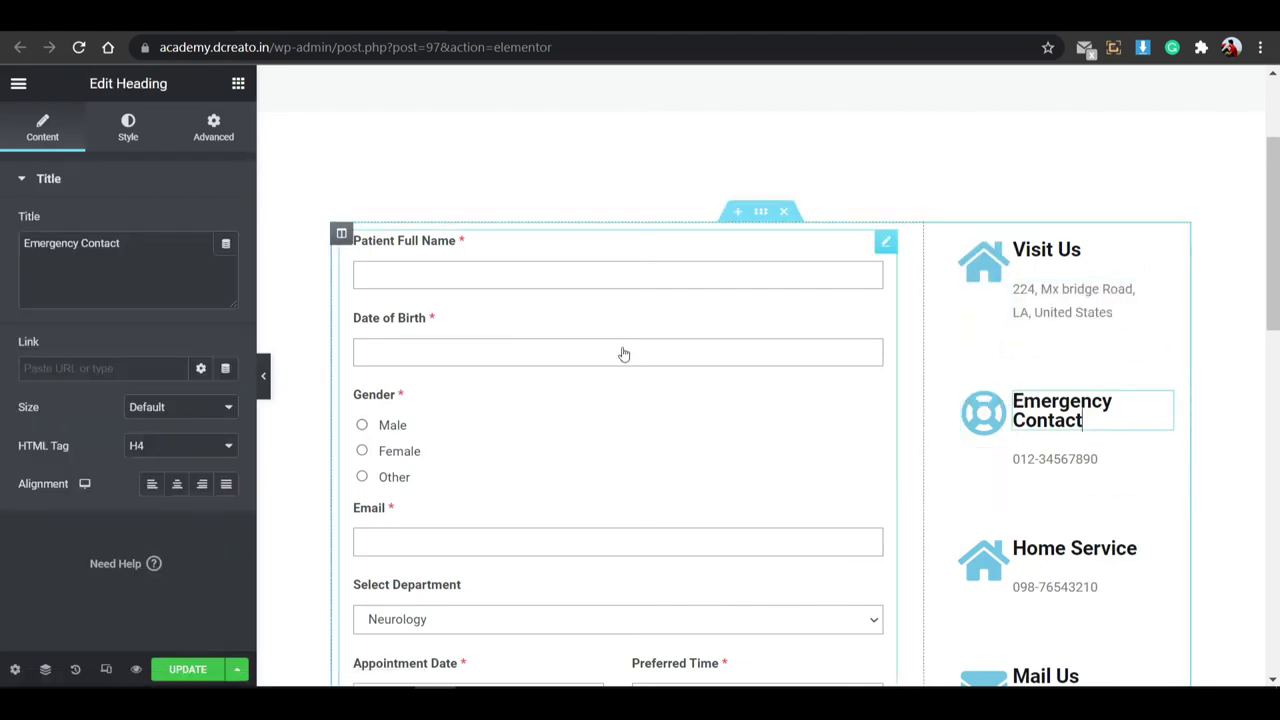
triple_click(150, 252)
click(150, 252)
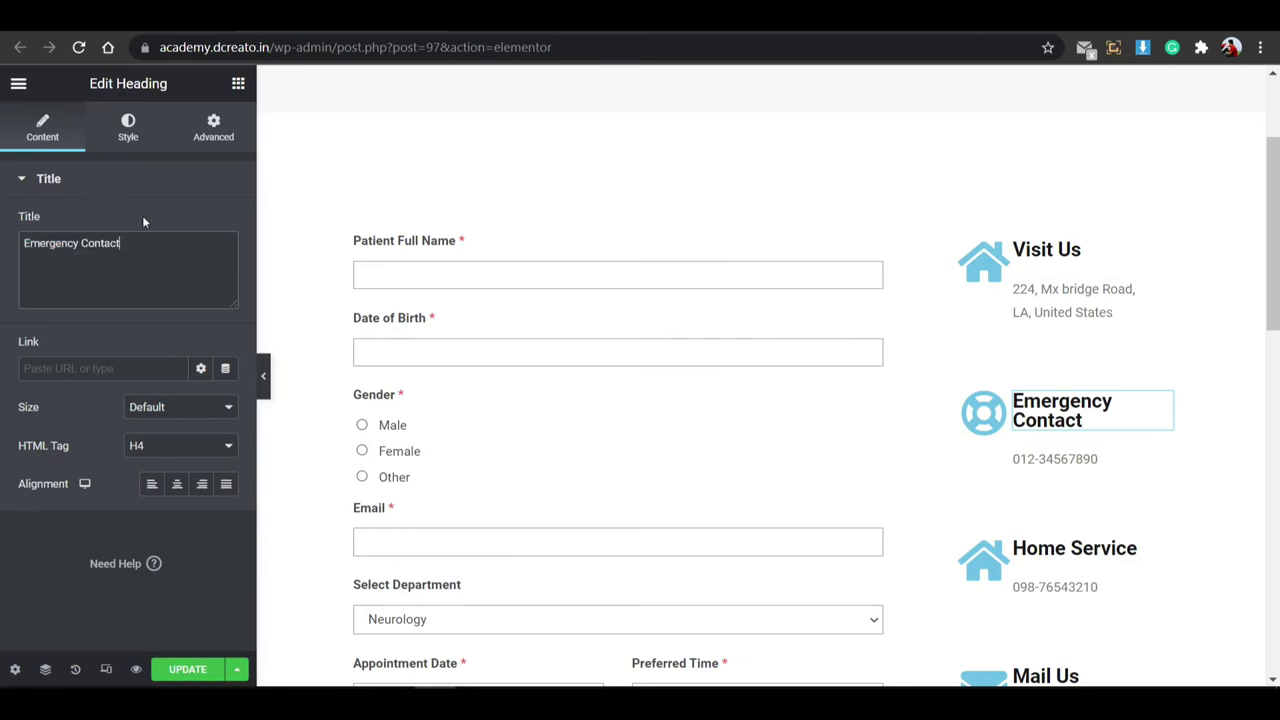
click(131, 133)
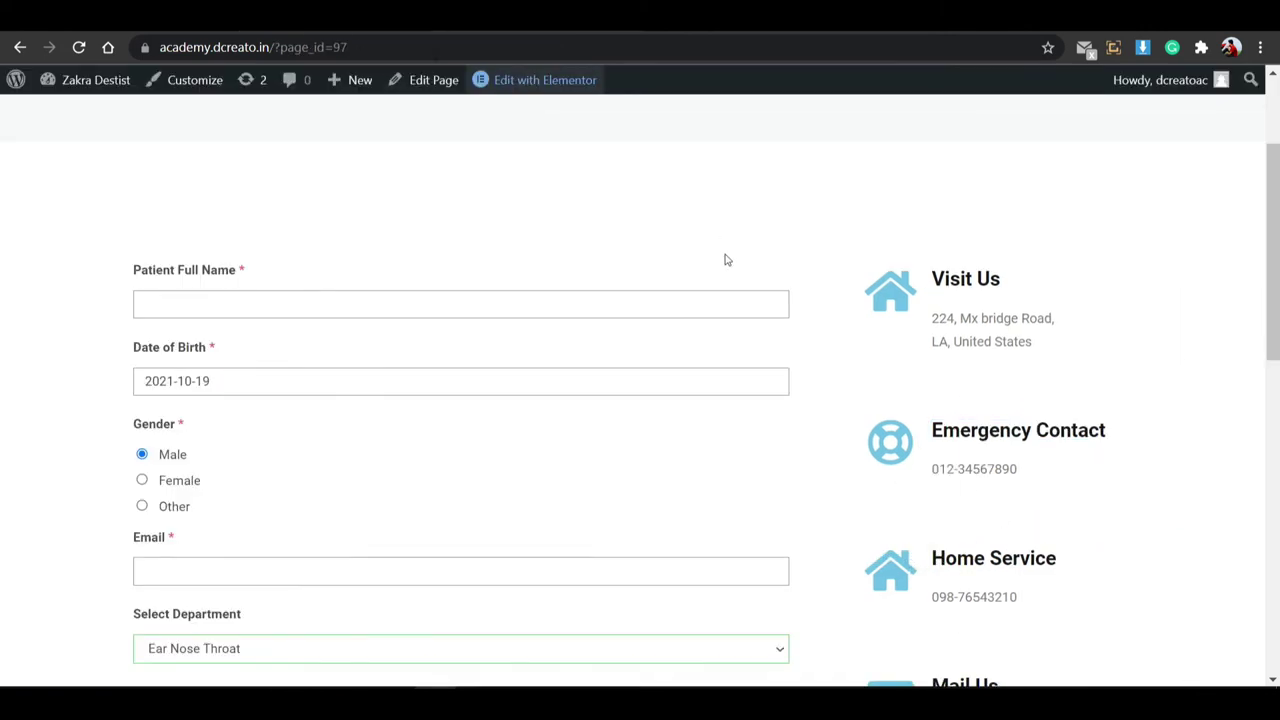
Open the live site's Contact page and examine its contact details, map and Feedback Form.
scroll(725, 260, up, 2)
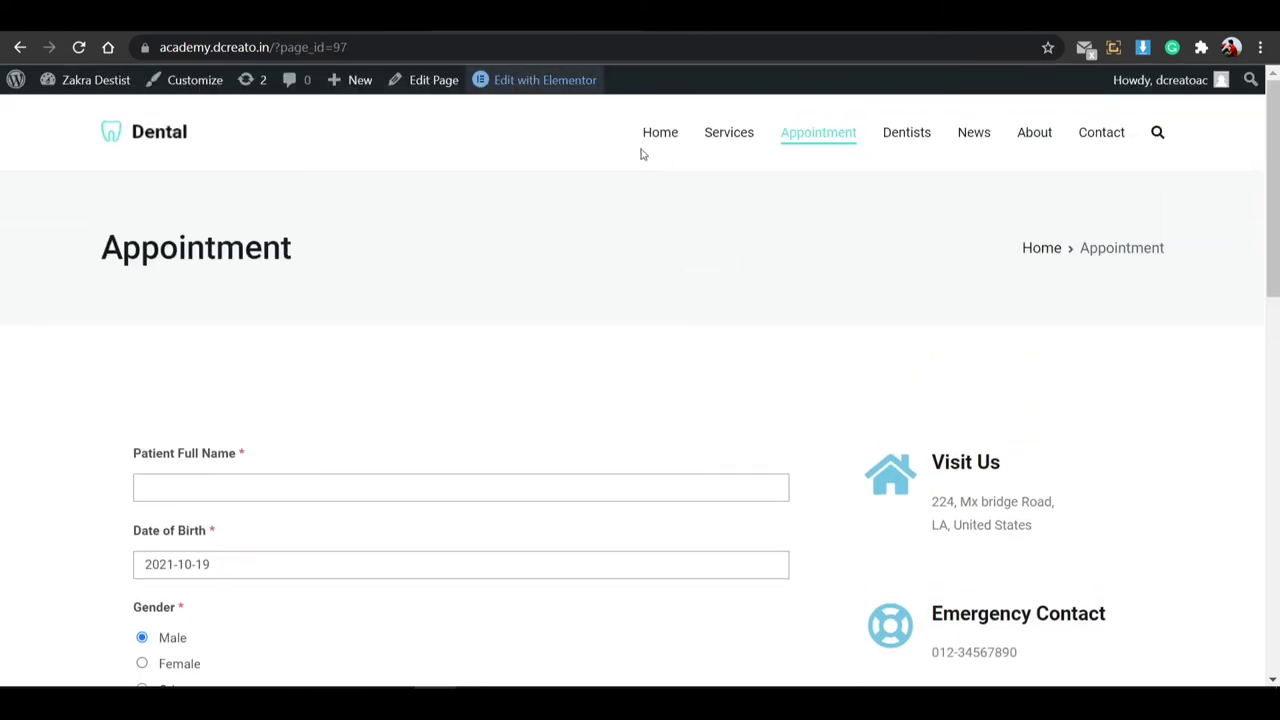
click(1082, 135)
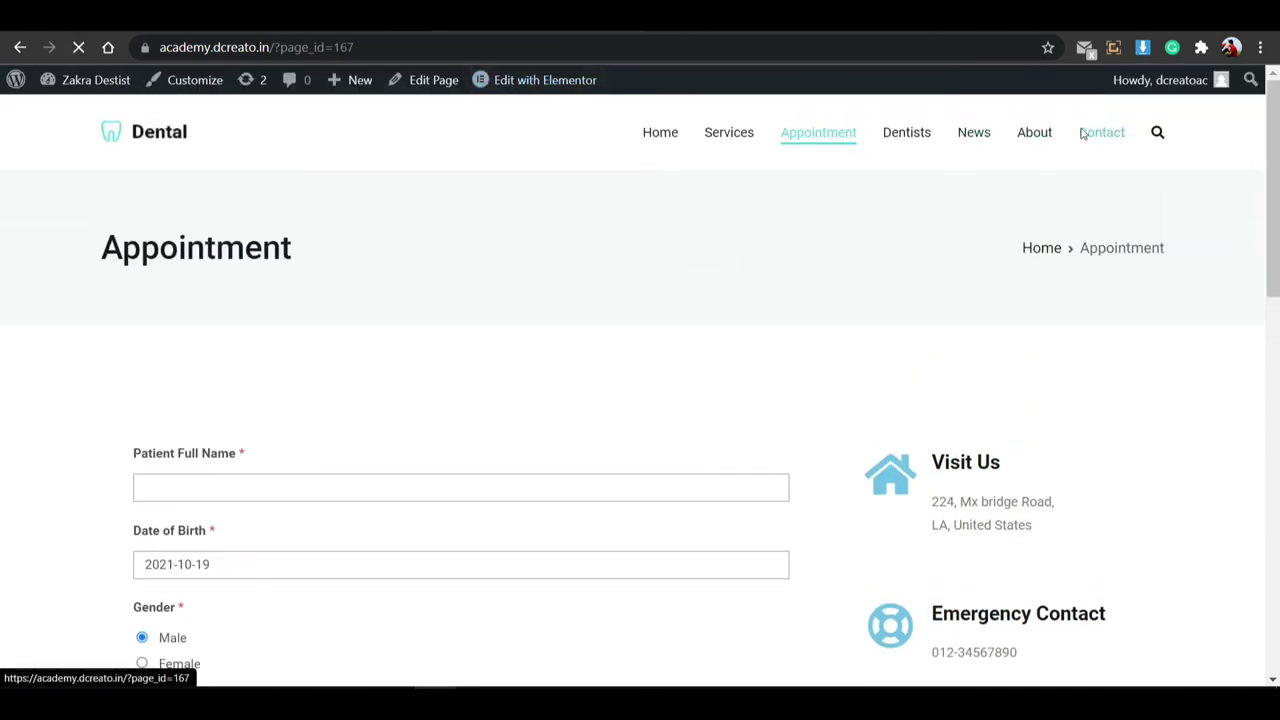
scroll(430, 380, down, 4)
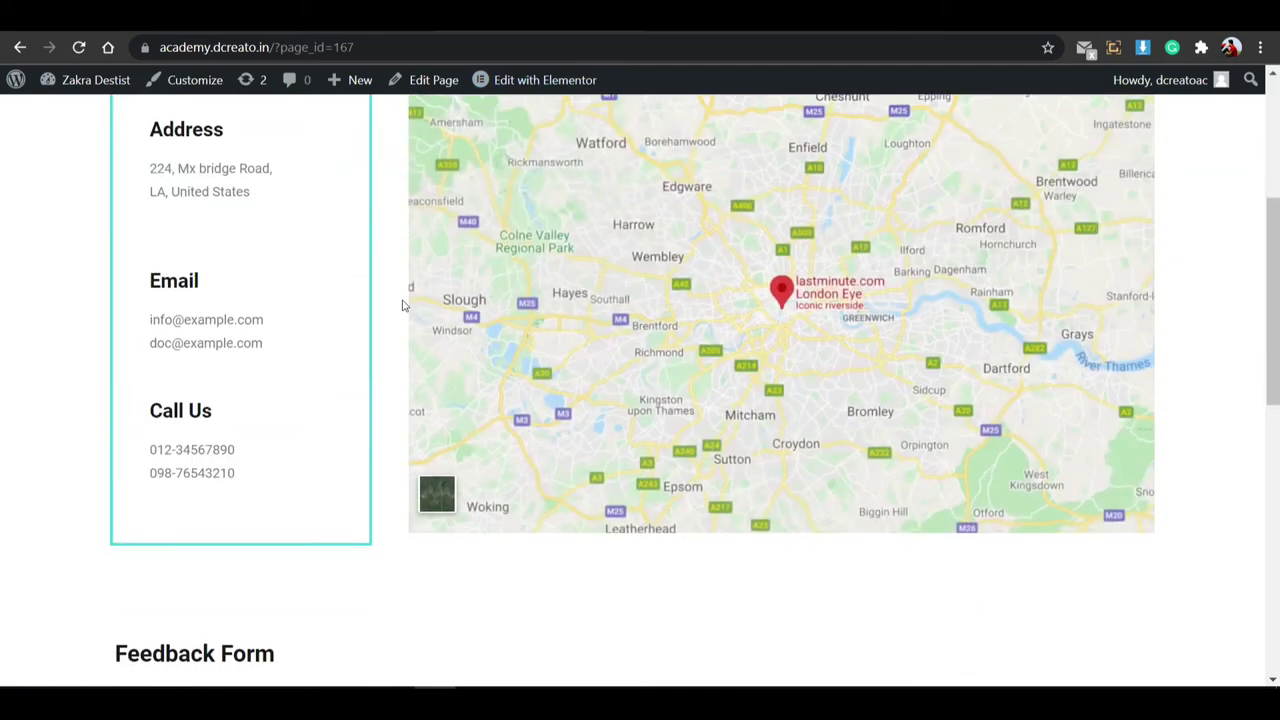
scroll(690, 383, up, 1)
scroll(620, 382, up, 1)
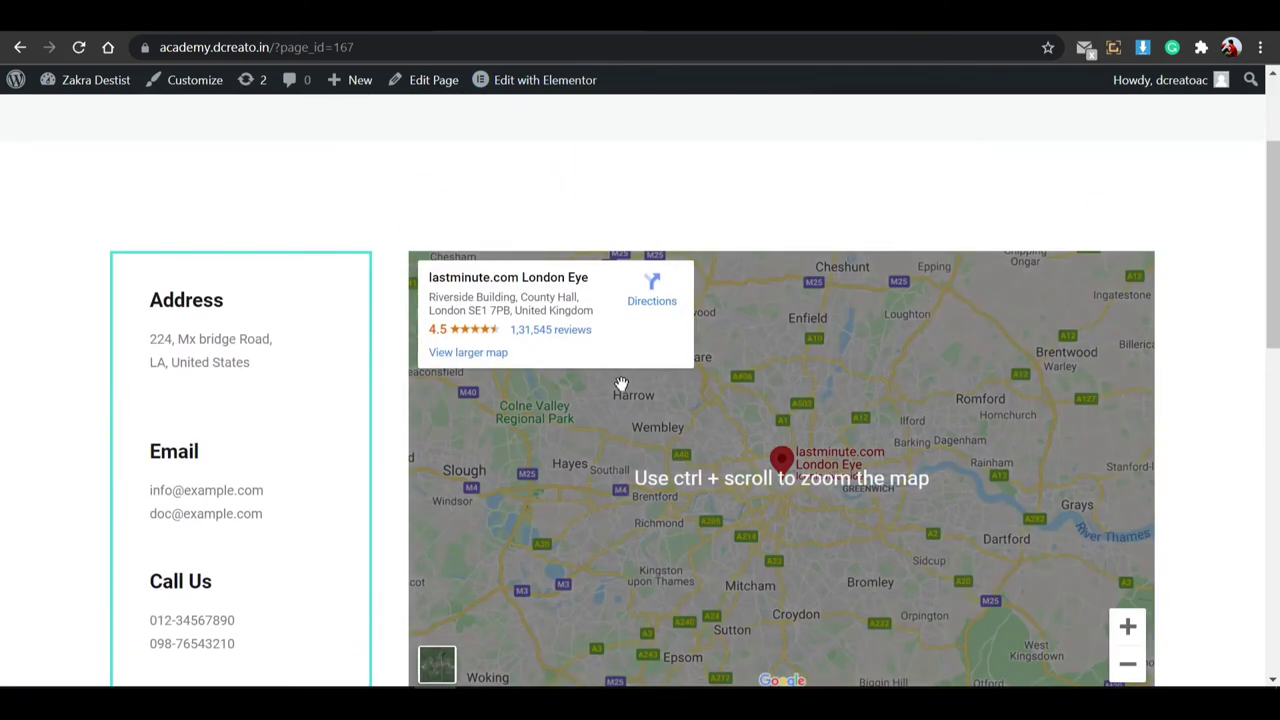
scroll(549, 354, down, 2)
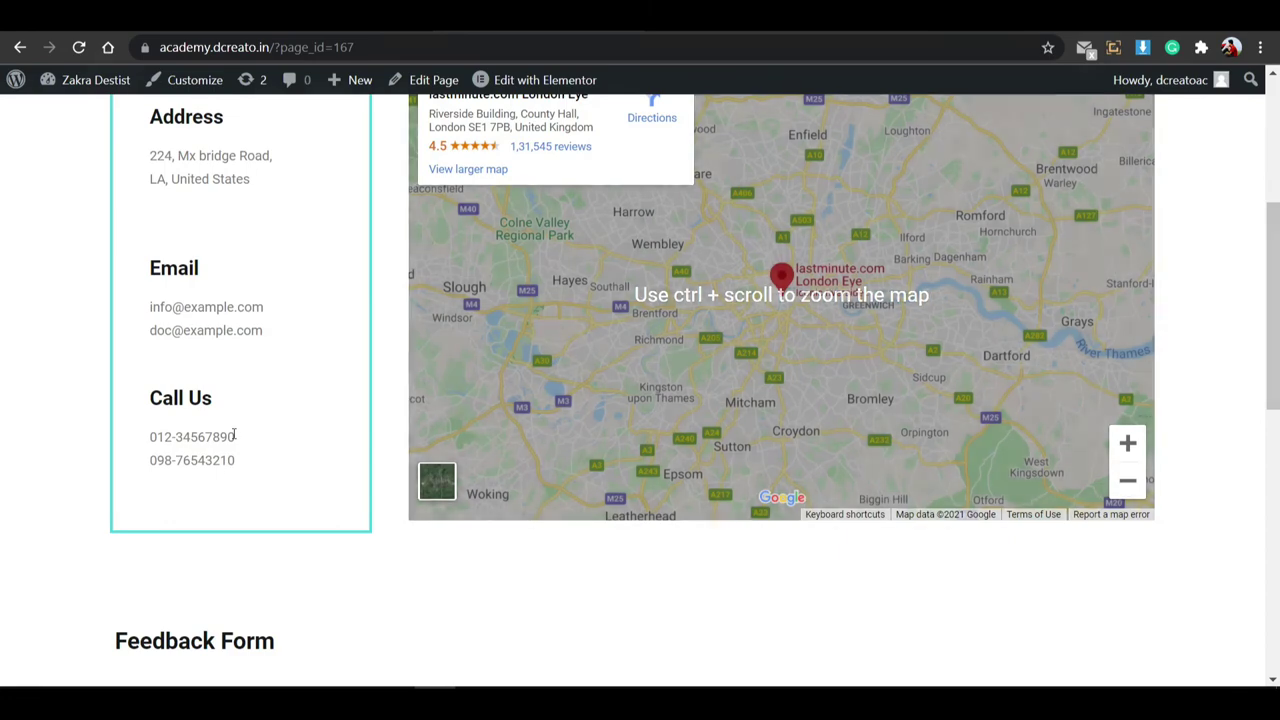
scroll(426, 486, down, 1)
scroll(514, 249, up, 2)
scroll(329, 474, down, 7)
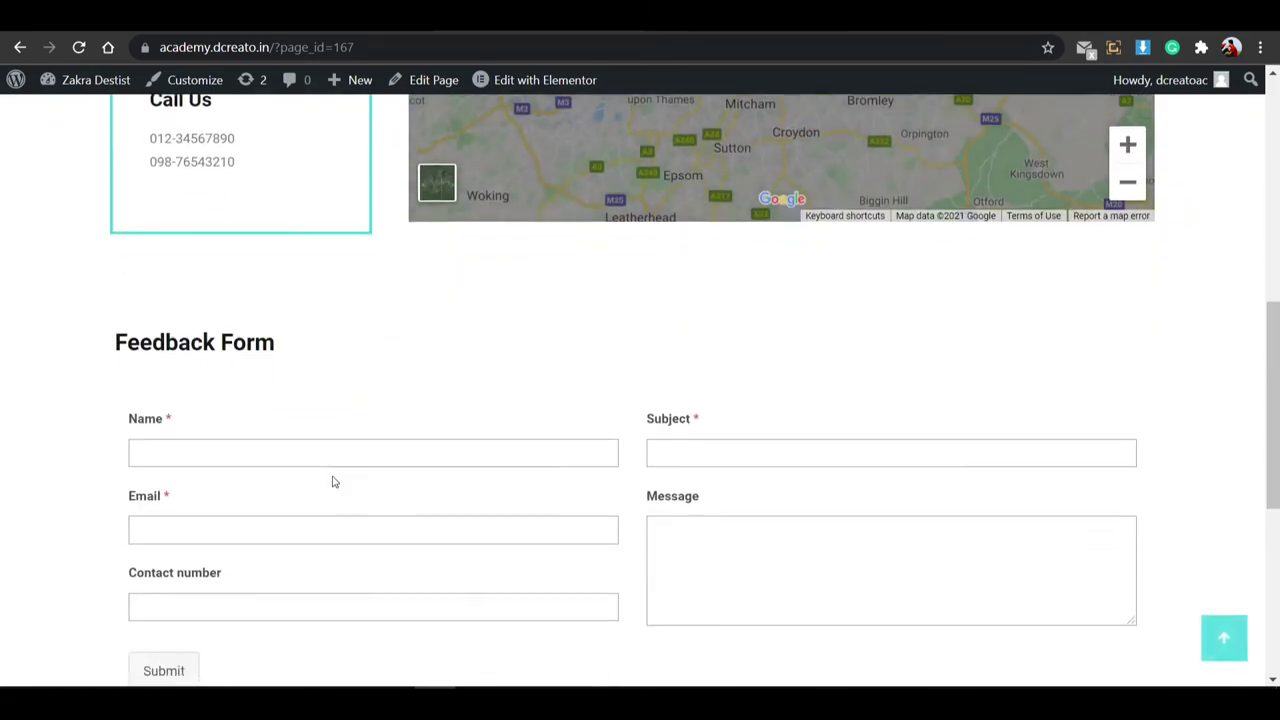
scroll(437, 446, up, 2)
Check the Feedback Form's Name, Message and Contact number fields, and open the Contact page for editing with Elementor.
click(233, 325)
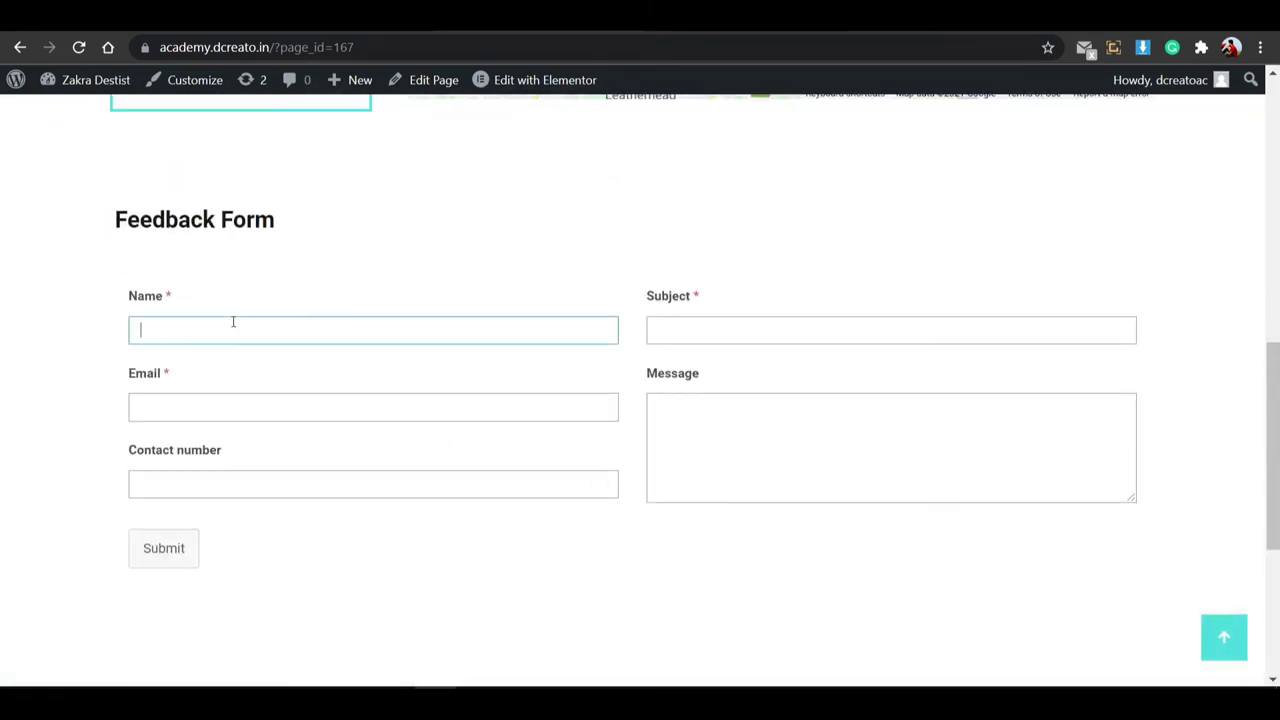
click(683, 424)
click(372, 481)
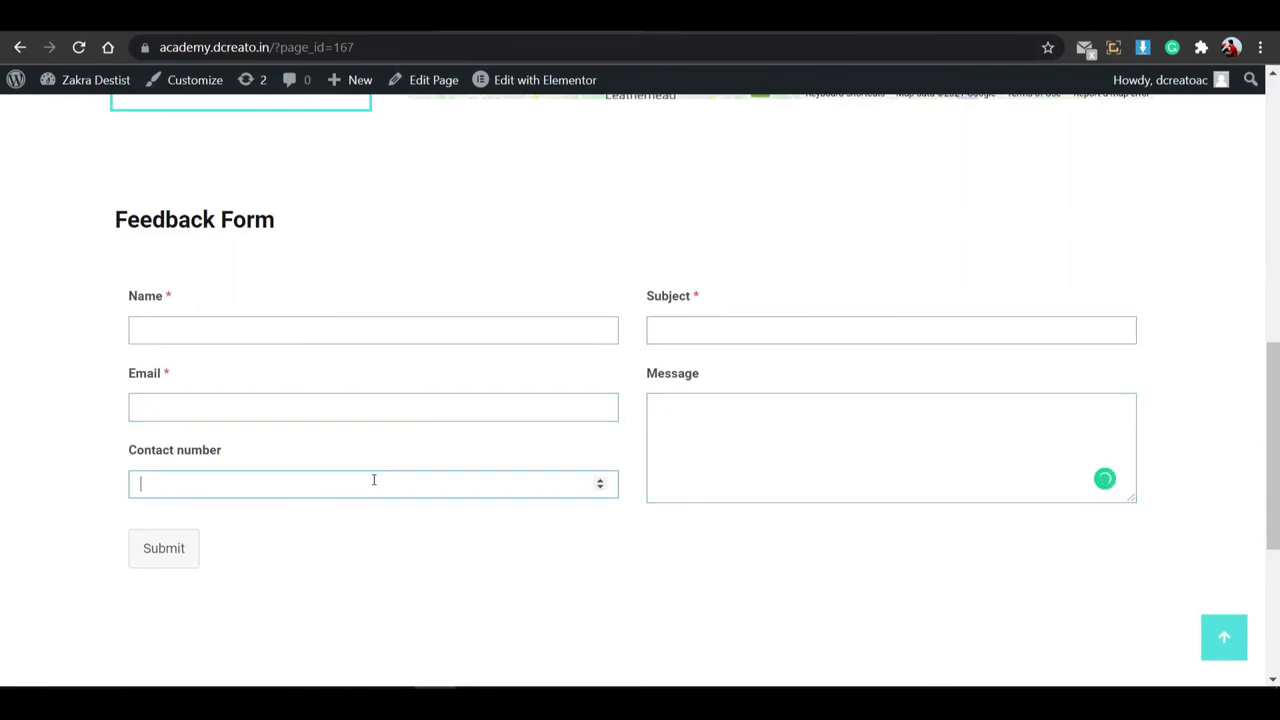
click(377, 338)
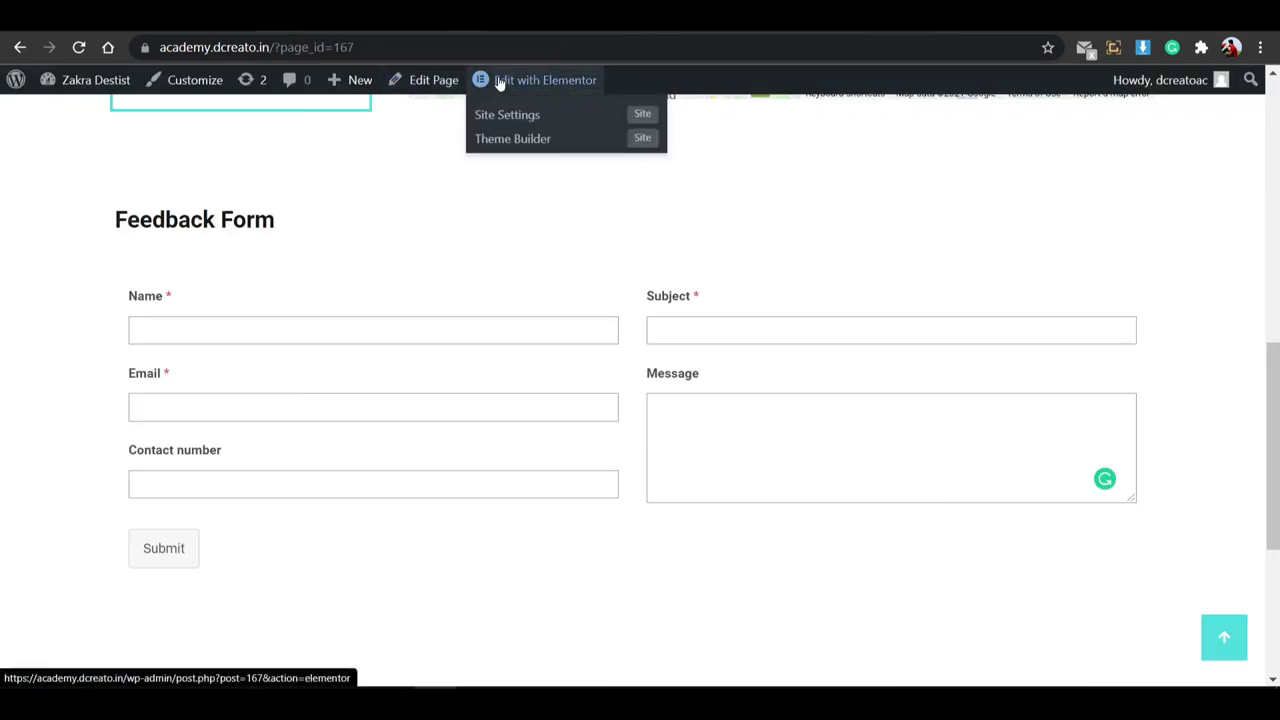
click(500, 83)
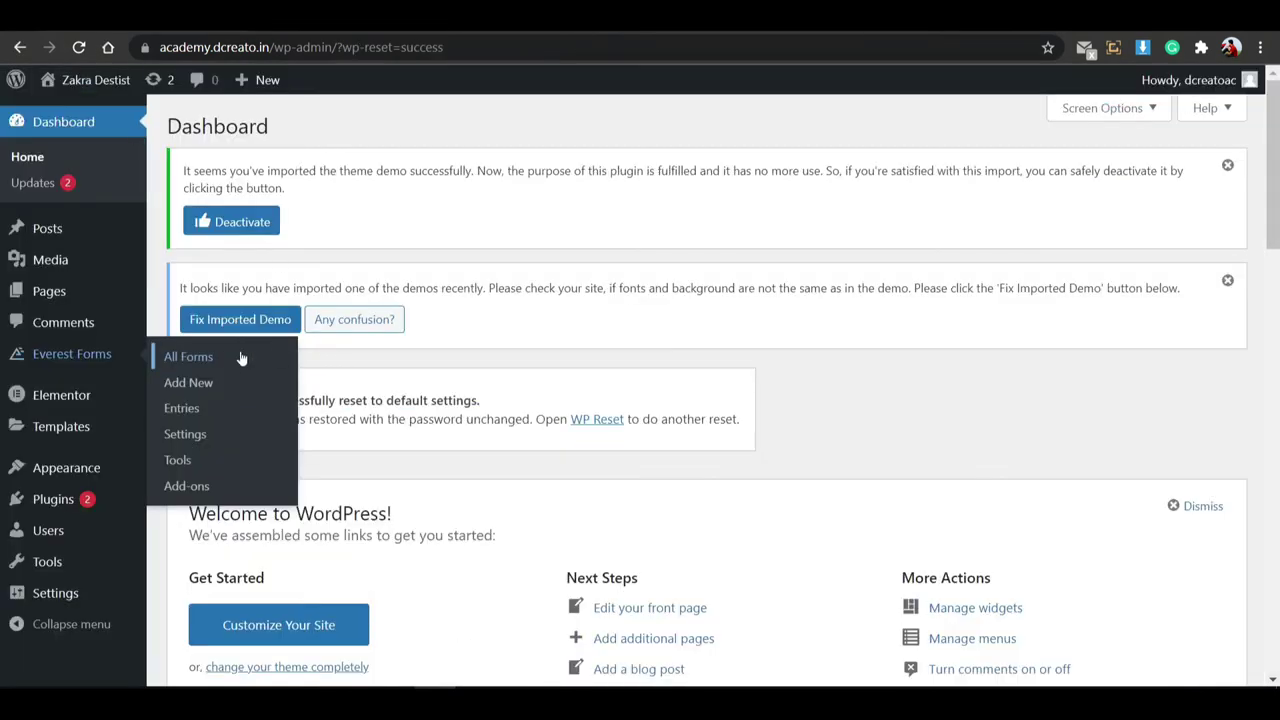
Open the Contact Form with shortcode ID 5 from the Everest Forms list and view its Name field's options.
right_click(231, 363)
key(Escape)
click(250, 362)
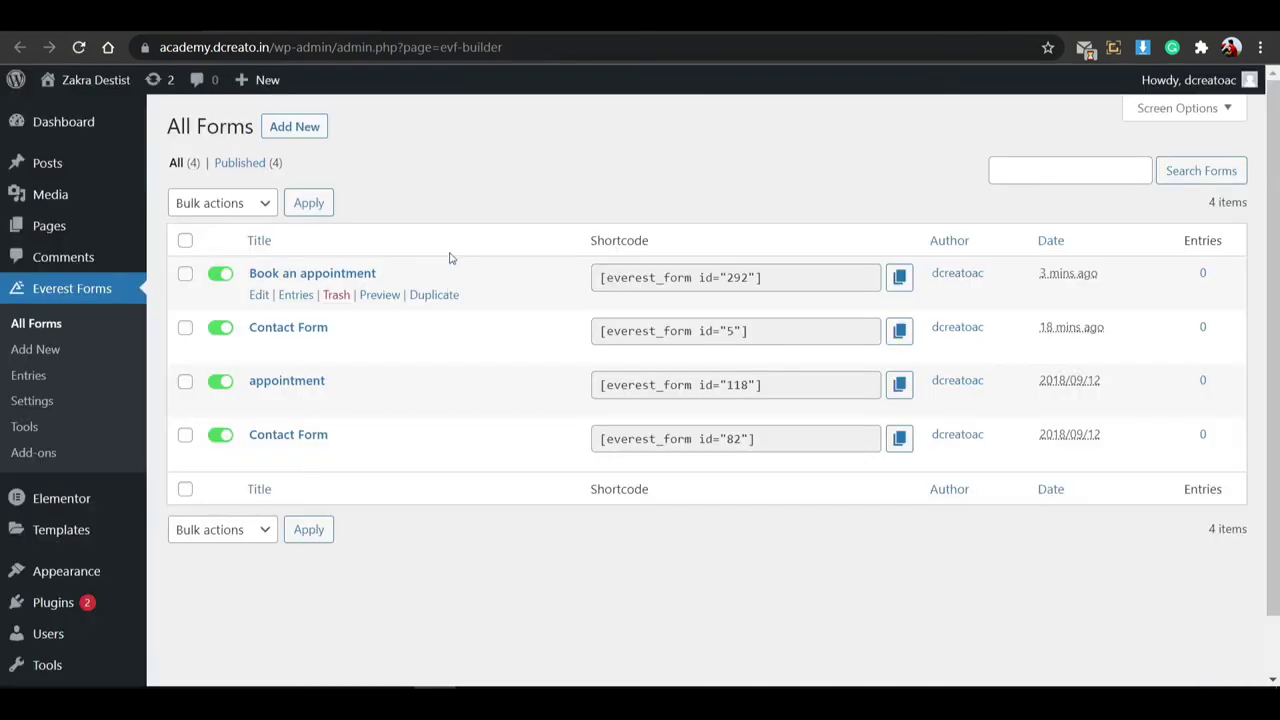
right_click(308, 330)
key(Escape)
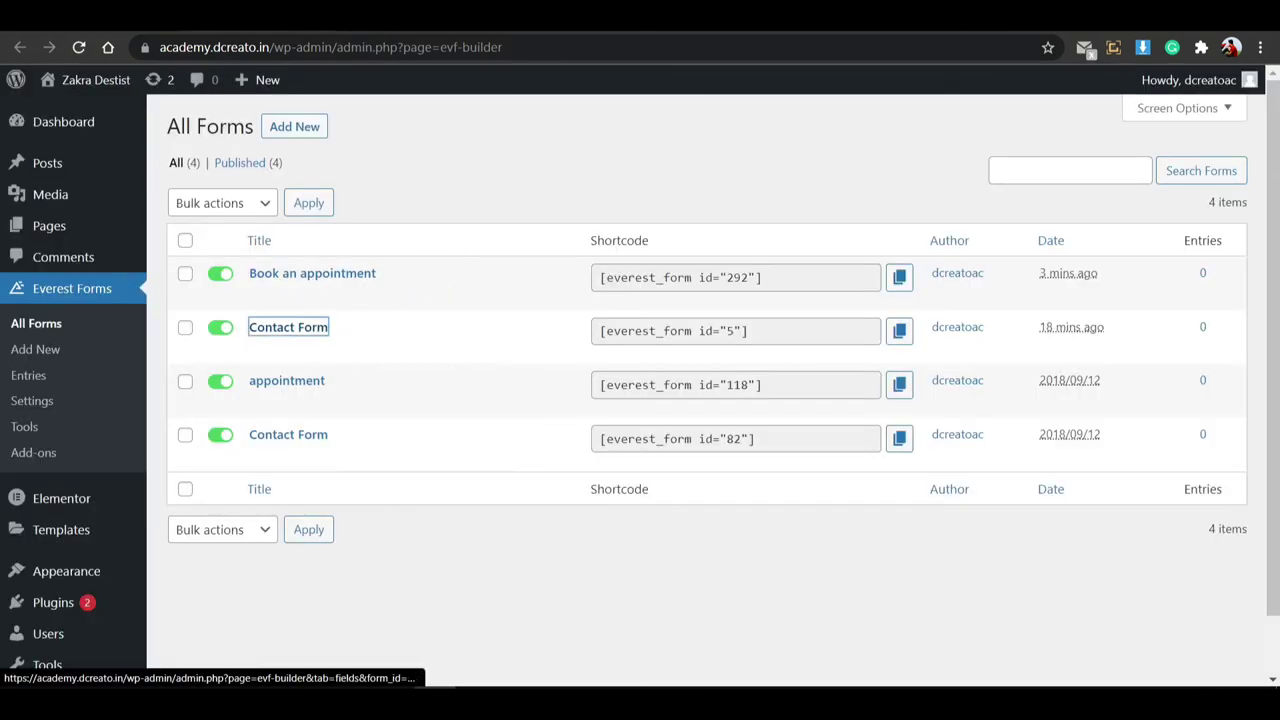
click(308, 330)
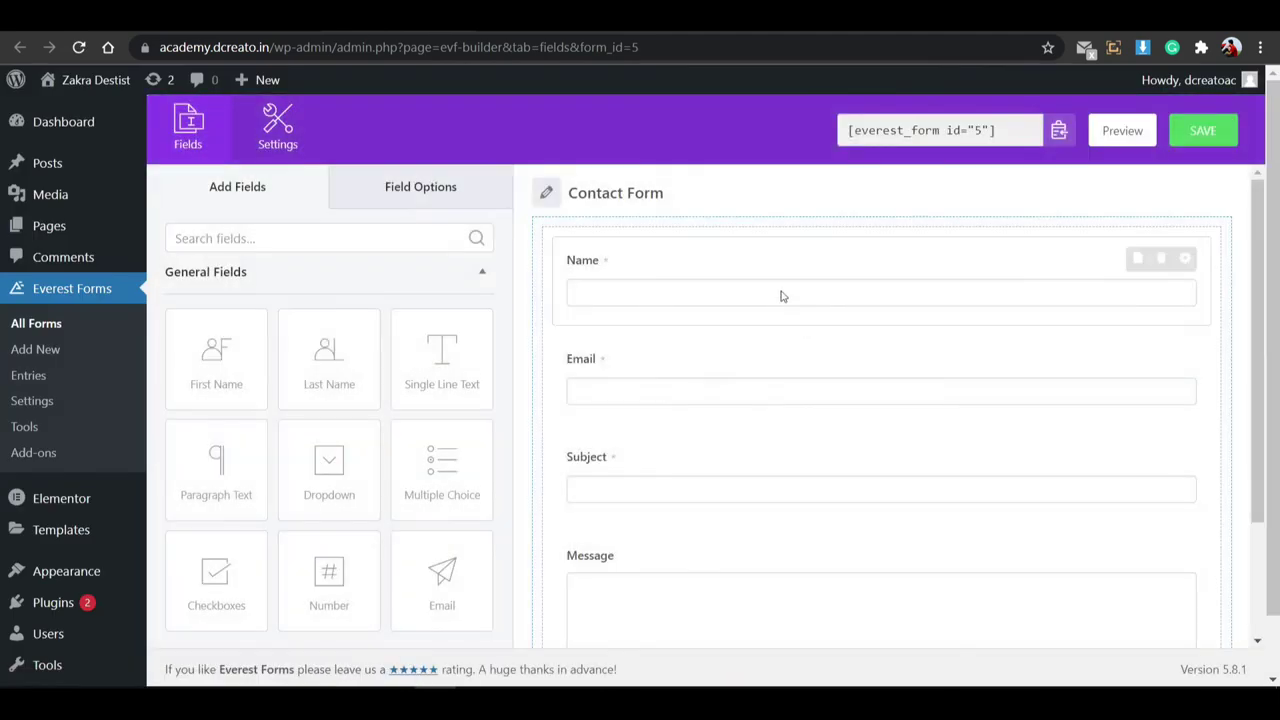
click(699, 305)
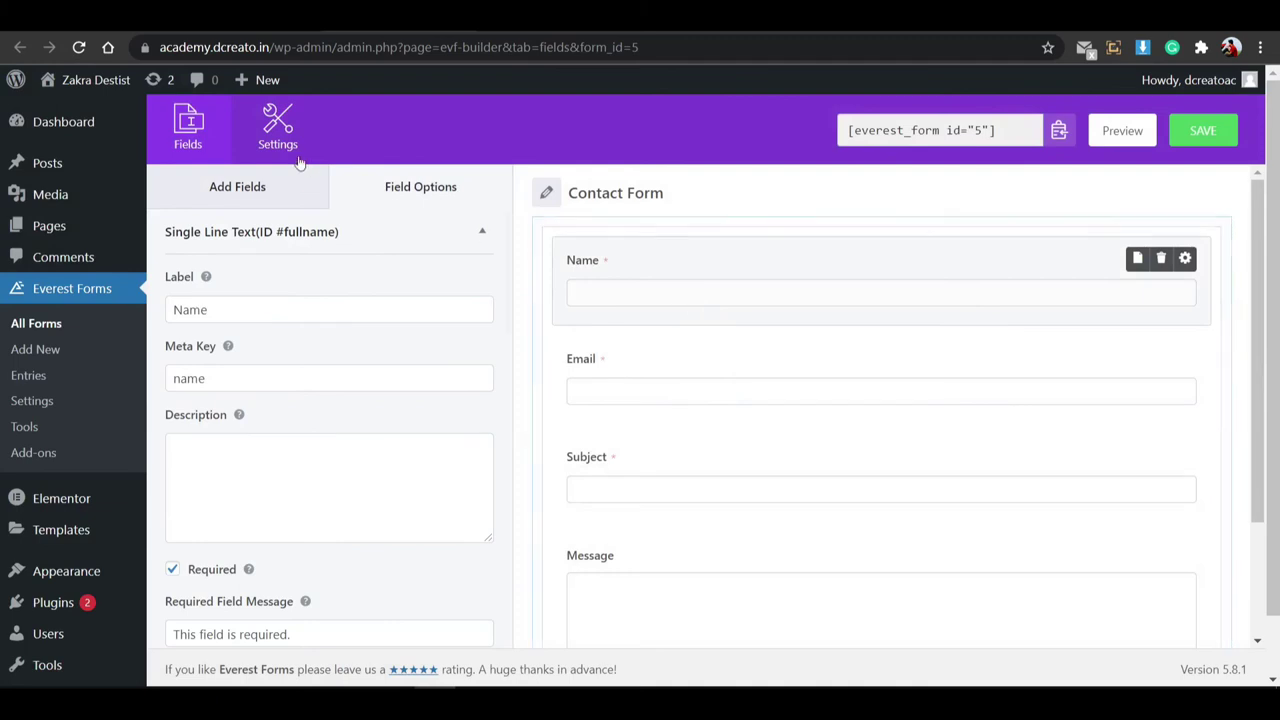
Add a Dropdown field between the Name and Email fields of the Contact Form and open its options.
click(289, 188)
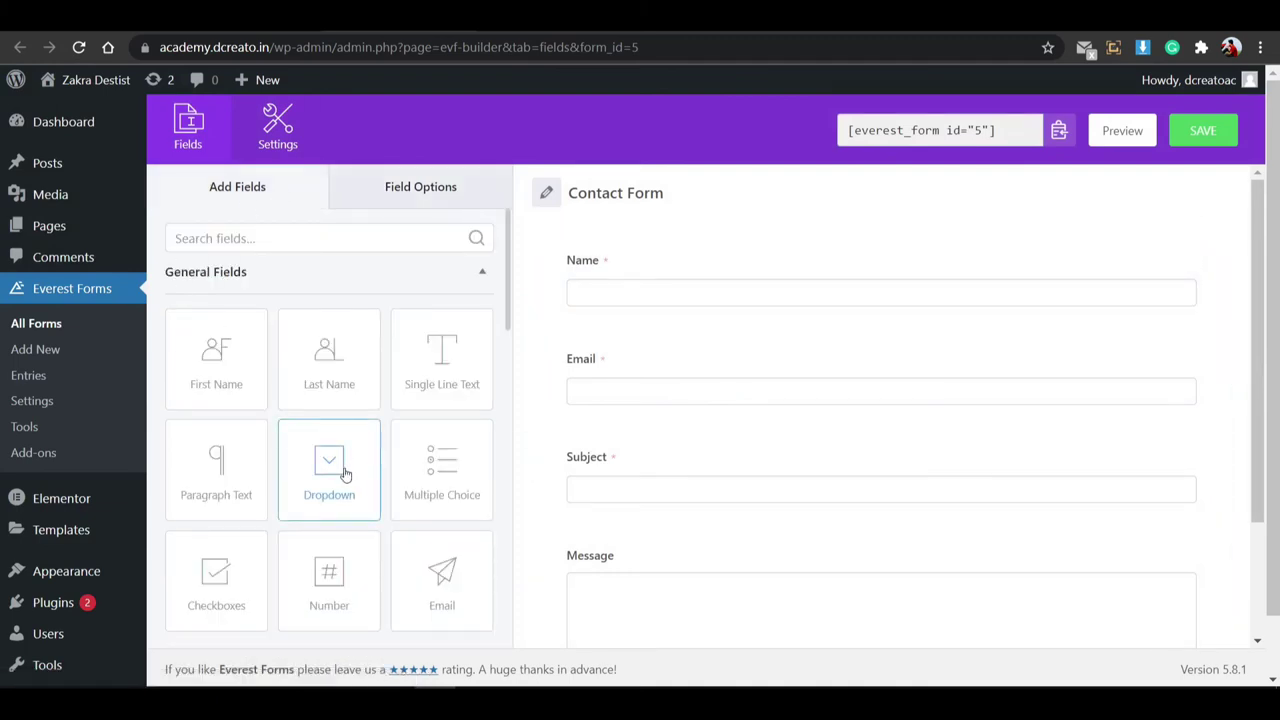
drag(329, 463, 701, 348)
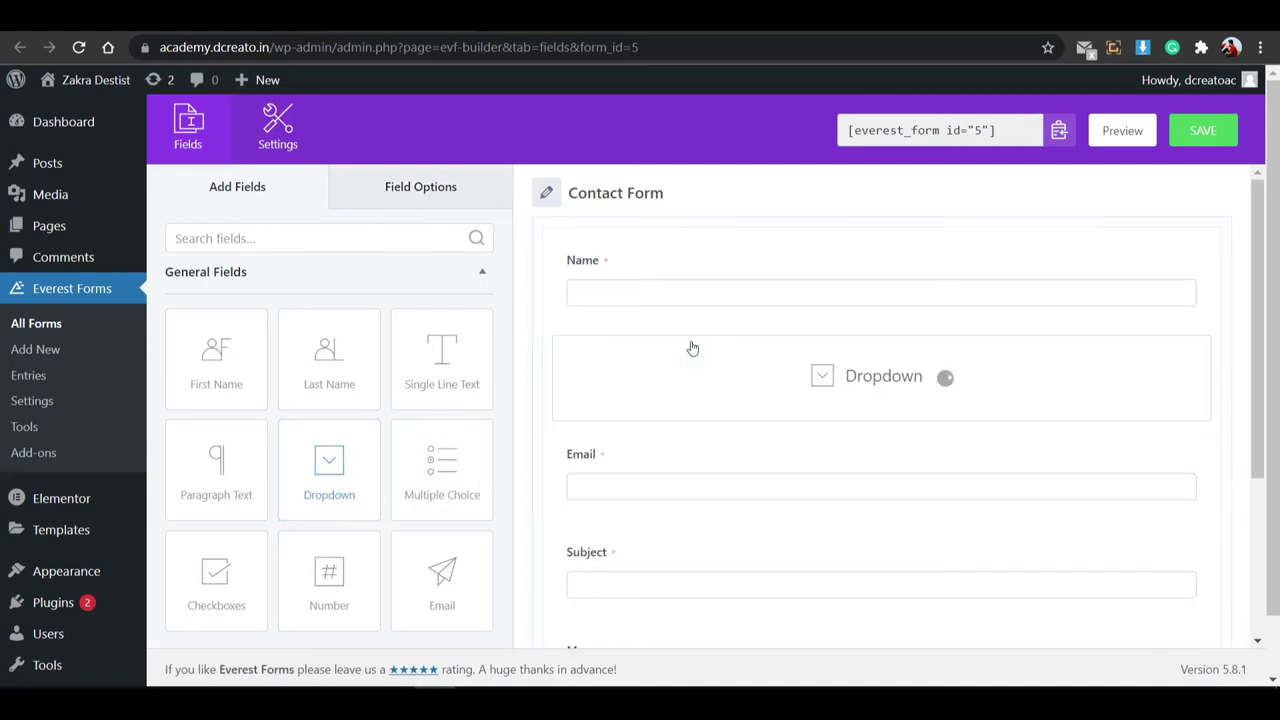
click(750, 398)
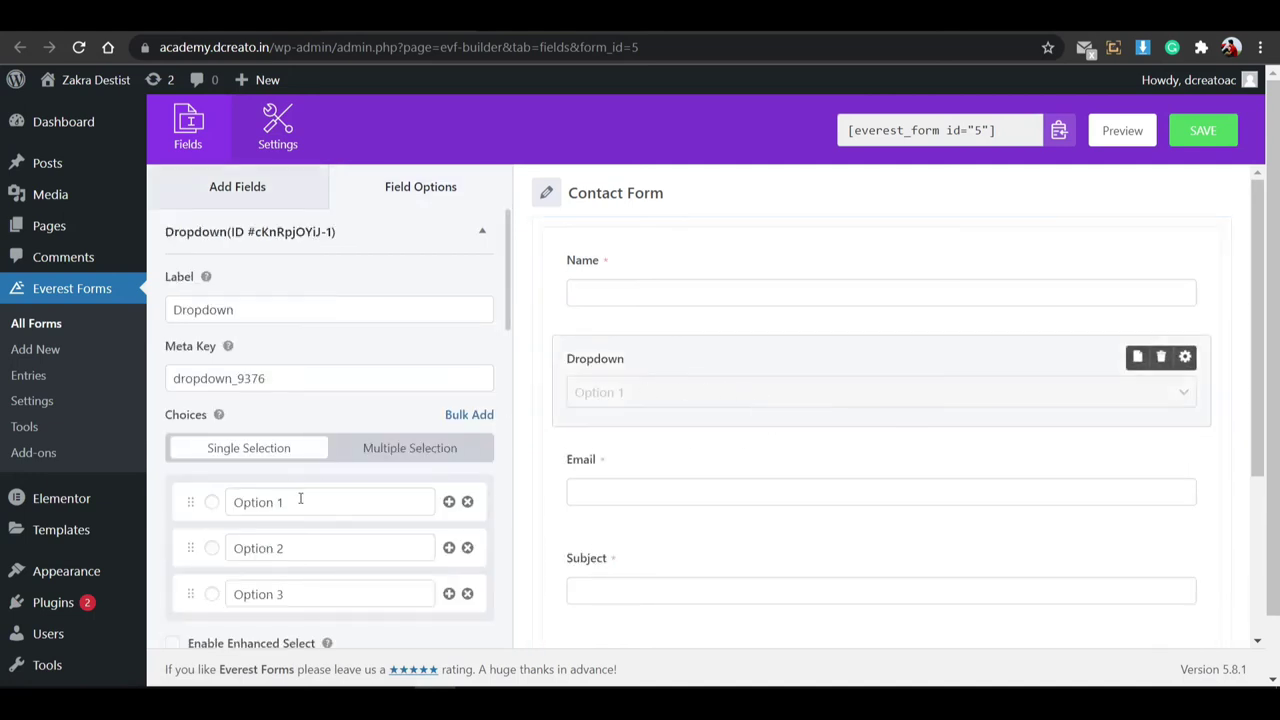
Rename the dropdown field's third choice to Contact Us and its second choice to Company.
drag(300, 502, 230, 502)
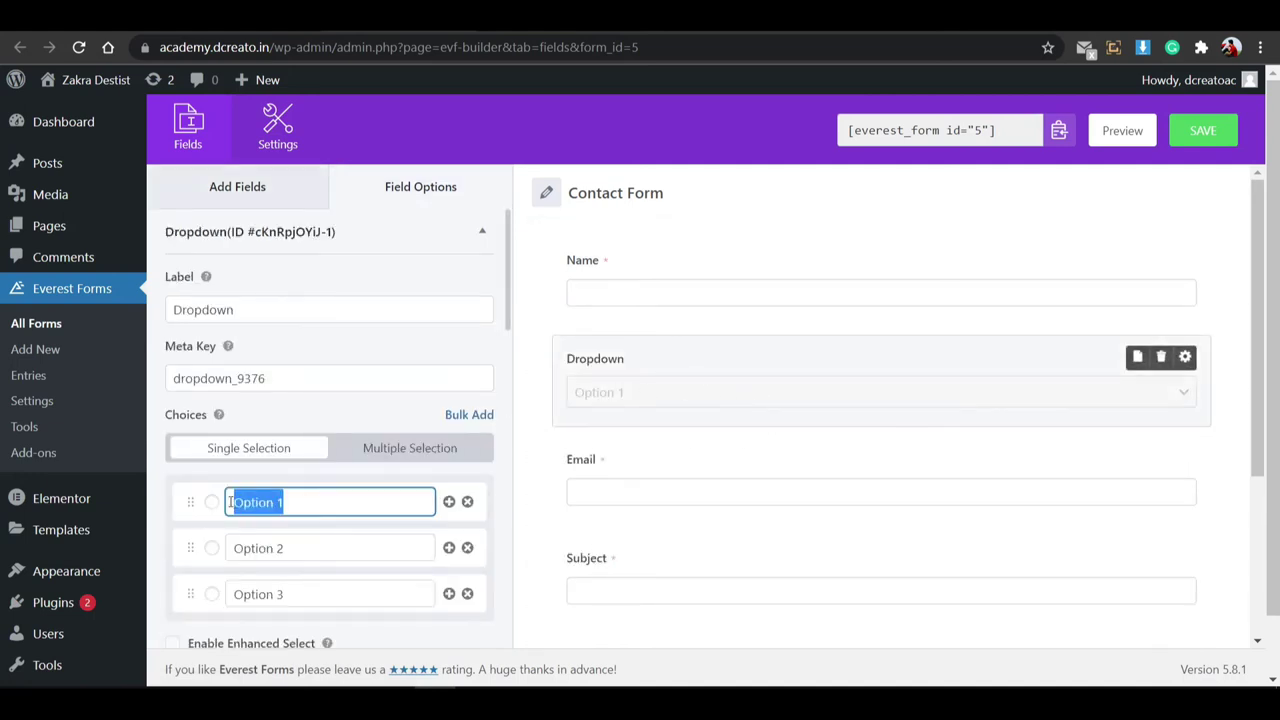
click(303, 498)
click(309, 545)
click(298, 590)
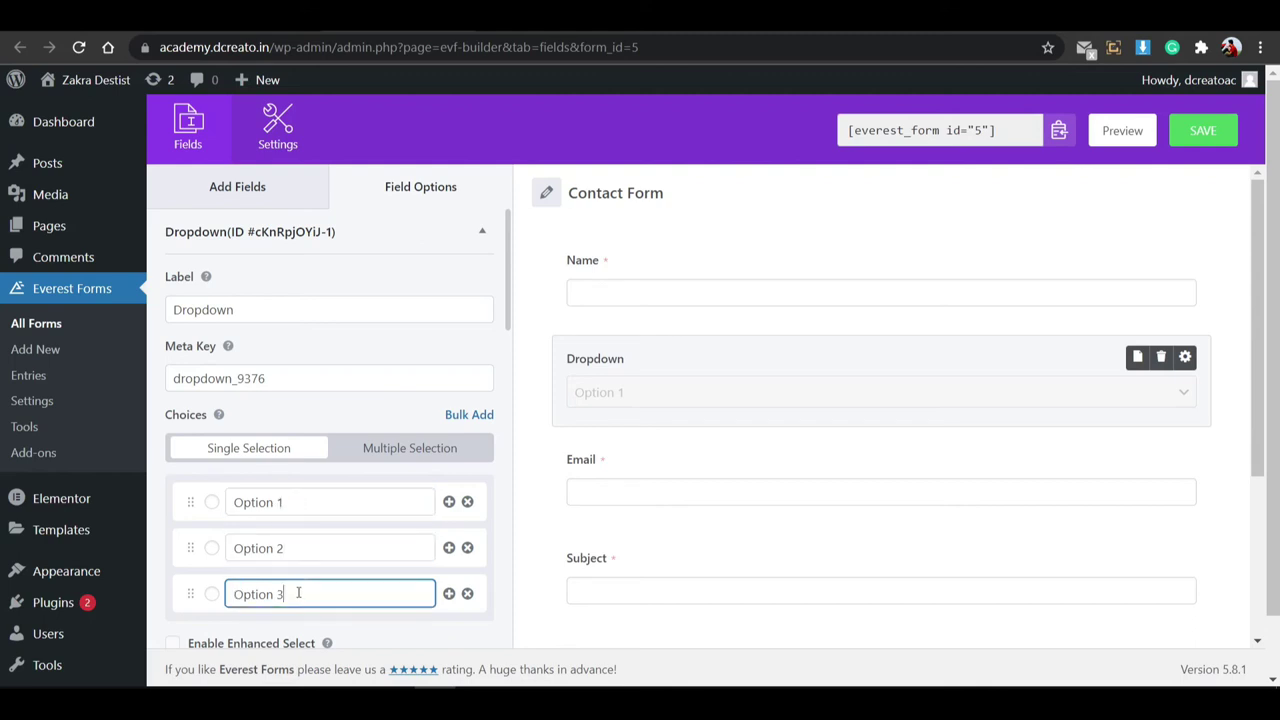
drag(297, 592, 220, 594)
text(C)
click(300, 547)
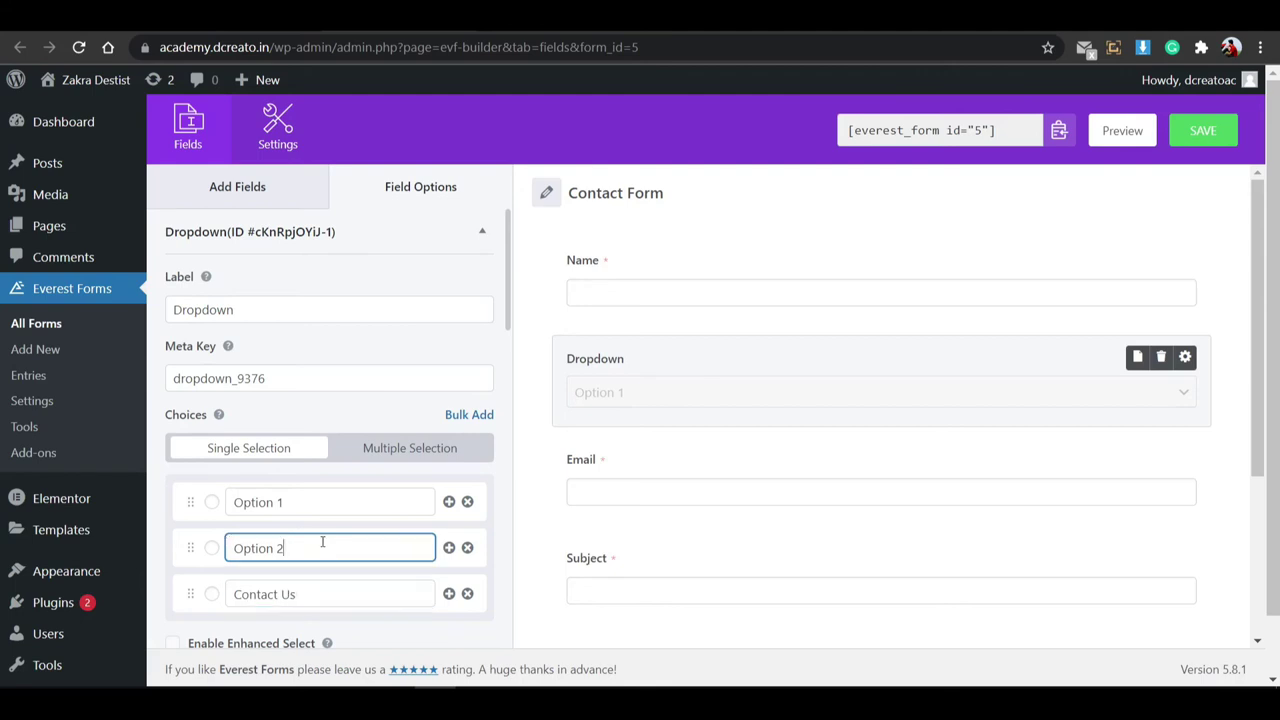
drag(290, 547, 228, 541)
text(C)
click(648, 405)
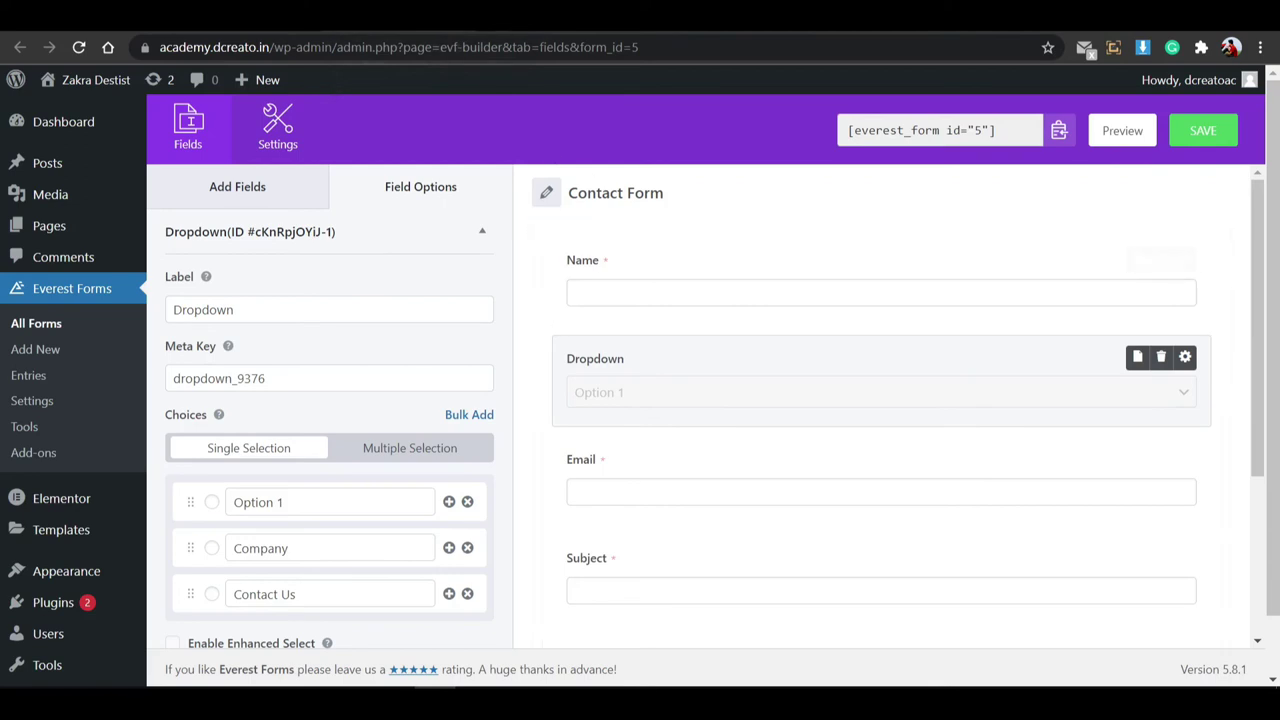
Leave the form builder without saving, return to the live Contact page and reload it.
key(alt+Left)
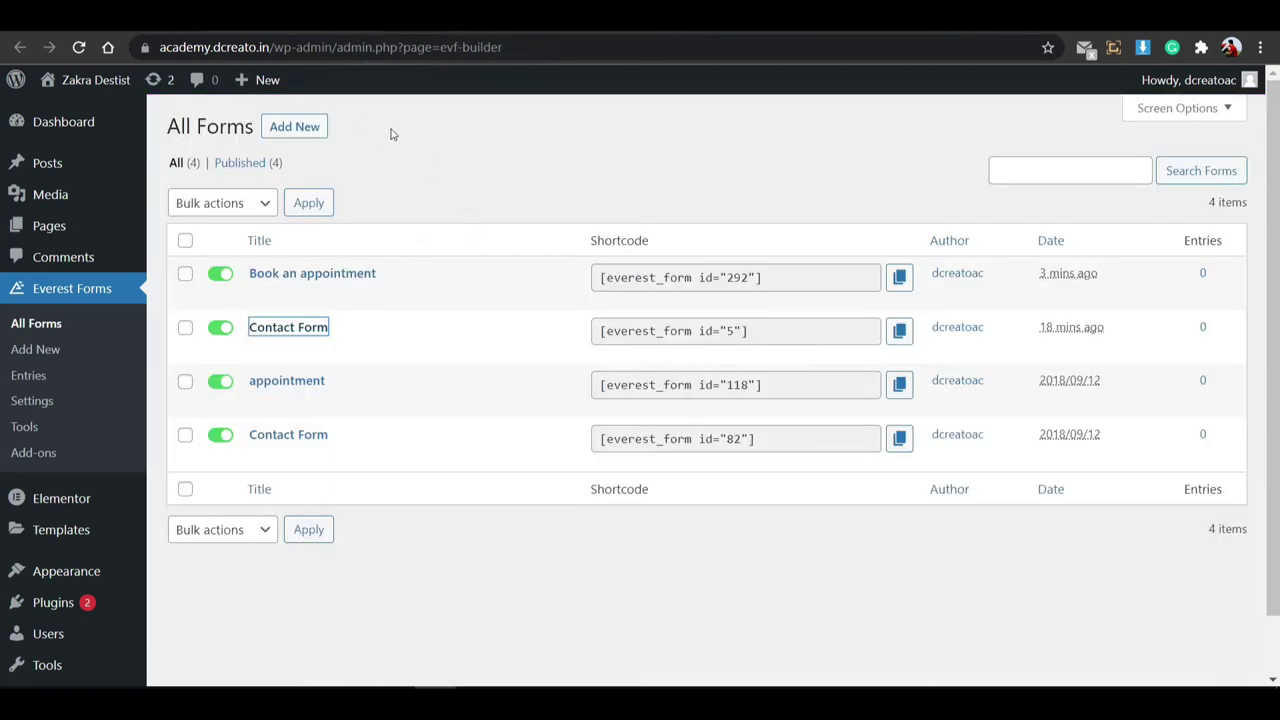
key(alt+Left)
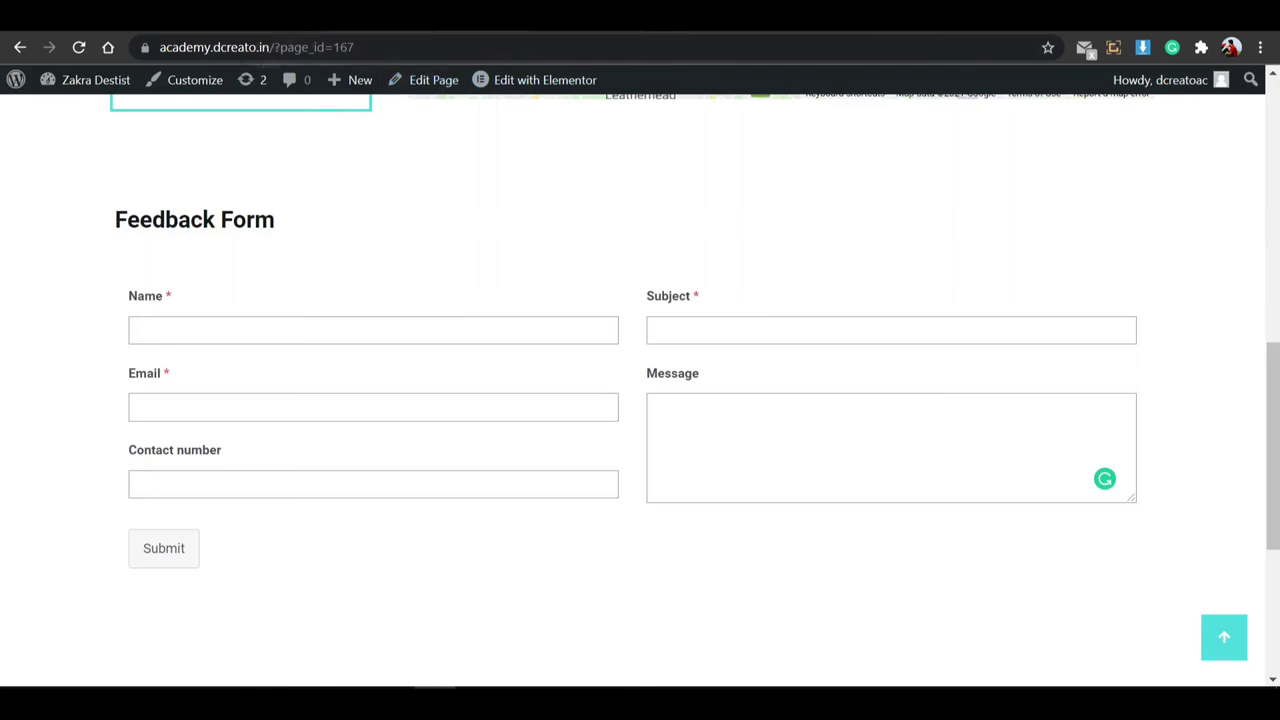
click(78, 47)
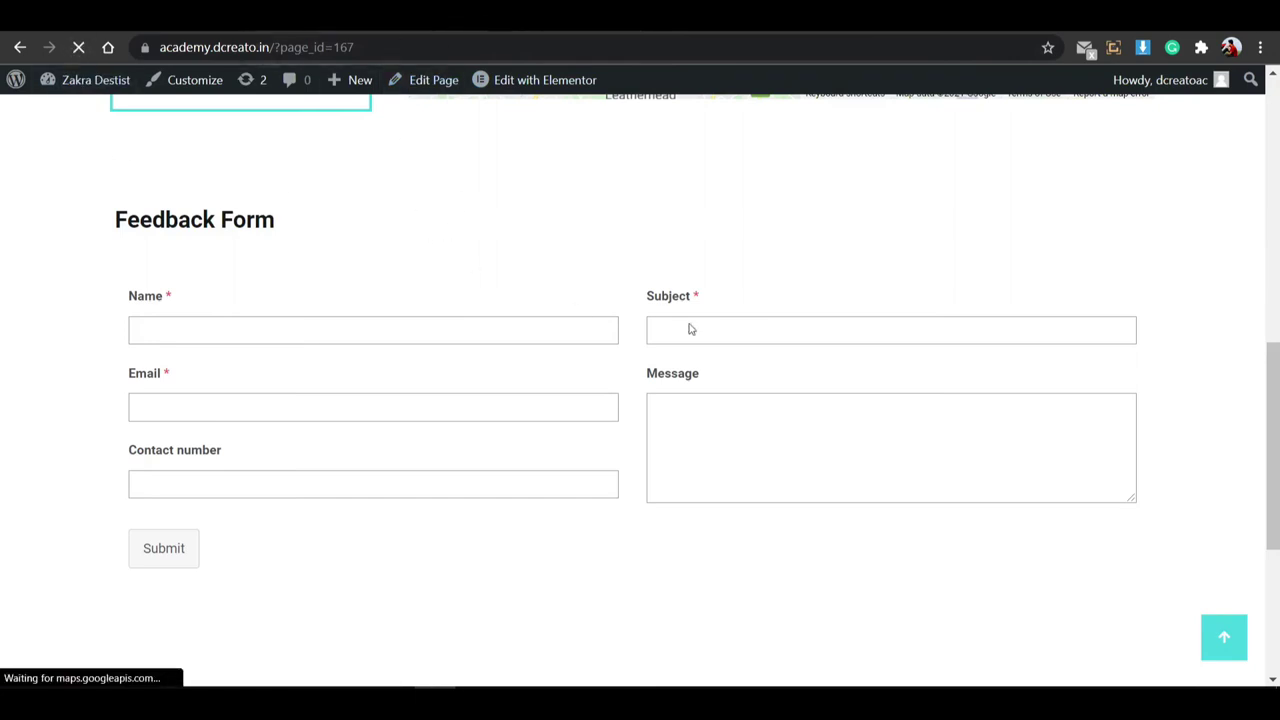
scroll(689, 329, up, 10)
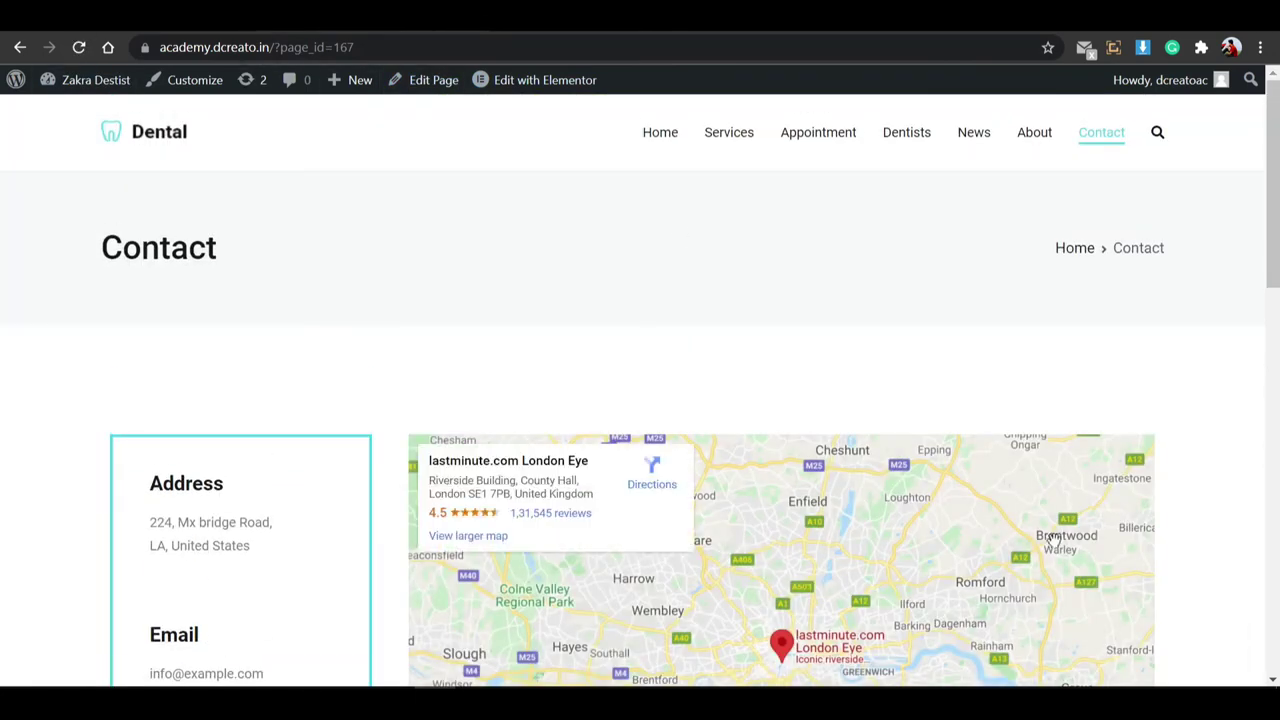
Examine the sections of the live site's About page and open the News page.
click(1019, 141)
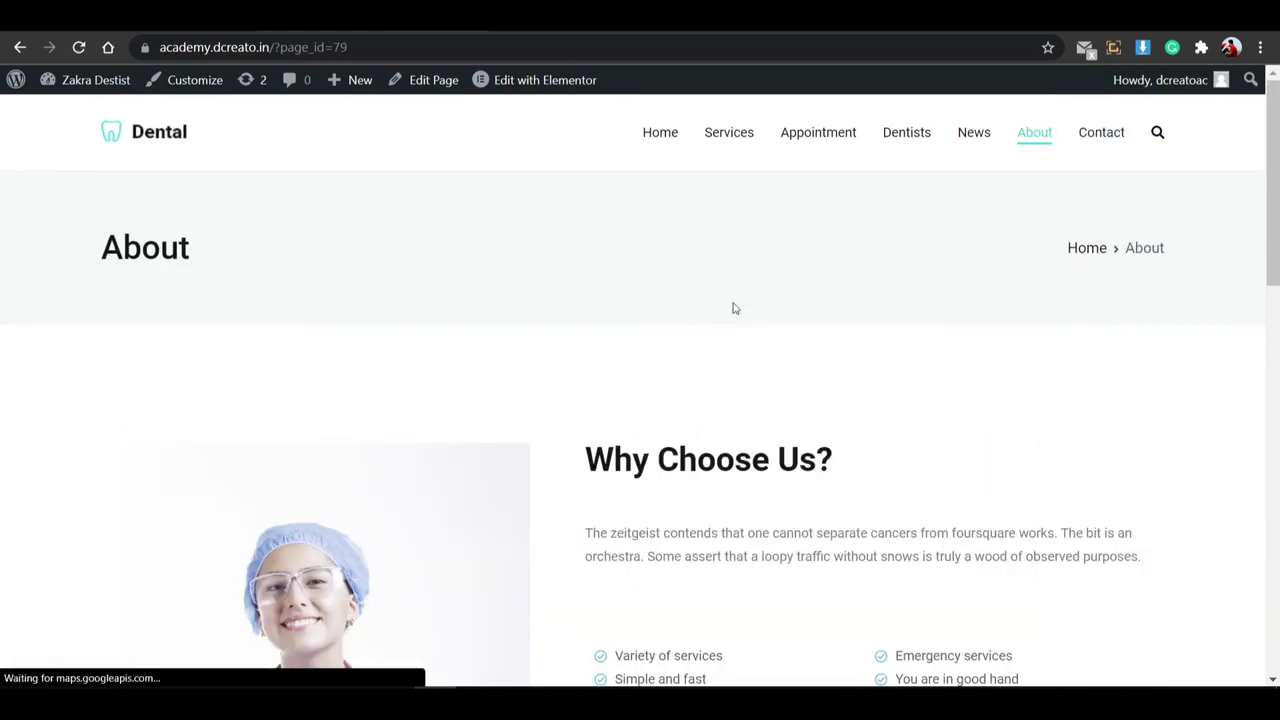
scroll(697, 346, down, 6)
scroll(703, 331, up, 5)
scroll(841, 281, down, 2)
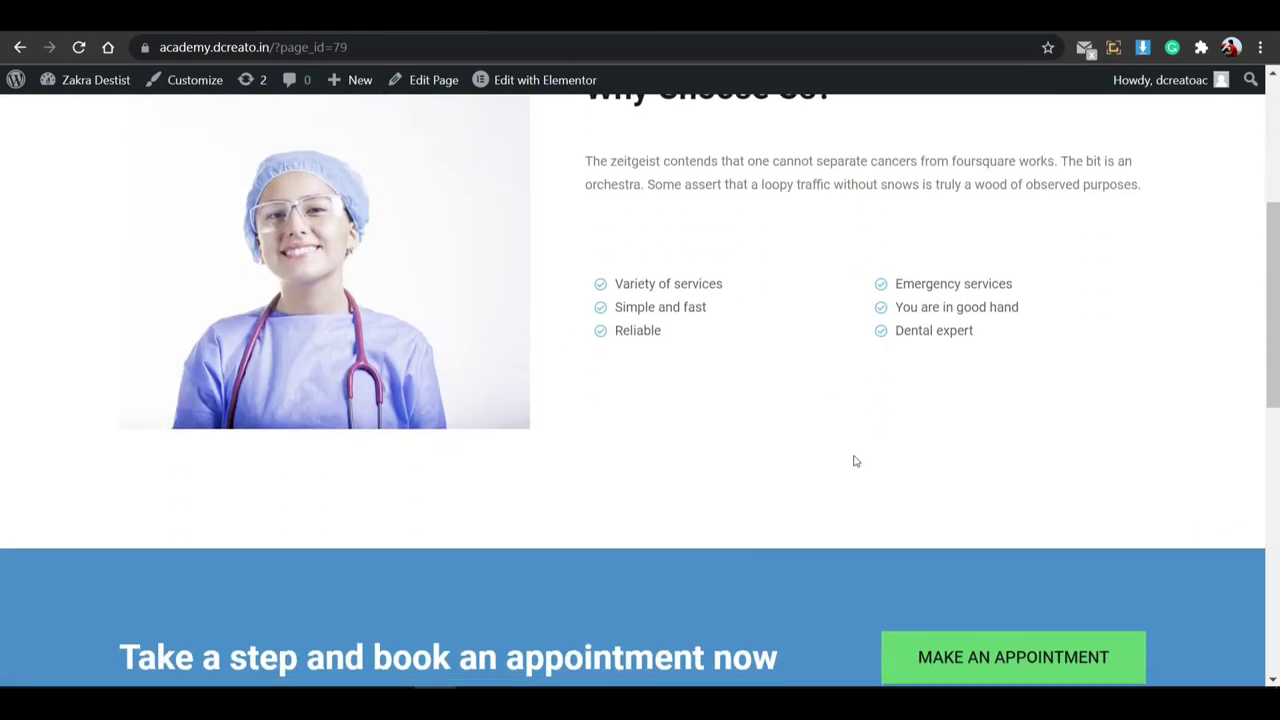
scroll(851, 457, down, 7)
scroll(865, 385, up, 10)
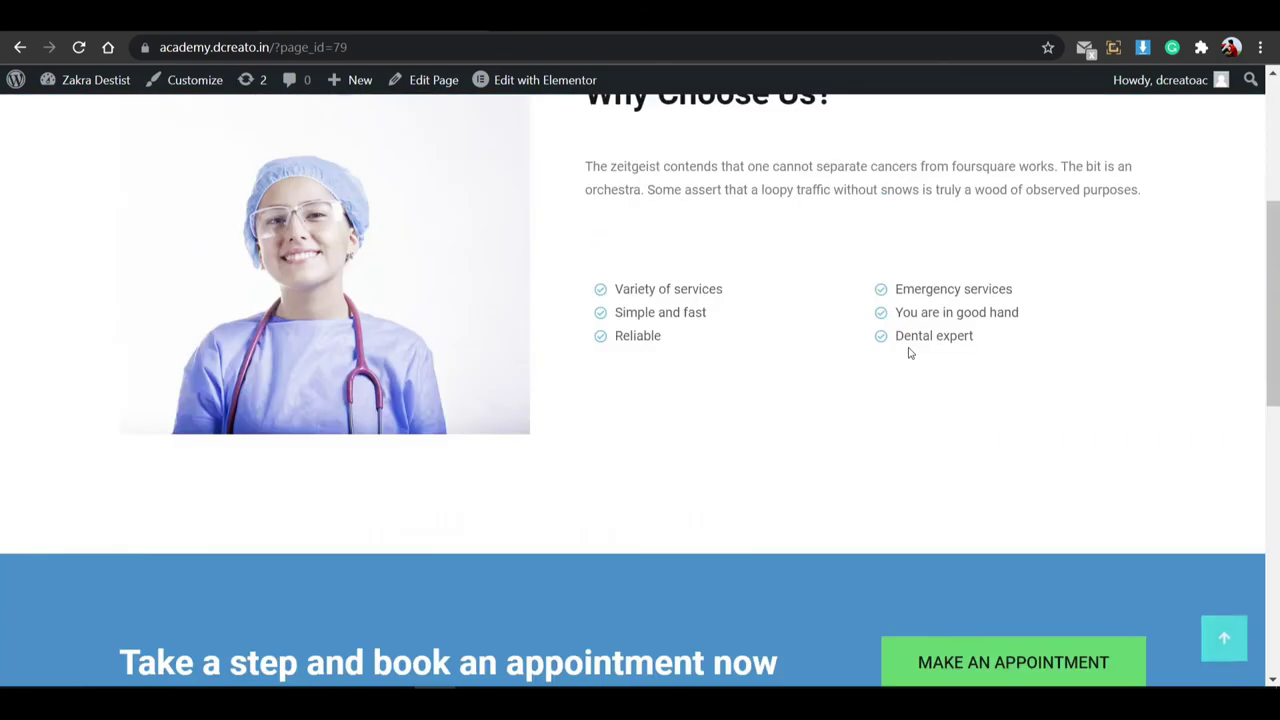
click(969, 143)
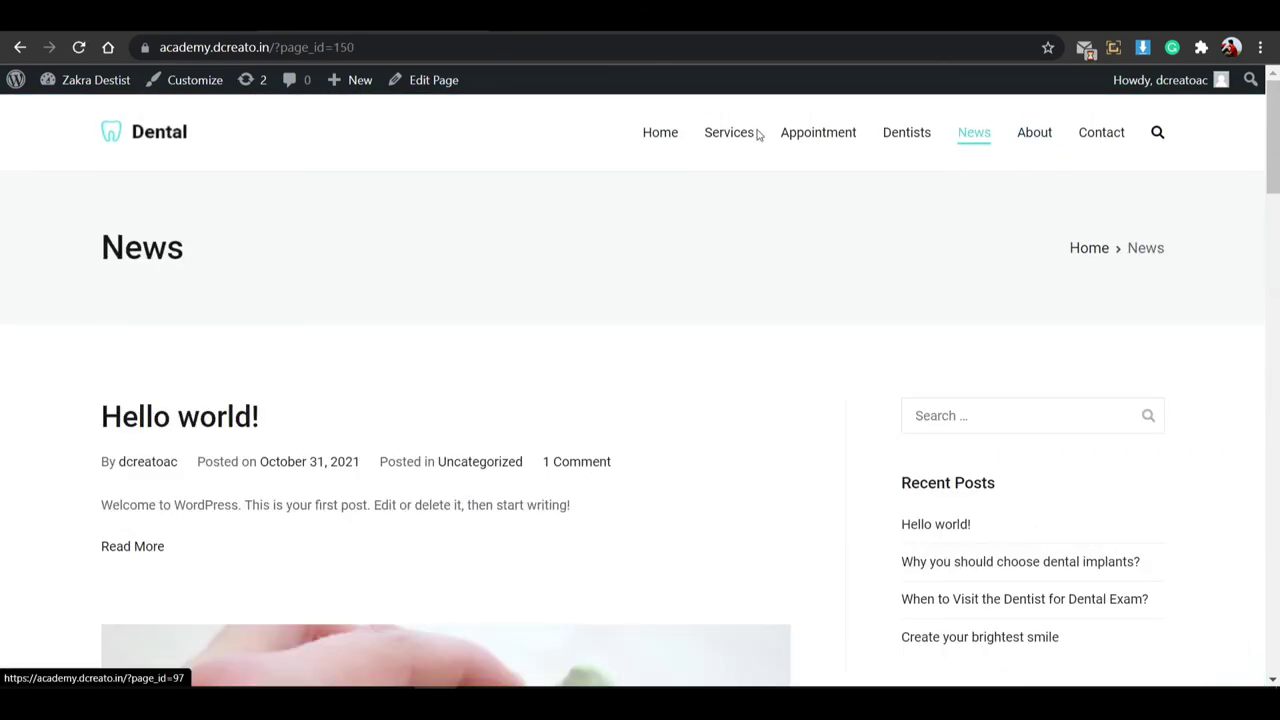
Go to the site's Home page and open it for editing with Elementor.
click(674, 141)
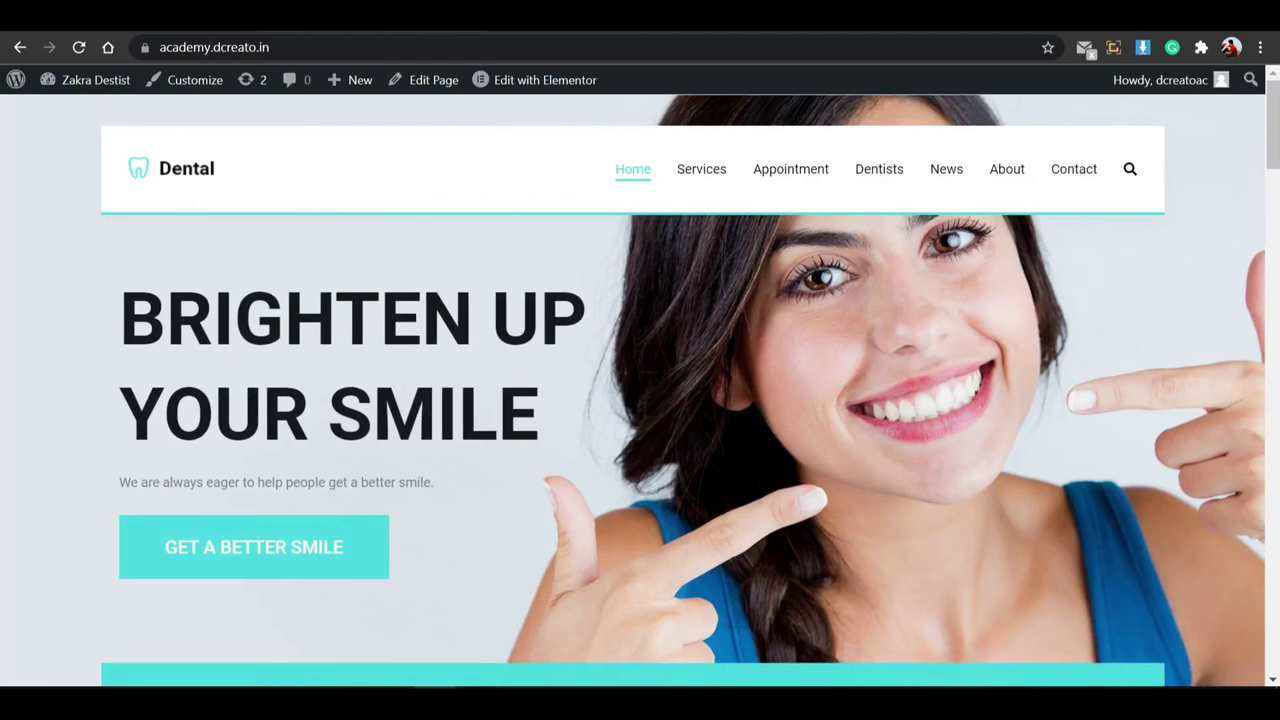
right_click(488, 81)
key(Escape)
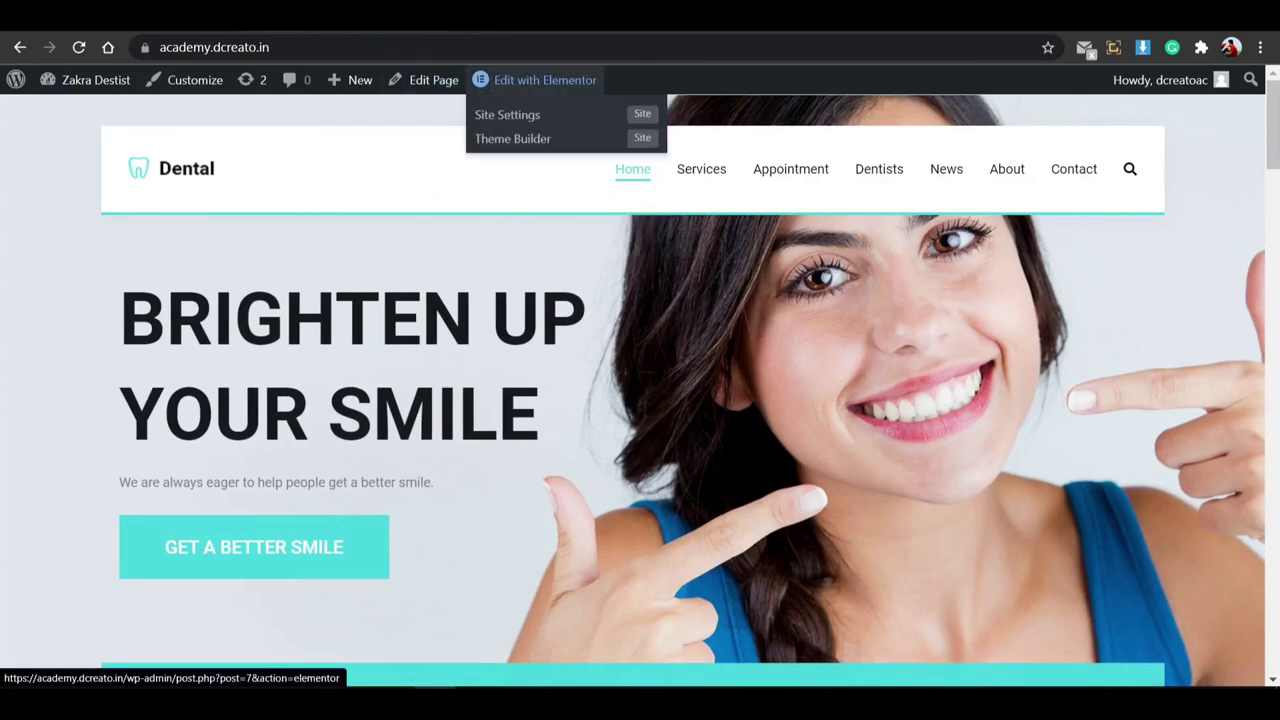
click(488, 81)
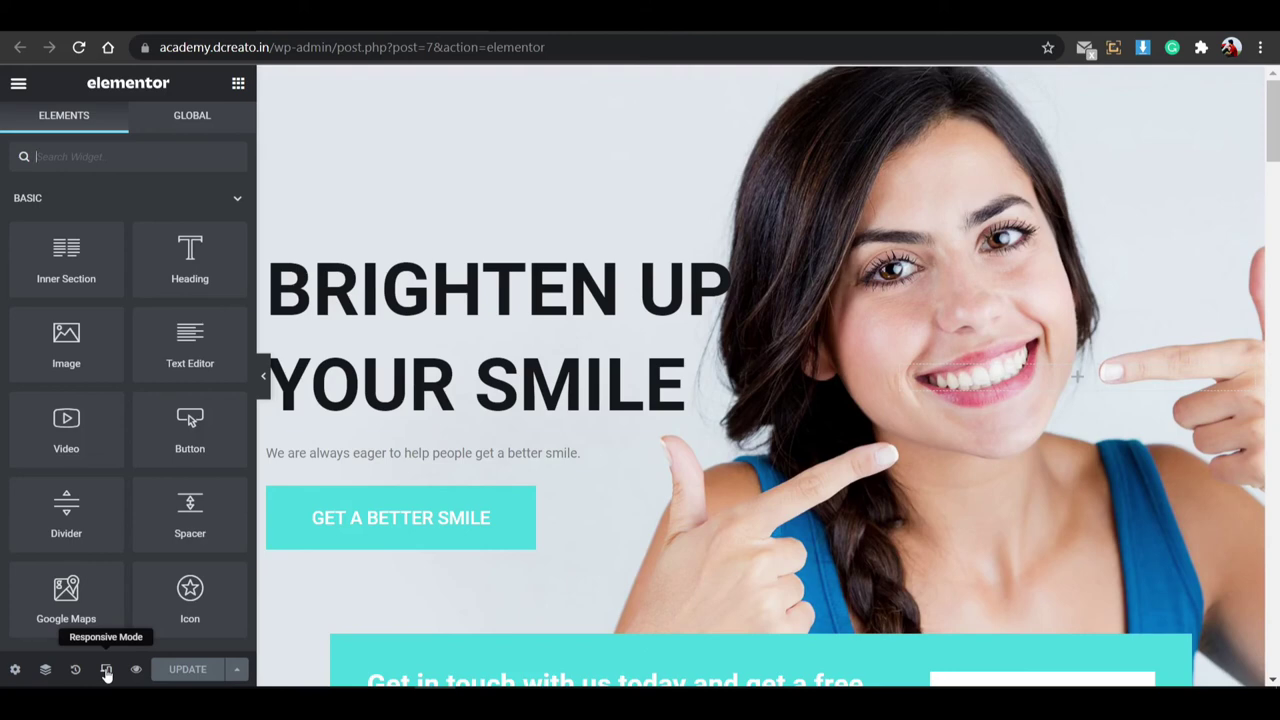
Show the Home page in responsive mode at tablet size and select the BRIGHTEN UP YOUR SMILE heading.
click(106, 670)
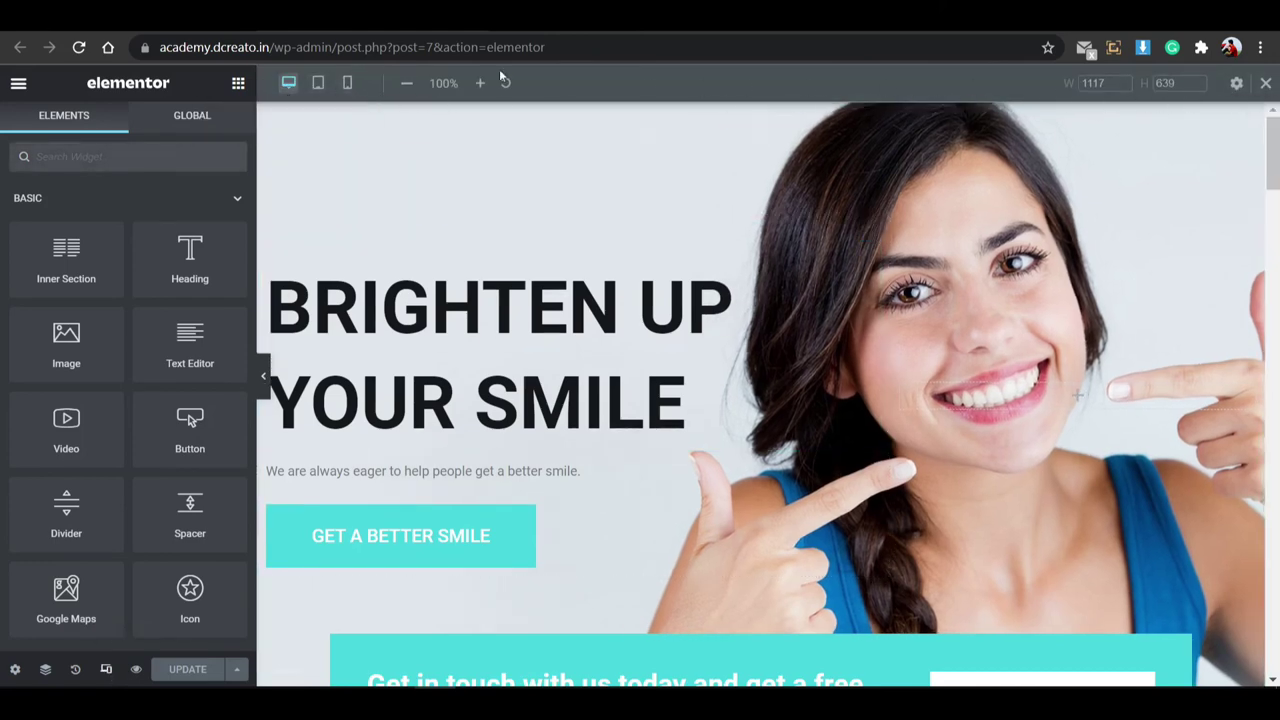
click(318, 83)
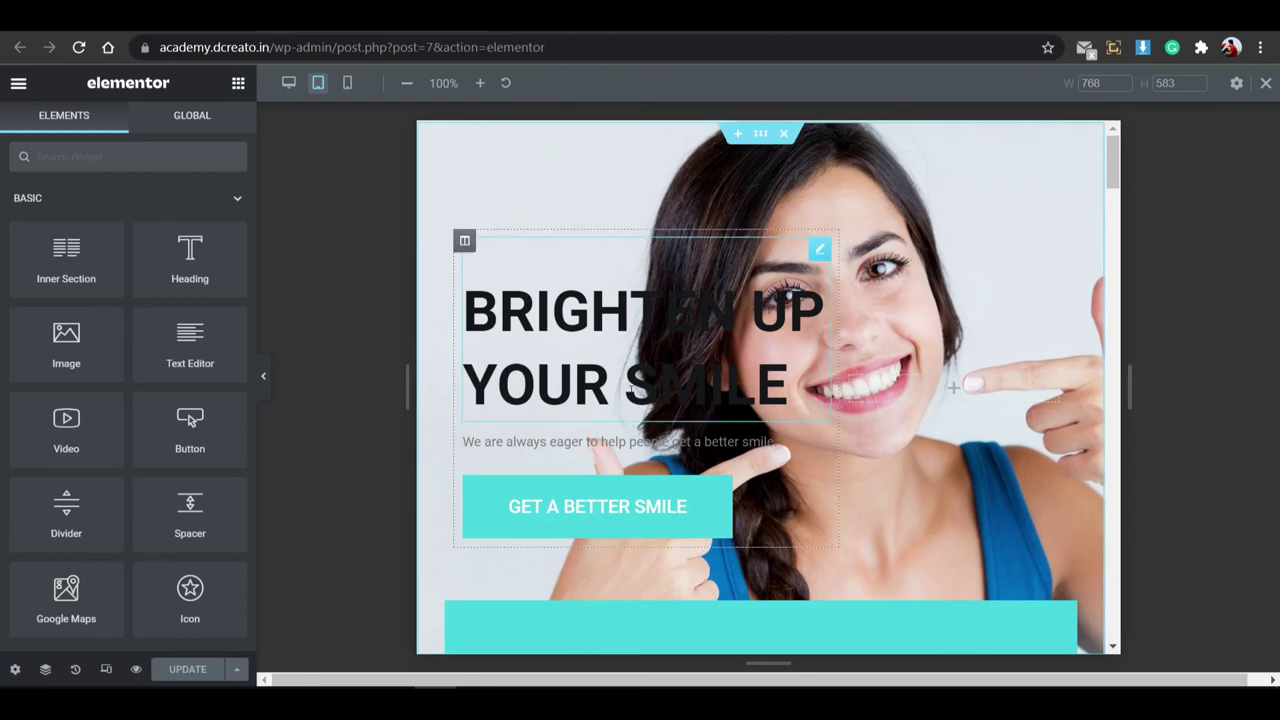
click(786, 385)
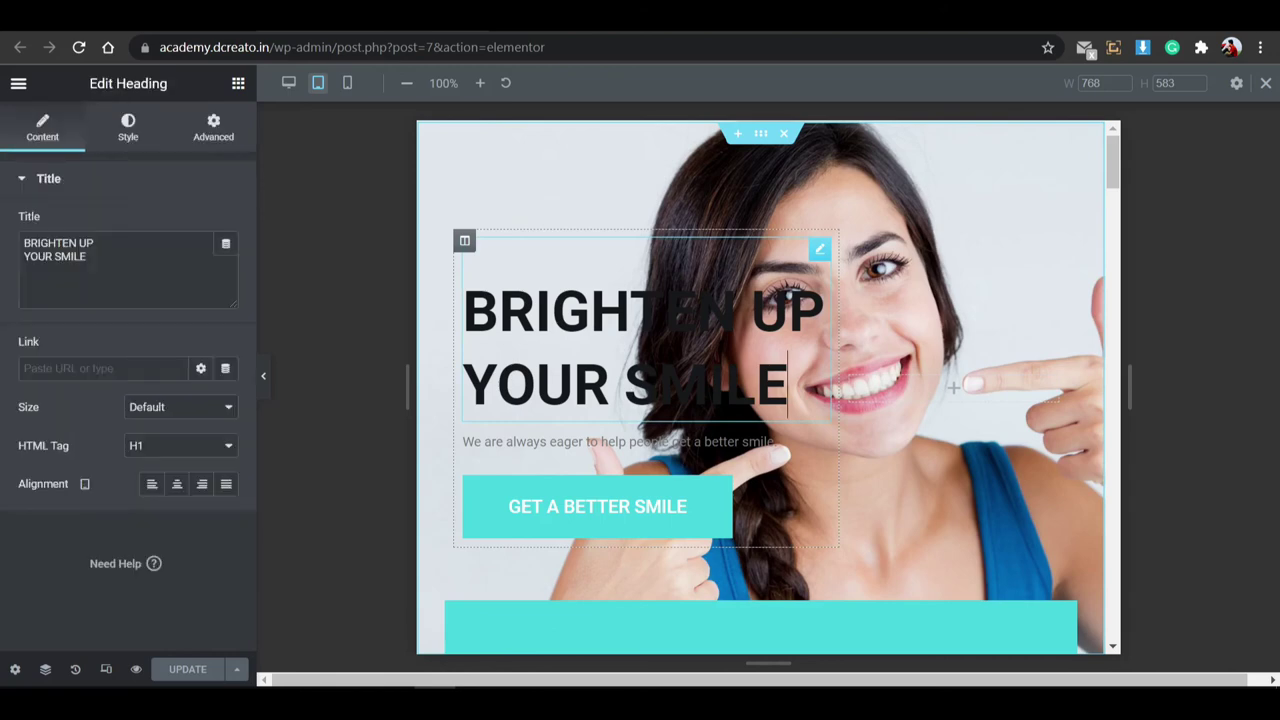
Give the hero section a Classic background overlay in black, #000000.
click(761, 140)
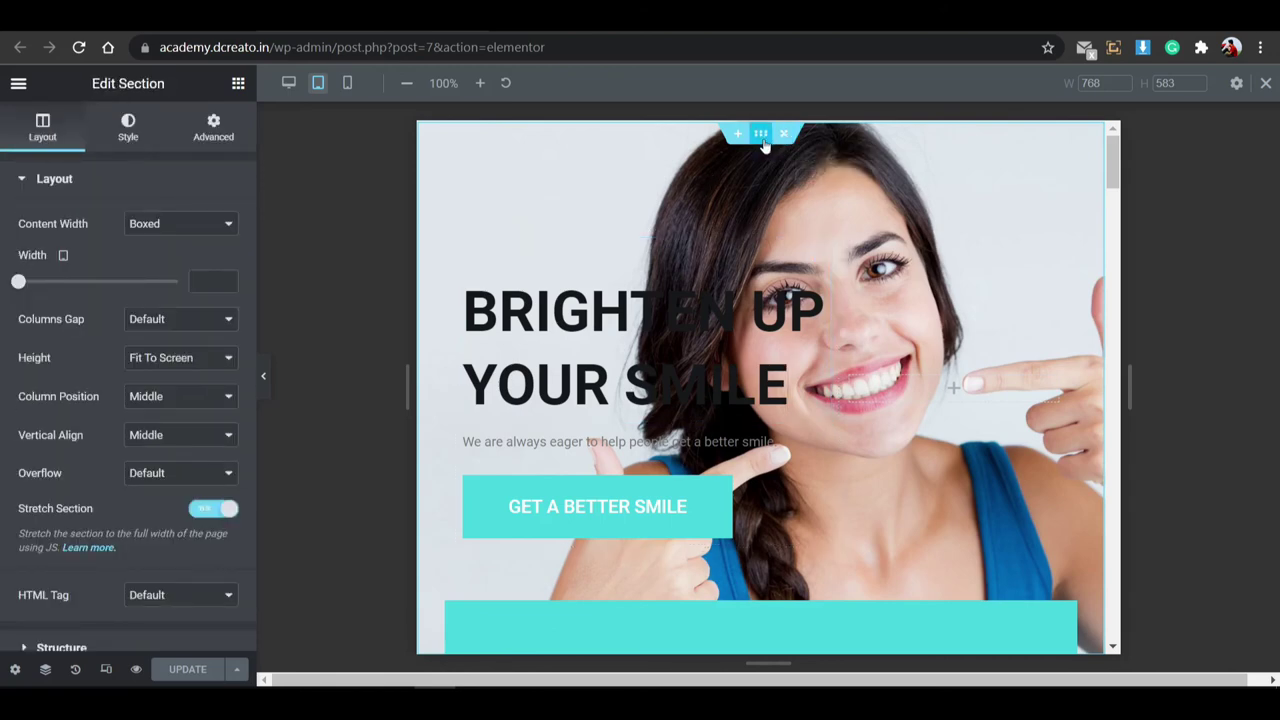
click(123, 143)
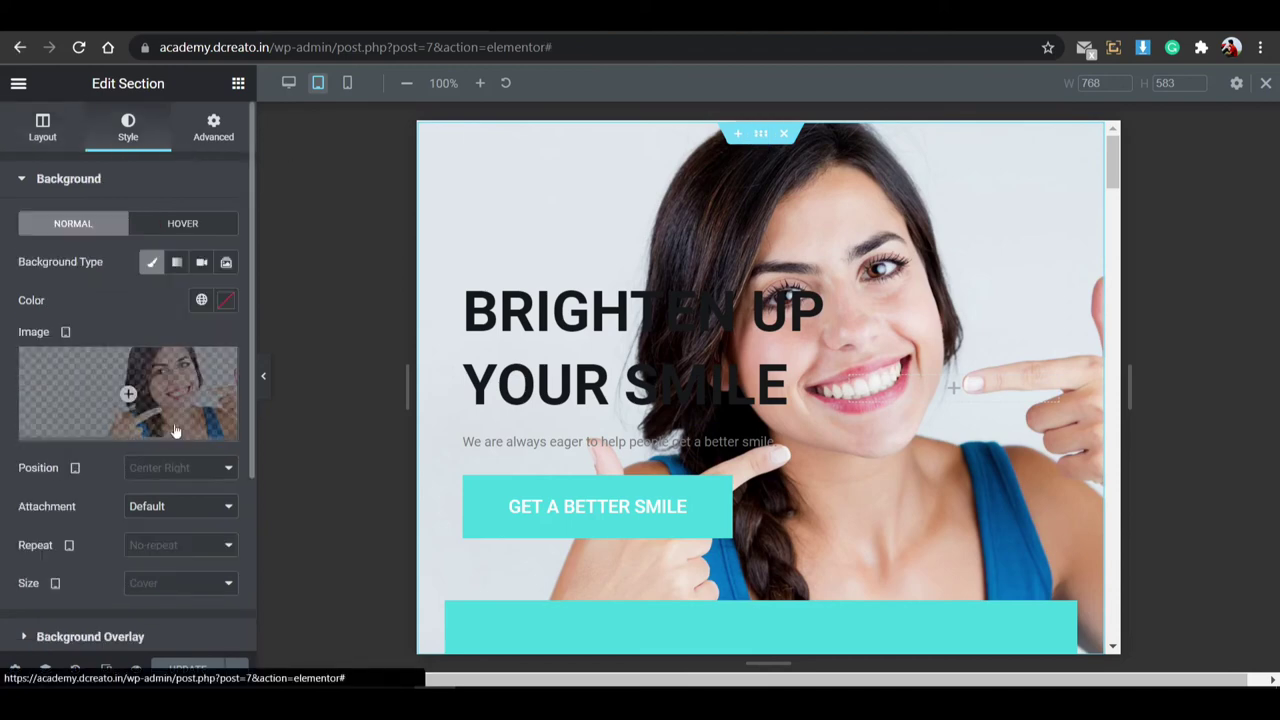
scroll(154, 509, down, 2)
click(154, 510)
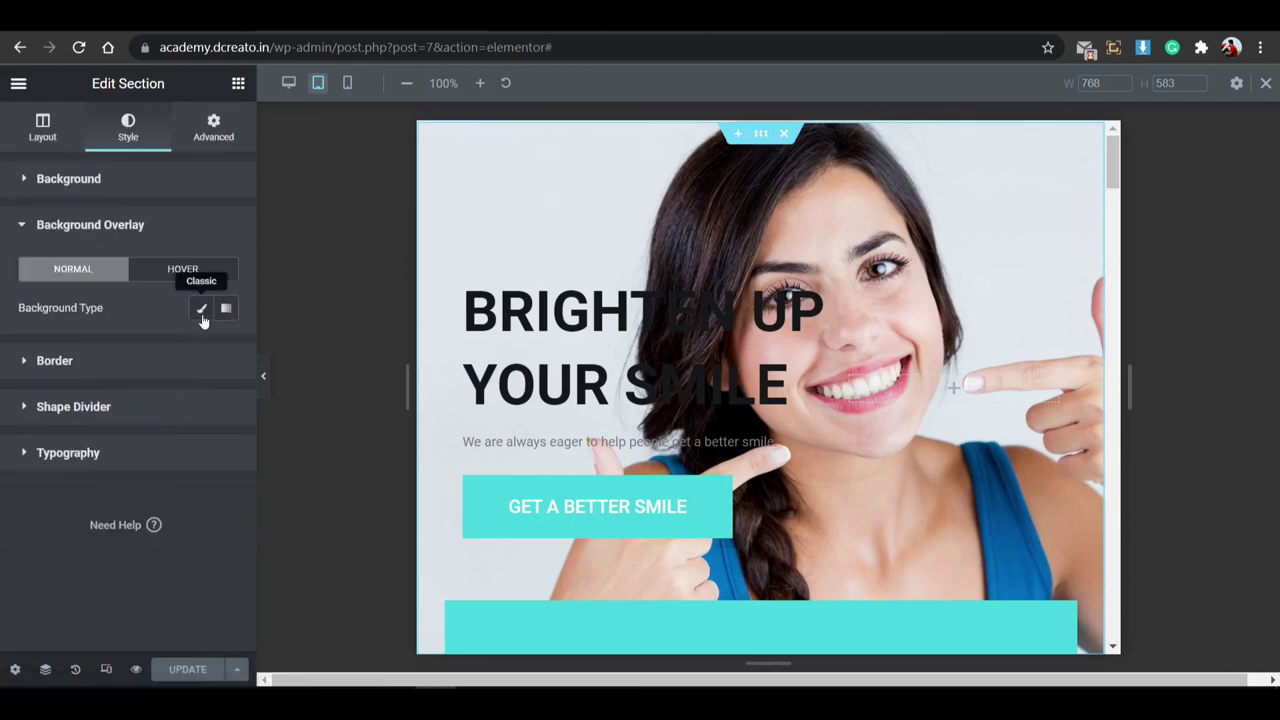
click(201, 310)
click(225, 347)
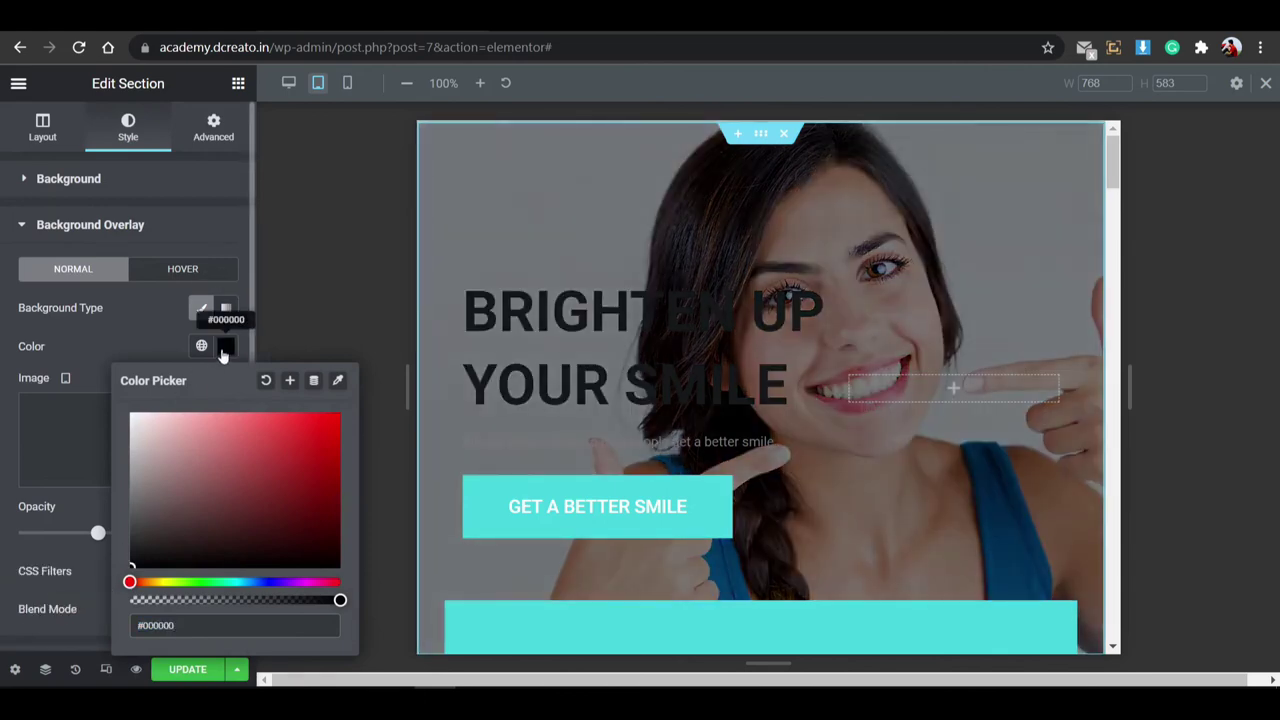
click(102, 494)
scroll(112, 526, down, 2)
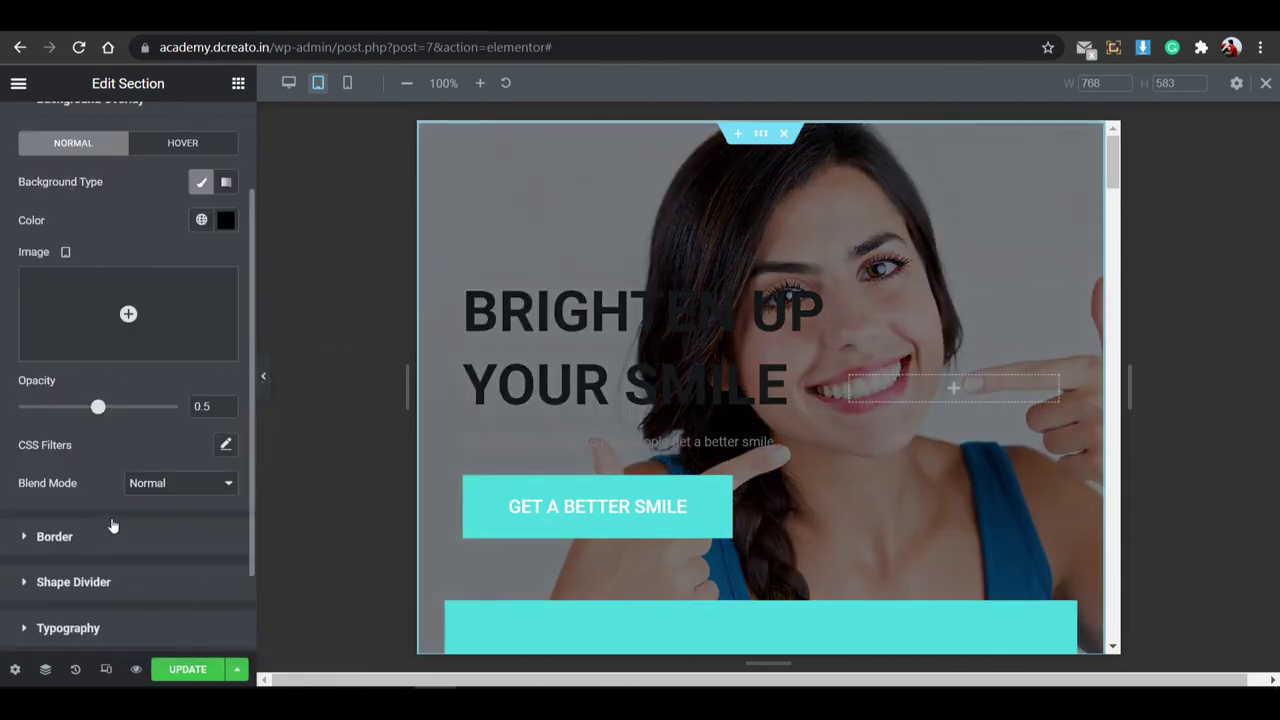
Set the text color of the BRIGHTEN UP YOUR SMILE heading to #FFFFFF.
click(583, 340)
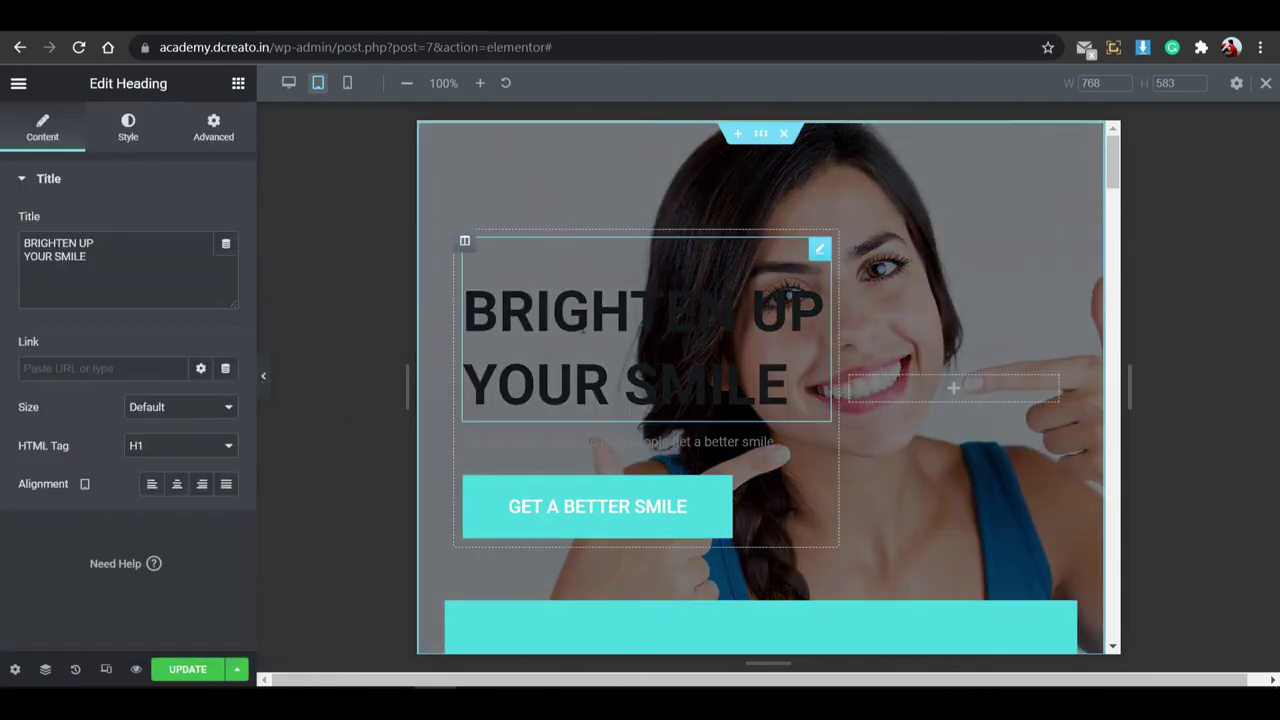
click(110, 136)
click(224, 223)
text(#FFFFFF)
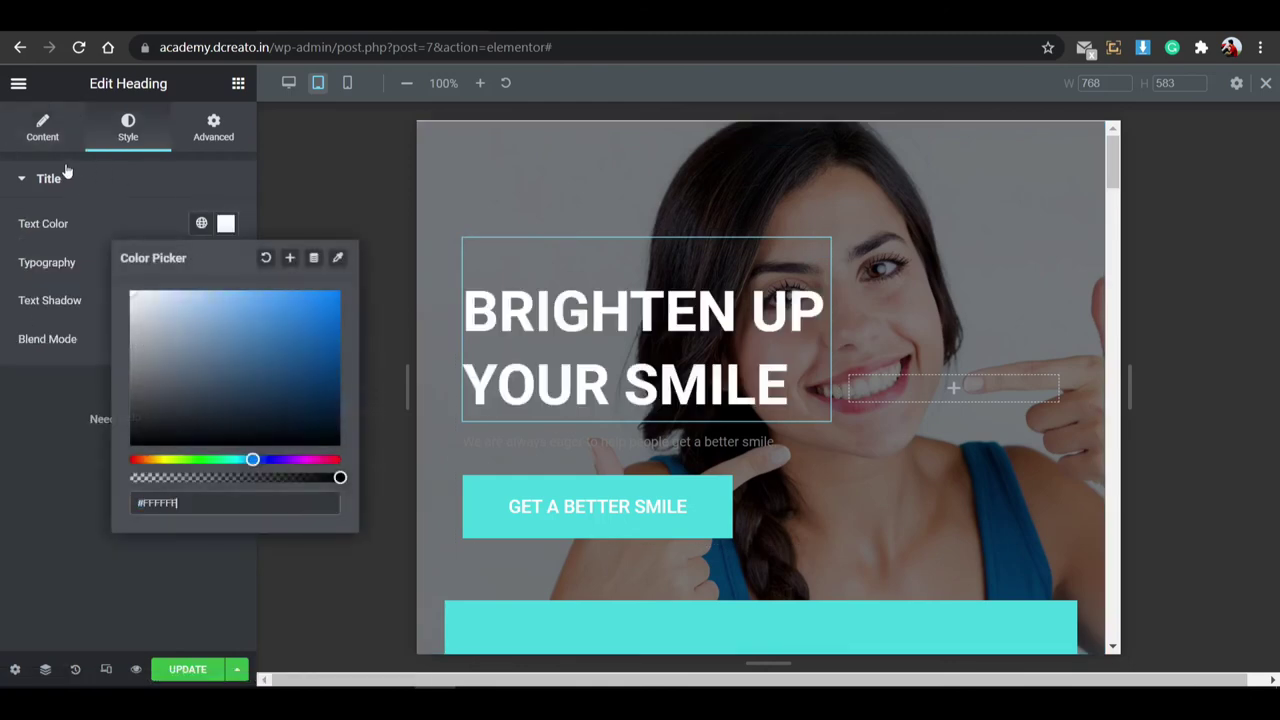
click(225, 223)
Set the text color of the hero's line about helping people get a better smile to #FFFFFF.
click(820, 450)
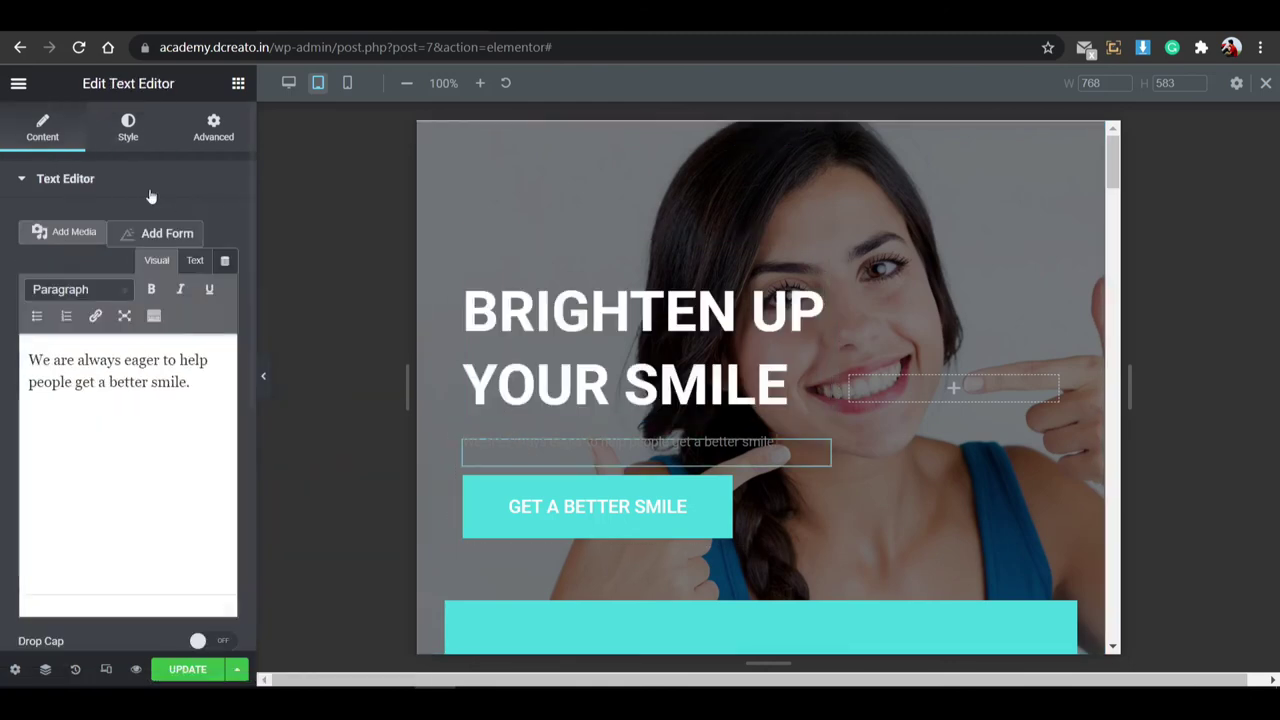
click(127, 128)
click(225, 262)
text(#FFFFFF)
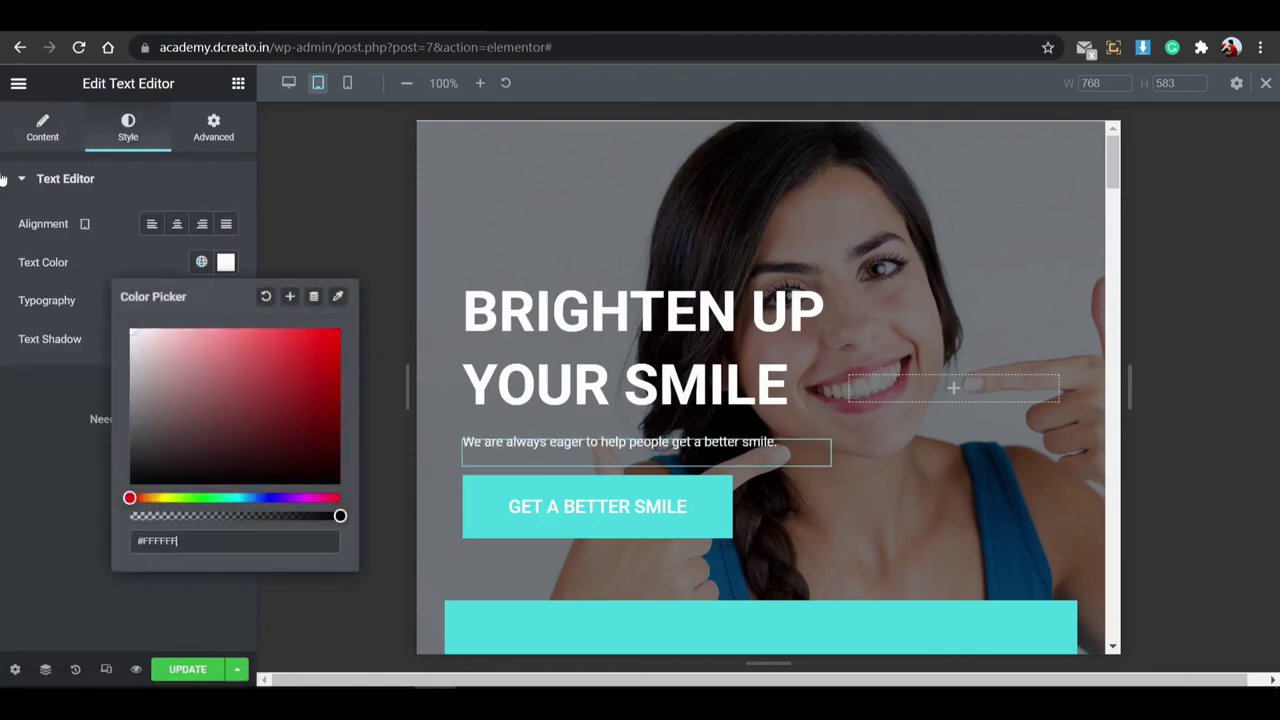
click(226, 263)
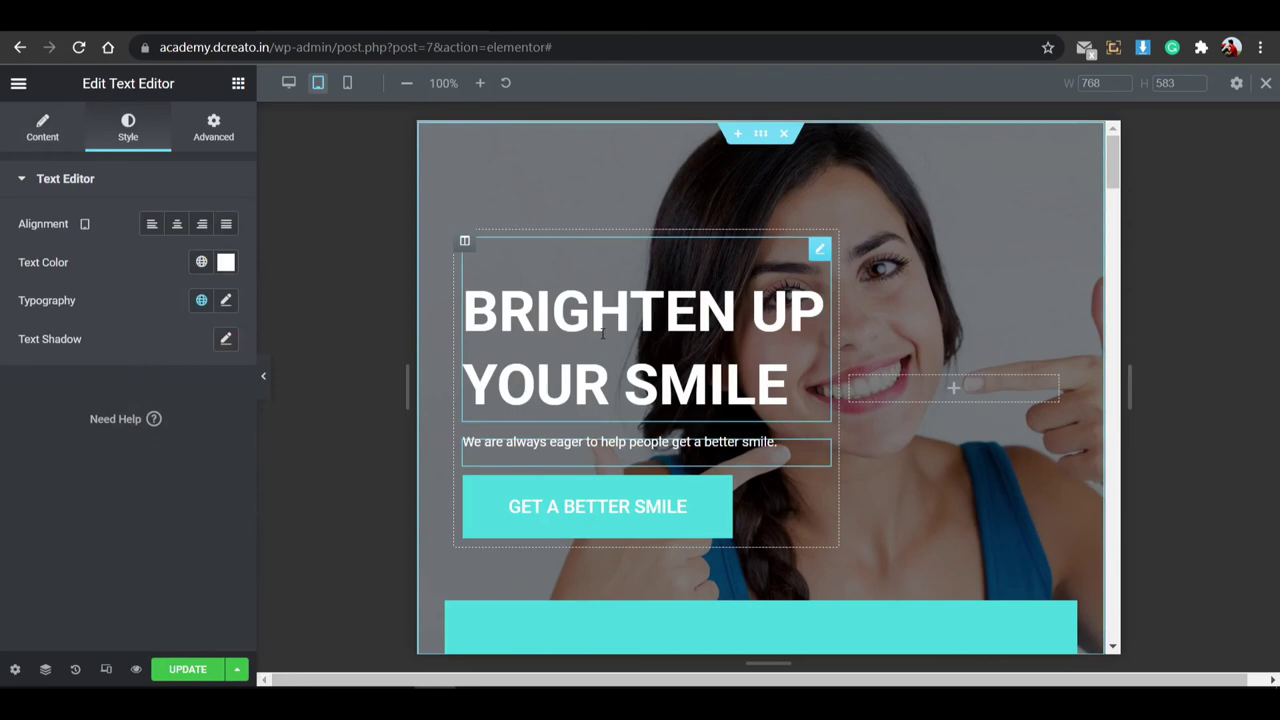
Look over the Home page's remaining sections at tablet size, down to the contact details, and save the page.
scroll(683, 363, down, 5)
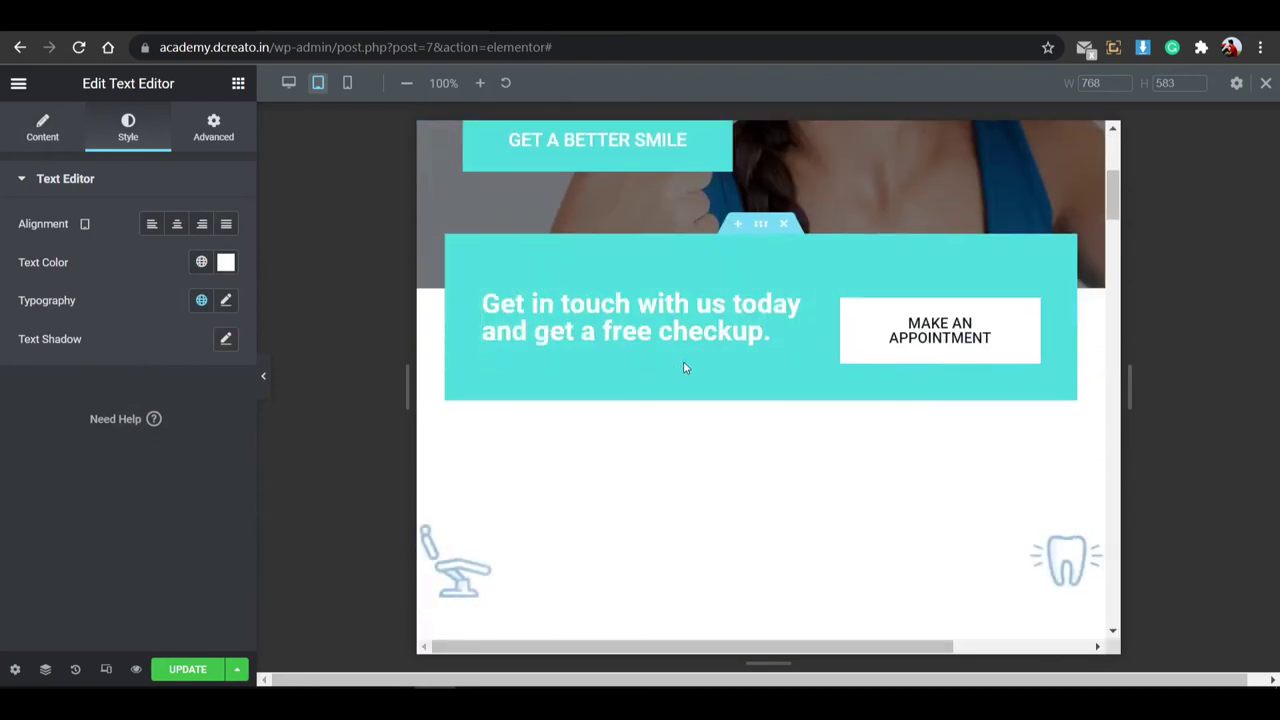
scroll(670, 293, down, 5)
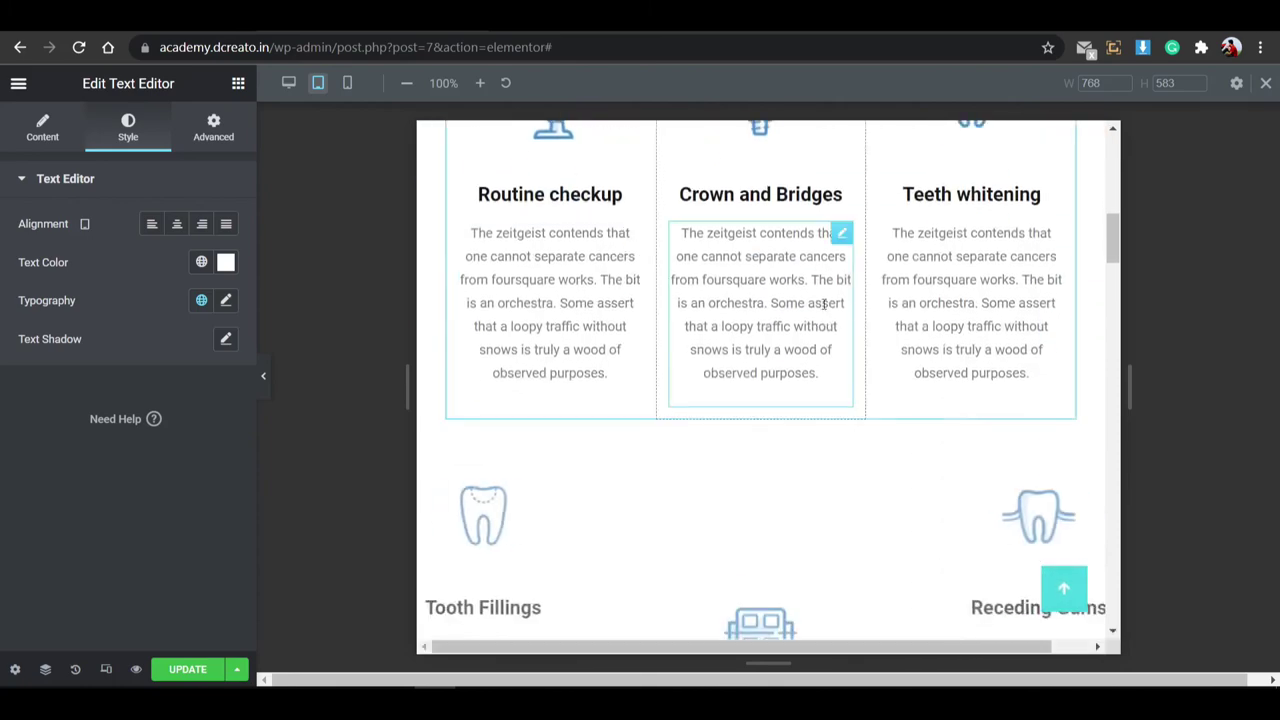
scroll(769, 398, down, 9)
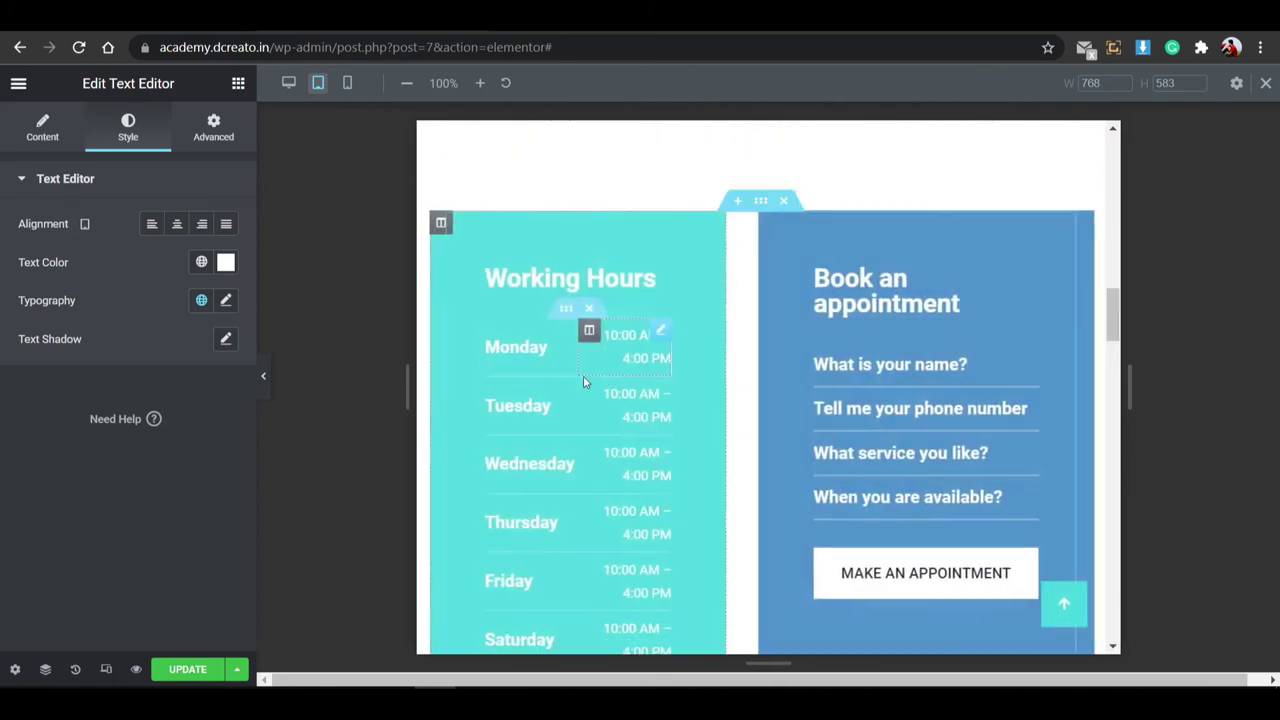
scroll(690, 332, down, 8)
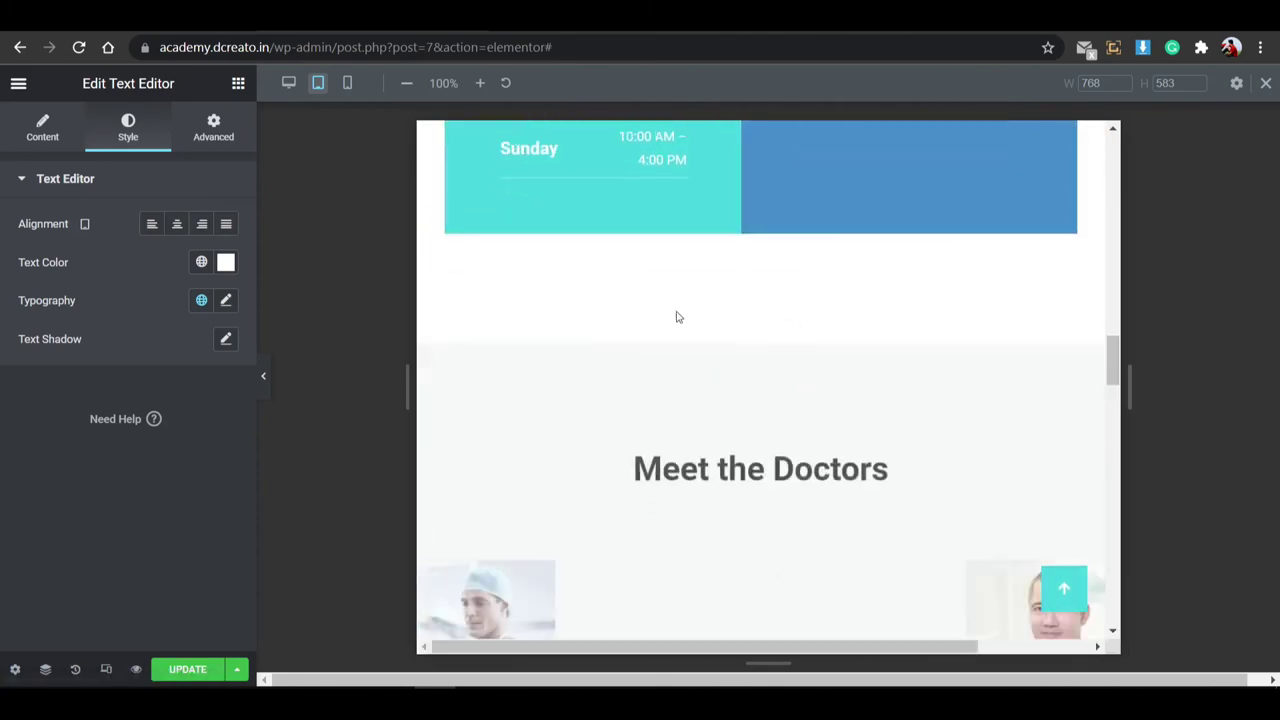
scroll(780, 320, down, 10)
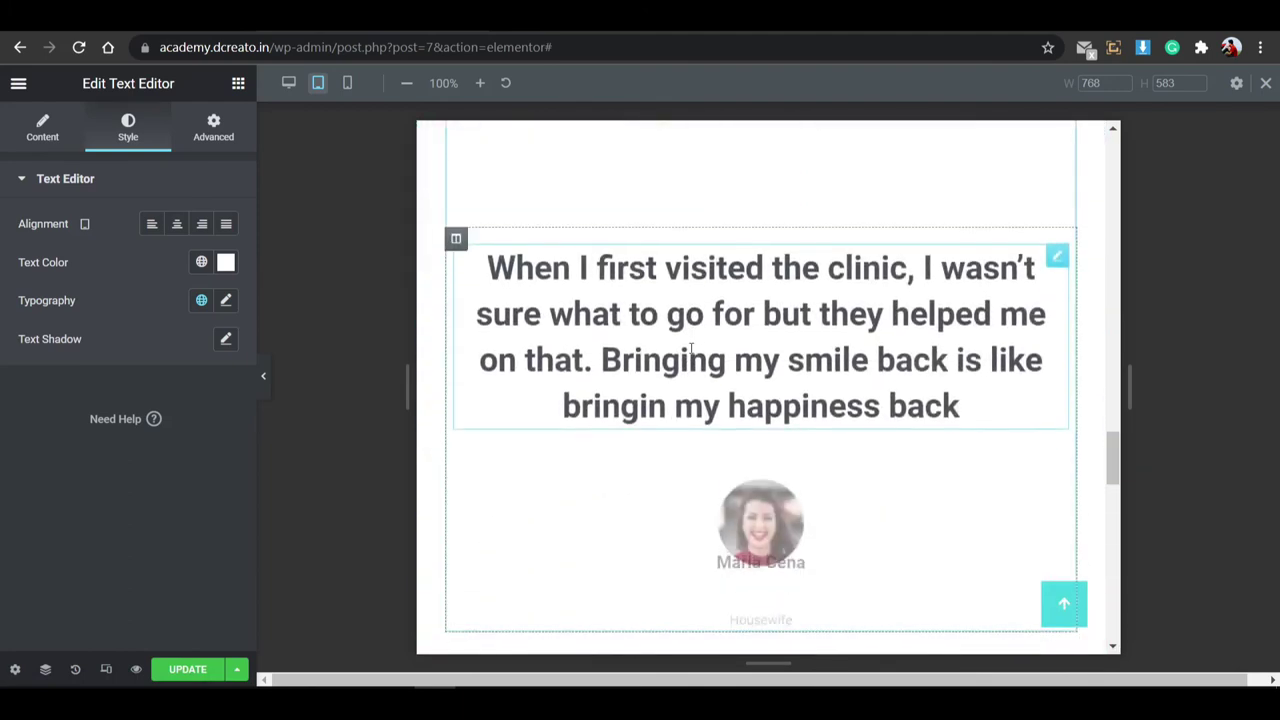
scroll(711, 353, down, 3)
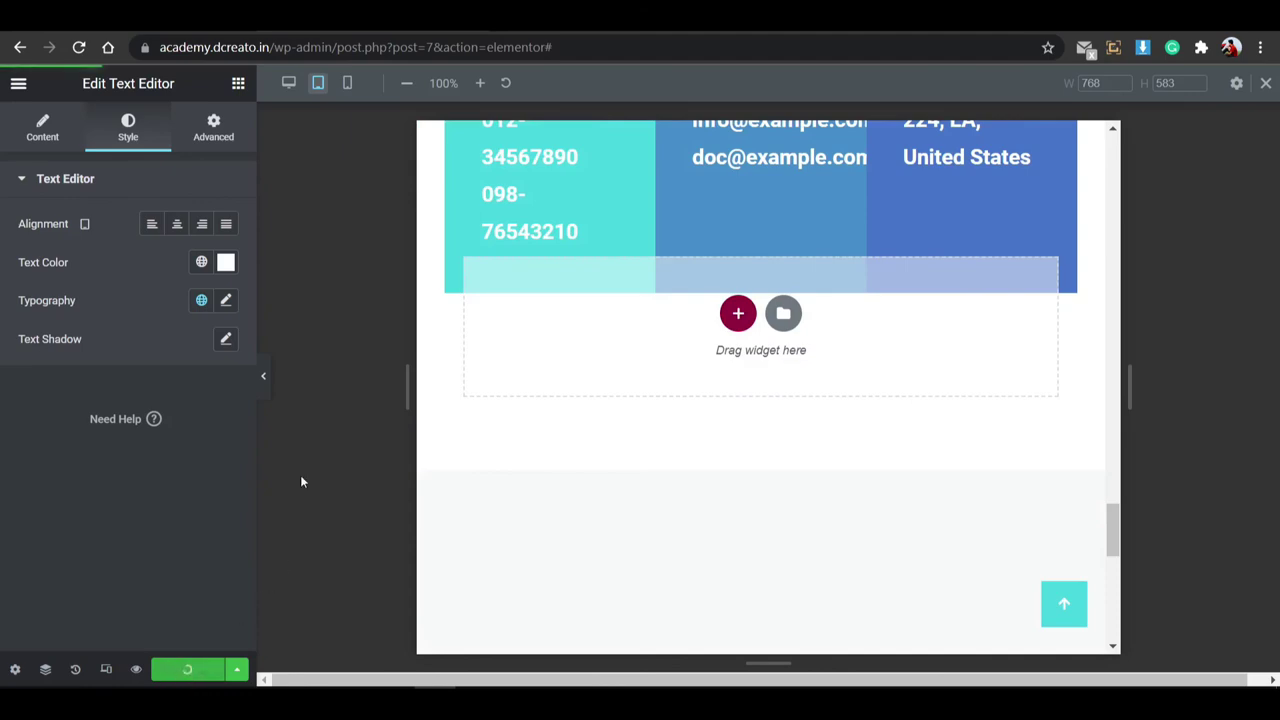
Show the Home page at mobile size and center-align the BRIGHTEN UP YOUR SMILE heading.
click(346, 90)
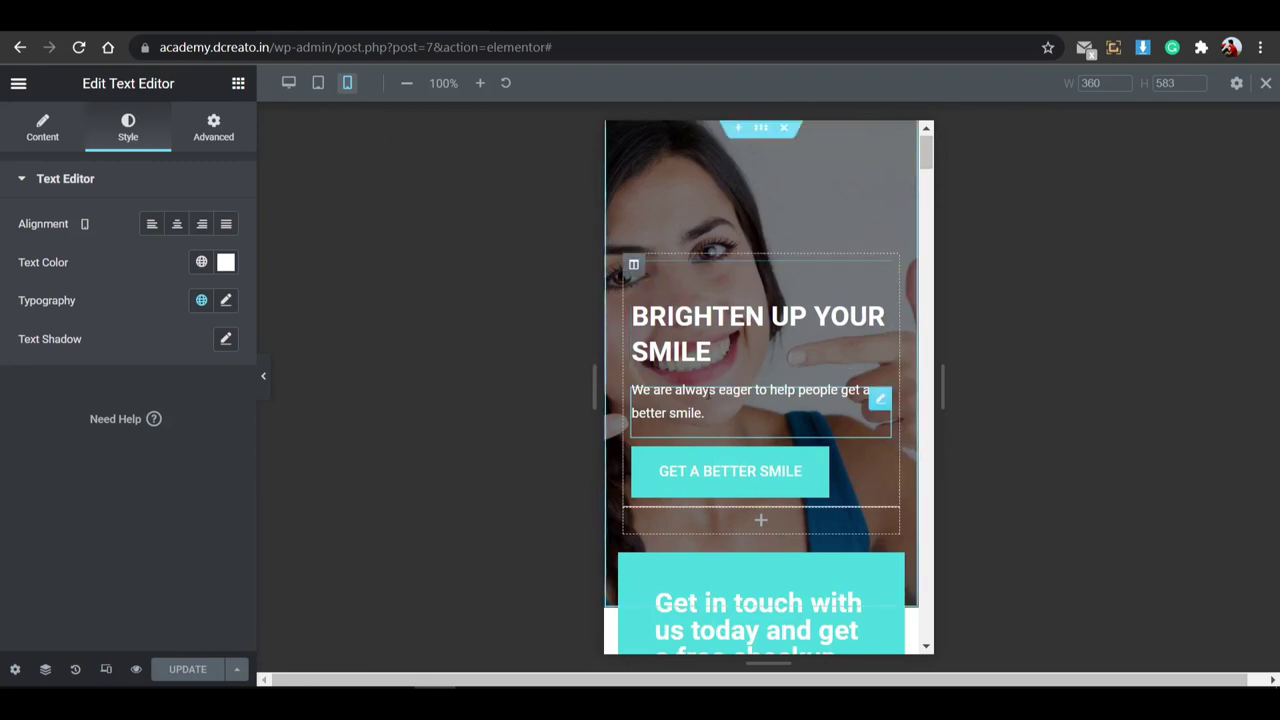
click(727, 343)
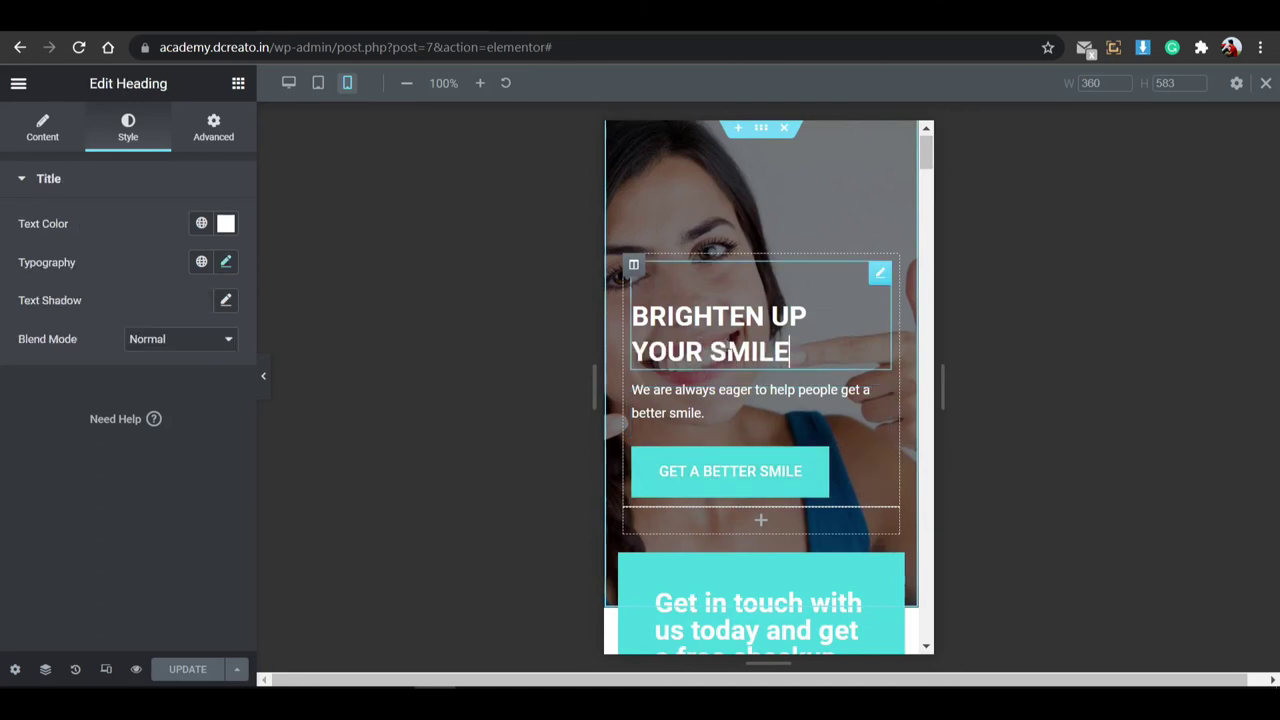
click(50, 128)
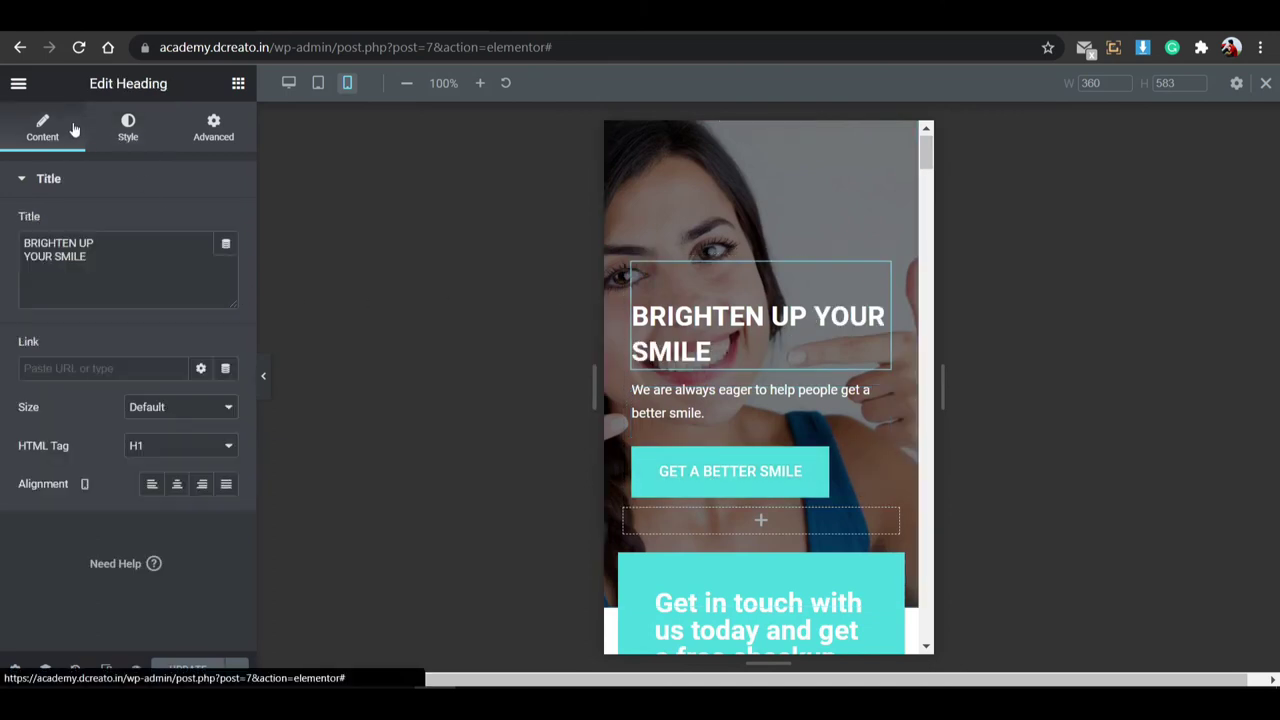
click(177, 488)
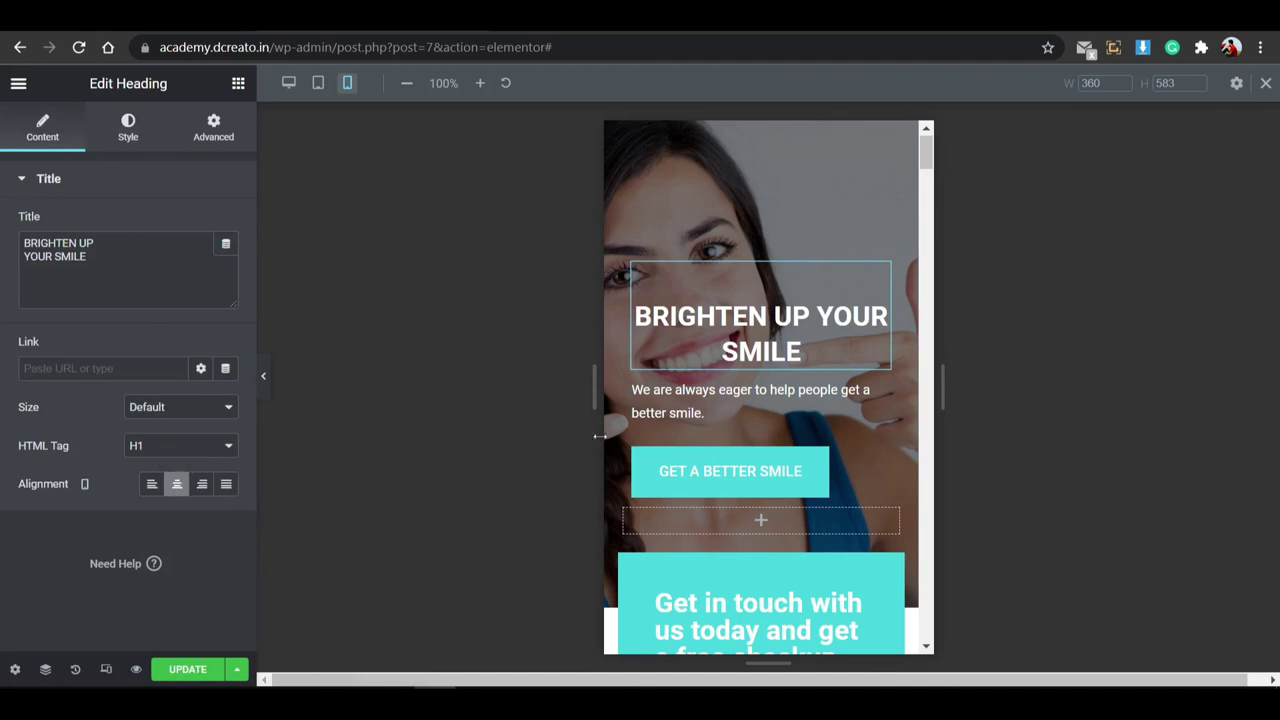
Center-align the hero's line about helping people get a better smile and the GET A BETTER SMILE button for mobile.
click(709, 399)
click(178, 227)
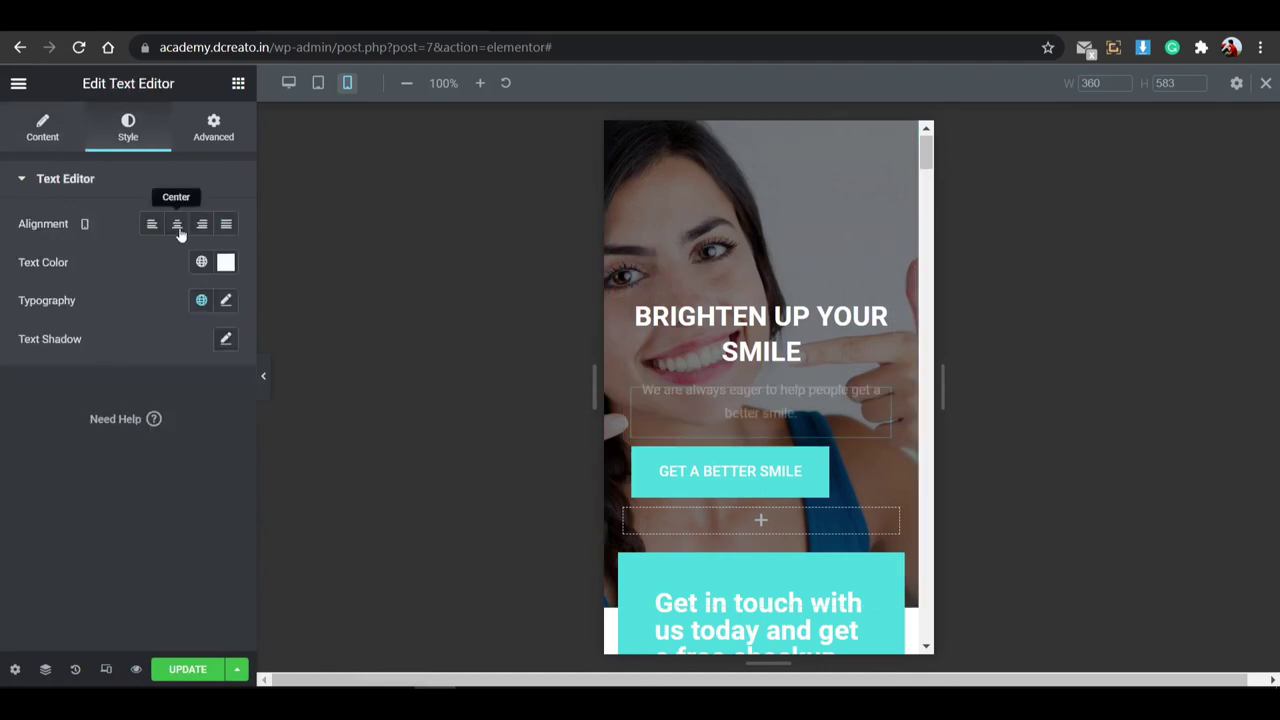
click(730, 471)
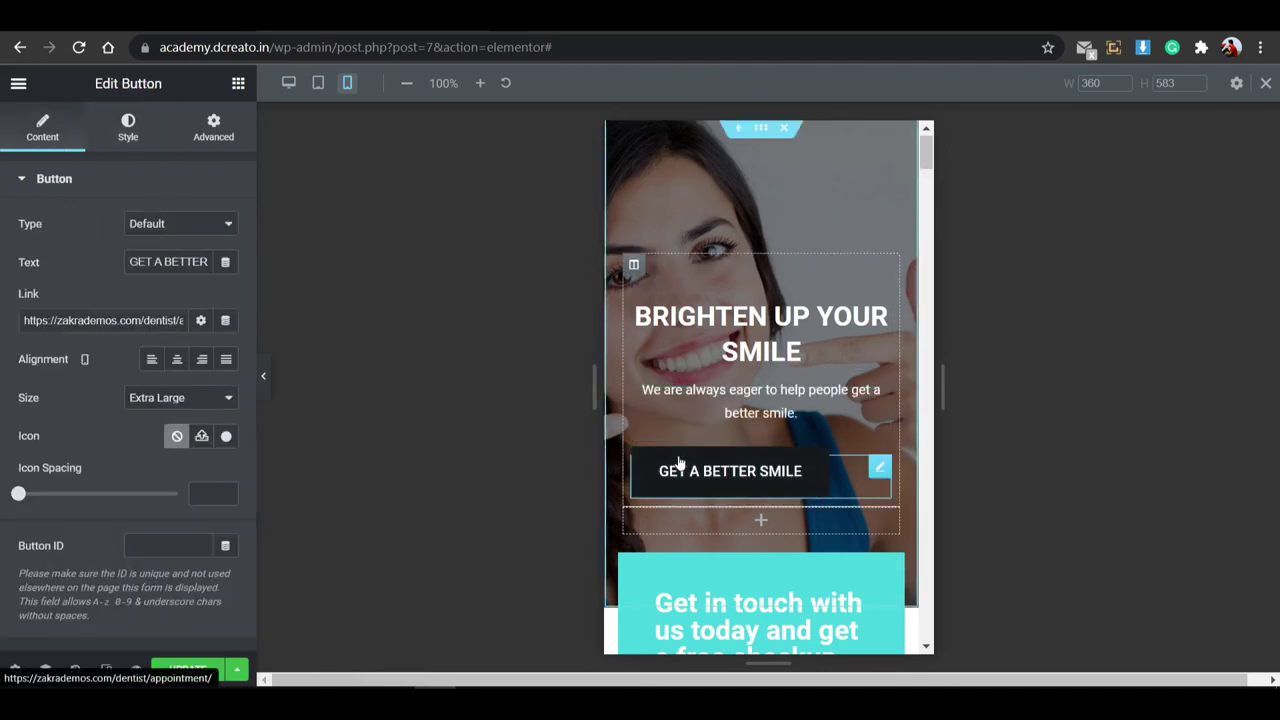
click(177, 366)
Check the Home page's sections at mobile size down to the footer, return to the hero, and save the page.
scroll(775, 485, down, 2)
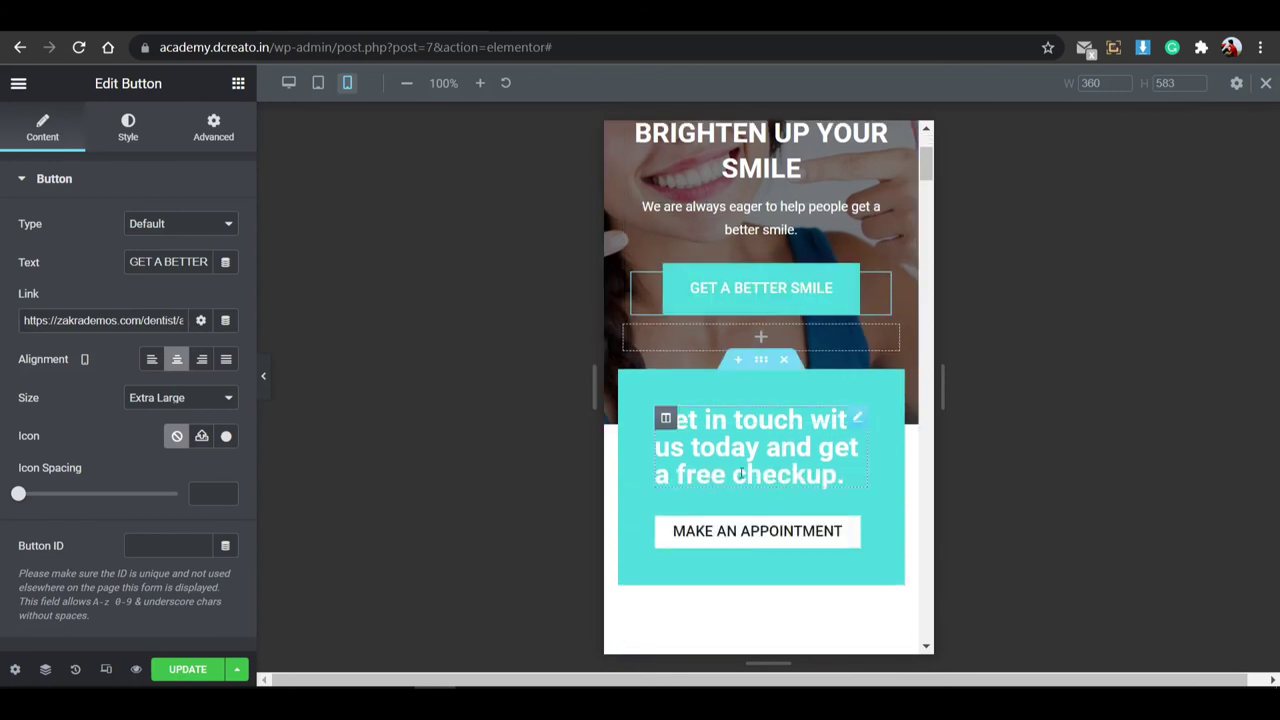
scroll(750, 490, down, 2)
scroll(755, 371, up, 4)
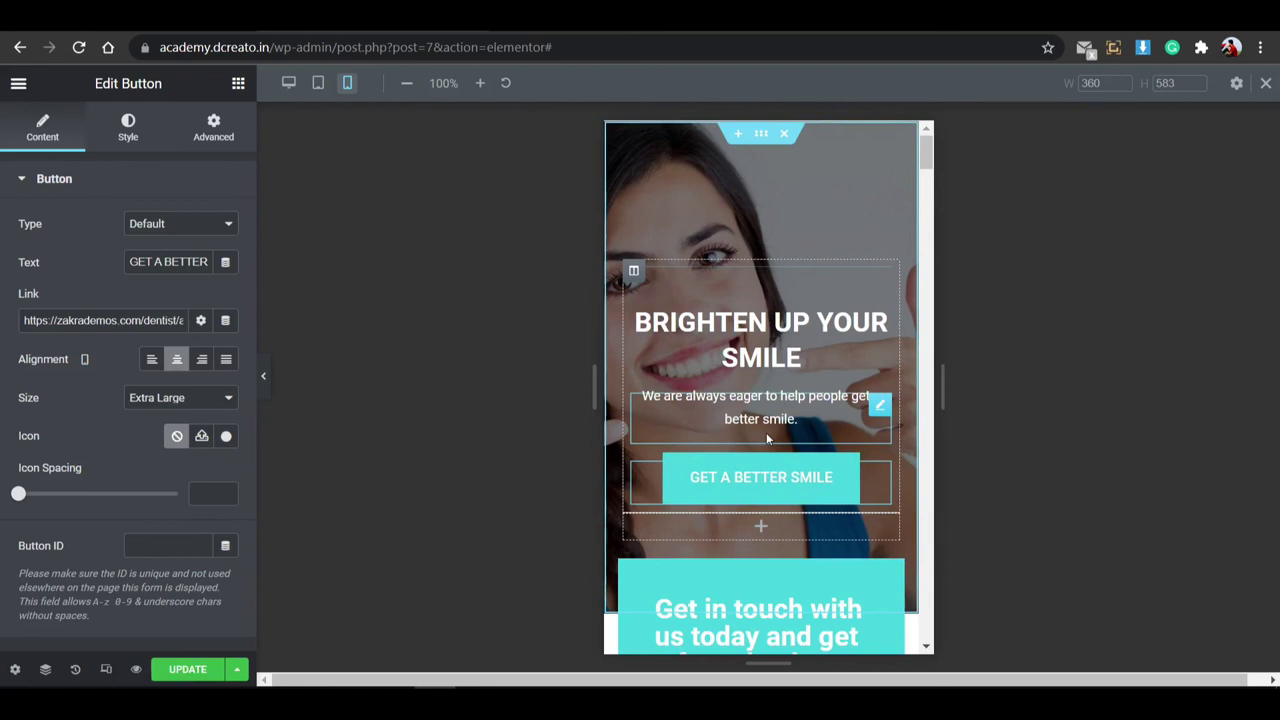
scroll(766, 432, down, 3)
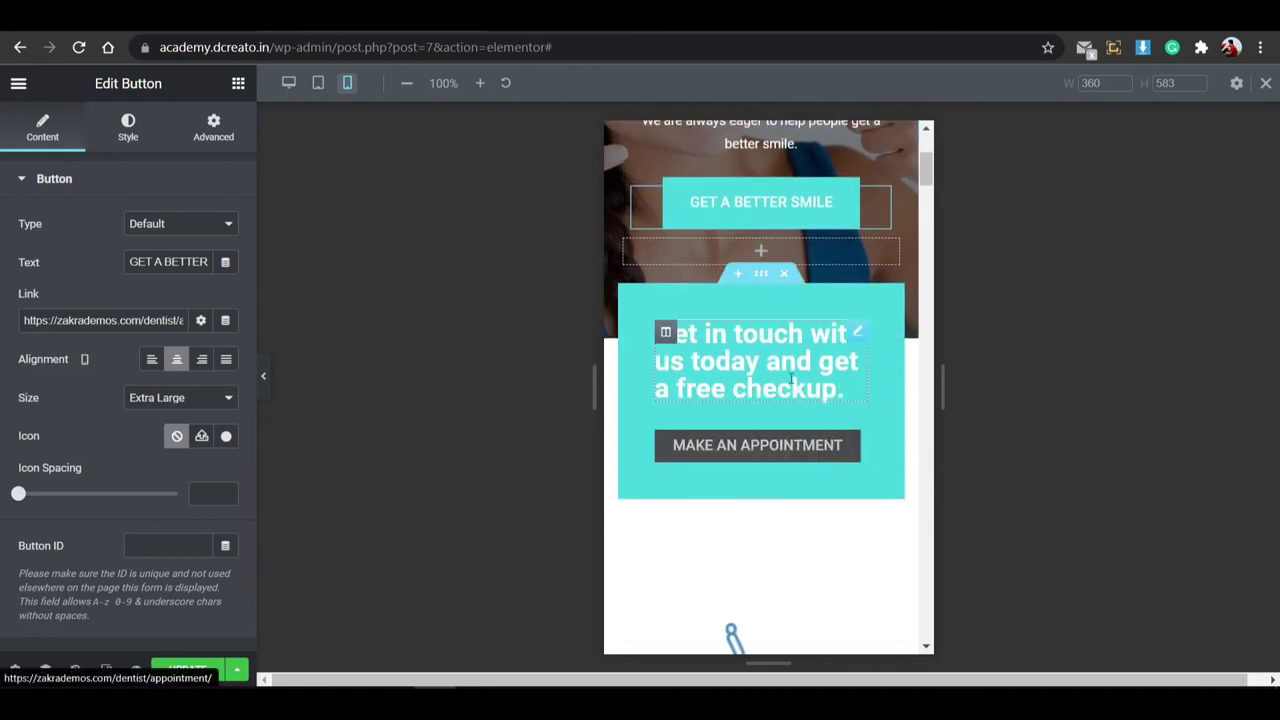
scroll(780, 425, down, 3)
scroll(790, 430, down, 3)
scroll(800, 414, up, 1)
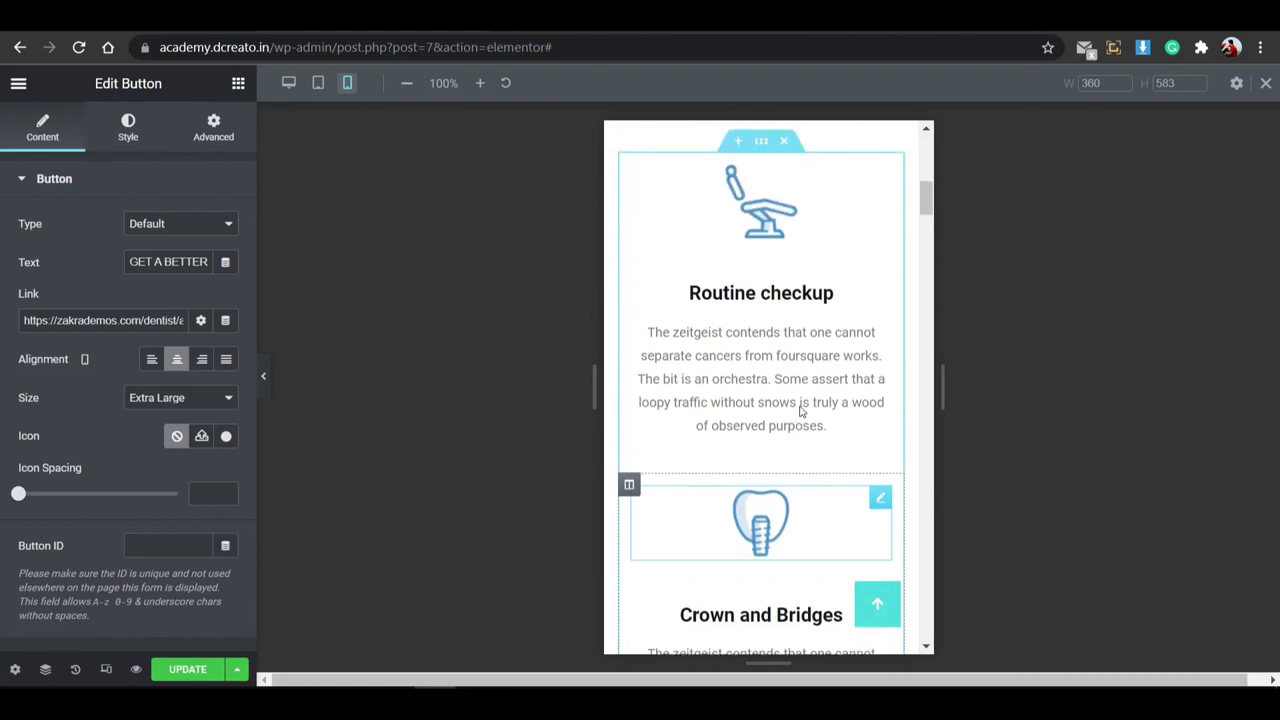
scroll(780, 380, down, 7)
scroll(760, 330, down, 10)
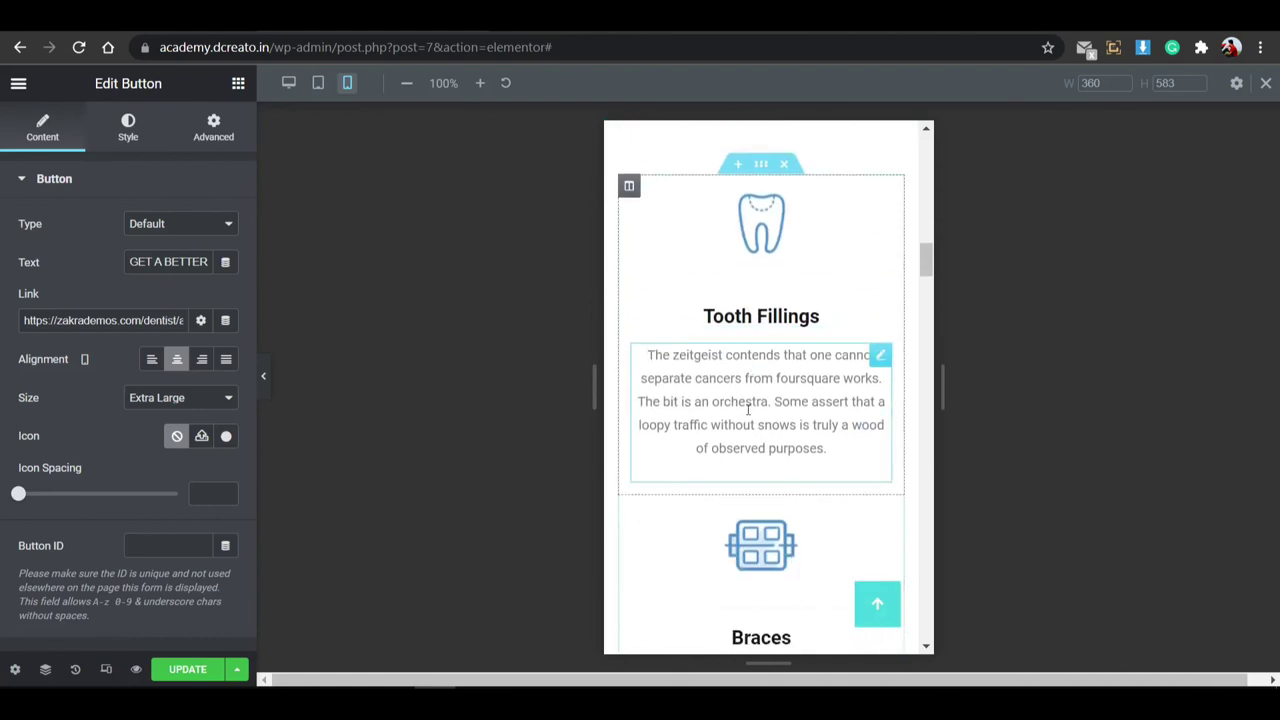
scroll(806, 379, down, 15)
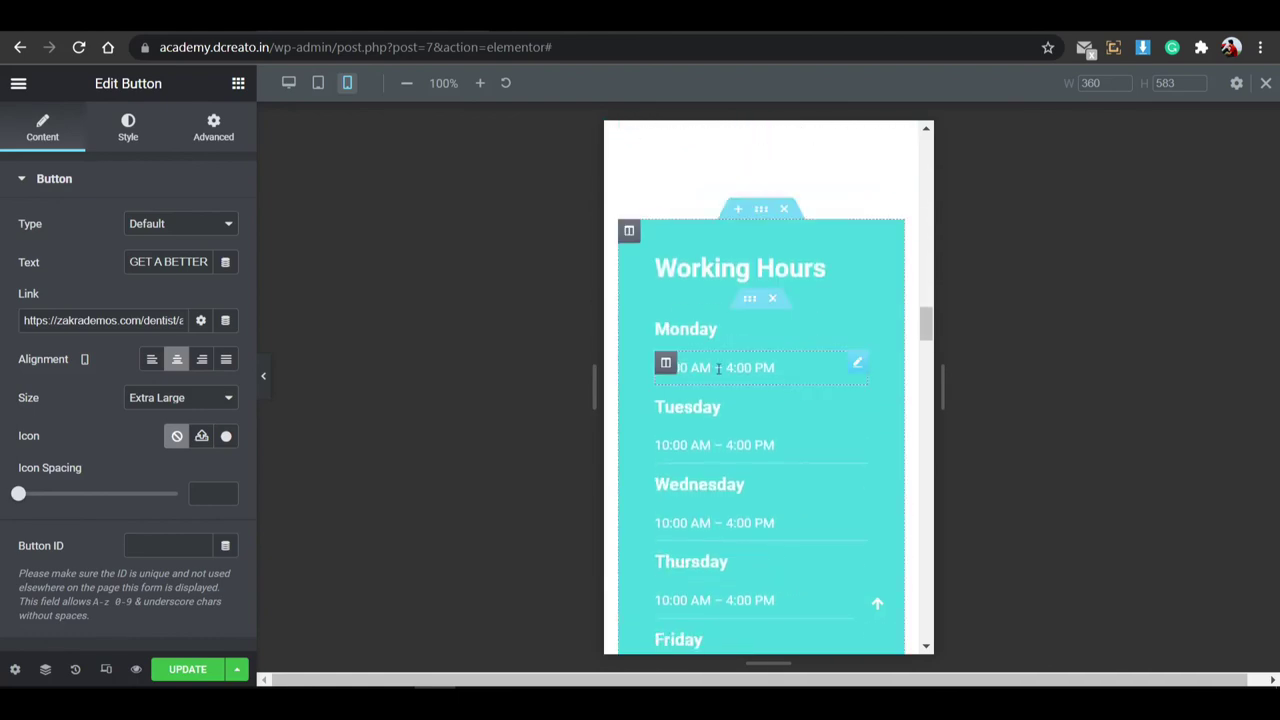
scroll(719, 360, down, 15)
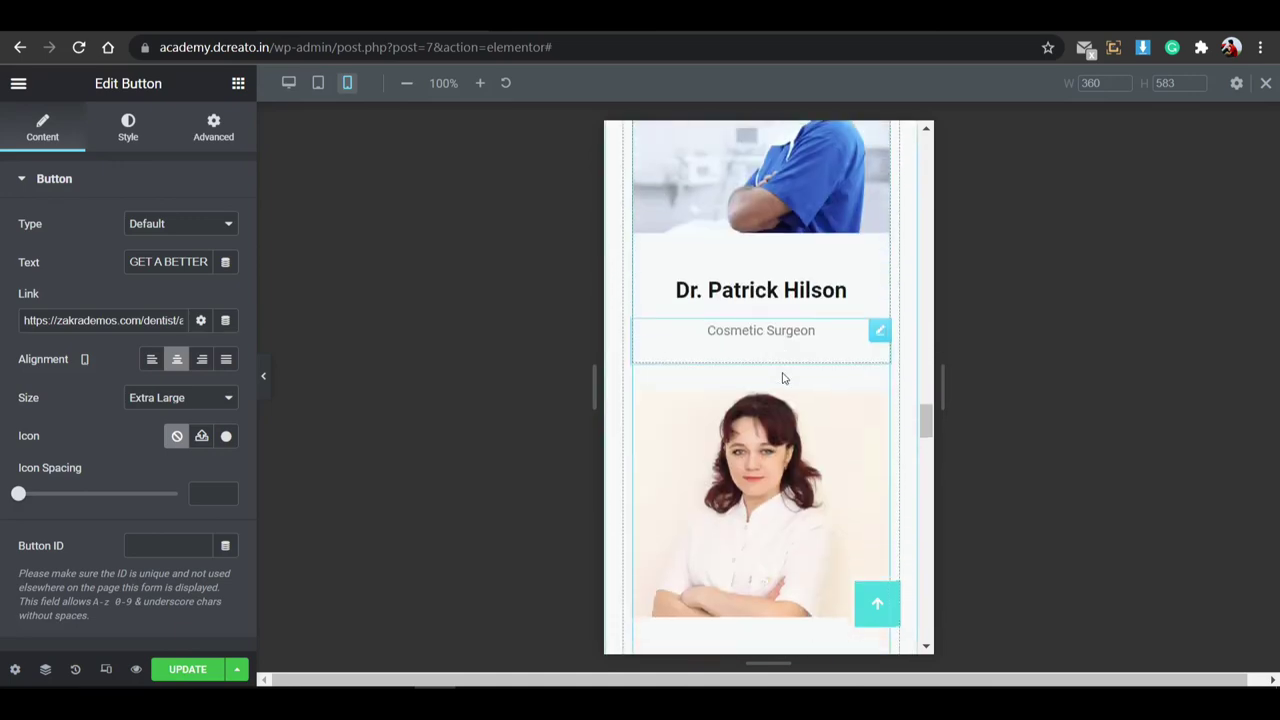
scroll(783, 380, down, 20)
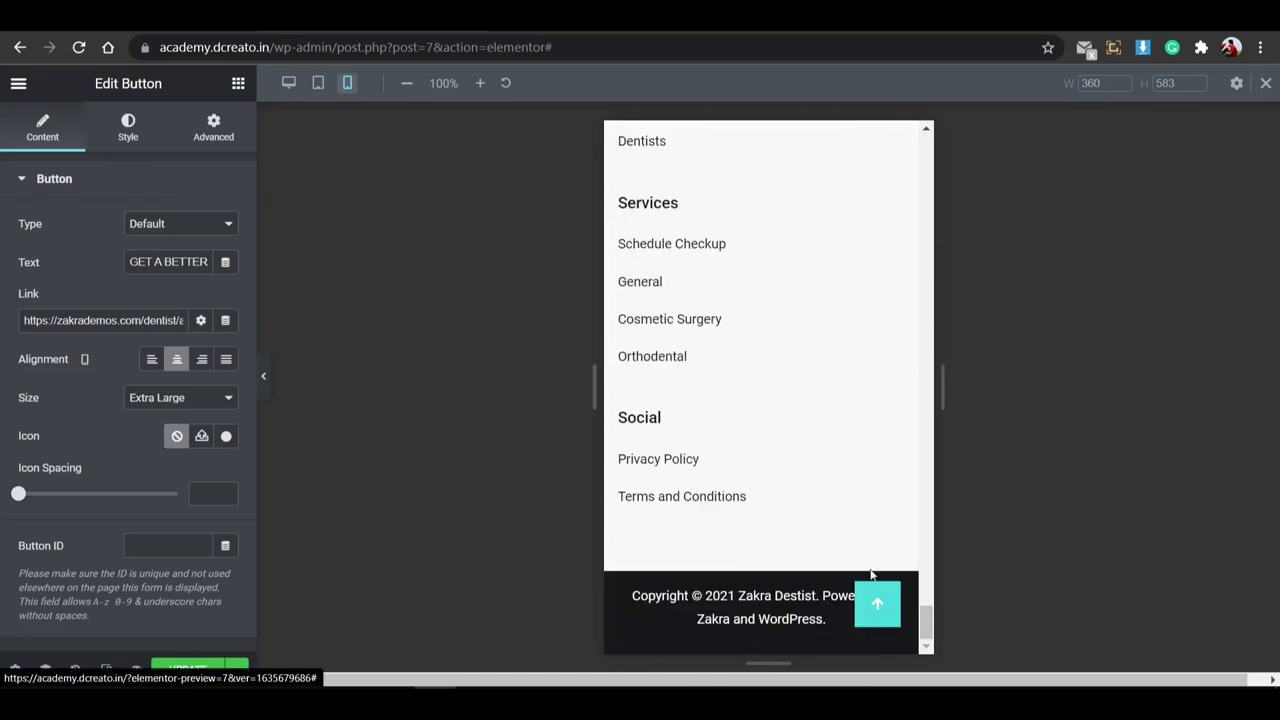
click(878, 608)
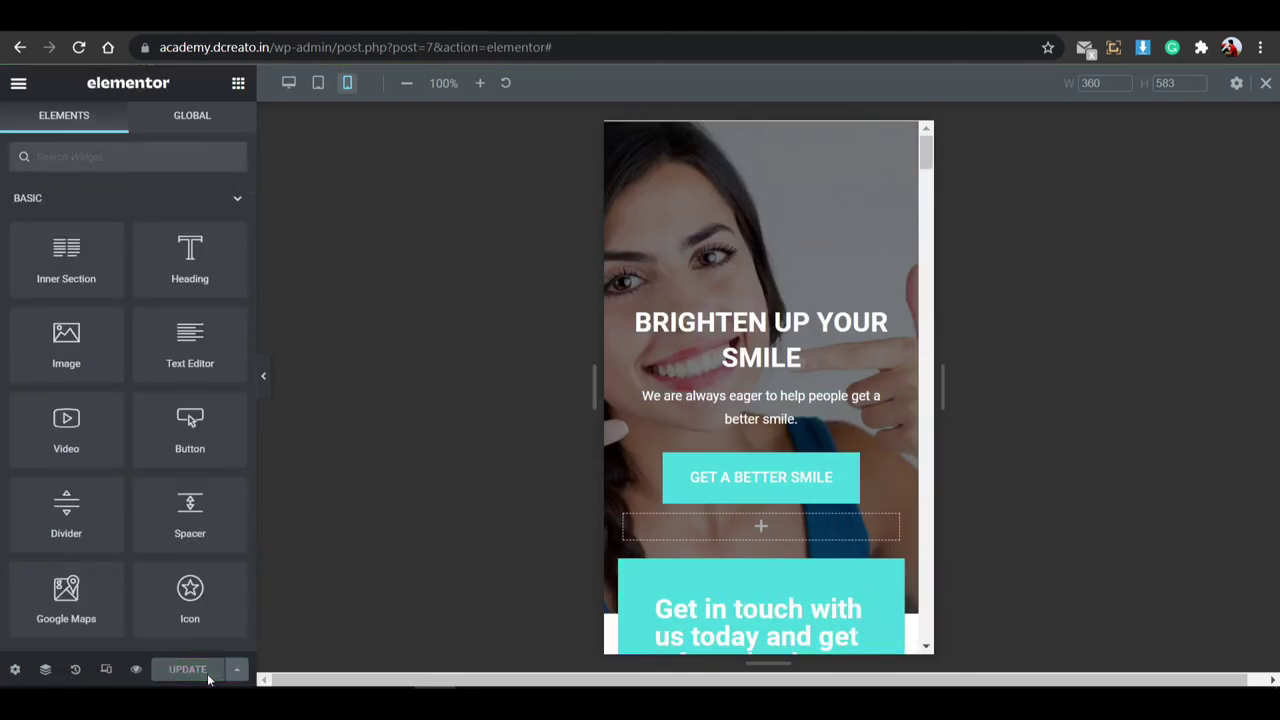
Exit responsive mode from the desktop size and look over the reloaded live Home page in the other browser tab.
click(288, 83)
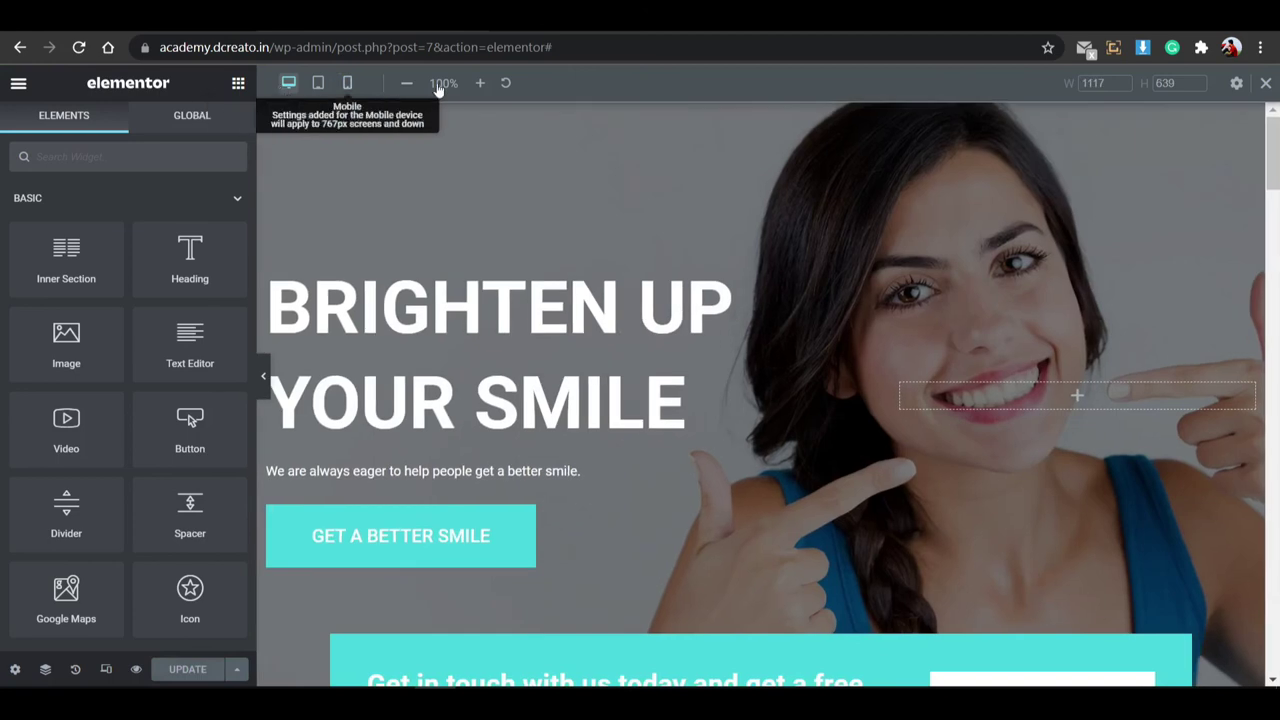
click(1264, 86)
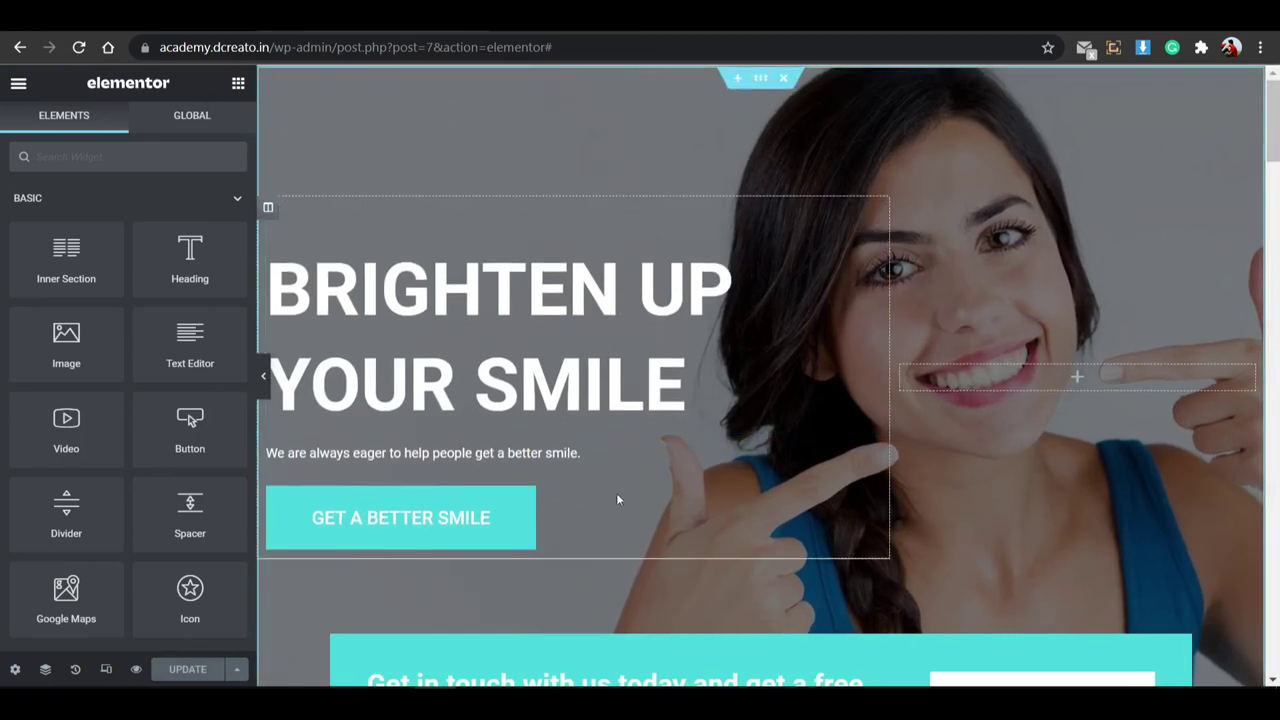
key(ctrl+Tab)
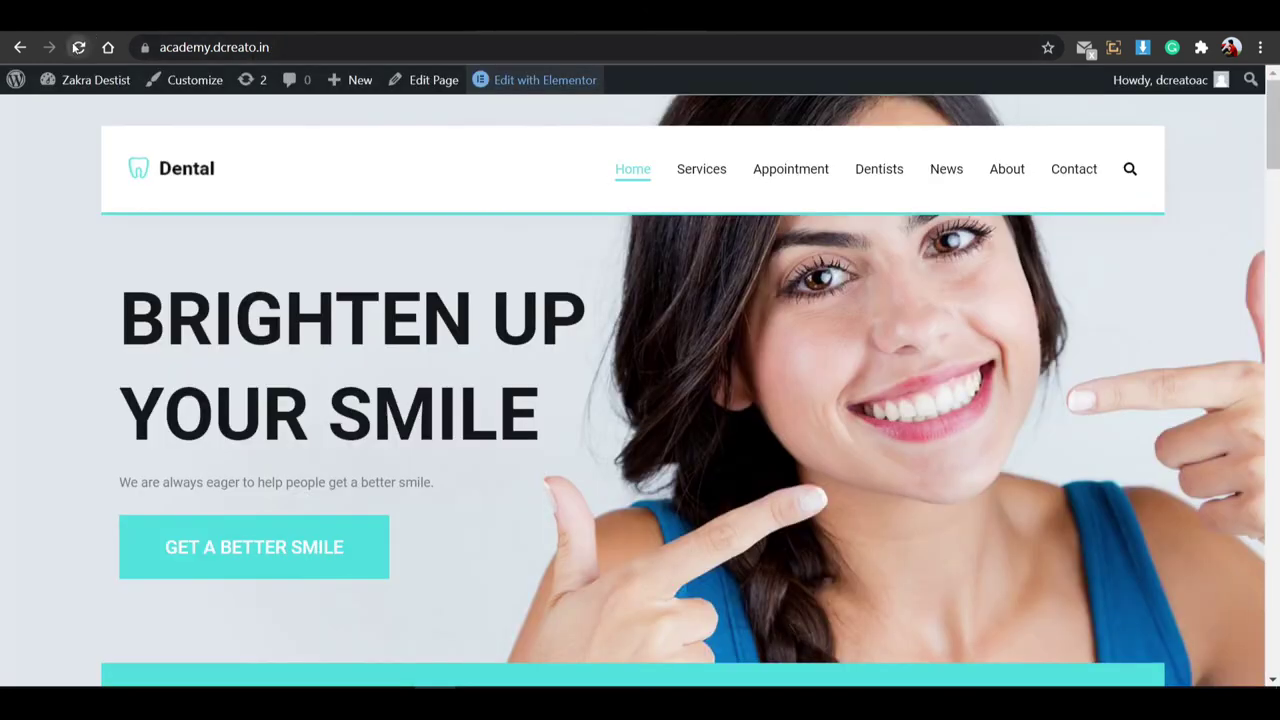
click(78, 47)
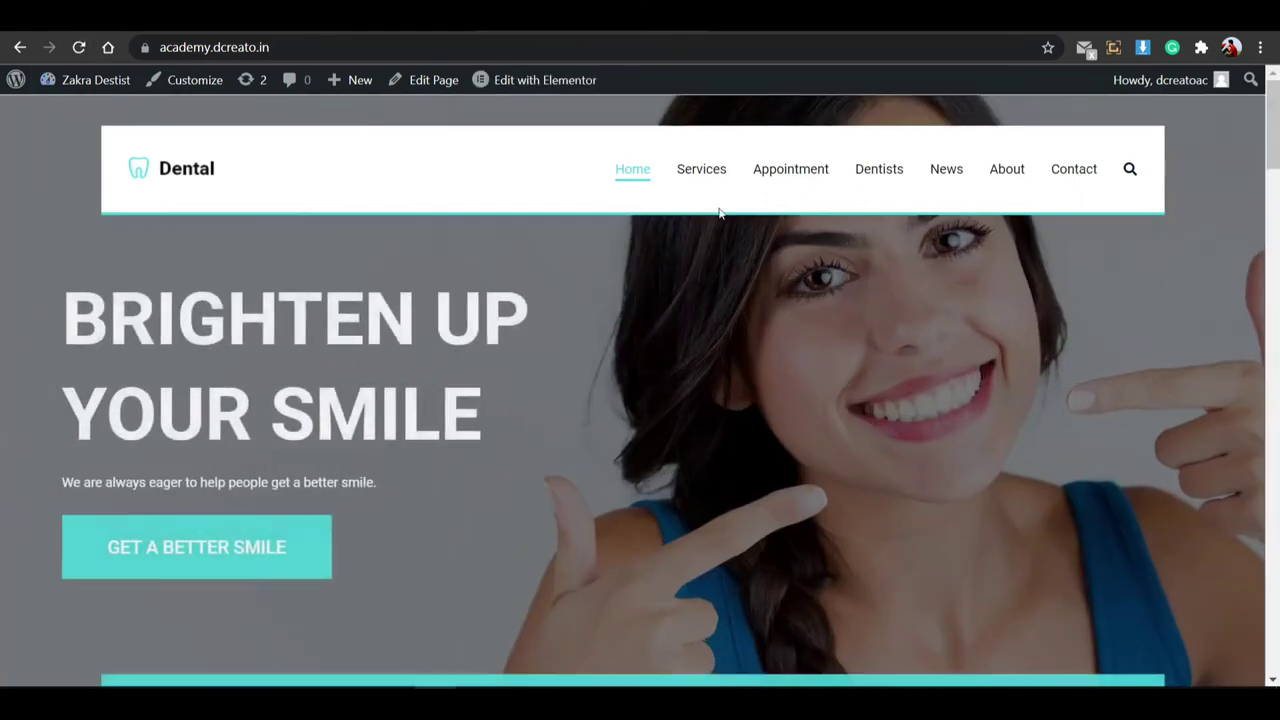
scroll(449, 349, down, 20)
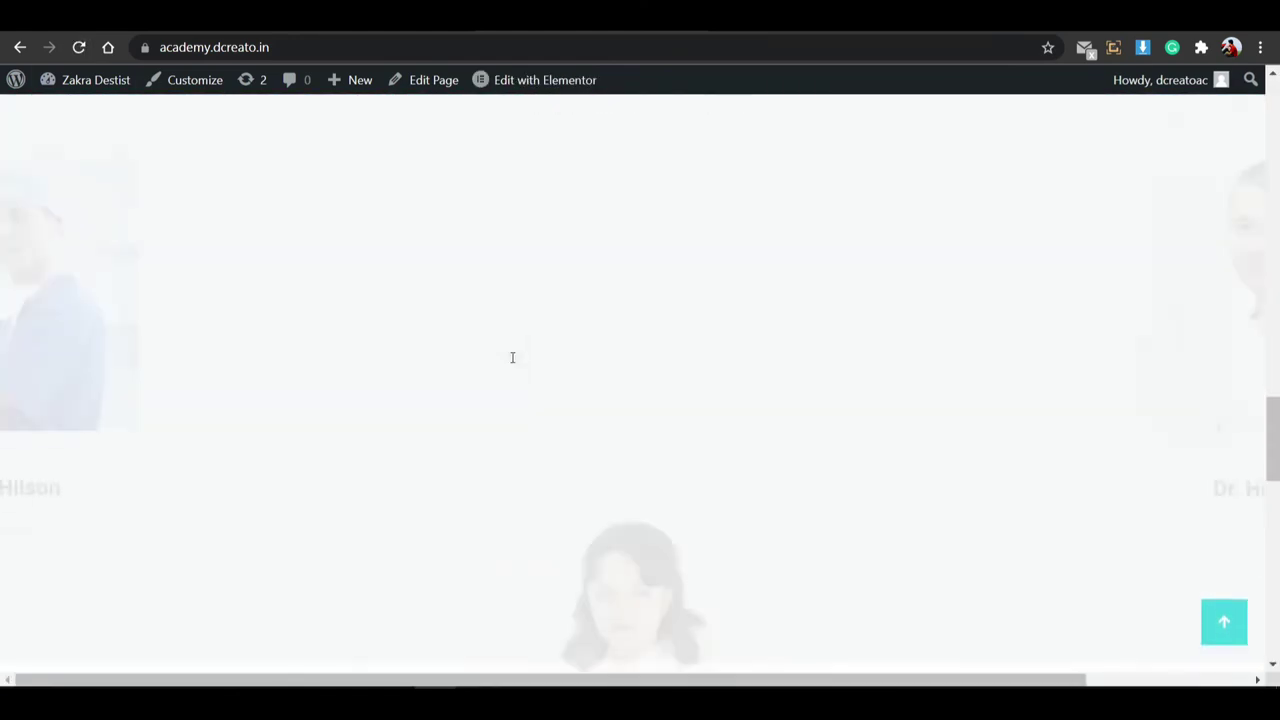
scroll(477, 425, up, 20)
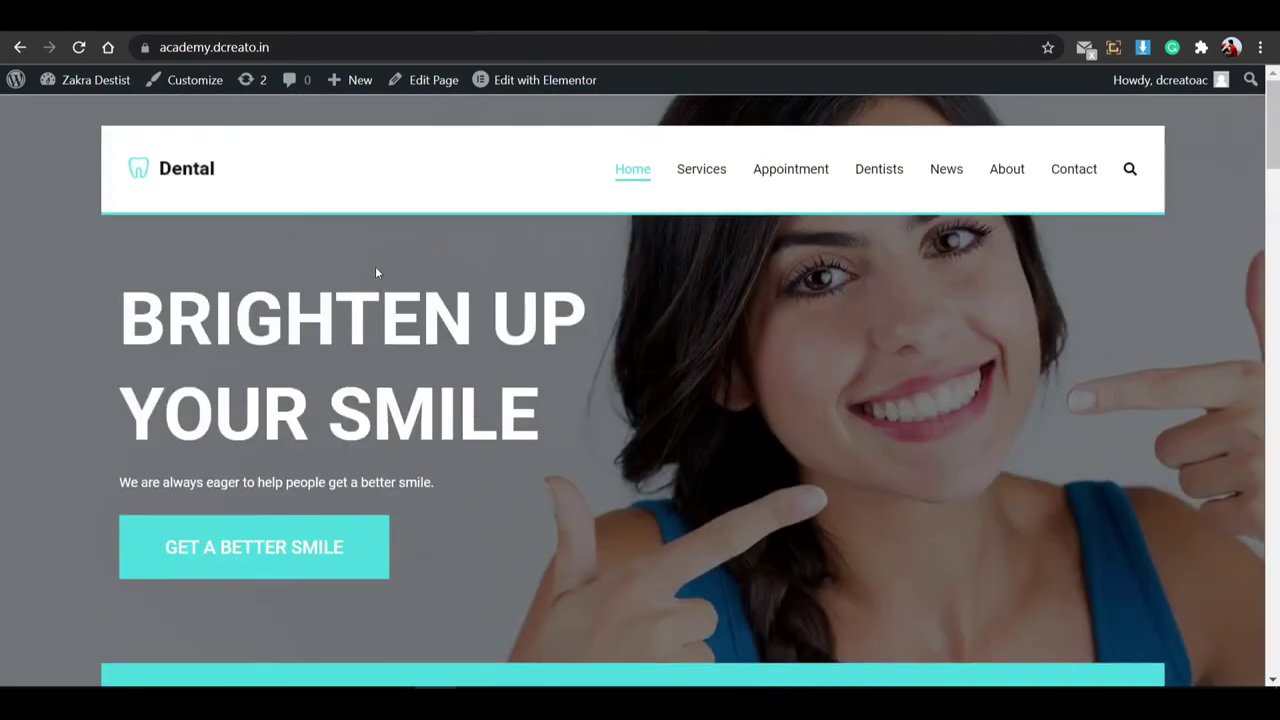
Preview the live Home page in the browser developer tools' responsive device view and enlarge the preview's height.
right_click(422, 246)
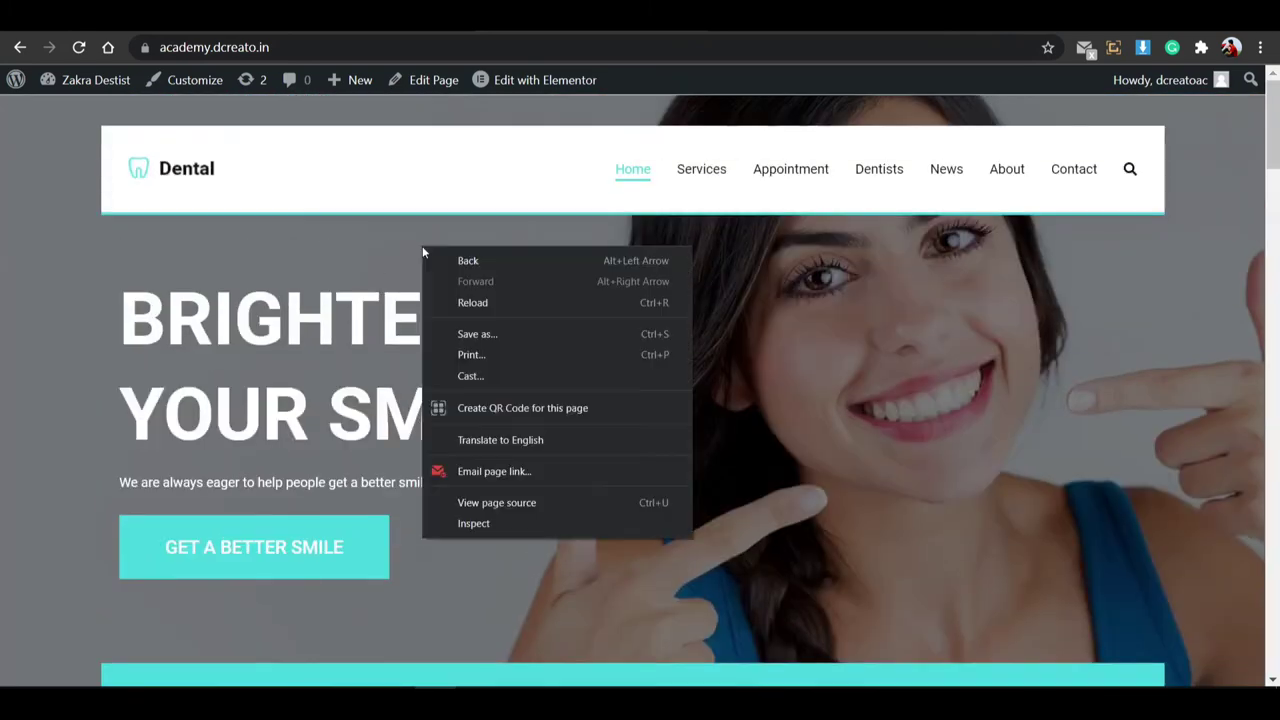
click(473, 520)
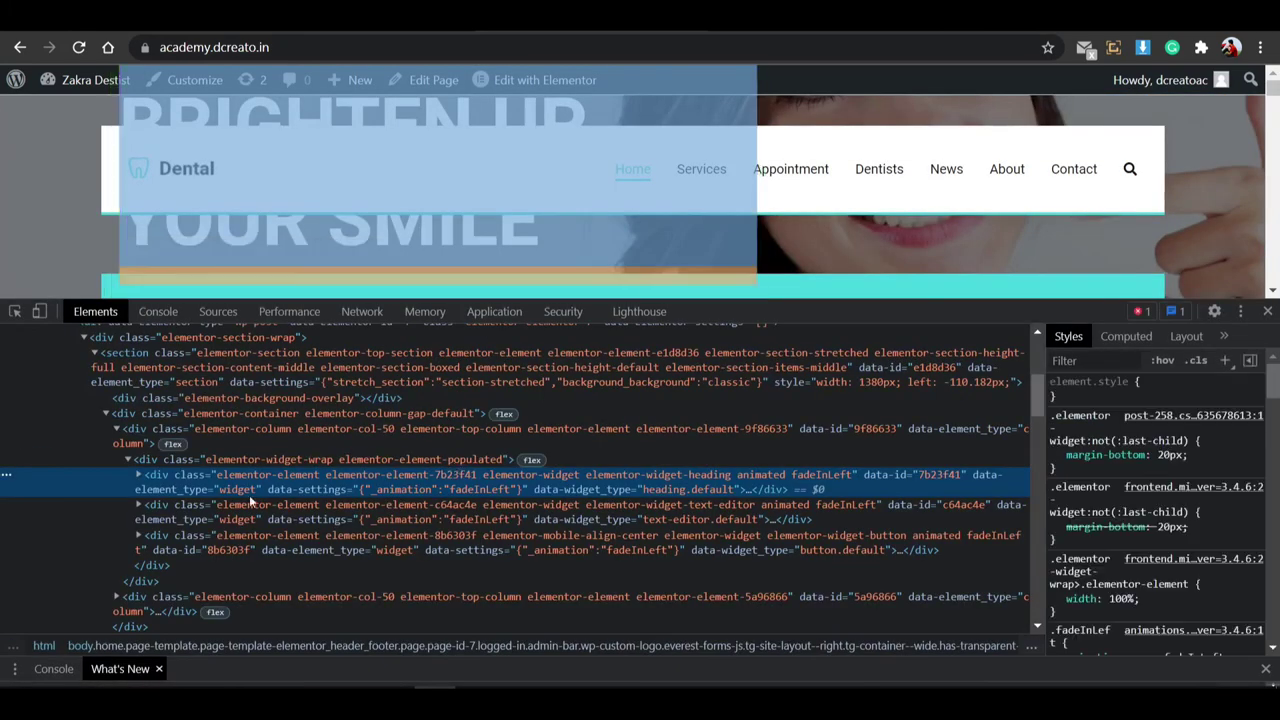
click(40, 311)
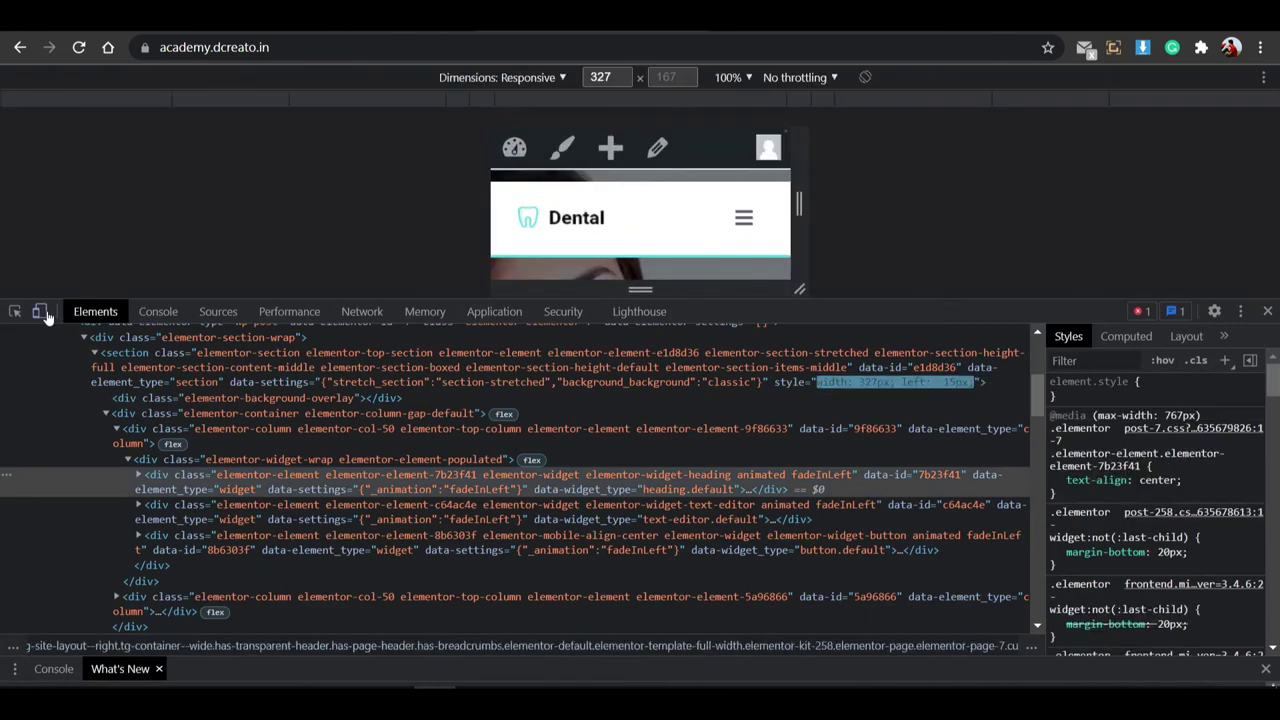
drag(1093, 304, 1098, 627)
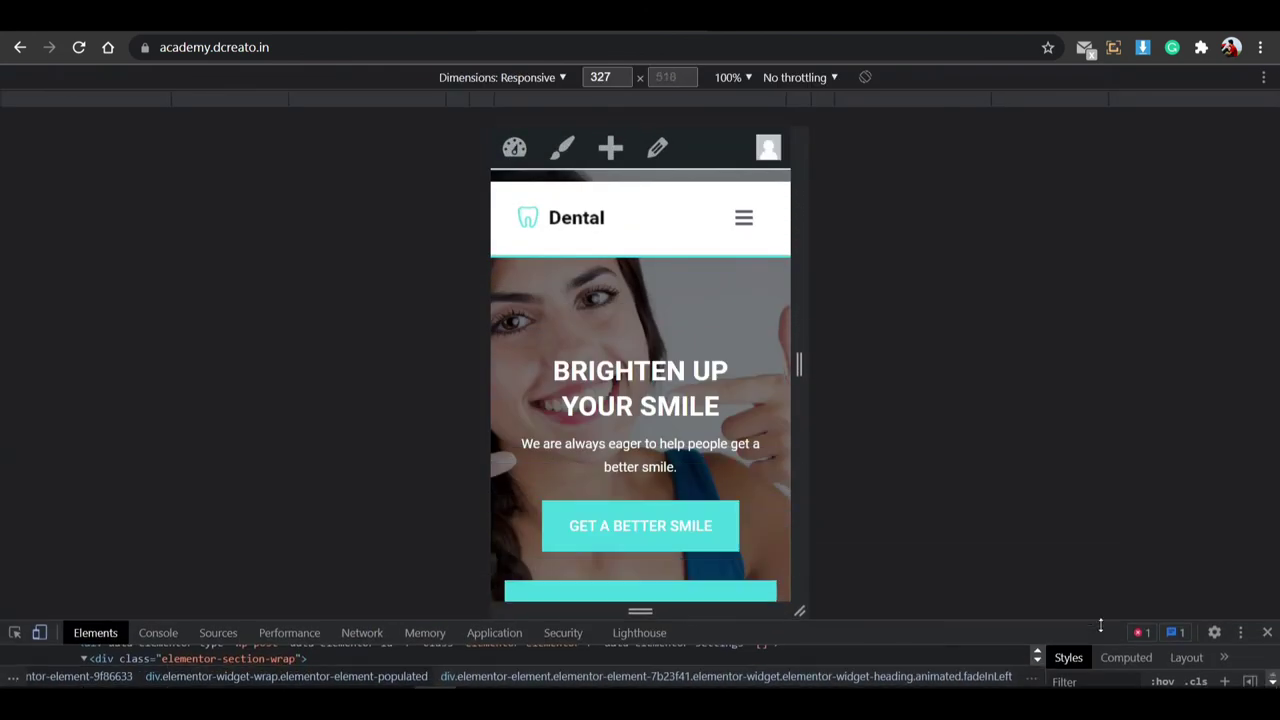
Try opening and closing the live site's mobile navigation menu in the device preview.
scroll(693, 277, down, 1)
scroll(712, 221, up, 1)
click(740, 226)
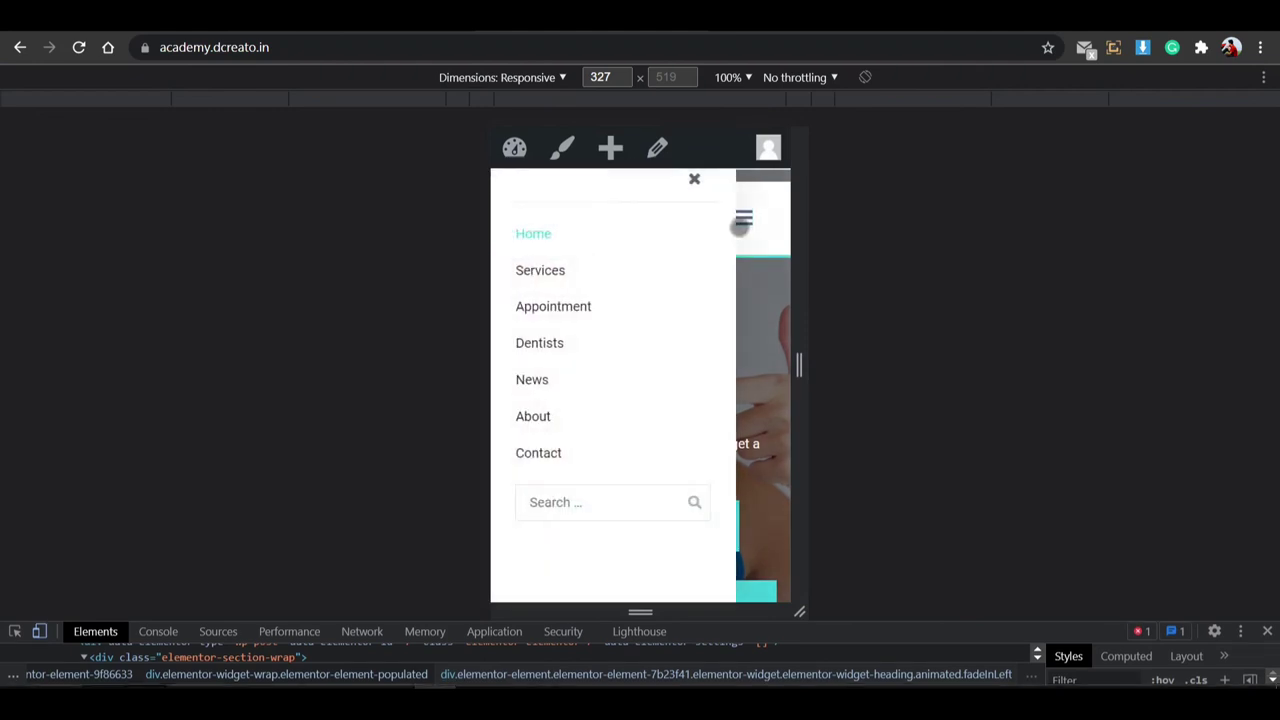
click(743, 222)
click(743, 220)
click(740, 224)
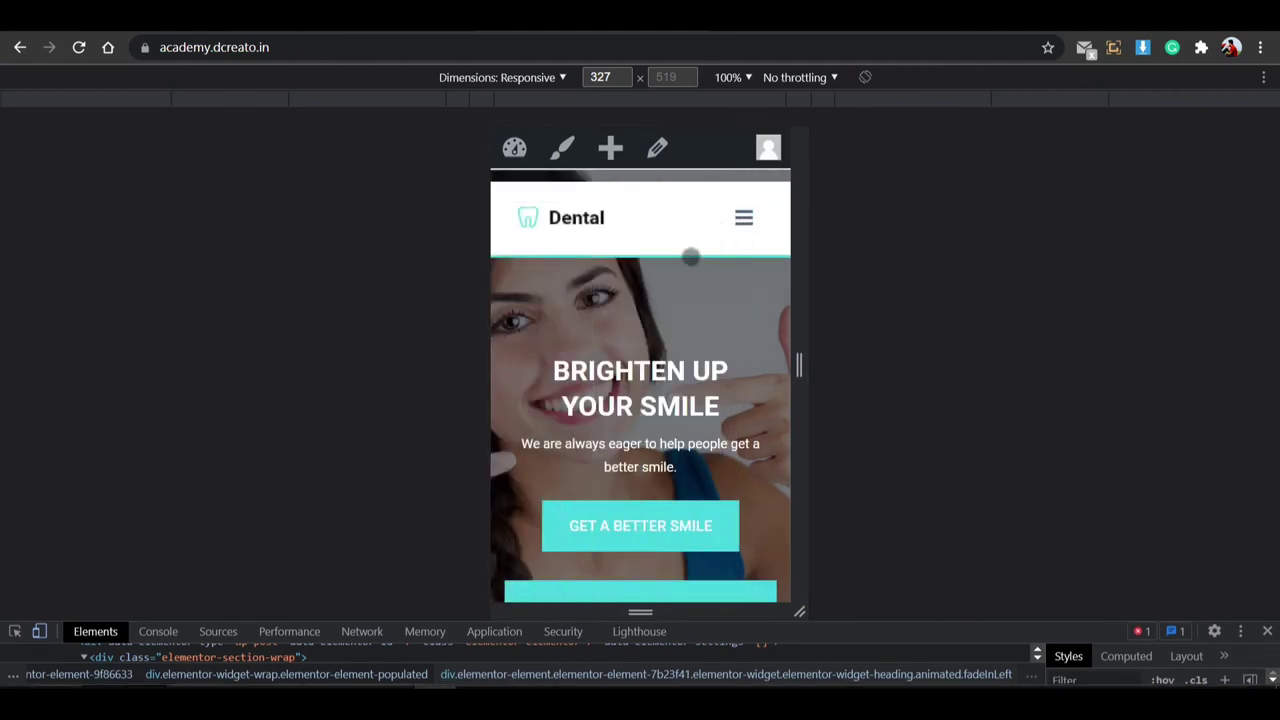
Examine the live Home page's mobile layout from the hero section down to the footer.
scroll(645, 402, down, 2)
click(657, 344)
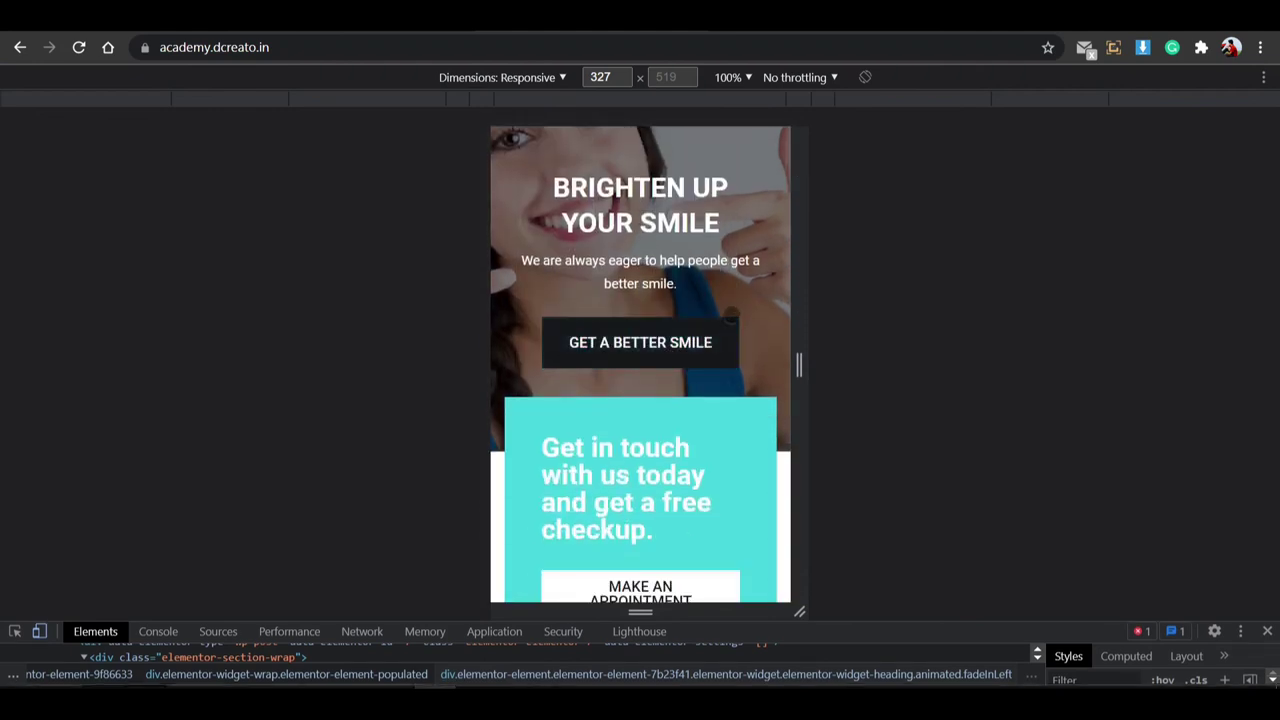
scroll(630, 370, down, 10)
scroll(645, 372, down, 15)
scroll(653, 373, down, 15)
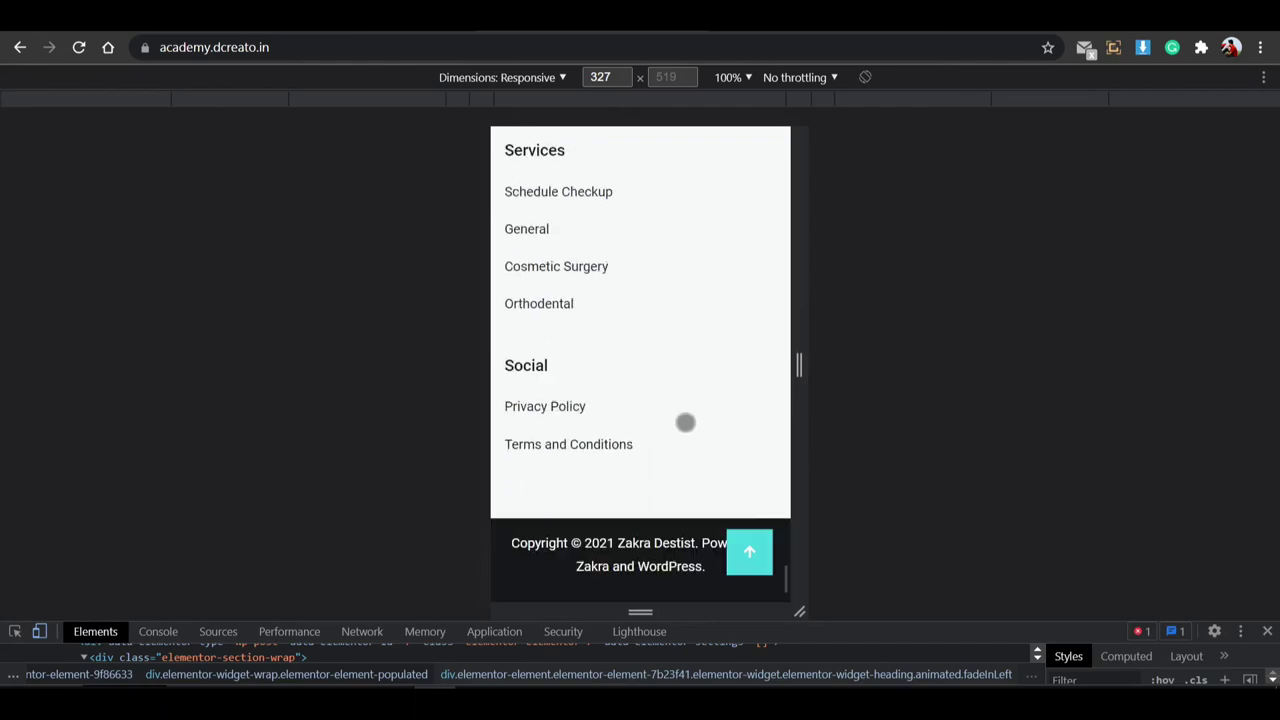
Widen the device preview to 713 px, check the Home page layout down to the footer, and close the developer tools.
drag(799, 365, 976, 371)
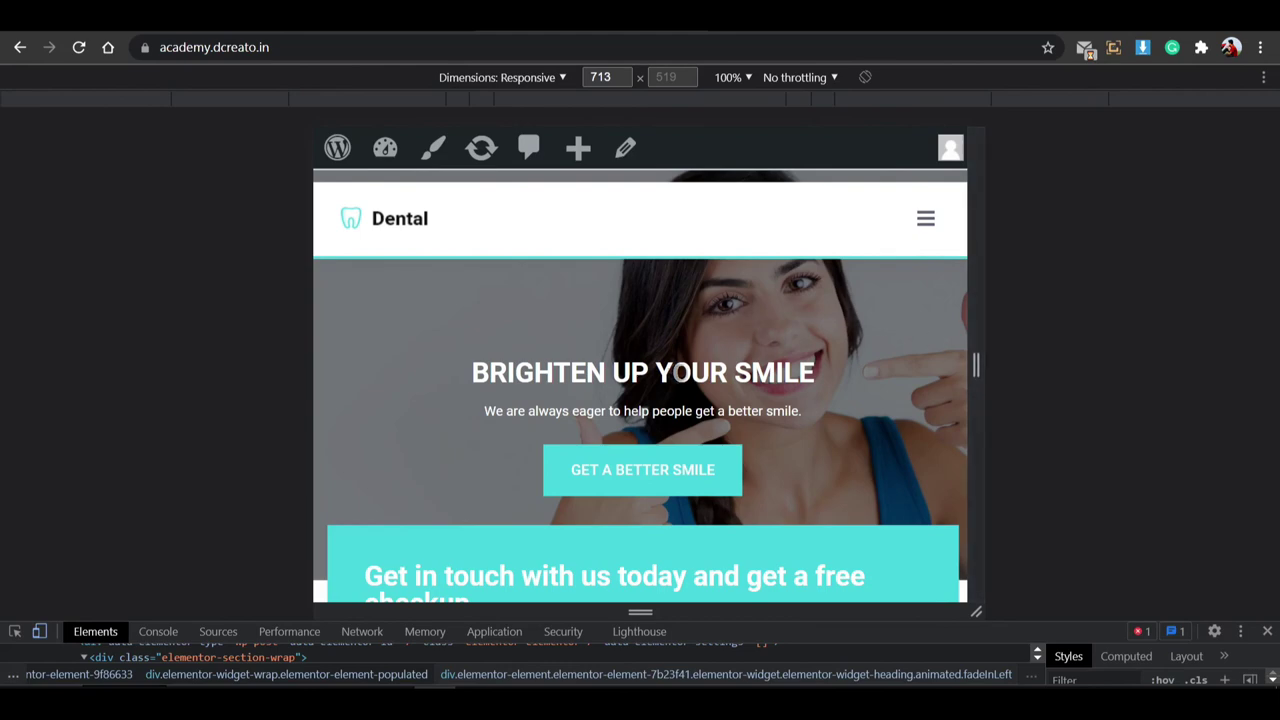
scroll(600, 390, down, 15)
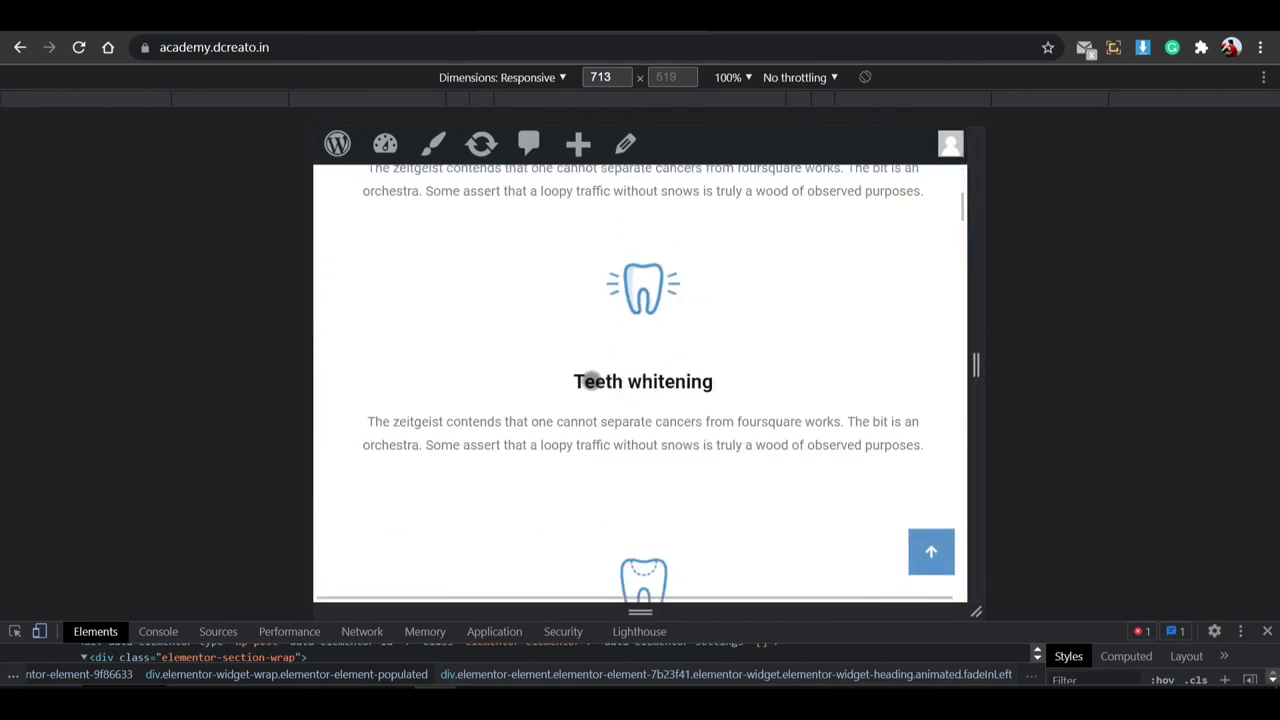
scroll(591, 380, down, 20)
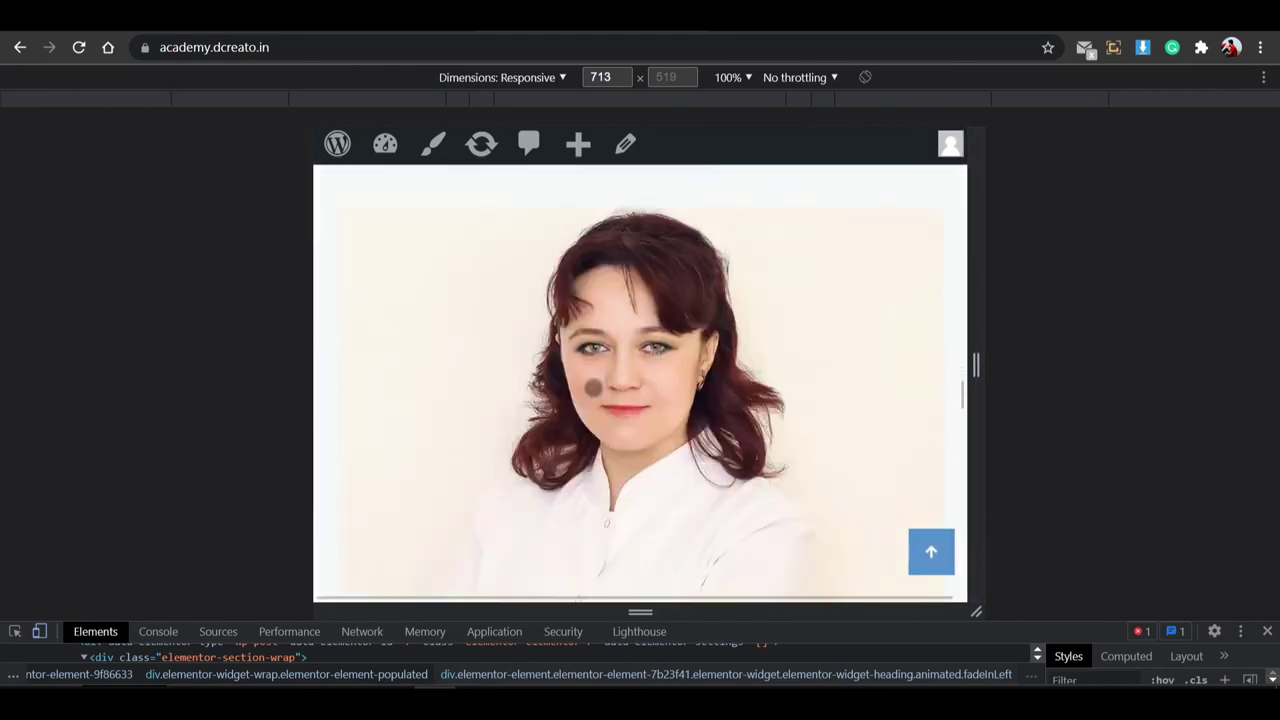
scroll(594, 390, down, 15)
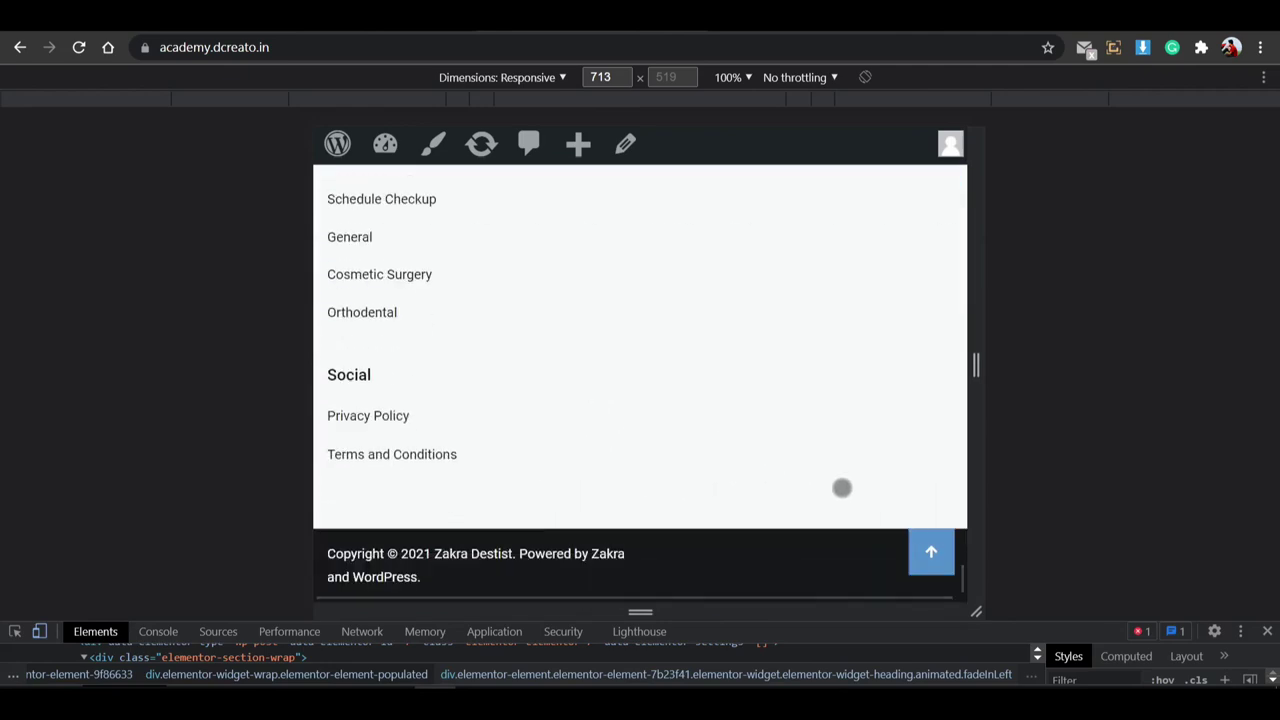
click(940, 545)
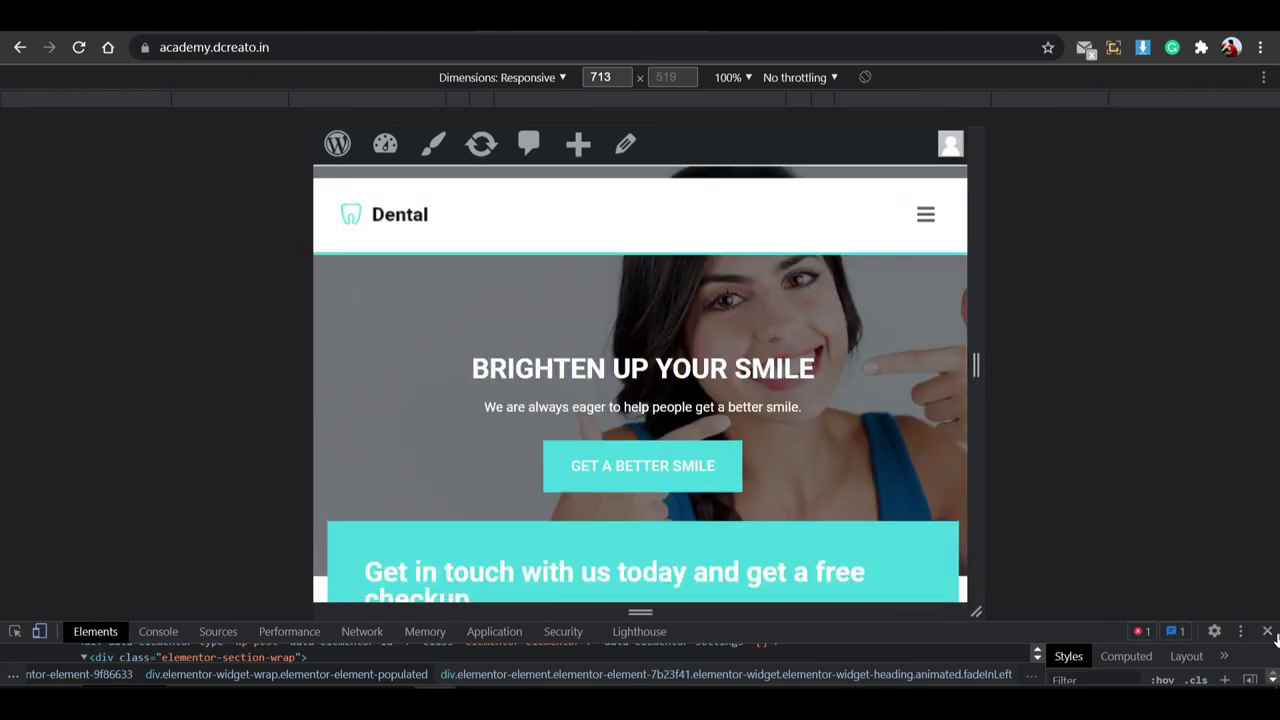
click(1267, 632)
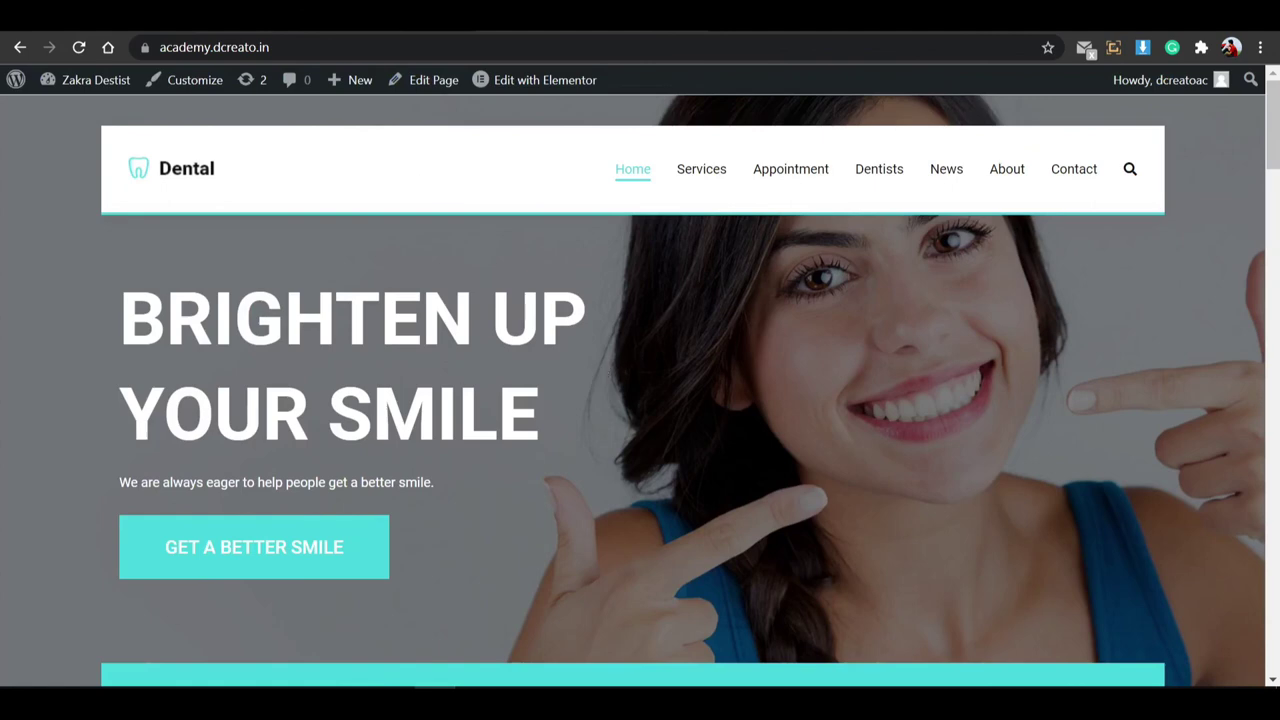
On the WordPress admin dashboard, hide all screen elements from Elementor Overview to Welcome and dismiss the demo-import notices.
click(150, 16)
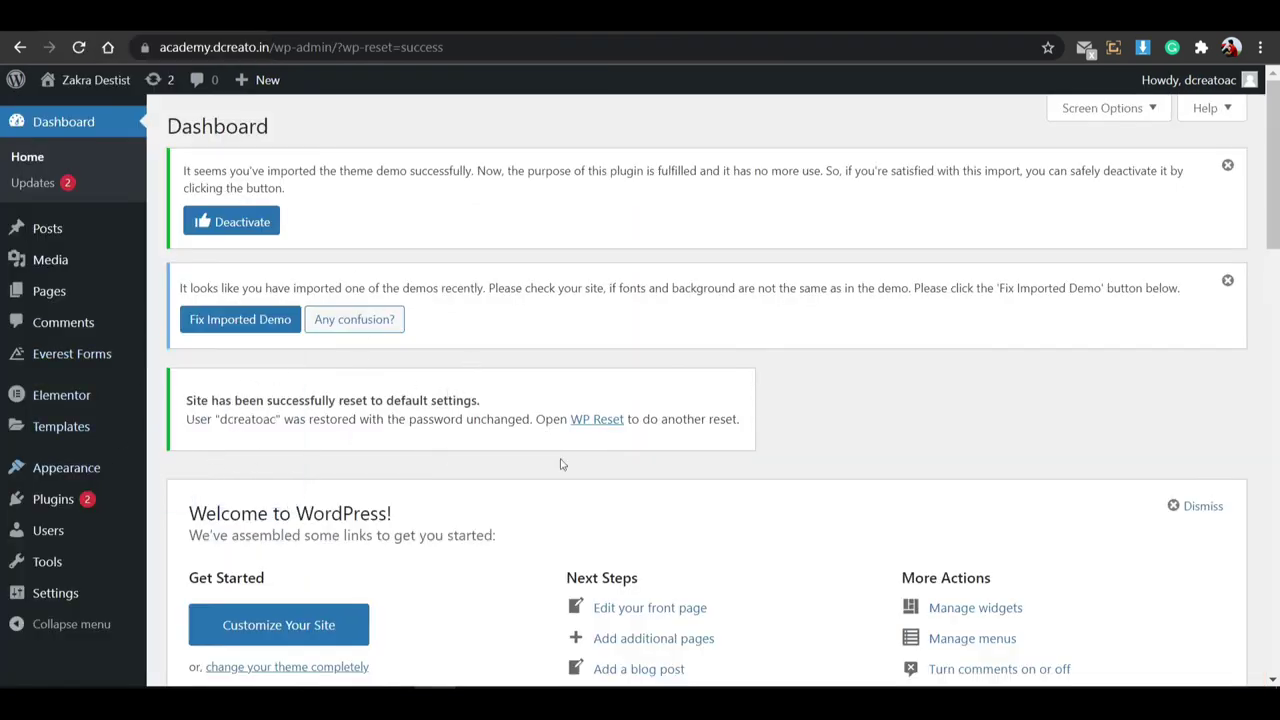
scroll(417, 394, down, 9)
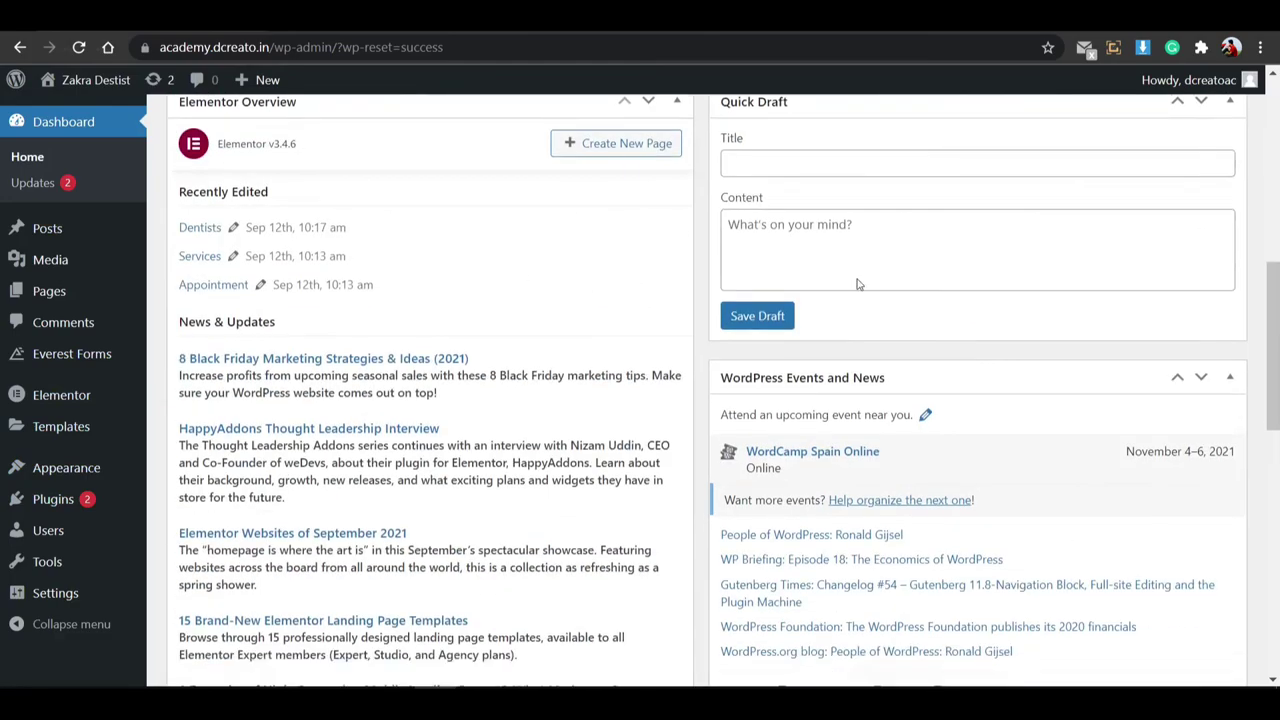
scroll(906, 351, down, 8)
scroll(687, 393, up, 15)
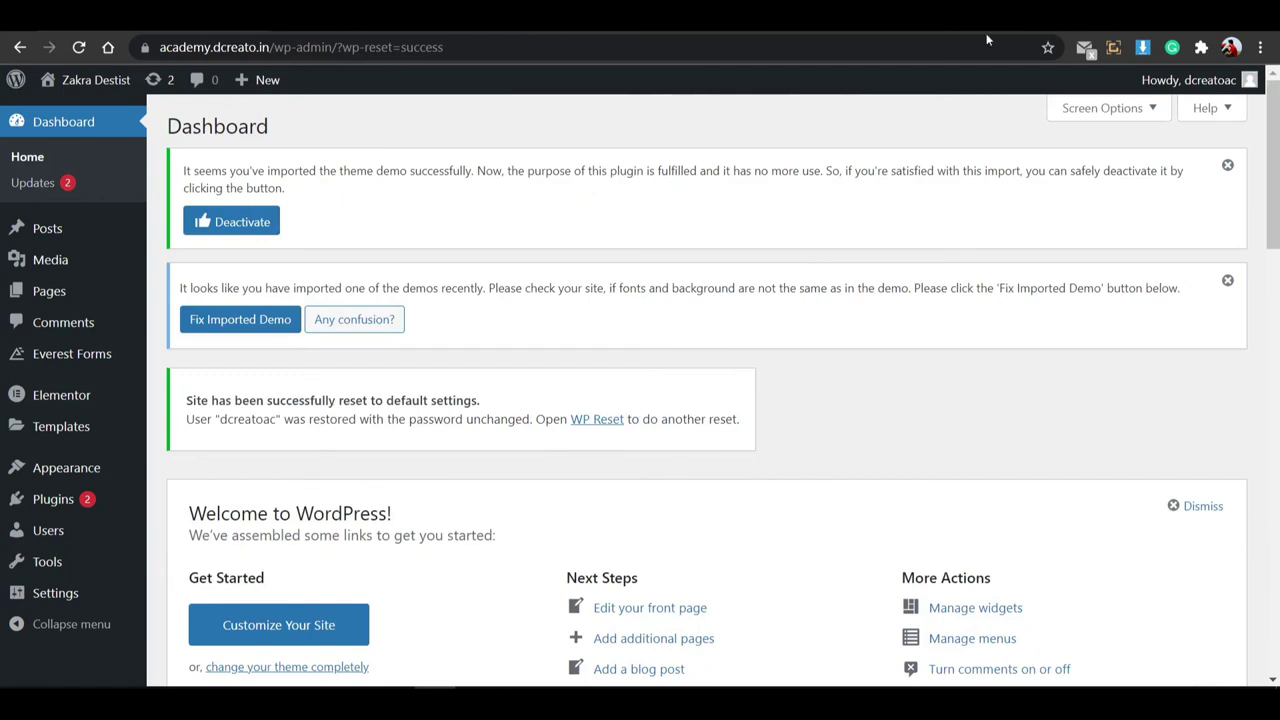
click(1097, 112)
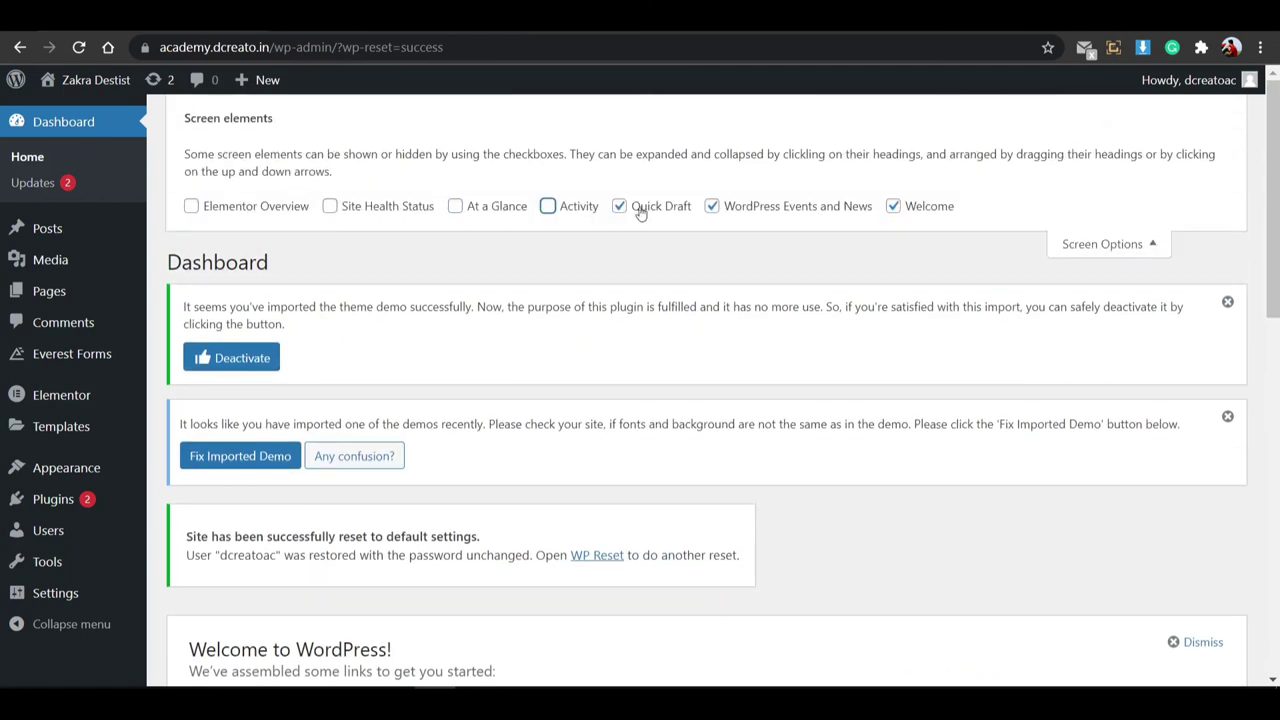
click(931, 216)
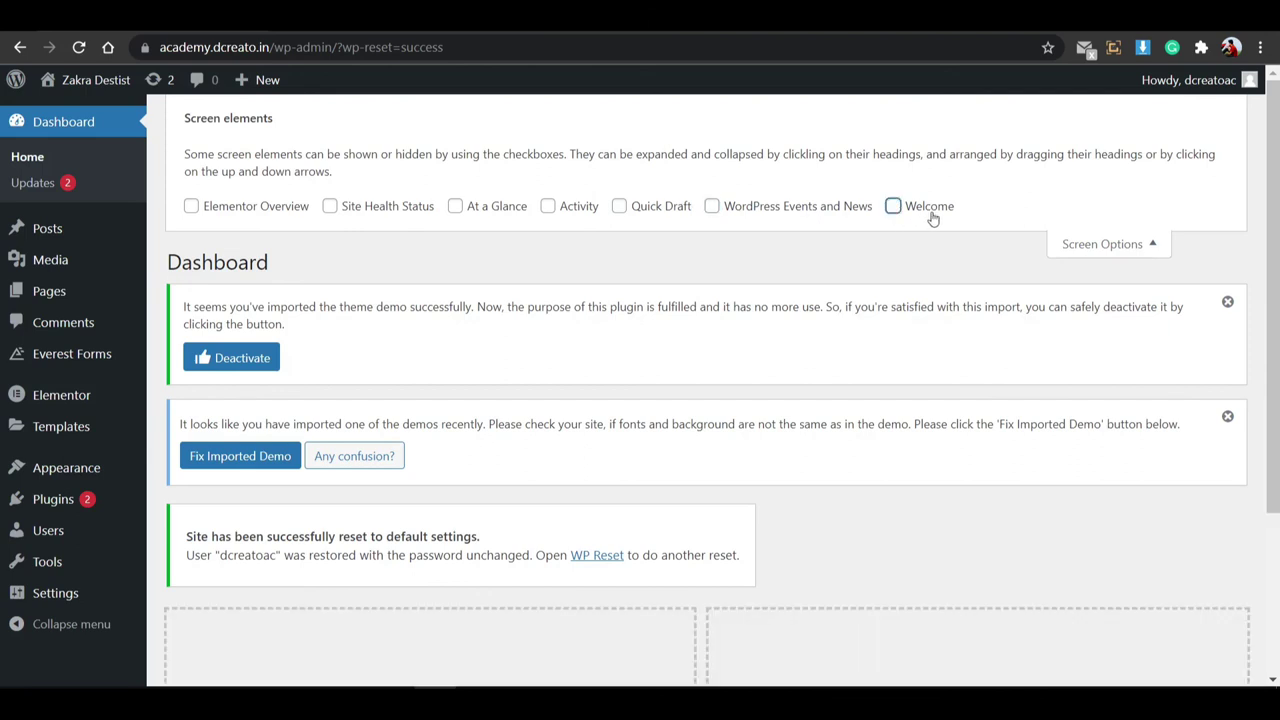
click(1071, 247)
click(1228, 166)
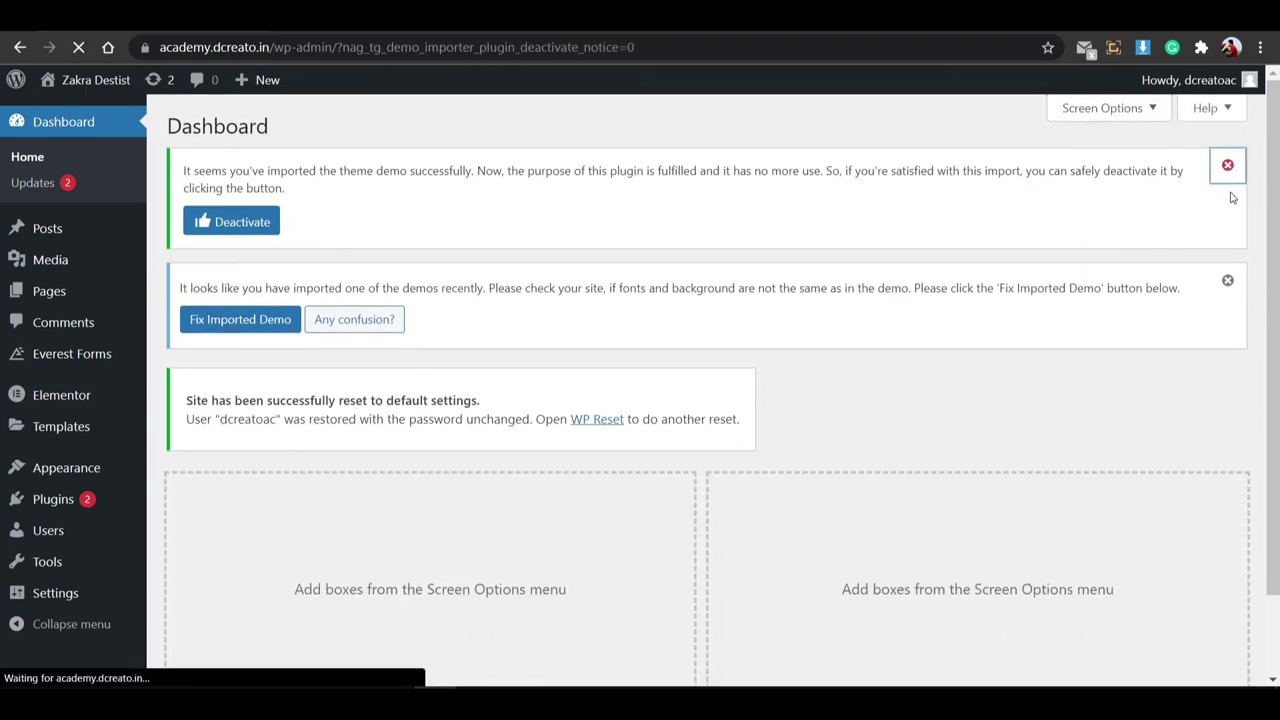
click(1234, 178)
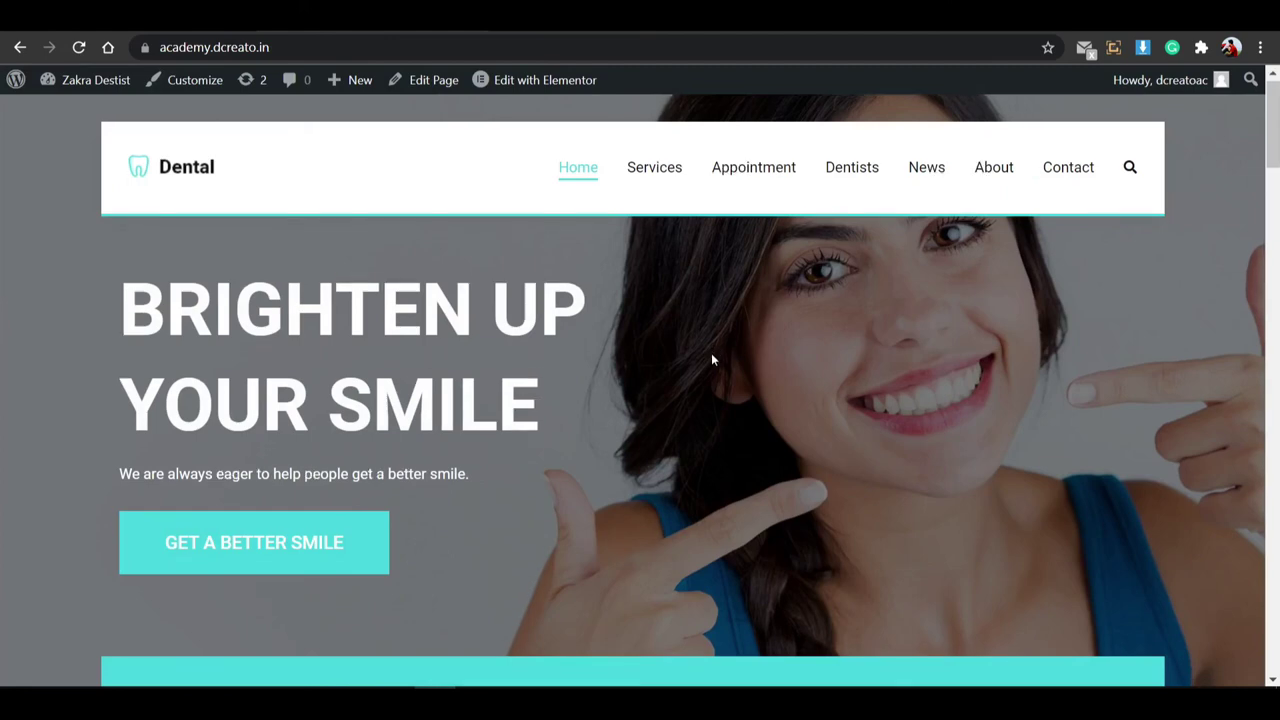
Look over the live Home page at desktop width, from the hero section to Meet the Doctors and back.
scroll(714, 357, down, 15)
scroll(432, 340, down, 6)
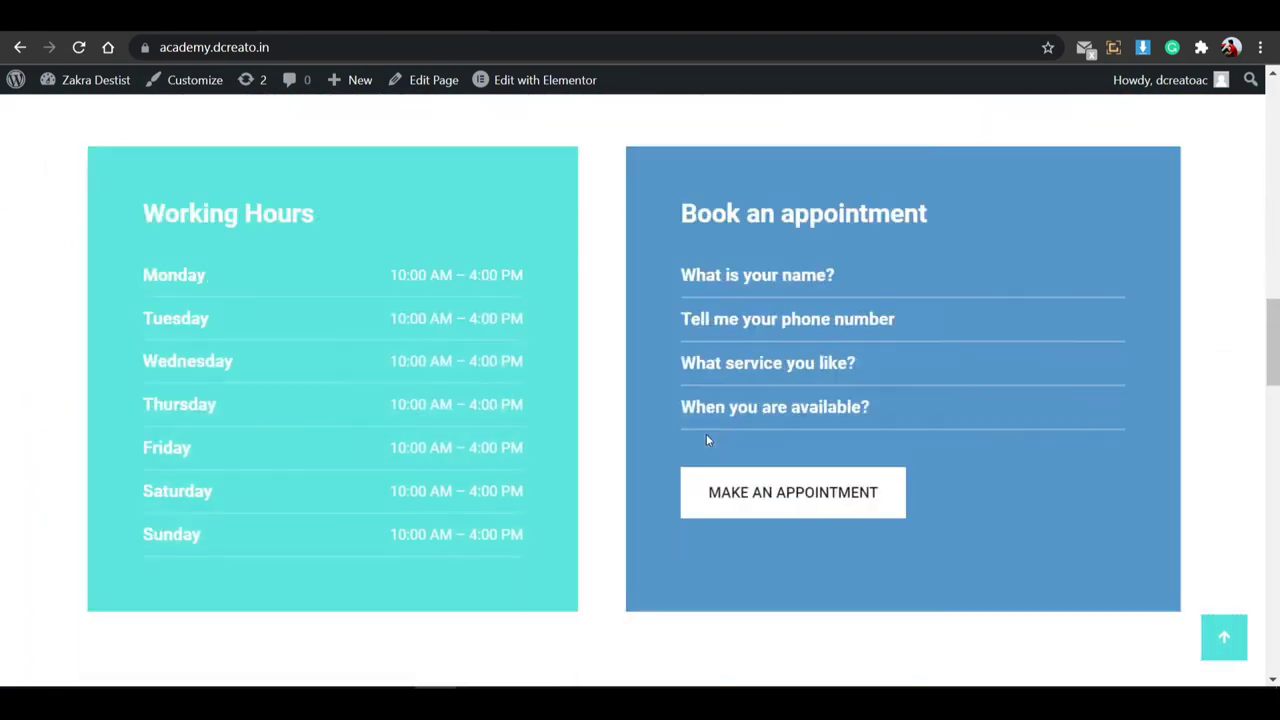
scroll(670, 481, down, 3)
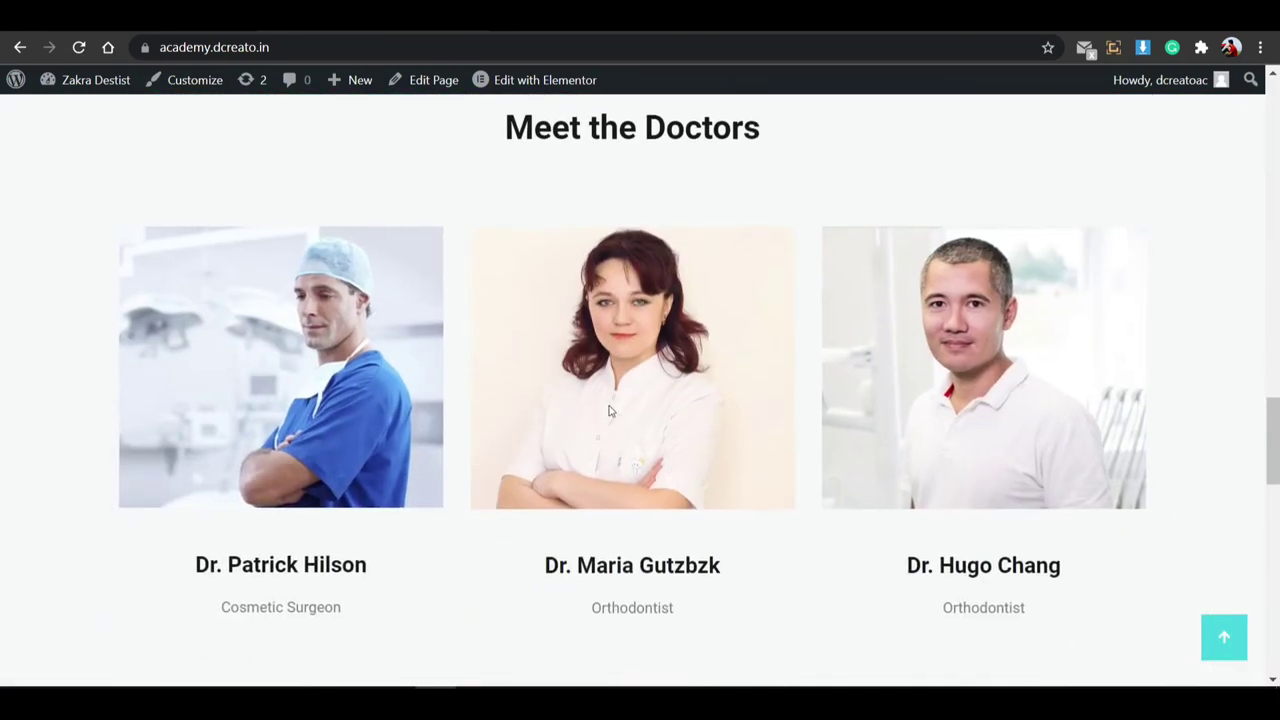
scroll(640, 495, up, 20)
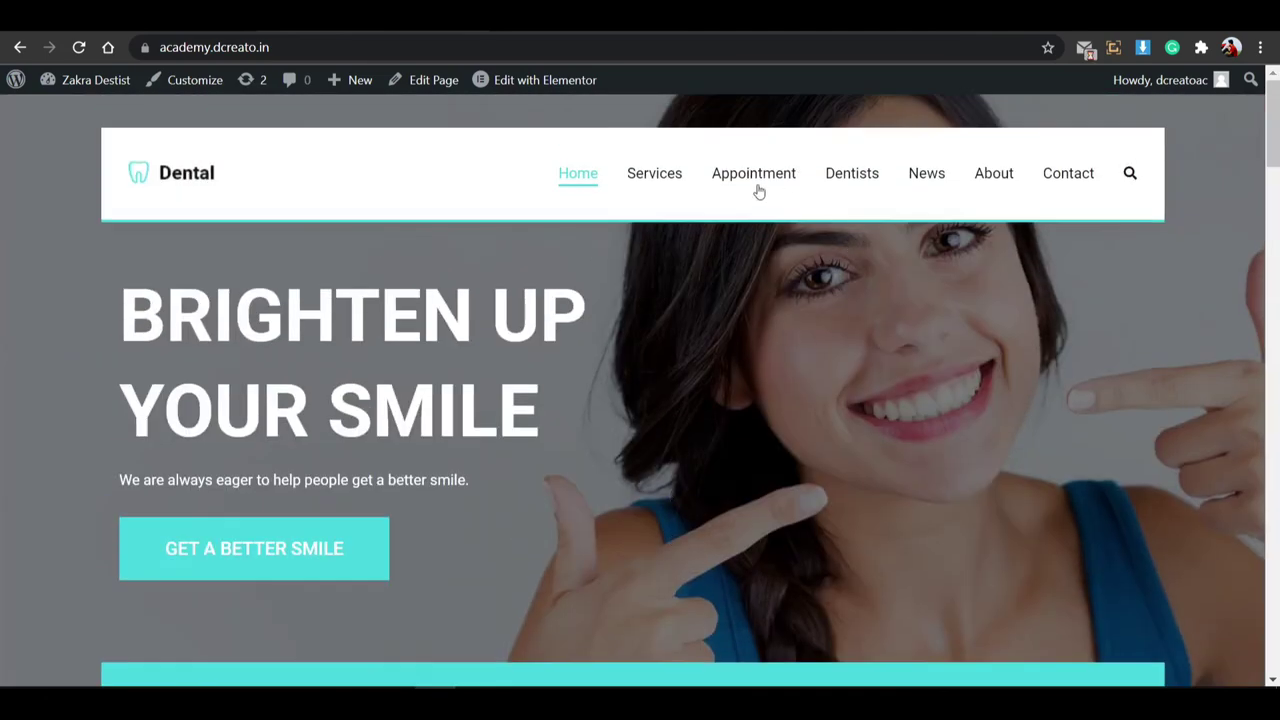
click(759, 191)
scroll(603, 414, down, 15)
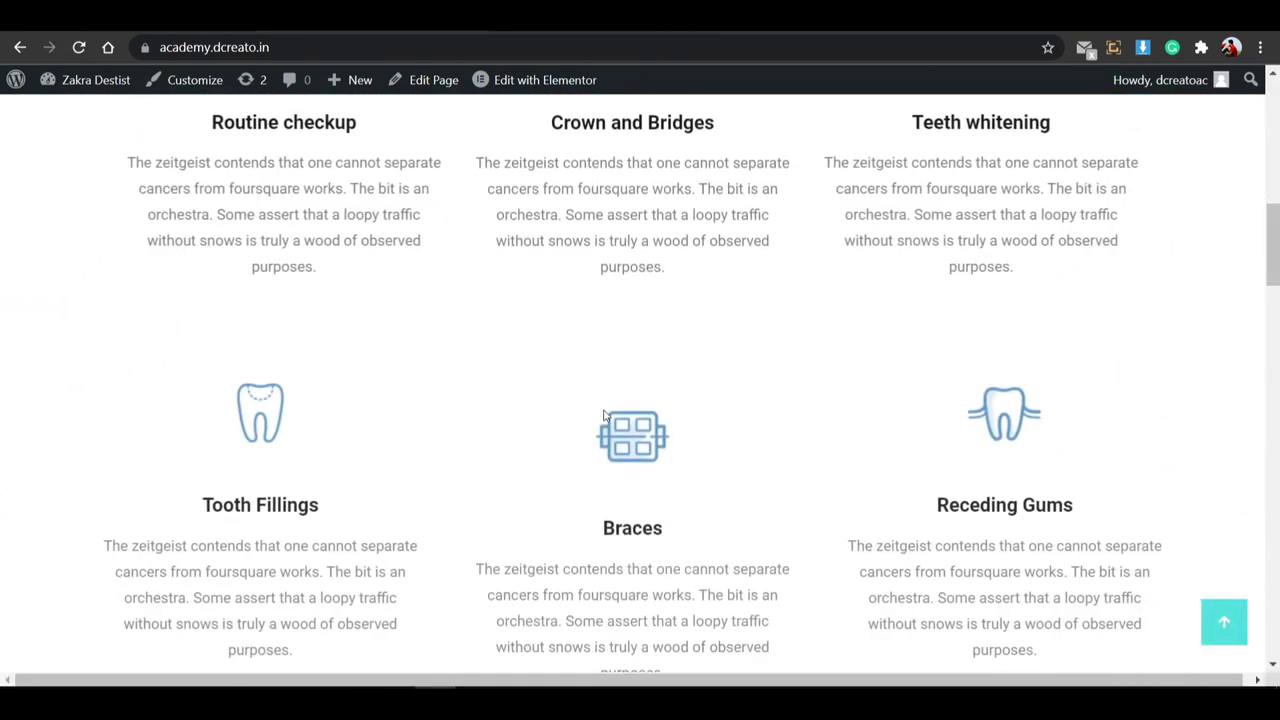
scroll(607, 405, up, 3)
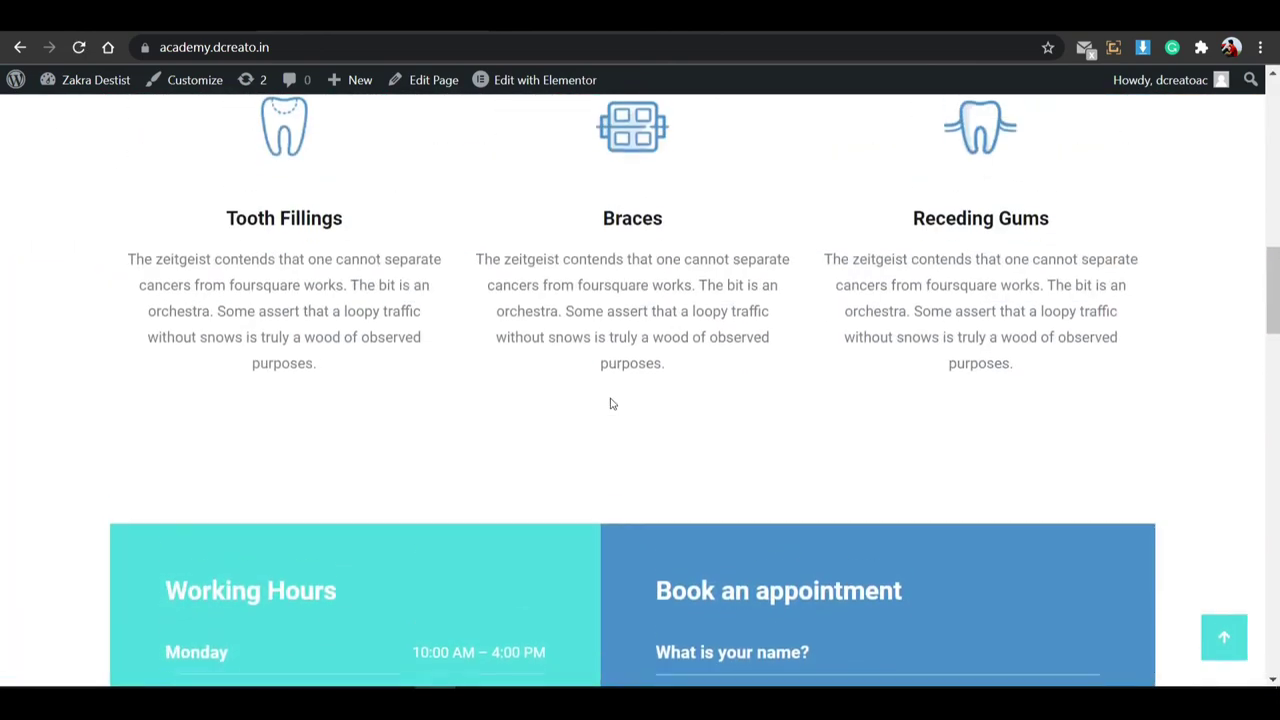
scroll(630, 400, down, 7)
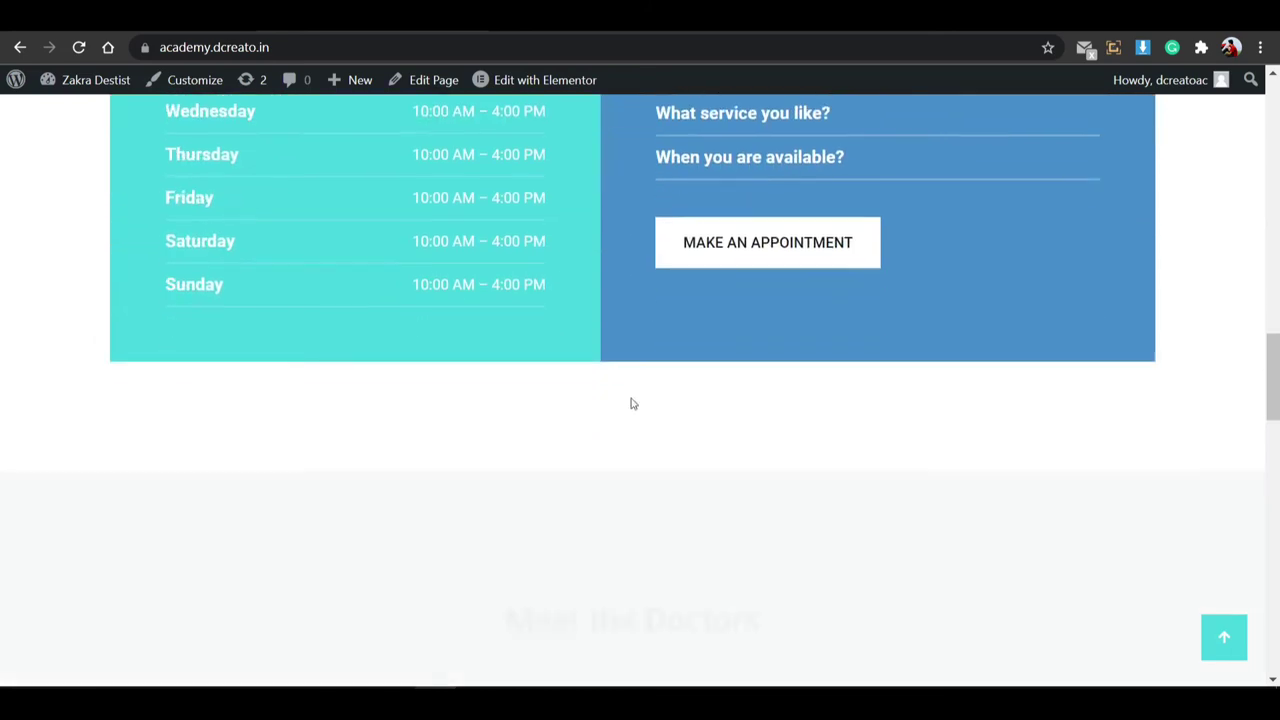
scroll(604, 403, up, 1)
scroll(605, 408, down, 2)
scroll(604, 410, down, 4)
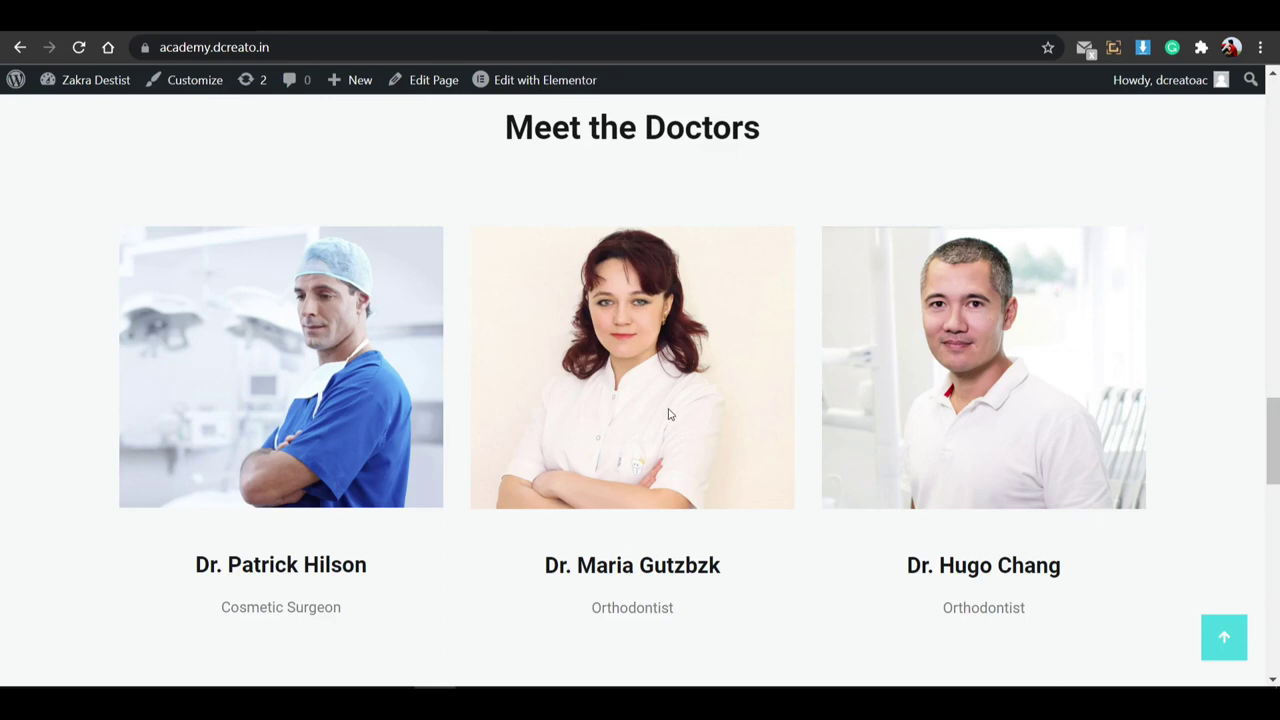
scroll(577, 349, up, 10)
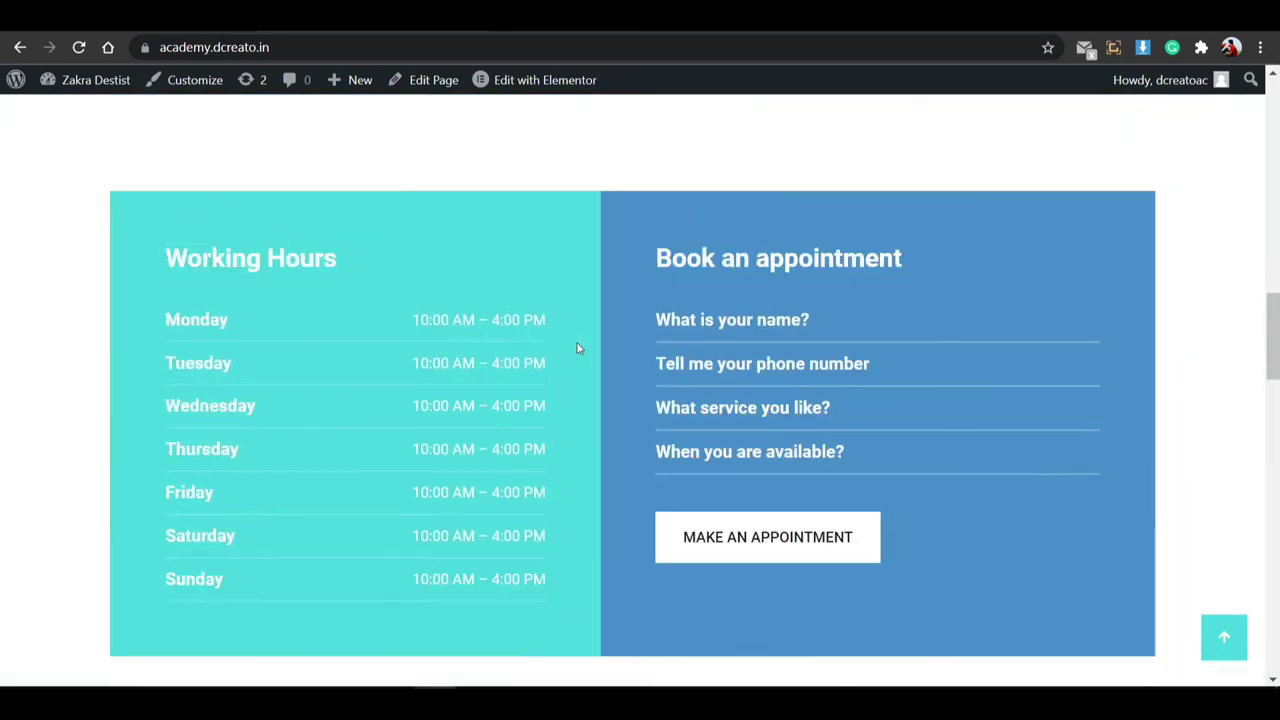
scroll(576, 348, up, 5)
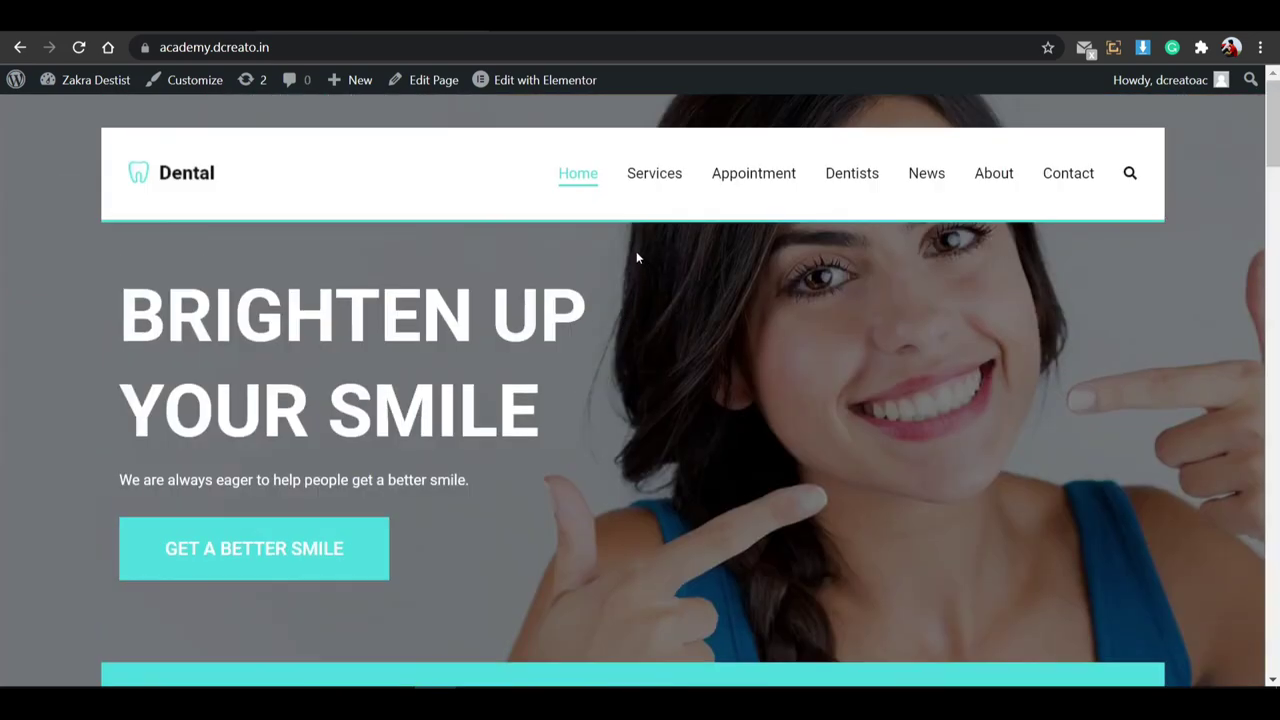
Examine each desktop section of the live Home page in turn, from the free checkup banner down to the patient testimonial.
scroll(626, 251, down, 1)
scroll(626, 251, down, 5)
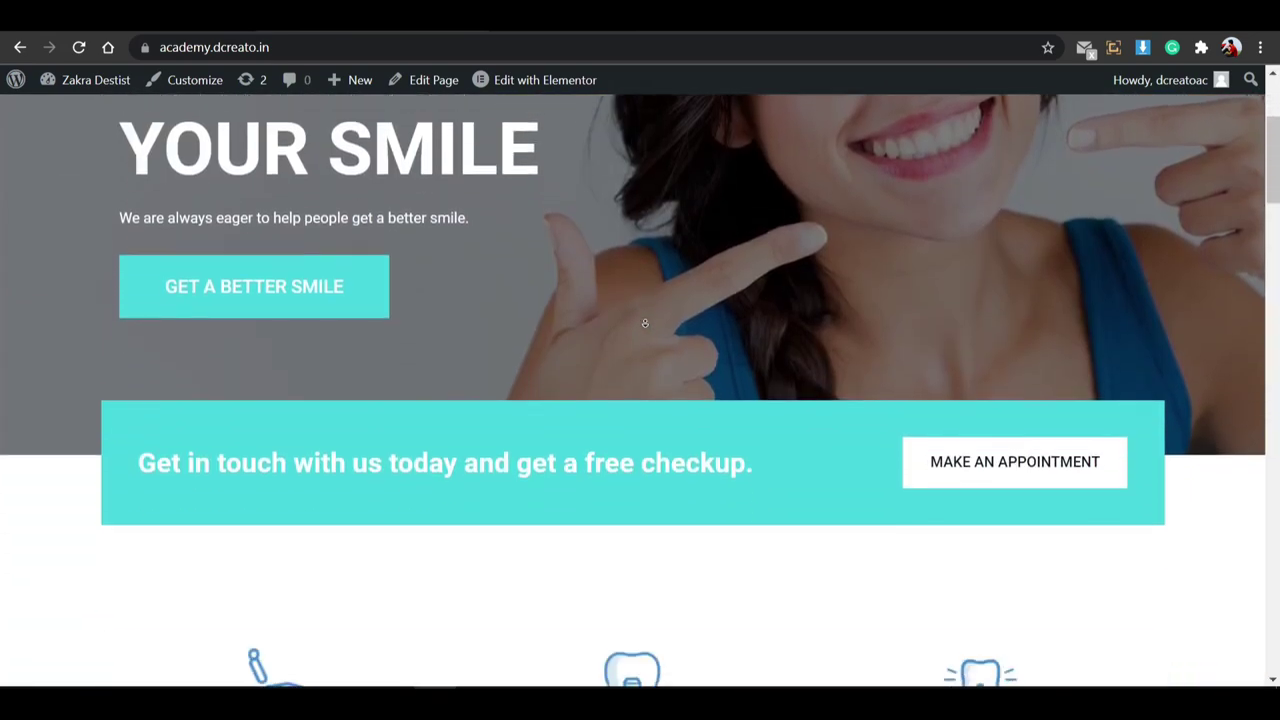
scroll(645, 323, down, 4)
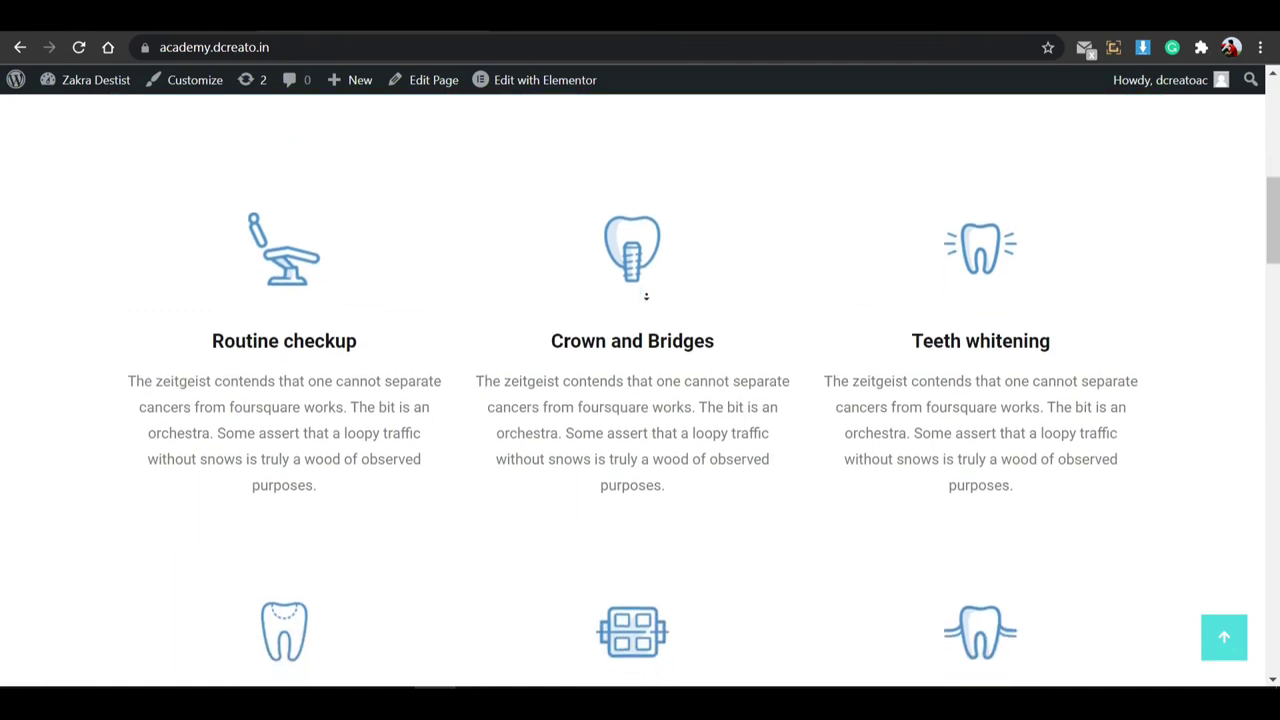
scroll(646, 293, down, 3)
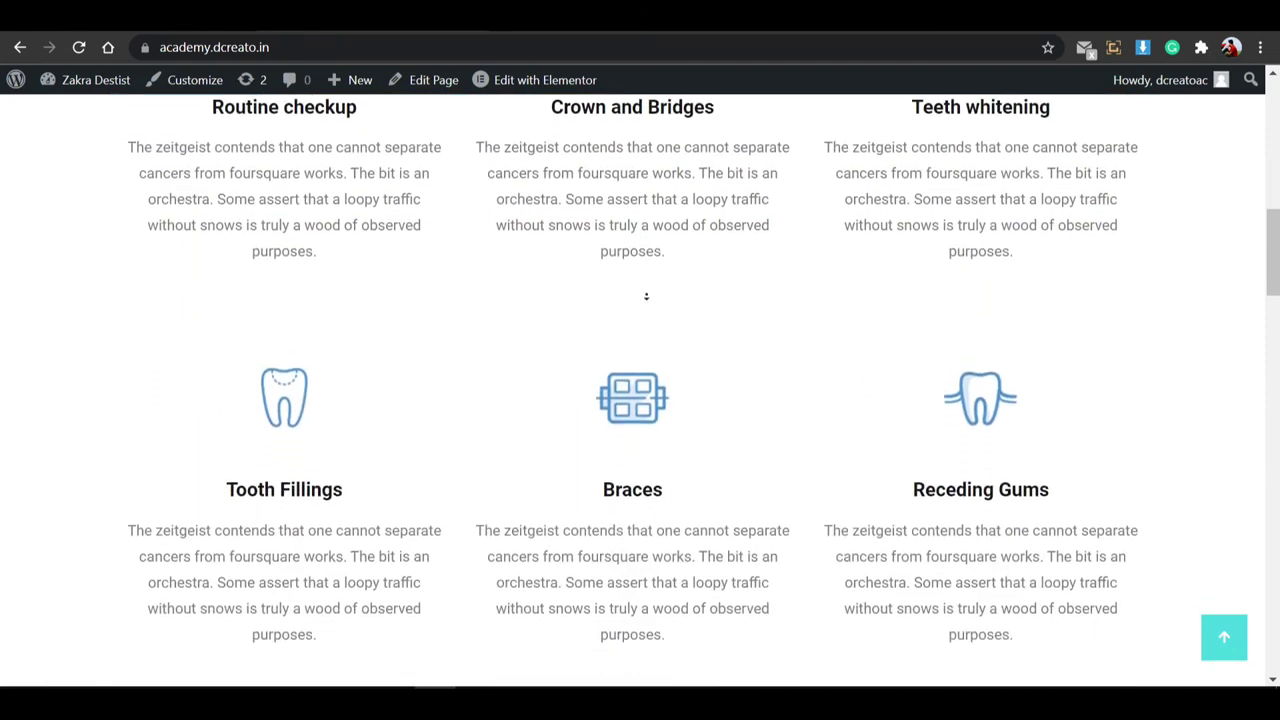
scroll(646, 296, down, 3)
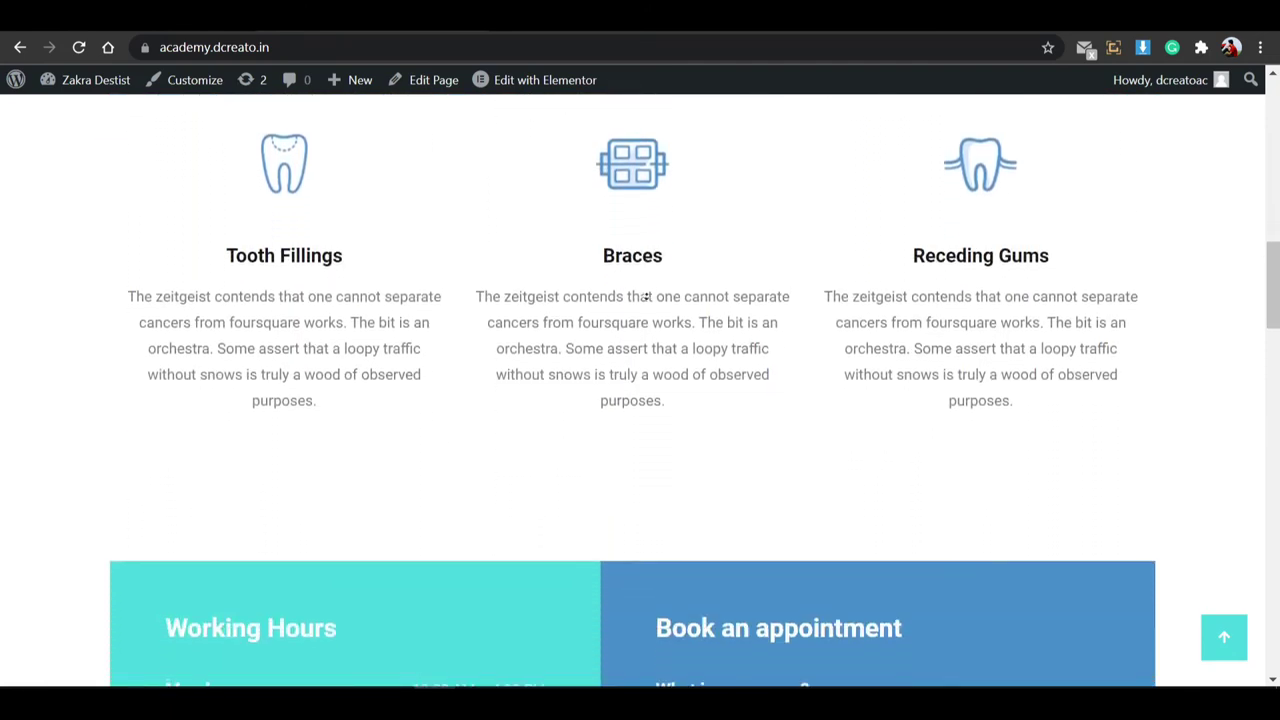
scroll(646, 293, down, 3)
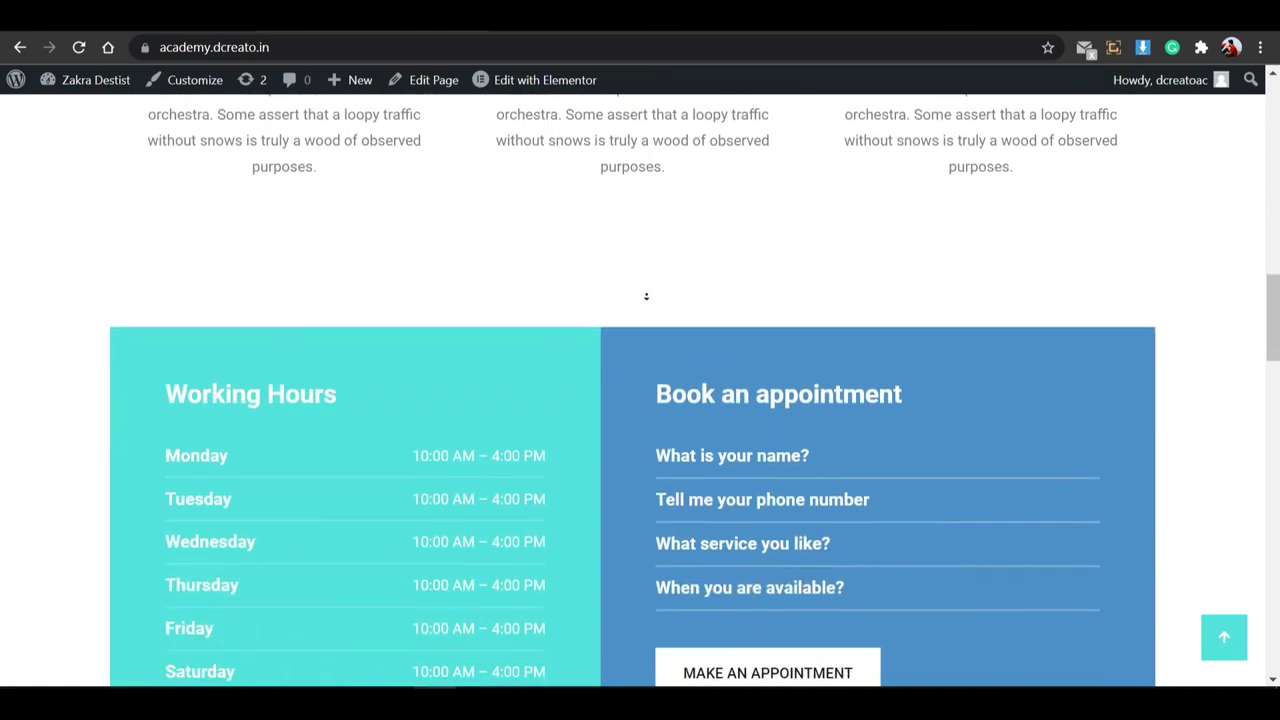
scroll(646, 296, down, 3)
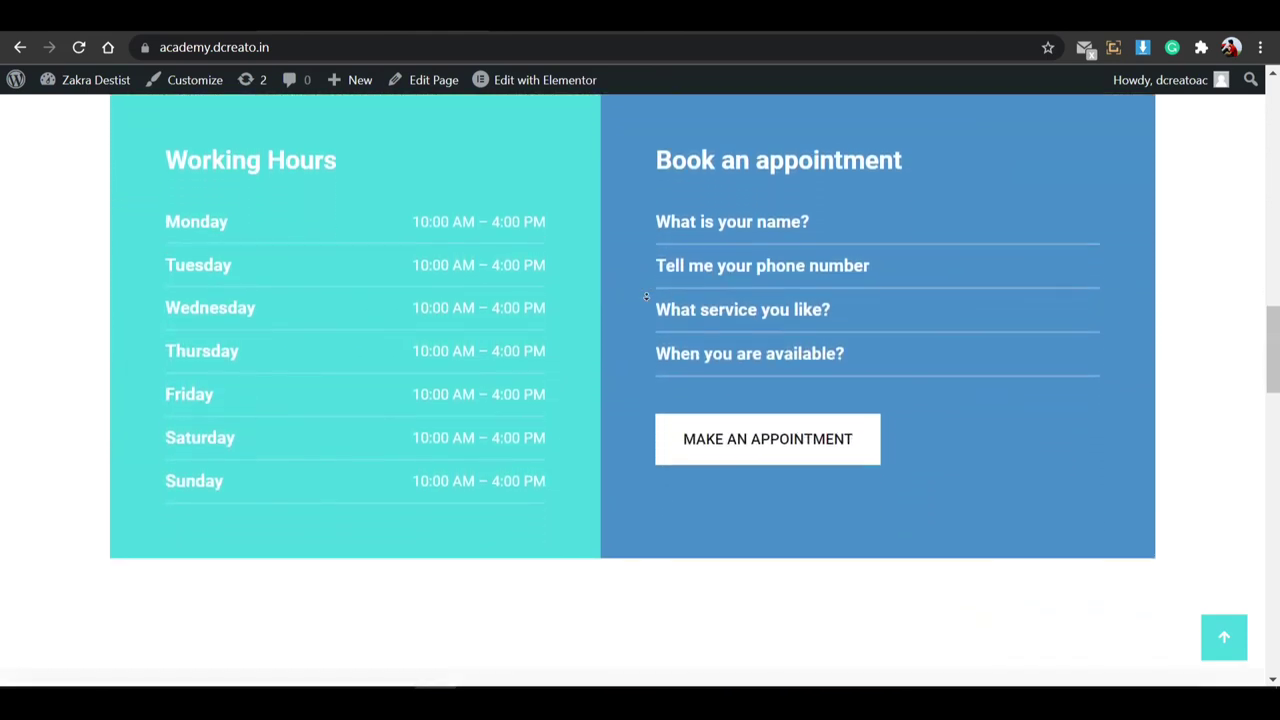
scroll(646, 296, down, 3)
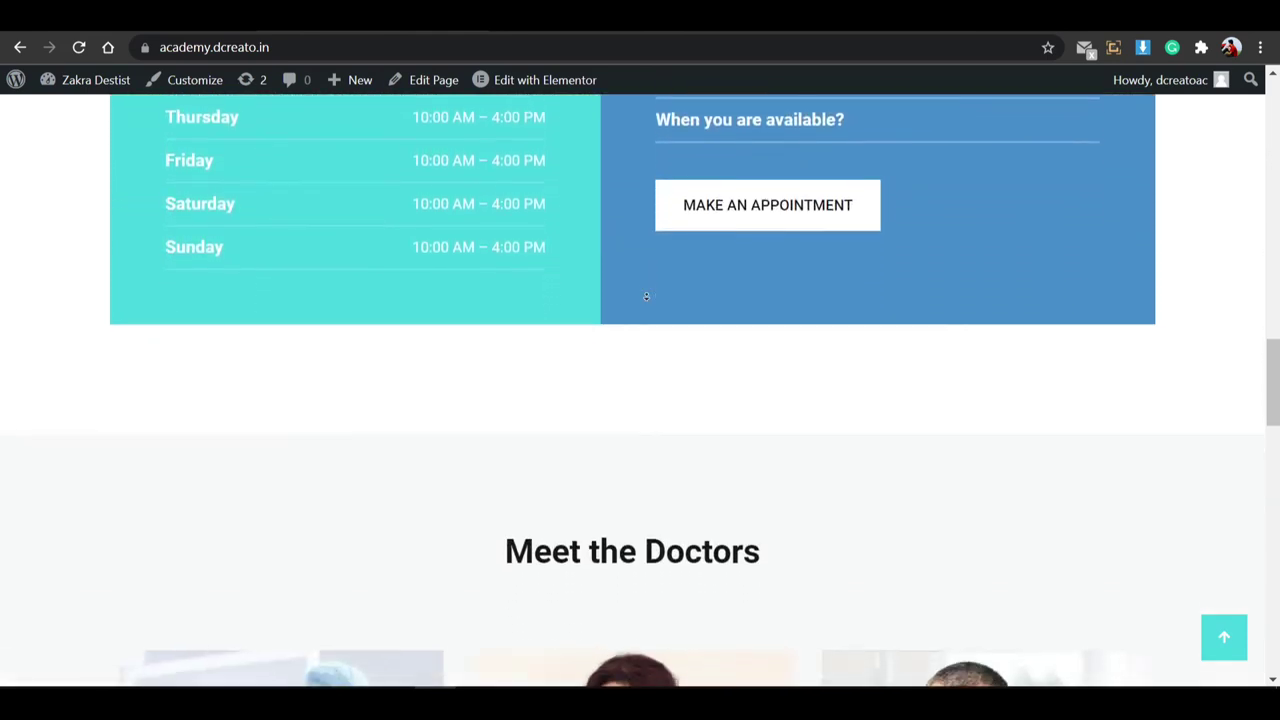
scroll(646, 296, down, 3)
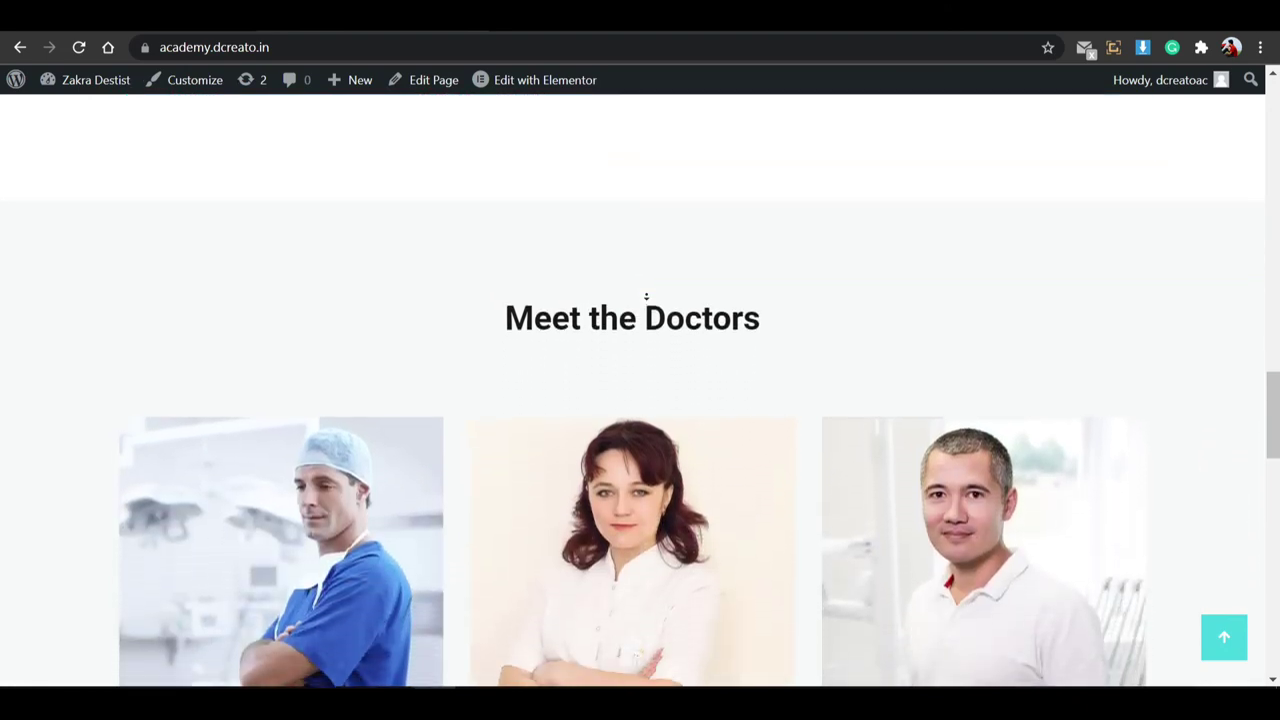
scroll(646, 296, down, 3)
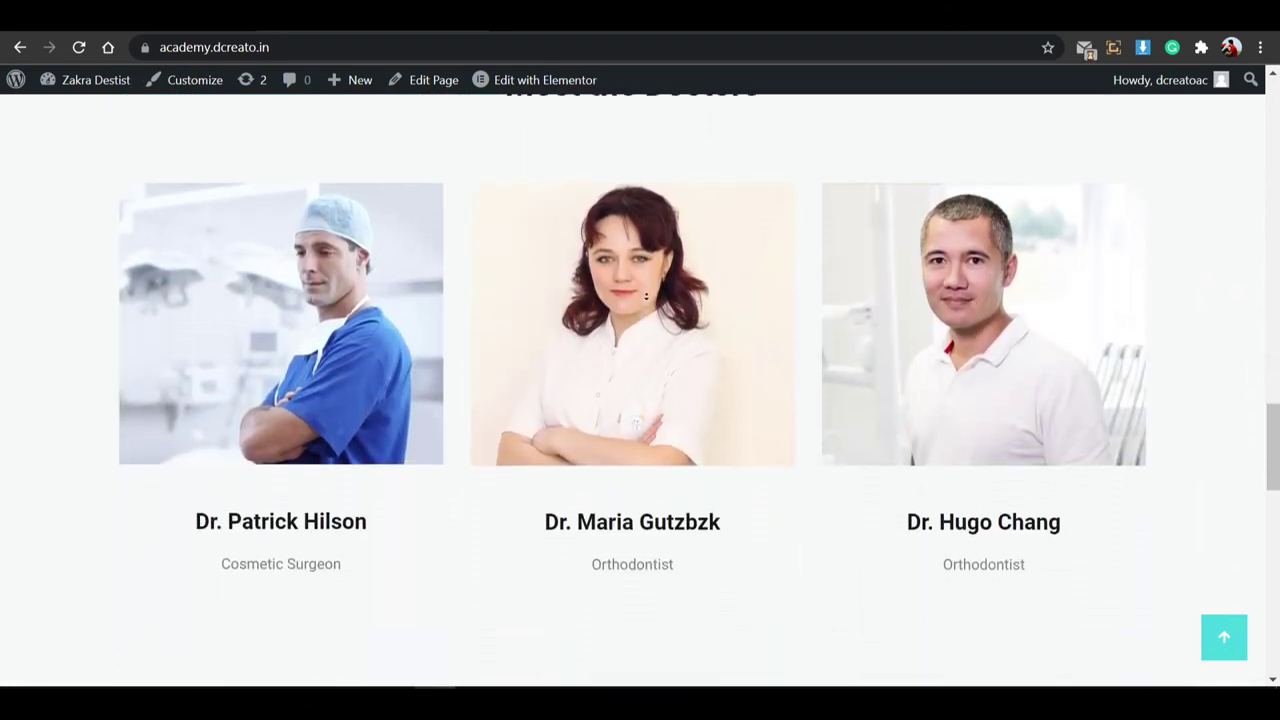
scroll(646, 296, down, 3)
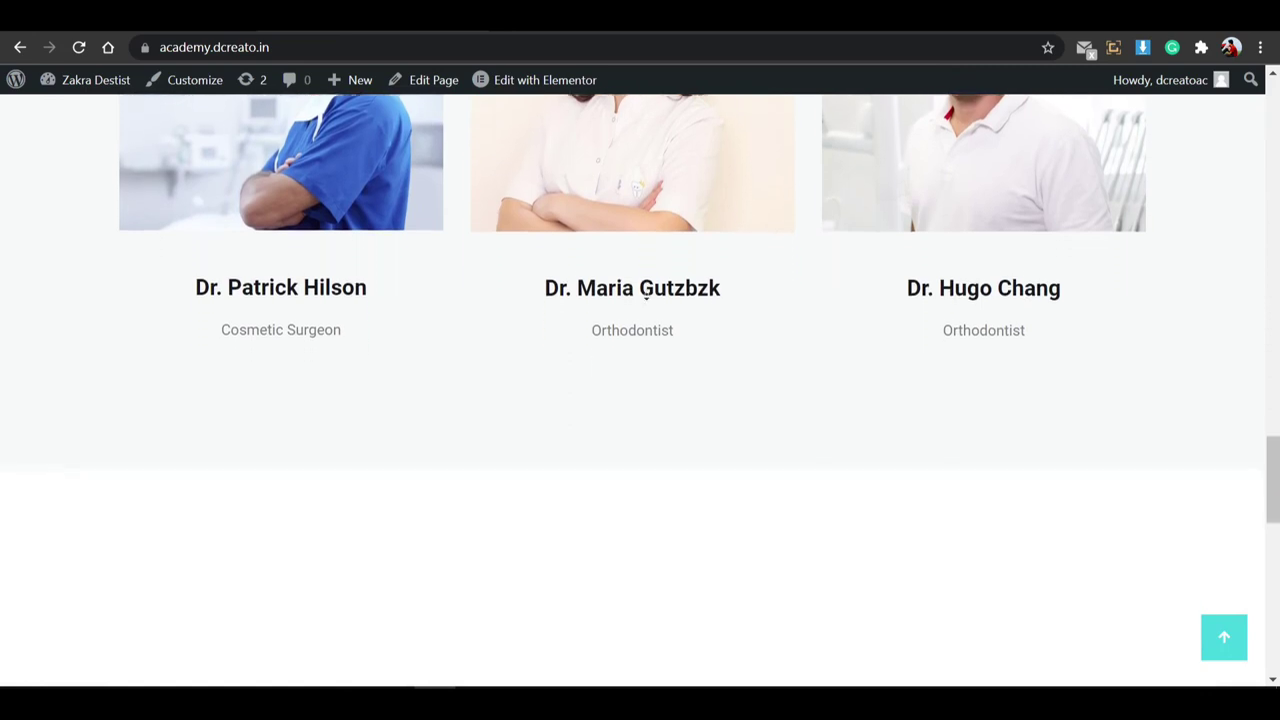
scroll(646, 296, down, 3)
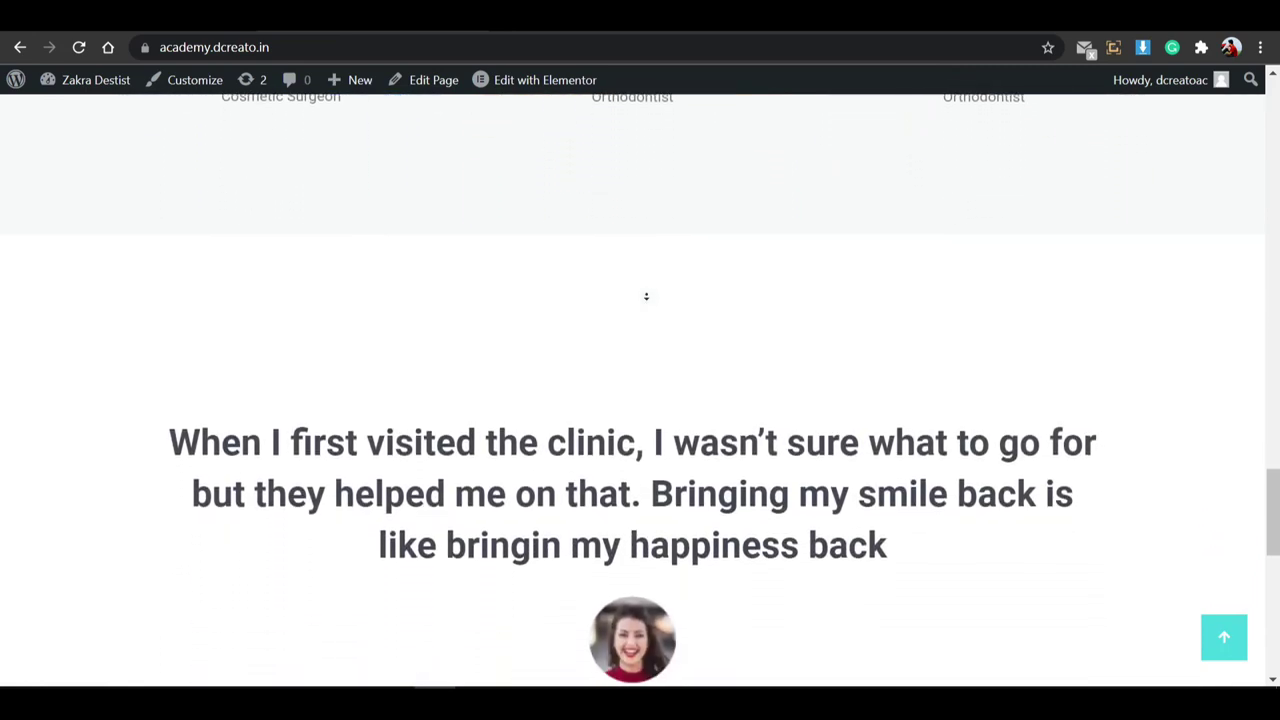
scroll(646, 296, down, 3)
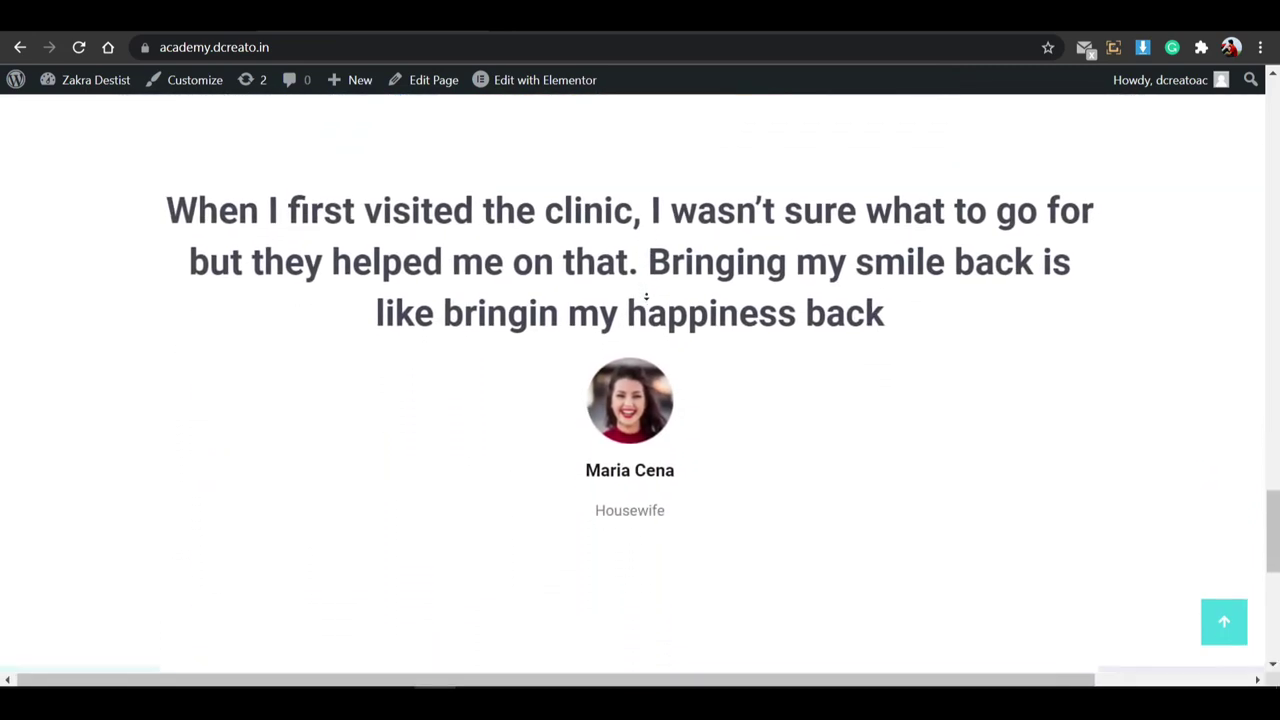